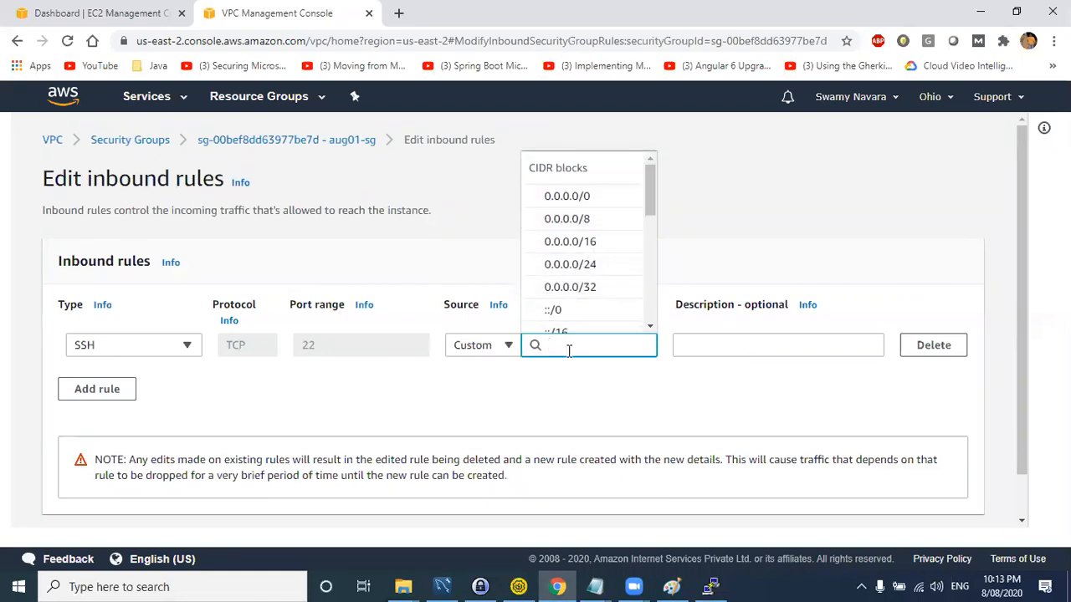
# - Set the SSH inbound rule's custom source to the CIDR block 10.1.0.0/16
pyautogui.write('10.')
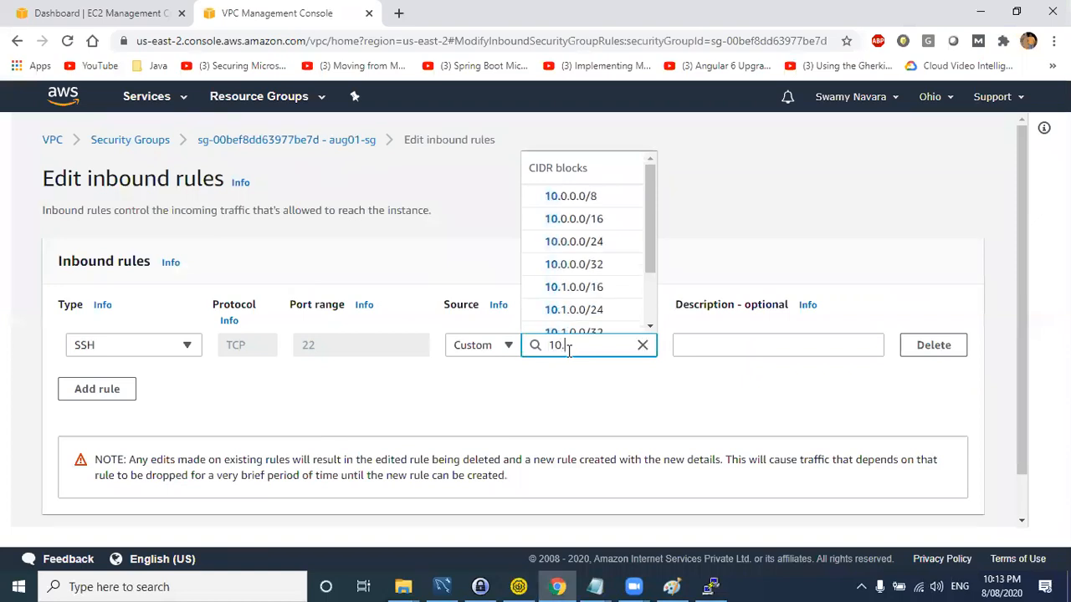
pyautogui.write('1')
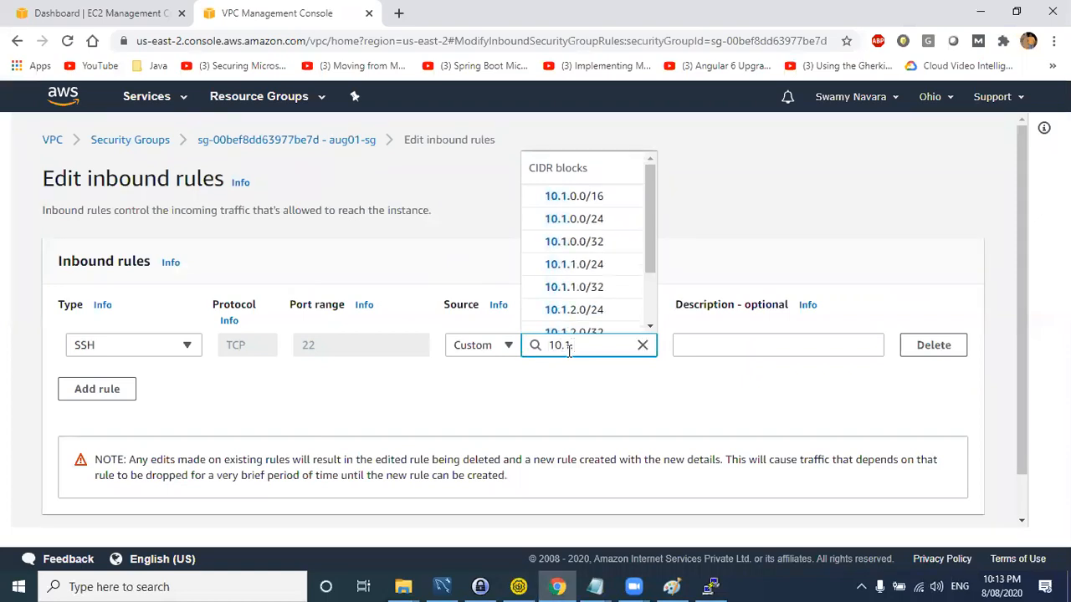
pyautogui.write('.0.0/16')
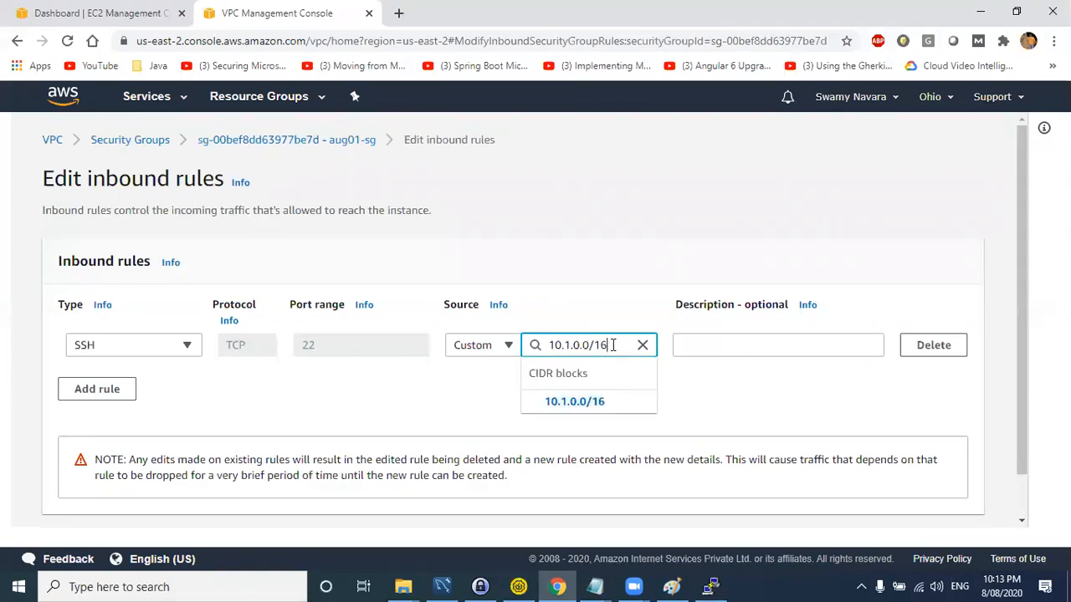
pyautogui.moveTo(613, 345); pyautogui.dragTo(536, 336)
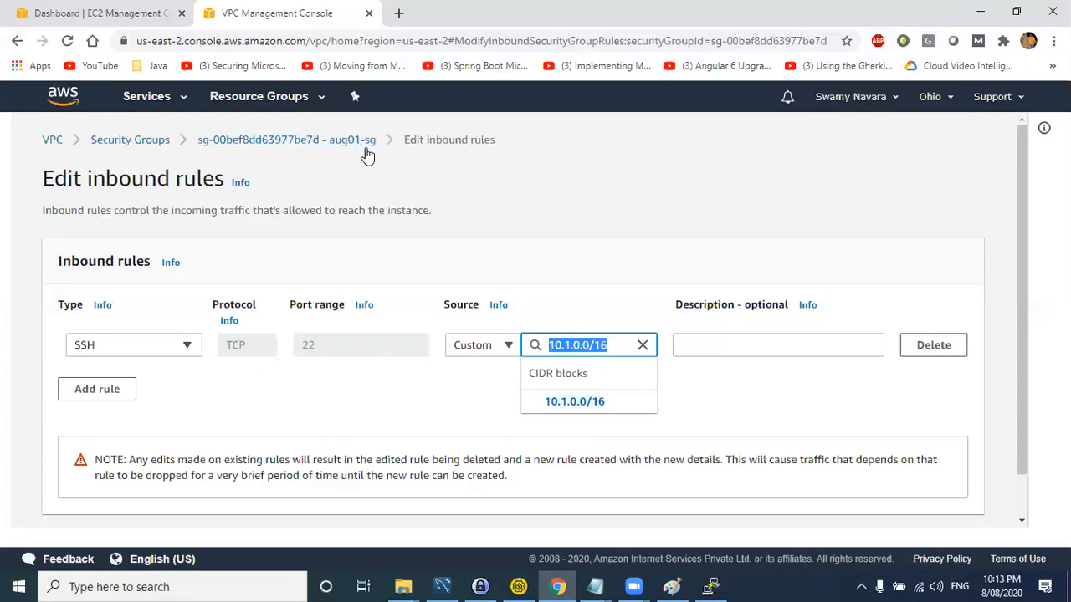
pyautogui.click(608, 239)
# - Switch the SSH rule's source to Anywhere and on to My IP
pyautogui.click(490, 350)
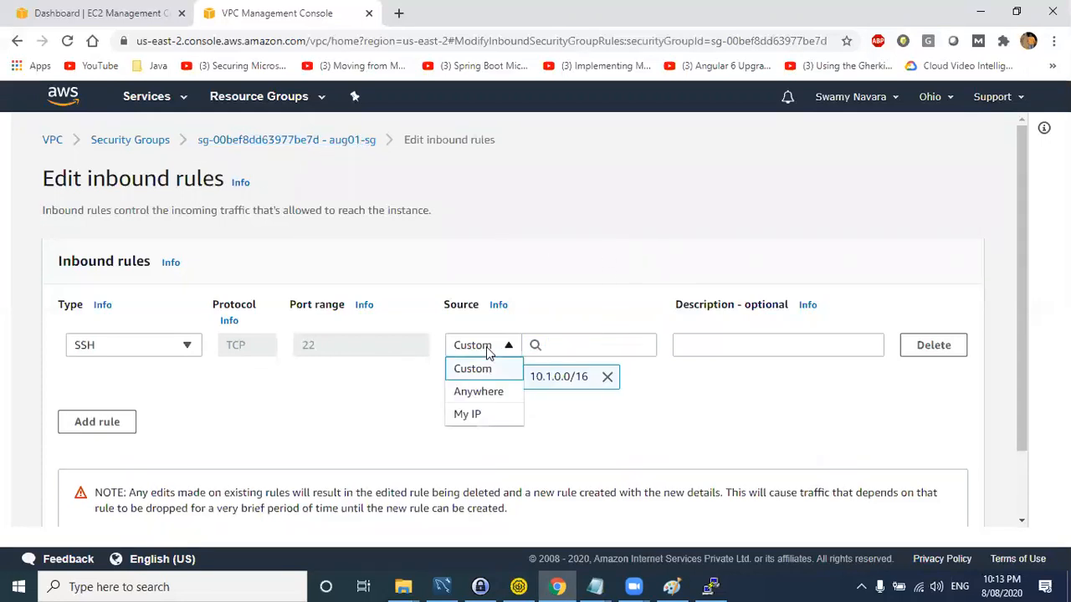
pyautogui.click(485, 392)
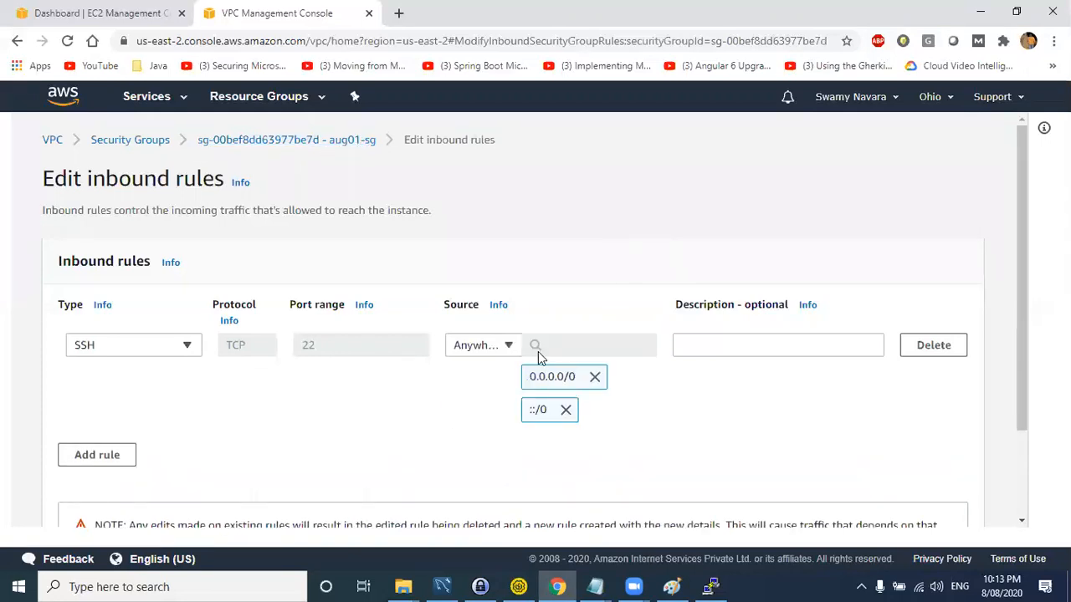
pyautogui.click(491, 352)
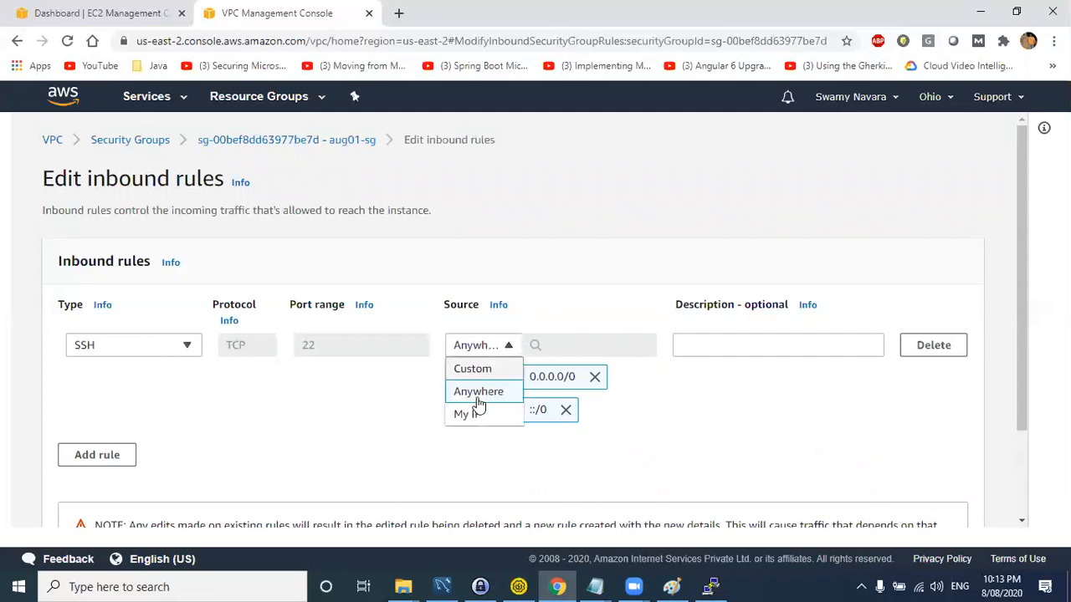
pyautogui.click(472, 410)
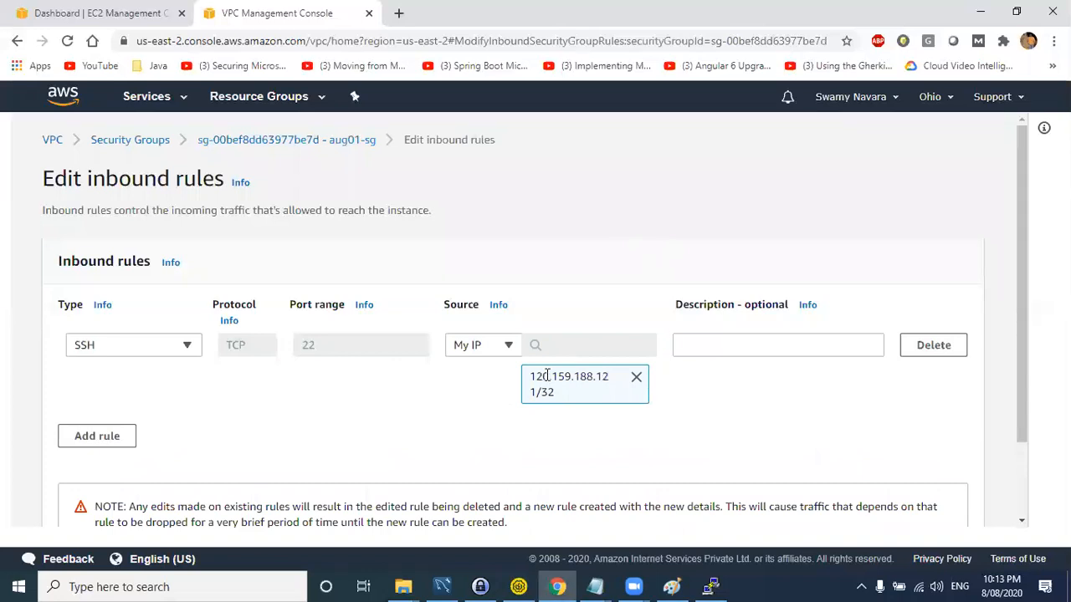
# - Search Google for "what is my ip" and compare the public IP address with the SSH rule's source
pyautogui.moveTo(532, 377); pyautogui.dragTo(601, 377)
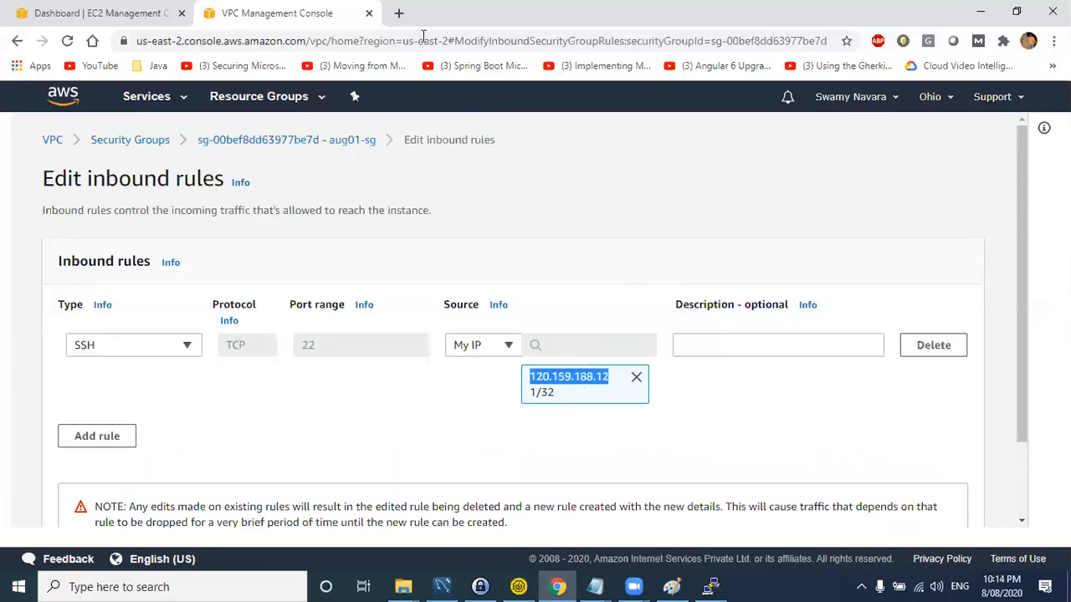
pyautogui.hotkey('ctrl', 't')
pyautogui.write('what is my ip')
pyautogui.press('Return')
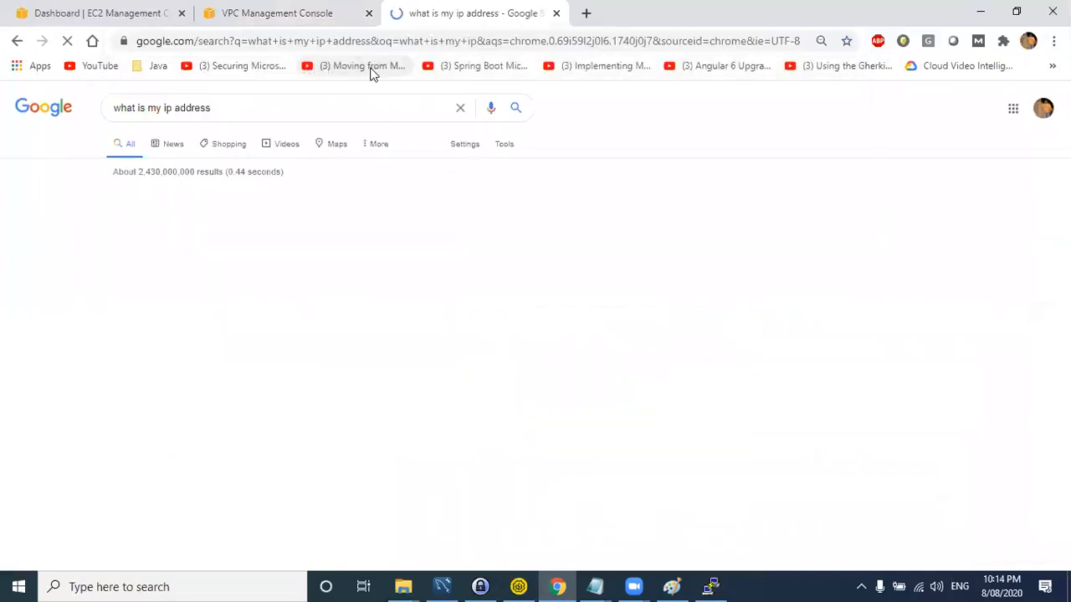
pyautogui.doubleClick(209, 246)
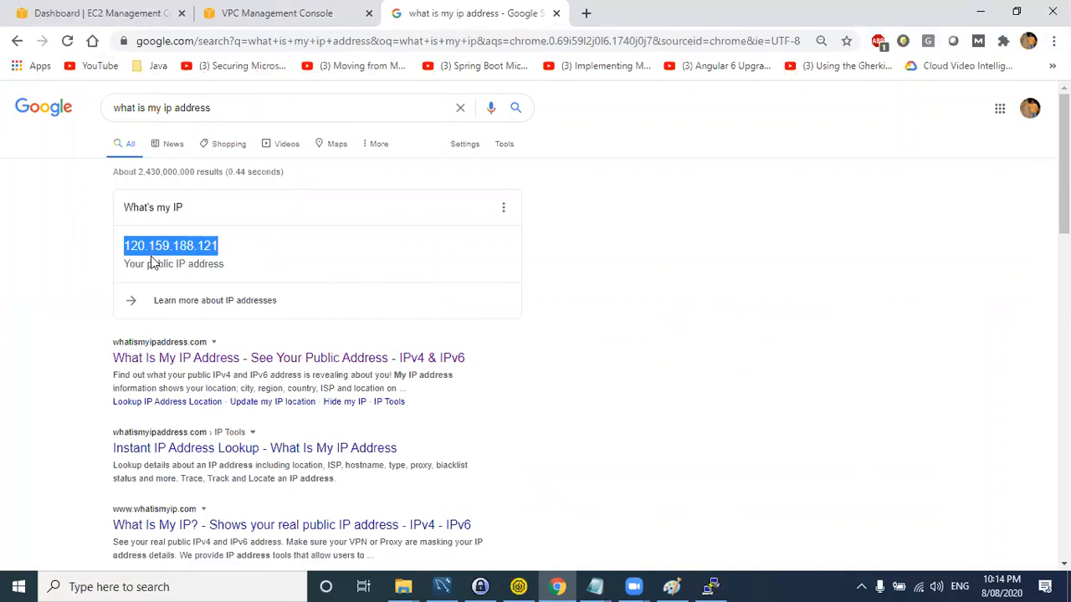
pyautogui.click(125, 13)
pyautogui.click(281, 17)
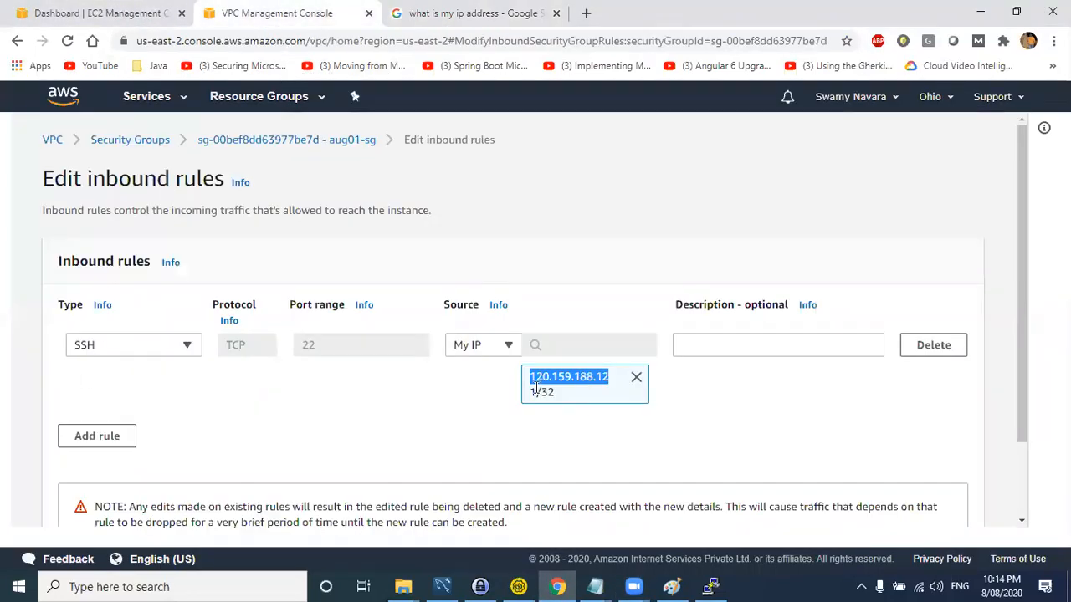
# - Set the SSH rule's source to Anywhere and save the inbound rules
pyautogui.click(488, 351)
pyautogui.click(478, 390)
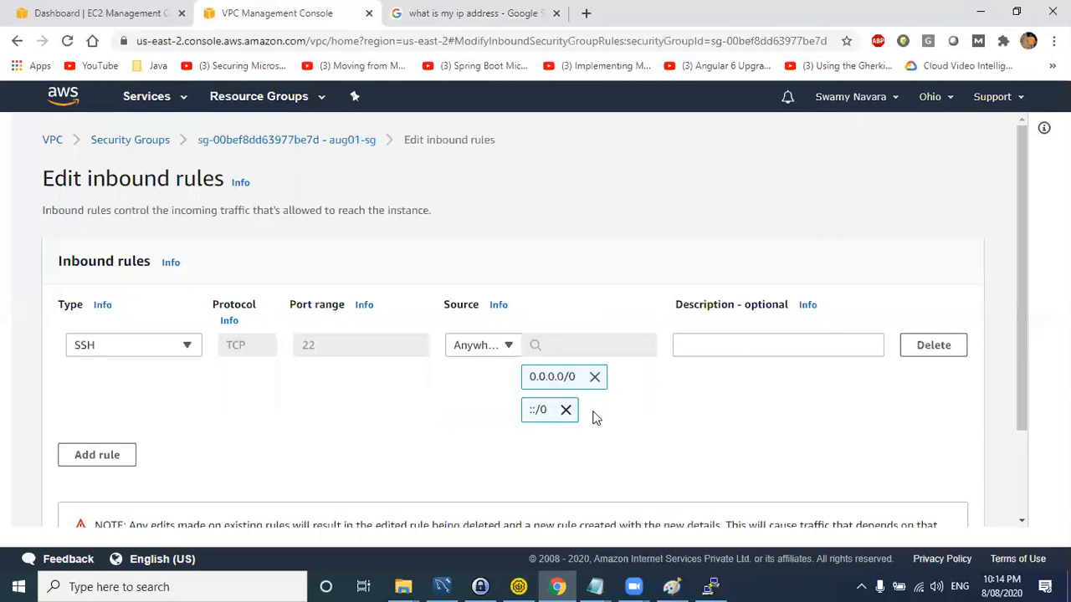
pyautogui.scroll(-2, 355, 469)
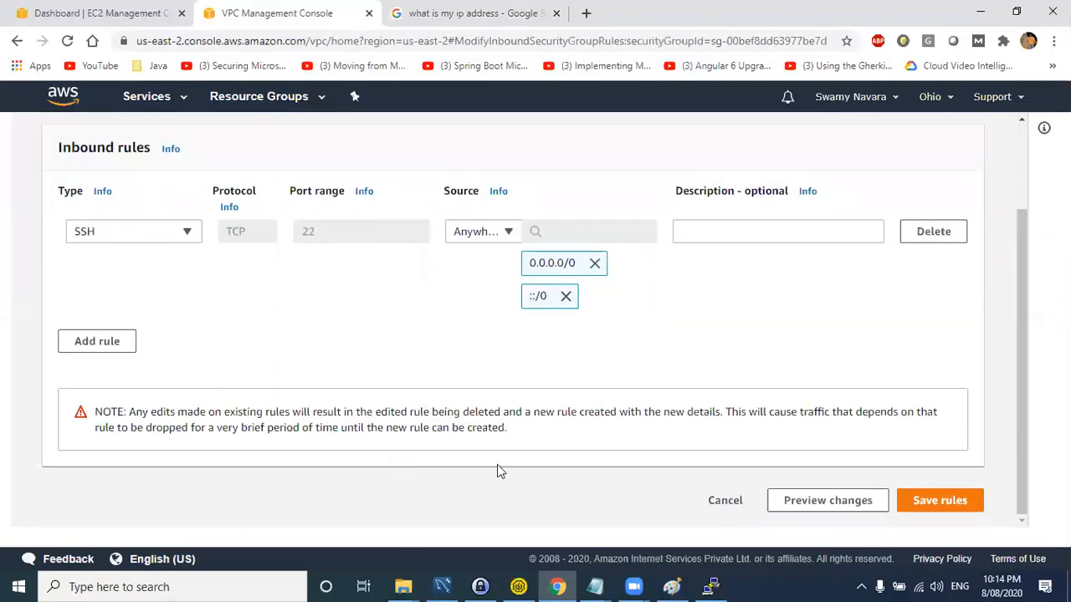
pyautogui.click(936, 496)
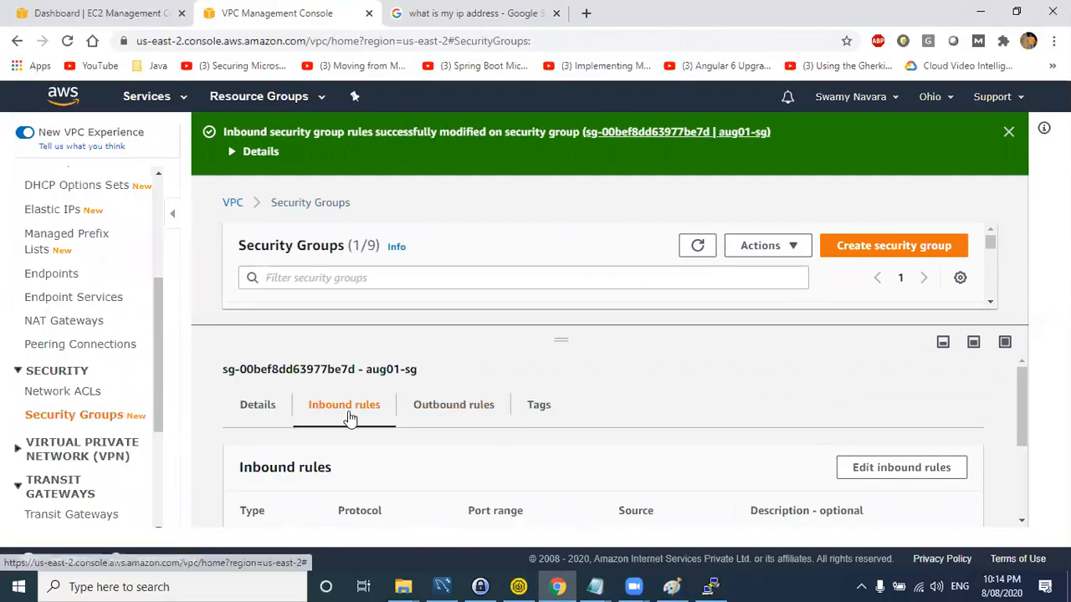
# - In Paint, sketch the red traffic path from MyHome Internet through port 22 to the EC2 Machine and back
pyautogui.hotkey('alt', 'Tab')
pyautogui.press('Tab')
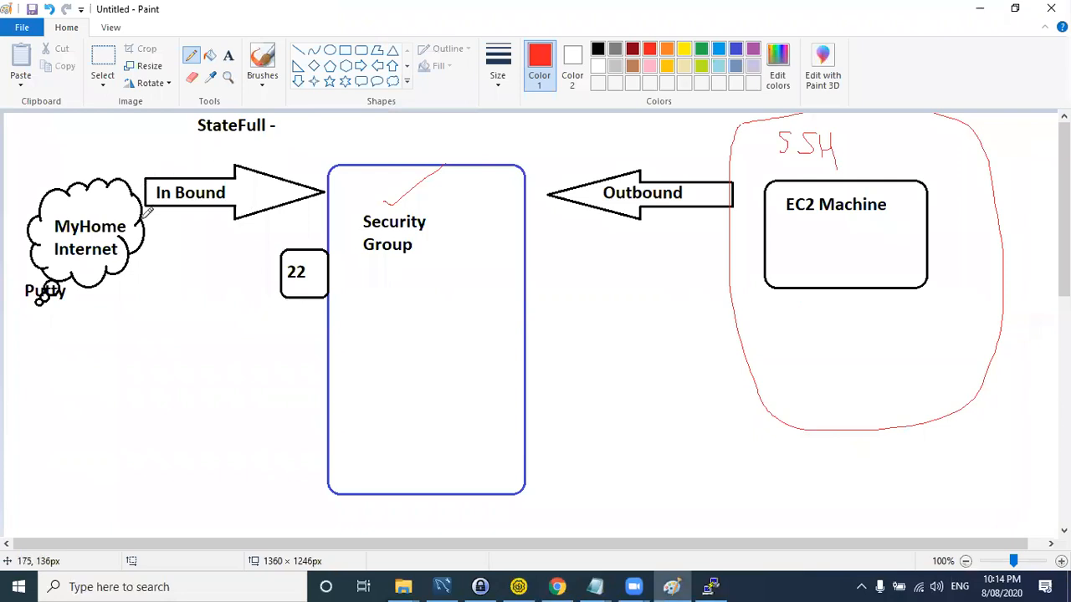
pyautogui.moveTo(201, 226)
pyautogui.mouseDown()
pyautogui.moveTo(254, 261)
pyautogui.moveTo(278, 261)
pyautogui.moveTo(805, 214)
pyautogui.moveTo(778, 246)
pyautogui.moveTo(669, 259)
pyautogui.moveTo(219, 271)
pyautogui.moveTo(142, 231)
pyautogui.mouseUp()
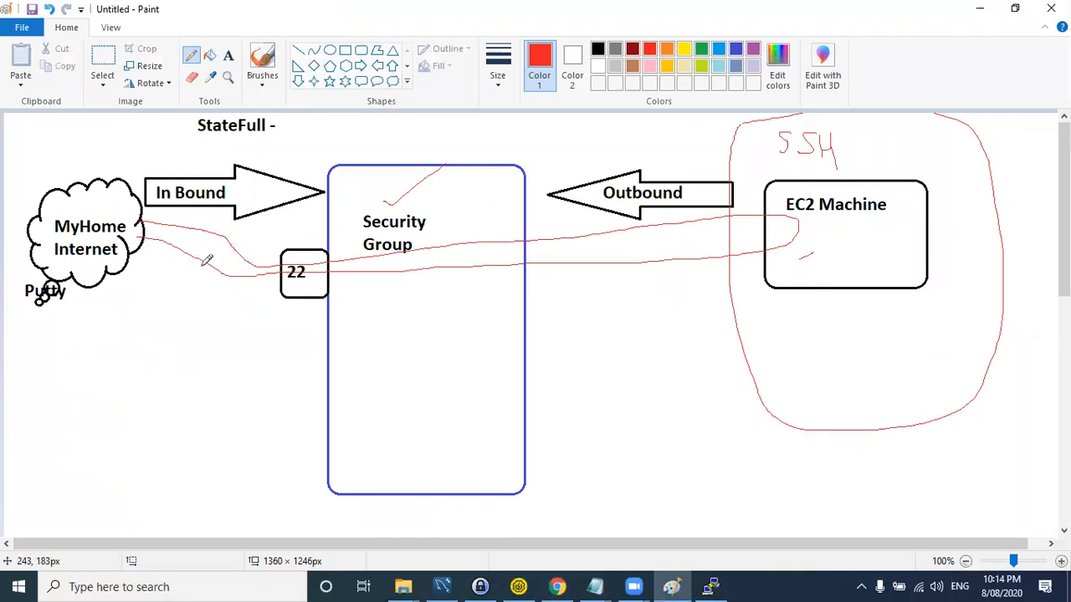
pyautogui.moveTo(36, 306); pyautogui.dragTo(34, 303)
# - Switch back to the browser and check the outbound rules of the aug01-sg security group
pyautogui.hotkey('alt', 'Tab')
pyautogui.press('Tab')
pyautogui.click(458, 405)
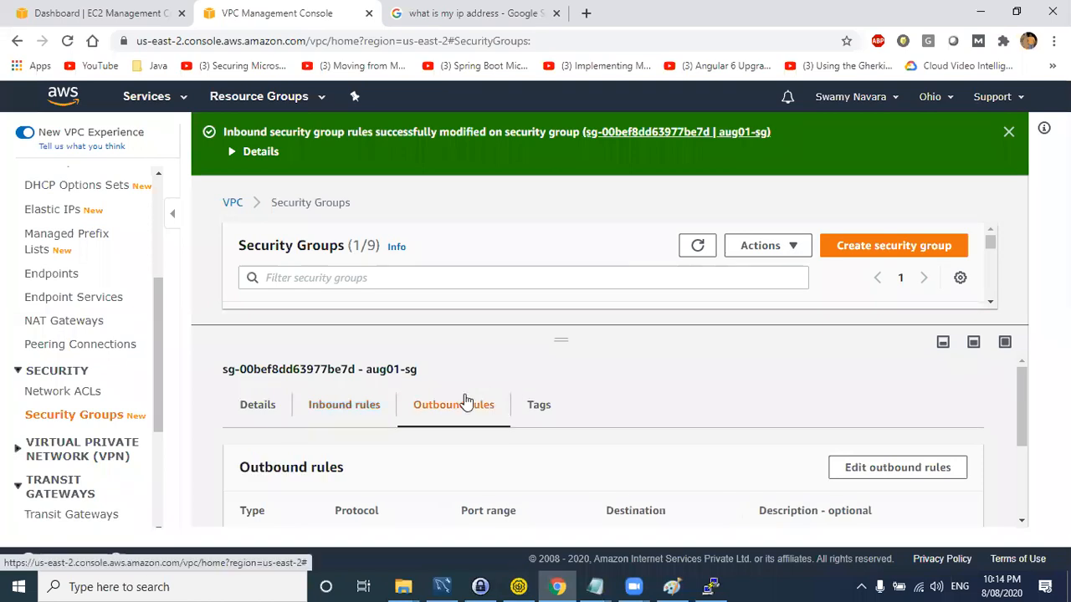
pyautogui.scroll(-2, 279, 461)
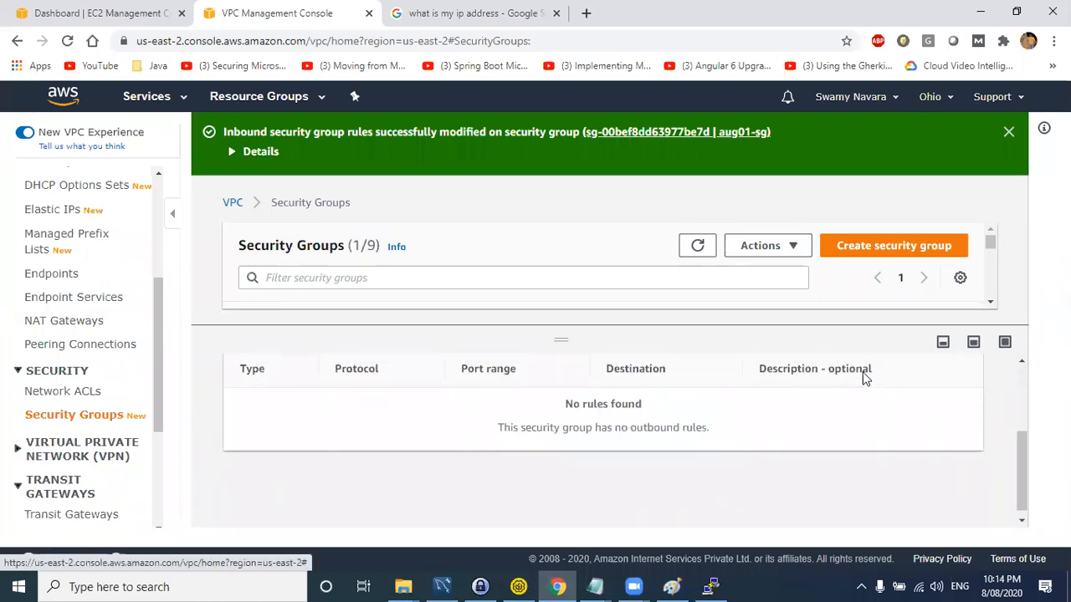
pyautogui.scroll(2, 863, 376)
# - Try to save the outbound rules of aug01-sg without adding any rule, and cancel the editing
pyautogui.click(882, 395)
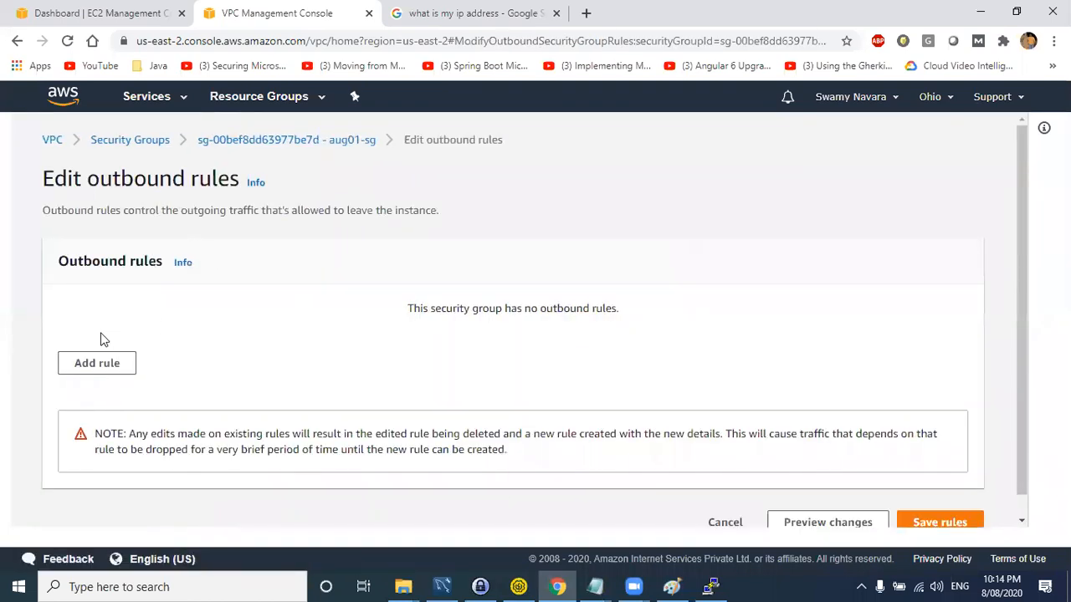
pyautogui.click(941, 522)
pyautogui.scroll(-1, 543, 301)
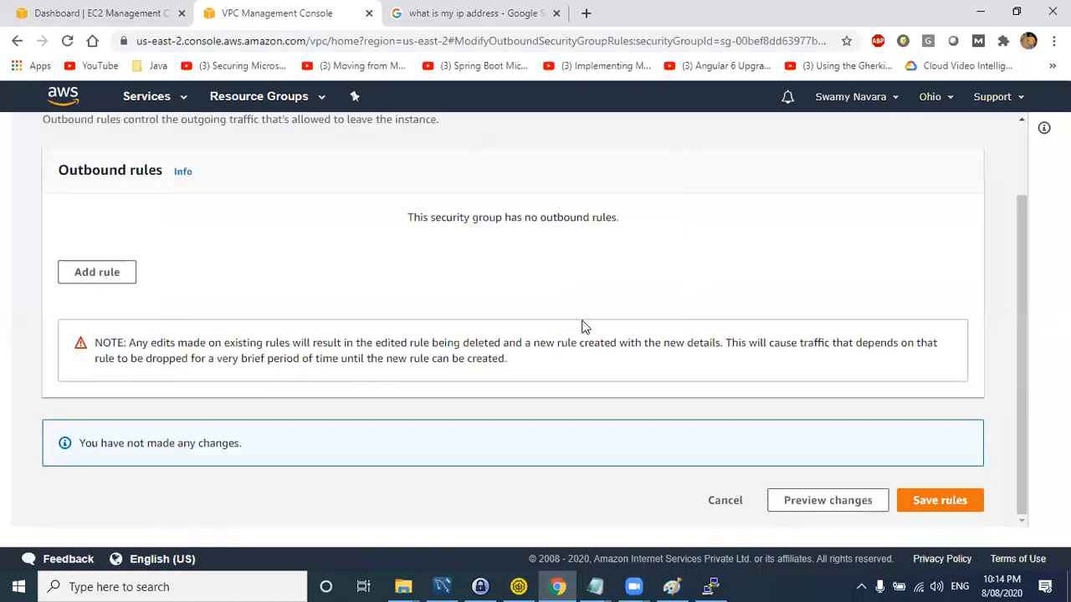
pyautogui.scroll(1, 782, 324)
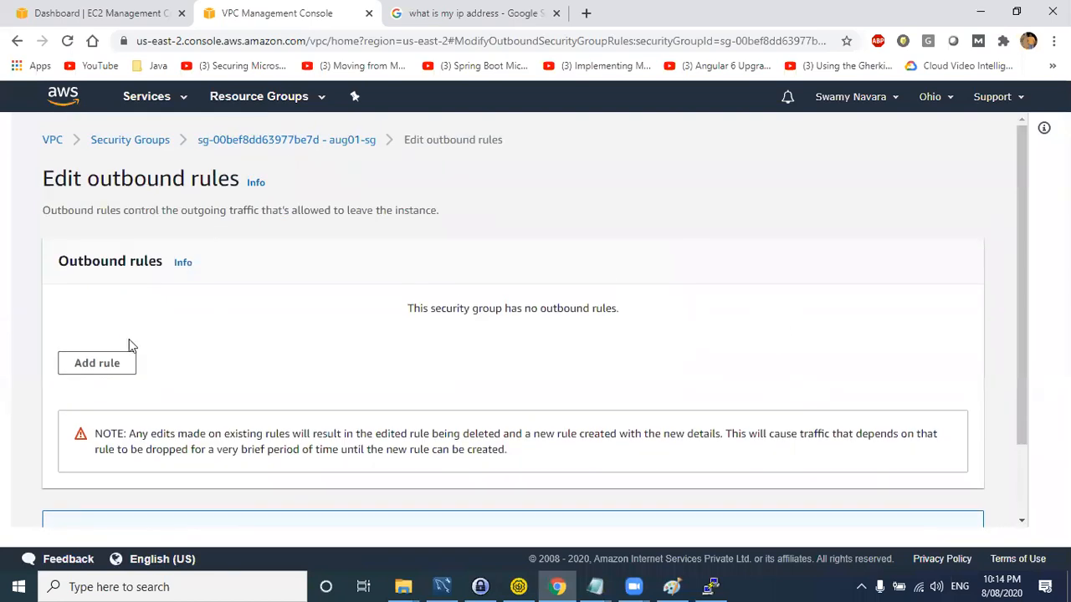
pyautogui.scroll(-2, 807, 295)
pyautogui.click(714, 509)
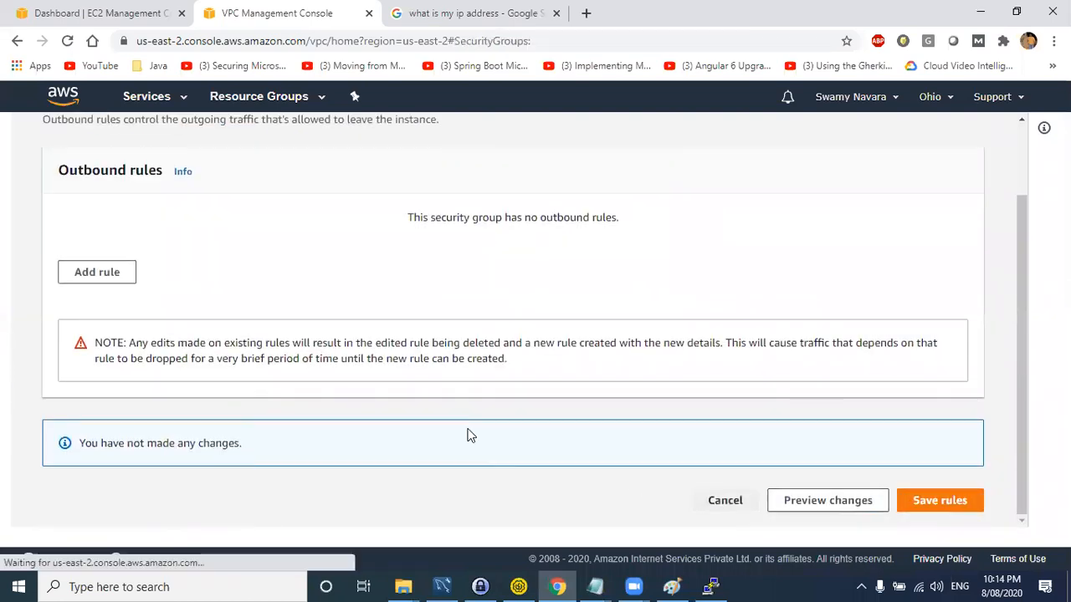
# - Review the outbound and inbound rules listed for aug01-sg
pyautogui.scroll(-2, 425, 411)
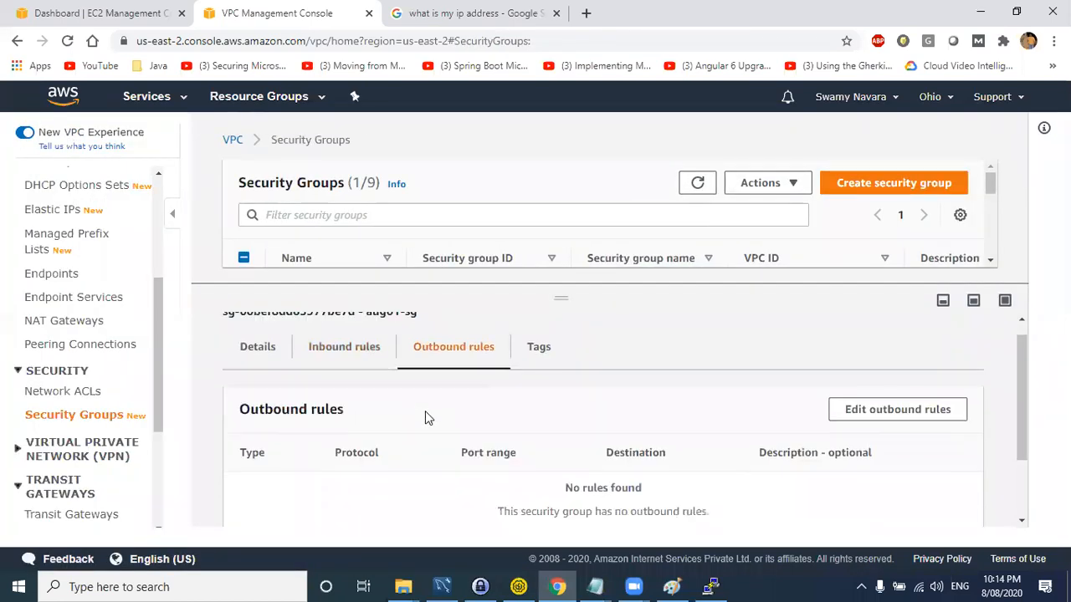
pyautogui.scroll(2, 469, 406)
pyautogui.click(345, 362)
pyautogui.scroll(-2, 494, 426)
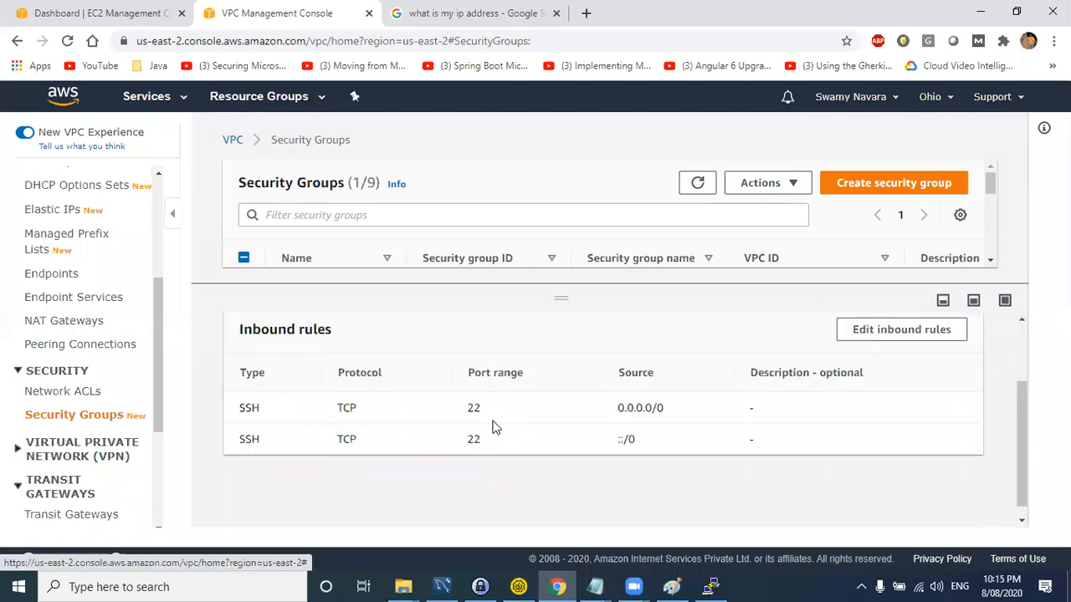
# - Start launching an EC2 instance with the 64-bit (x86) Amazon Linux 2 AMI and the t2.micro instance type
pyautogui.hotkey('alt', 'Tab')
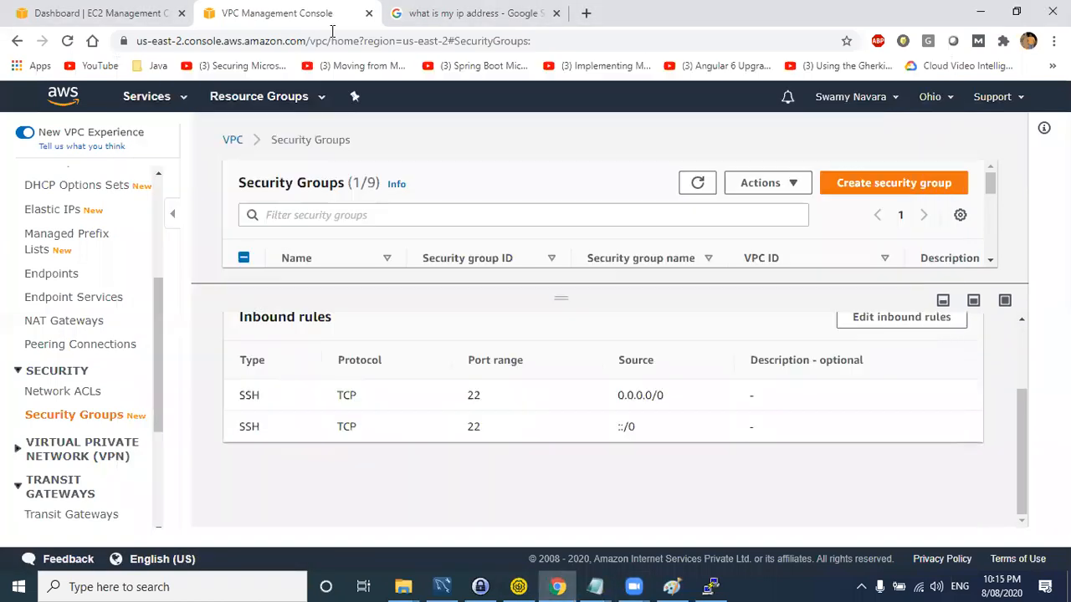
pyautogui.hotkey('ctrl', 'Tab')
pyautogui.click(107, 17)
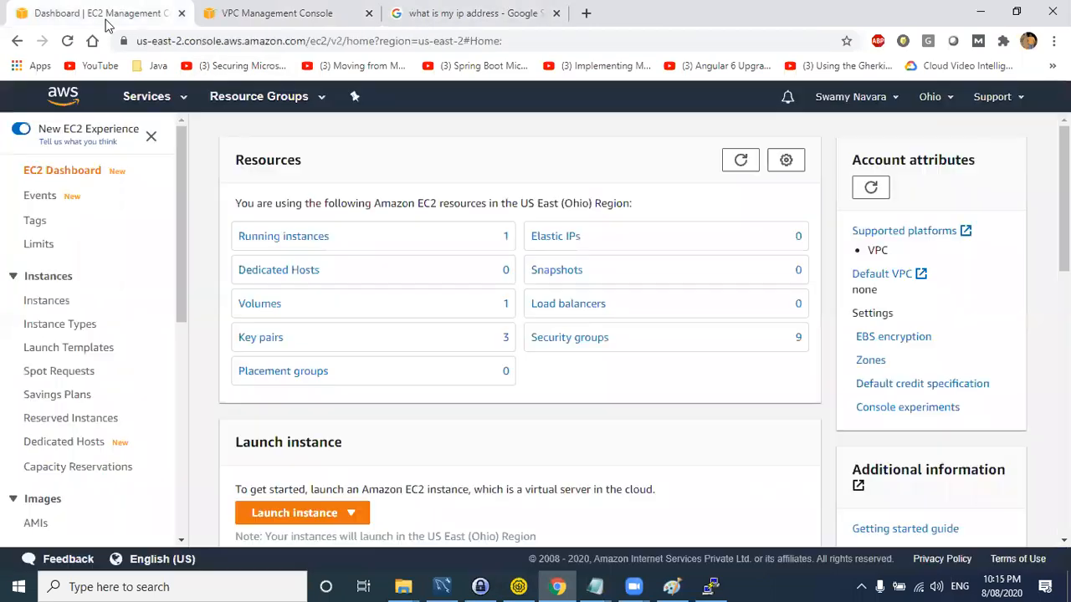
pyautogui.click(299, 512)
pyautogui.click(297, 465)
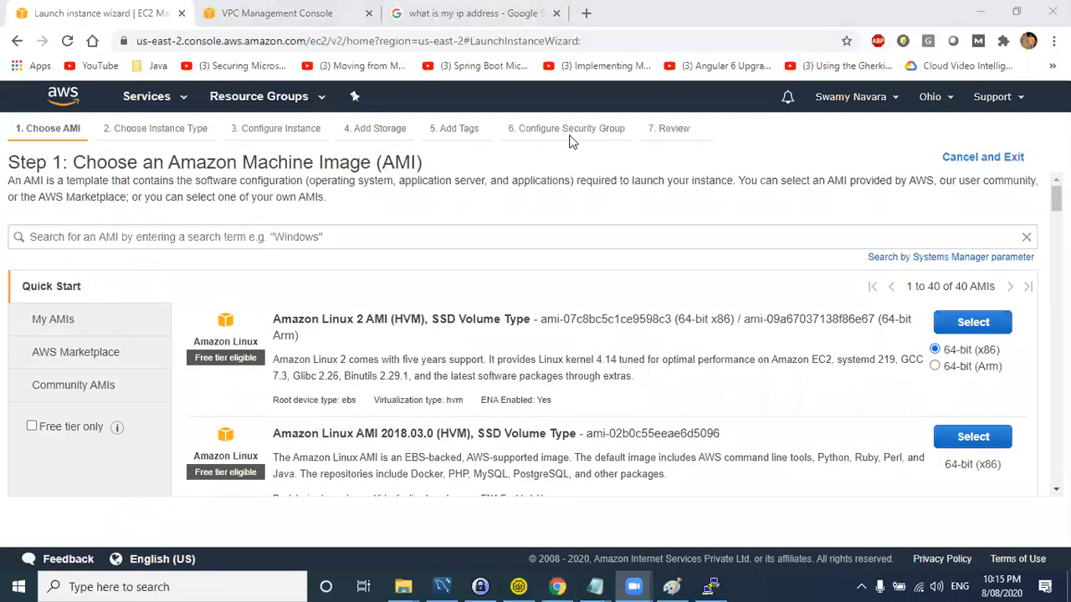
pyautogui.click(970, 323)
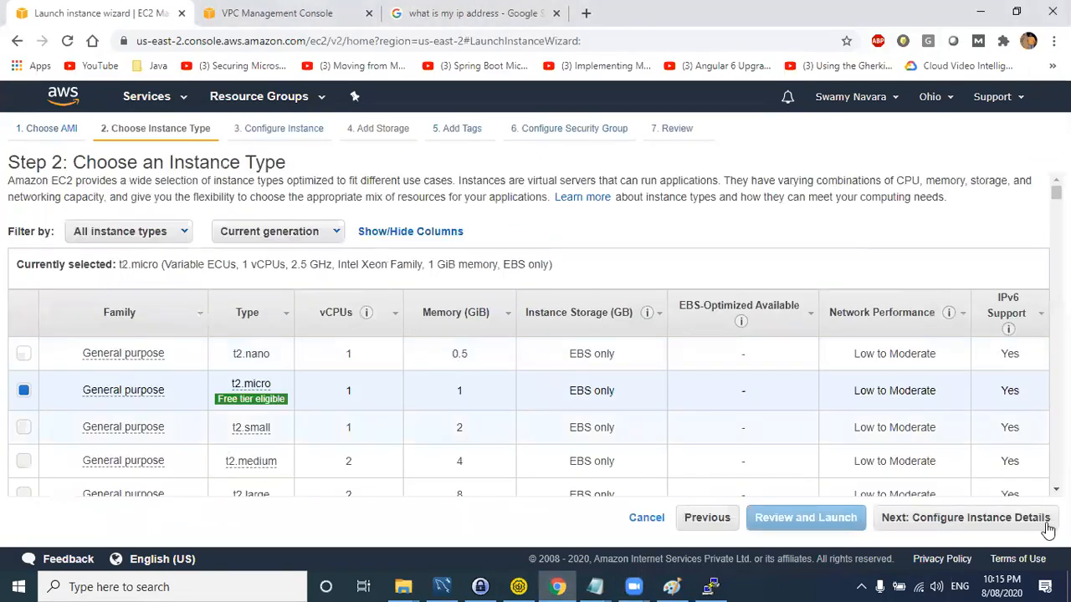
pyautogui.click(952, 517)
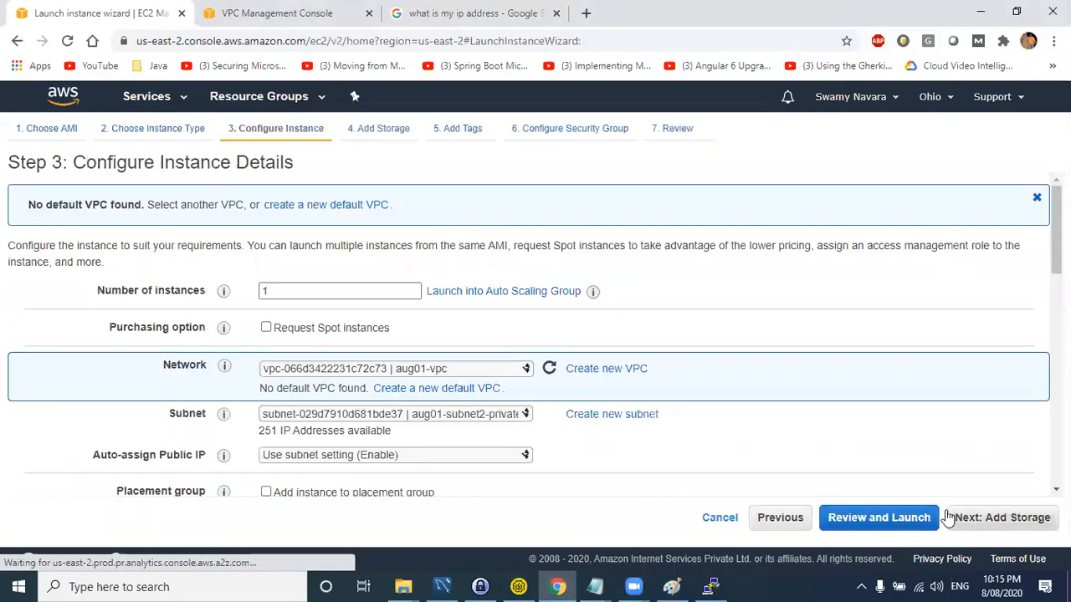
# - Put the instance in the aug01-vpc network and aug01-subnet-1-public subnet, and choose its public IP auto-assignment
pyautogui.click(423, 371)
pyautogui.click(422, 384)
pyautogui.click(425, 413)
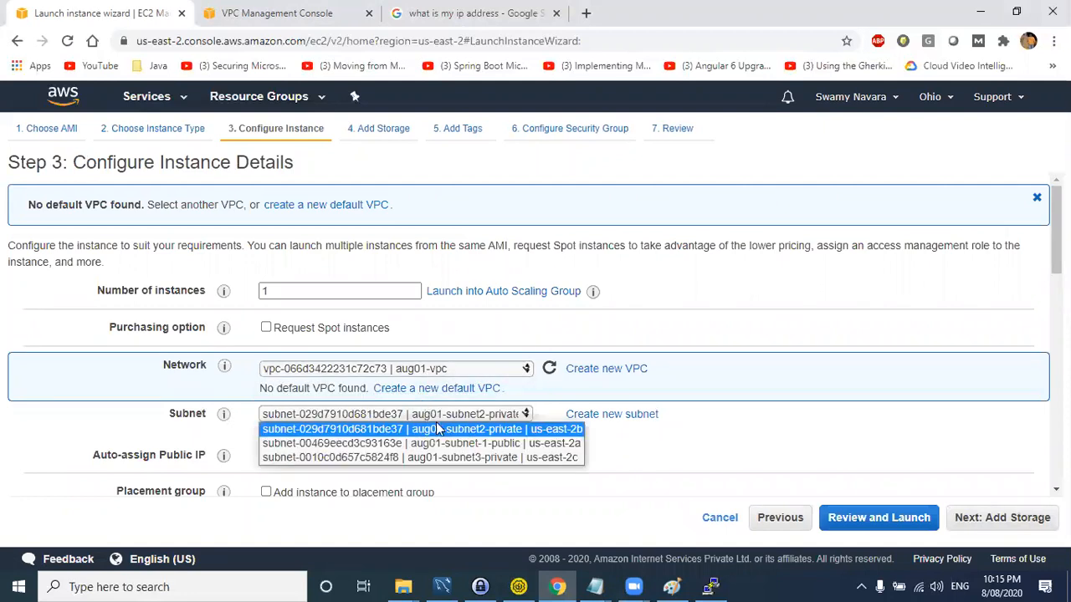
pyautogui.click(513, 444)
pyautogui.click(334, 454)
pyautogui.click(341, 497)
pyautogui.click(343, 454)
pyautogui.click(345, 488)
pyautogui.scroll(-2, 669, 434)
pyautogui.click(973, 516)
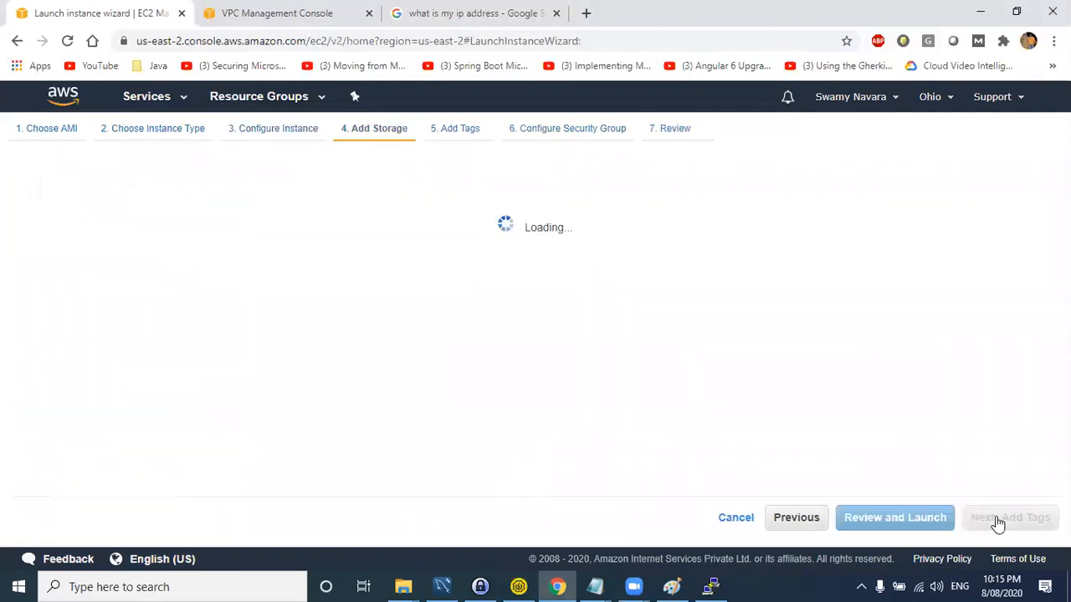
# - Keep the default storage and tag the instance with the key Name and value "Ec2 Machine SG Public"
pyautogui.click(994, 514)
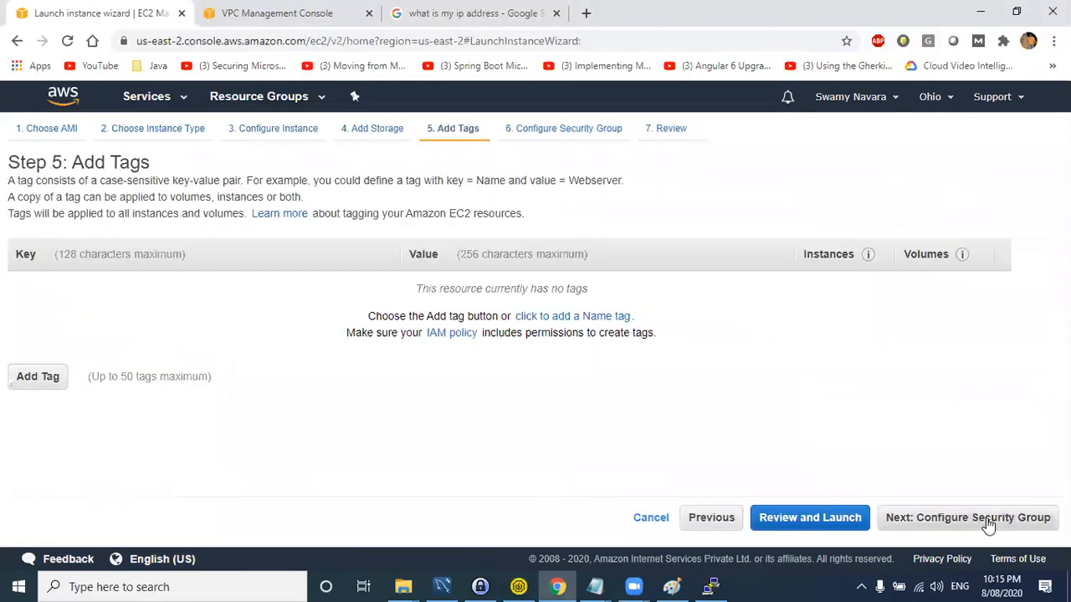
pyautogui.click(37, 377)
pyautogui.write('Name')
pyautogui.press('Tab')
pyautogui.write('Ec')
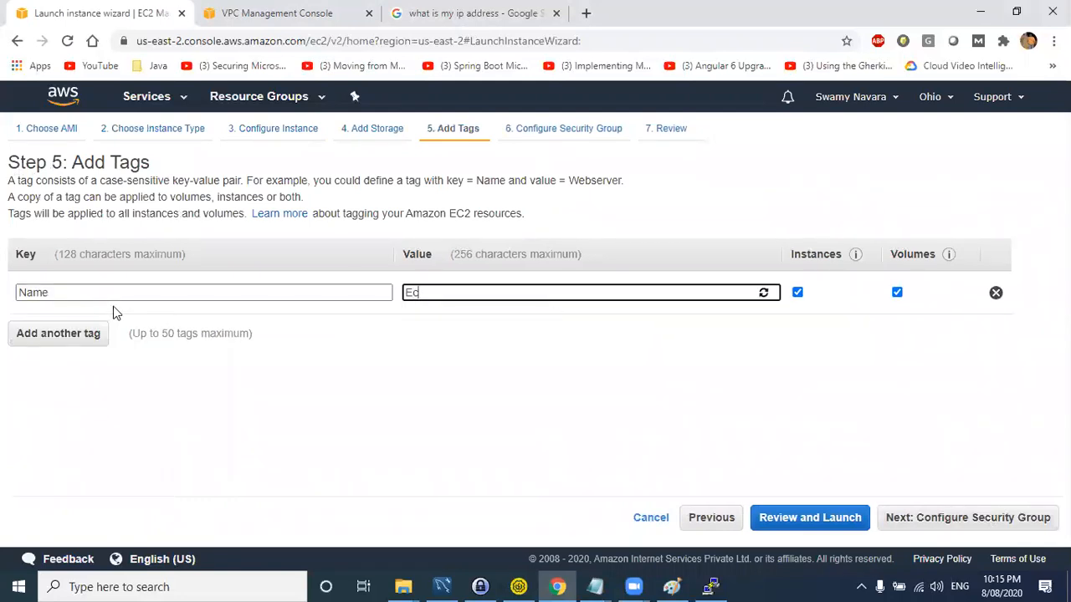
pyautogui.write('2 Machine SG P')
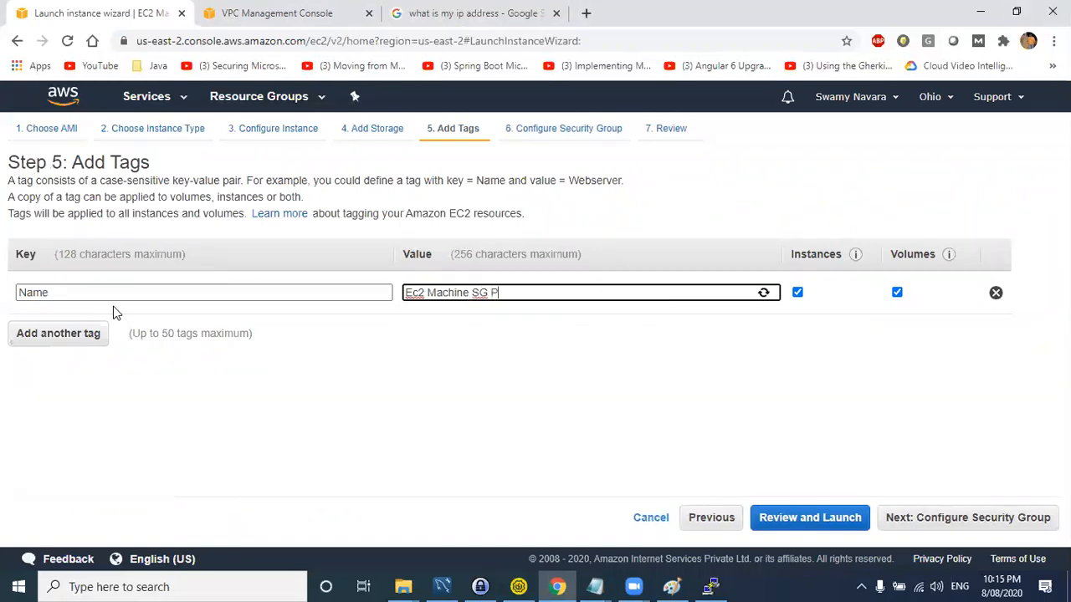
pyautogui.press('BackSpace')
pyautogui.press('BackSpace')
pyautogui.press('BackSpace')
pyautogui.press('BackSpace')
pyautogui.click(888, 516)
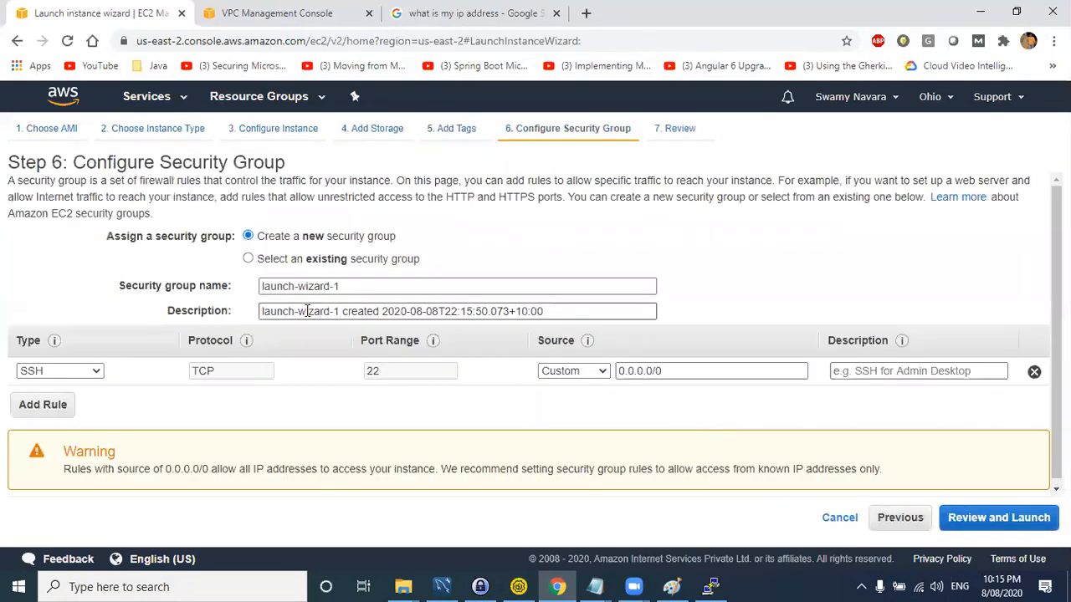
# - Assign the existing security group aug01-sg to the instance and review its inbound rules
pyautogui.click(248, 260)
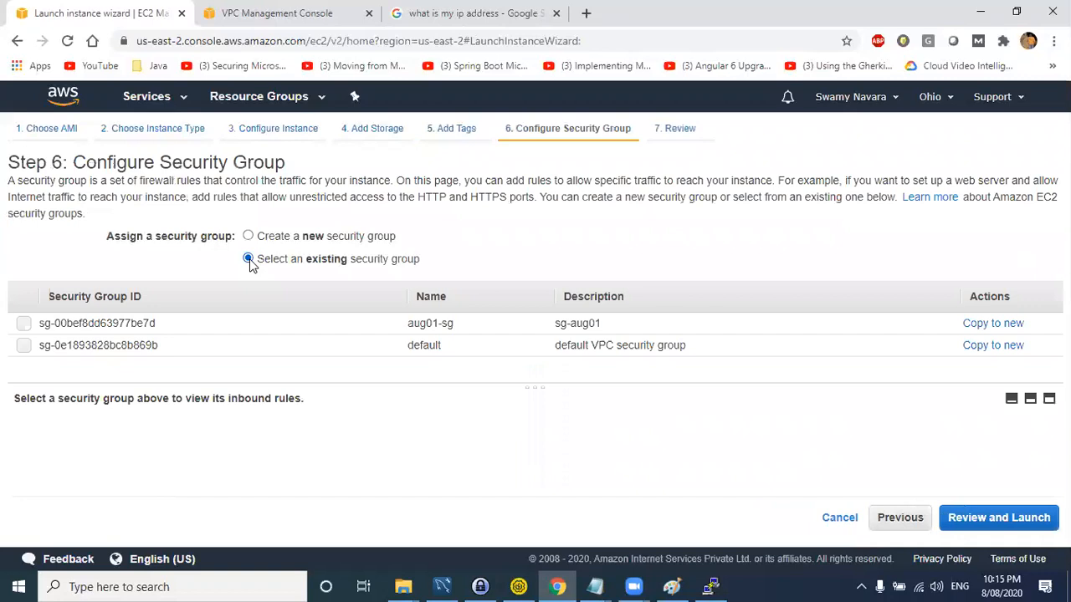
pyautogui.moveTo(408, 323); pyautogui.dragTo(462, 322)
pyautogui.moveTo(534, 322); pyautogui.dragTo(641, 320)
pyautogui.click(36, 332)
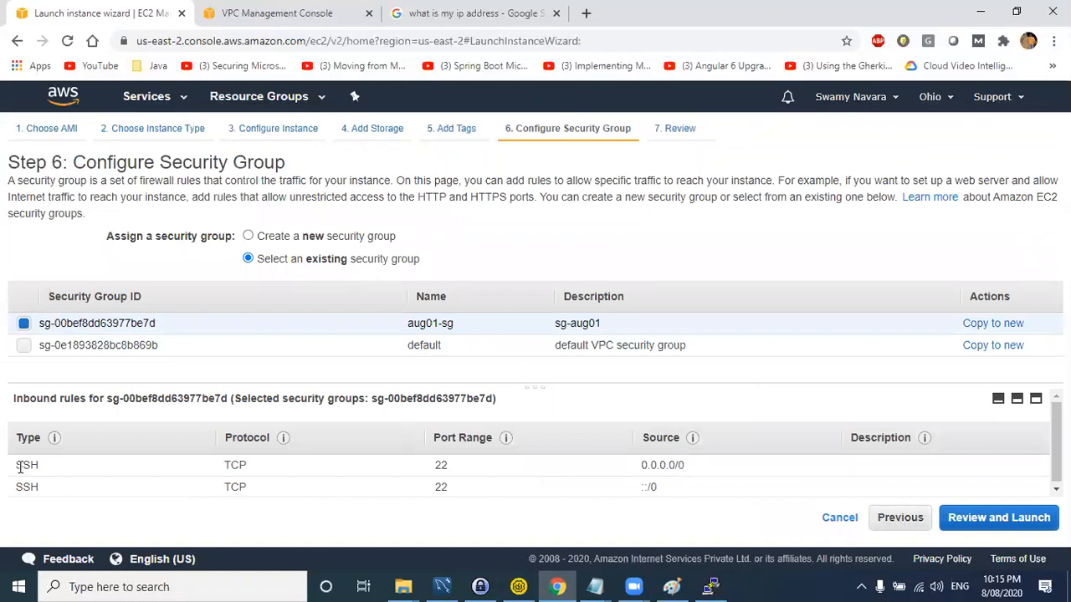
pyautogui.moveTo(25, 466); pyautogui.dragTo(139, 477)
pyautogui.moveTo(238, 468); pyautogui.dragTo(318, 471)
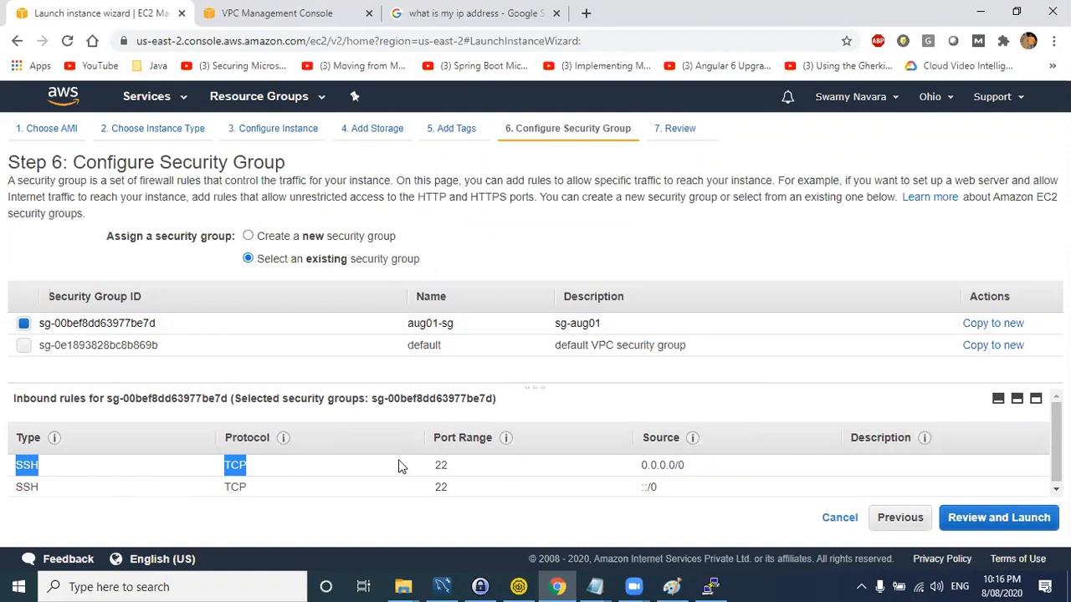
pyautogui.moveTo(430, 465); pyautogui.dragTo(466, 465)
pyautogui.moveTo(633, 466)
pyautogui.mouseDown()
pyautogui.moveTo(682, 466)
pyautogui.moveTo(632, 468)
pyautogui.moveTo(632, 486)
pyautogui.mouseUp()
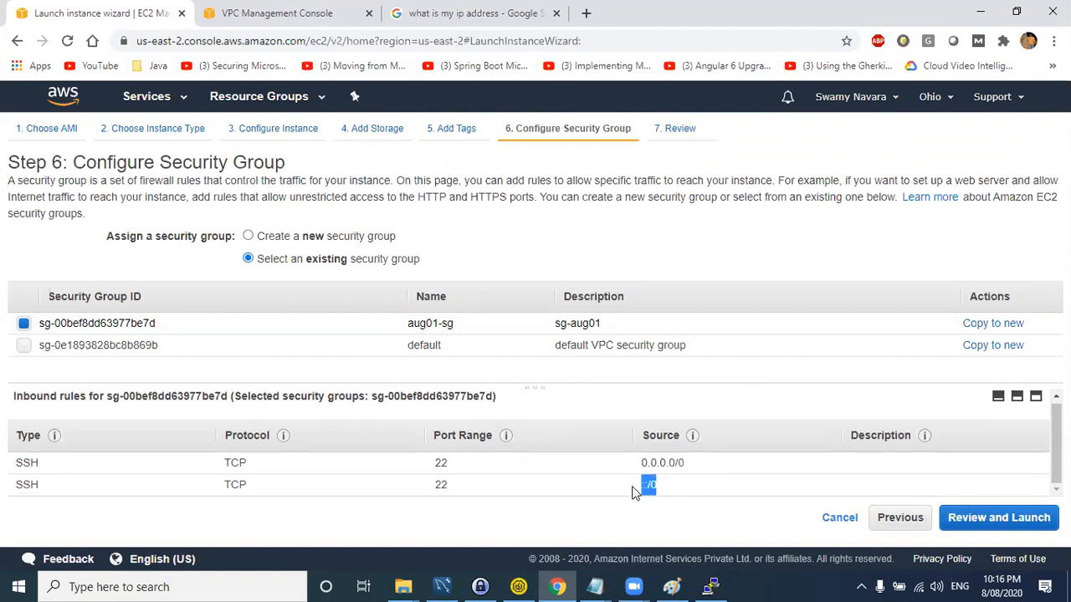
# - Launch the instance with the existing key pair aug01-keypair, acknowledging access to its private key file
pyautogui.click(1019, 515)
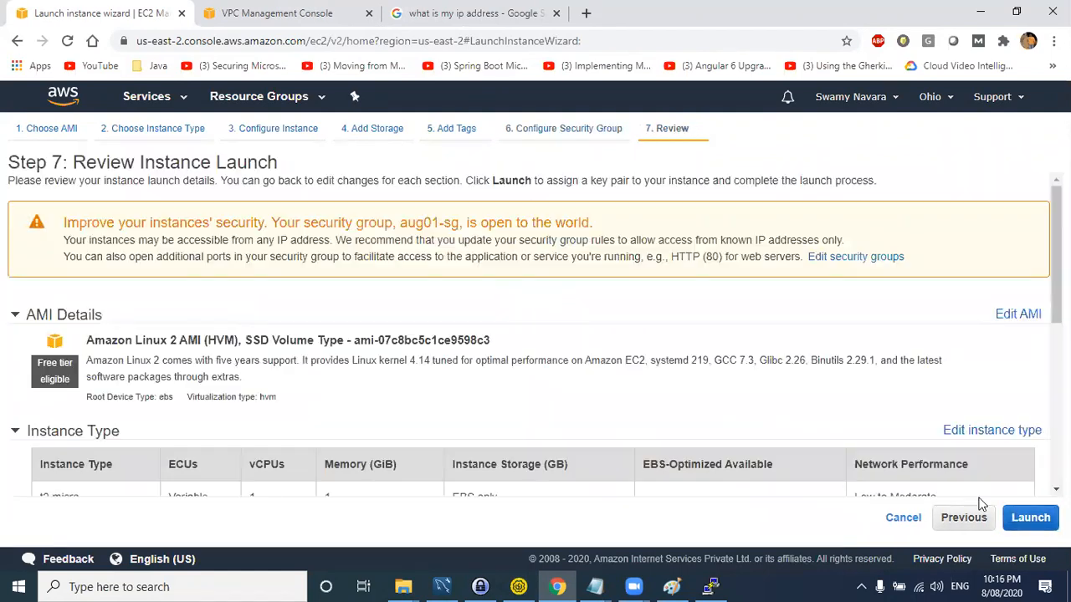
pyautogui.click(1026, 515)
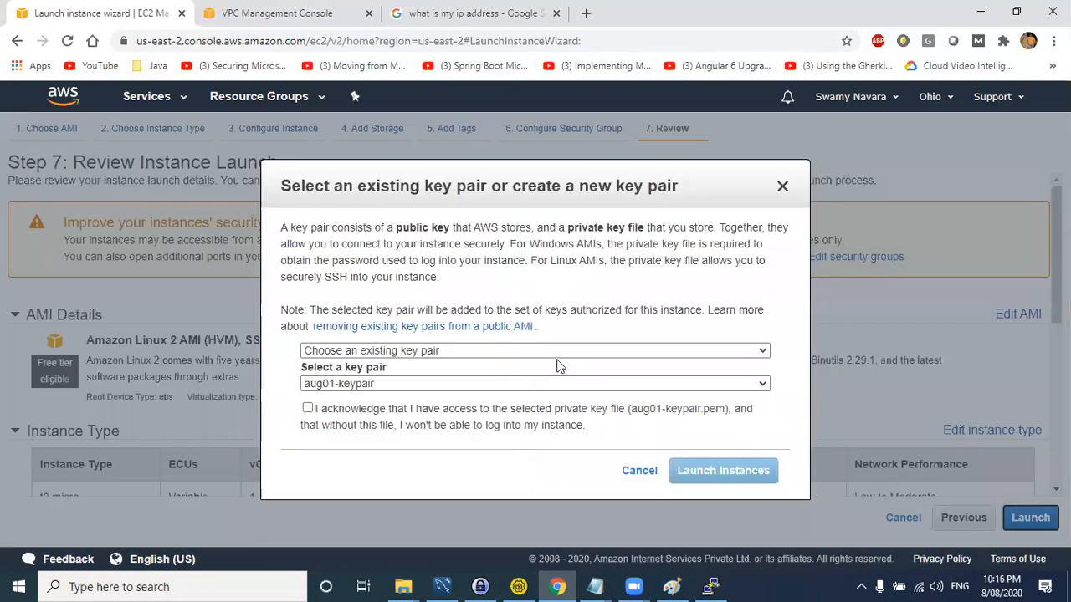
pyautogui.click(308, 409)
pyautogui.click(360, 385)
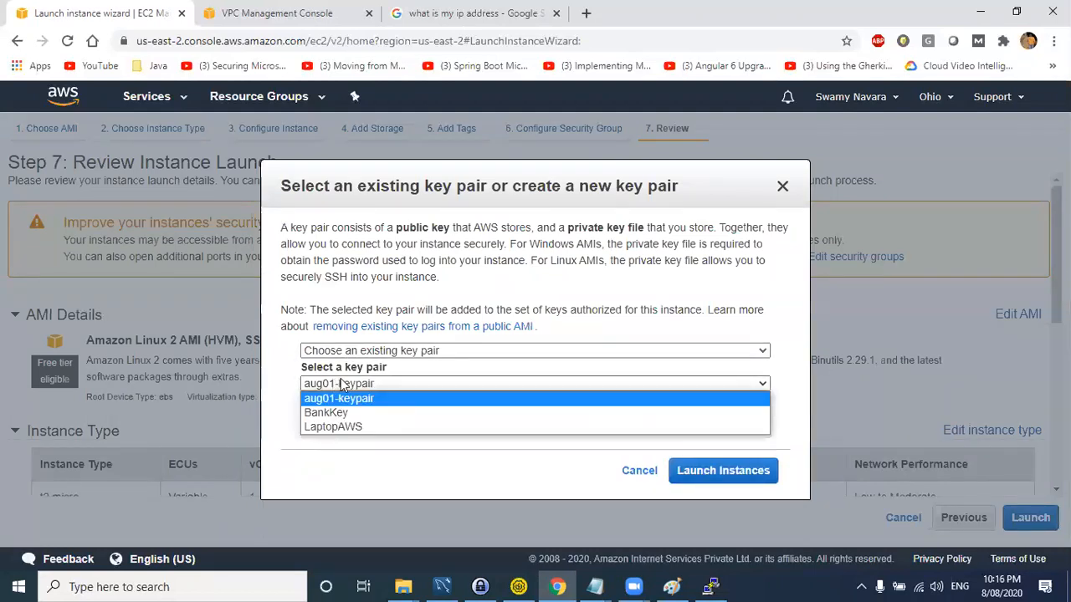
pyautogui.click(472, 398)
pyautogui.click(718, 470)
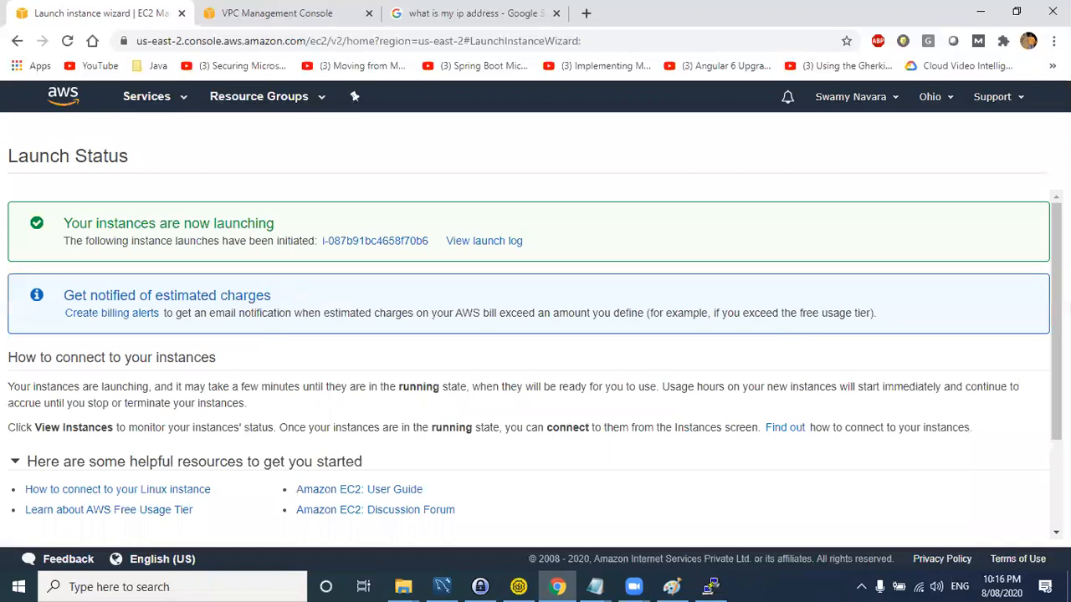
# - Open the instance list and copy the public DNS of Ec2 Machine SG Public
pyautogui.scroll(-3, 998, 506)
pyautogui.click(1000, 517)
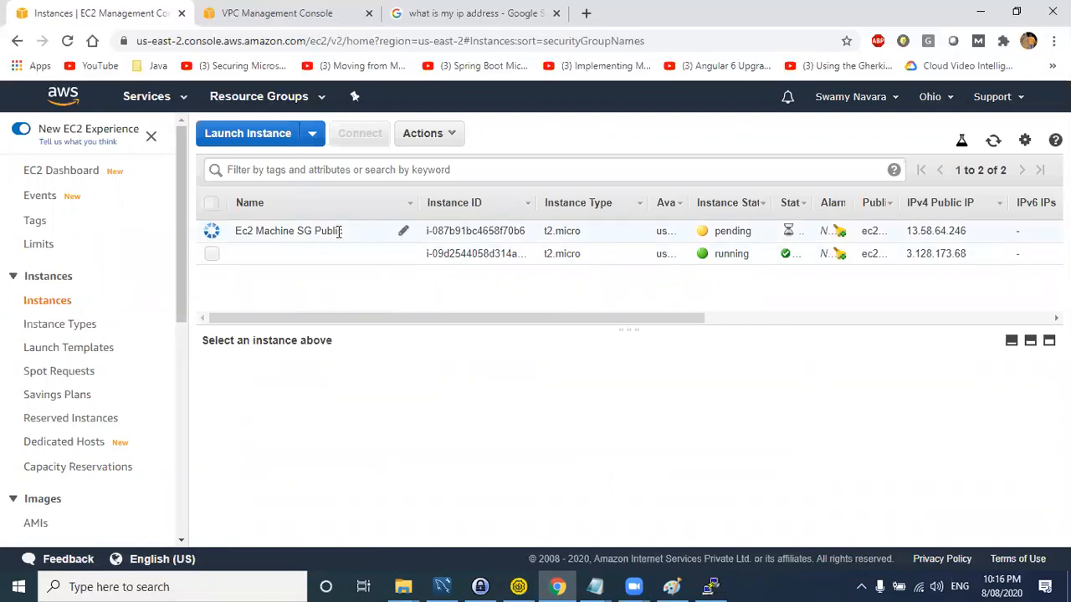
pyautogui.click(339, 233)
pyautogui.click(935, 424)
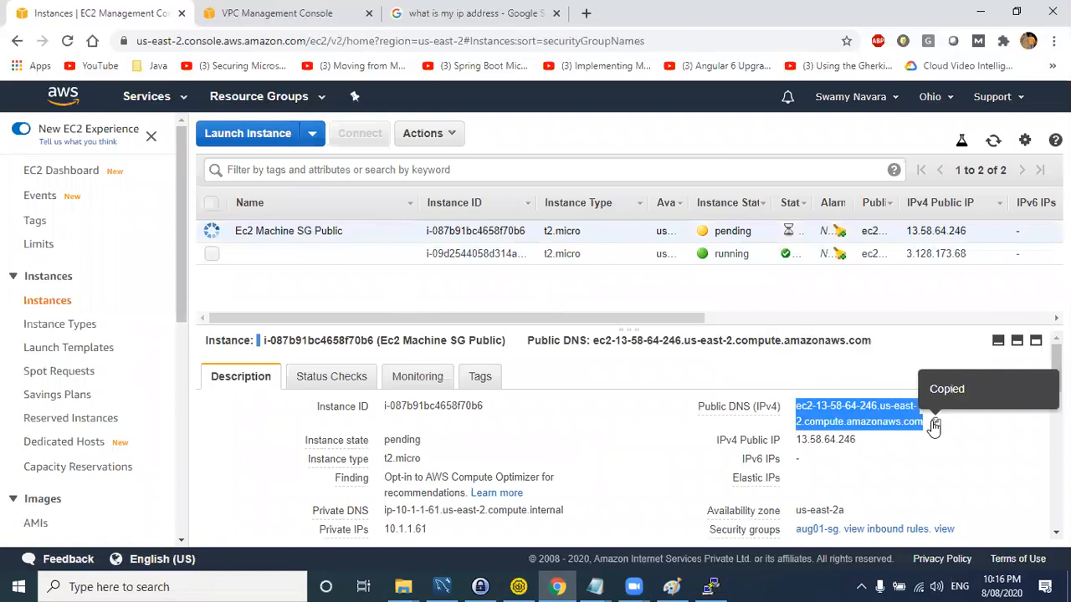
# - Switch to PuTTY and select the private key file for SSH authentication
pyautogui.click(710, 586)
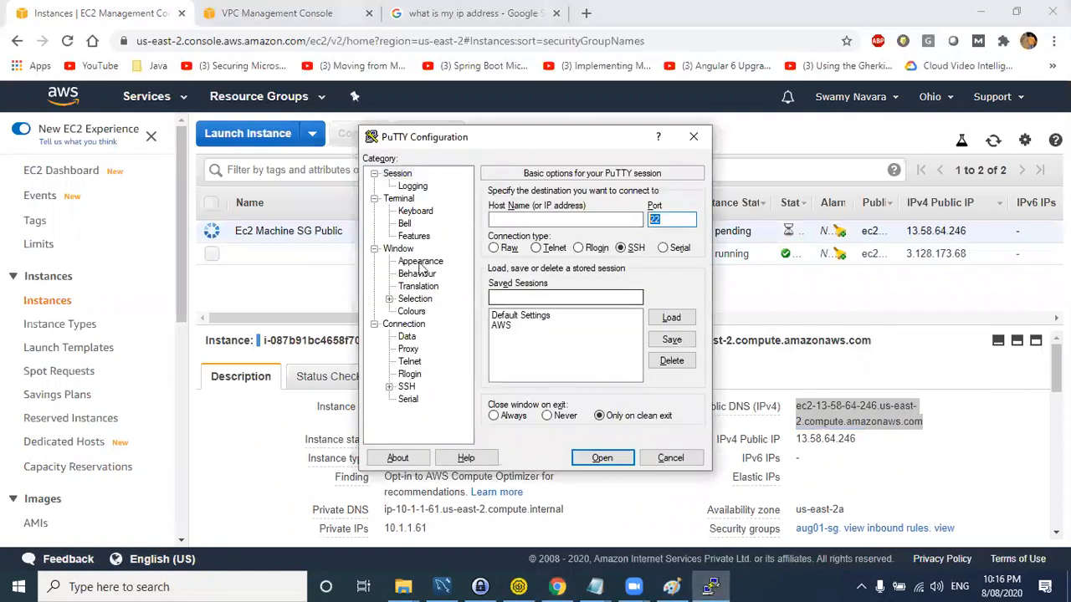
pyautogui.click(389, 386)
pyautogui.click(421, 374)
pyautogui.click(671, 351)
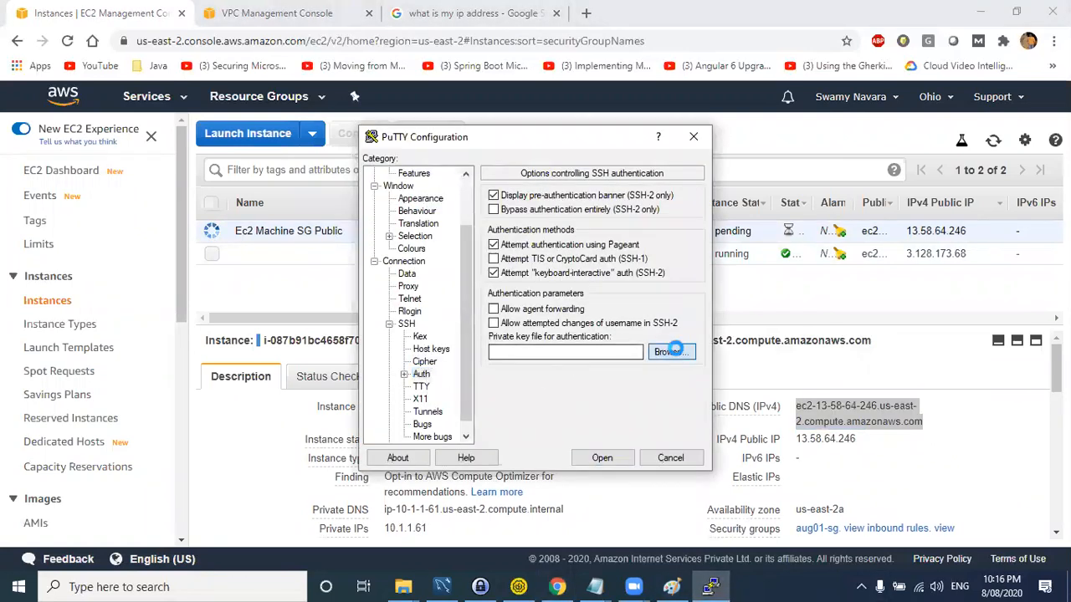
pyautogui.click(554, 268)
pyautogui.doubleClick(555, 268)
# - Set the session's host name to ec2-user@ followed by the instance's copied public DNS
pyautogui.moveTo(465, 254); pyautogui.dragTo(414, 201)
pyautogui.click(399, 173)
pyautogui.click(552, 219)
pyautogui.write('ec2-u')
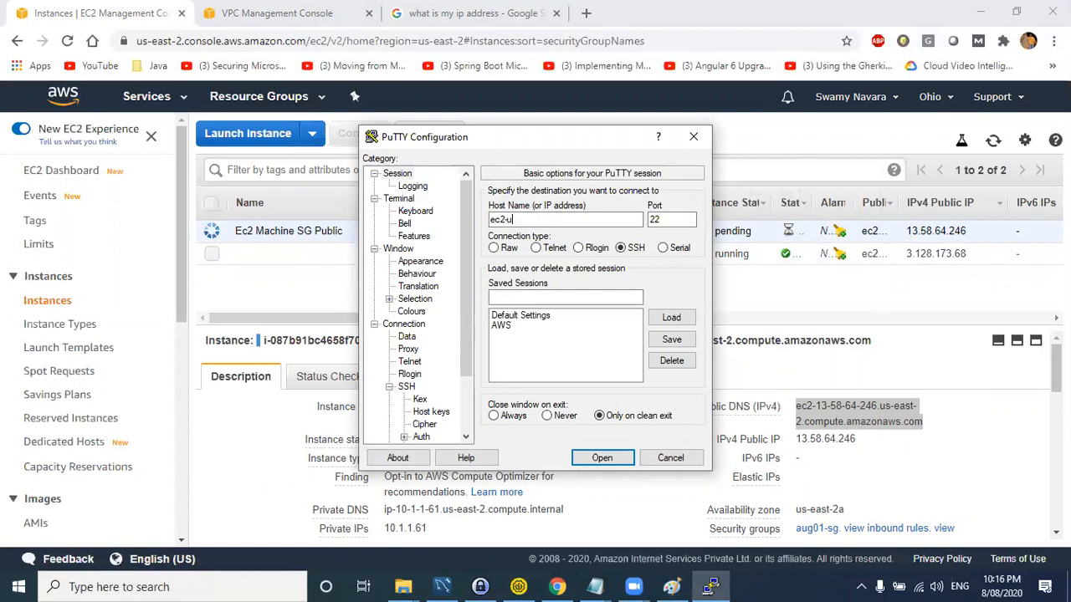
pyautogui.write('ser@')
pyautogui.hotkey('ctrl', 'v')
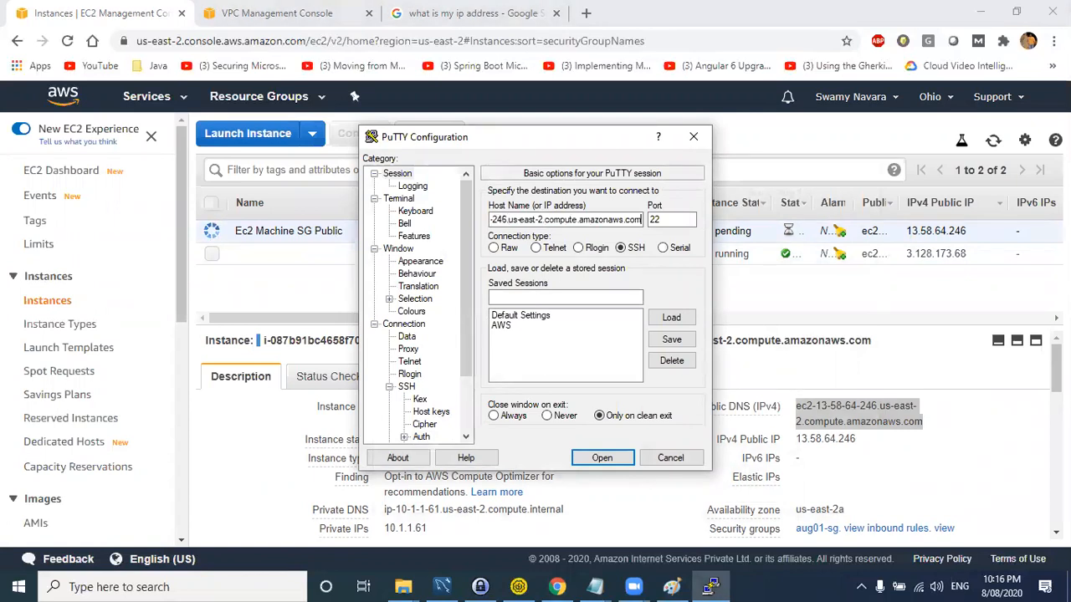
# - Switch back to the EC2 console and refresh the instance list to check the new instance's state
pyautogui.click(339, 289)
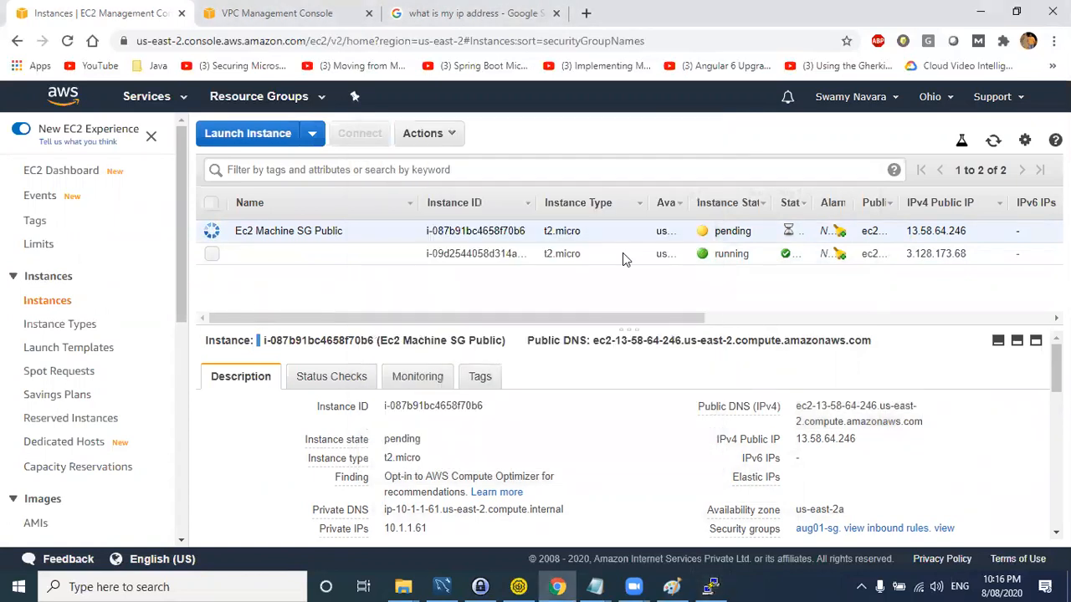
pyautogui.click(991, 141)
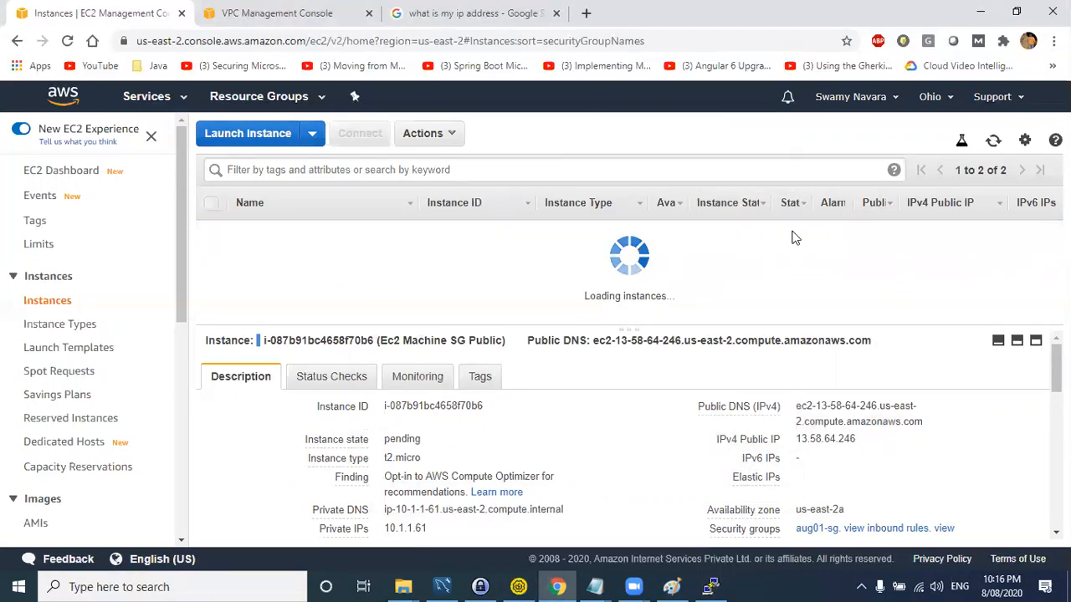
pyautogui.hotkey('alt', 'Tab')
pyautogui.click(210, 177)
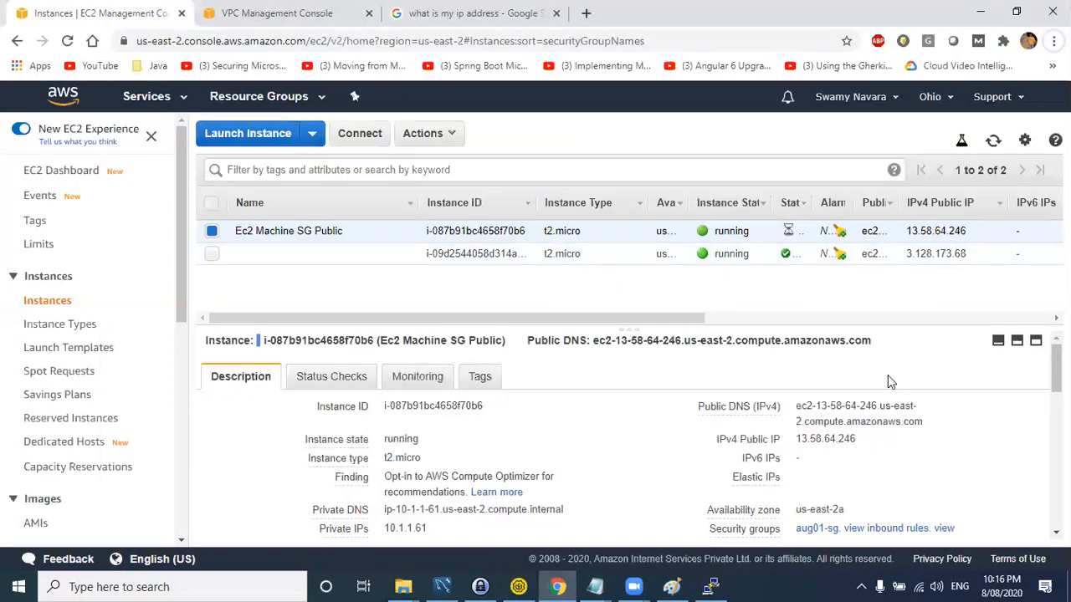
# - Review the instance's details and the inbound and outbound rules of its security group
pyautogui.scroll(-3, 890, 419)
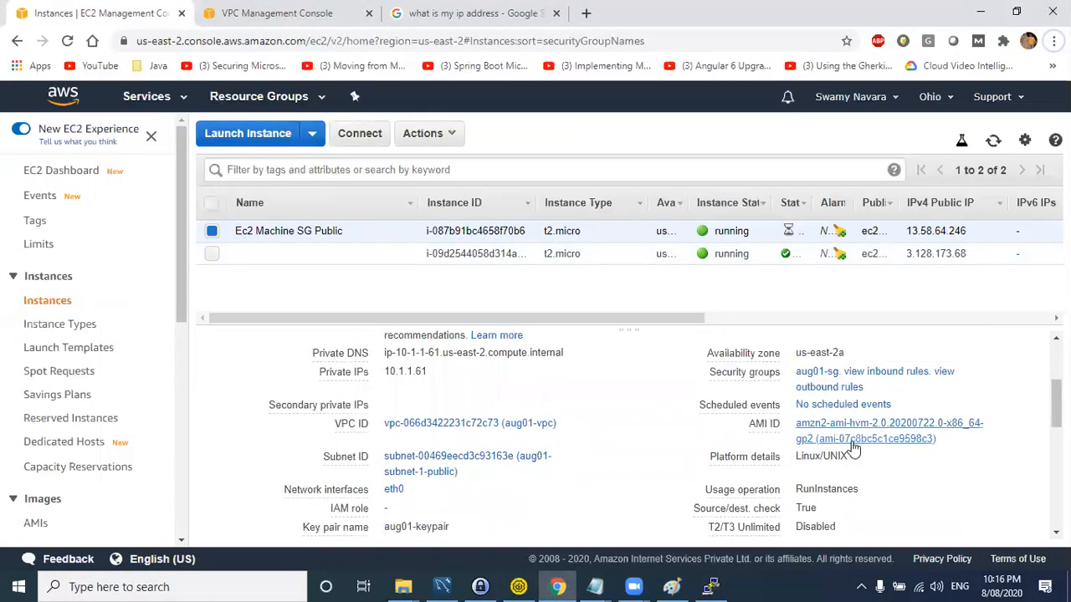
pyautogui.scroll(-3, 837, 440)
pyautogui.scroll(5, 816, 444)
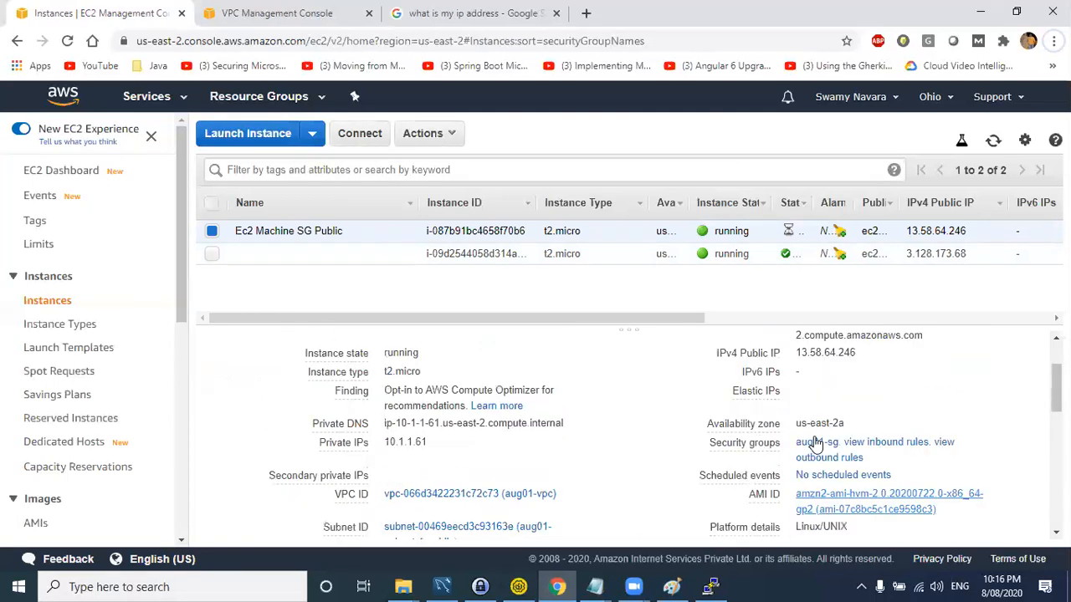
pyautogui.click(891, 450)
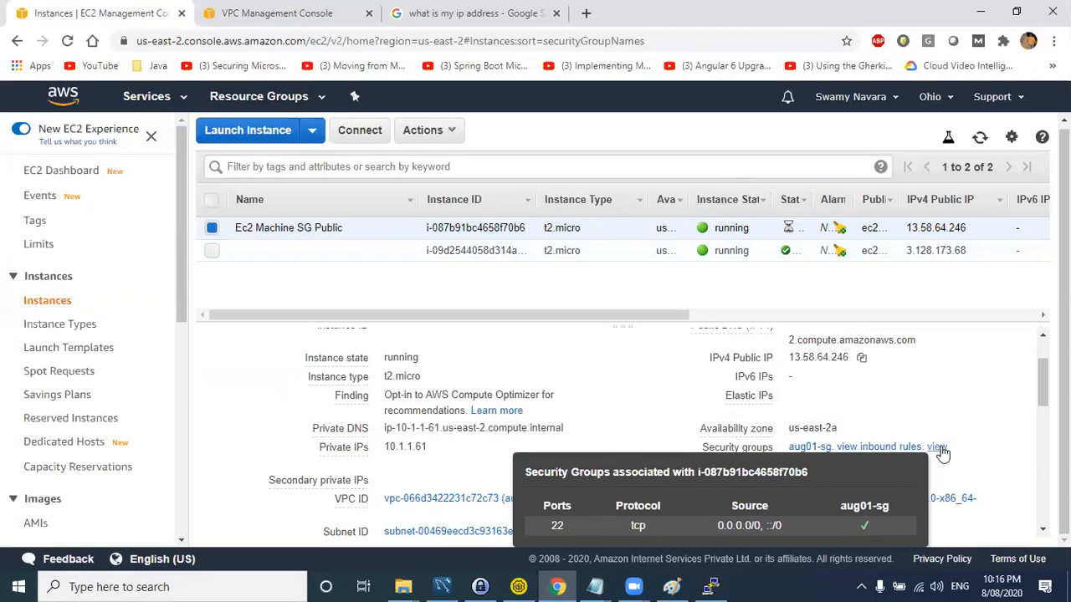
pyautogui.moveTo(824, 467)
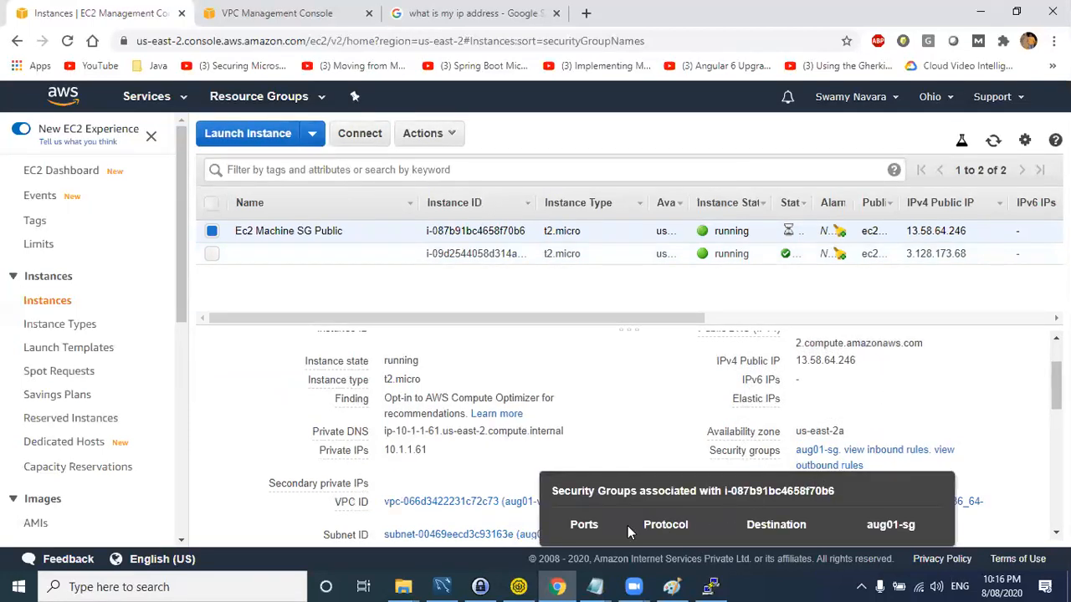
pyautogui.scroll(-1, 833, 402)
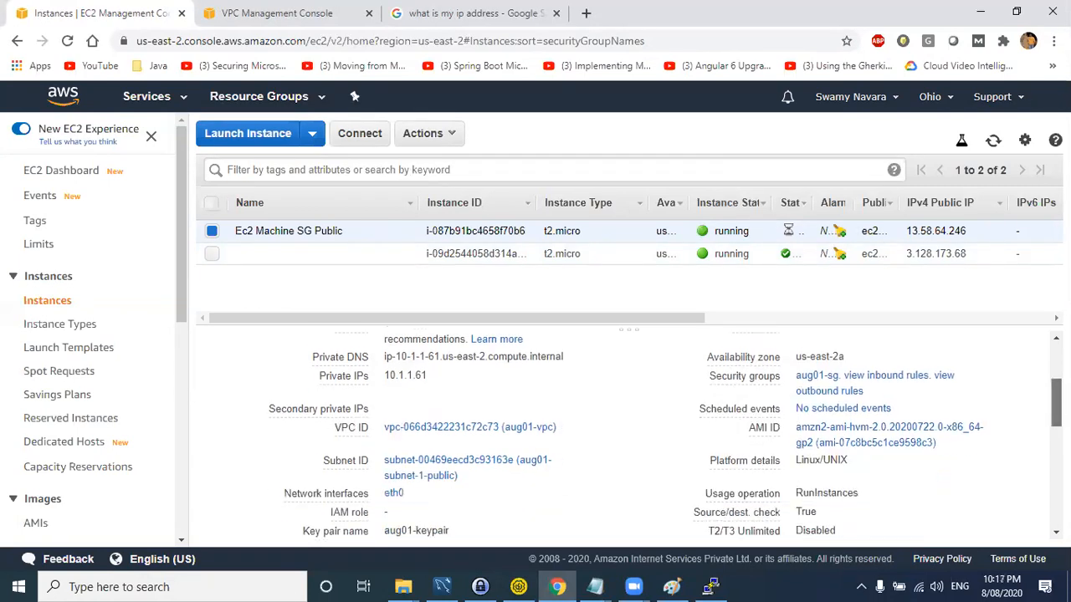
pyautogui.moveTo(831, 393)
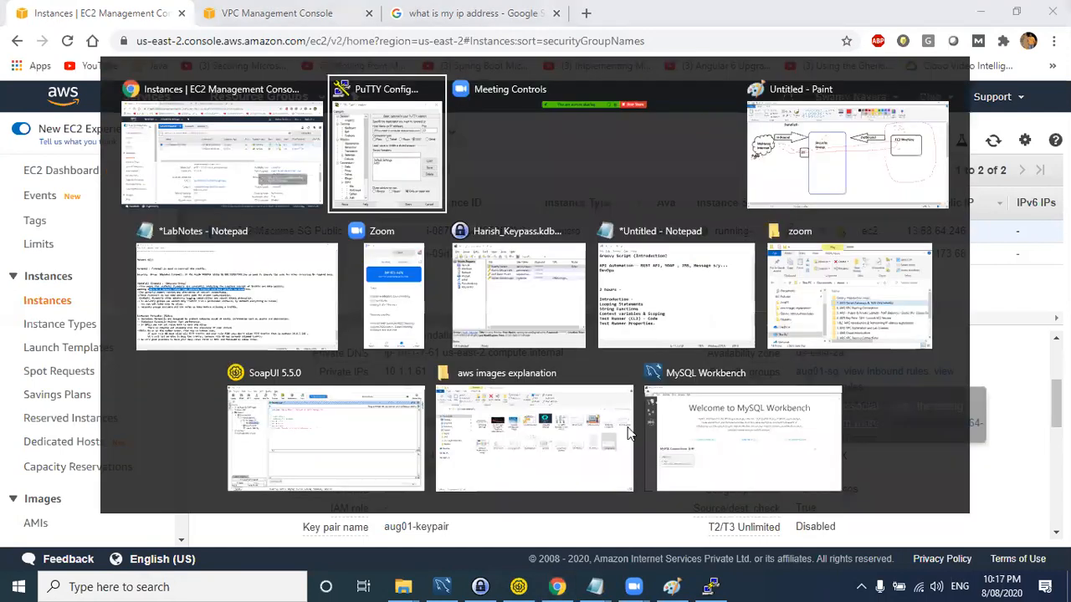
# - Switch to the Paint diagram and undo the red connection path and the circle around Putty
pyautogui.hotkey('alt', 'Tab')
pyautogui.click(859, 168)
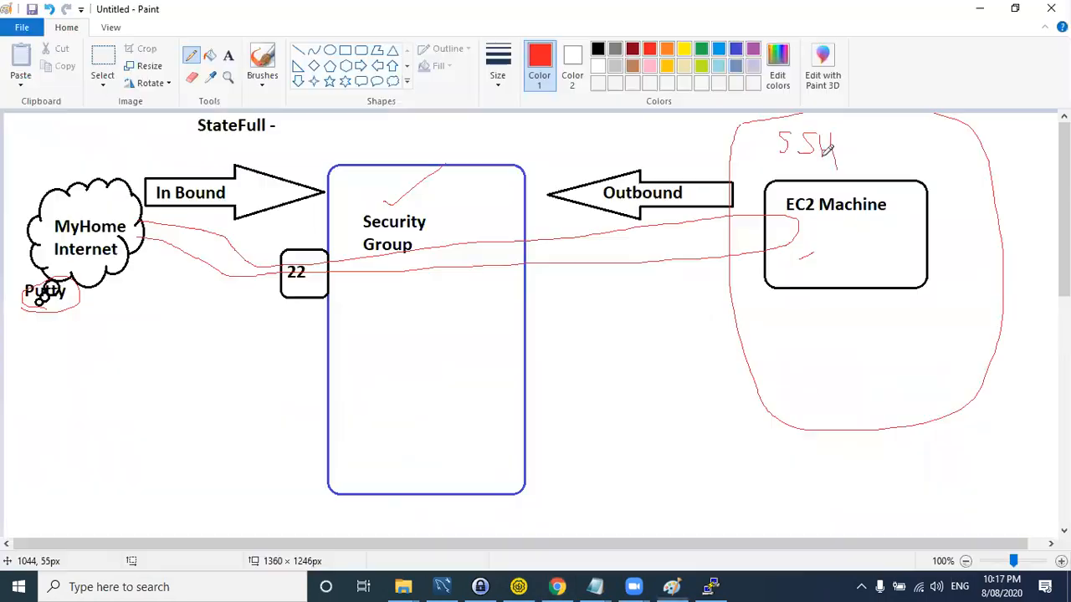
pyautogui.hotkey('ctrl', 'z')
pyautogui.hotkey('ctrl', 'z')
pyautogui.hotkey('ctrl', 'z')
pyautogui.hotkey('ctrl', 'z')
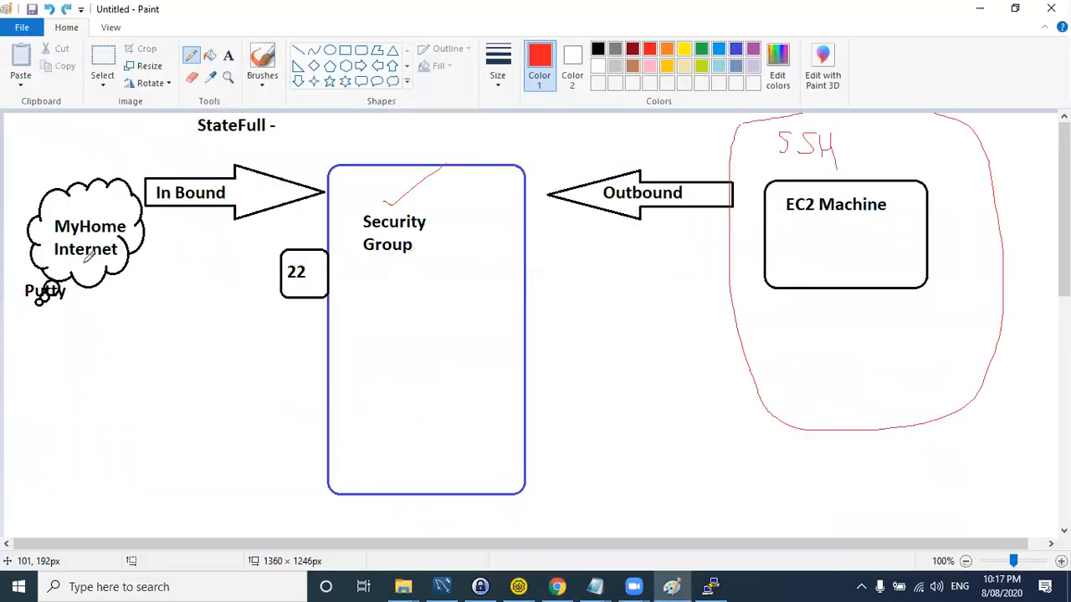
# - Circle Putty in red and sketch the connection between MyHome Internet and the EC2 Machine
pyautogui.moveTo(46, 274)
pyautogui.mouseDown()
pyautogui.moveTo(25, 304)
pyautogui.moveTo(46, 280)
pyautogui.mouseUp()
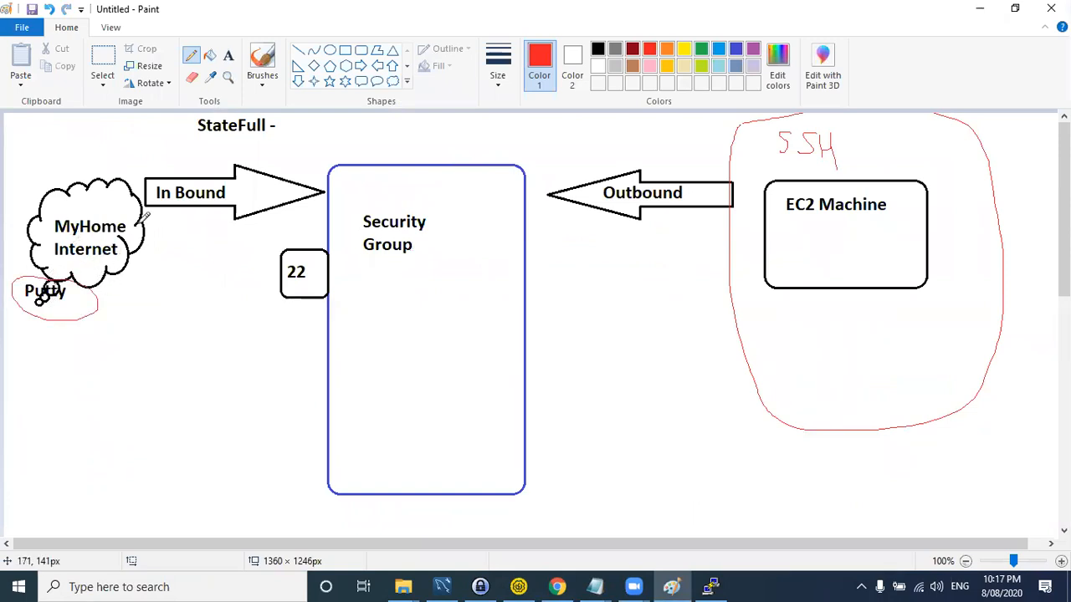
pyautogui.moveTo(144, 217)
pyautogui.mouseDown()
pyautogui.moveTo(223, 220)
pyautogui.moveTo(251, 271)
pyautogui.moveTo(281, 271)
pyautogui.moveTo(560, 194)
pyautogui.moveTo(727, 279)
pyautogui.moveTo(143, 278)
pyautogui.moveTo(108, 293)
pyautogui.mouseUp()
pyautogui.moveTo(847, 177); pyautogui.dragTo(892, 147)
# - Undo the red pencil strokes, including the SSH label and the outline around the EC2 Machine
pyautogui.hotkey('ctrl', 'z')
pyautogui.hotkey('ctrl', 'z')
pyautogui.hotkey('ctrl', 'z')
pyautogui.hotkey('ctrl', 'z')
pyautogui.hotkey('ctrl', 'z')
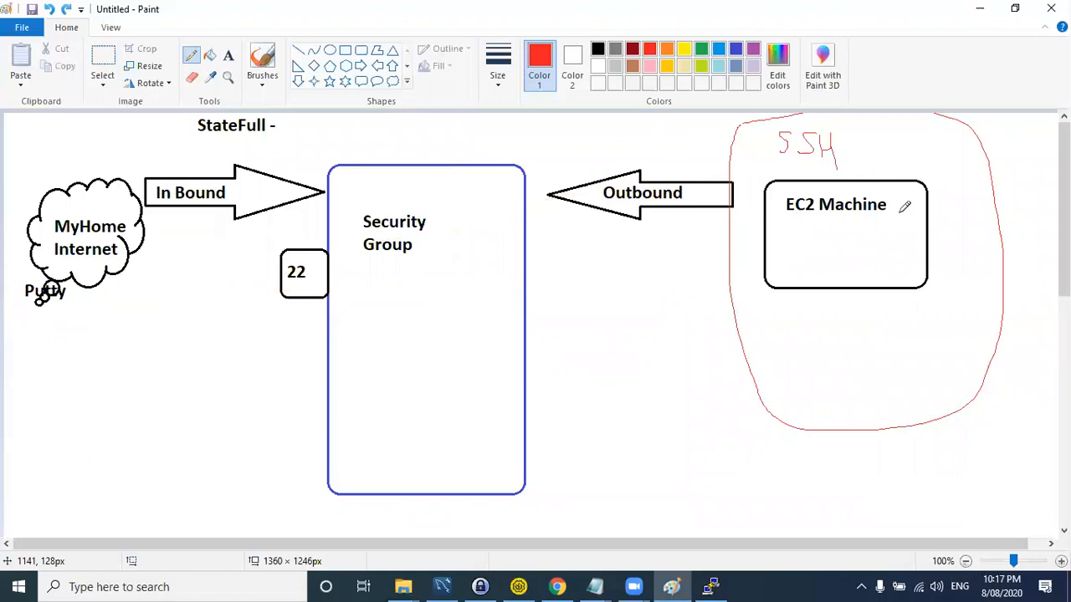
pyautogui.hotkey('ctrl', 'z')
pyautogui.hotkey('ctrl', 'z')
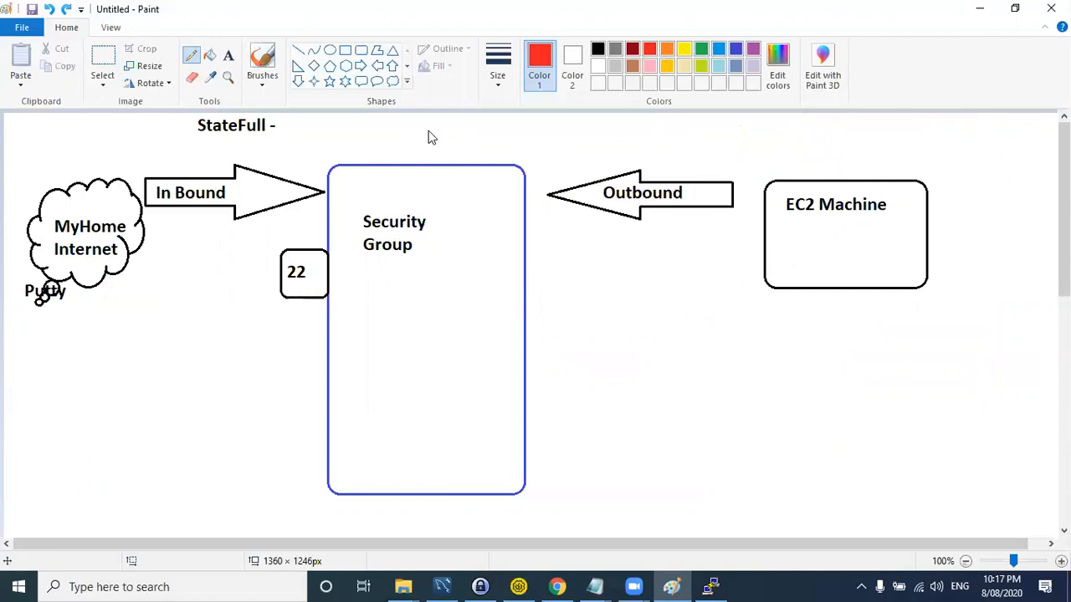
# - Circle the StateFull heading, draw red arrows from MyHome Internet to the EC2 Machine and back, and undo these strokes
pyautogui.moveTo(239, 137)
pyautogui.mouseDown()
pyautogui.moveTo(221, 111)
pyautogui.moveTo(209, 134)
pyautogui.mouseUp()
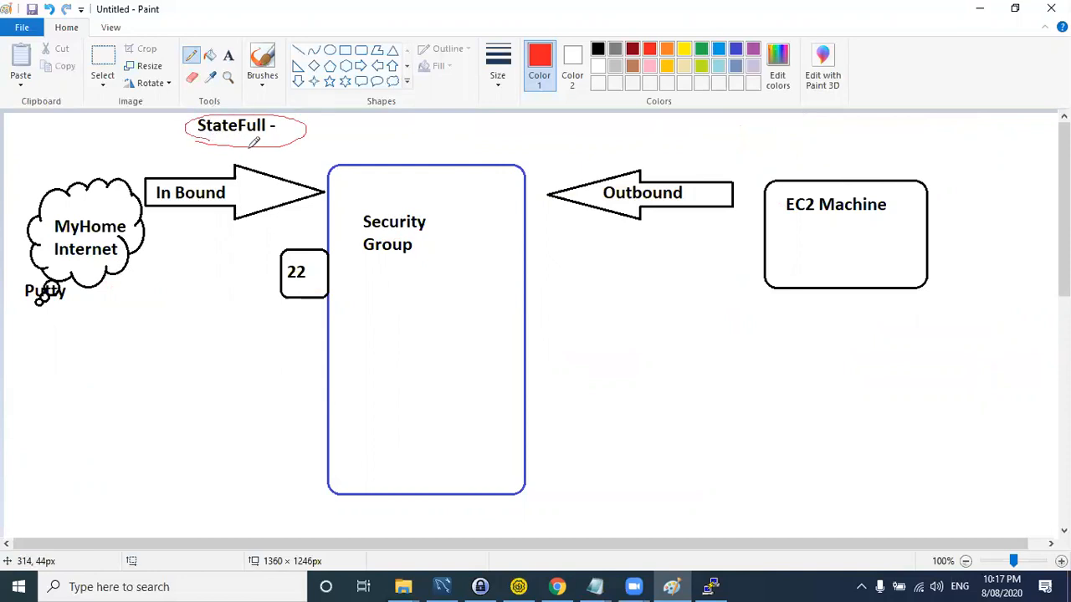
pyautogui.moveTo(132, 219)
pyautogui.mouseDown()
pyautogui.moveTo(761, 211)
pyautogui.moveTo(178, 227)
pyautogui.moveTo(160, 229)
pyautogui.moveTo(165, 243)
pyautogui.mouseUp()
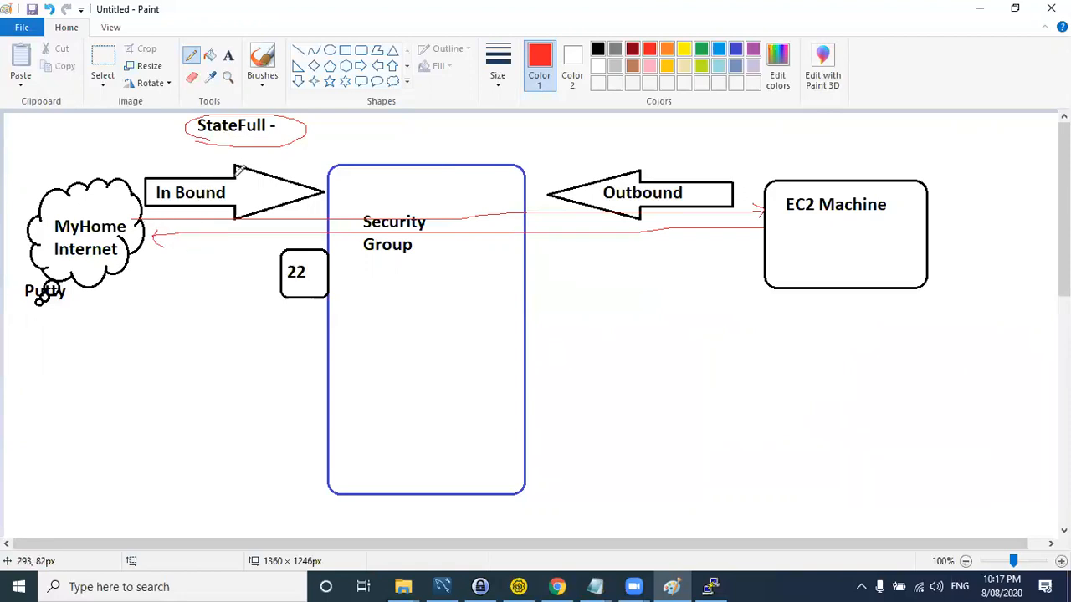
pyautogui.hotkey('ctrl', 'z')
pyautogui.hotkey('ctrl', 'z')
pyautogui.hotkey('ctrl', 'z')
pyautogui.hotkey('ctrl', 'z')
pyautogui.hotkey('ctrl', 'z')
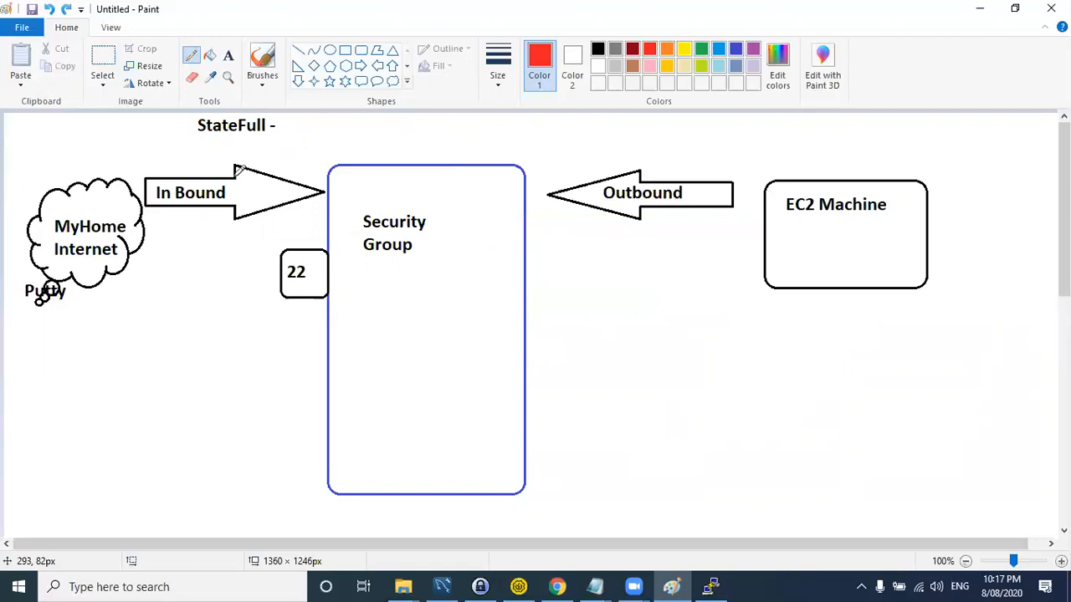
# - Switch to the LabNotes file in Notepad and add "1. Open SSH 22 in Inbound rules" below the NACL notes
pyautogui.hotkey('alt', 'Tab')
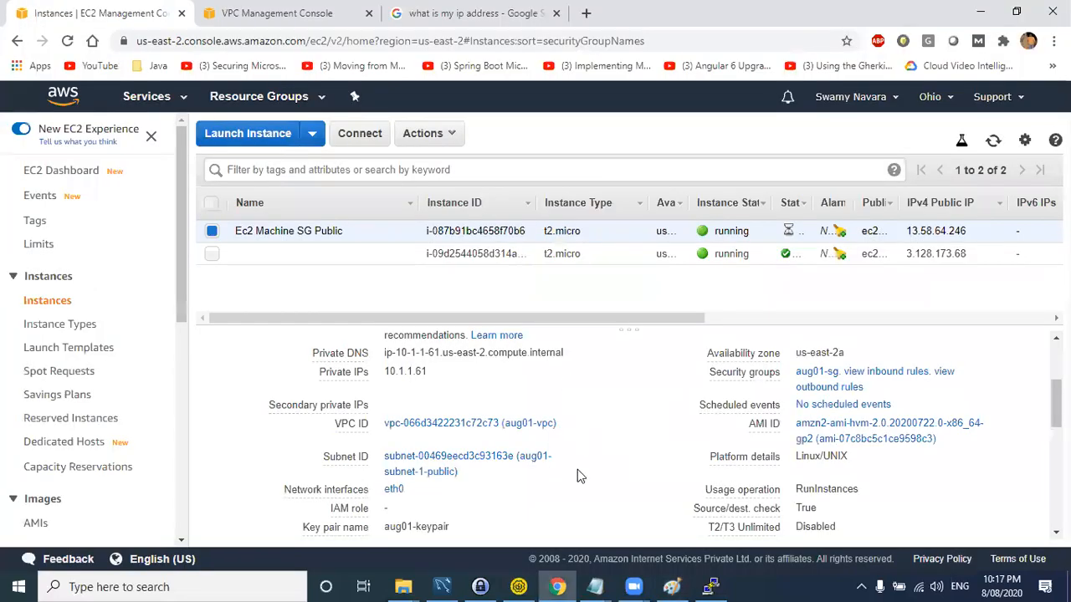
pyautogui.moveTo(595, 586)
pyautogui.click(657, 485)
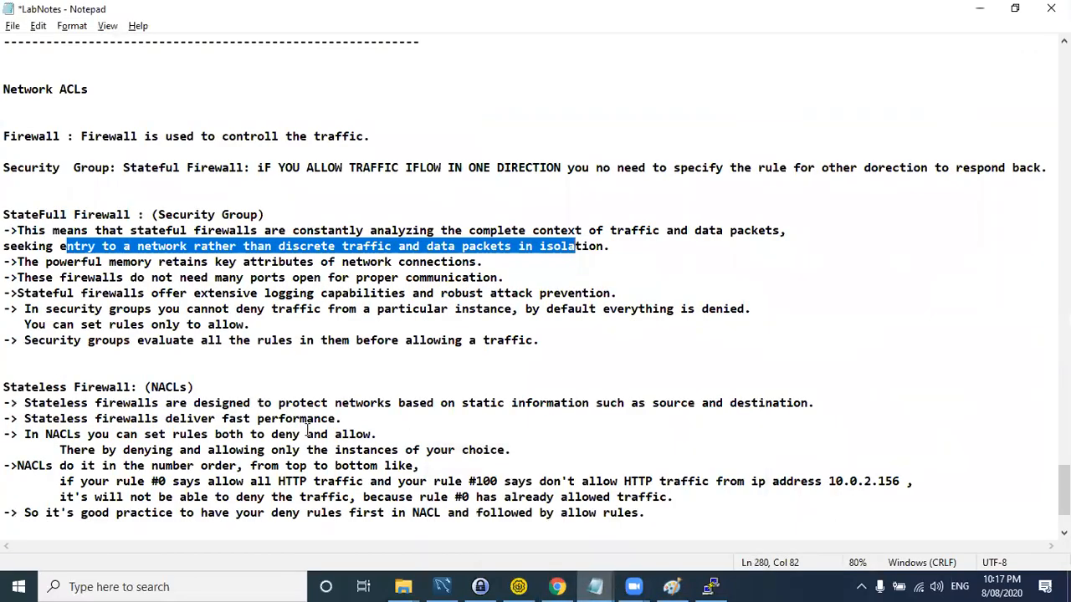
pyautogui.scroll(-1, 300, 439)
pyautogui.click(66, 451)
pyautogui.press('Return')
pyautogui.press('Return')
pyautogui.write('1')
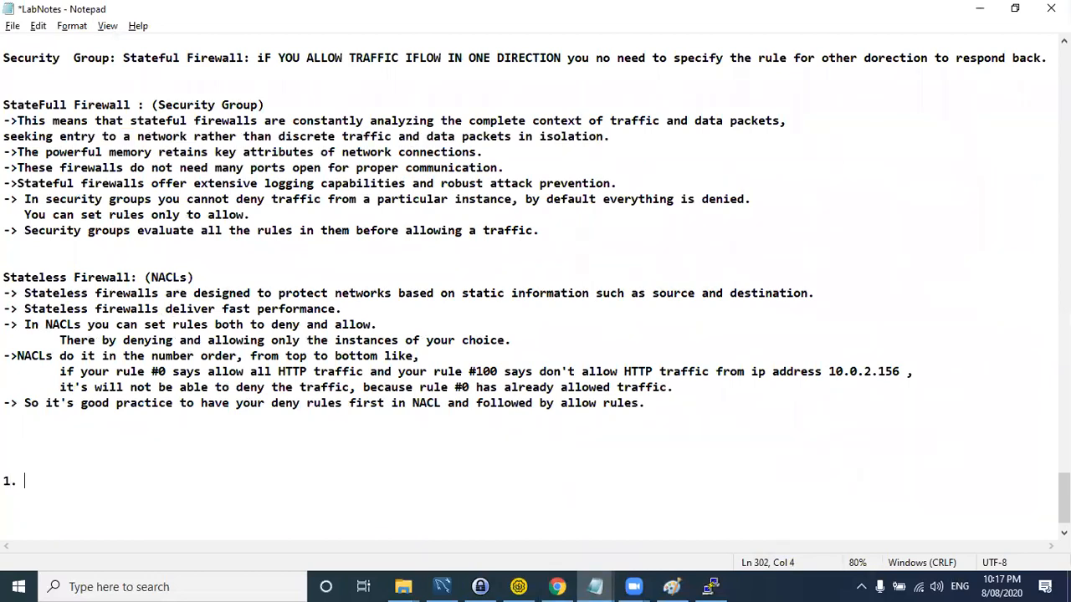
pyautogui.write('. Open SSH 22 ')
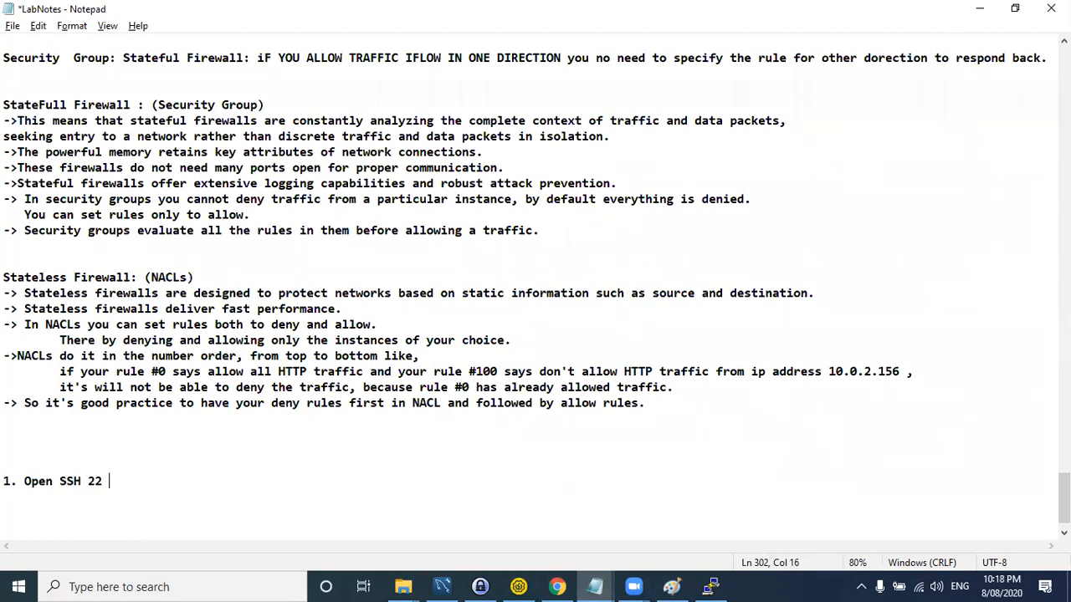
pyautogui.write('in Inbound rules')
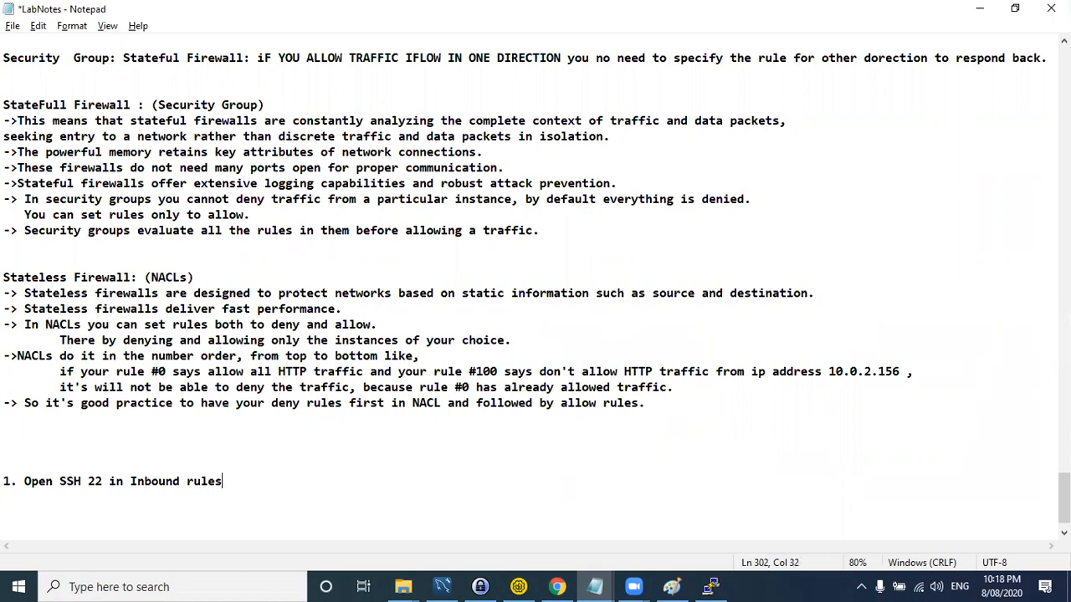
# - Extend item 1 with "and Delete all oputbound rules ( Check if you are able to succesfully connect to Ec2 machine)"
pyautogui.write(' and Dele')
pyautogui.press('BackSpace')
pyautogui.write('lete all oputbound rules ( CHeck')
pyautogui.press('BackSpace')
pyautogui.press('BackSpace')
pyautogui.press('BackSpace')
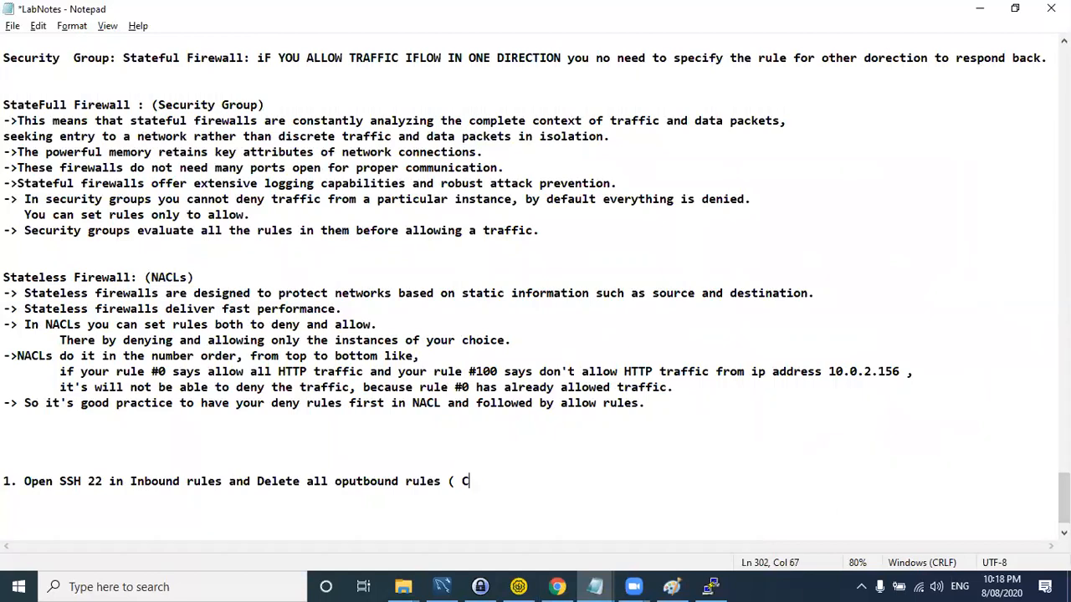
pyautogui.write('heck if you are able to')
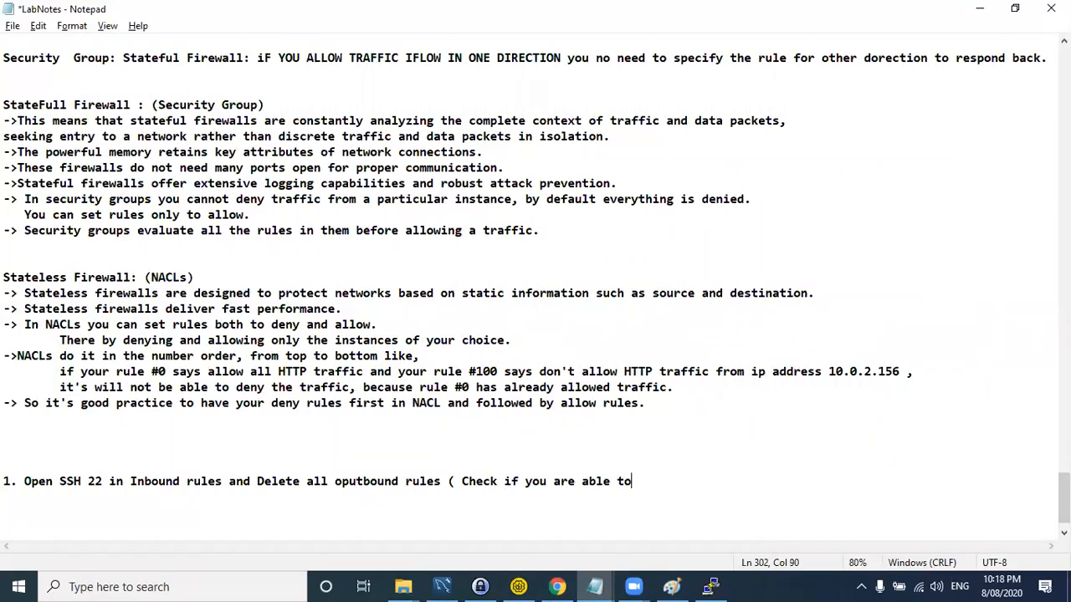
pyautogui.write(' succesfully connect')
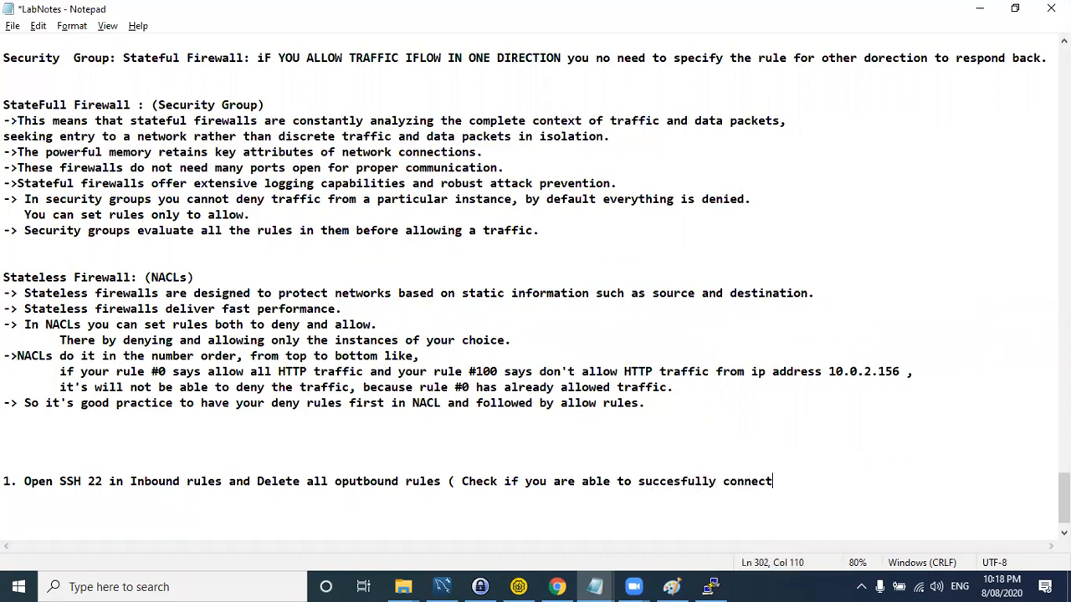
pyautogui.write(' to Ec2 machine)')
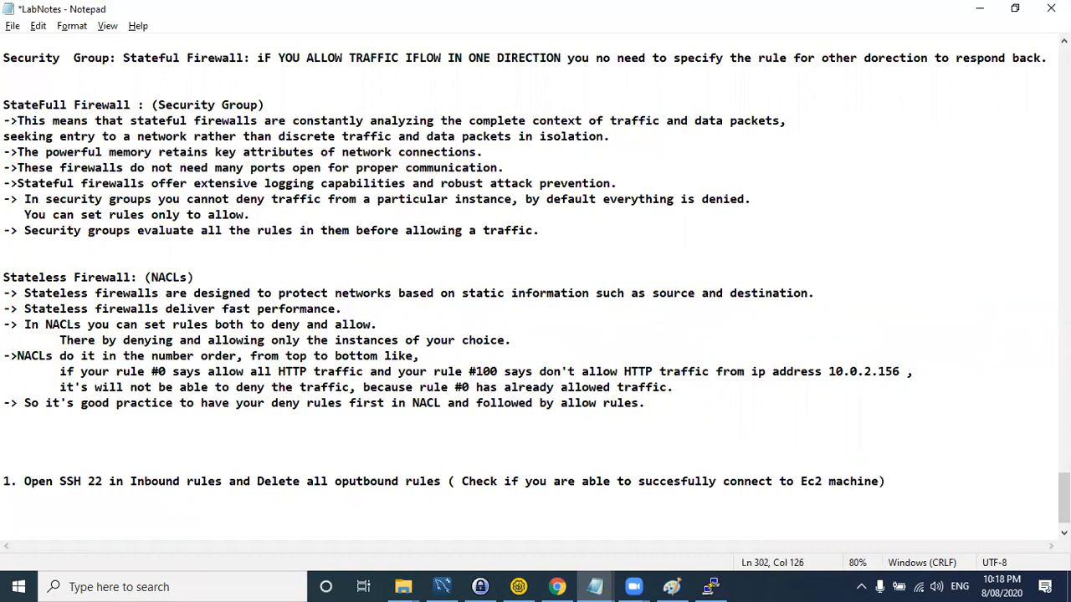
pyautogui.moveTo(7, 477); pyautogui.dragTo(885, 481)
pyautogui.press('Up')
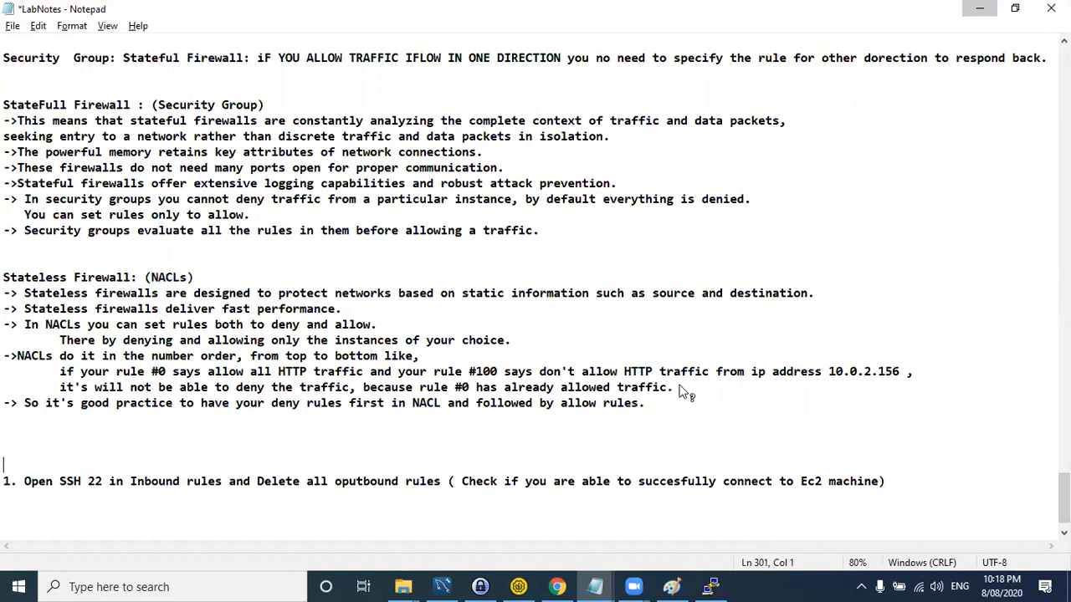
# - Switch to PuTTY, open the SSH session on port 22 to Ec2 Machine SG Public, and accept and cache the server's host key
pyautogui.hotkey('alt', 'Tab')
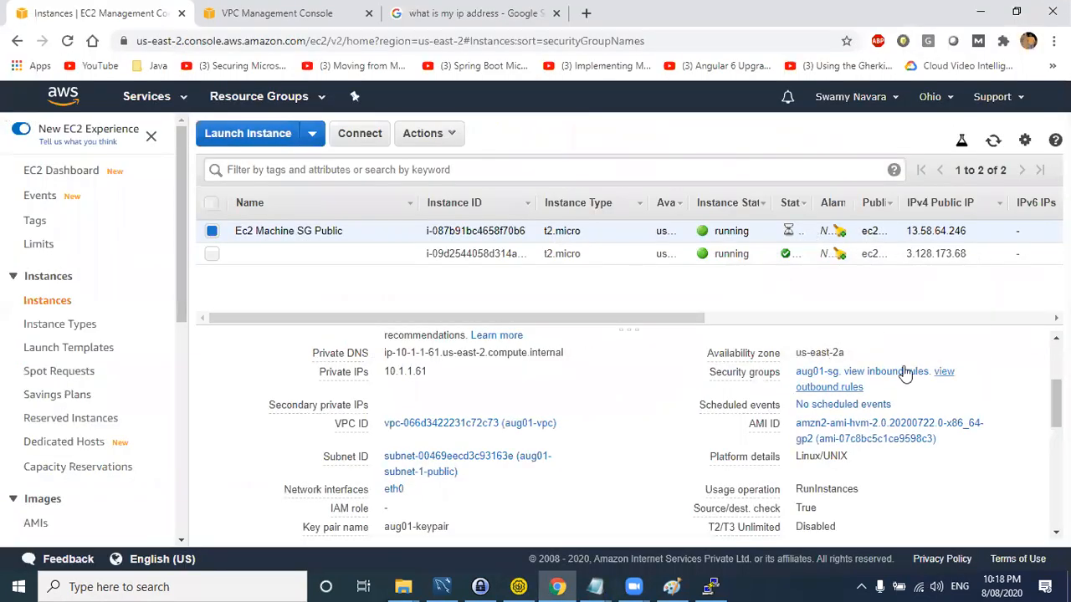
pyautogui.scroll(4, 898, 421)
pyautogui.click(940, 430)
pyautogui.hotkey('alt', 'Tab')
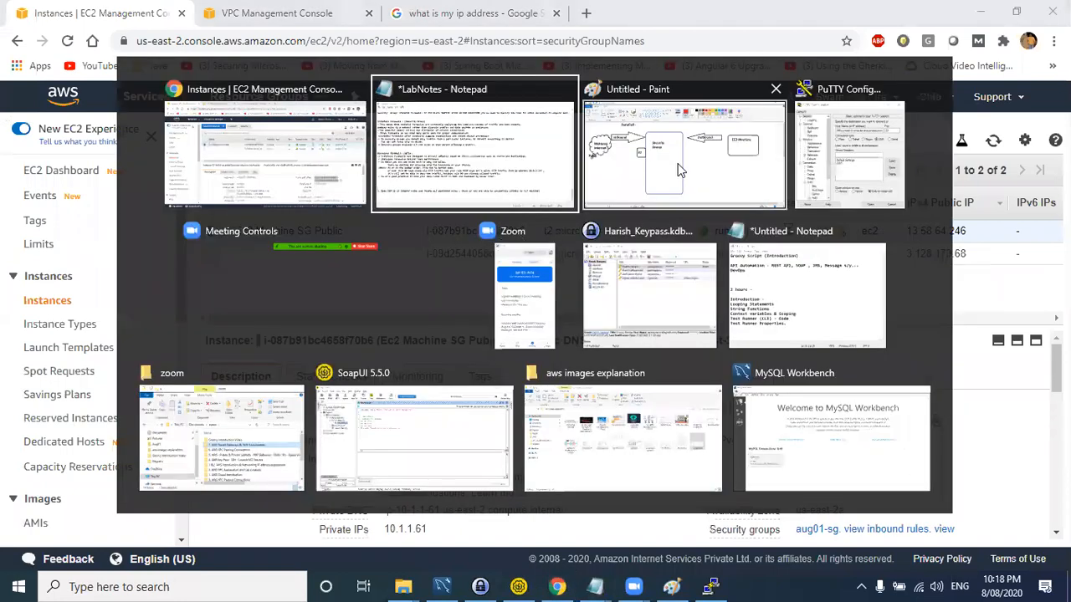
pyautogui.click(850, 165)
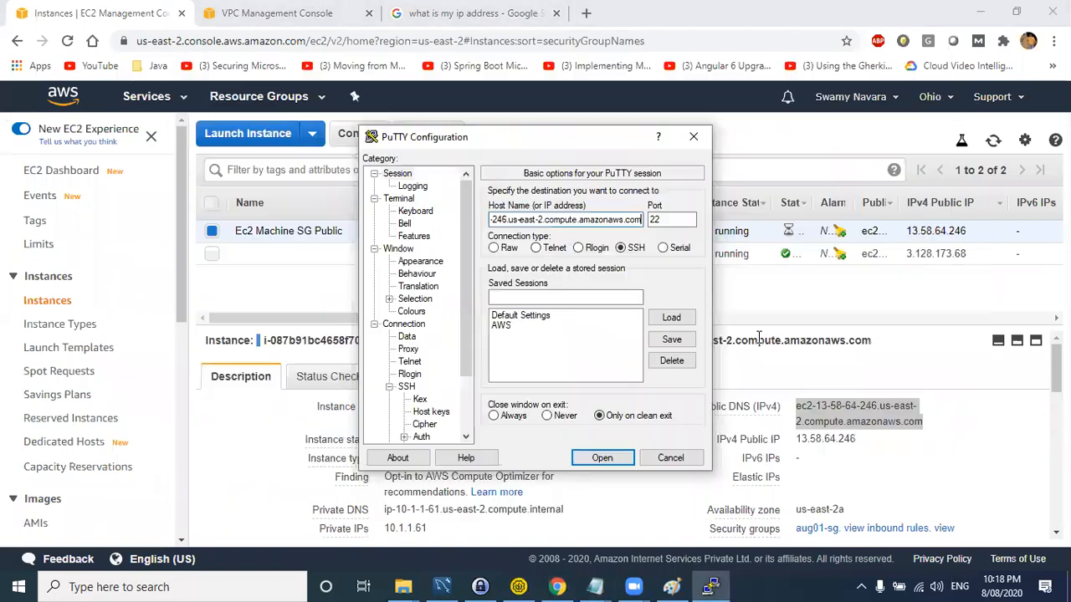
pyautogui.click(609, 457)
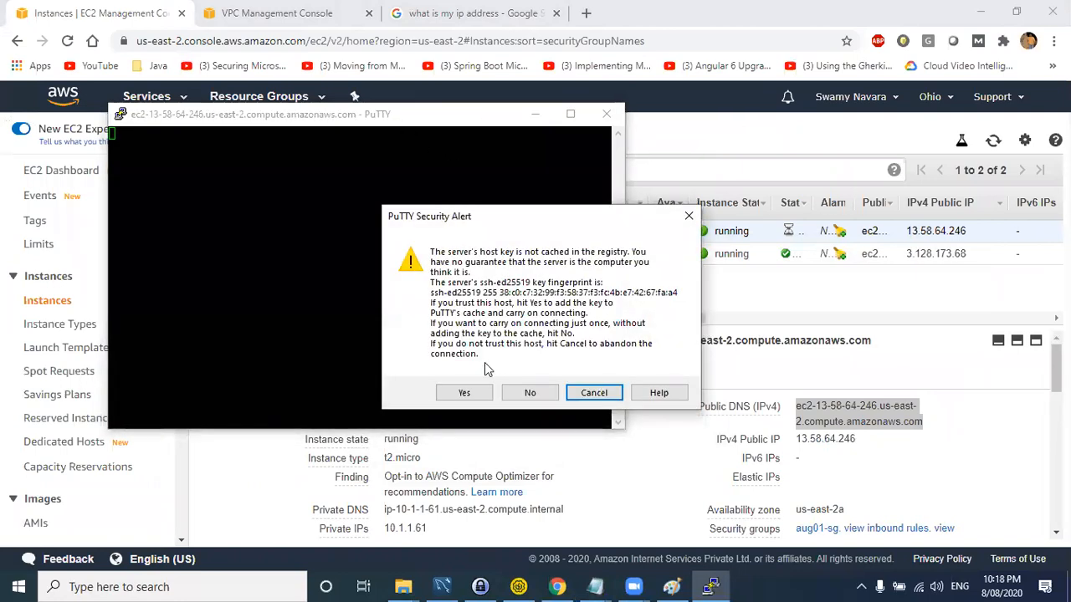
pyautogui.click(467, 392)
pyautogui.moveTo(438, 125); pyautogui.dragTo(803, 168)
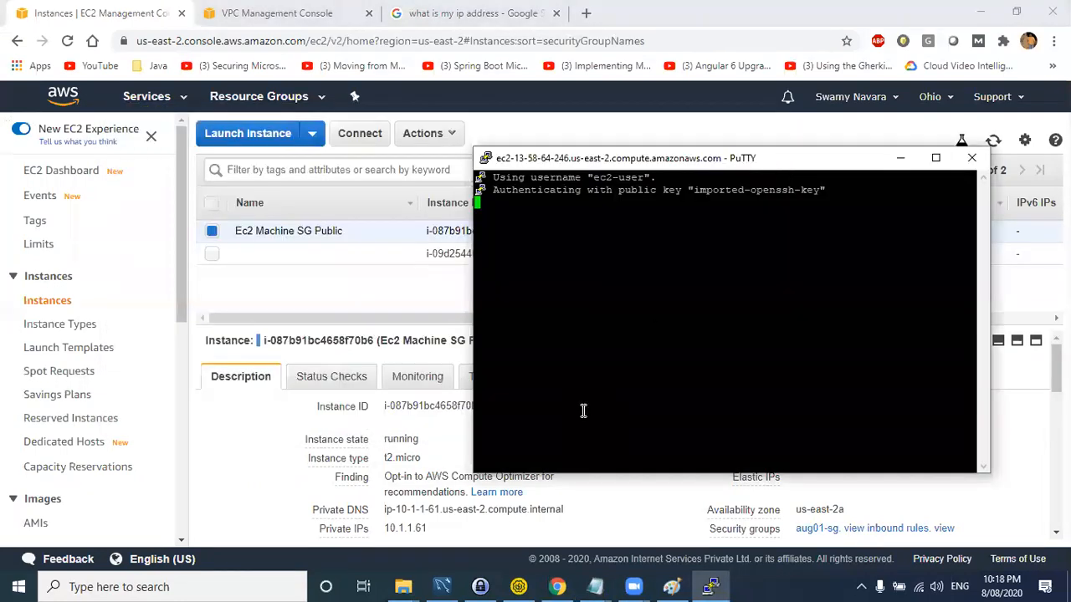
pyautogui.moveTo(673, 276); pyautogui.dragTo(492, 179)
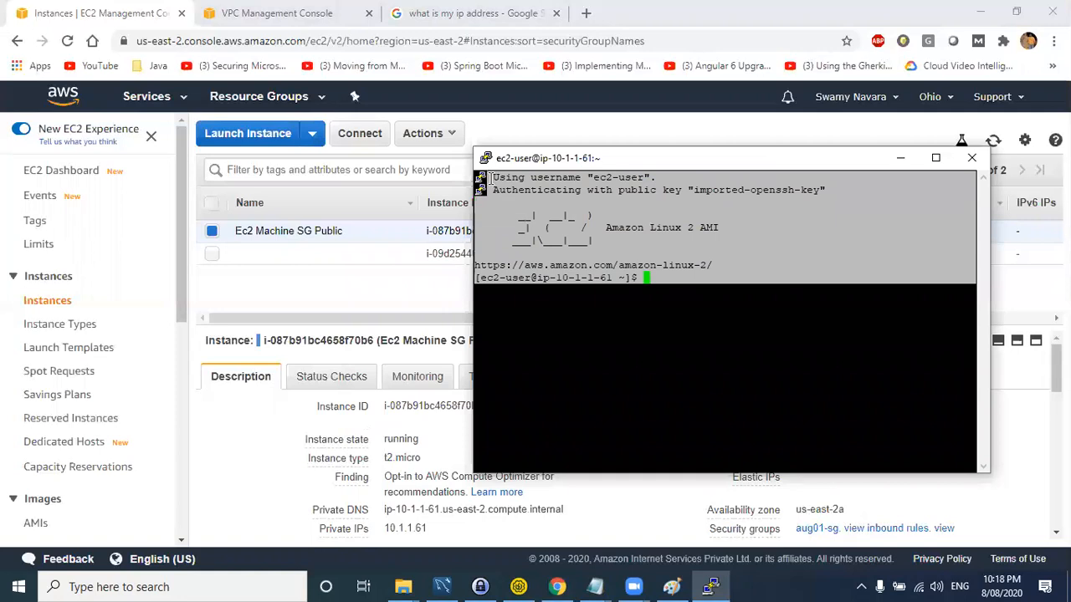
pyautogui.click(466, 386)
# - Return to the LabNotes file in Notepad and change "Ec2" to "EC2" in item 1
pyautogui.hotkey('alt', 'Tab')
pyautogui.press('Tab')
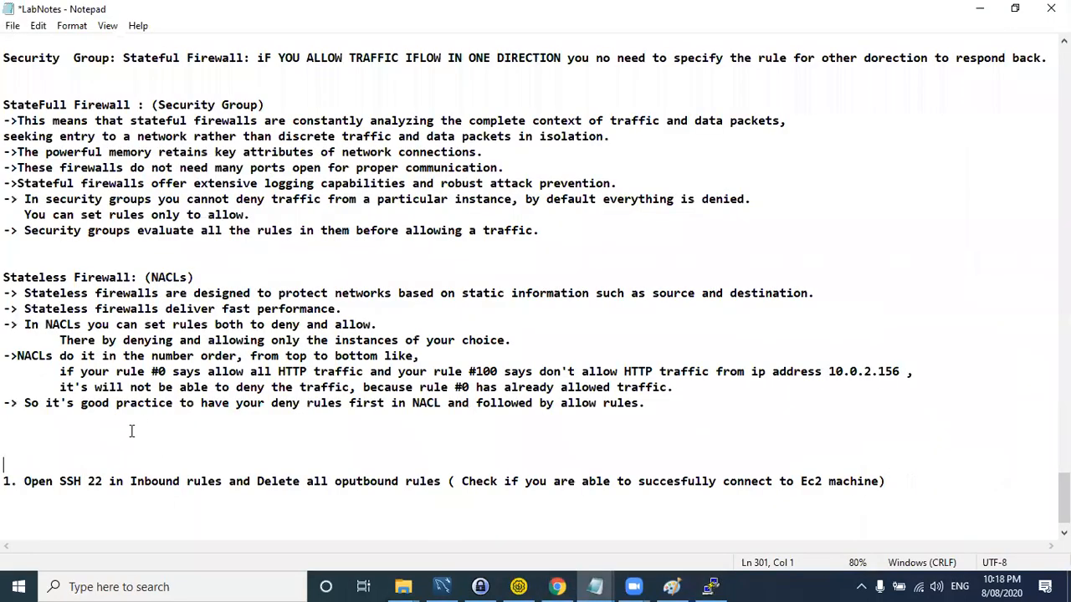
pyautogui.moveTo(25, 481); pyautogui.dragTo(891, 476)
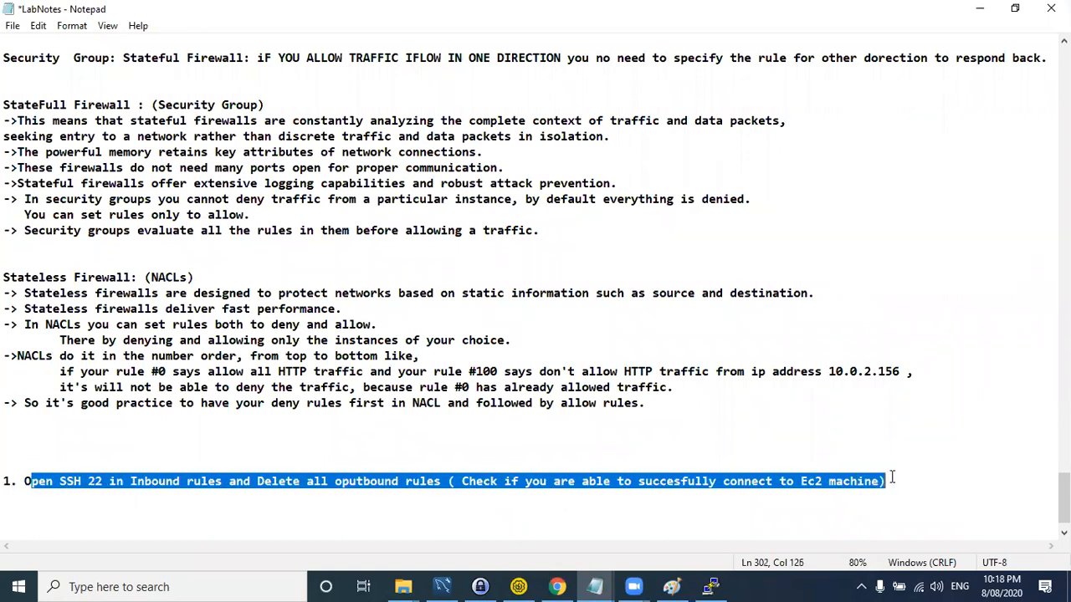
pyautogui.click(862, 485)
pyautogui.moveTo(807, 481); pyautogui.dragTo(822, 481)
pyautogui.write('C')
pyautogui.click(983, 483)
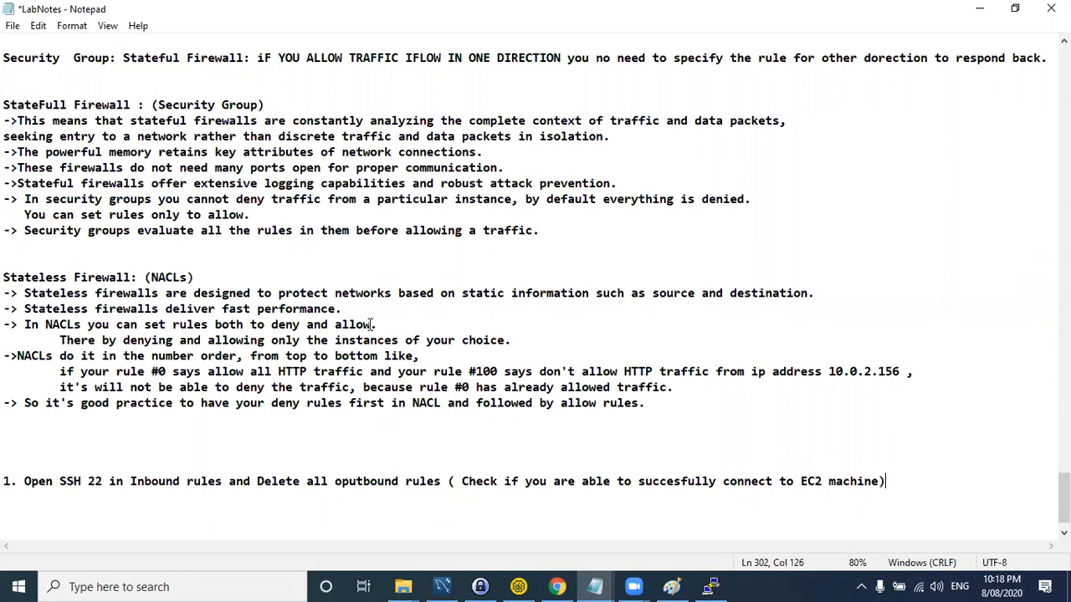
# - Highlight the powerful memory note, and correct item 1 to read "outbound" and "In-bound"
pyautogui.click(202, 199)
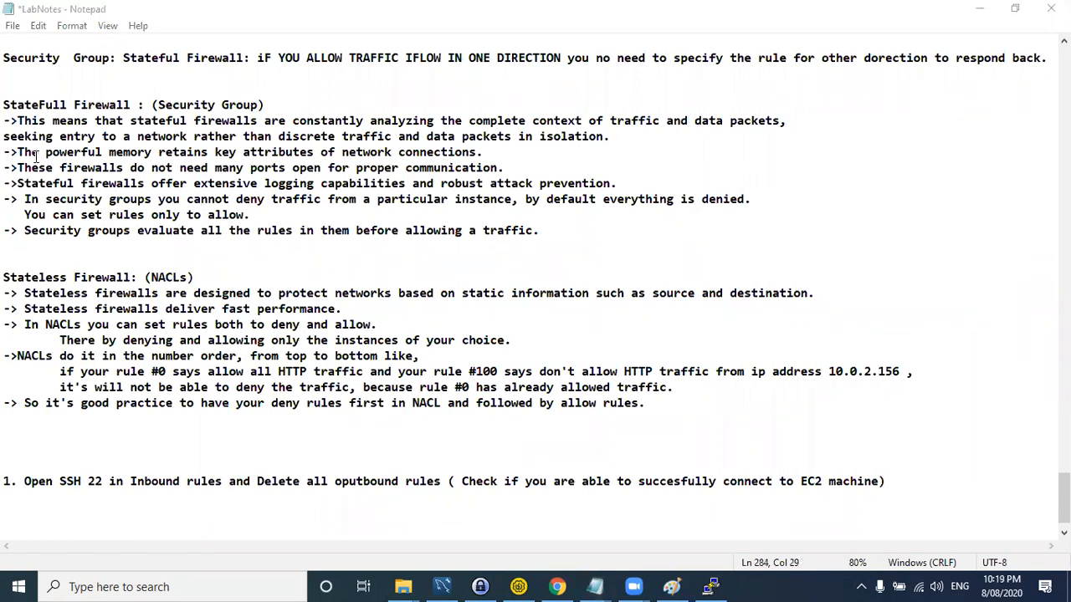
pyautogui.moveTo(42, 152); pyautogui.dragTo(477, 152)
pyautogui.moveTo(87, 483)
pyautogui.mouseDown()
pyautogui.moveTo(104, 484)
pyautogui.moveTo(64, 484)
pyautogui.moveTo(104, 481)
pyautogui.mouseUp()
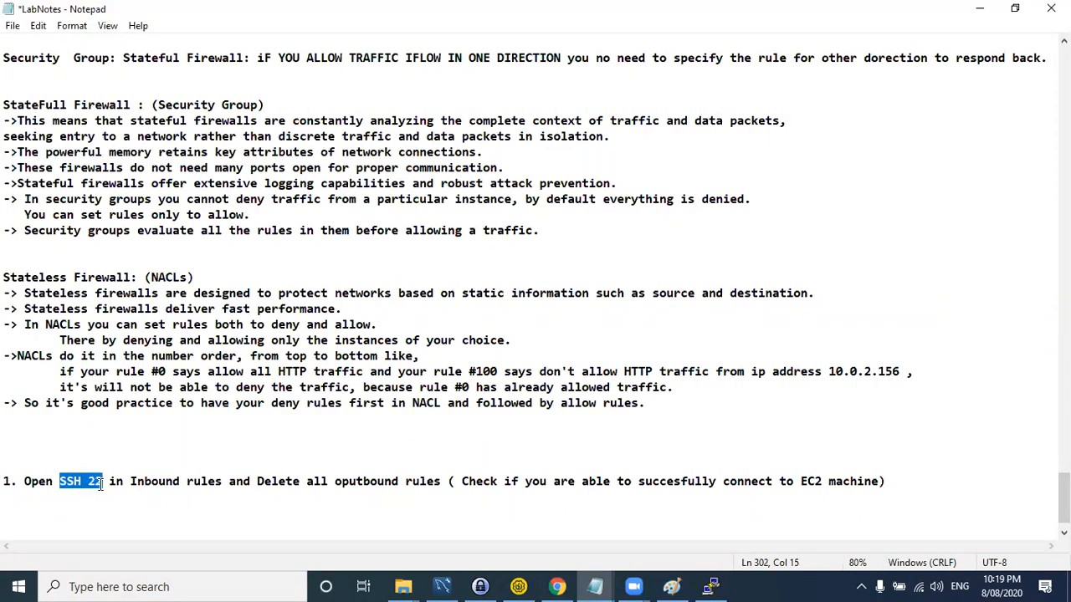
pyautogui.click(347, 485)
pyautogui.press('BackSpace')
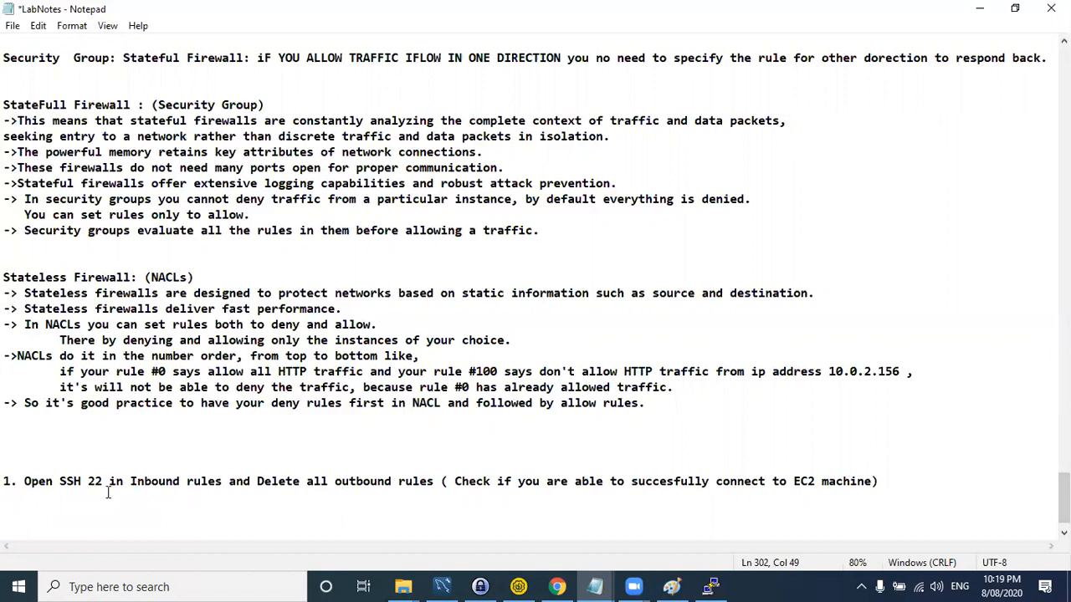
pyautogui.click(145, 481)
pyautogui.write('-')
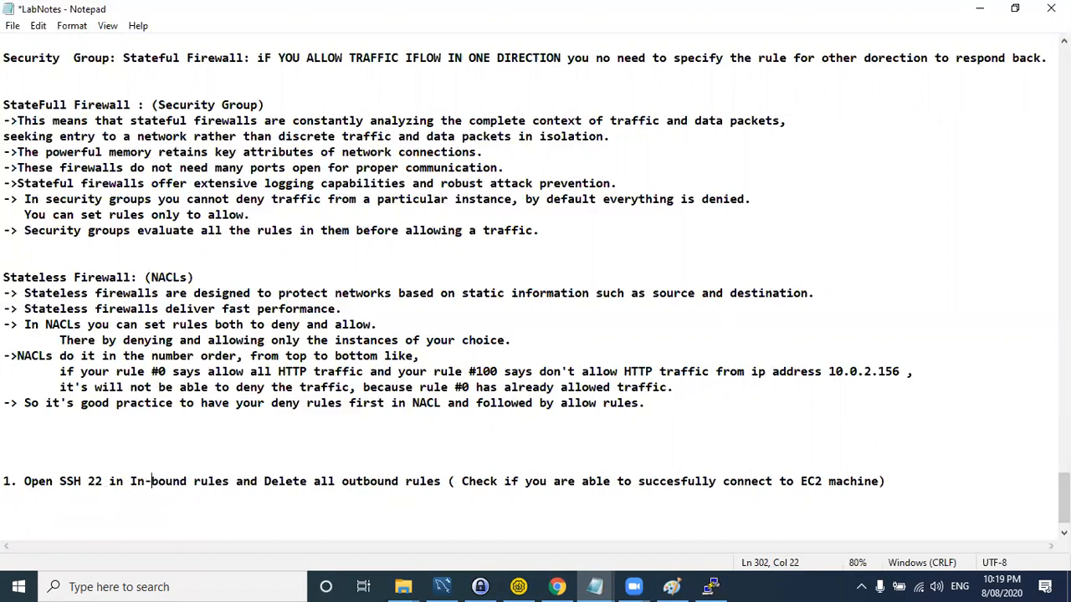
# - Review the note on stateful firewalls not needing many open ports alongside the SSH 22 and outbound wording of item 1
pyautogui.click(19, 478)
pyautogui.moveTo(69, 179); pyautogui.dragTo(166, 167)
pyautogui.click(165, 167)
pyautogui.moveTo(88, 167); pyautogui.dragTo(495, 168)
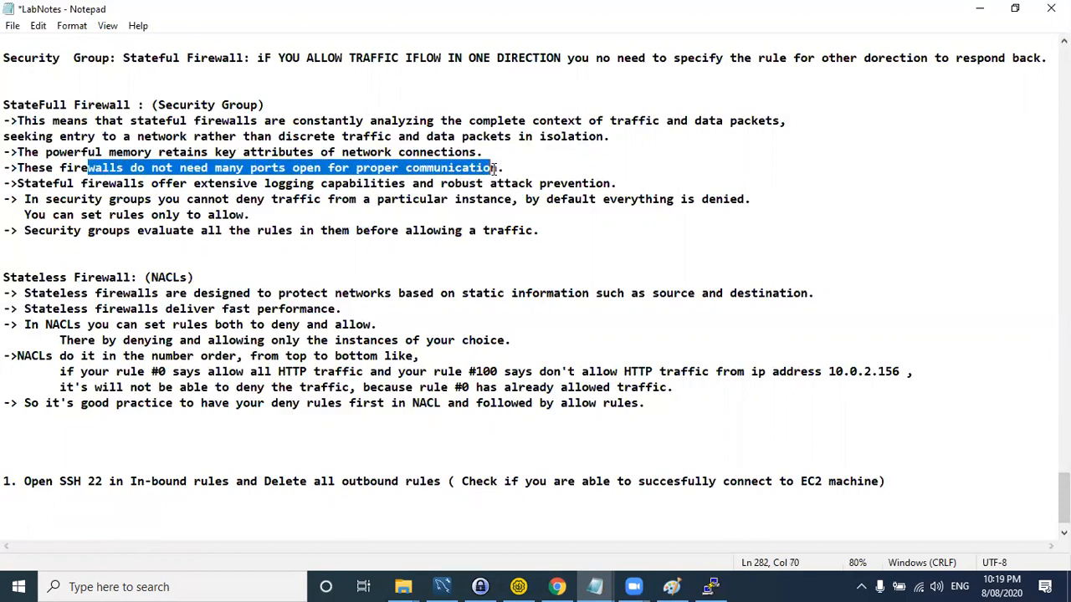
pyautogui.click(287, 474)
pyautogui.moveTo(26, 481); pyautogui.dragTo(301, 474)
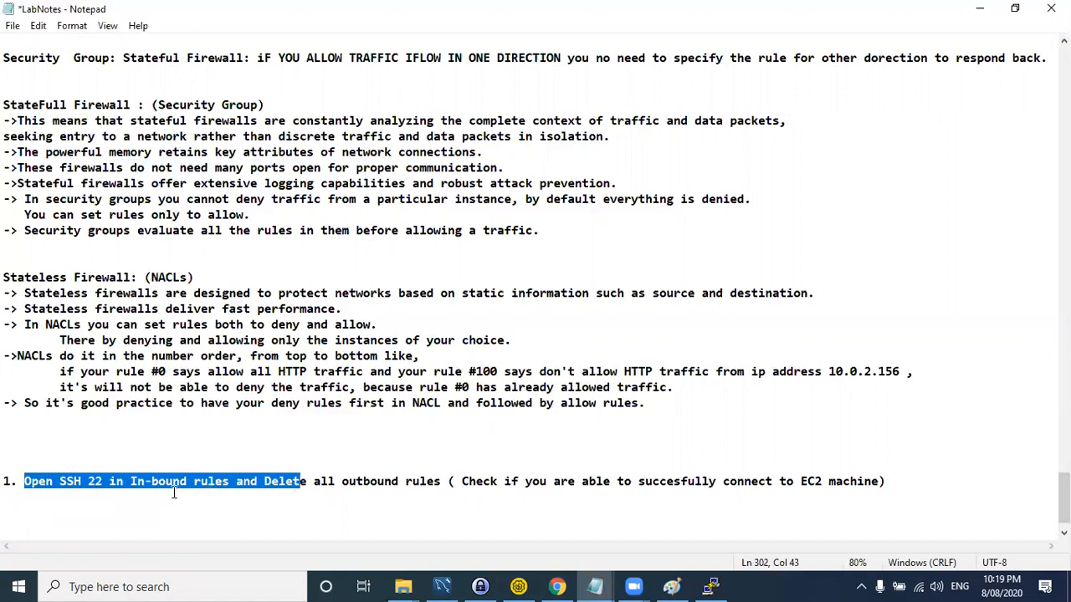
pyautogui.click(294, 482)
pyautogui.moveTo(356, 481); pyautogui.dragTo(74, 481)
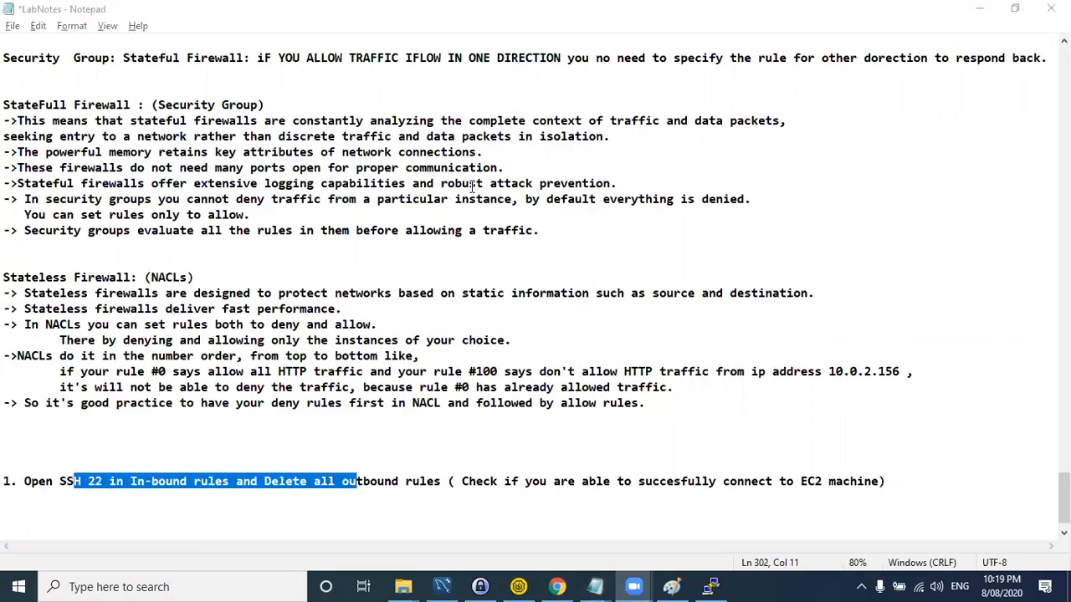
# - Switch to the Paint diagram, draw a red stroke beside MyHome Internet, and undo it
pyautogui.hotkey('alt', 'Tab')
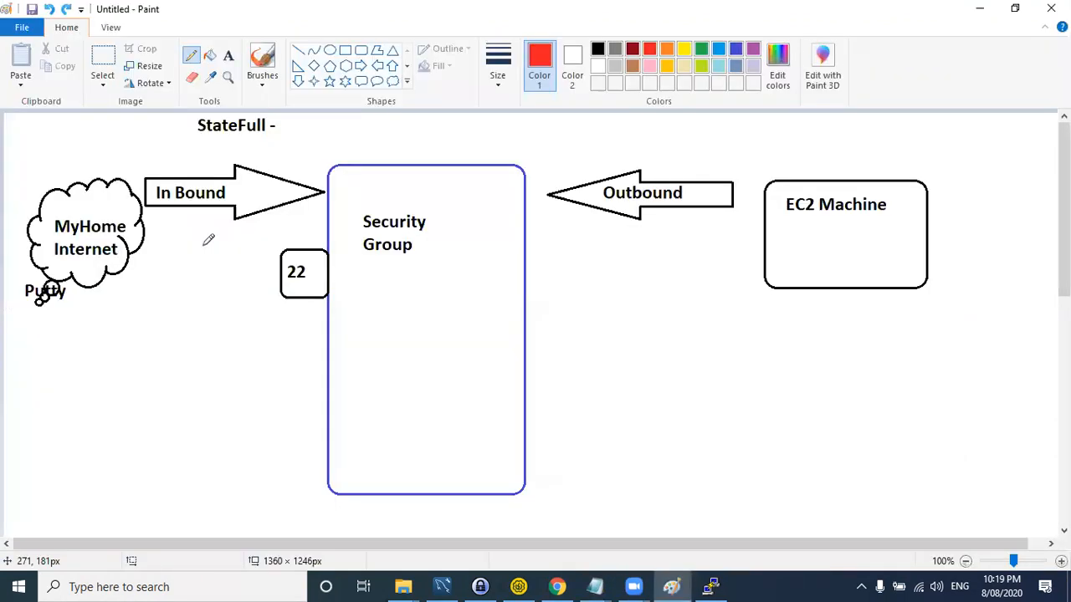
pyautogui.moveTo(136, 223)
pyautogui.mouseDown()
pyautogui.moveTo(275, 204)
pyautogui.moveTo(778, 205)
pyautogui.moveTo(144, 266)
pyautogui.moveTo(151, 279)
pyautogui.mouseUp()
pyautogui.hotkey('ctrl', 'z')
pyautogui.hotkey('ctrl', 'z')
# - Highlight the LabNotes line about security groups not denying traffic from a particular instance, and go back to the Paint diagram
pyautogui.hotkey('alt', 'Tab')
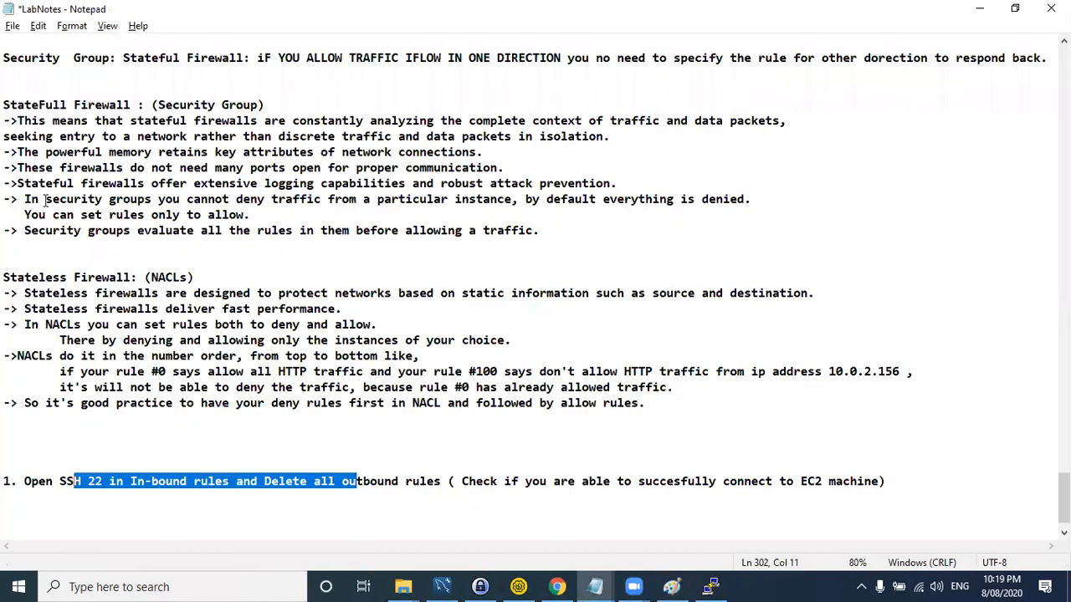
pyautogui.moveTo(45, 199); pyautogui.dragTo(693, 186)
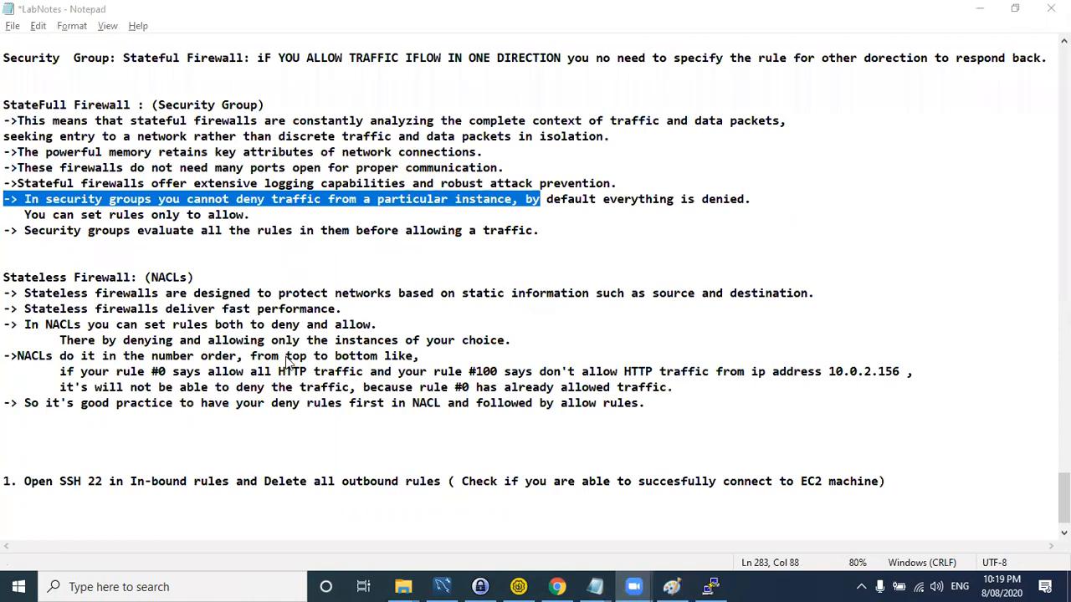
pyautogui.hotkey('alt', 'Tab')
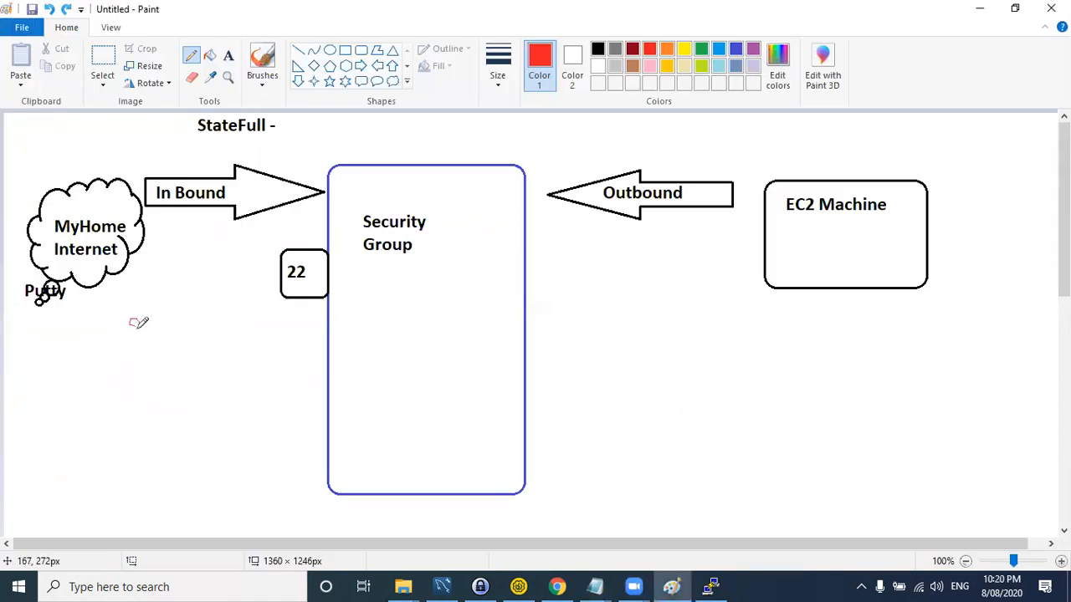
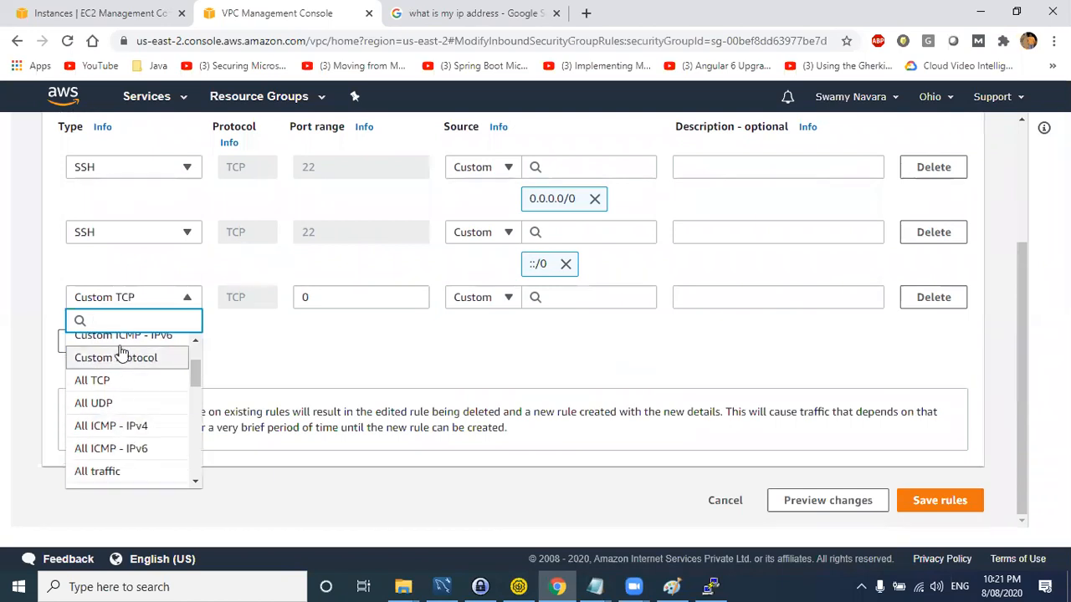
# - Set the new inbound rule's type to HTTP and its source to Anywhere
pyautogui.write('htt')
pyautogui.click(134, 346)
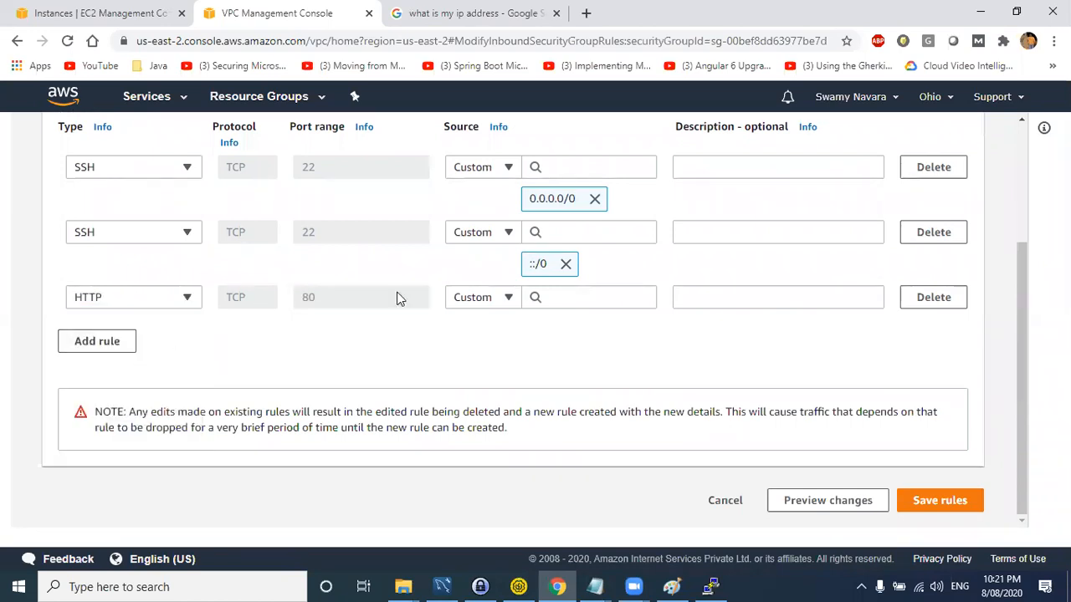
pyautogui.click(508, 298)
pyautogui.click(490, 343)
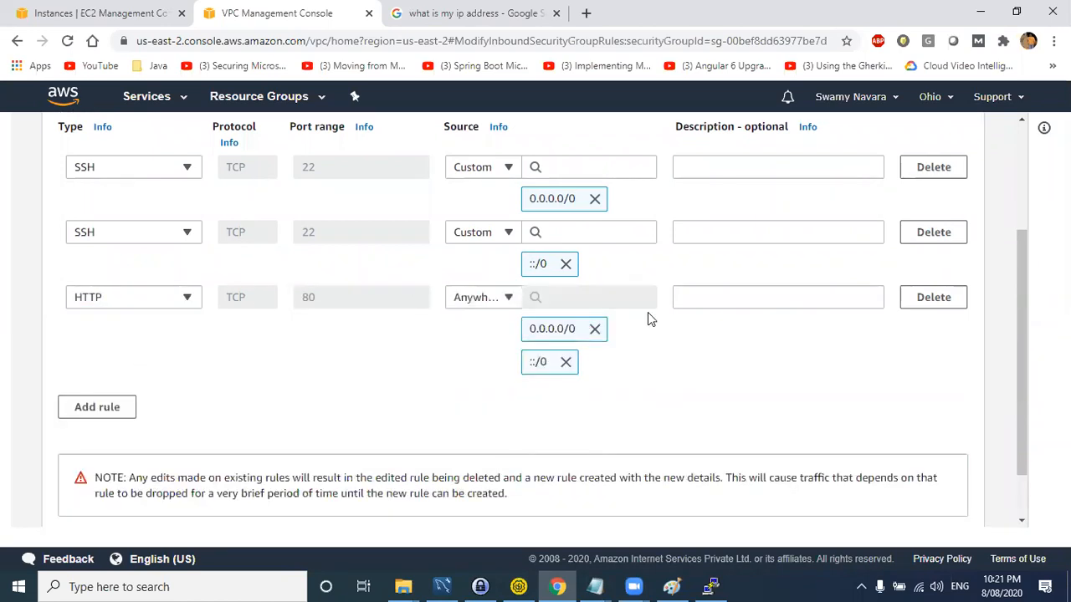
pyautogui.click(117, 408)
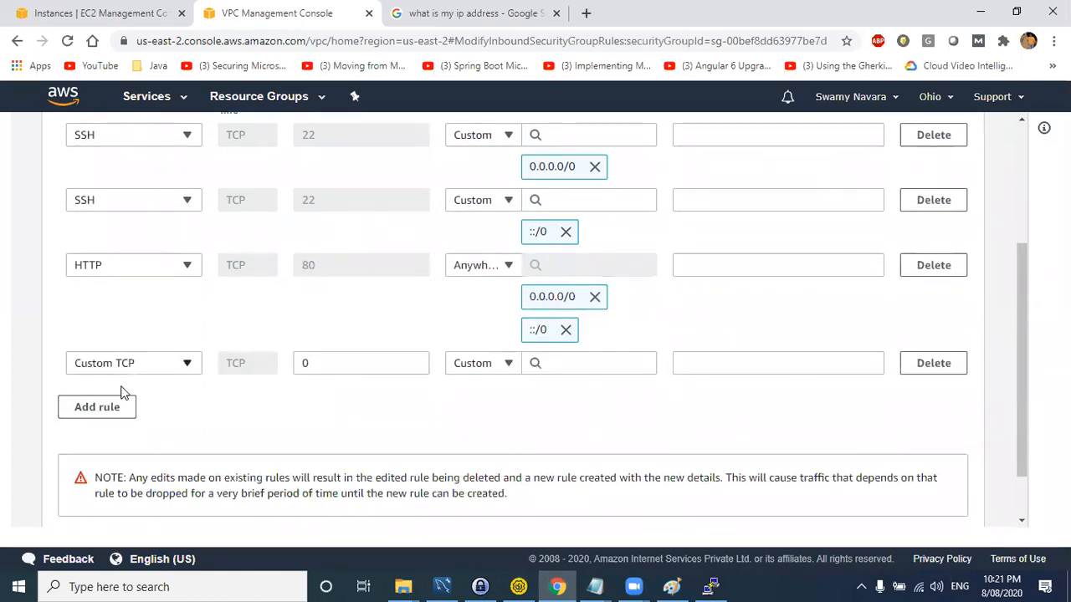
pyautogui.click(134, 363)
pyautogui.click(251, 398)
pyautogui.click(927, 363)
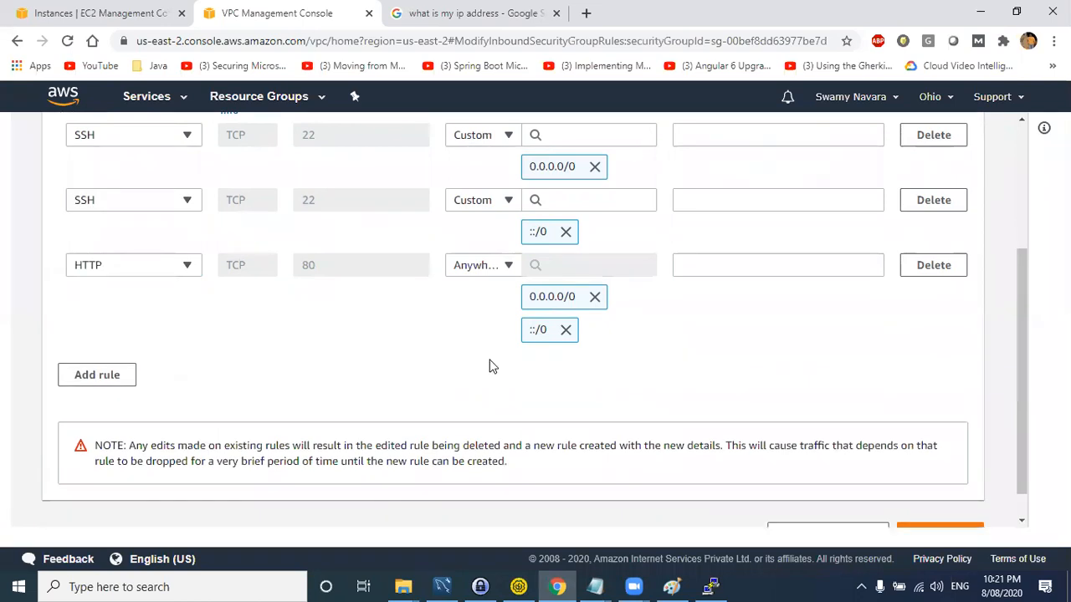
# - Delete the new HTTP rule from the inbound rules, keeping only the two SSH entries
pyautogui.scroll(1, 195, 303)
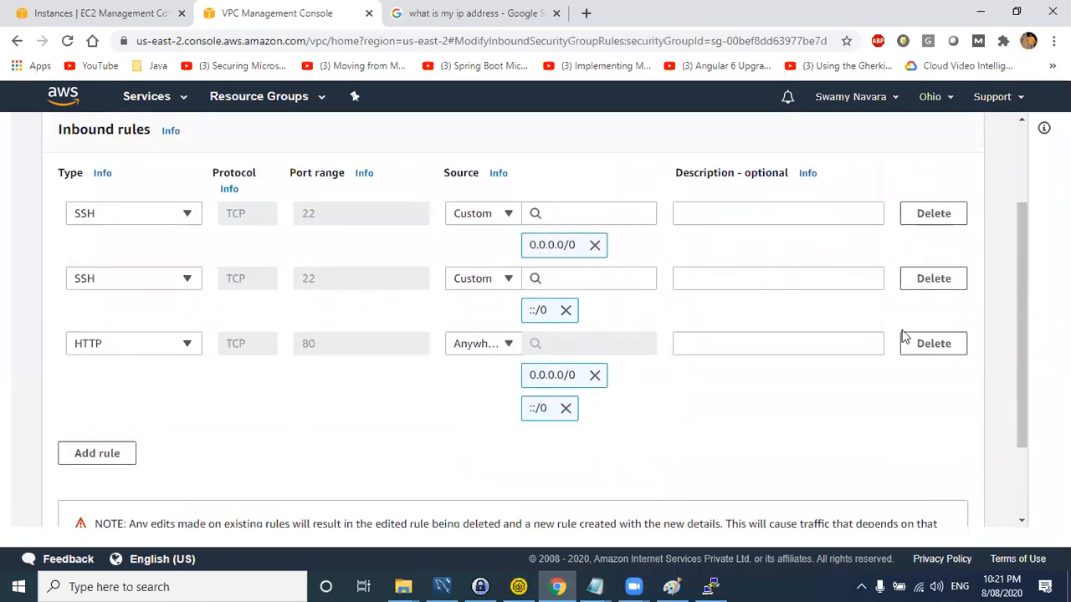
pyautogui.click(949, 346)
pyautogui.click(929, 514)
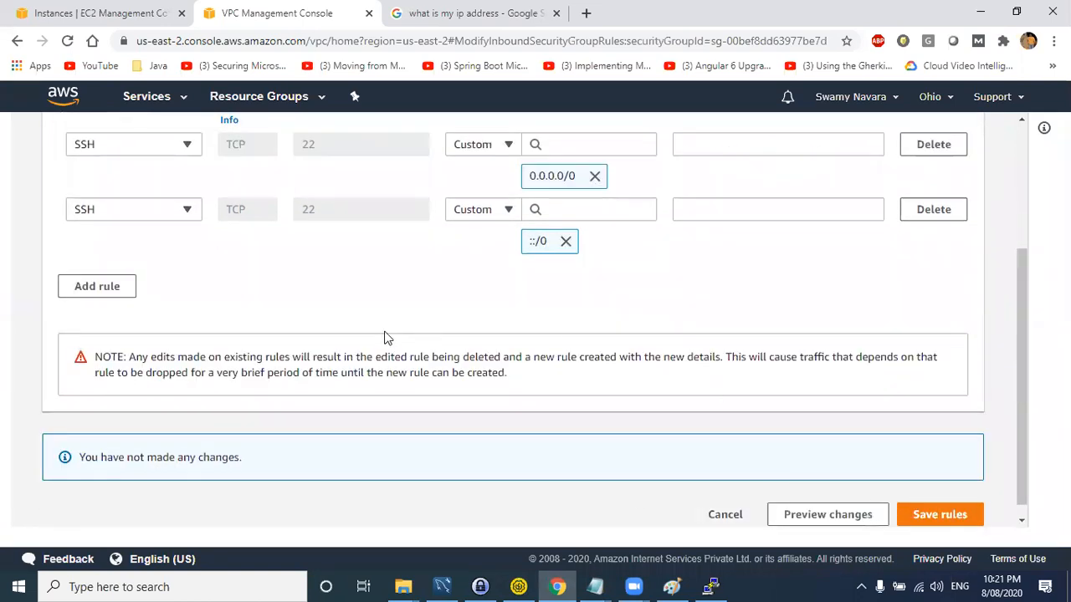
pyautogui.scroll(3, 413, 409)
pyautogui.scroll(-3, 421, 329)
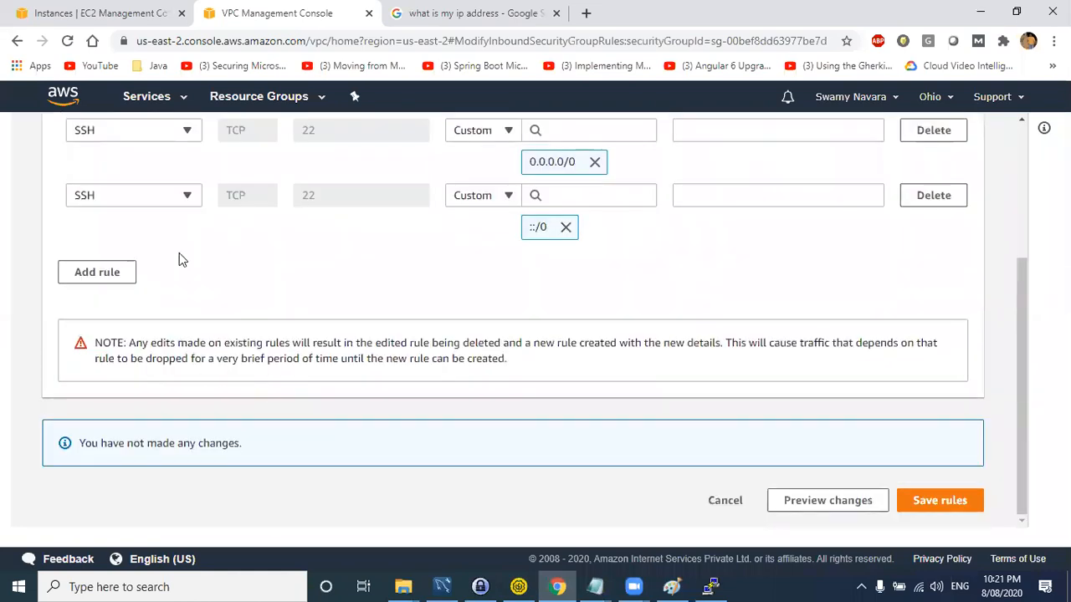
# - Switch to the PuTTY session connected to the EC2 instance and check its prompt
pyautogui.press('super+Tab')
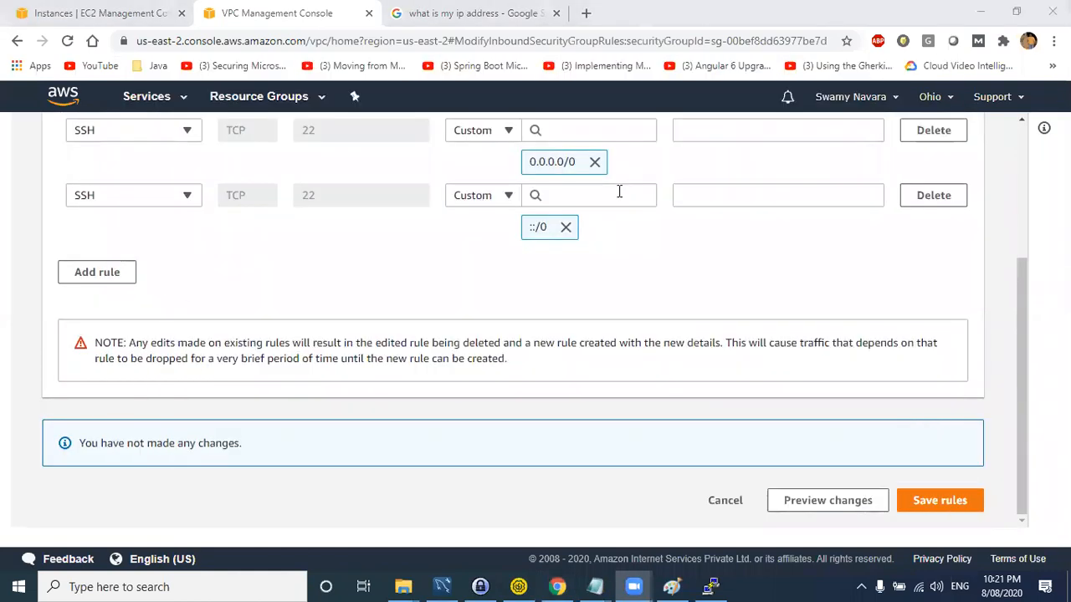
pyautogui.hotkey('alt', 'Tab')
pyautogui.hotkey('alt', 'Tab')
pyautogui.hotkey('alt', 'Tab')
pyautogui.click(438, 316)
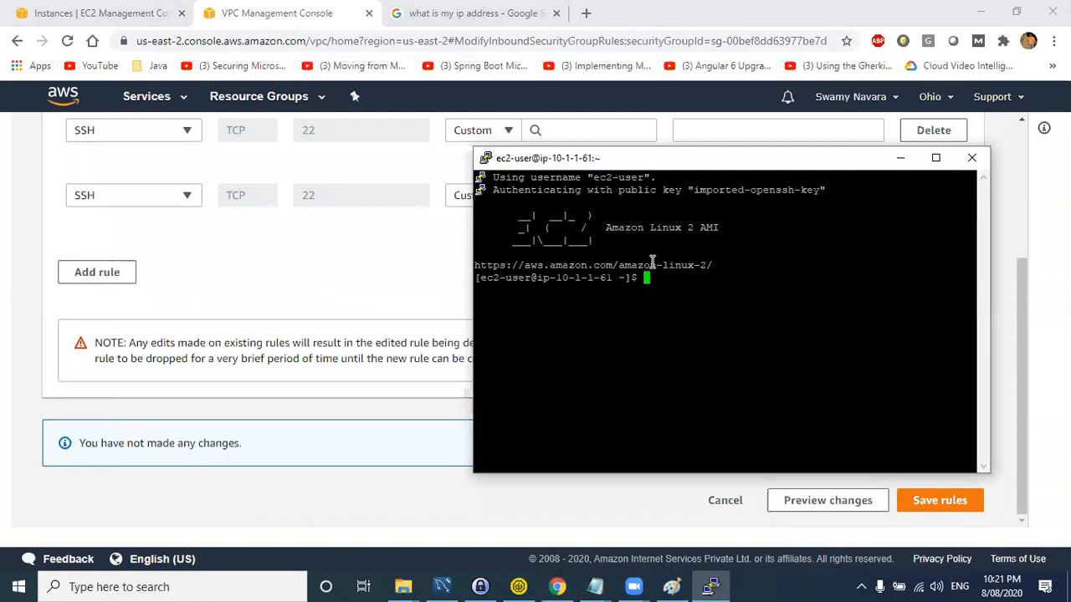
pyautogui.click(692, 276)
pyautogui.hotkey('alt', 'Tab')
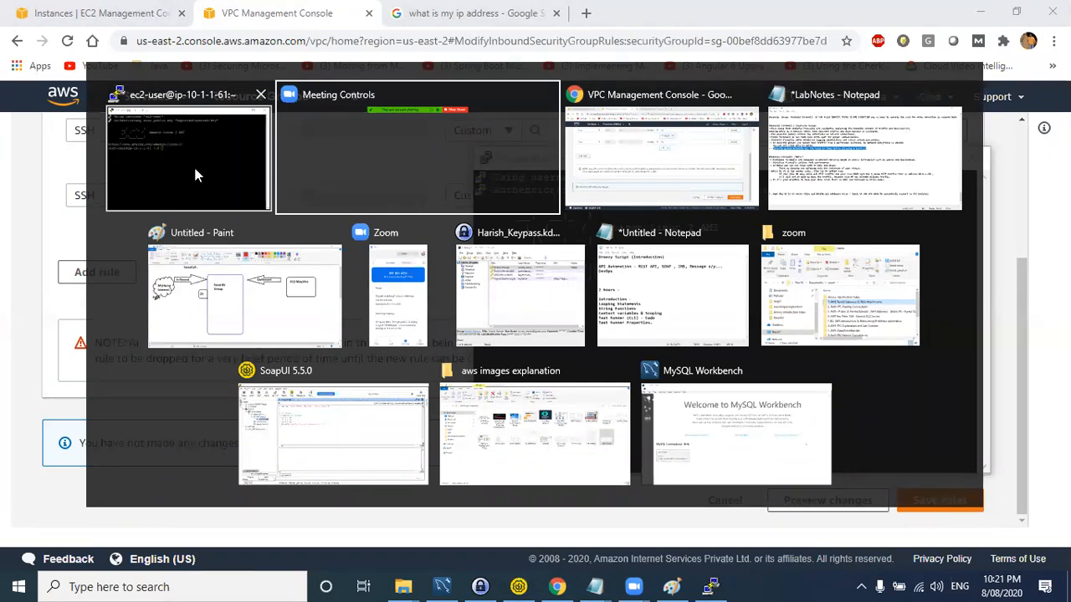
# - In the Paint diagram, move the box labelled 22 from the inbound edge of the Security Group to its outbound edge
pyautogui.click(215, 301)
pyautogui.moveTo(264, 233); pyautogui.dragTo(329, 308)
pyautogui.press('Delete')
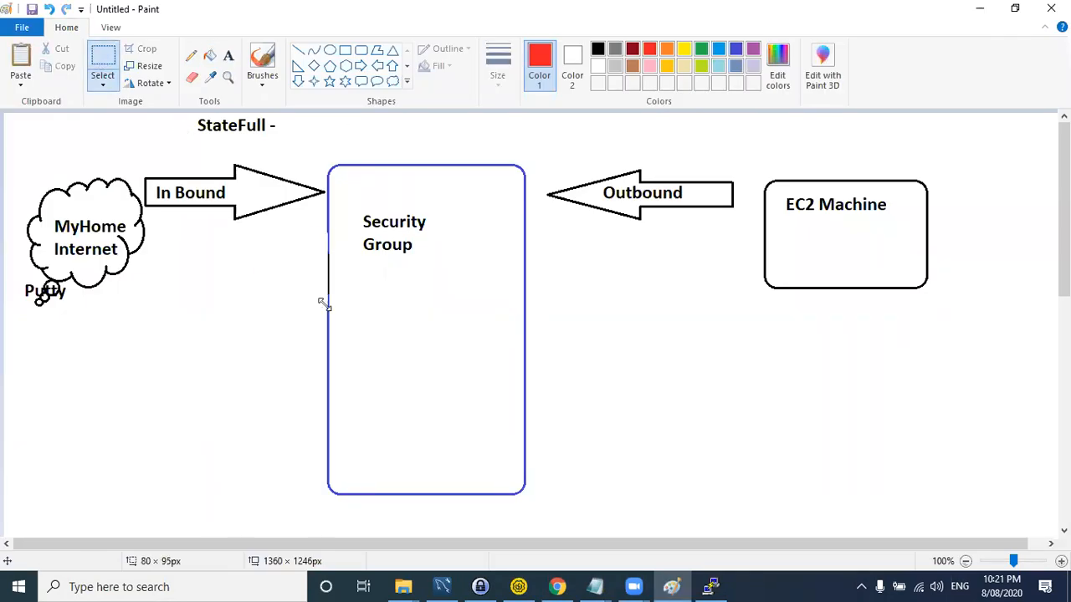
pyautogui.hotkey('ctrl', 'v')
pyautogui.moveTo(53, 155); pyautogui.dragTo(575, 276)
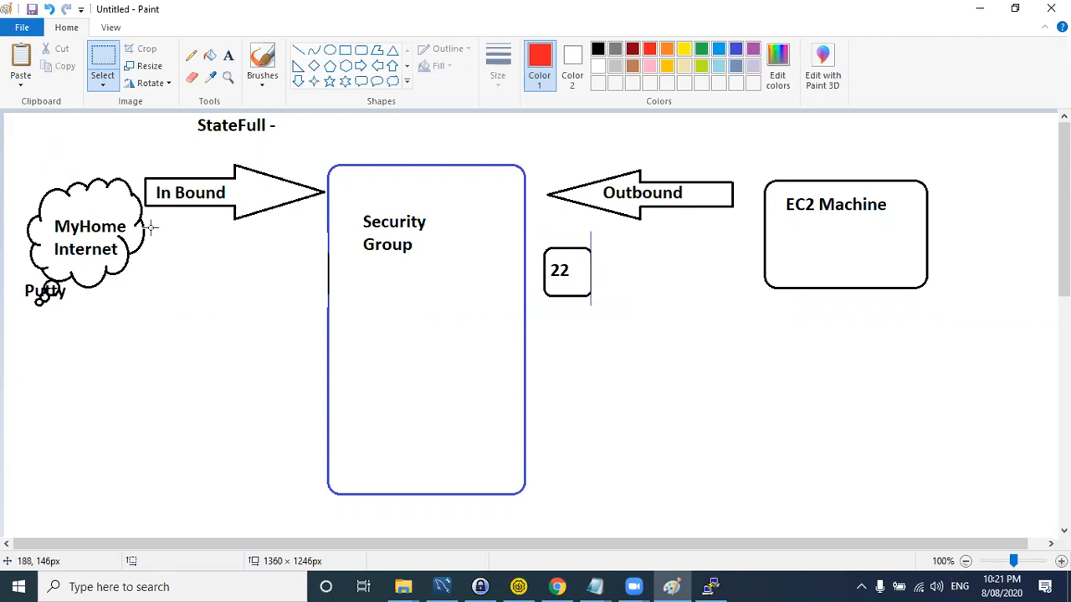
pyautogui.moveTo(723, 243); pyautogui.dragTo(565, 277)
pyautogui.click(711, 344)
# - Draw a red pencil path from MyHome Internet through the Security Group to EC2 Machine and back past the 22 box
pyautogui.click(191, 55)
pyautogui.moveTo(144, 234)
pyautogui.mouseDown()
pyautogui.moveTo(737, 235)
pyautogui.moveTo(596, 278)
pyautogui.moveTo(604, 295)
pyautogui.mouseUp()
pyautogui.moveTo(542, 285); pyautogui.dragTo(148, 279)
# - Switch to the PuTTY session and clear its terminal screen
pyautogui.hotkey('alt', 'Tab')
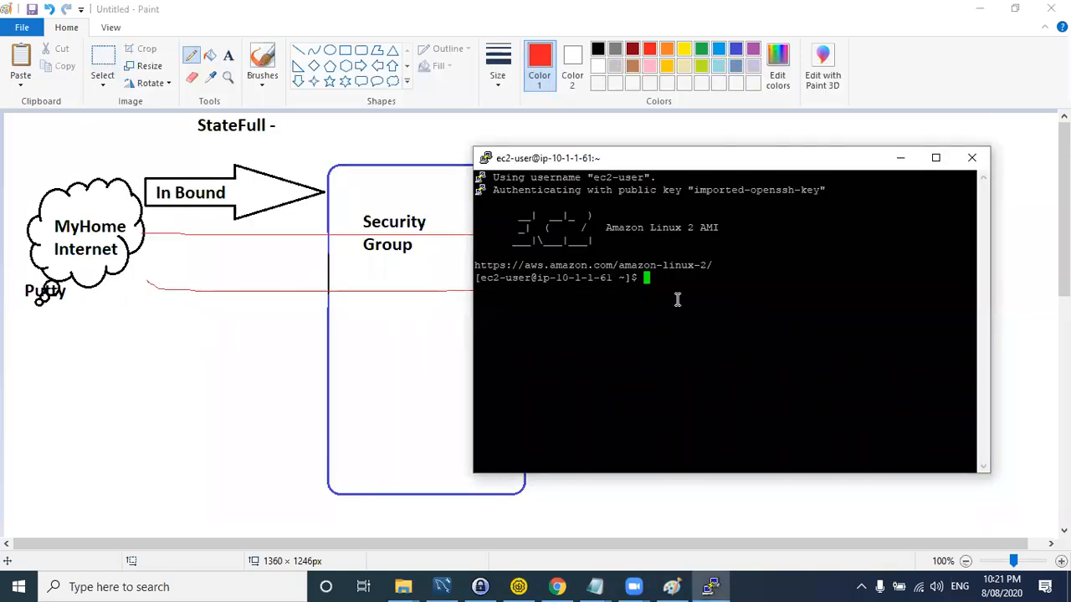
pyautogui.write('cler')
pyautogui.write('r')
pyautogui.press('Return')
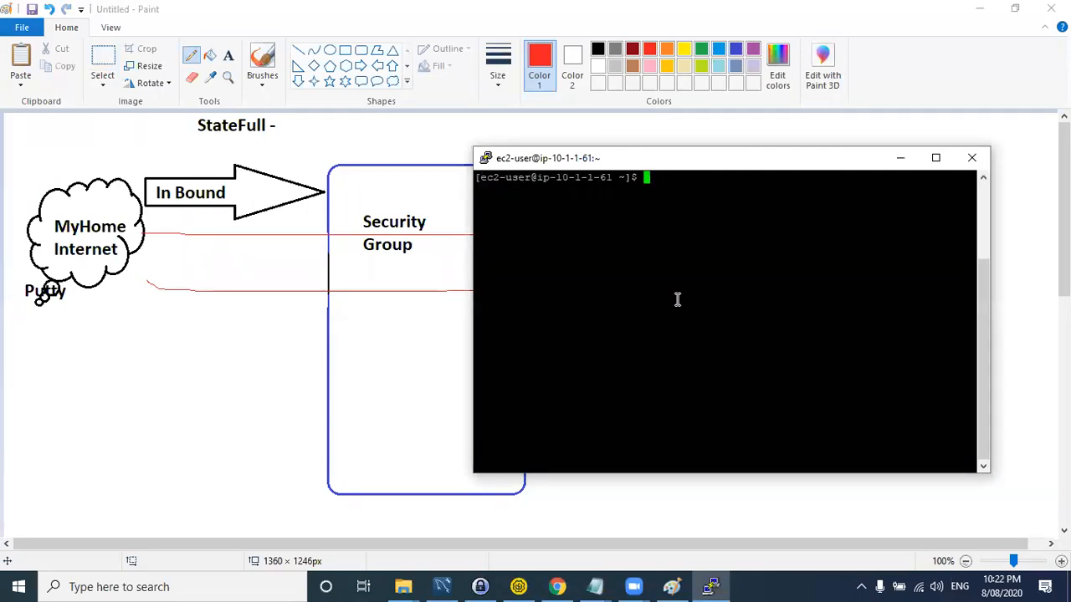
# - Back in Paint, sketch a red box at the Security Group's inbound edge, undo it, and redraw it larger with a 2 inside
pyautogui.click(203, 264)
pyautogui.moveTo(326, 255)
pyautogui.mouseDown()
pyautogui.moveTo(316, 293)
pyautogui.moveTo(332, 268)
pyautogui.mouseUp()
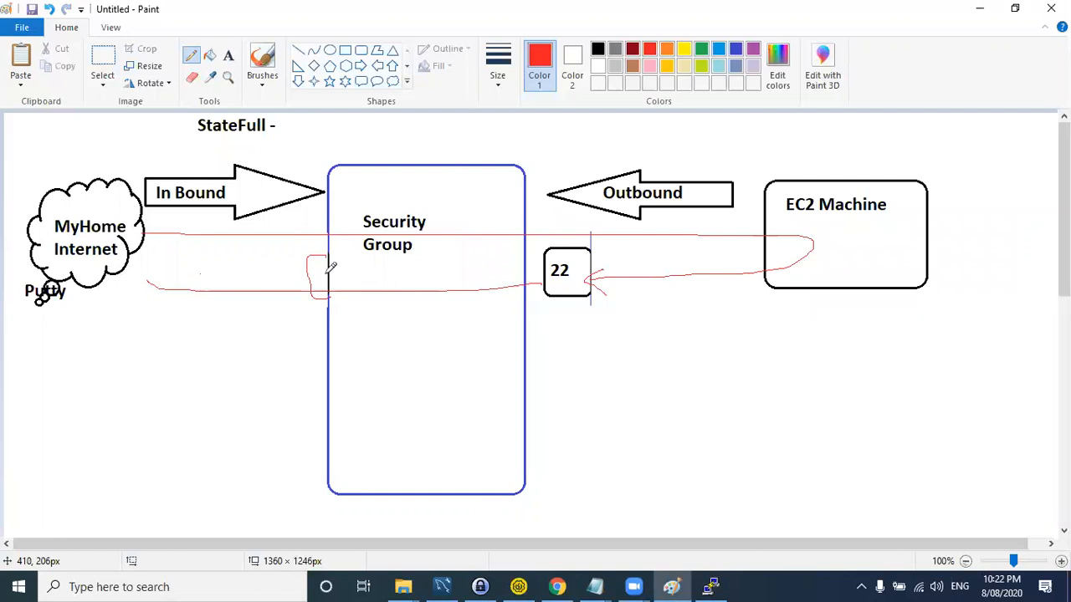
pyautogui.hotkey('ctrl', 'z')
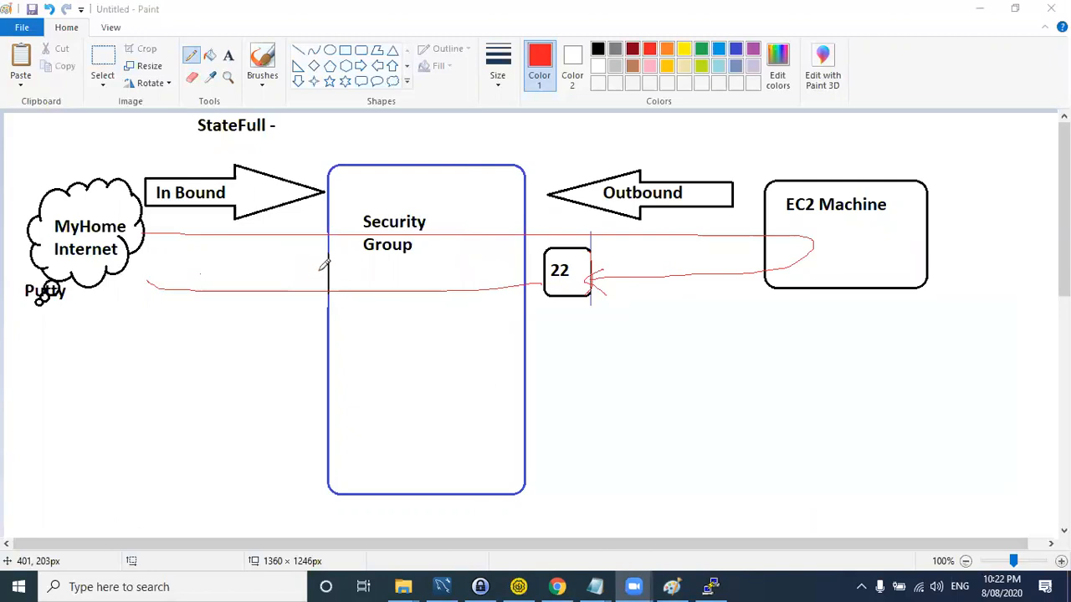
pyautogui.moveTo(328, 254)
pyautogui.mouseDown()
pyautogui.moveTo(308, 253)
pyautogui.moveTo(297, 281)
pyautogui.moveTo(311, 323)
pyautogui.moveTo(331, 323)
pyautogui.mouseUp()
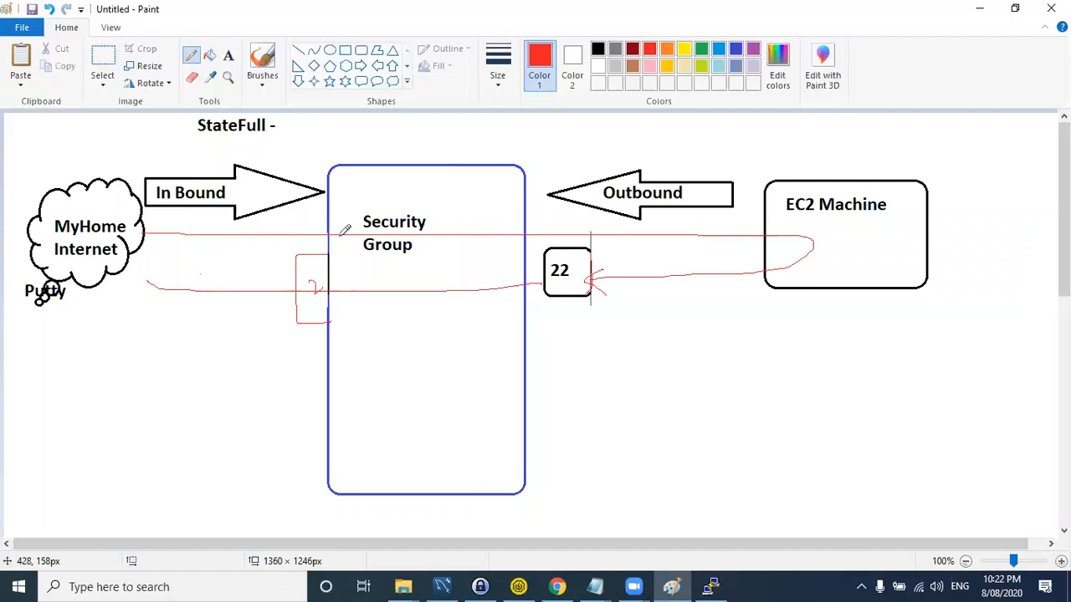
# - Add item 2 to LabNotes: "Remove Inbound port and give outbound ports as SSH 22. (Check if you can connect to Ec2 instance)"
pyautogui.hotkey('alt', 'Tab')
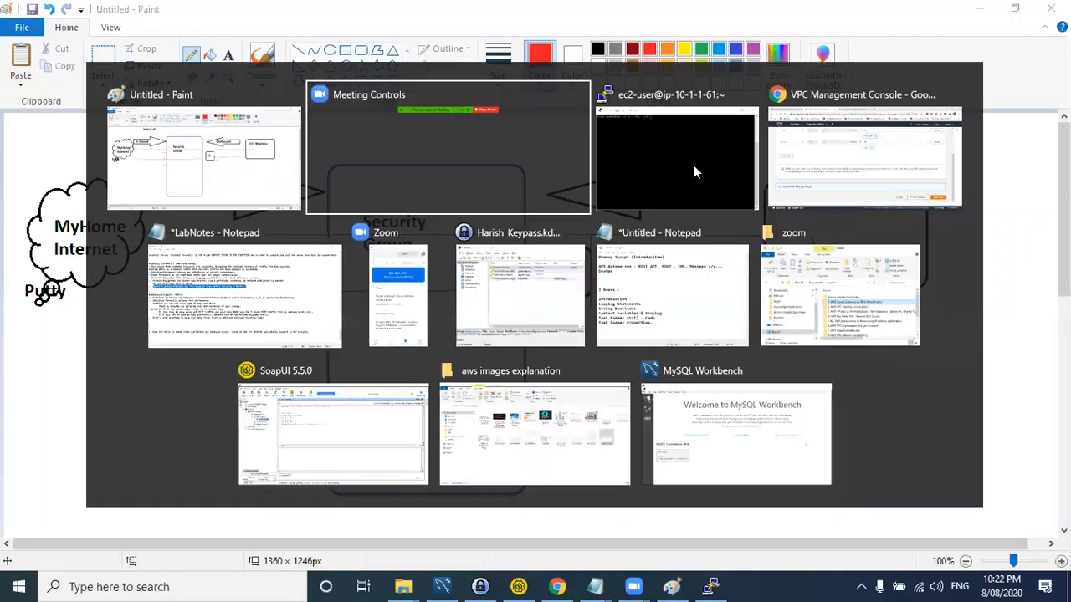
pyautogui.click(707, 163)
pyautogui.hotkey('alt', 'Tab')
pyautogui.hotkey('alt', 'Tab')
pyautogui.hotkey('alt', 'Tab')
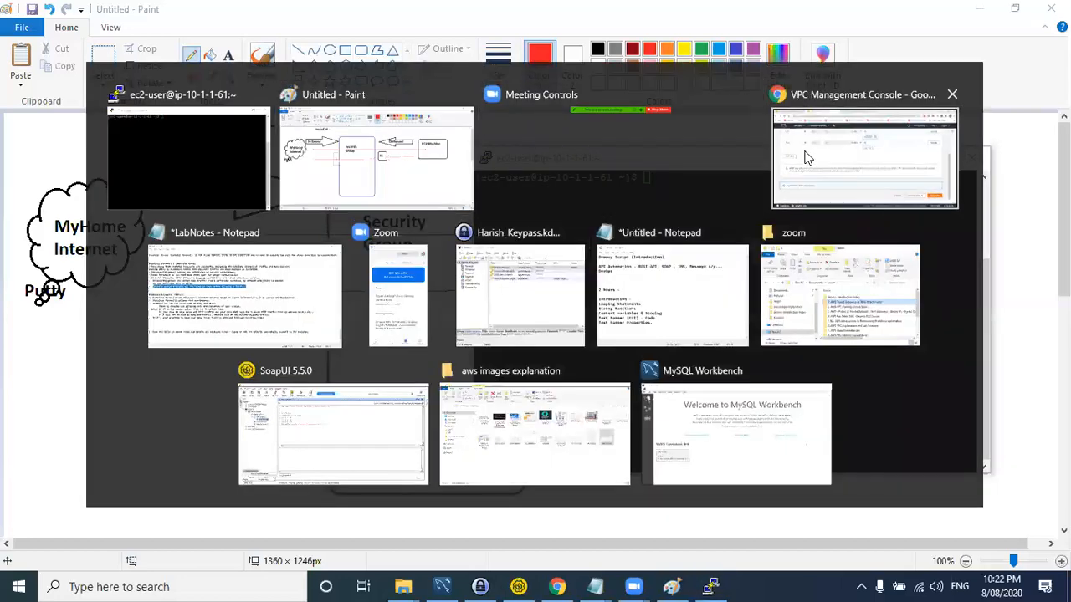
pyautogui.hotkey('alt', 'Tab')
pyautogui.click(281, 329)
pyautogui.click(34, 498)
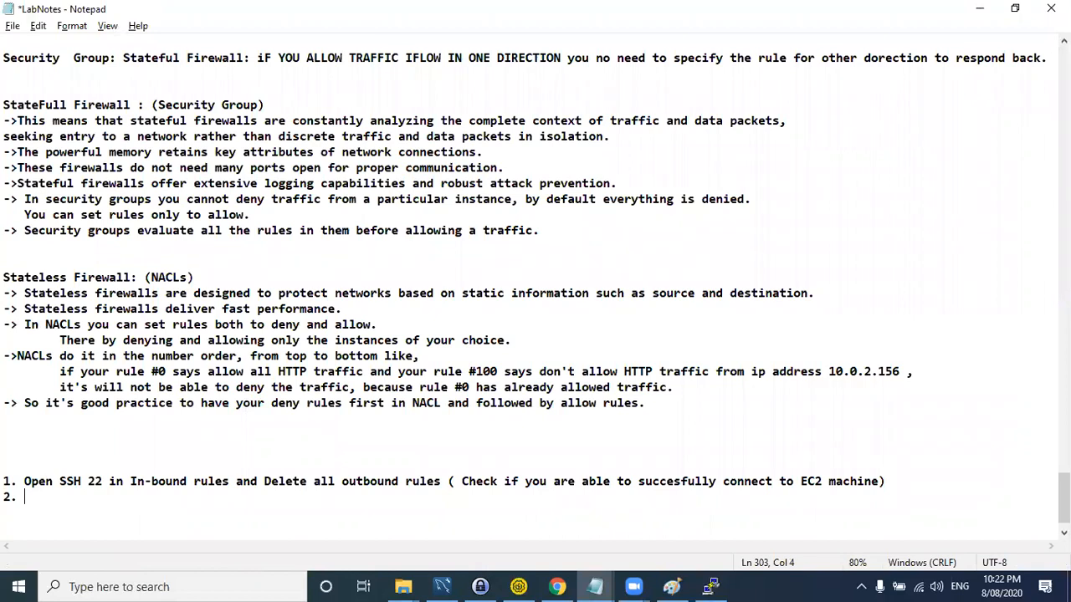
pyautogui.write('2. Remove Inbound port and give outbound ports as SSH 22. (Check')
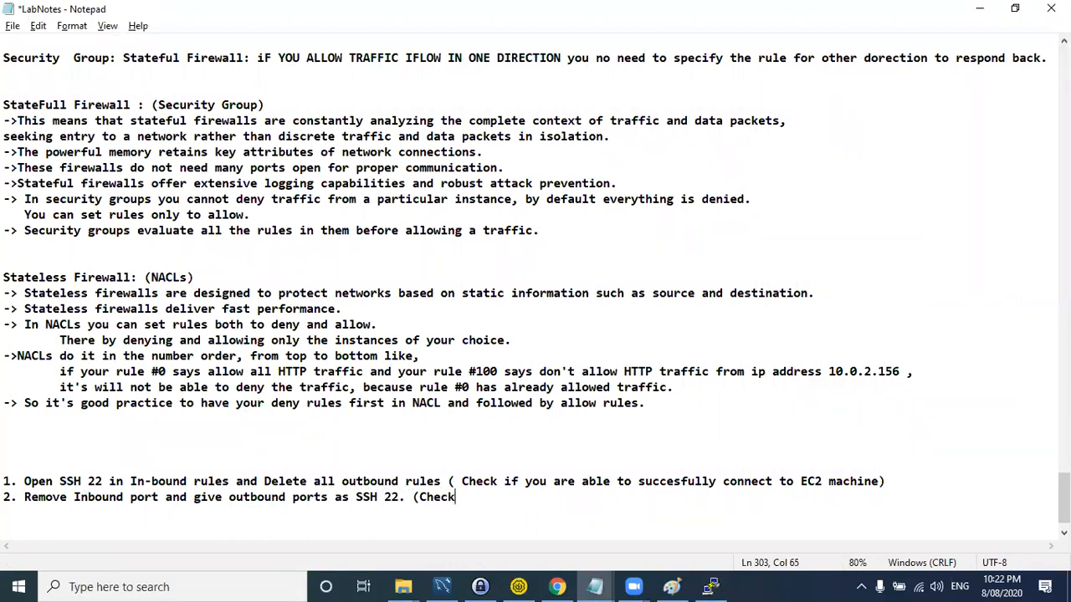
pyautogui.write('you can cconnect to Ec2 instance')
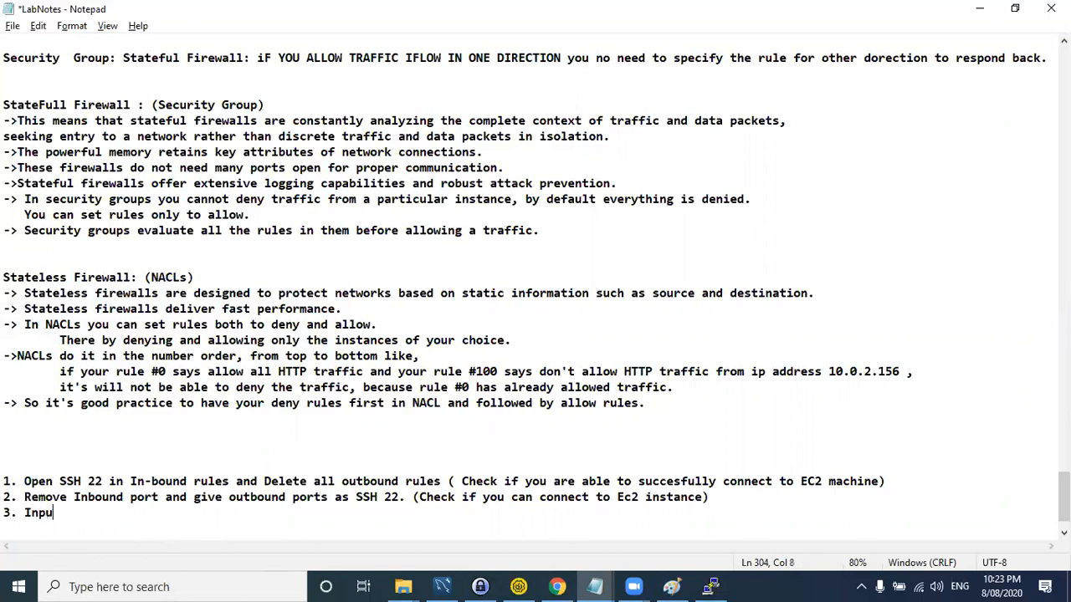
pyautogui.moveTo(24, 481); pyautogui.dragTo(449, 481)
pyautogui.hotkey('ctrl', 'c')
pyautogui.doubleClick(27, 513)
pyautogui.hotkey('ctrl', 'v')
pyautogui.write('(Check if you ca')
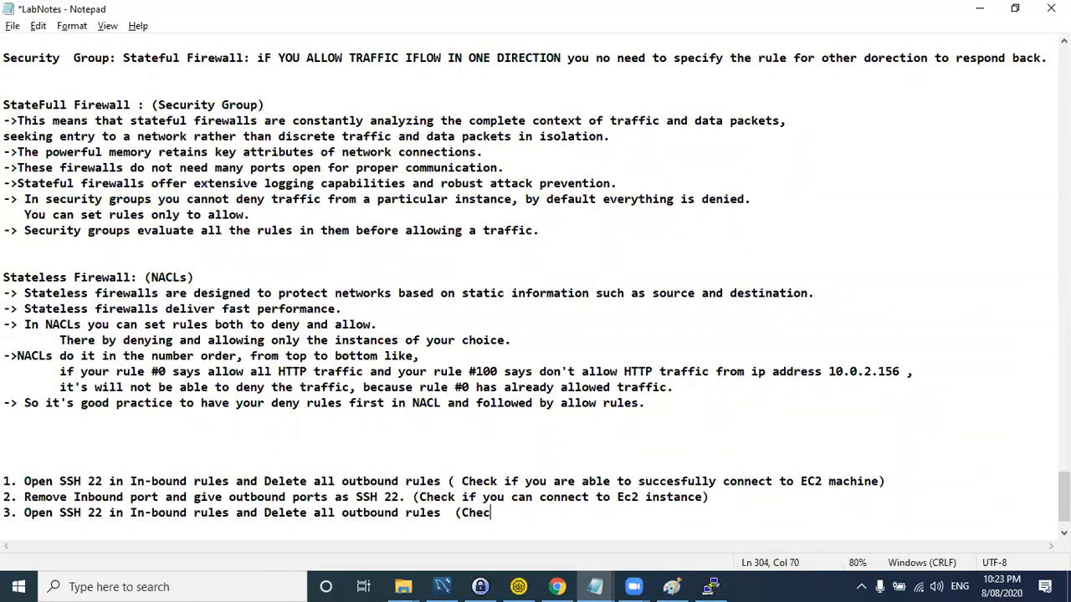
pyautogui.press('BackSpace')
pyautogui.write('are able to ping www.google.com')
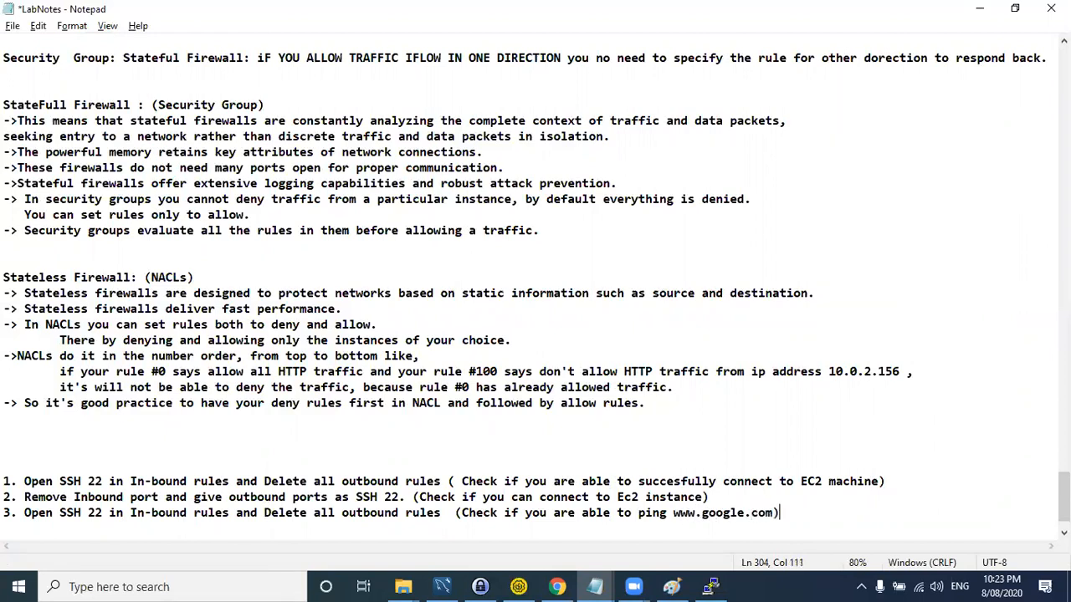
# - In the VPC console, delete both SSH inbound rules of the aug01-sg security group and save the rules
pyautogui.hotkey('alt', 'Tab')
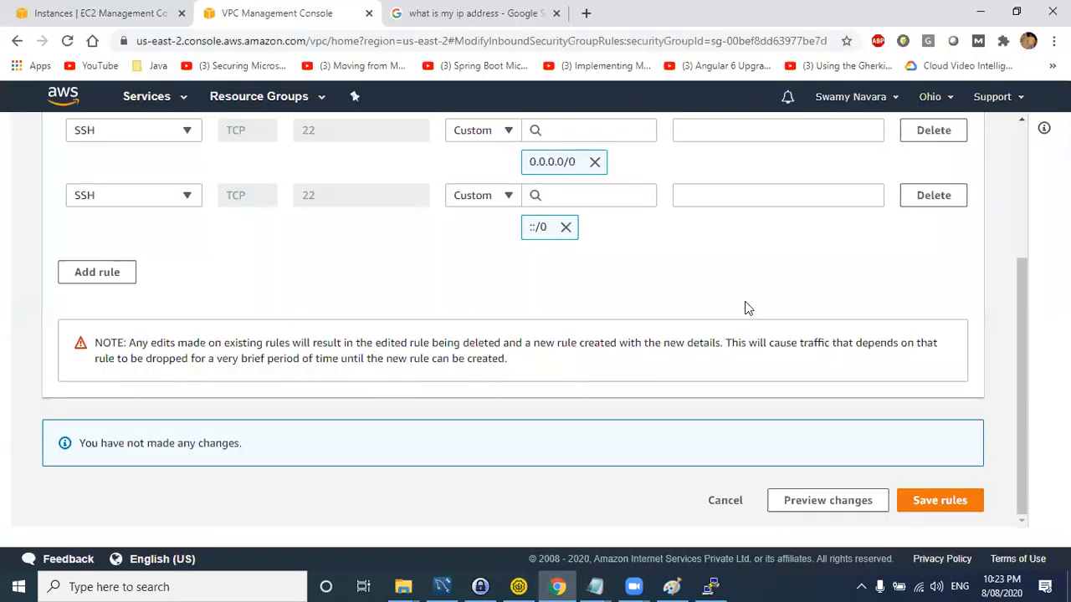
pyautogui.scroll(2, 320, 276)
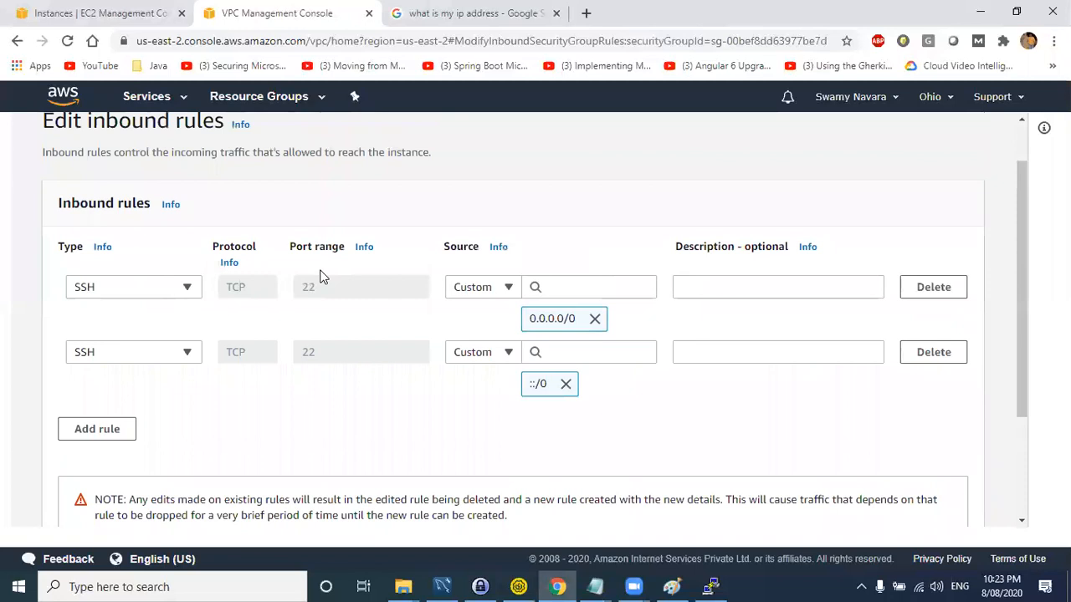
pyautogui.scroll(-2, 708, 376)
pyautogui.click(725, 499)
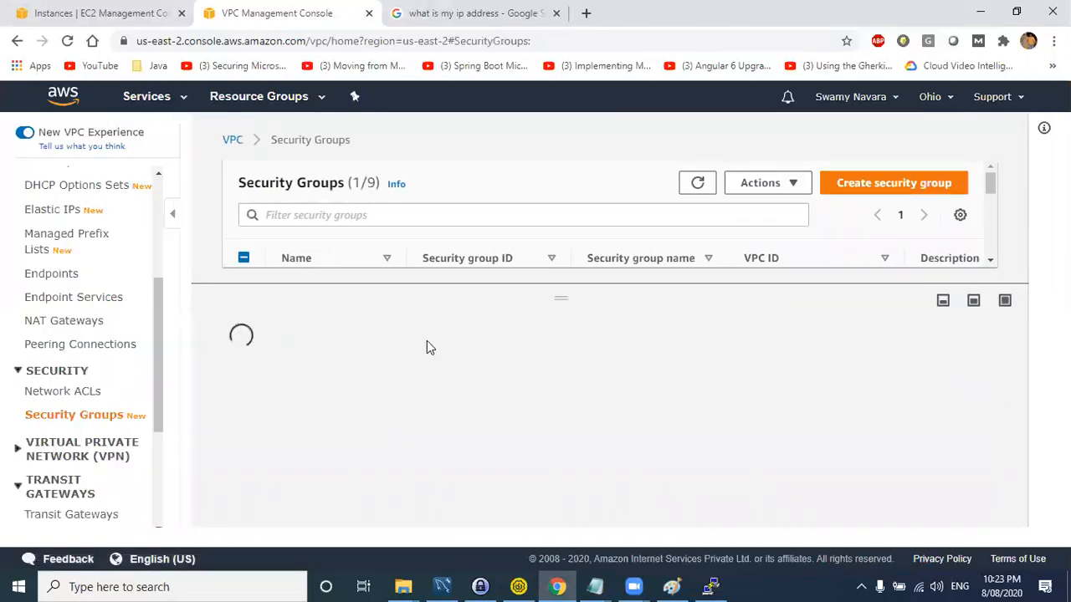
pyautogui.click(862, 427)
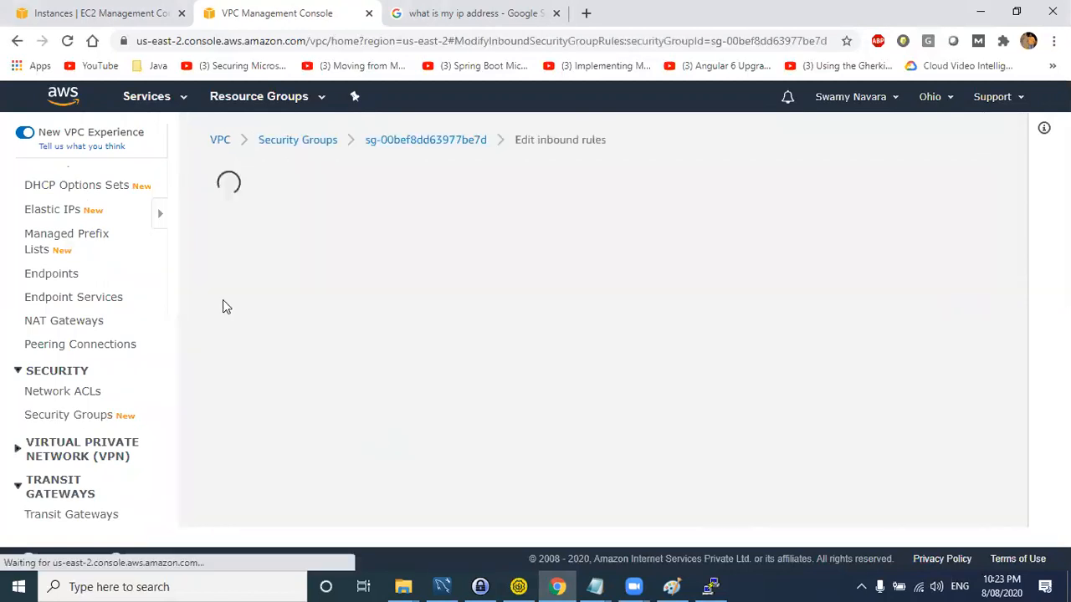
pyautogui.click(964, 351)
pyautogui.click(962, 350)
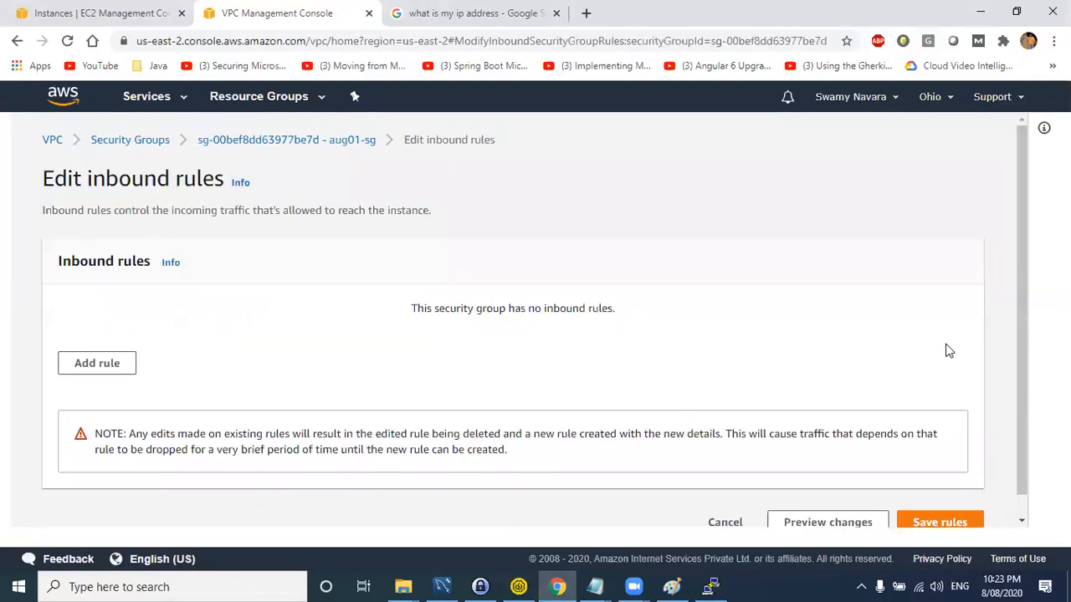
pyautogui.click(928, 523)
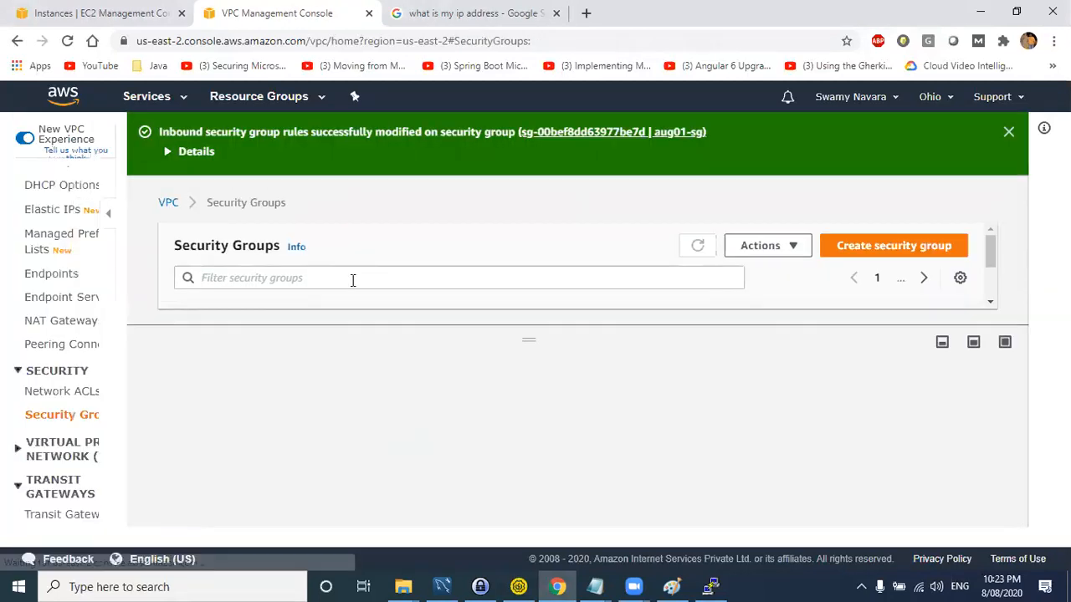
# - Add an outbound rule of type SSH to the aug01-sg security group
pyautogui.click(460, 402)
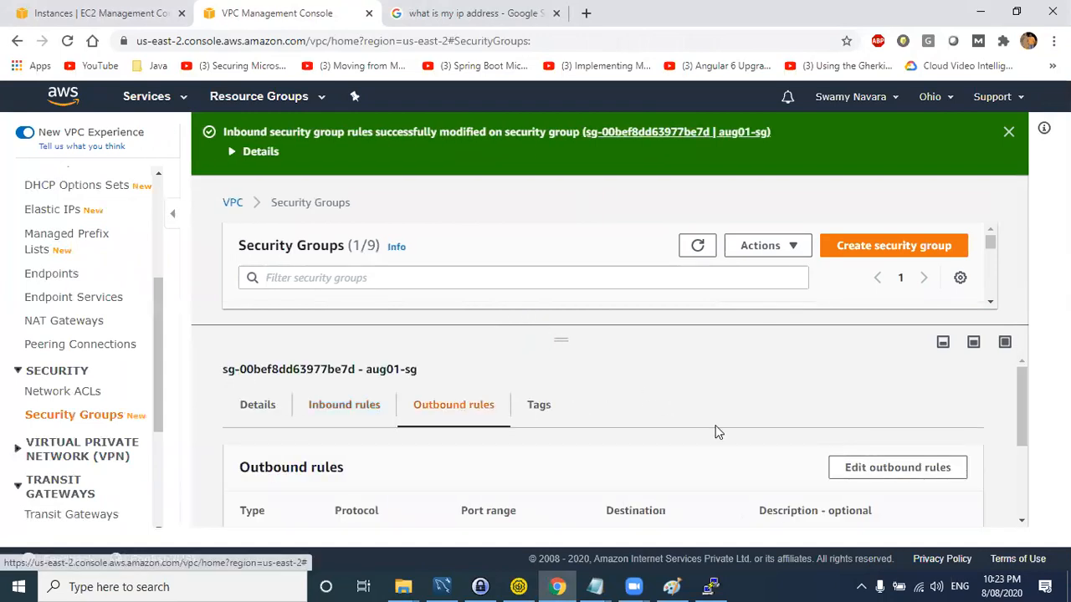
pyautogui.click(853, 466)
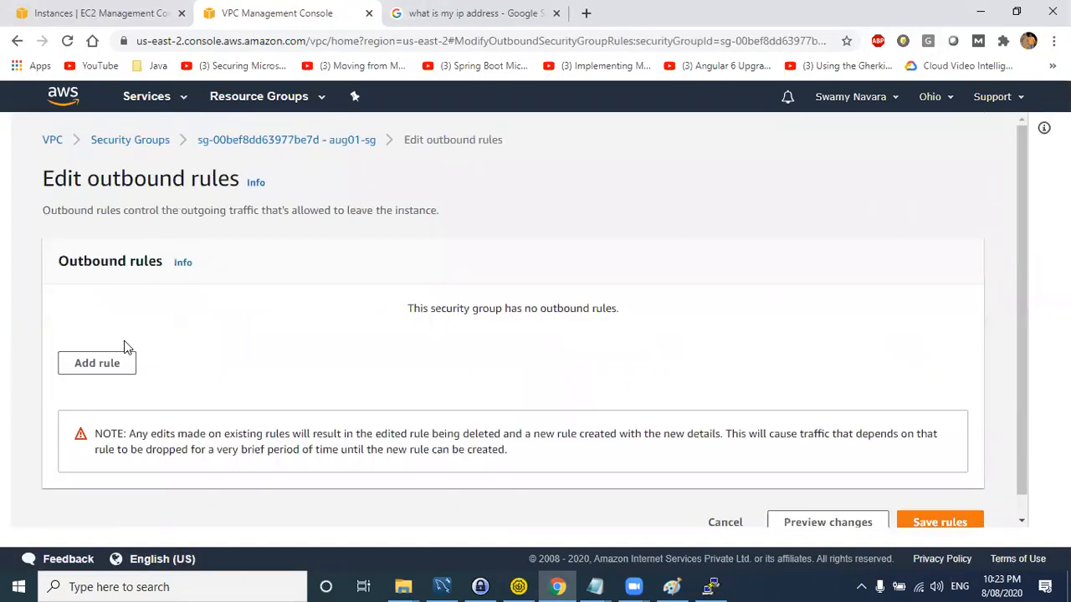
pyautogui.click(129, 368)
pyautogui.click(126, 343)
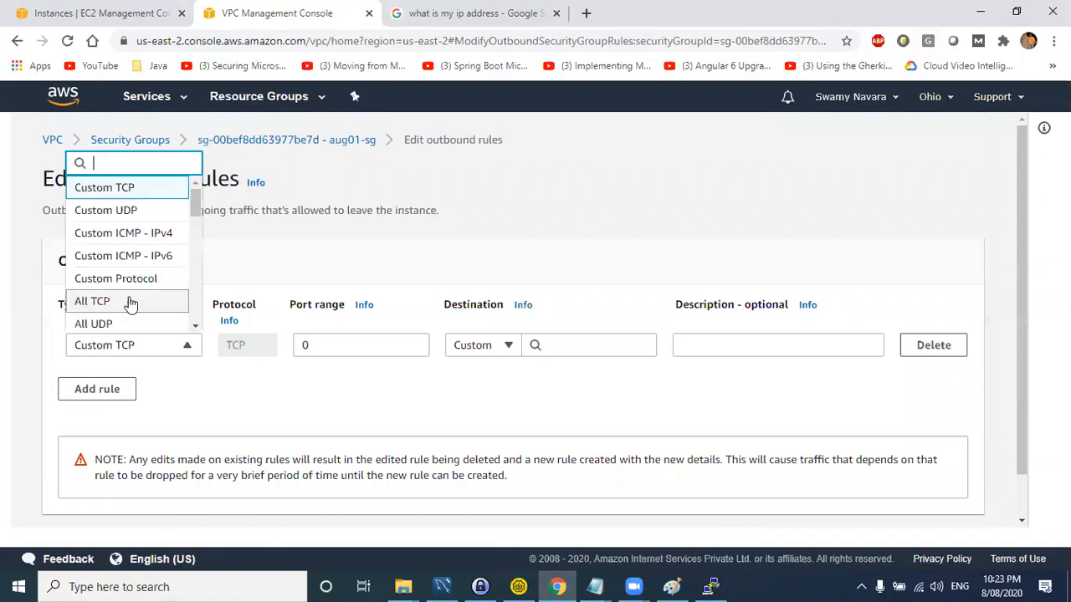
pyautogui.write('ssh')
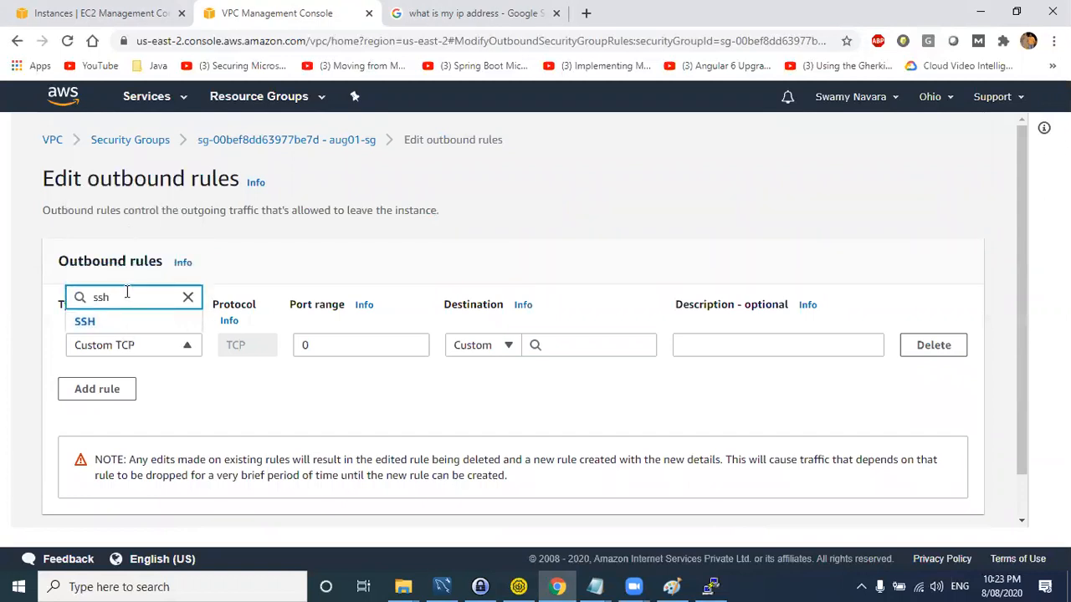
pyautogui.click(117, 323)
# - Set the SSH outbound rule's destination to Anywhere and save the outbound rules
pyautogui.click(559, 346)
pyautogui.click(491, 350)
pyautogui.click(485, 413)
pyautogui.click(476, 345)
pyautogui.click(477, 390)
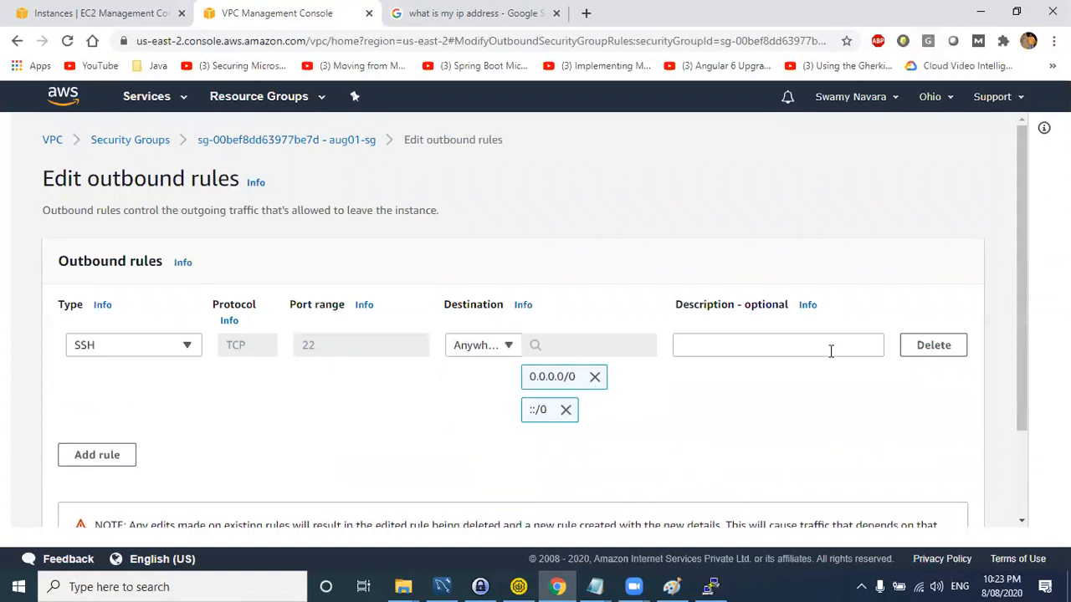
pyautogui.scroll(-2, 895, 393)
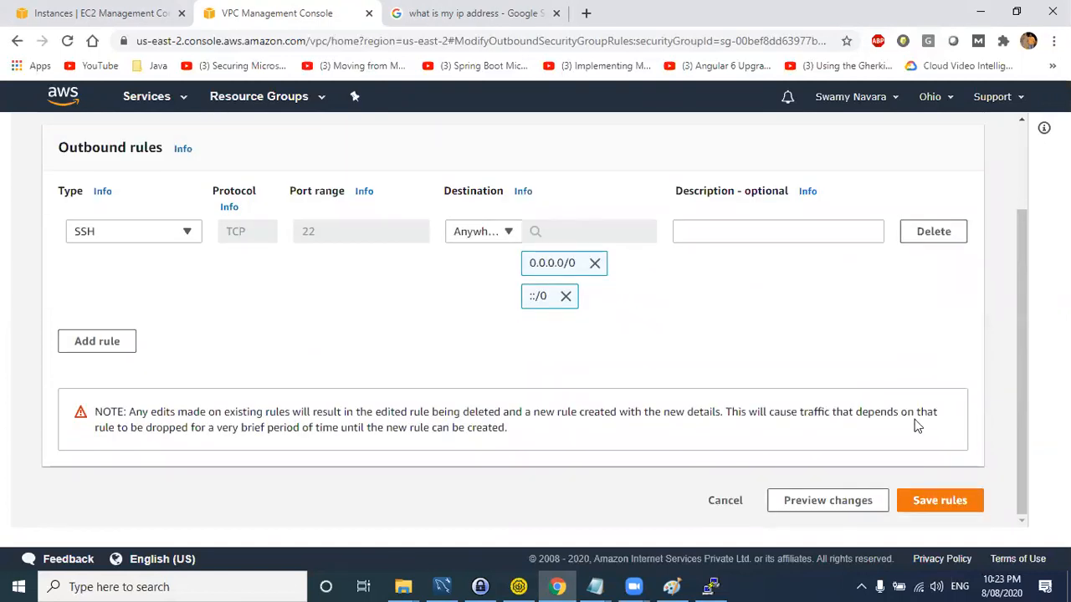
pyautogui.click(936, 499)
# - Switch to the PuTTY session and duplicate it to attempt a new connection to the EC2 instance
pyautogui.hotkey('alt', 'Tab')
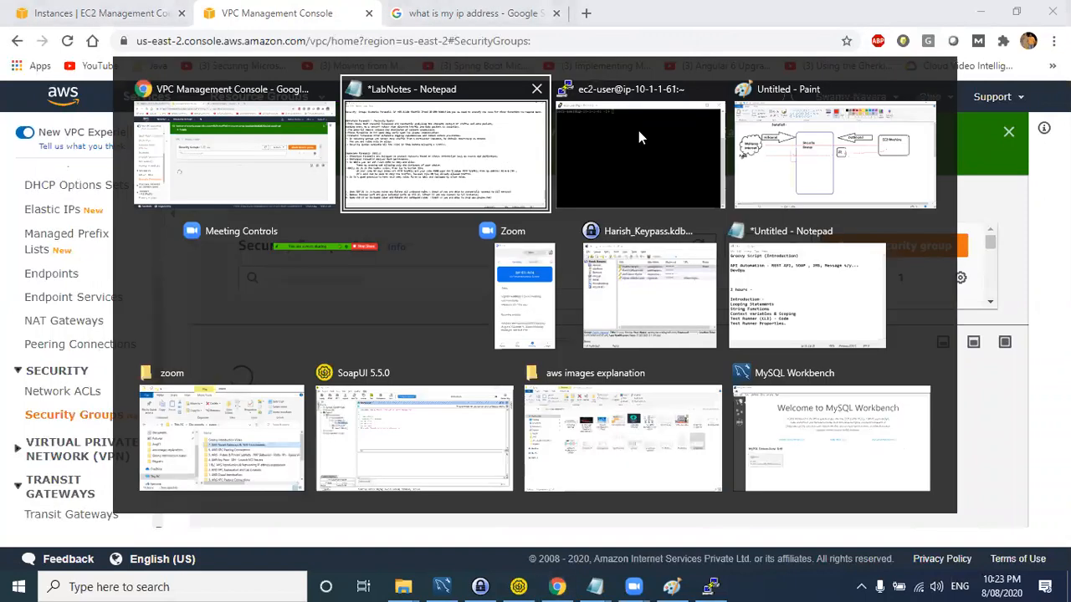
pyautogui.click(638, 131)
pyautogui.rightClick(655, 159)
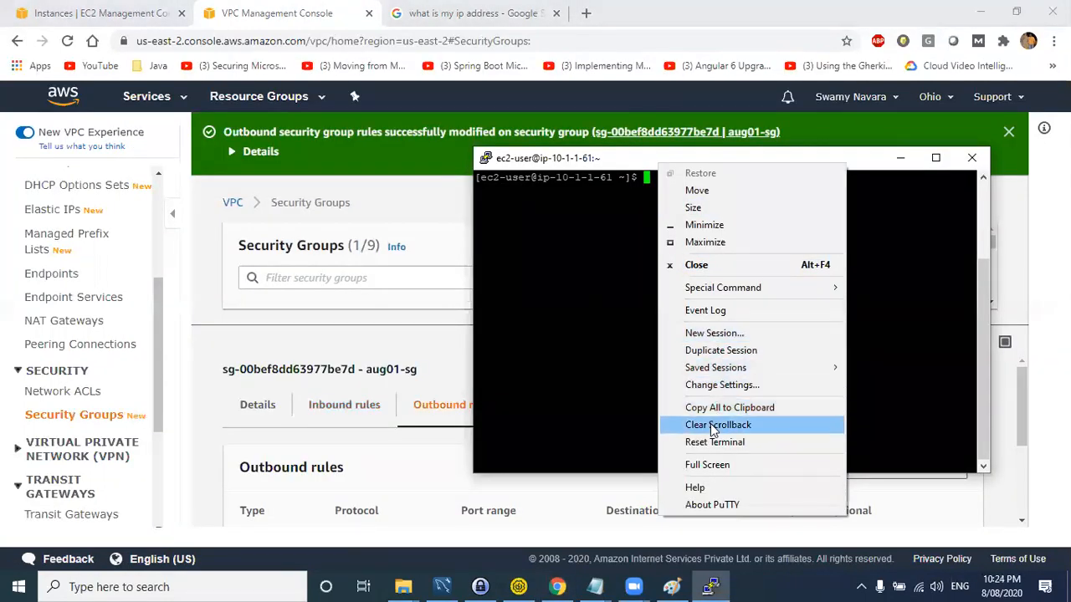
pyautogui.click(695, 358)
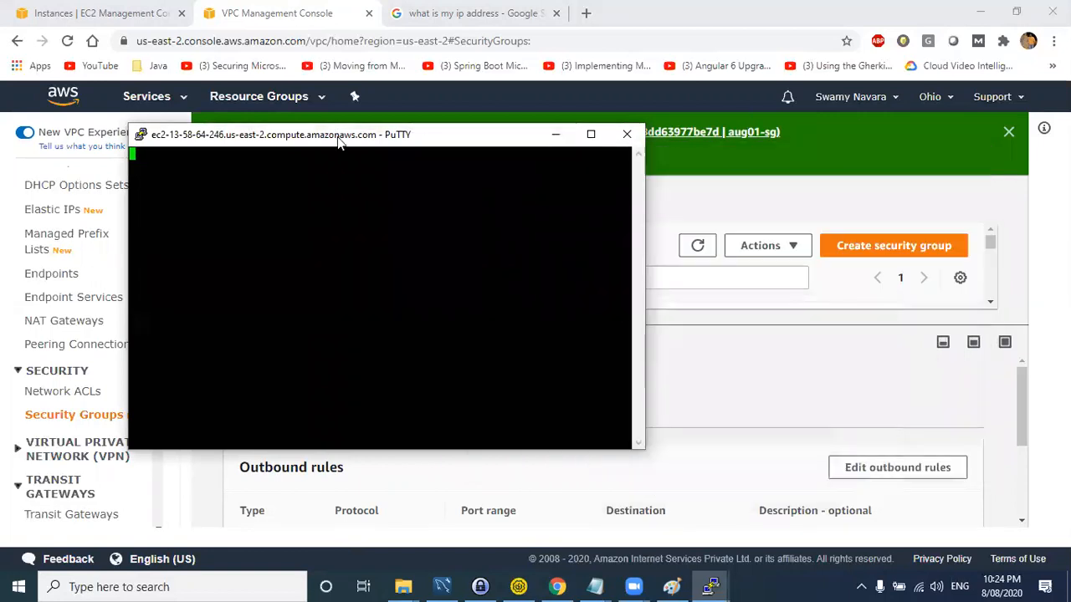
# - Move the new PuTTY window aside, switch to Paint, and sketch a red box on the Security Group's inbound edge
pyautogui.moveTo(339, 134); pyautogui.dragTo(754, 80)
pyautogui.hotkey('alt', 'tab')
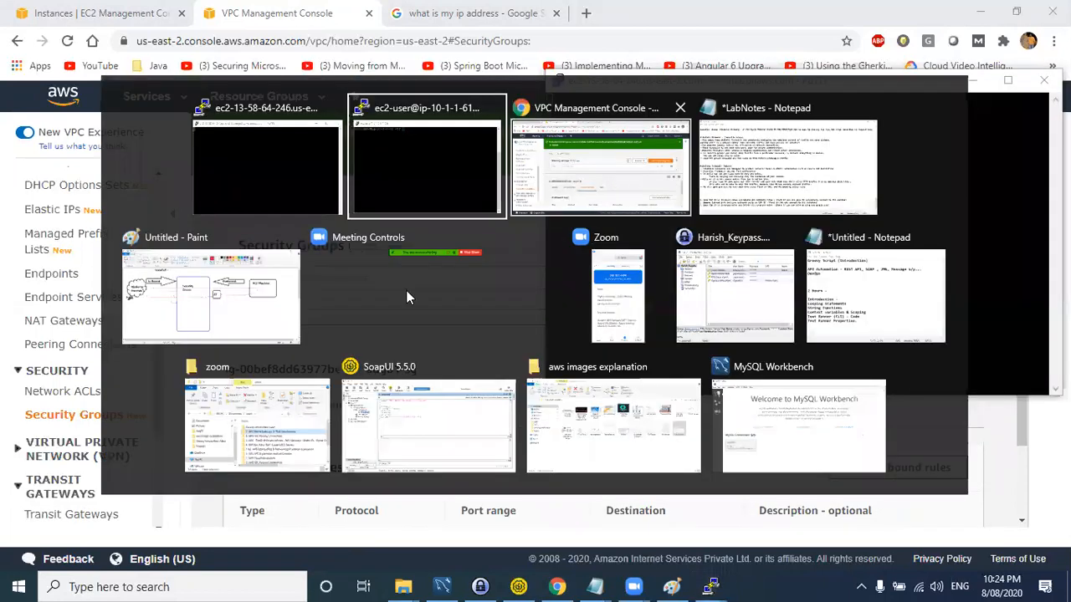
pyautogui.click(285, 285)
pyautogui.moveTo(327, 258)
pyautogui.mouseDown()
pyautogui.moveTo(300, 256)
pyautogui.moveTo(301, 312)
pyautogui.moveTo(327, 321)
pyautogui.mouseUp()
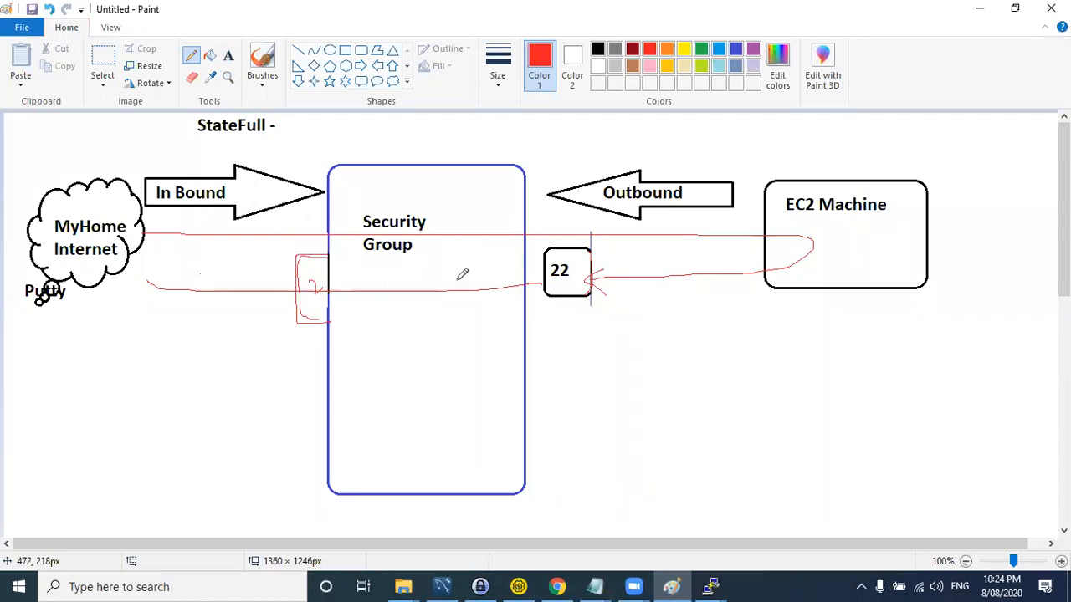
# - Return to the new PuTTY window and check the state of its connection attempt
pyautogui.hotkey('alt', 'Tab')
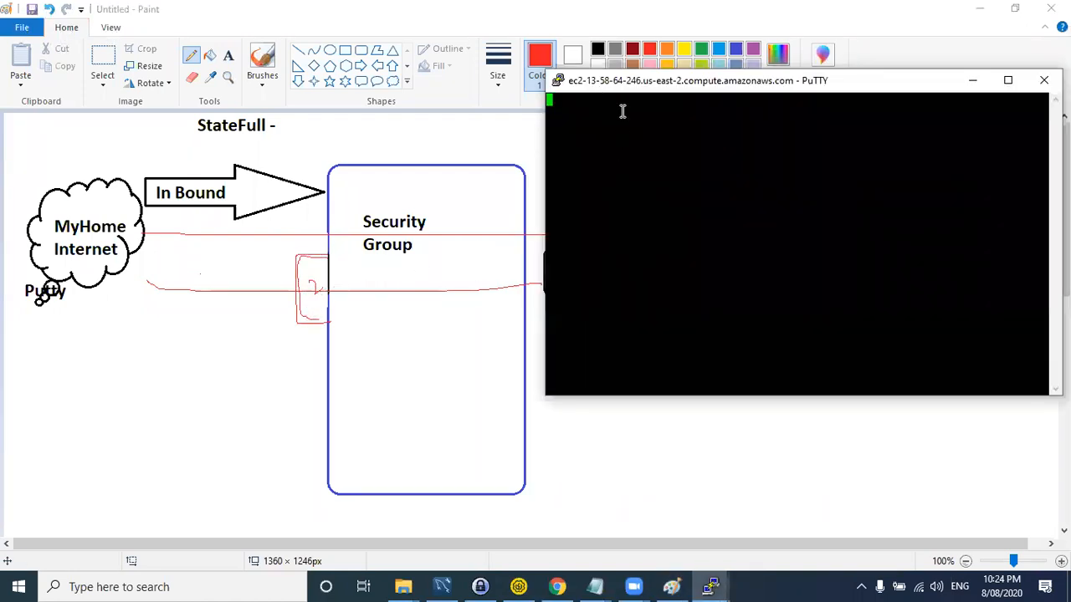
pyautogui.moveTo(646, 79); pyautogui.dragTo(623, 114)
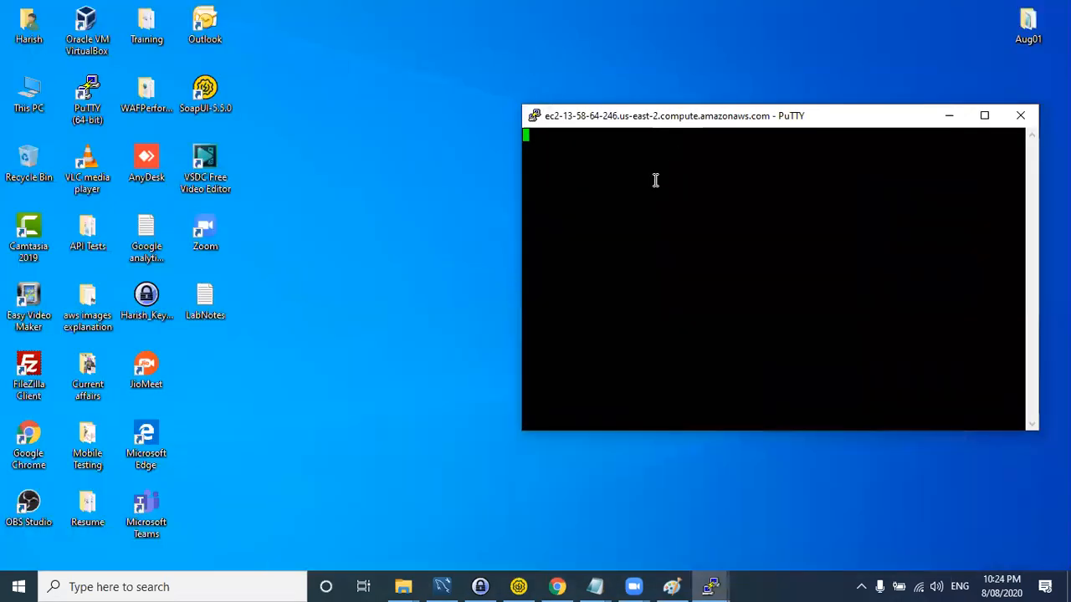
pyautogui.hotkey('alt', 'Tab')
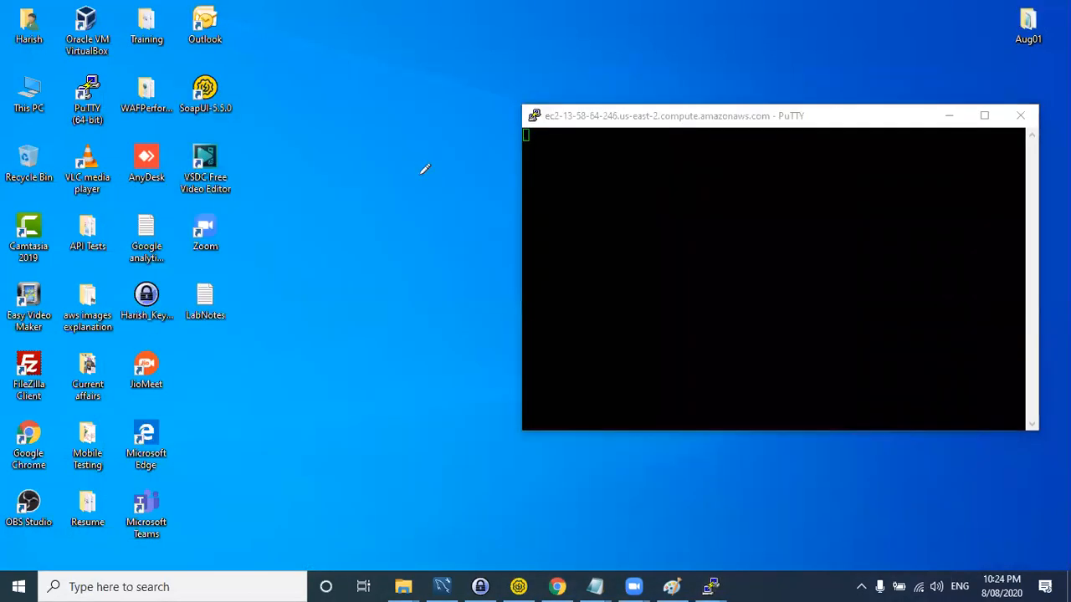
# - Undo the red pencil strokes for the traffic path and inbound box in the Paint diagram
pyautogui.hotkey('ctrl', 'z')
pyautogui.hotkey('ctrl', 'z')
pyautogui.hotkey('ctrl', 'z')
pyautogui.hotkey('ctrl', 'z')
pyautogui.hotkey('ctrl', 'z')
pyautogui.hotkey('ctrl', 'z')
pyautogui.hotkey('ctrl', 'z')
pyautogui.hotkey('ctrl', 'z')
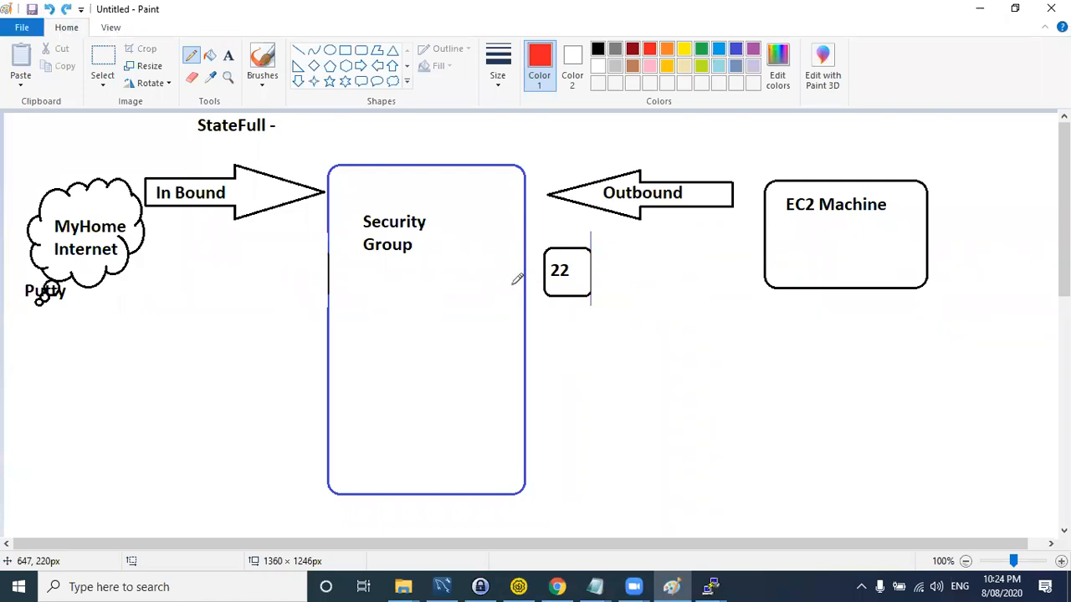
# - Return to the PuTTY connection attempt and dismiss its fatal error message
pyautogui.hotkey('alt', 'Tab')
pyautogui.click(450, 158)
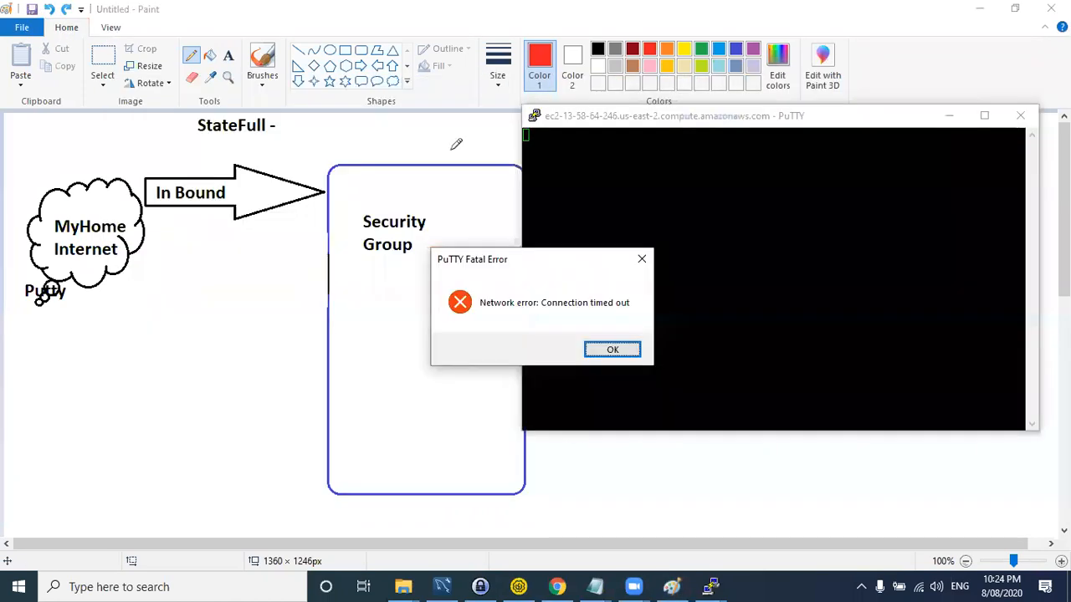
pyautogui.click(611, 349)
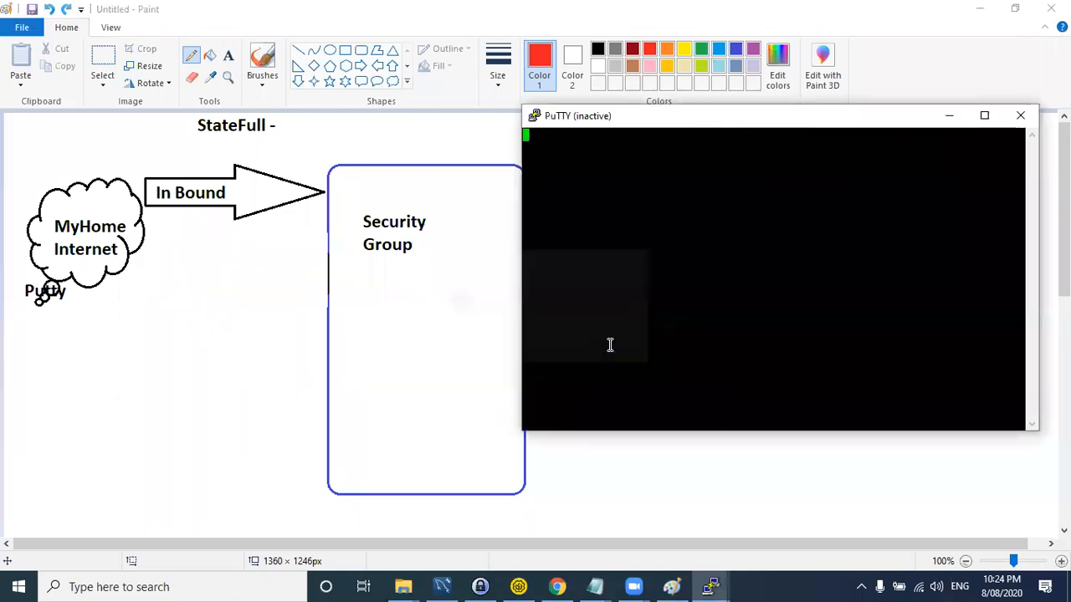
pyautogui.hotkey('alt', 'Tab')
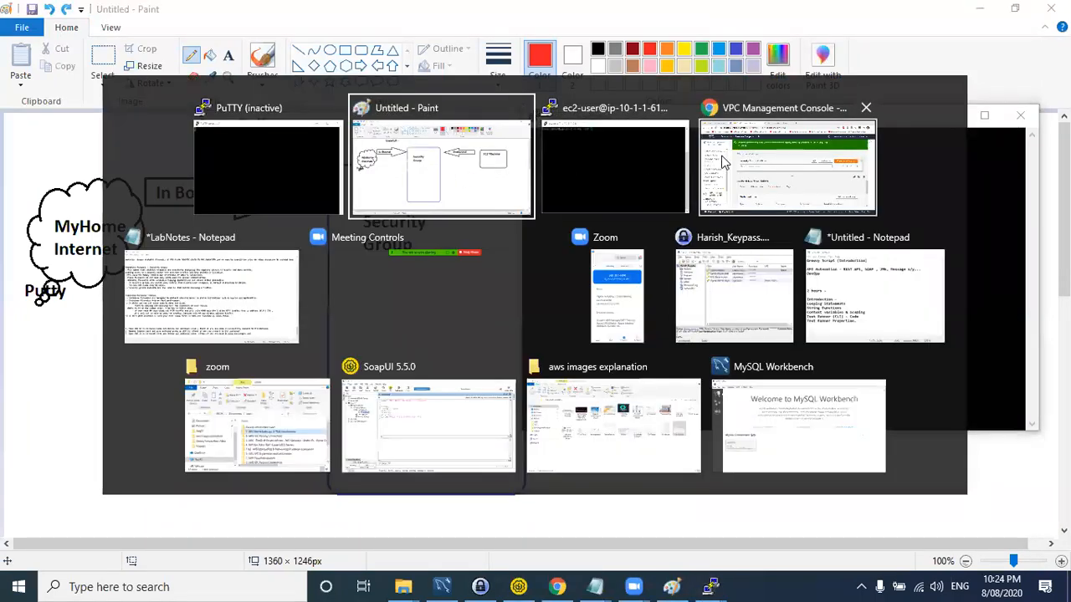
pyautogui.click(203, 310)
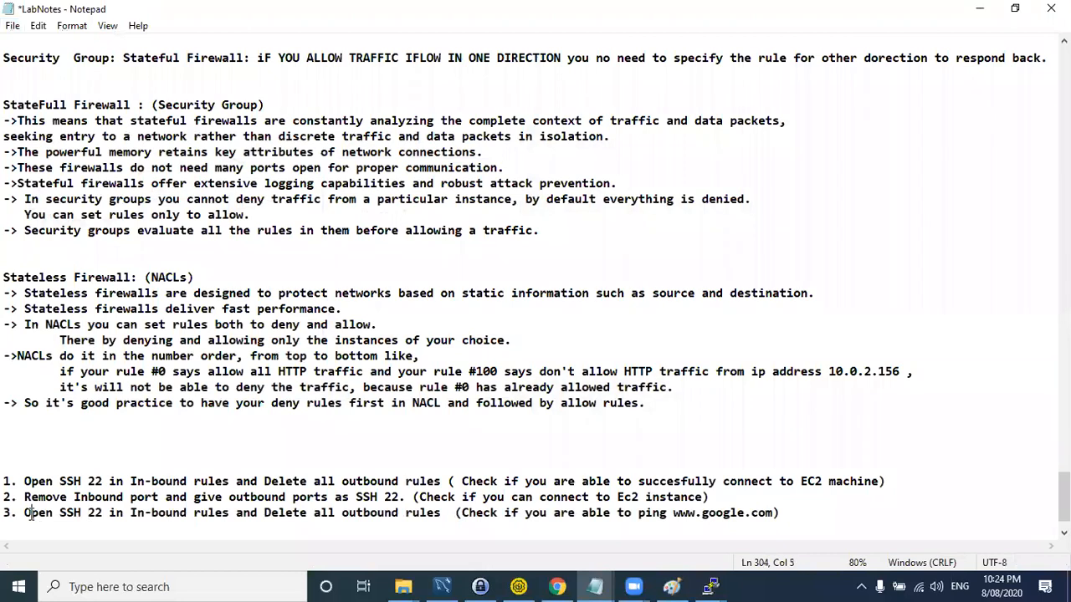
pyautogui.moveTo(31, 513); pyautogui.dragTo(109, 514)
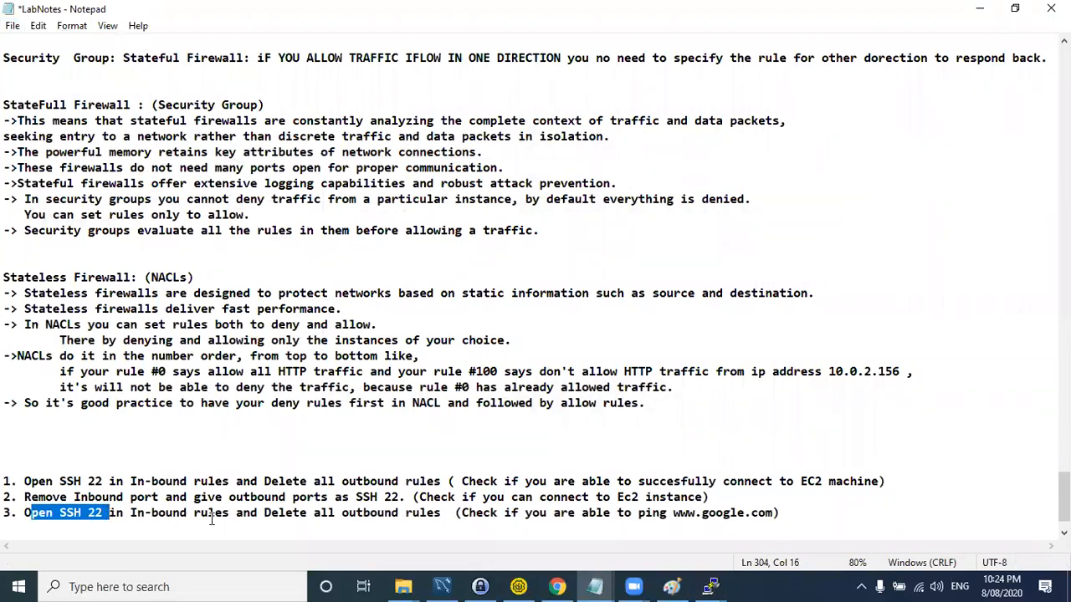
pyautogui.moveTo(441, 514); pyautogui.dragTo(278, 514)
pyautogui.moveTo(454, 513); pyautogui.dragTo(780, 512)
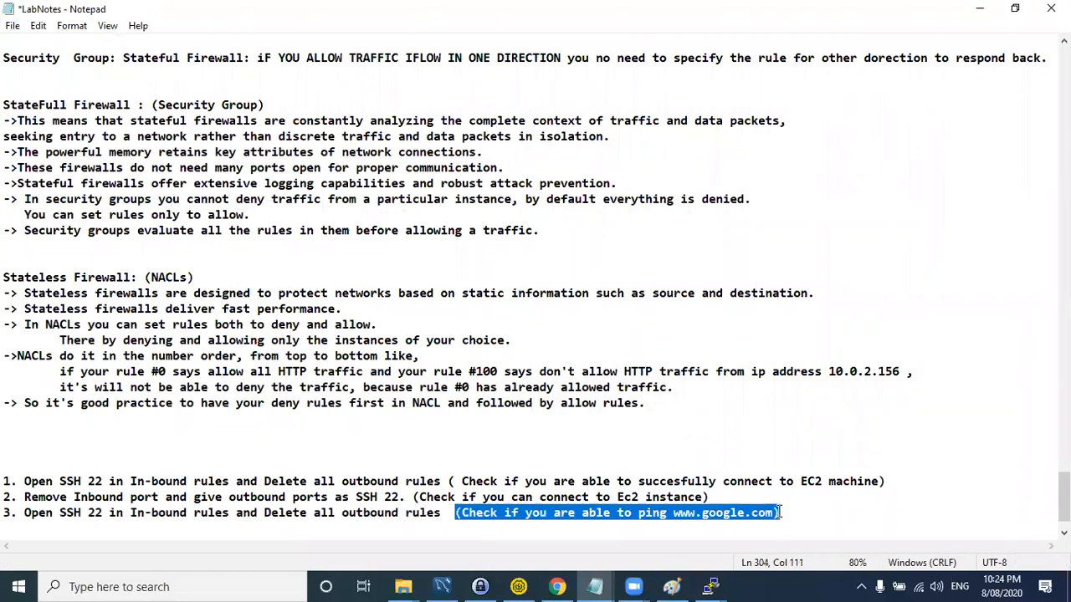
# - In Paint, draw a red box labelled 22 on the Security Group's inbound edge, with an arrow from MyHome Internet
pyautogui.hotkey('alt', 'Tab')
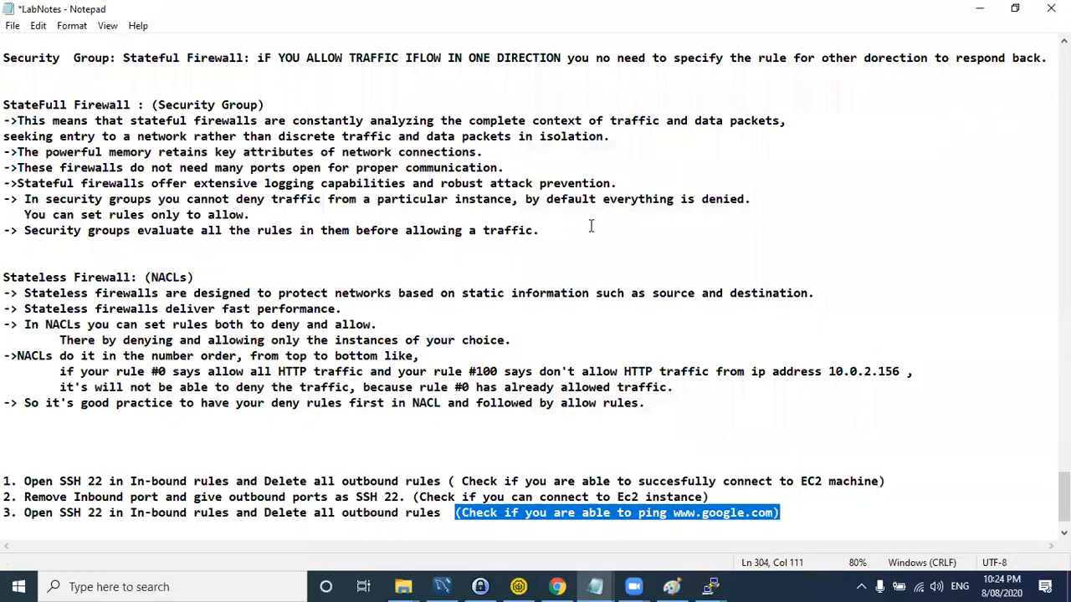
pyautogui.hotkey('alt', 'Tab')
pyautogui.click(599, 186)
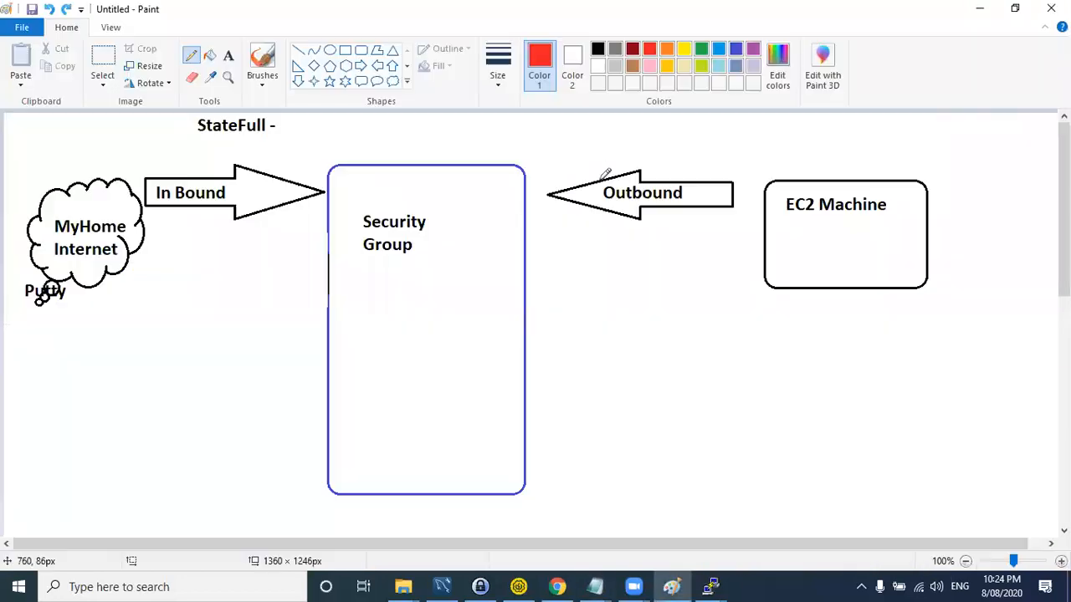
pyautogui.moveTo(330, 231)
pyautogui.mouseDown()
pyautogui.moveTo(298, 232)
pyautogui.moveTo(277, 281)
pyautogui.moveTo(301, 310)
pyautogui.moveTo(326, 308)
pyautogui.mouseUp()
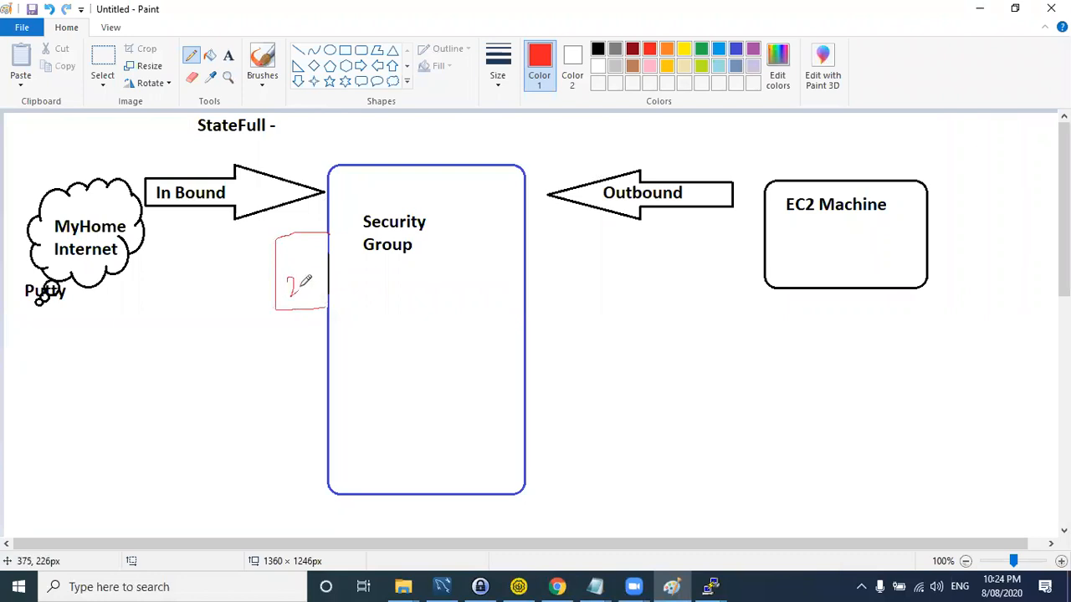
pyautogui.moveTo(300, 273); pyautogui.dragTo(312, 292)
pyautogui.moveTo(137, 242)
pyautogui.mouseDown()
pyautogui.moveTo(249, 276)
pyautogui.moveTo(270, 264)
pyautogui.moveTo(278, 282)
pyautogui.mouseUp()
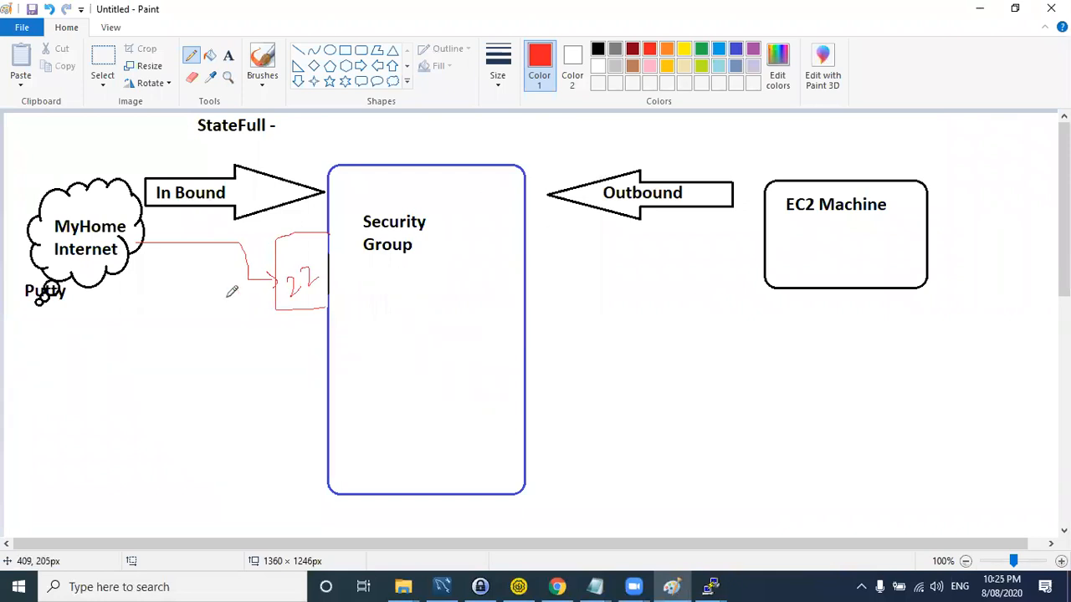
# - Draw a red round-trip path from MyHome Internet through the Security Group to the EC2 Machine and back
pyautogui.moveTo(792, 238)
pyautogui.mouseDown()
pyautogui.moveTo(787, 251)
pyautogui.moveTo(800, 237)
pyautogui.mouseUp()
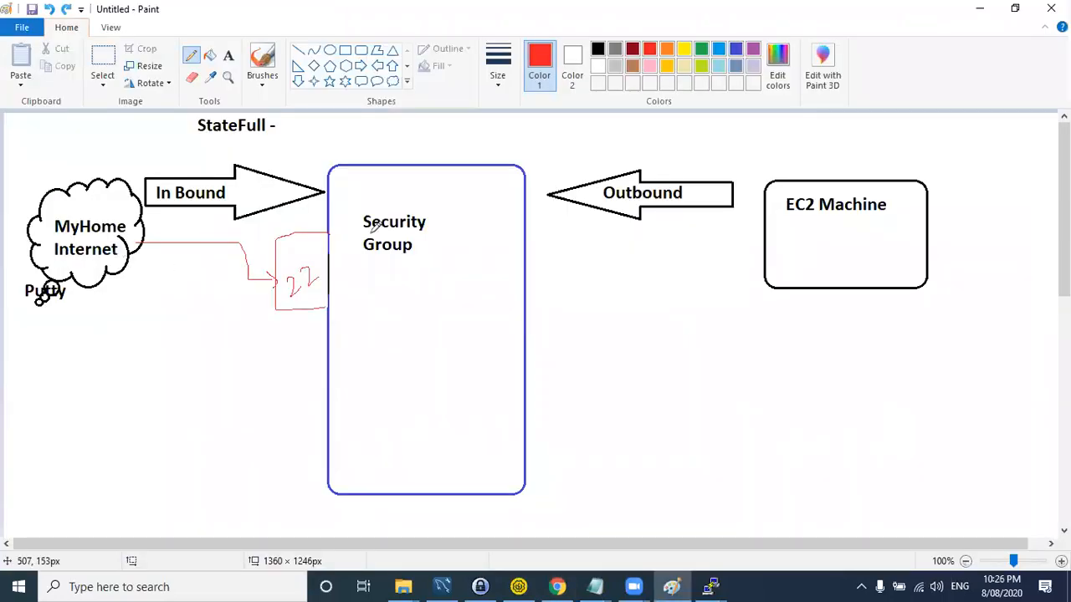
pyautogui.press('alt')
pyautogui.press('alt')
pyautogui.press('alt')
pyautogui.press('alt')
pyautogui.press('alt')
pyautogui.press('alt')
pyautogui.press('alt')
pyautogui.moveTo(140, 224)
pyautogui.mouseDown()
pyautogui.moveTo(708, 222)
pyautogui.moveTo(667, 261)
pyautogui.moveTo(155, 273)
pyautogui.moveTo(160, 286)
pyautogui.mouseUp()
# - Switch to the inactive PuTTY window, reconnect its session to the EC2 instance, and reposition the window
pyautogui.hotkey('alt', 'Tab')
pyautogui.click(825, 151)
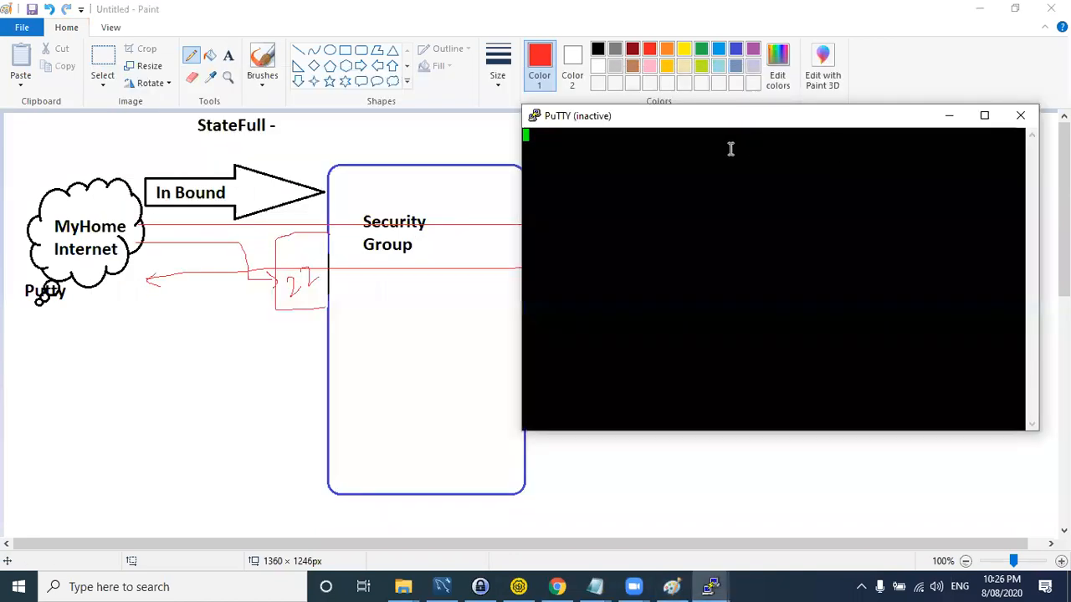
pyautogui.rightClick(692, 125)
pyautogui.click(729, 284)
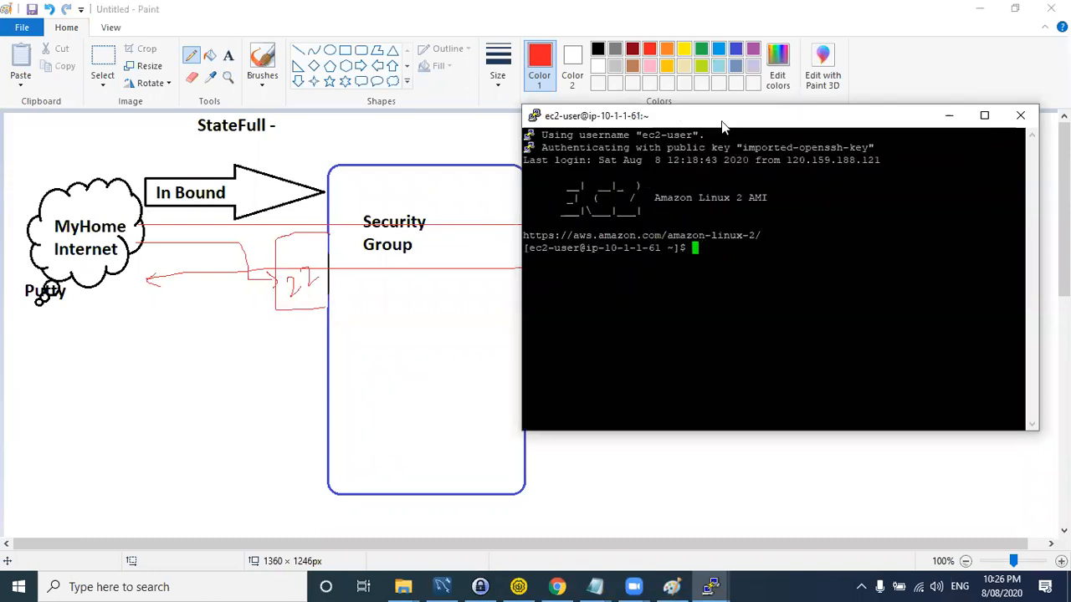
pyautogui.moveTo(724, 125); pyautogui.dragTo(708, 171)
pyautogui.click(352, 283)
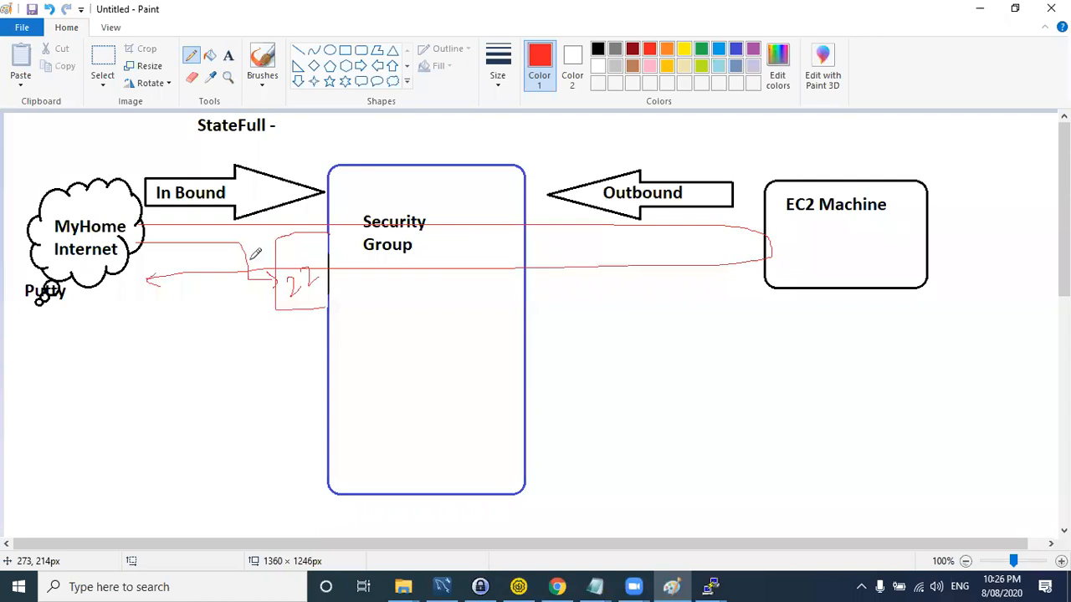
pyautogui.hotkey('ctrl', 'z')
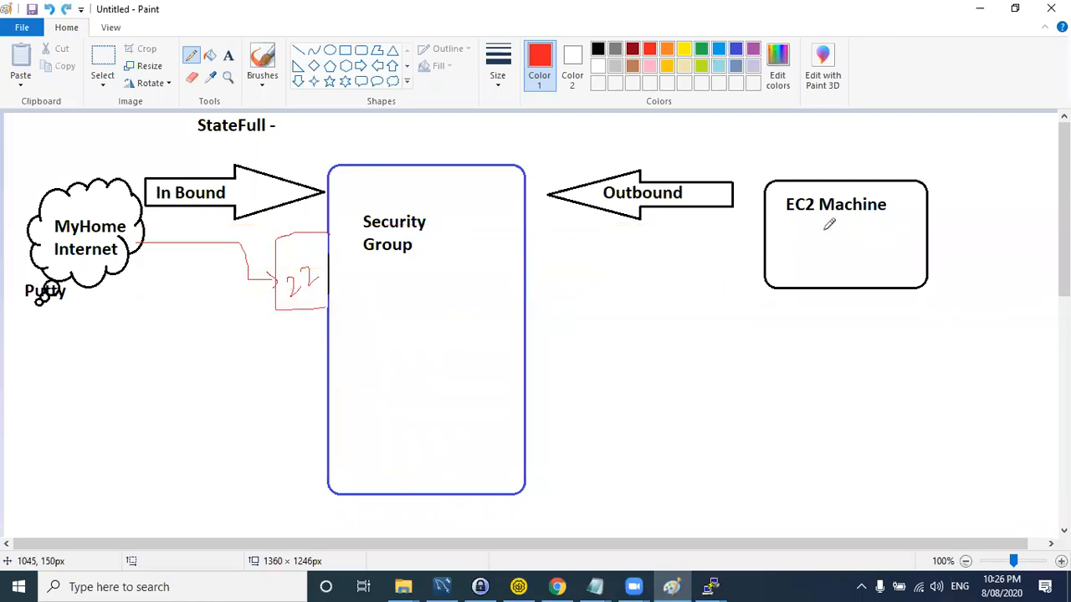
pyautogui.moveTo(824, 229); pyautogui.dragTo(705, 239)
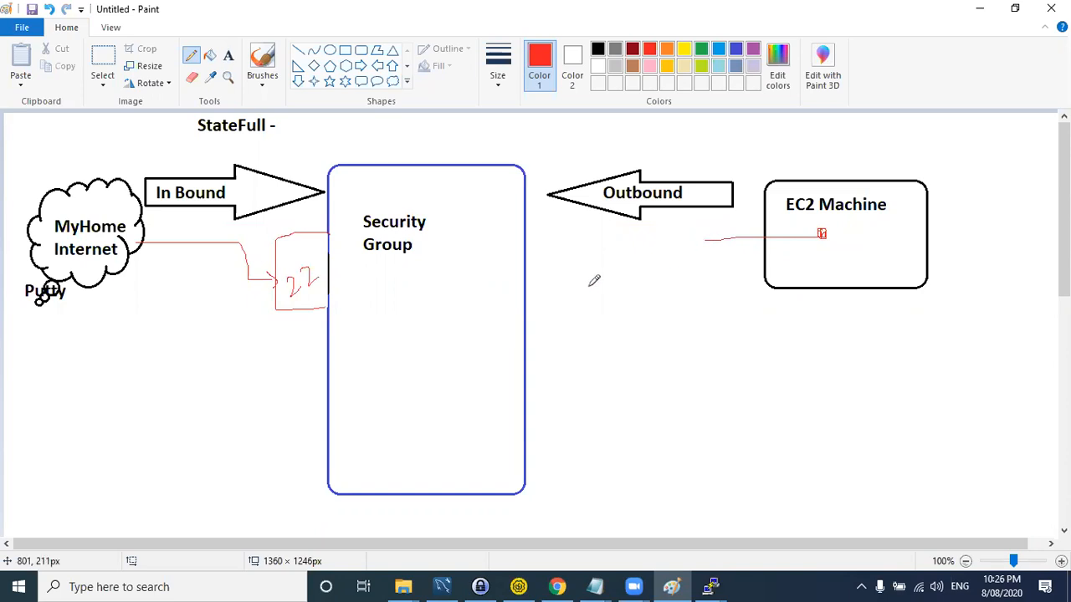
pyautogui.click(228, 56)
pyautogui.click(620, 245)
pyautogui.write('ping www.google.com')
pyautogui.hotkey('alt', 'Tab')
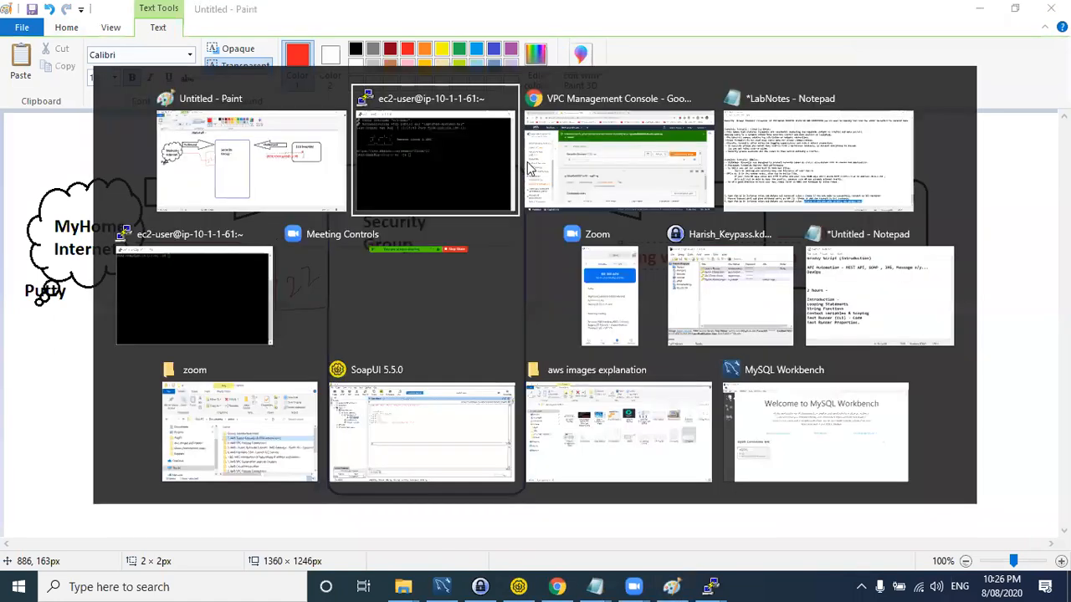
pyautogui.write('sudo su ')
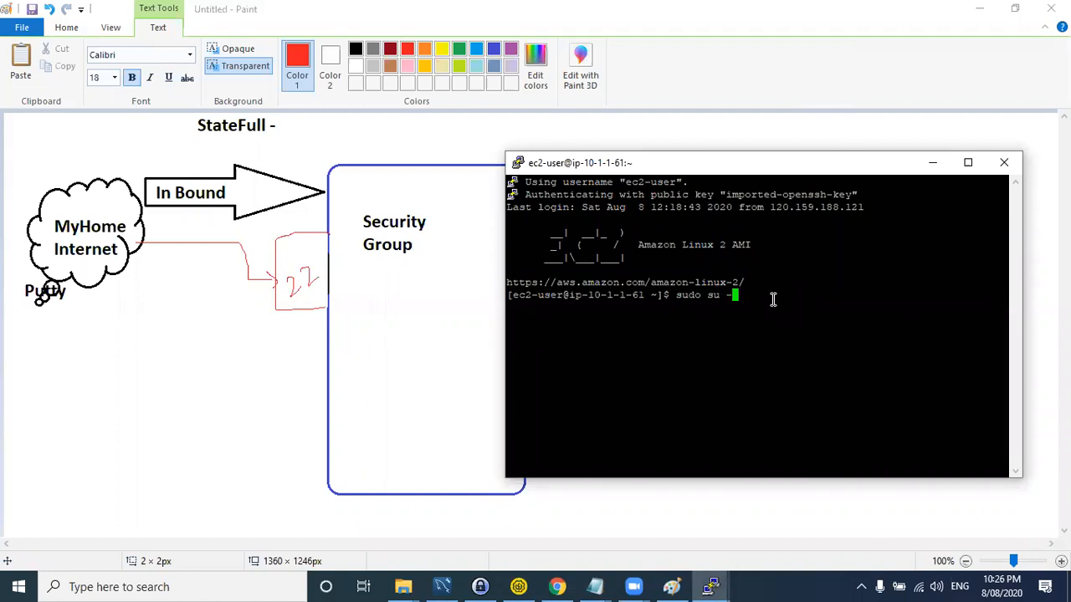
pyautogui.write('-')
pyautogui.press('Return')
pyautogui.write('ping www.google.com')
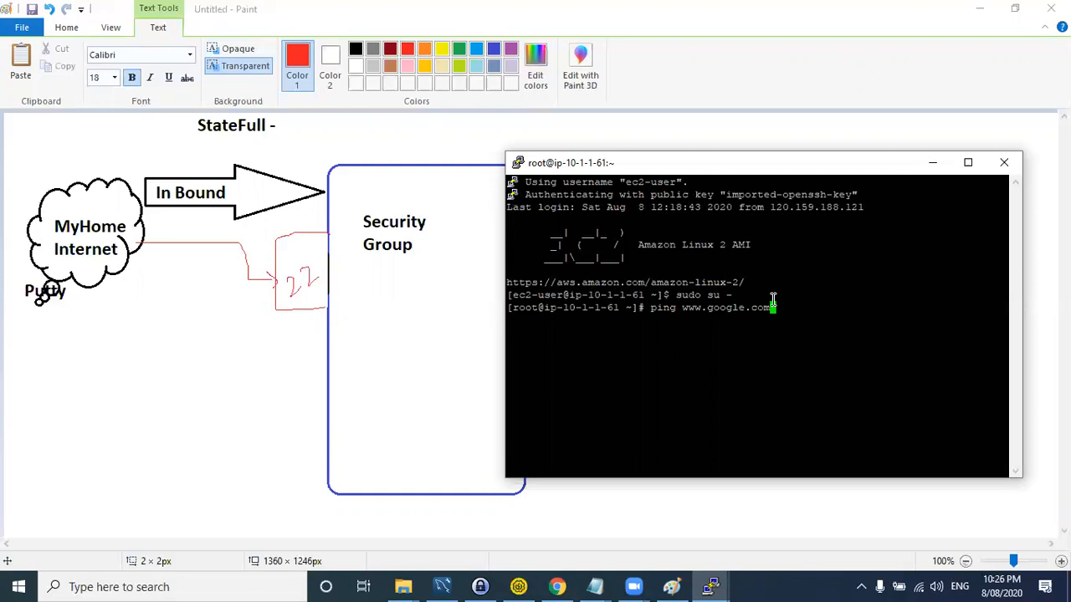
pyautogui.press('Return')
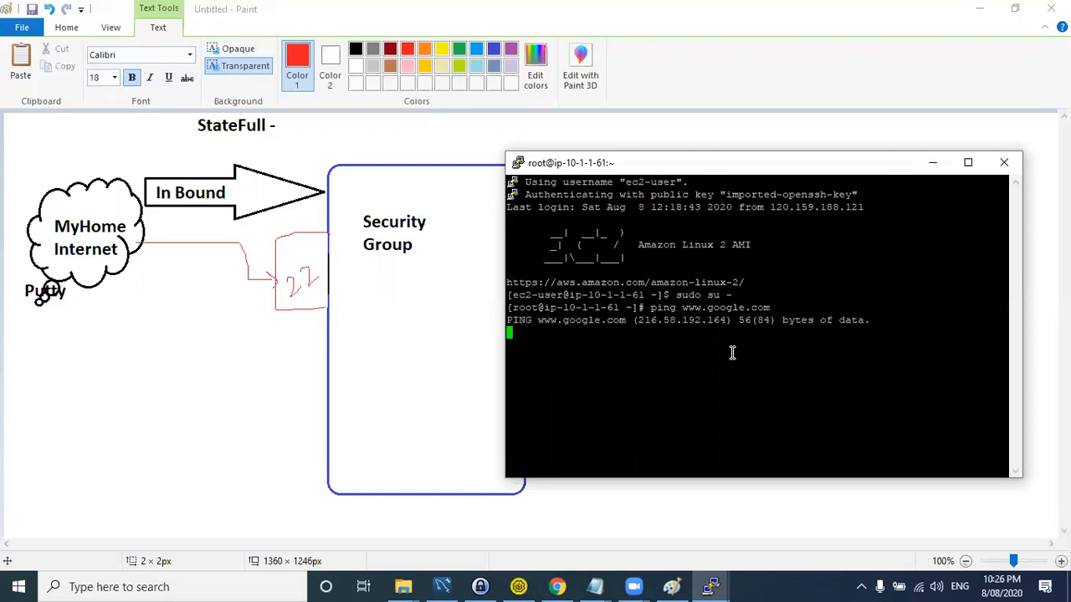
pyautogui.moveTo(889, 321); pyautogui.dragTo(517, 319)
pyautogui.click(588, 369)
# - Switch to the VPC console and add a new outbound rule to the aug01-sg security group
pyautogui.hotkey('alt', 'Tab')
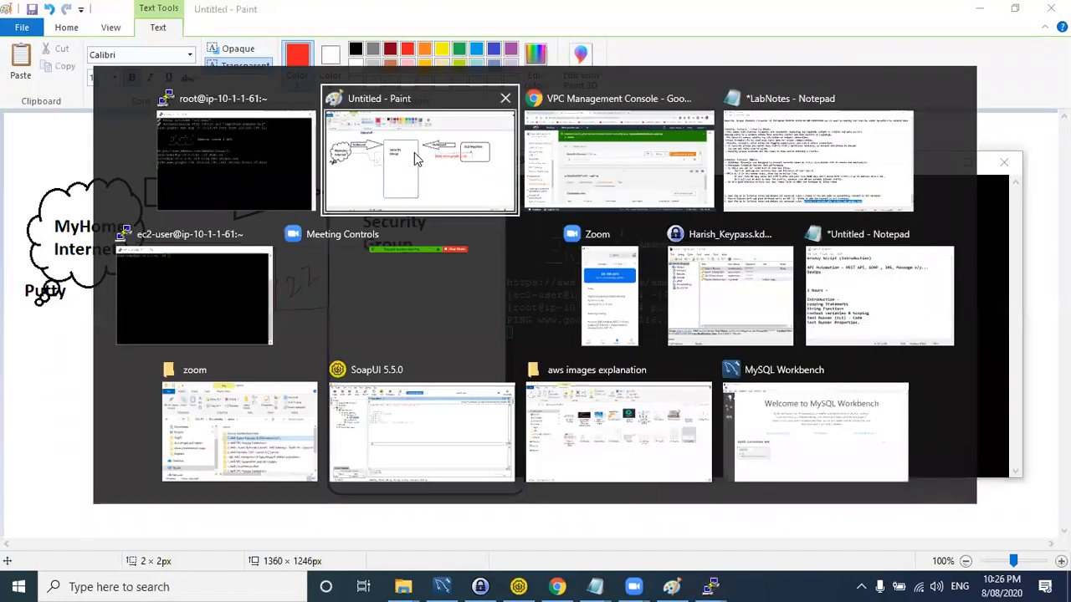
pyautogui.click(627, 150)
pyautogui.scroll(-3, 422, 402)
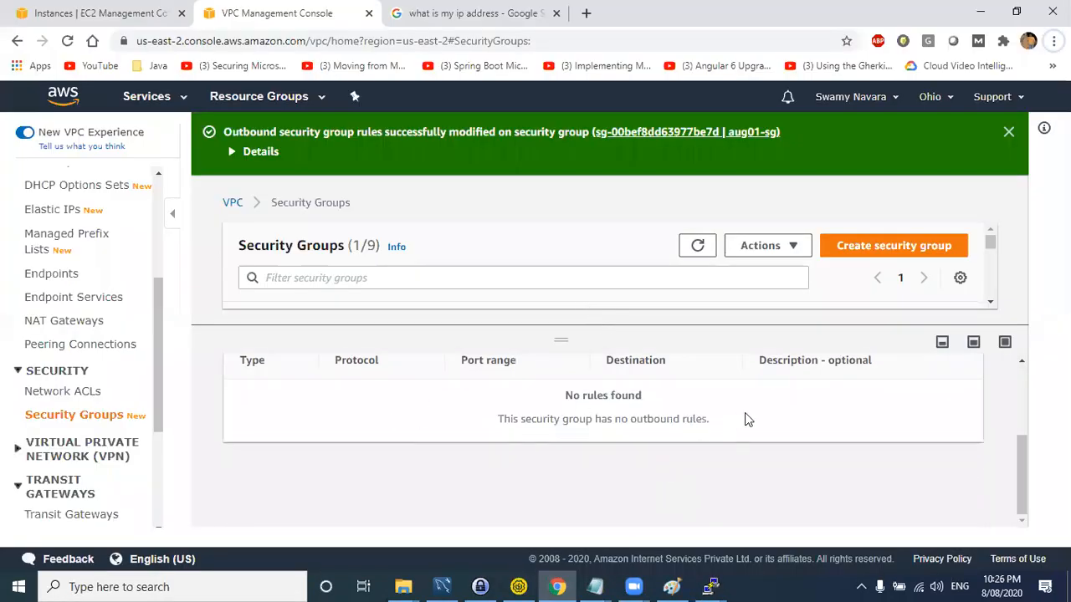
pyautogui.scroll(3, 748, 419)
pyautogui.click(912, 471)
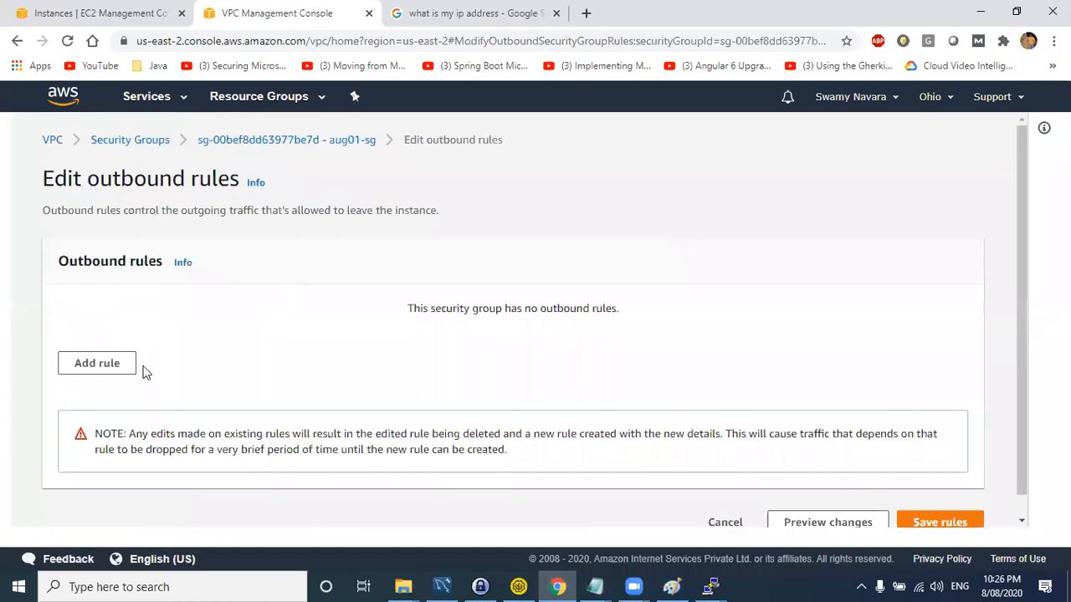
pyautogui.click(97, 366)
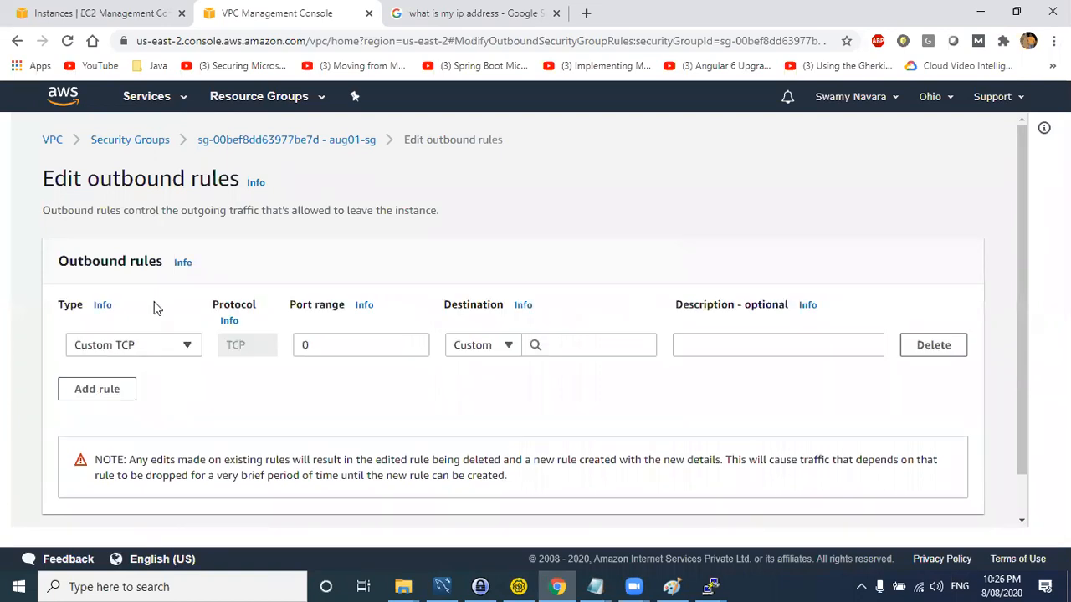
# - Set the new outbound rule's type to Custom ICMP - IPv4 and open its destination choices
pyautogui.click(151, 344)
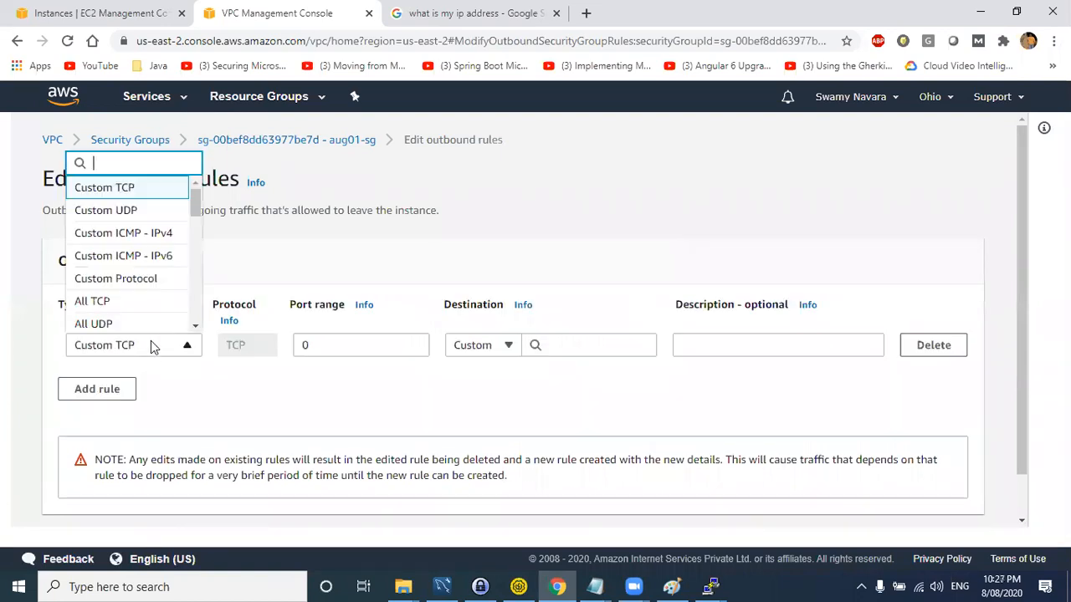
pyautogui.click(134, 238)
pyautogui.click(514, 349)
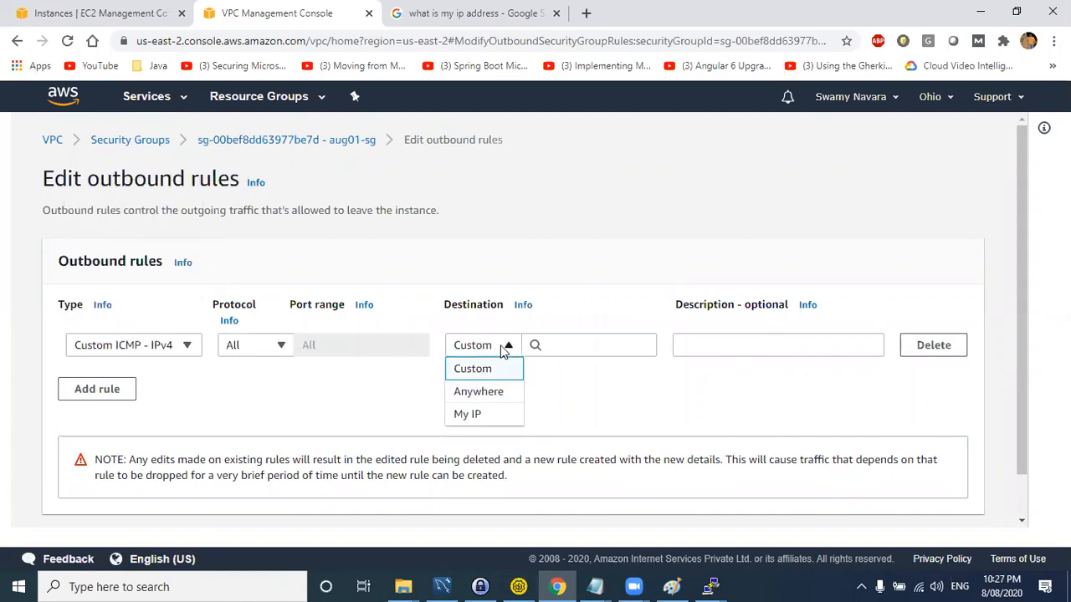
# - Change the new outbound rule's type to All ICMP - IPv4
pyautogui.click(152, 352)
pyautogui.scroll(-2, 157, 324)
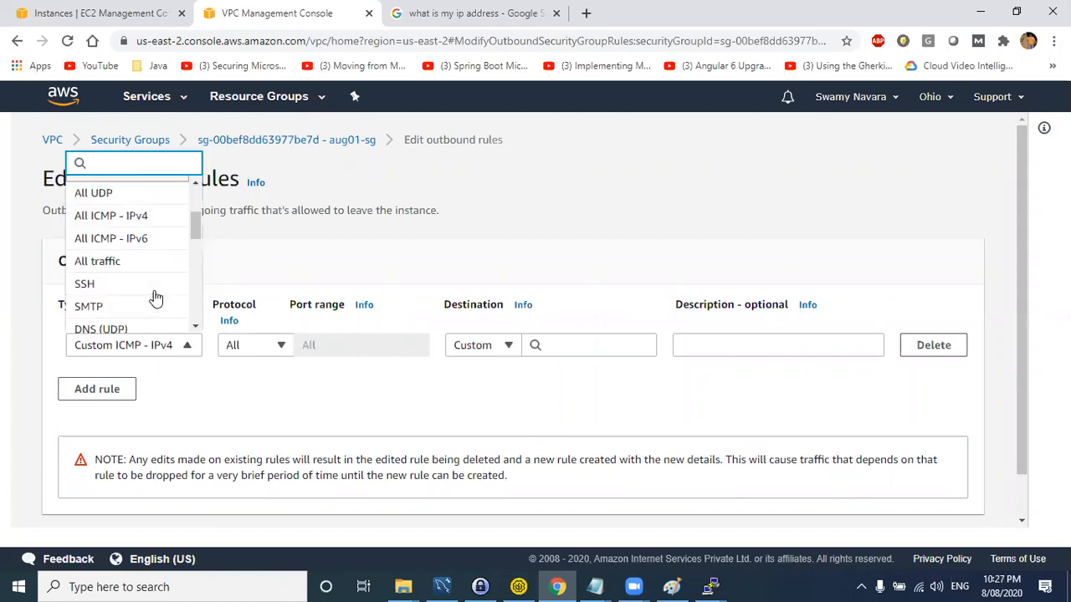
pyautogui.scroll(-3, 153, 297)
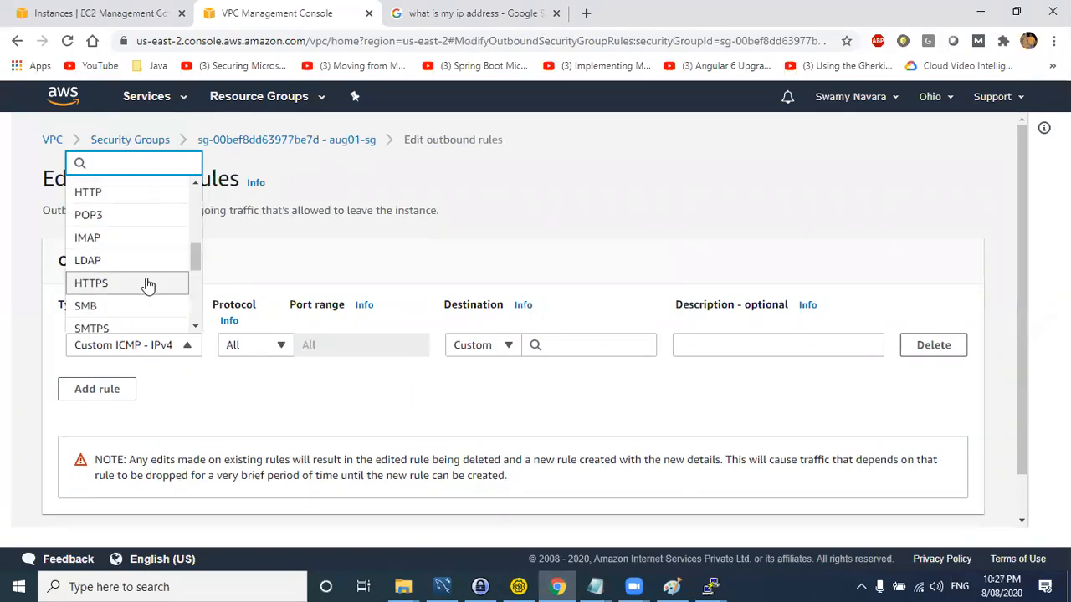
pyautogui.write('icmp')
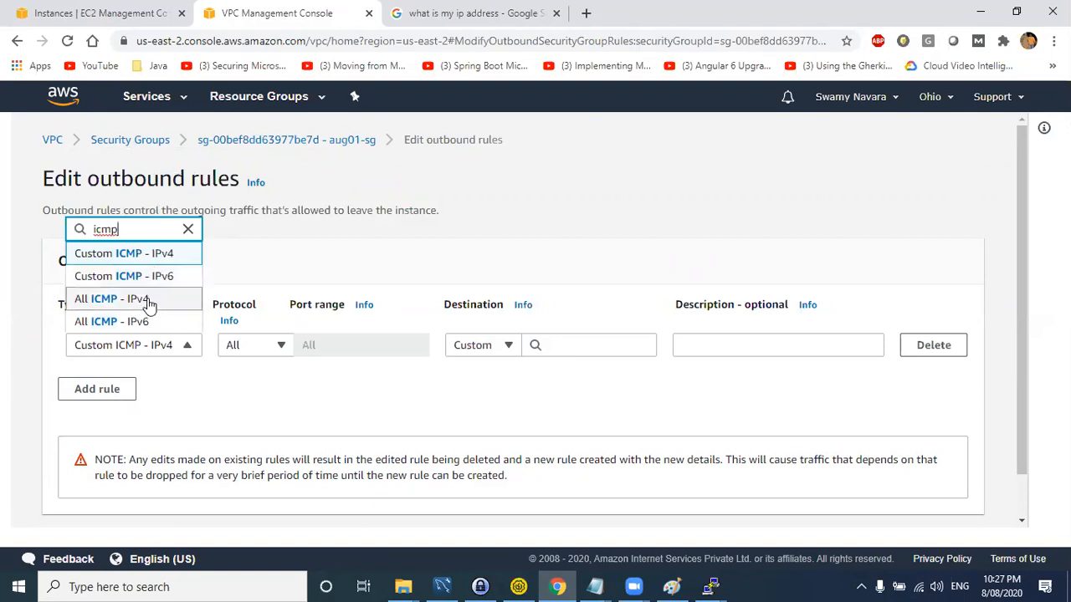
pyautogui.scroll(-1, 149, 303)
pyautogui.click(143, 256)
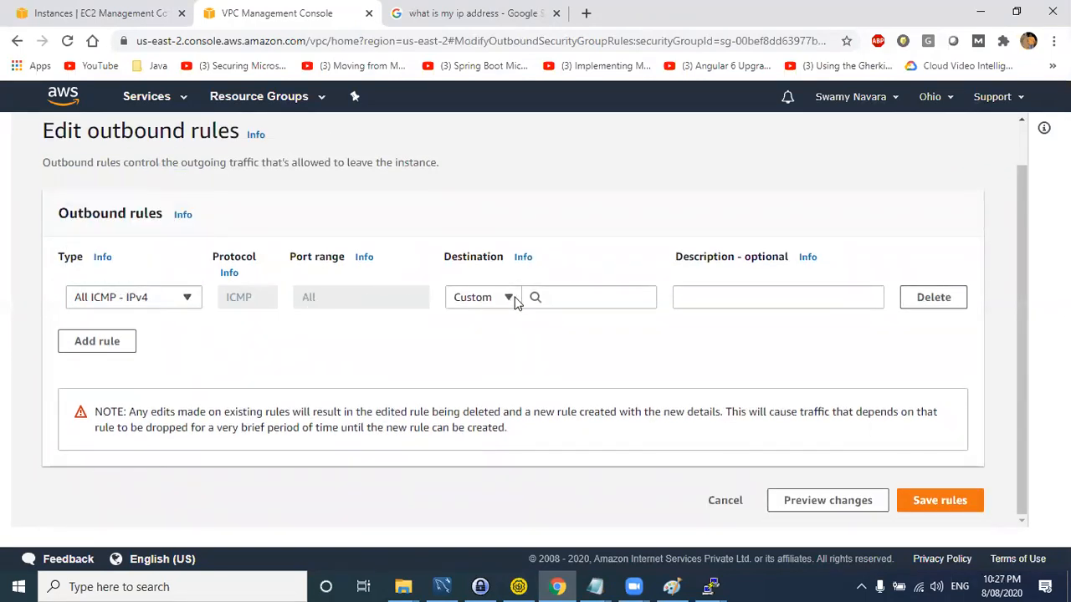
# - Set the outbound rule's destination to Anywhere, save the rules, and check the running ping in the PuTTY session
pyautogui.click(494, 299)
pyautogui.click(489, 346)
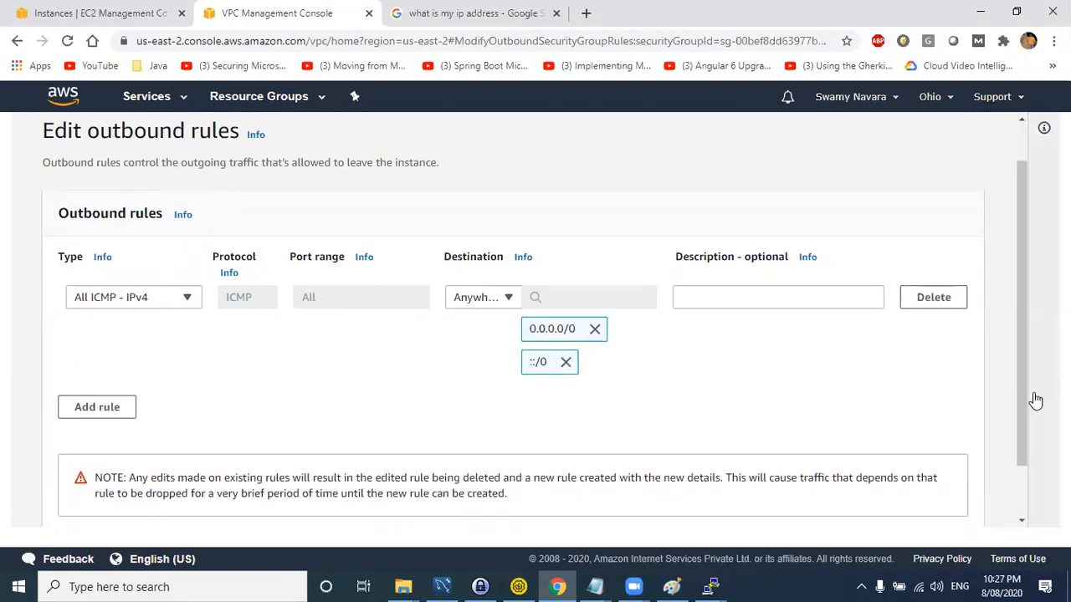
pyautogui.scroll(-1, 965, 494)
pyautogui.click(964, 493)
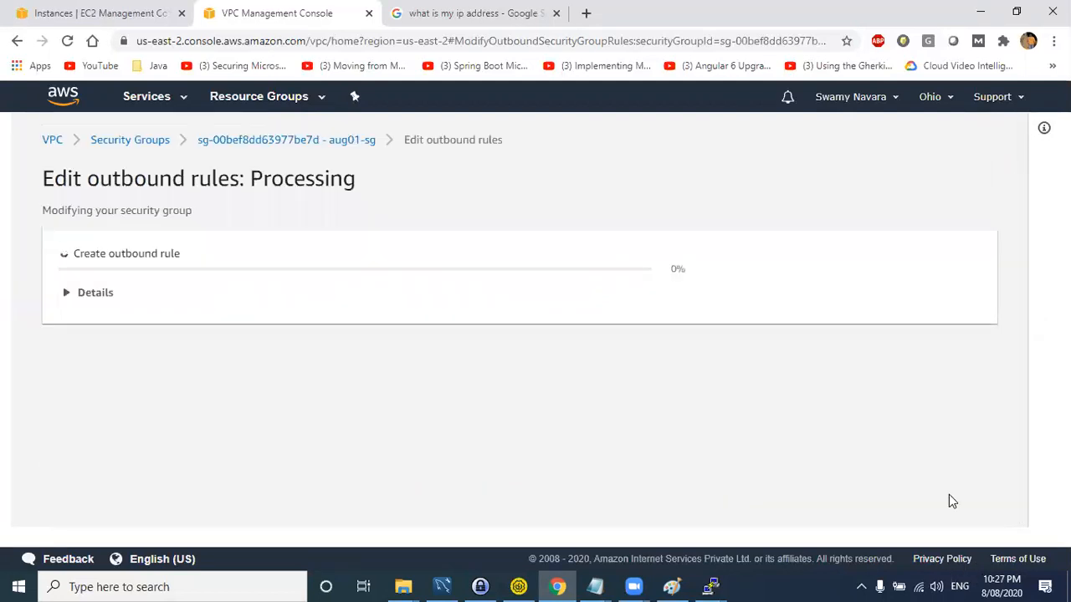
pyautogui.hotkey('alt', 'Tab')
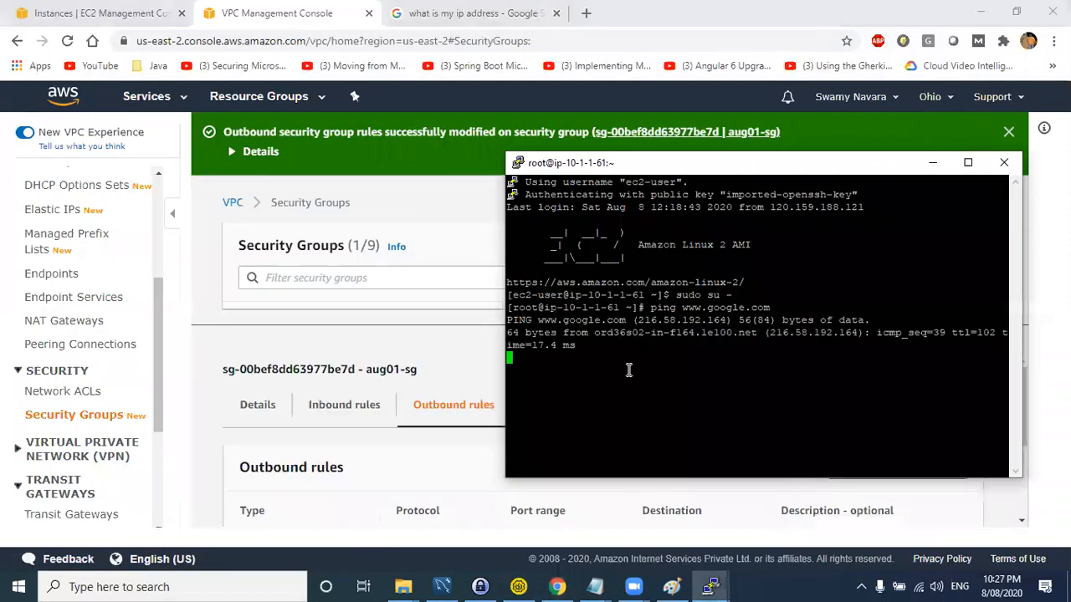
pyautogui.moveTo(555, 301); pyautogui.dragTo(563, 369)
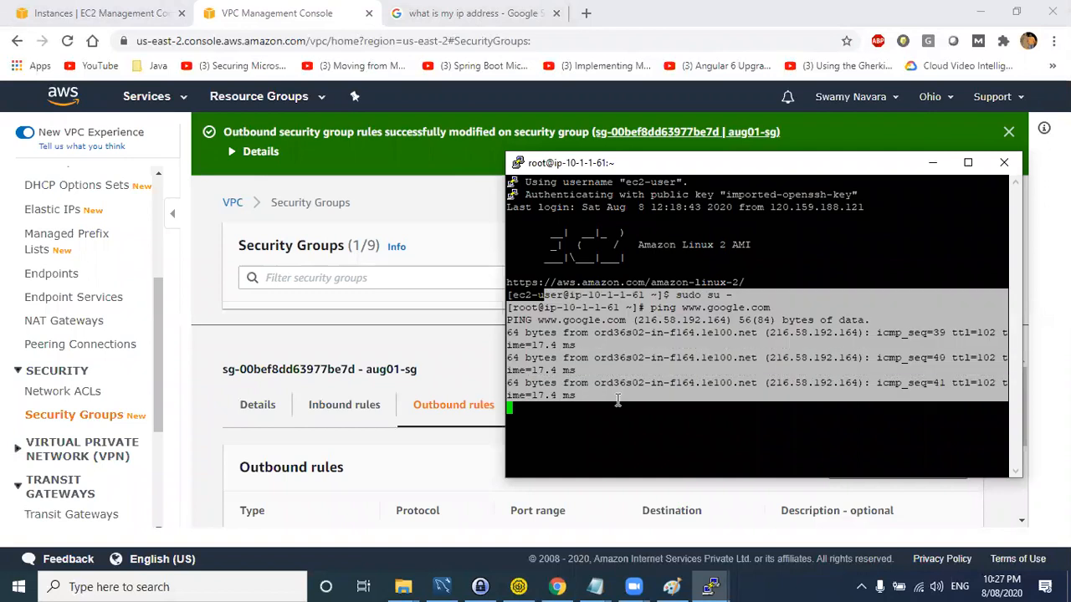
# - In Paint, undo the ping label and its line, and draw a red rounded rectangle on the Security Group box's outbound edge
pyautogui.hotkey('alt', 'Tab')
pyautogui.hotkey('alt', 'Tab')
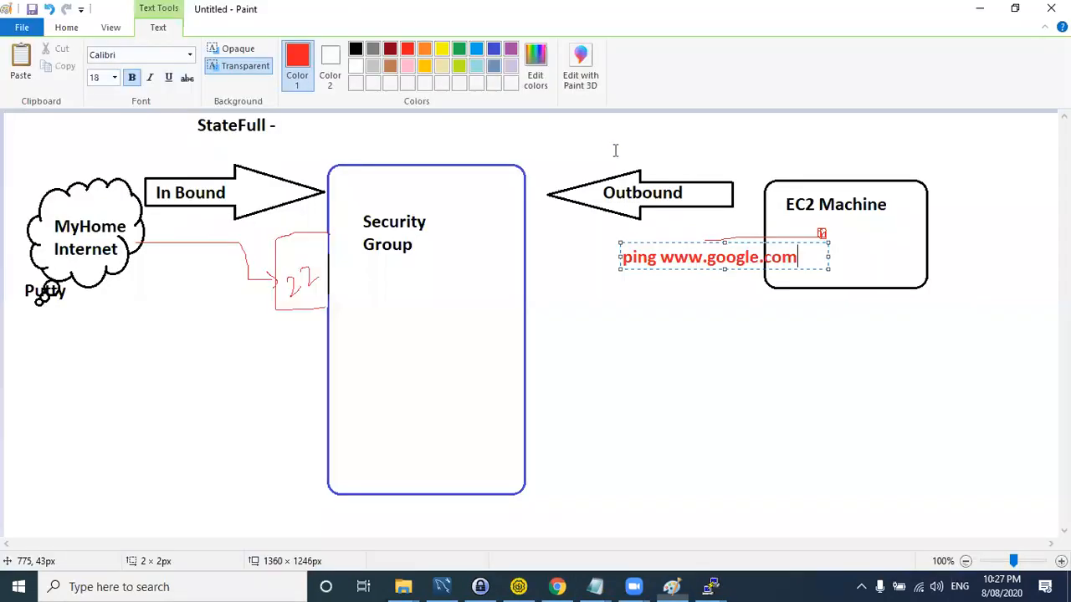
pyautogui.hotkey('ctrl', 'z')
pyautogui.hotkey('ctrl', 'z')
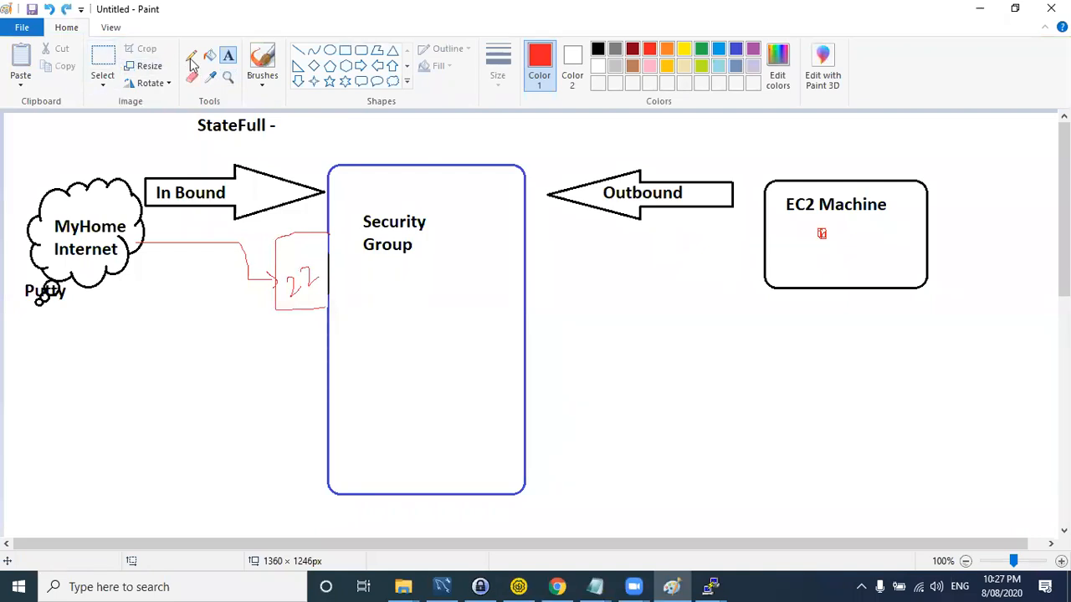
pyautogui.click(360, 51)
pyautogui.moveTo(525, 235); pyautogui.dragTo(581, 294)
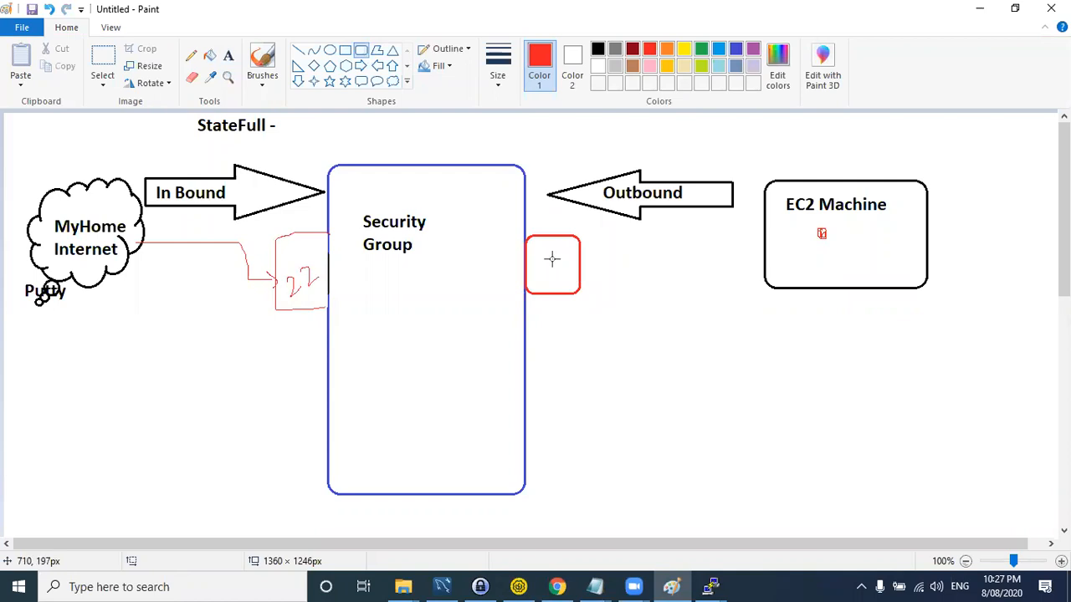
# - Switch to the VPC console and review the saved outbound rules of aug01-sg, including the 0.0.0.0/0 destination, against the Paint diagram
pyautogui.hotkey('alt', 'Tab')
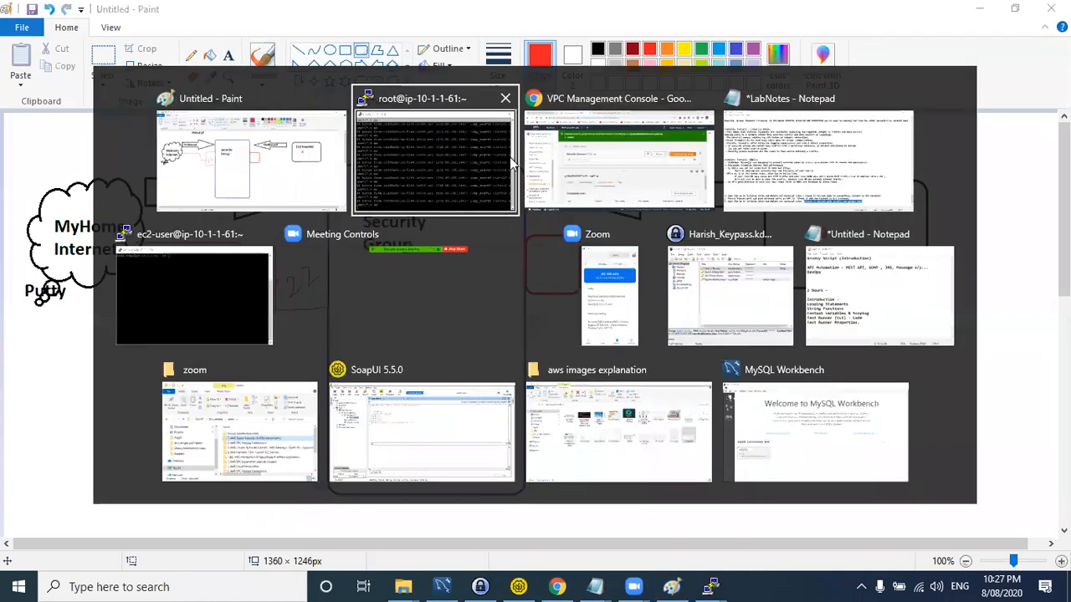
pyautogui.click(615, 156)
pyautogui.scroll(-3, 585, 451)
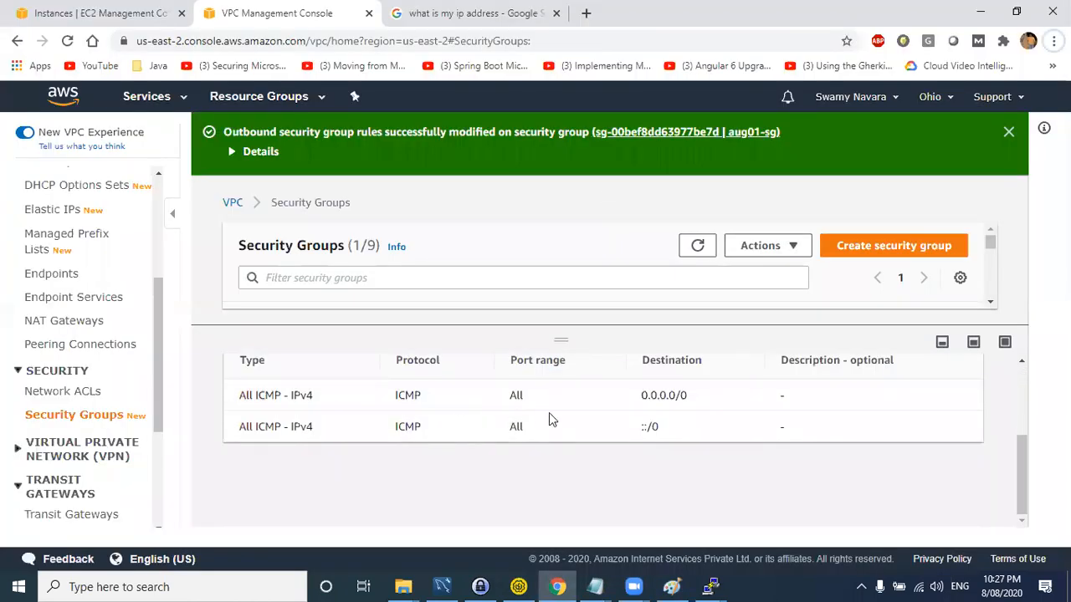
pyautogui.moveTo(686, 399); pyautogui.dragTo(421, 409)
pyautogui.moveTo(701, 405); pyautogui.dragTo(634, 399)
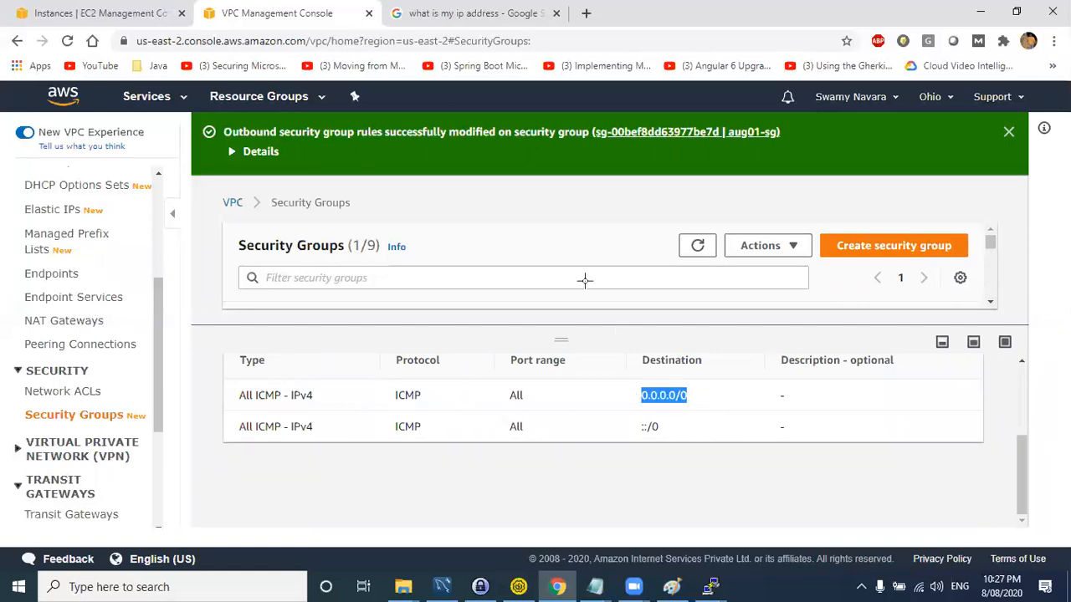
pyautogui.hotkey('alt', 'Tab')
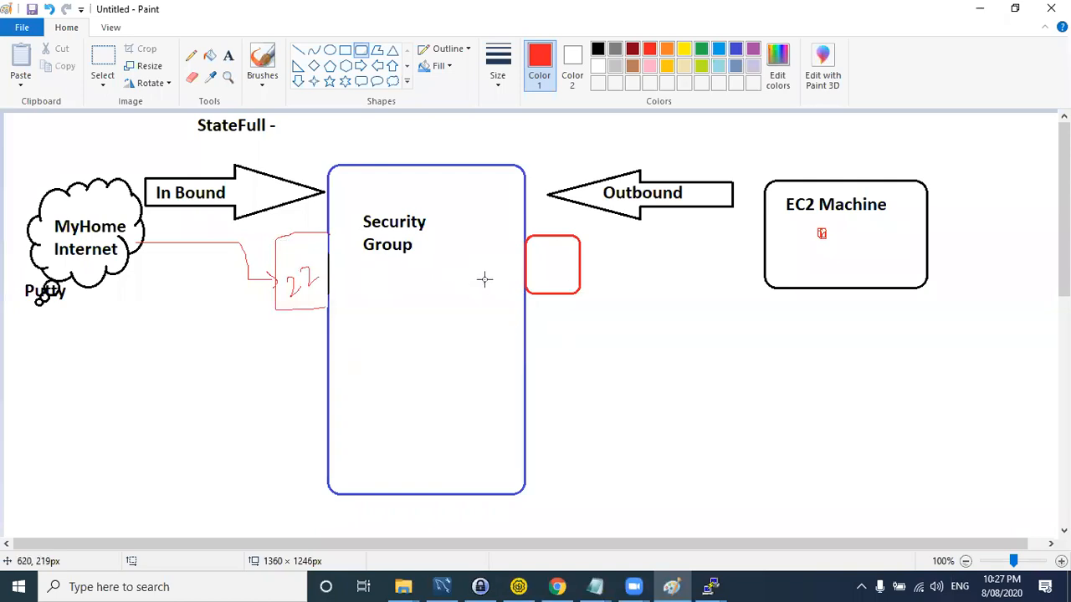
pyautogui.hotkey('alt', 'Tab')
pyautogui.click(473, 162)
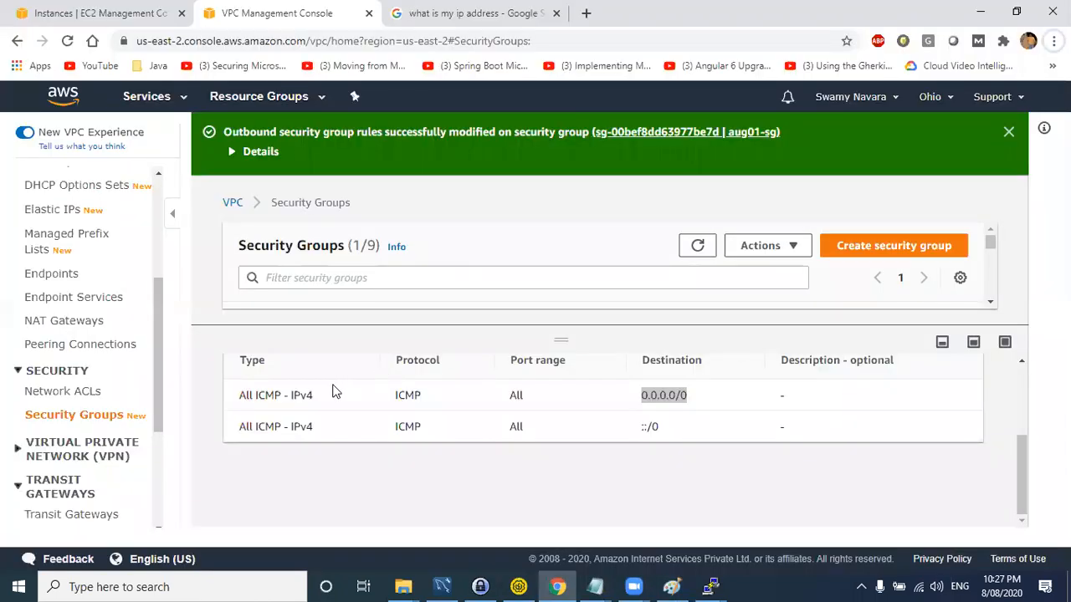
# - Return to the Security Groups list and open the inbound rules of aug01-sg for editing
pyautogui.click(82, 399)
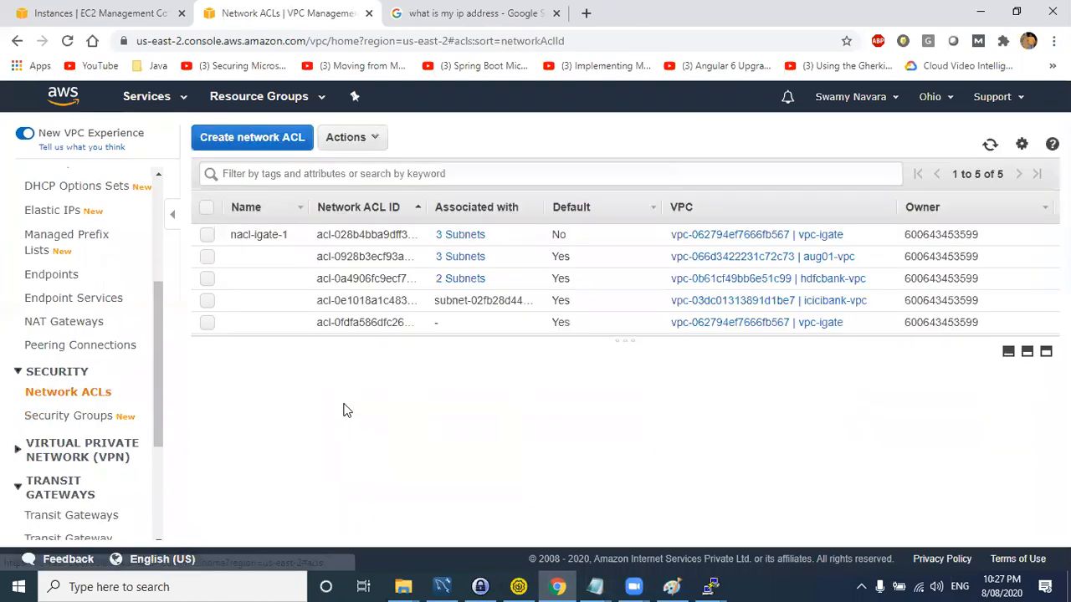
pyautogui.click(112, 421)
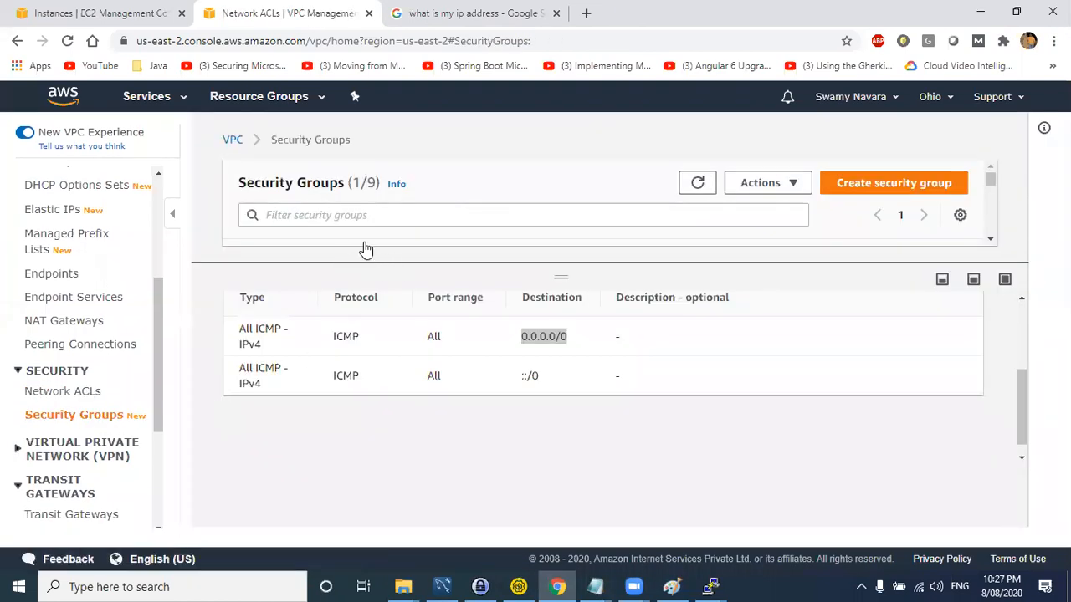
pyautogui.moveTo(553, 273); pyautogui.dragTo(553, 382)
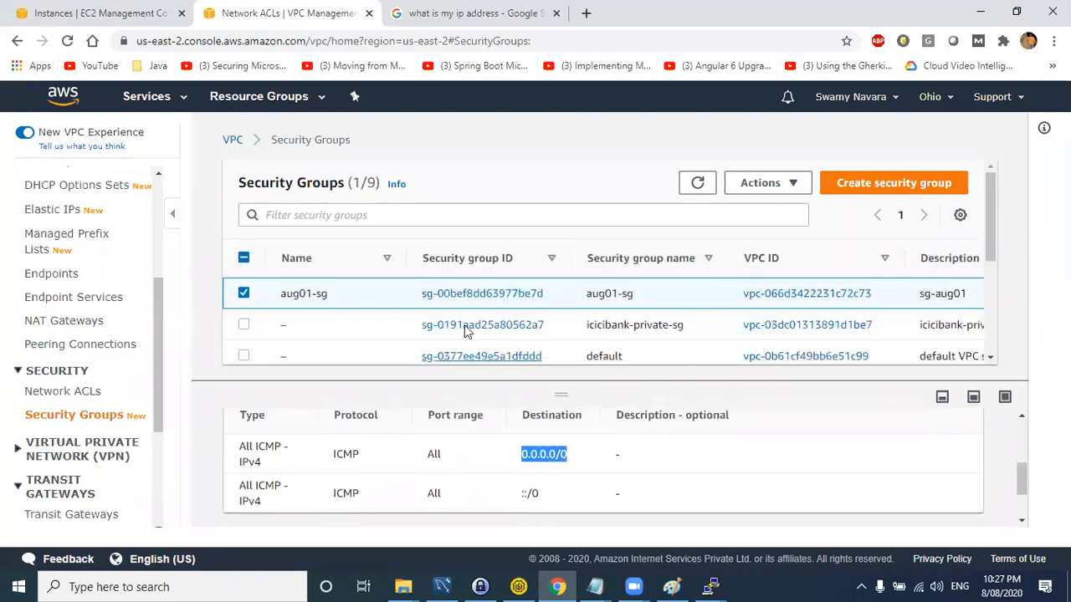
pyautogui.scroll(5, 489, 435)
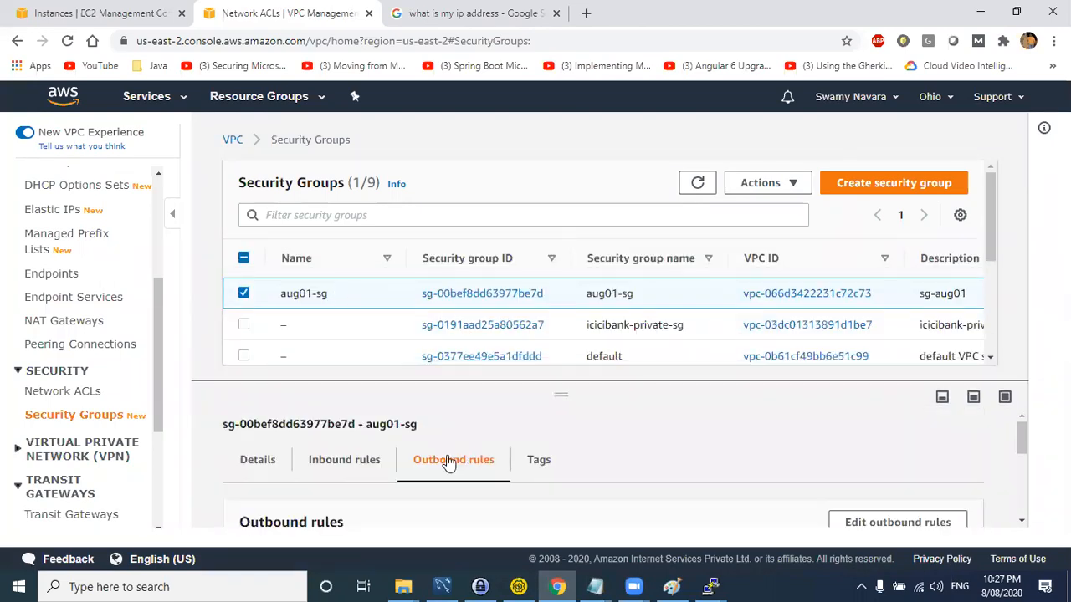
pyautogui.click(325, 464)
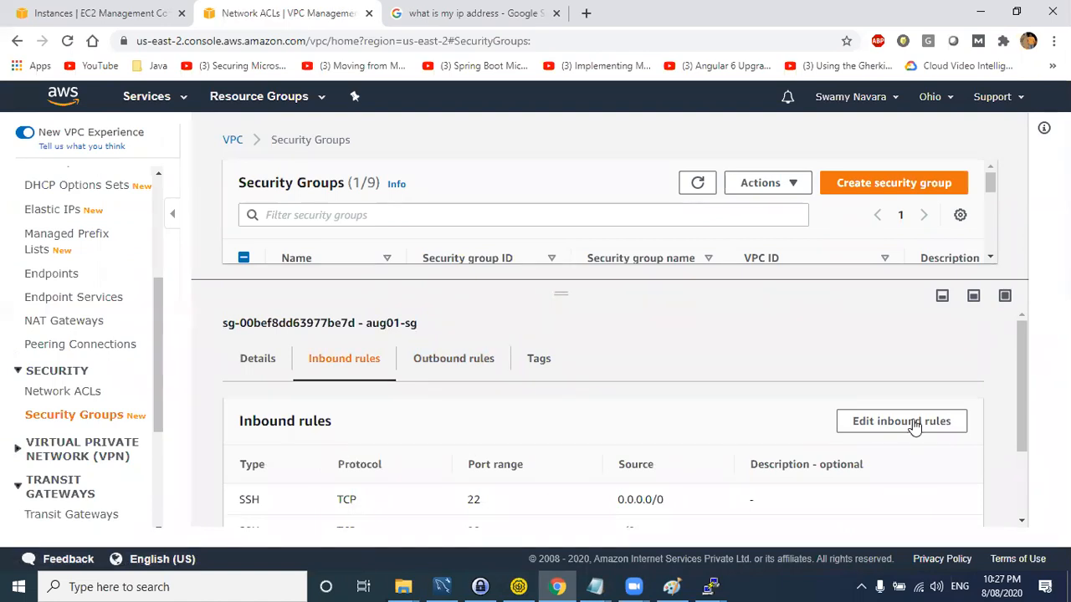
pyautogui.click(914, 426)
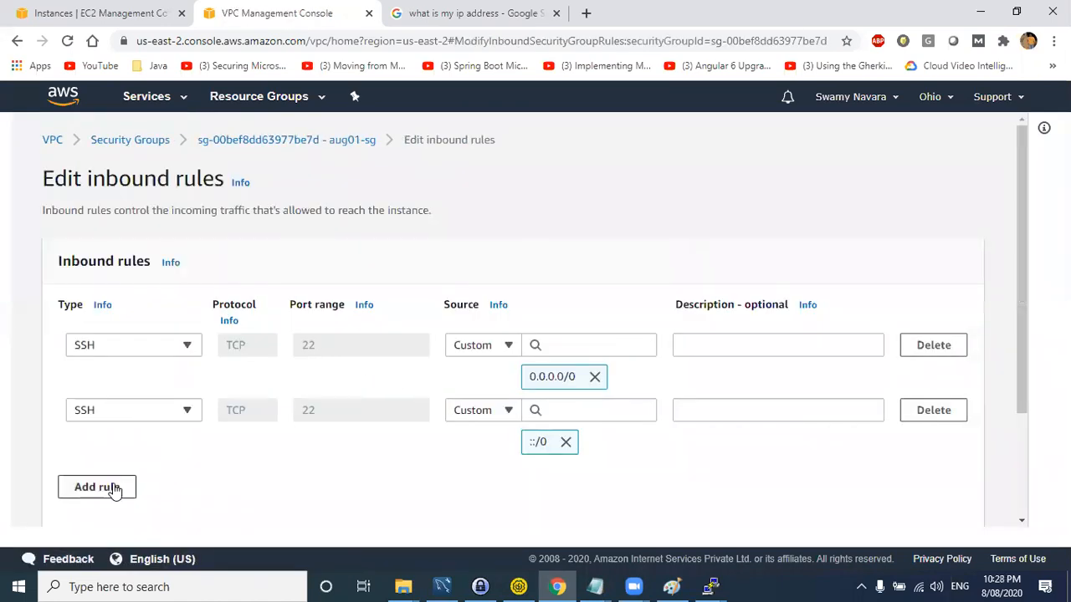
# - Add an inbound rule of type HTTP with its source set to Anywhere
pyautogui.click(117, 492)
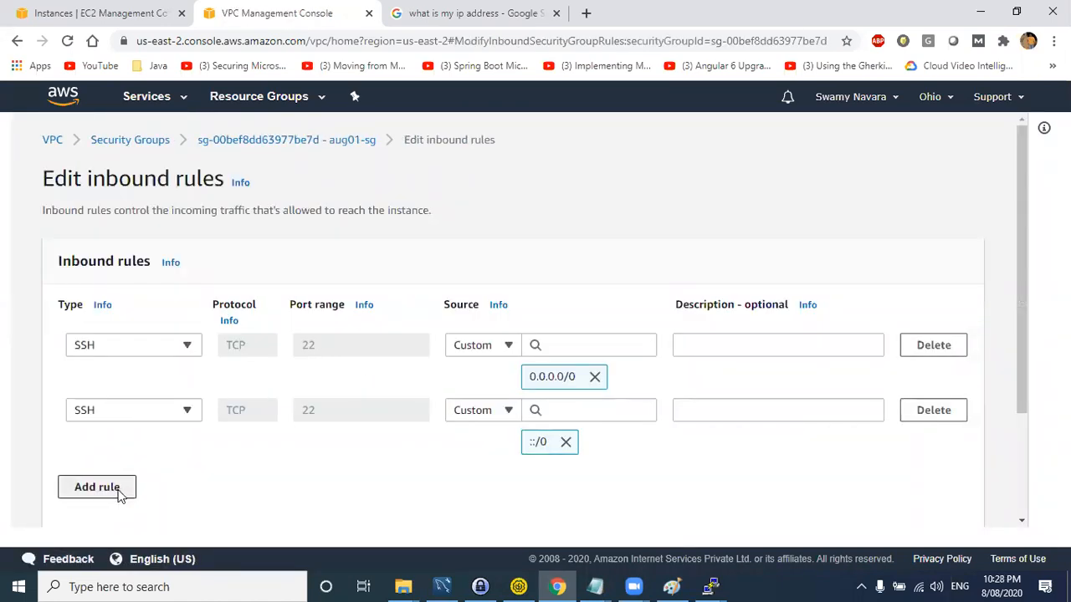
pyautogui.click(138, 484)
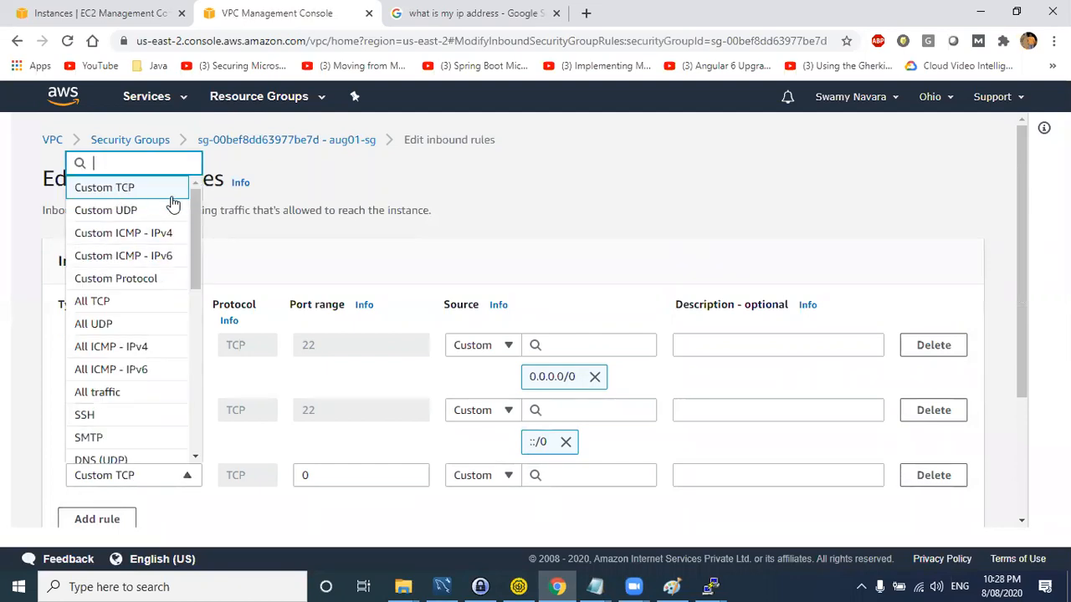
pyautogui.write('htt')
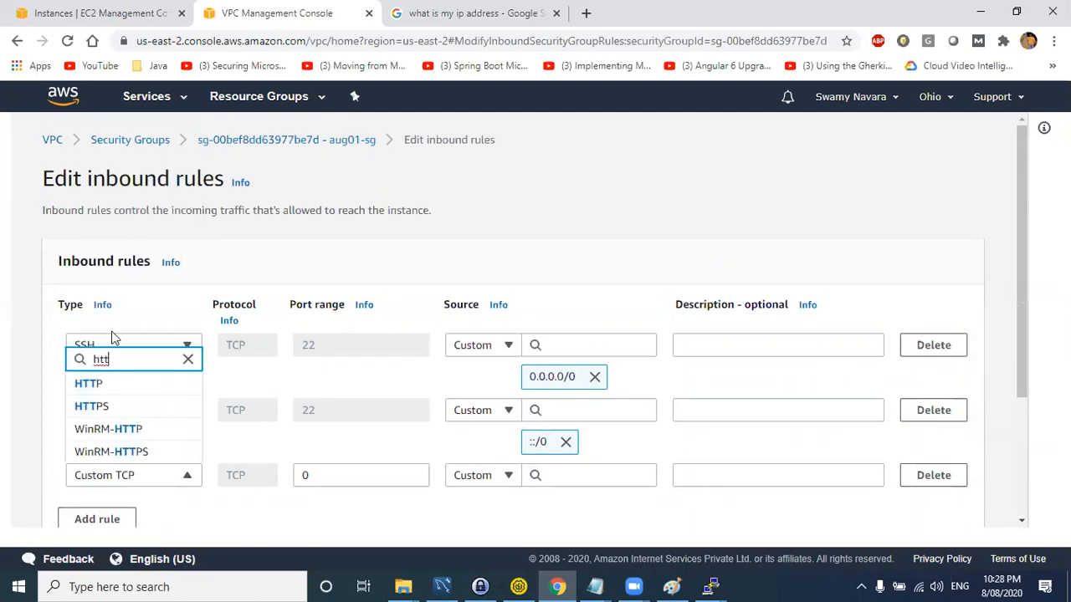
pyautogui.click(108, 382)
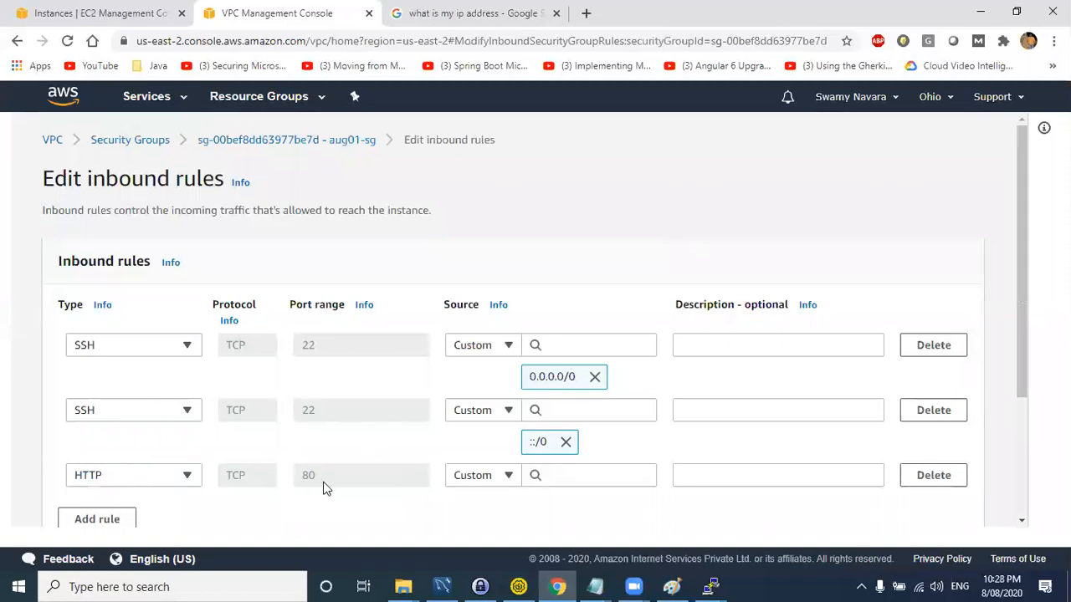
pyautogui.click(480, 473)
pyautogui.click(480, 429)
pyautogui.scroll(-2, 550, 403)
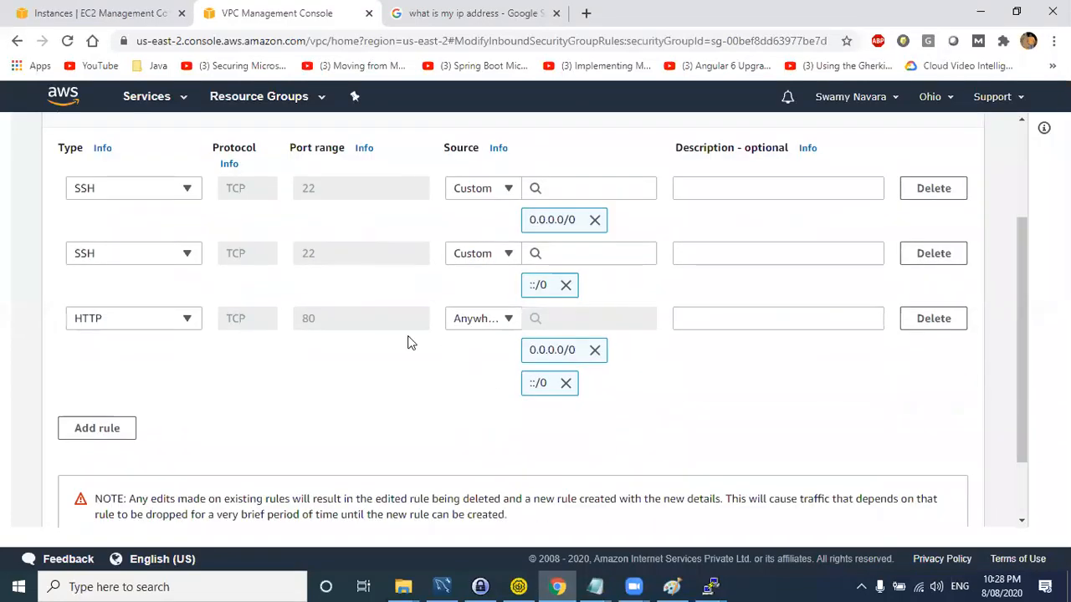
# - Add an inbound rule of type HTTPS with its source set to Anywhere
pyautogui.click(104, 427)
pyautogui.click(120, 384)
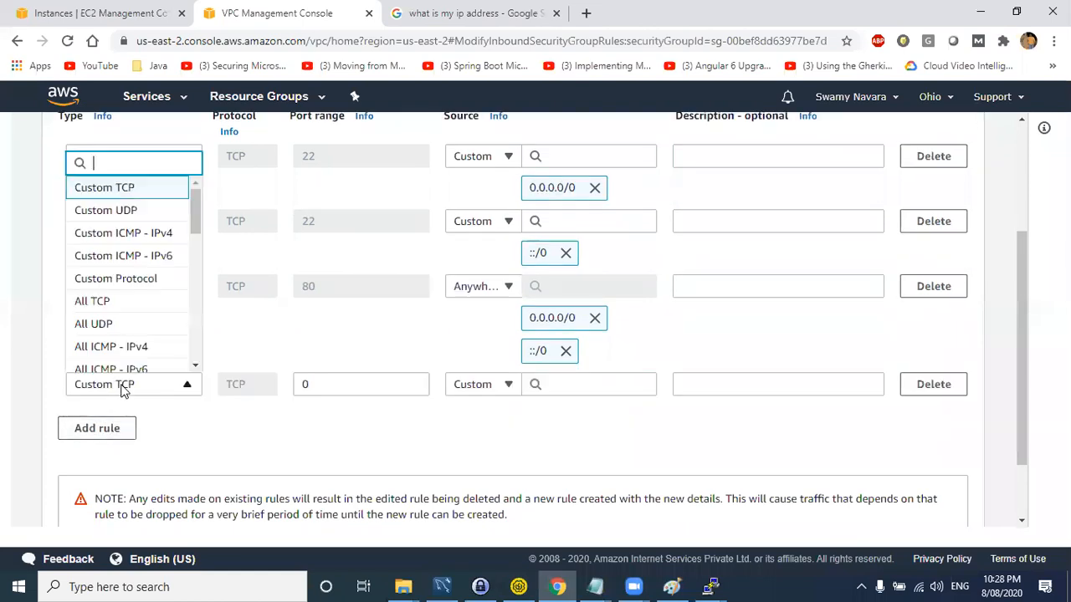
pyautogui.write('https')
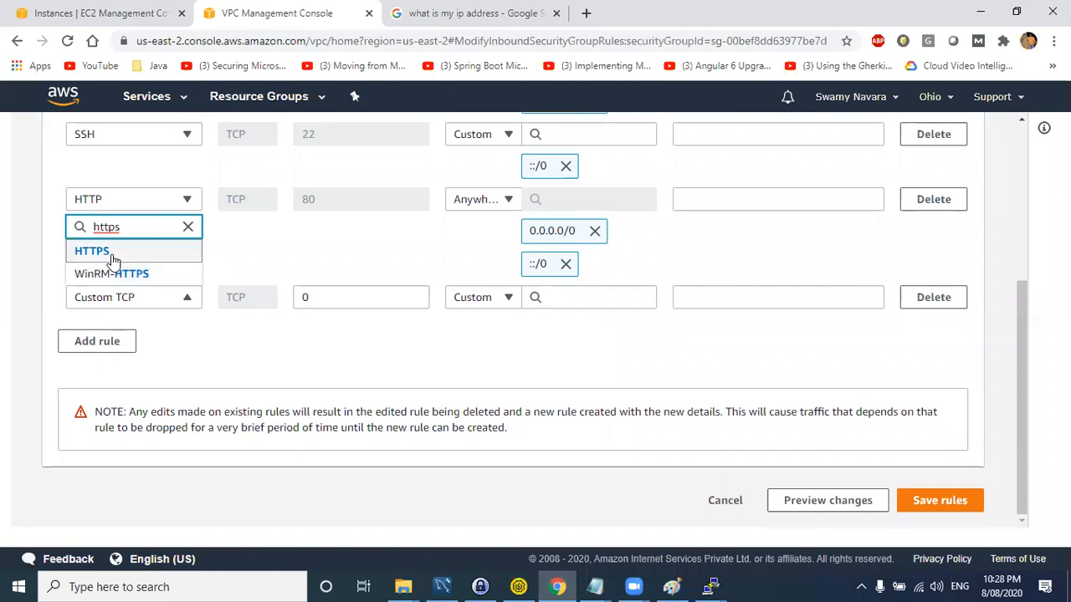
pyautogui.click(106, 251)
pyautogui.click(483, 299)
pyautogui.click(484, 342)
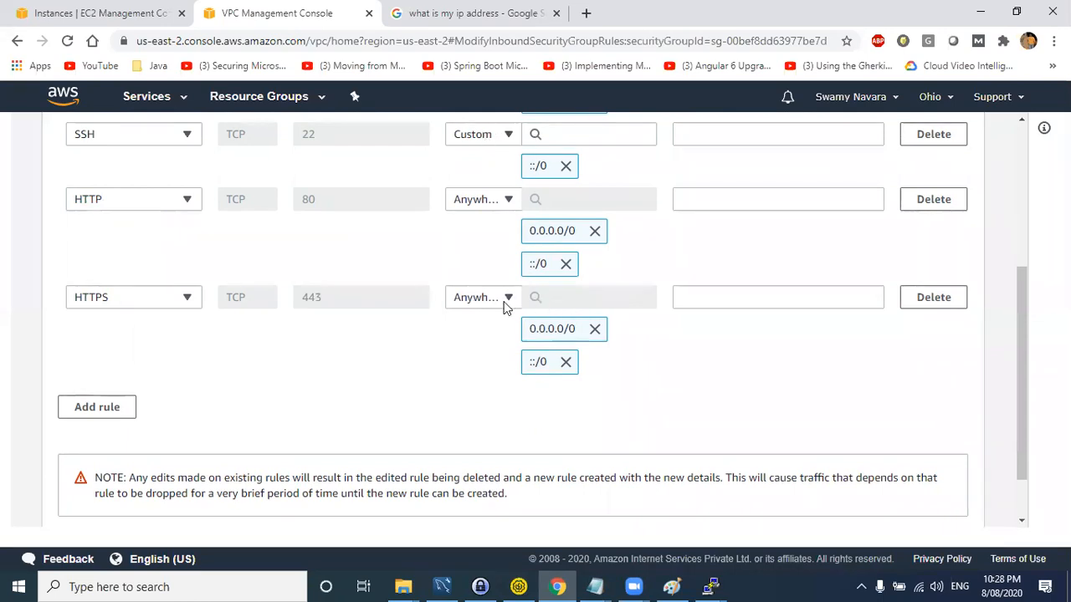
pyautogui.scroll(4, 313, 394)
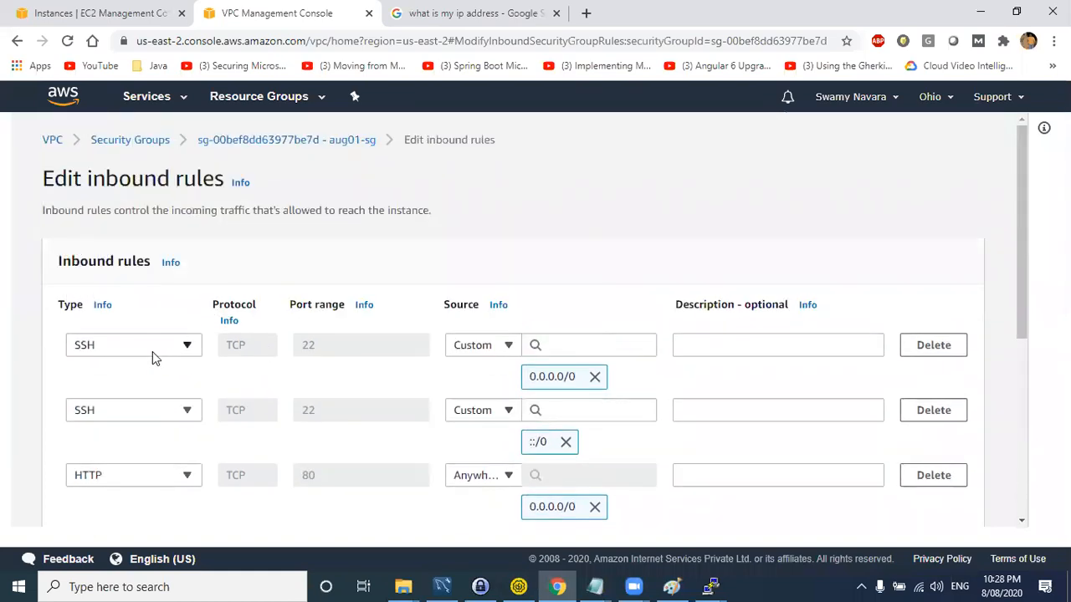
# - Switch to Paint and draw a red brush stroke between the StateFull heading and the In Bound arrow
pyautogui.hotkey('alt', 'Tab')
pyautogui.moveTo(180, 165); pyautogui.dragTo(254, 134)
pyautogui.press('Escape')
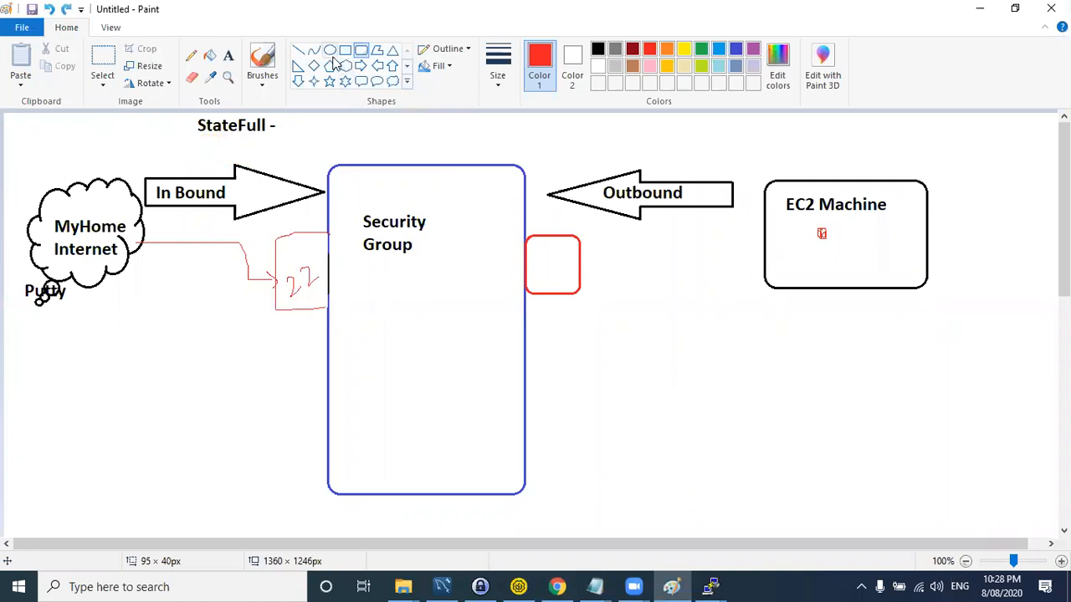
pyautogui.click(272, 76)
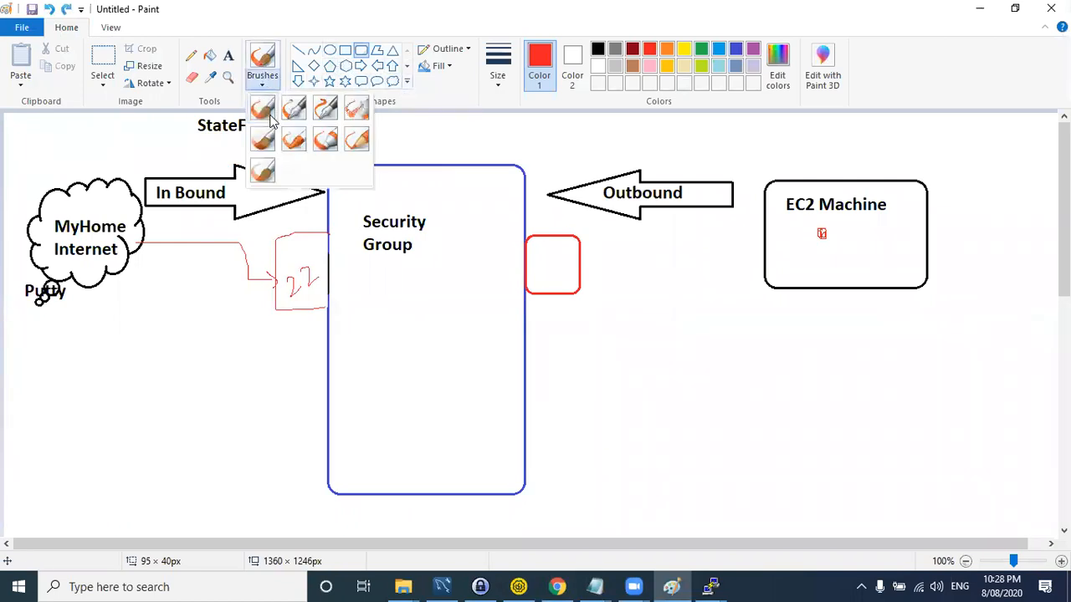
pyautogui.click(292, 105)
pyautogui.moveTo(192, 158); pyautogui.dragTo(268, 142)
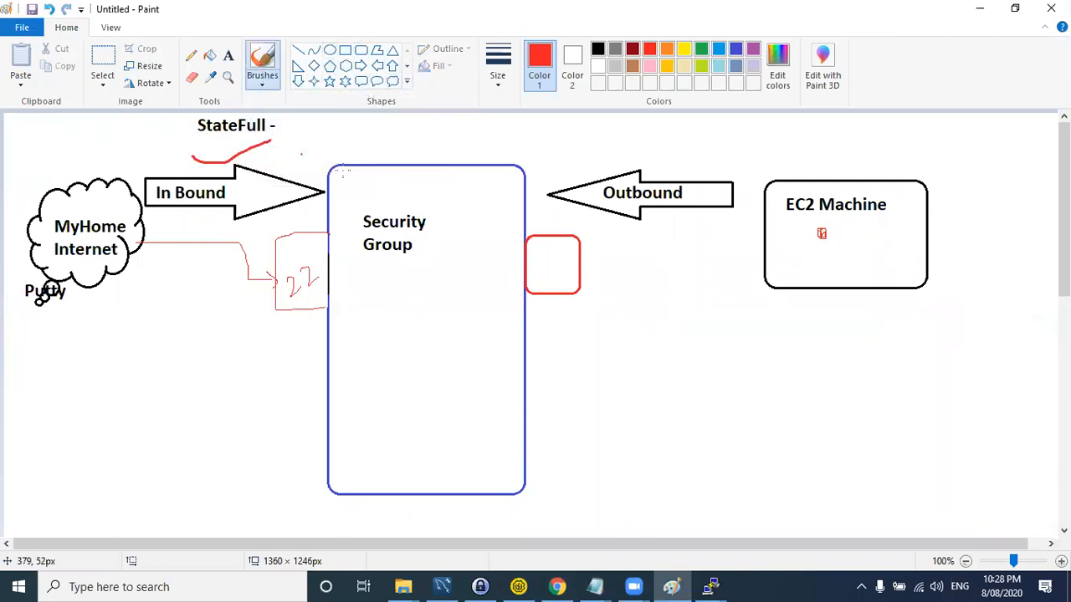
# - Draw a red tick above the Outbound arrow and an arrow from the security group box to a handwritten EC2, branching to "sec"
pyautogui.moveTo(566, 149); pyautogui.dragTo(591, 126)
pyautogui.moveTo(456, 294)
pyautogui.mouseDown()
pyautogui.moveTo(486, 350)
pyautogui.moveTo(617, 352)
pyautogui.mouseUp()
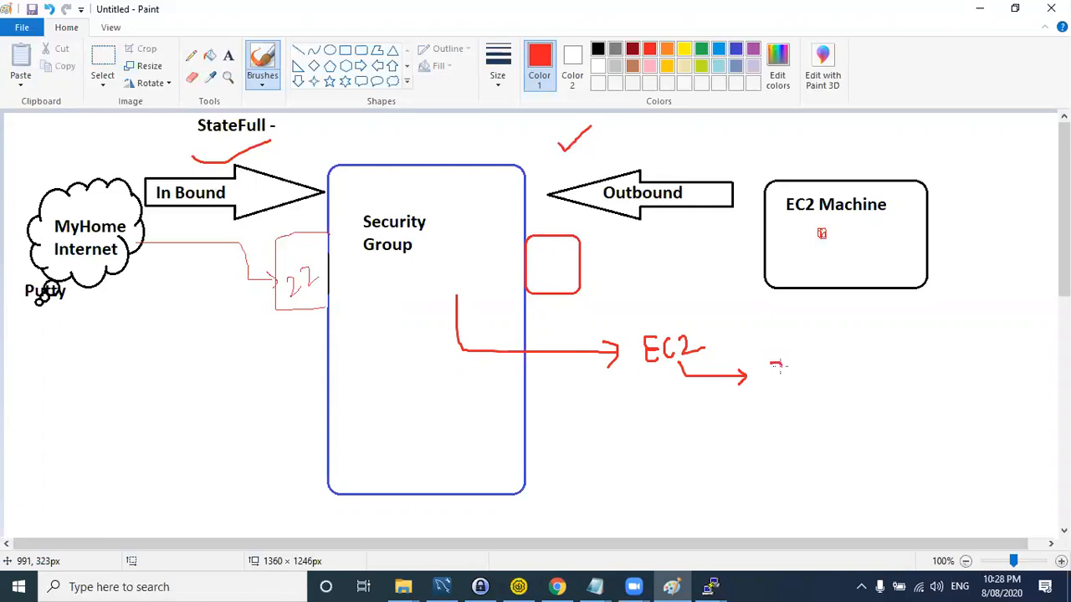
pyautogui.moveTo(776, 361)
pyautogui.mouseDown()
pyautogui.moveTo(769, 382)
pyautogui.moveTo(794, 367)
pyautogui.moveTo(793, 380)
pyautogui.mouseUp()
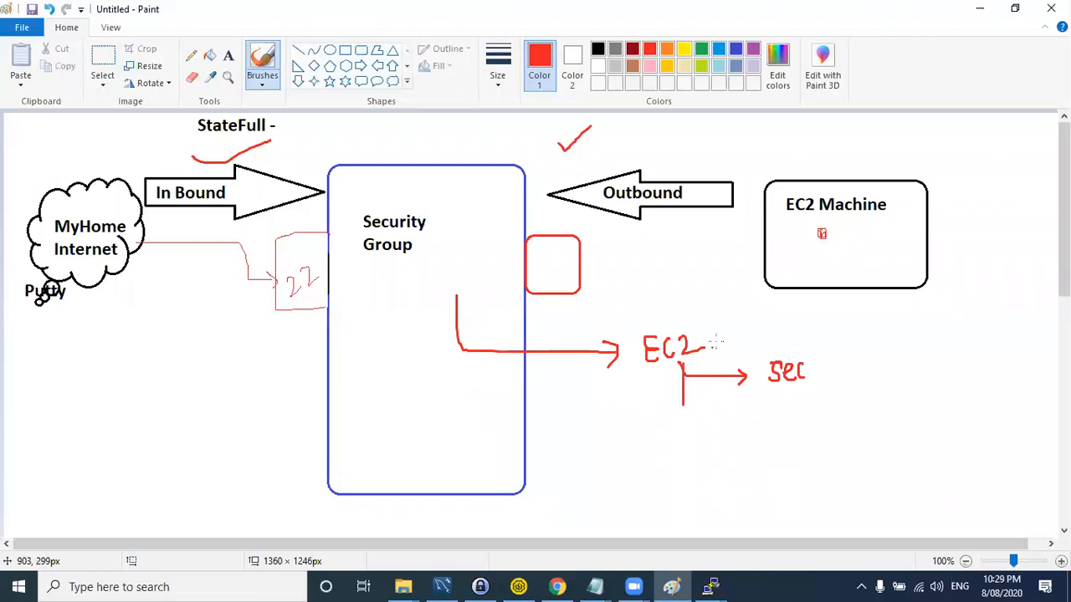
# - Switch to LabNotes in Notepad and add "SGs are applied on EC2 and NLB levels" below the Security Group definition
pyautogui.hotkey('alt', 'Tab')
pyautogui.hotkey('alt', 'Tab')
pyautogui.hotkey('alt', 'Tab')
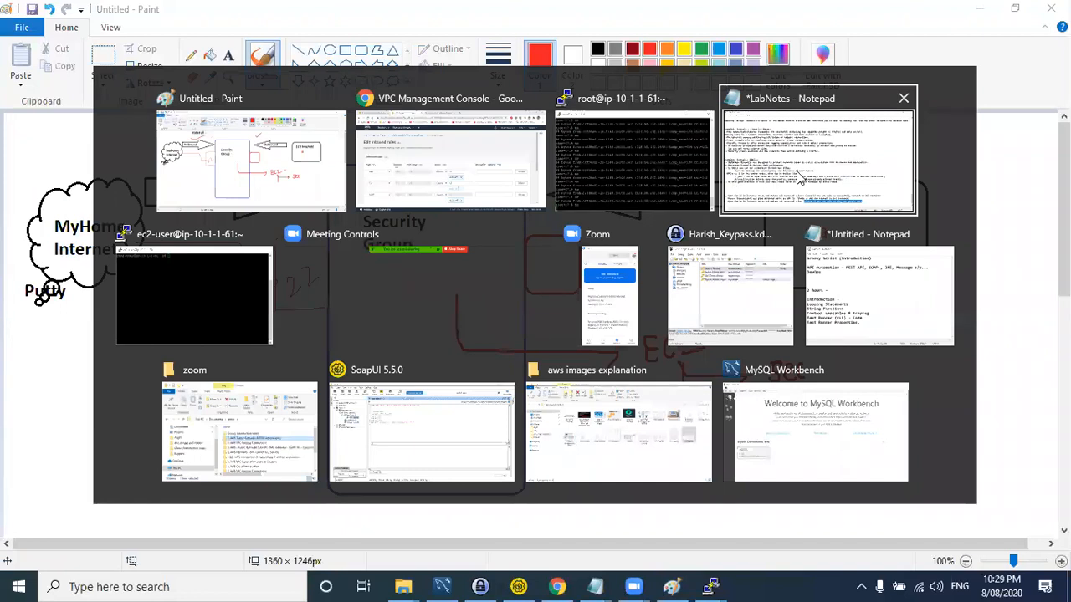
pyautogui.scroll(4, 185, 279)
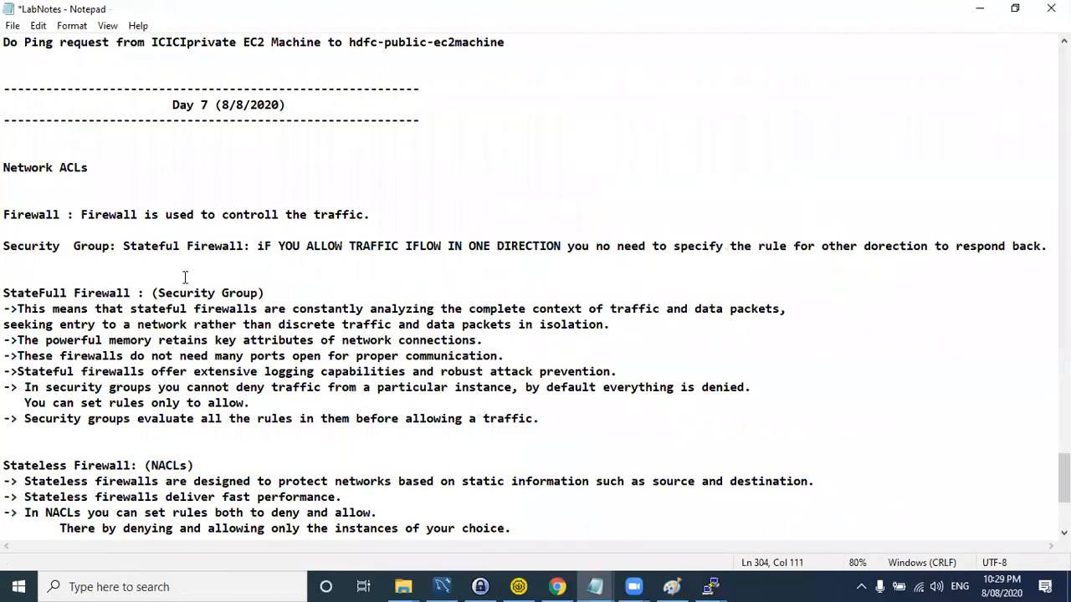
pyautogui.click(58, 261)
pyautogui.write('SGs are allow')
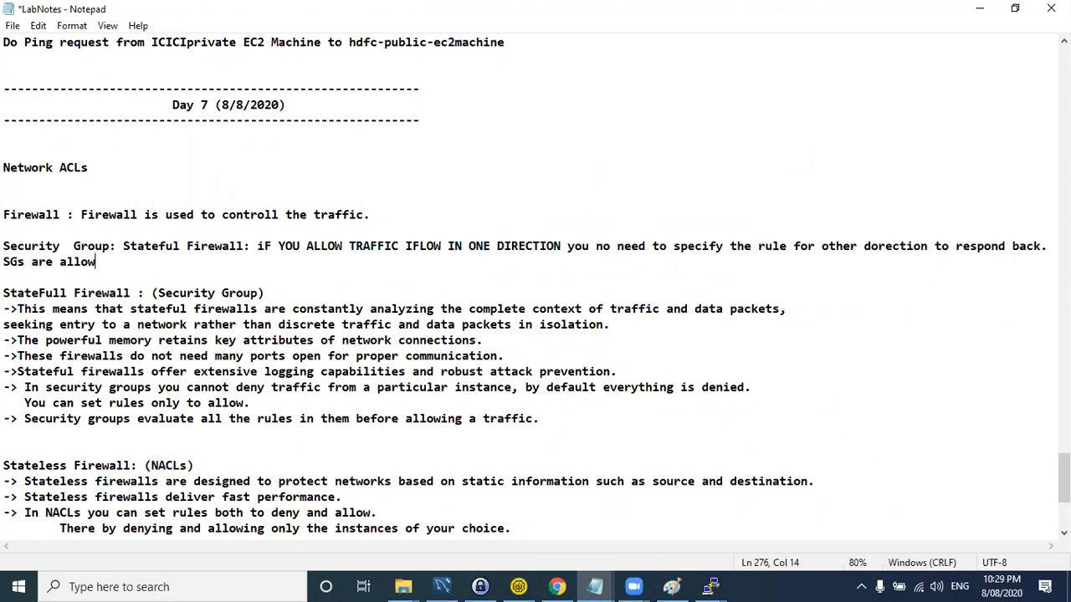
pyautogui.press('BackSpace')
pyautogui.press('BackSpace')
pyautogui.press('BackSpace')
pyautogui.press('BackSpace')
pyautogui.write('pplied on EC2 and NL')
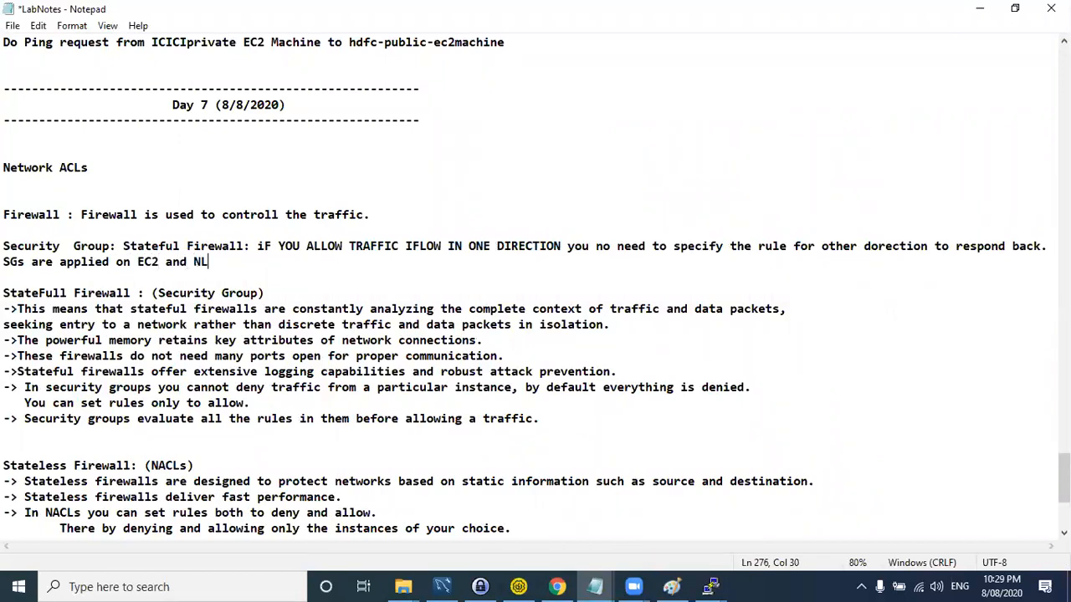
pyautogui.write('levels')
pyautogui.press('Return')
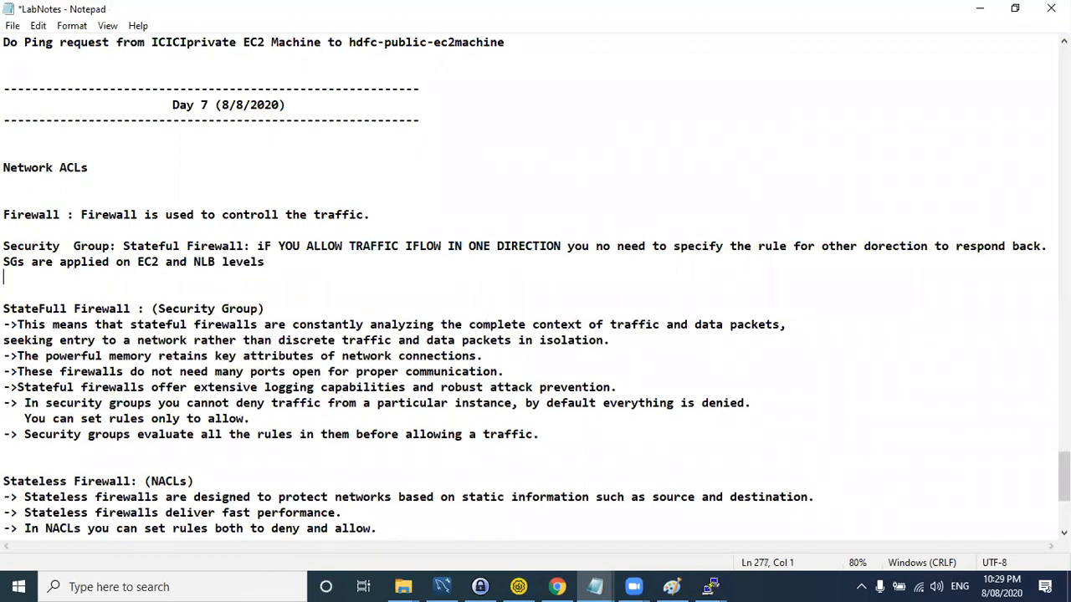
# - Return to Paint and undo all the red annotations on the firewall diagram
pyautogui.hotkey('alt', 'Tab')
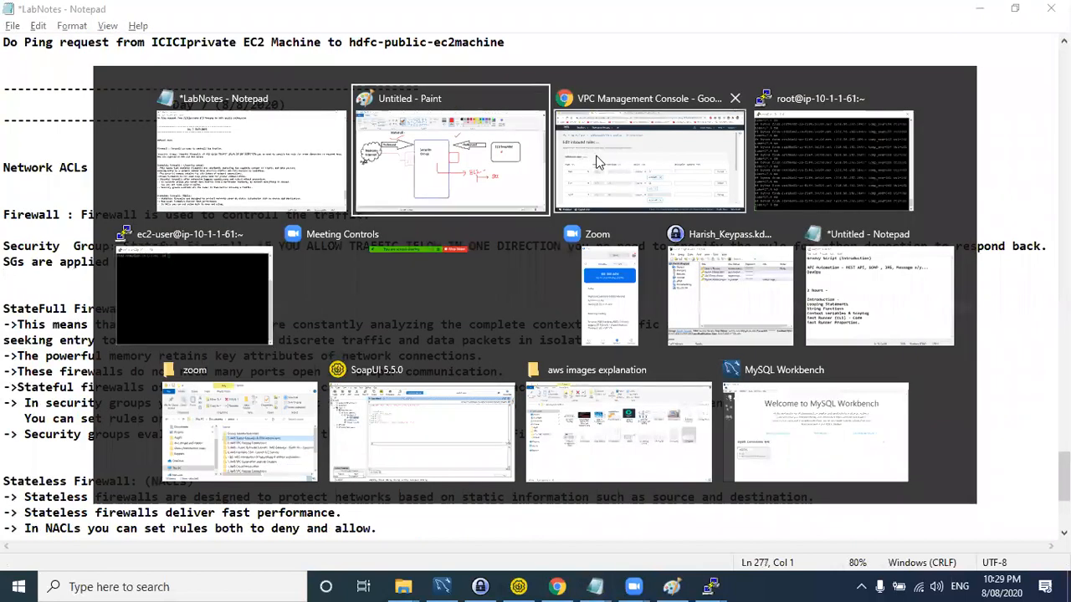
pyautogui.click(435, 188)
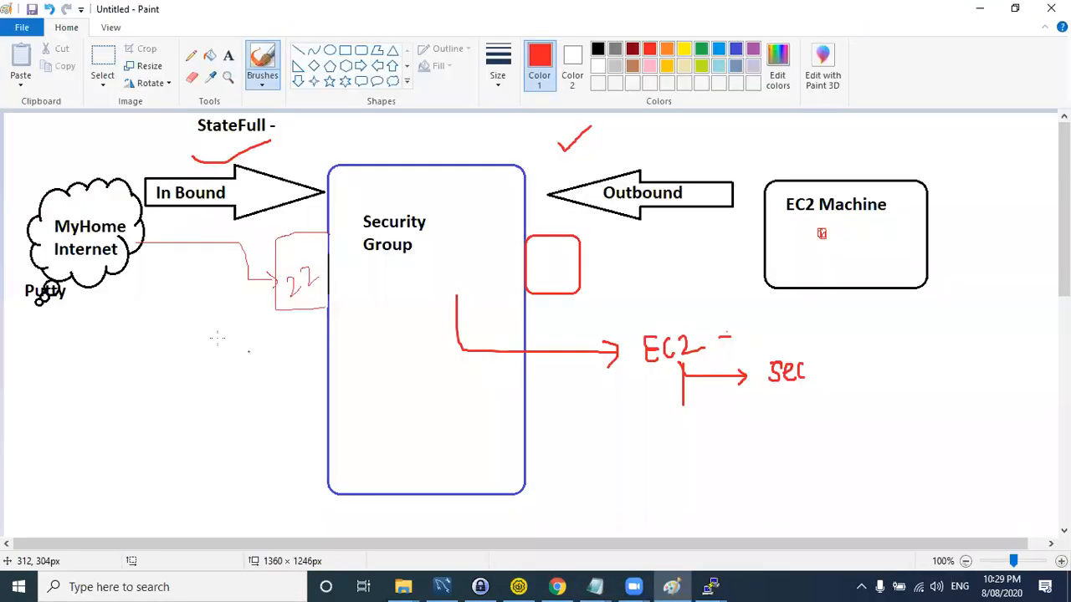
pyautogui.hotkey('alt', 'Tab')
pyautogui.click(258, 189)
pyautogui.press('alt')
pyautogui.press('alt')
pyautogui.press('alt')
pyautogui.hotkey('ctrl', 'z')
pyautogui.hotkey('ctrl', 'z')
pyautogui.hotkey('ctrl', 'z')
pyautogui.hotkey('ctrl', 'z')
pyautogui.hotkey('ctrl', 'z')
pyautogui.hotkey('ctrl', 'z')
pyautogui.hotkey('ctrl', 'z')
pyautogui.hotkey('ctrl', 'z')
pyautogui.hotkey('ctrl', 'z')
pyautogui.hotkey('ctrl', 'z')
pyautogui.hotkey('ctrl', 'z')
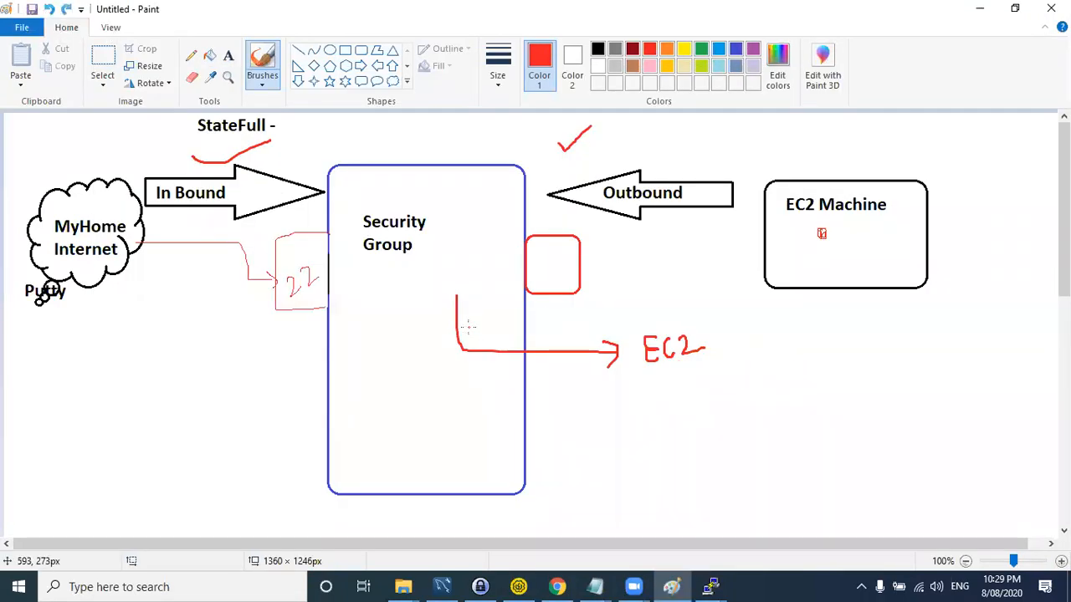
pyautogui.hotkey('ctrl', 'z')
pyautogui.hotkey('ctrl', 'z')
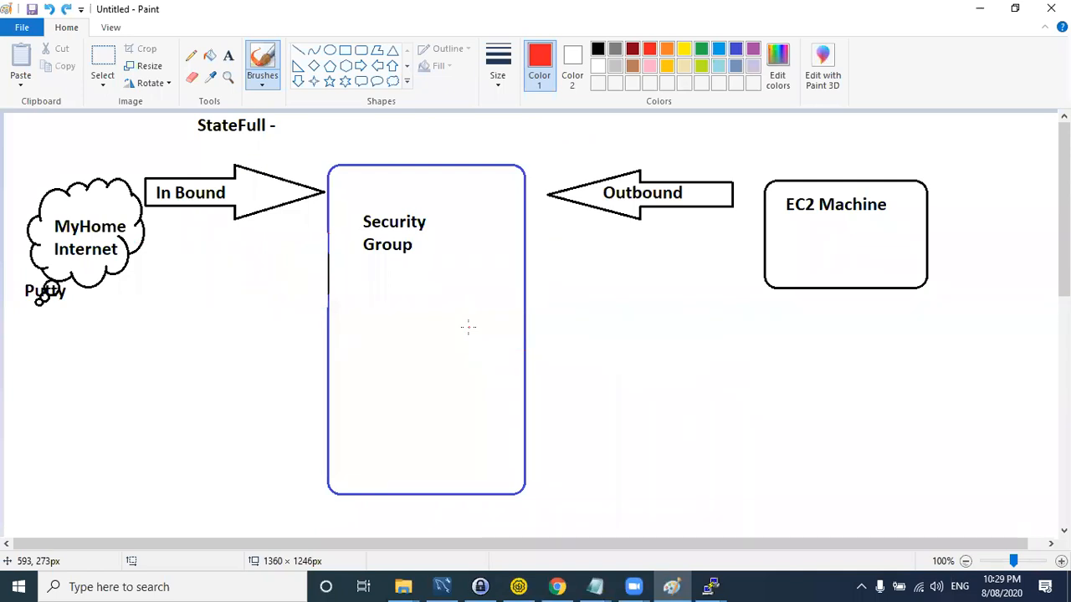
# - Draw a small red rounded rectangle against the left edge of the Security Group box, below the In Bound arrow
pyautogui.click(362, 50)
pyautogui.moveTo(300, 226); pyautogui.dragTo(328, 285)
pyautogui.click(228, 55)
pyautogui.click(366, 242)
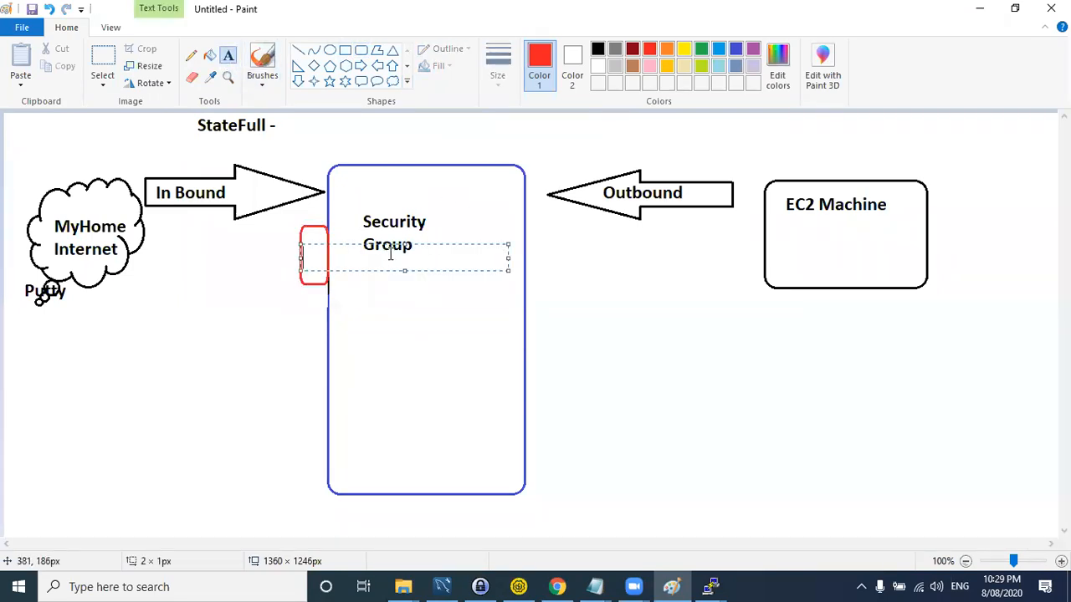
pyautogui.click(201, 305)
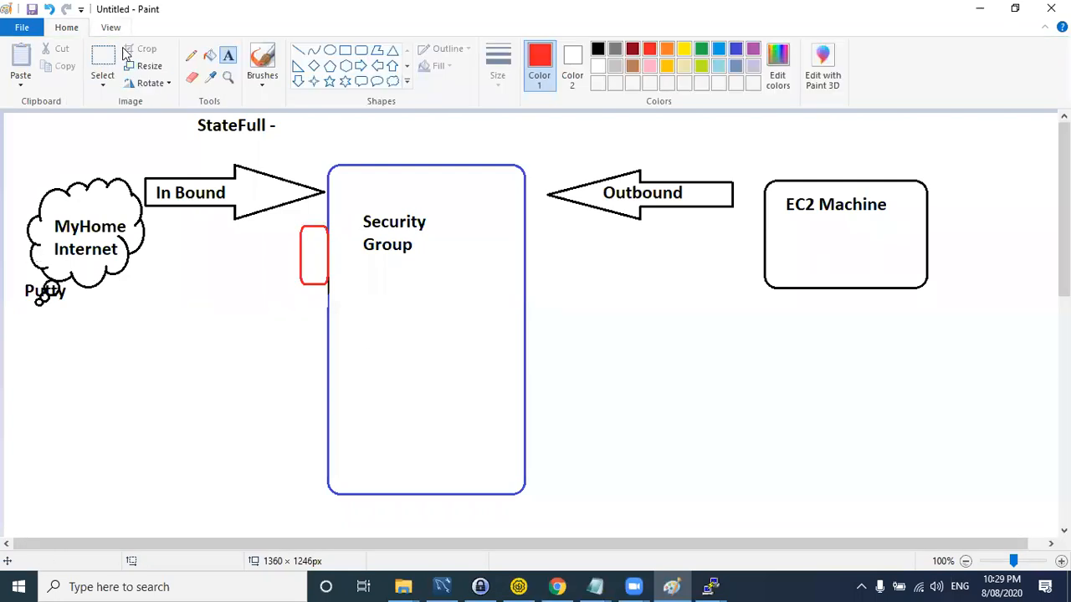
# - Replace the Security Group label inside the blue box with red text reading "Network ACLs"
pyautogui.click(102, 64)
pyautogui.moveTo(357, 208); pyautogui.dragTo(431, 262)
pyautogui.press('Delete')
pyautogui.click(228, 55)
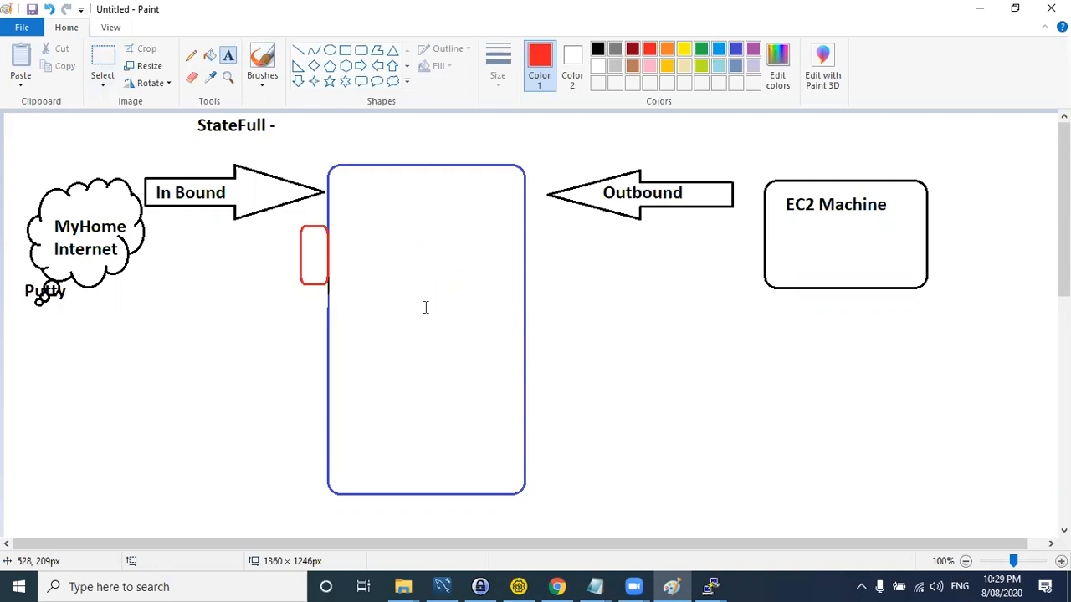
pyautogui.click(377, 243)
pyautogui.write('Net')
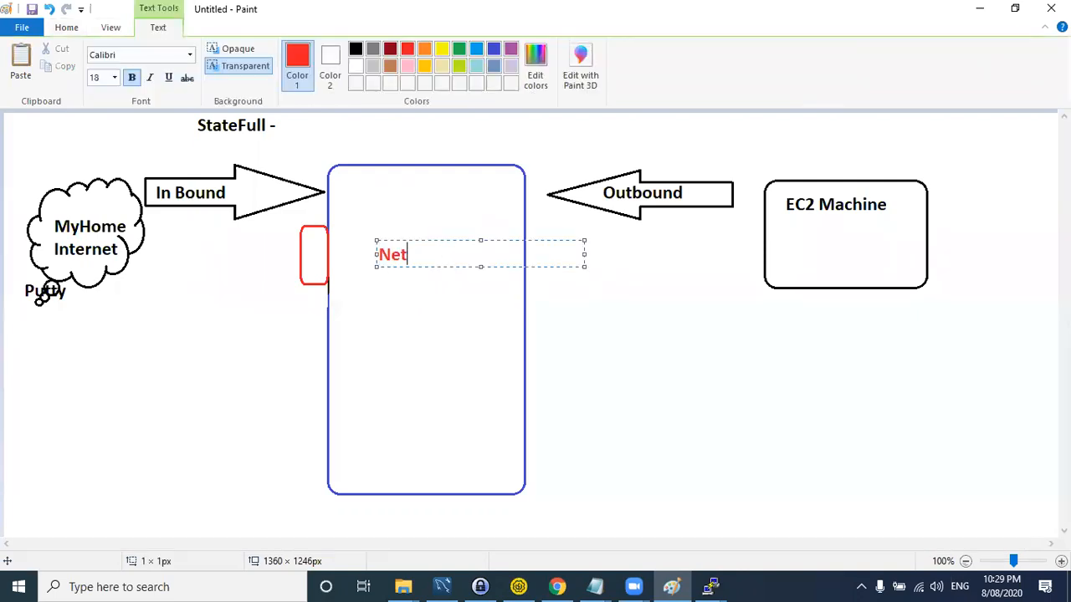
pyautogui.write('work ACLs')
pyautogui.click(502, 374)
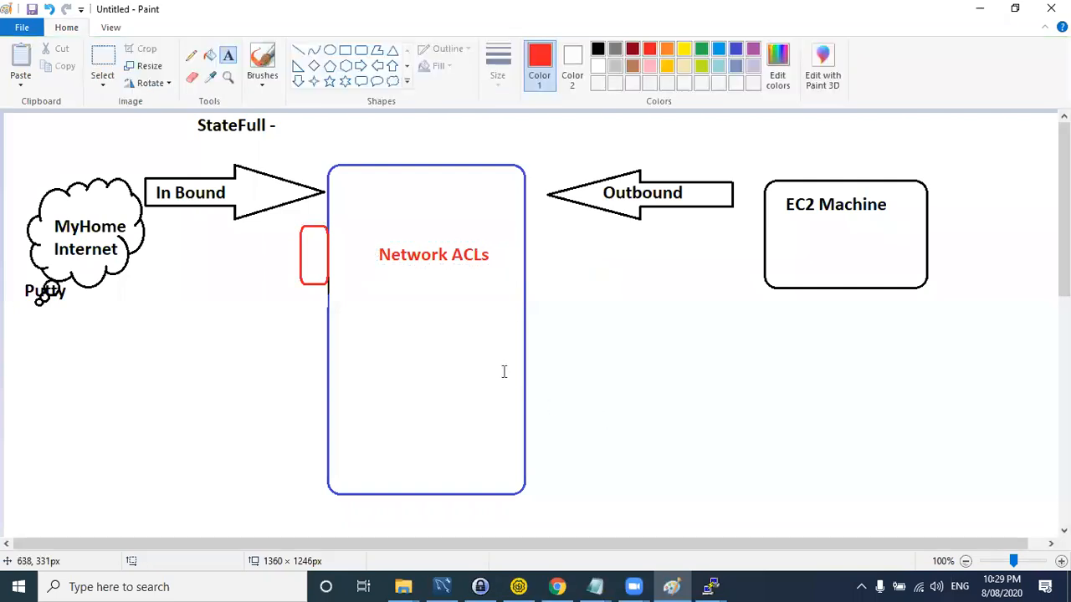
# - Switch to LabNotes in Notepad and add "NACLs - are applied on Subnet level ( this is optional)" below the Stateless Firewall notes
pyautogui.hotkey('alt', 'Tab')
pyautogui.click(472, 148)
pyautogui.click(231, 409)
pyautogui.scroll(-3, 218, 393)
pyautogui.moveTo(192, 339); pyautogui.dragTo(152, 339)
pyautogui.hotkey('ctrl', 'c')
pyautogui.click(39, 500)
pyautogui.hotkey('ctrl', 'v')
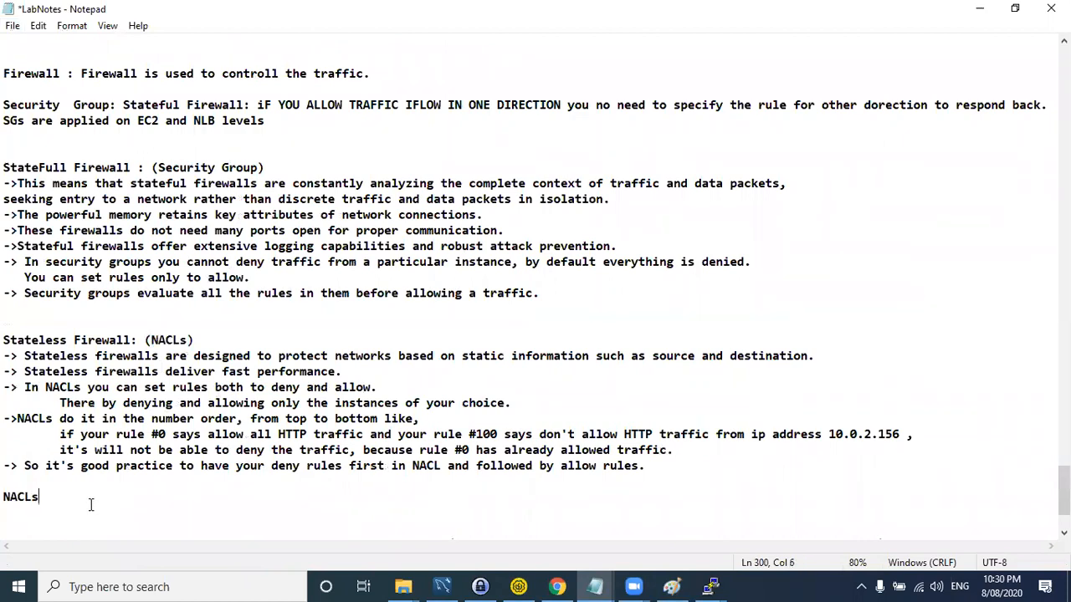
pyautogui.write('- are applied on Subnets lev')
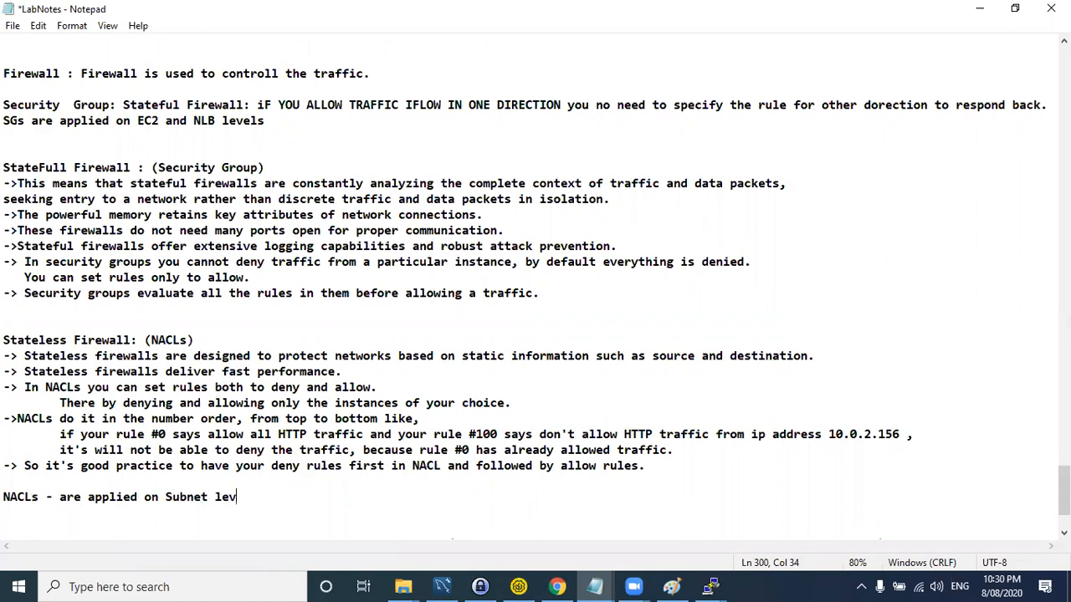
pyautogui.write('el ( this is optional')
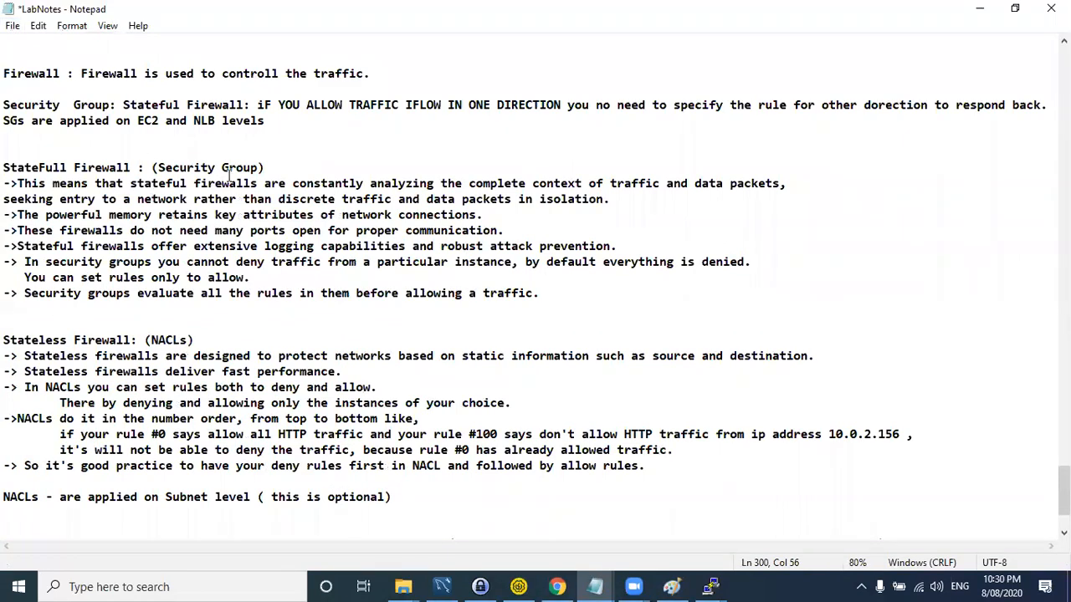
# - Compare the Security Group heading and the NACLs line in the notes, glancing at the security group's inbound rules in the VPC console
pyautogui.moveTo(261, 167); pyautogui.dragTo(156, 163)
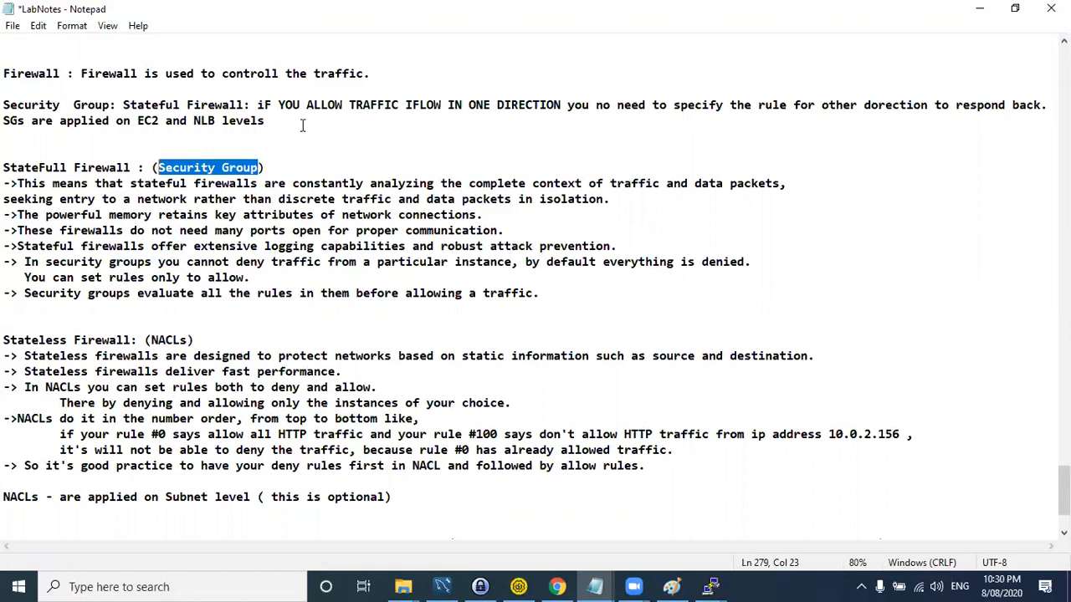
pyautogui.hotkey('alt', 'Tab')
pyautogui.click(640, 174)
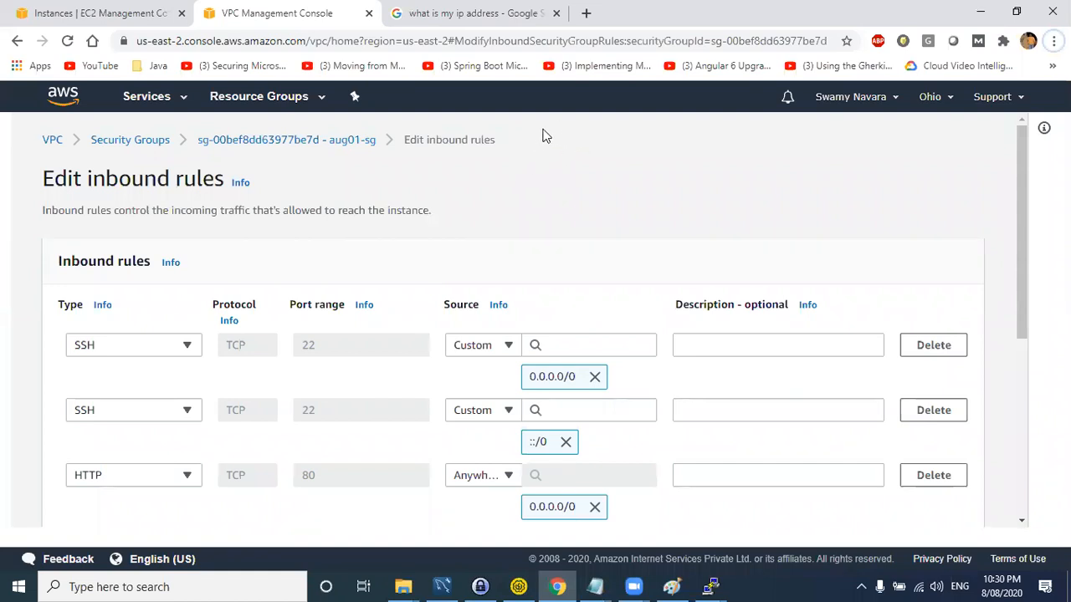
pyautogui.hotkey('alt', 'Tab')
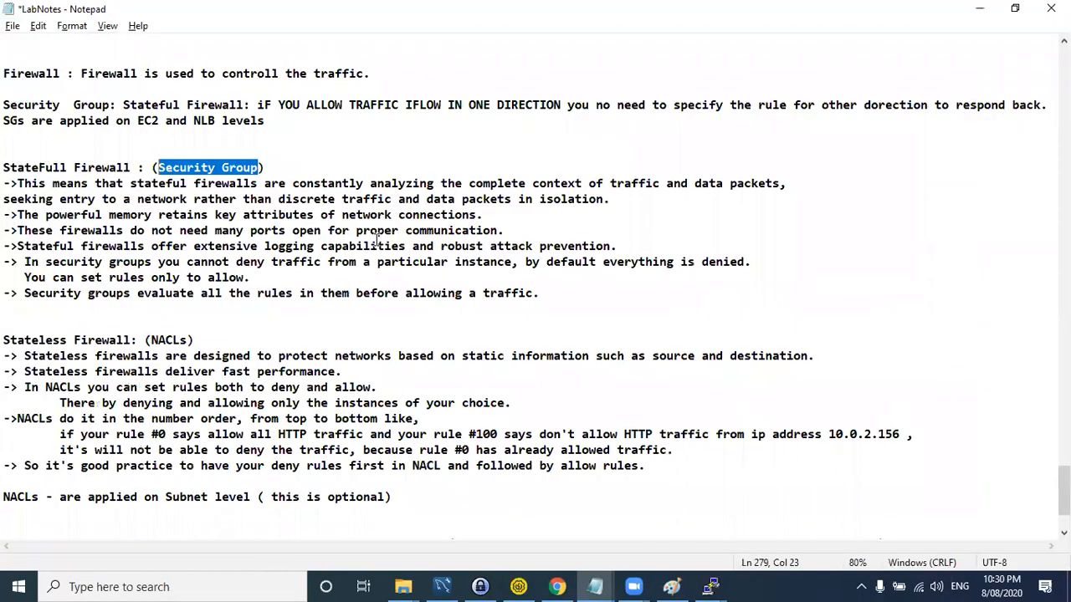
pyautogui.click(187, 168)
pyautogui.moveTo(161, 167); pyautogui.dragTo(262, 167)
pyautogui.moveTo(7, 497); pyautogui.dragTo(379, 497)
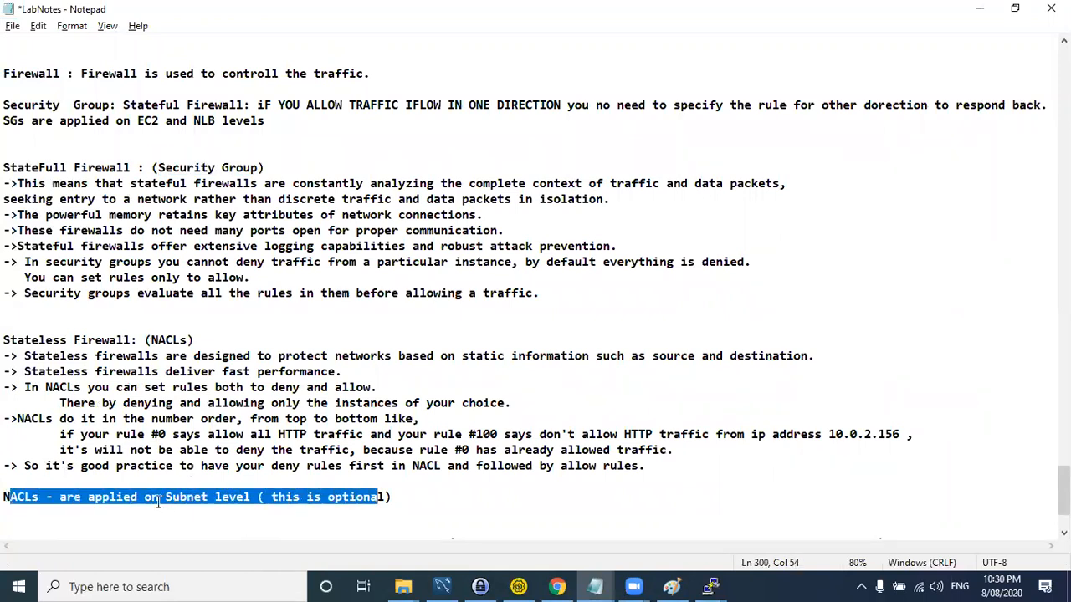
# - Append "additional layer of security." to the NACLs line and start a new line below it
pyautogui.click(388, 497)
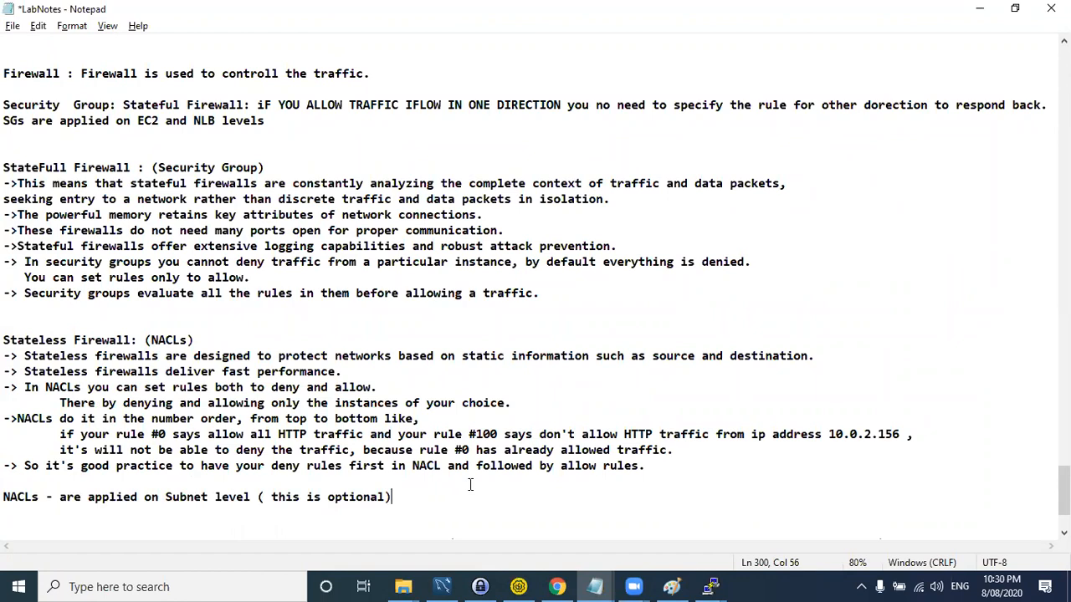
pyautogui.write('additional layer of ')
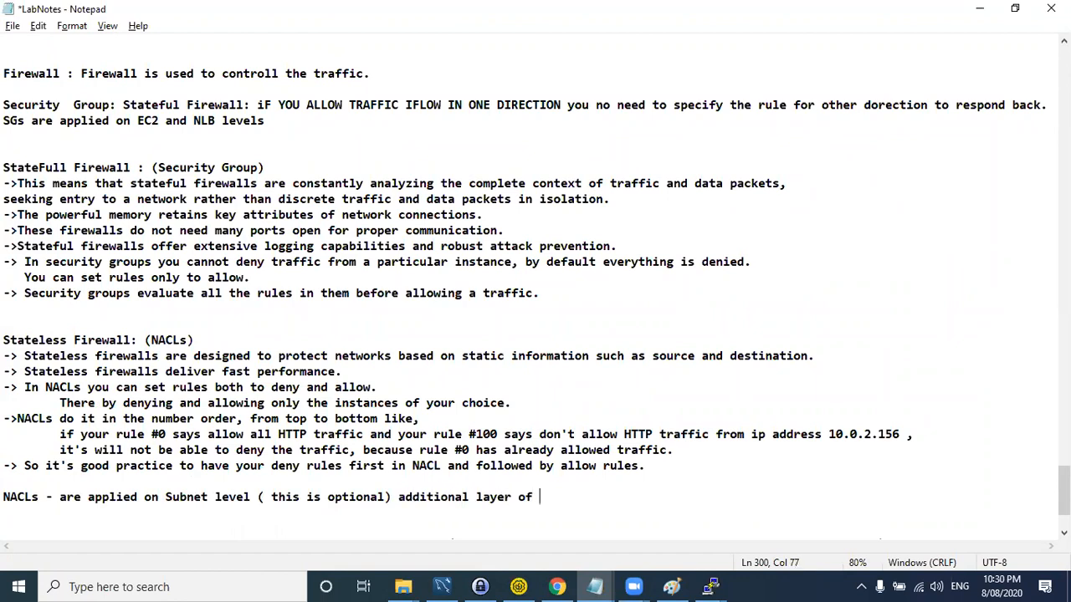
pyautogui.write('secury')
pyautogui.write('rity.')
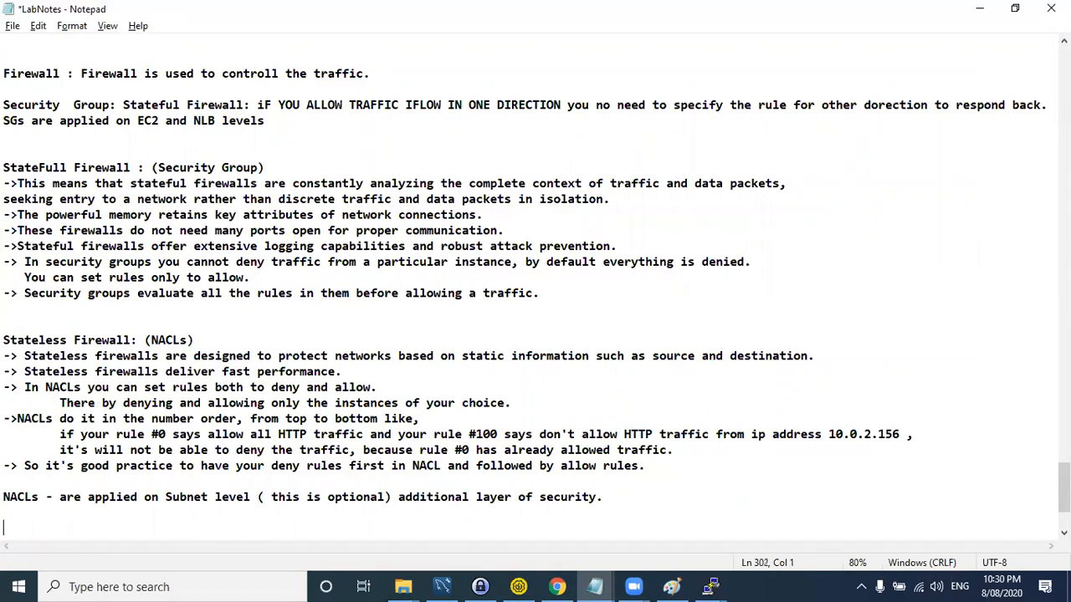
# - Write "This stateless firewall - here you need to provide information in both inbound and outbound traffic." below the NACLs line
pyautogui.write('isi')
pyautogui.press('BackSpace')
pyautogui.press('BackSpace')
pyautogui.write('his stateless fi')
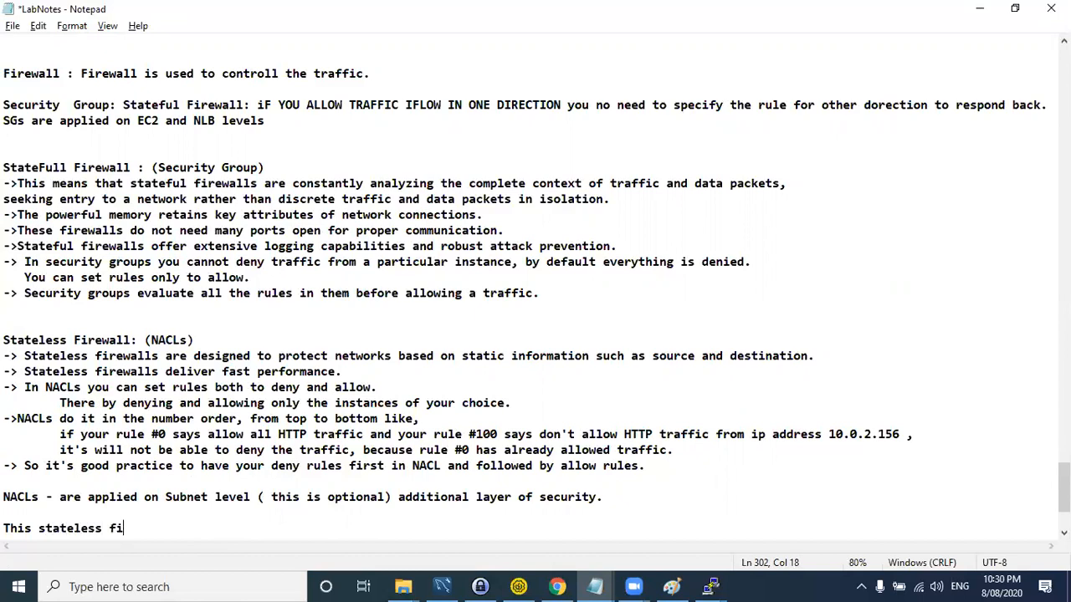
pyautogui.write('wewall')
pyautogui.write('- here you need to provide ')
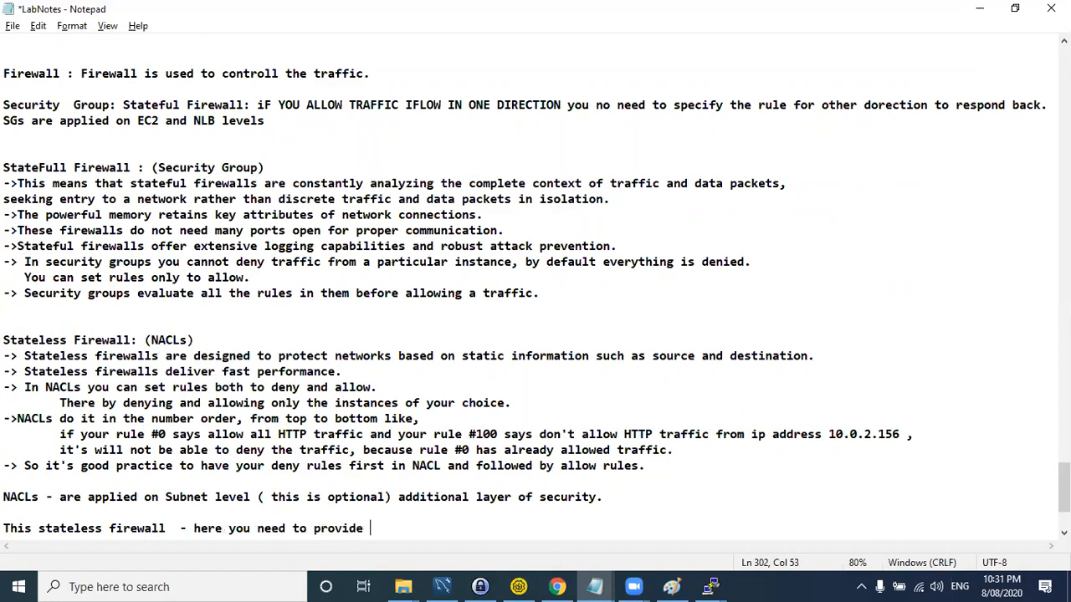
pyautogui.write('information ')
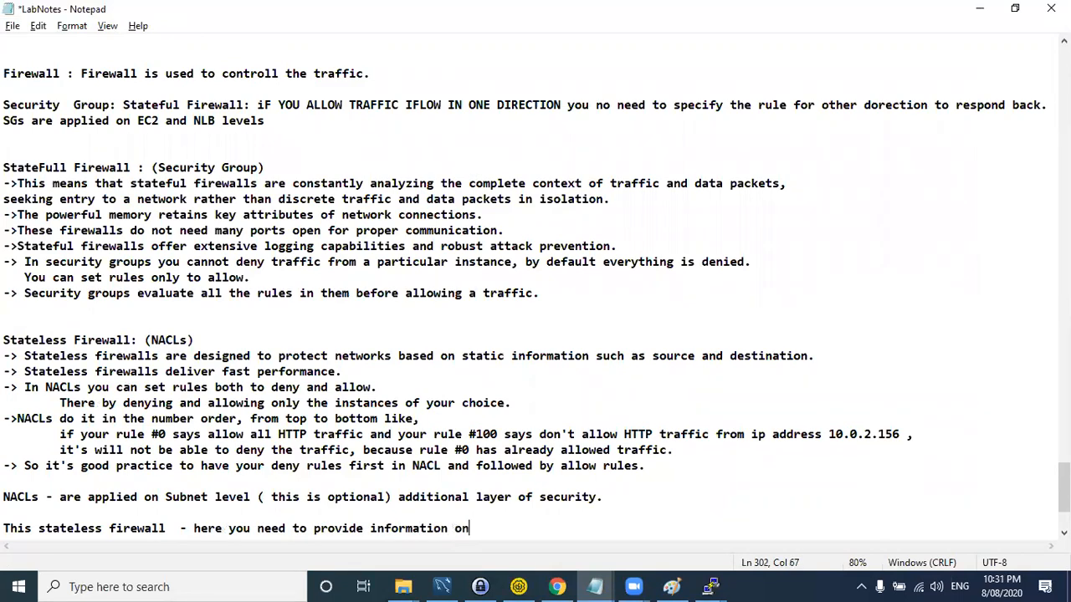
pyautogui.write('in both inboun')
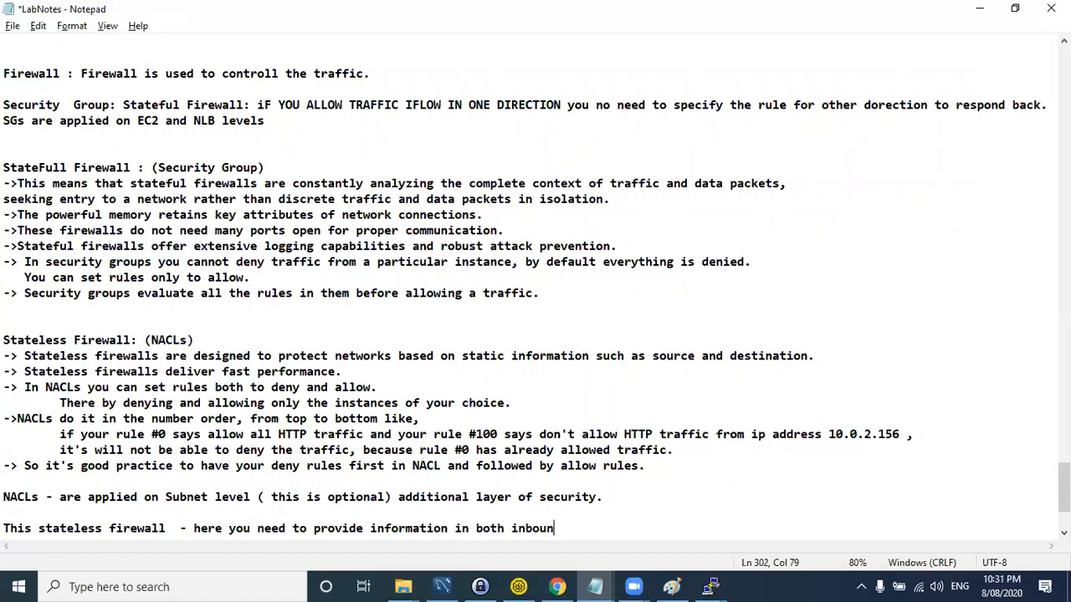
pyautogui.write('d and outboun')
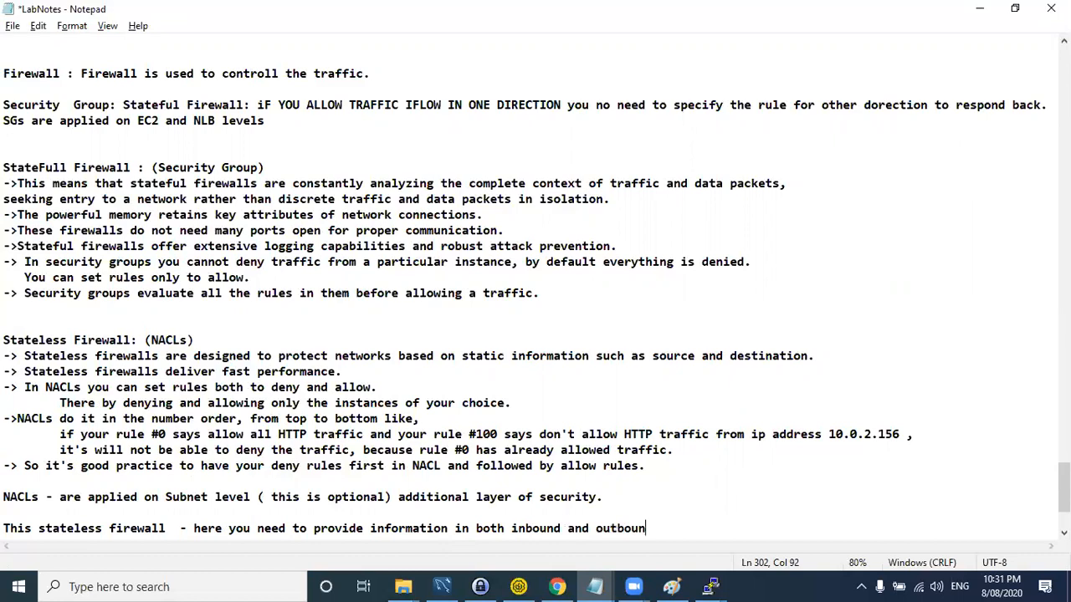
pyautogui.write('d traffic.')
# - Switch to Paint and underline the StateFull heading in red with the Pencil tool
pyautogui.hotkey('alt', 'Tab')
pyautogui.press('Tab')
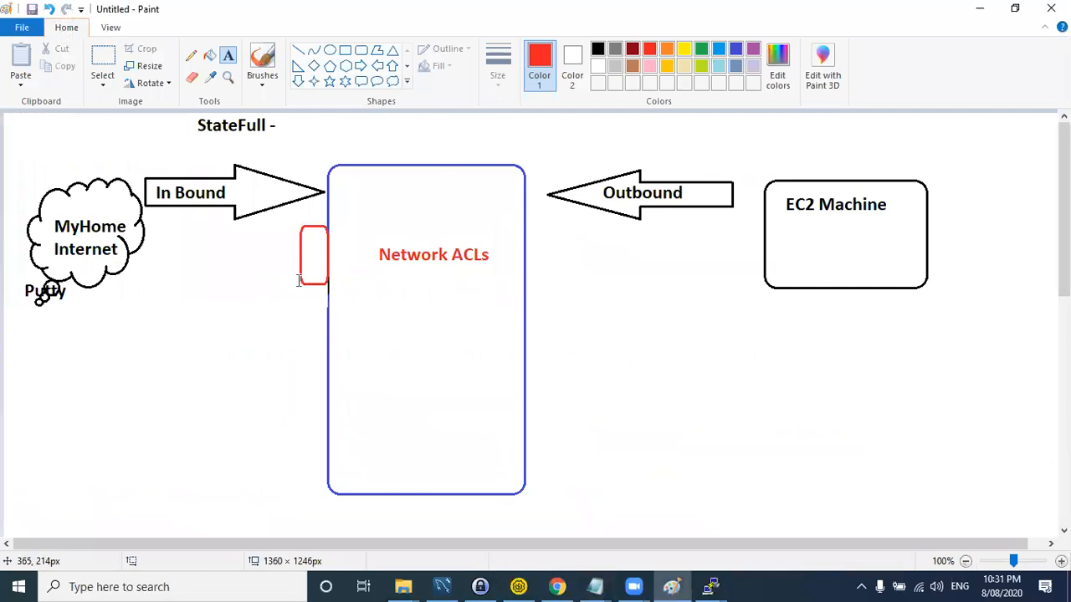
pyautogui.click(191, 55)
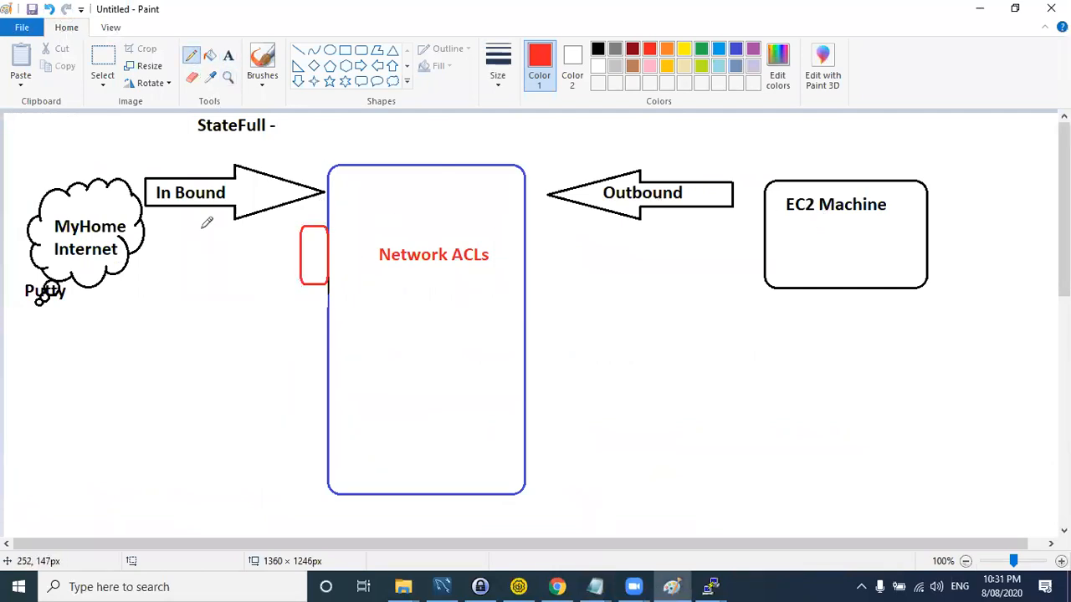
pyautogui.moveTo(199, 138); pyautogui.dragTo(271, 137)
pyautogui.moveTo(198, 136); pyautogui.dragTo(280, 135)
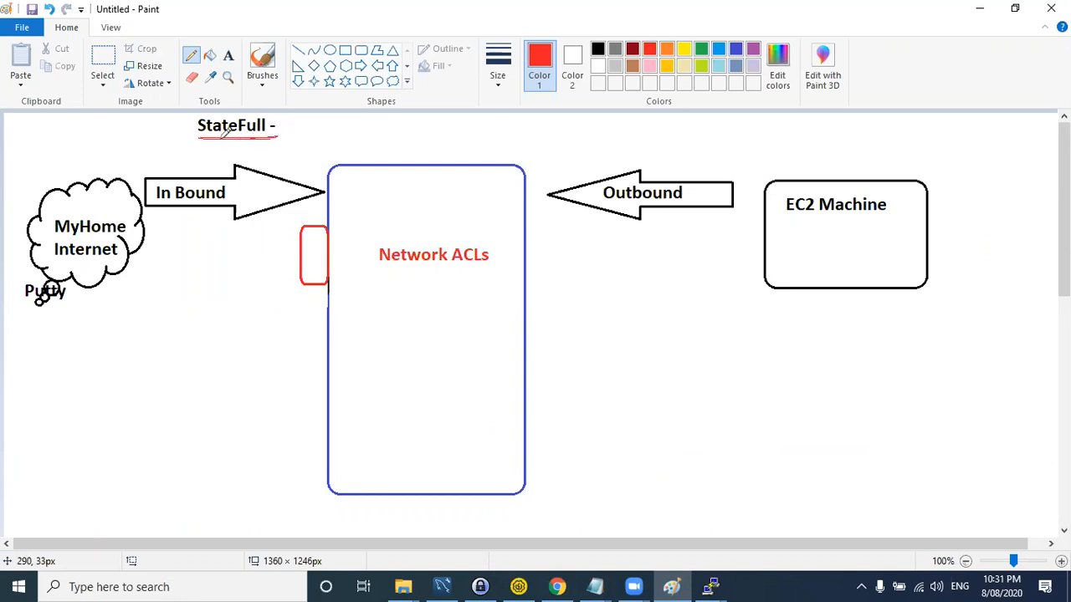
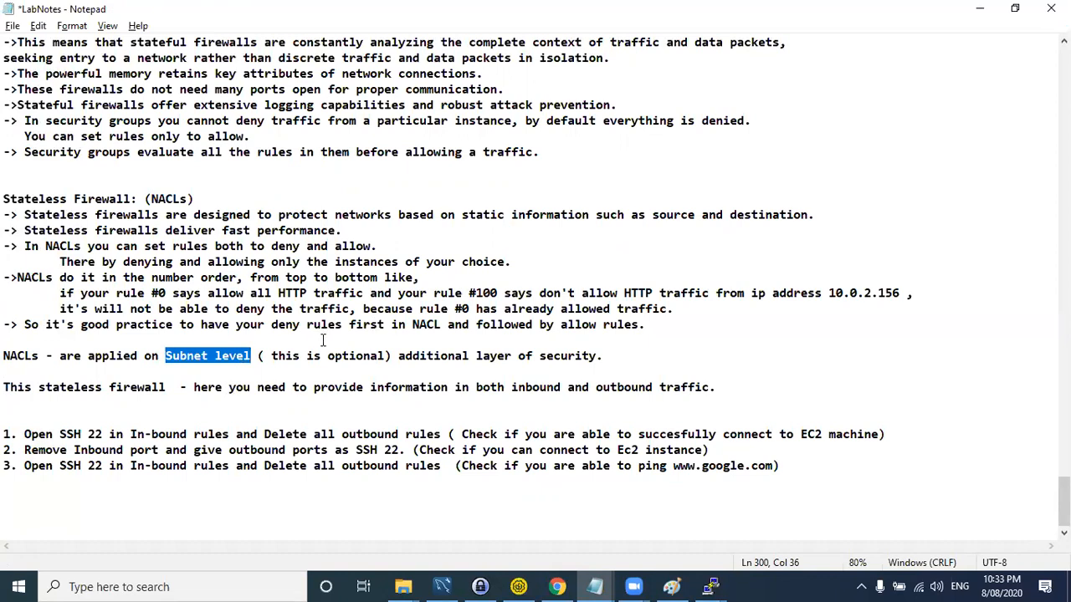
# - Review the notes line about NACLs being applied at Subnet level, along with the stateless firewall line below it
pyautogui.click(166, 356)
pyautogui.moveTo(144, 356); pyautogui.dragTo(240, 355)
pyautogui.moveTo(9, 356); pyautogui.dragTo(42, 356)
pyautogui.moveTo(166, 357); pyautogui.dragTo(249, 354)
pyautogui.moveTo(45, 357)
pyautogui.mouseDown()
pyautogui.moveTo(5, 358)
pyautogui.moveTo(36, 358)
pyautogui.mouseUp()
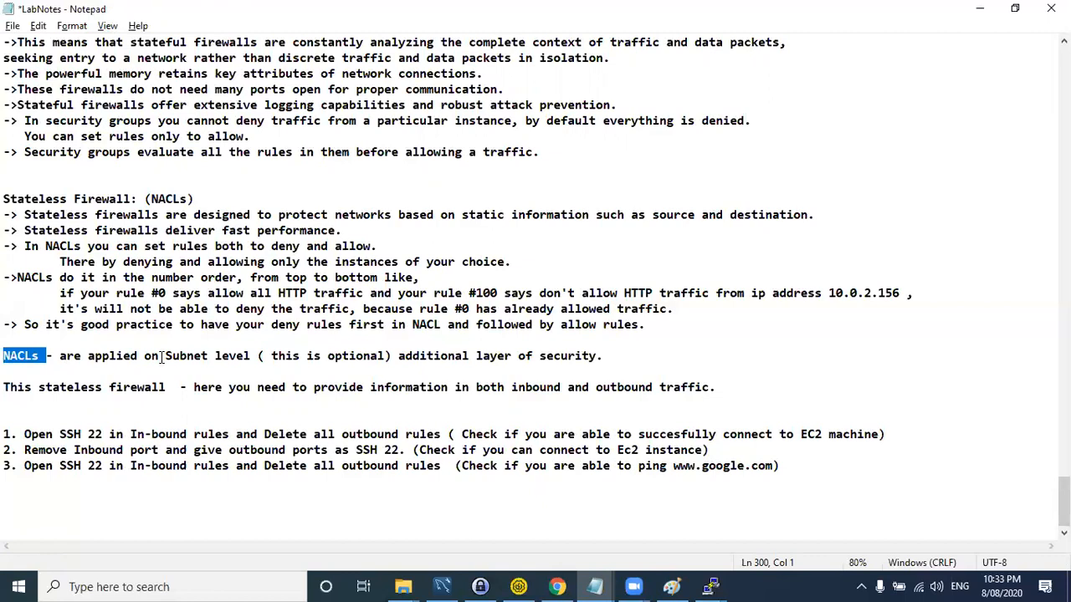
pyautogui.moveTo(159, 355); pyautogui.dragTo(240, 357)
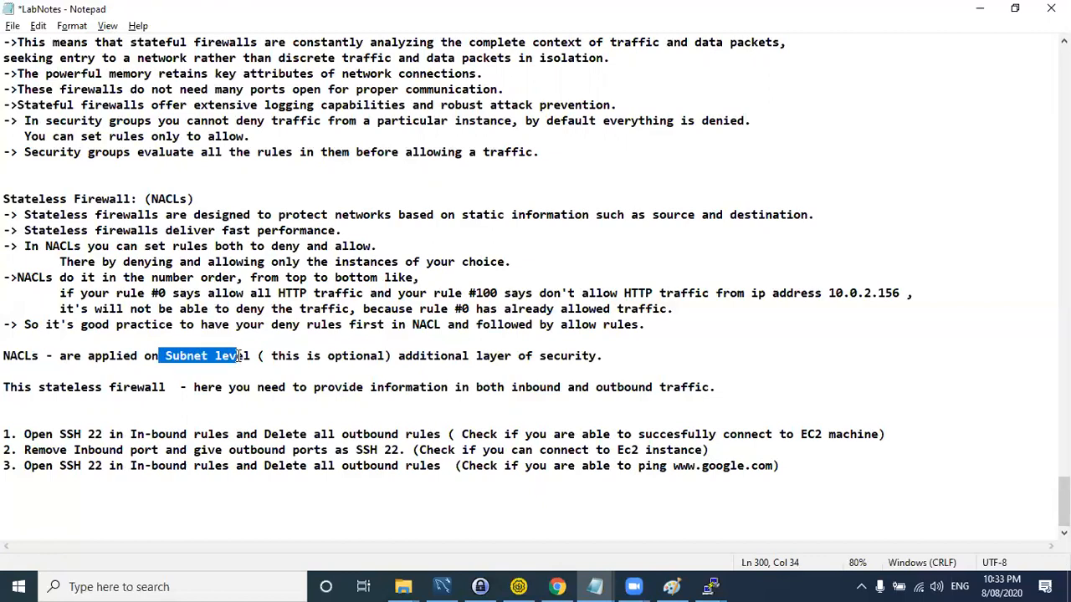
pyautogui.moveTo(41, 356); pyautogui.dragTo(3, 356)
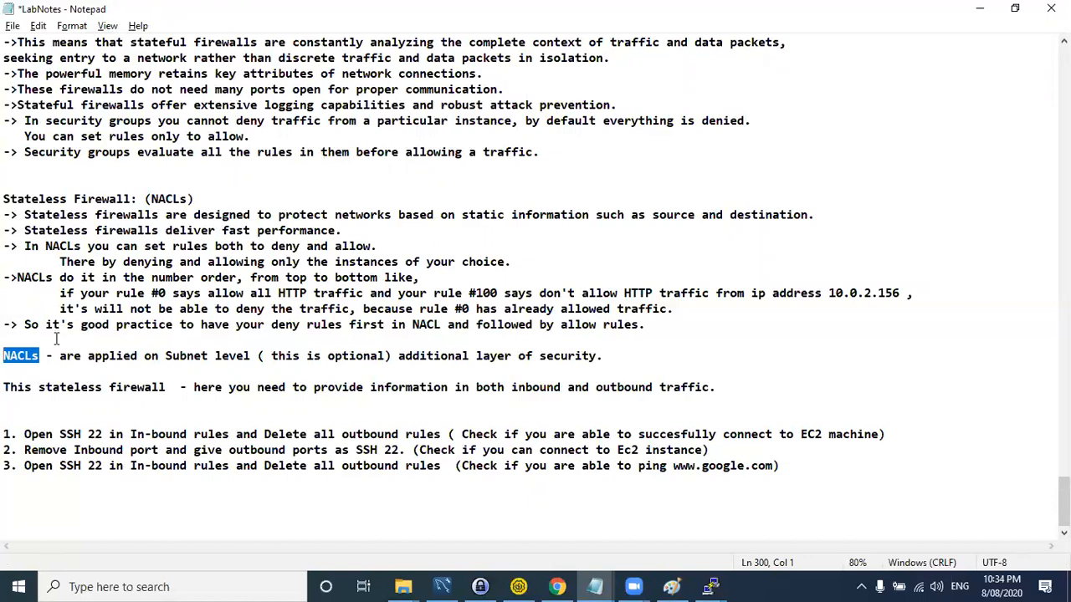
pyautogui.click(68, 388)
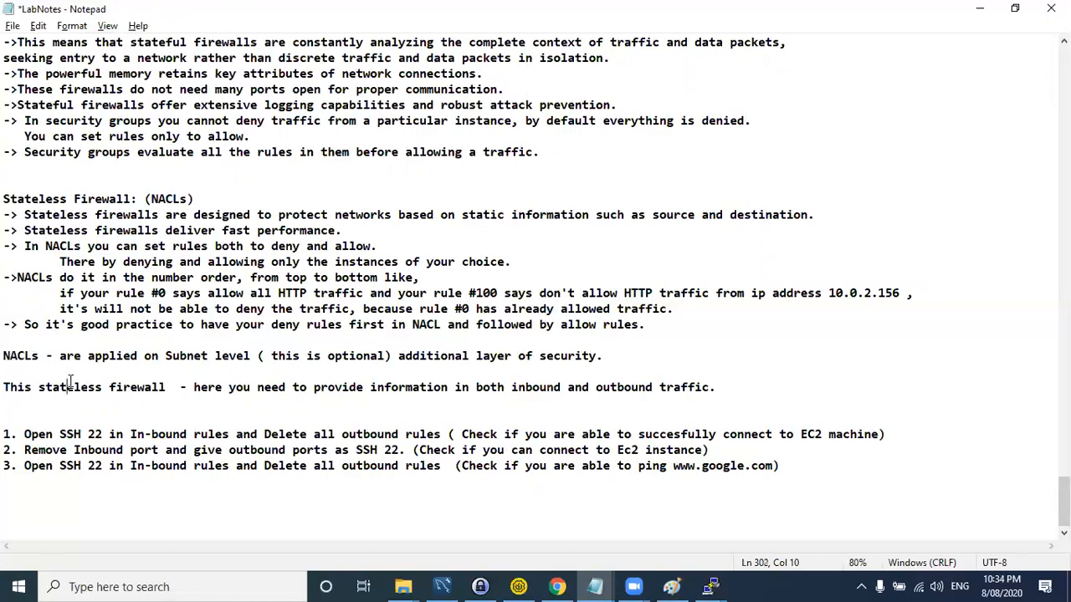
pyautogui.moveTo(5, 357); pyautogui.dragTo(604, 350)
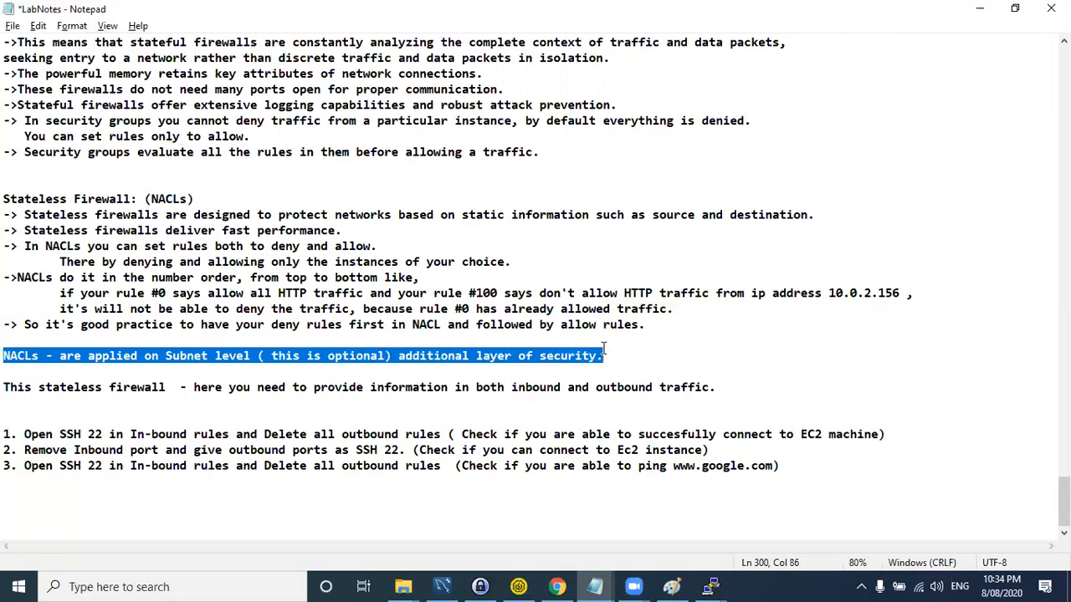
pyautogui.click(46, 357)
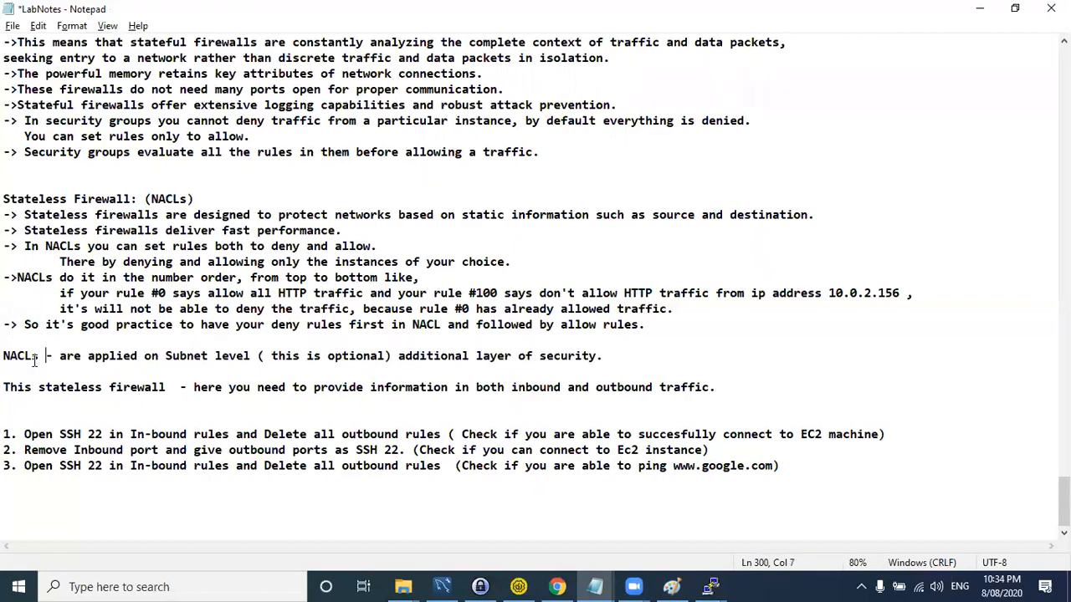
pyautogui.moveTo(5, 356); pyautogui.dragTo(62, 357)
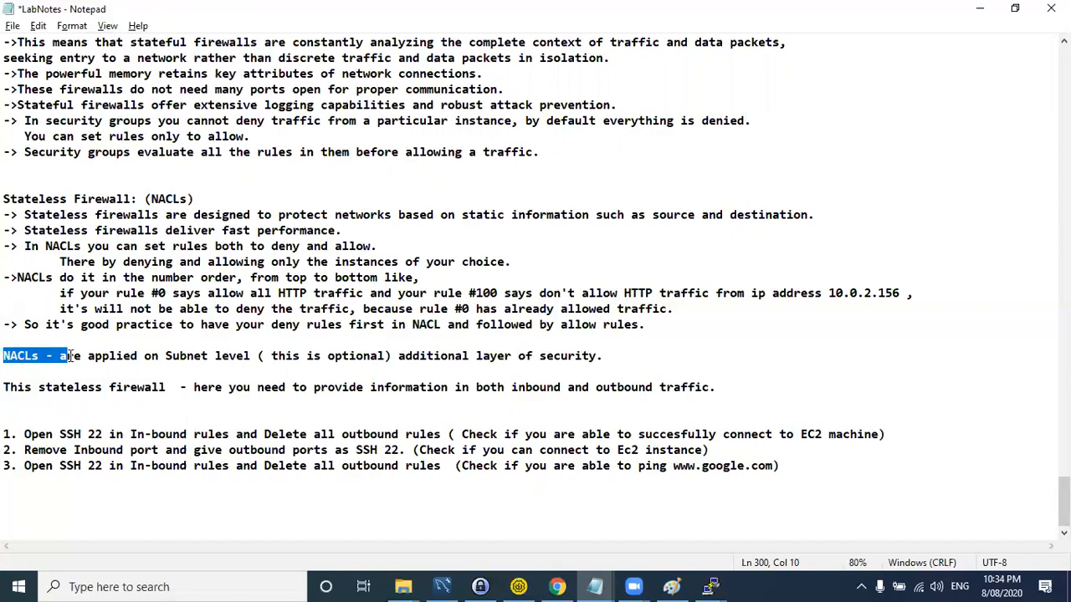
pyautogui.moveTo(46, 357); pyautogui.dragTo(7, 358)
pyautogui.click(53, 358)
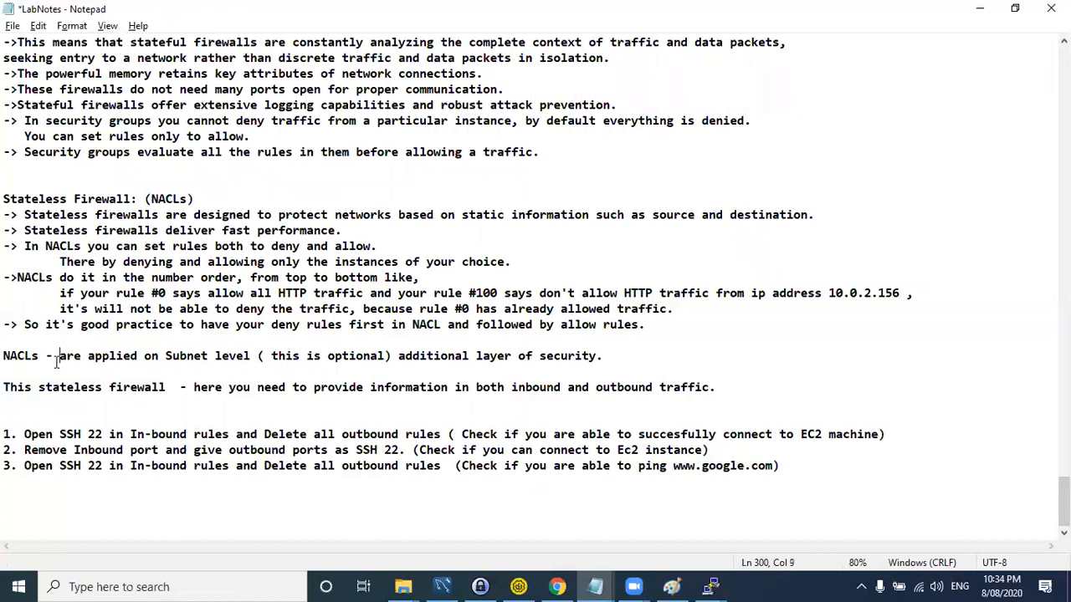
pyautogui.moveTo(3, 357); pyautogui.dragTo(633, 350)
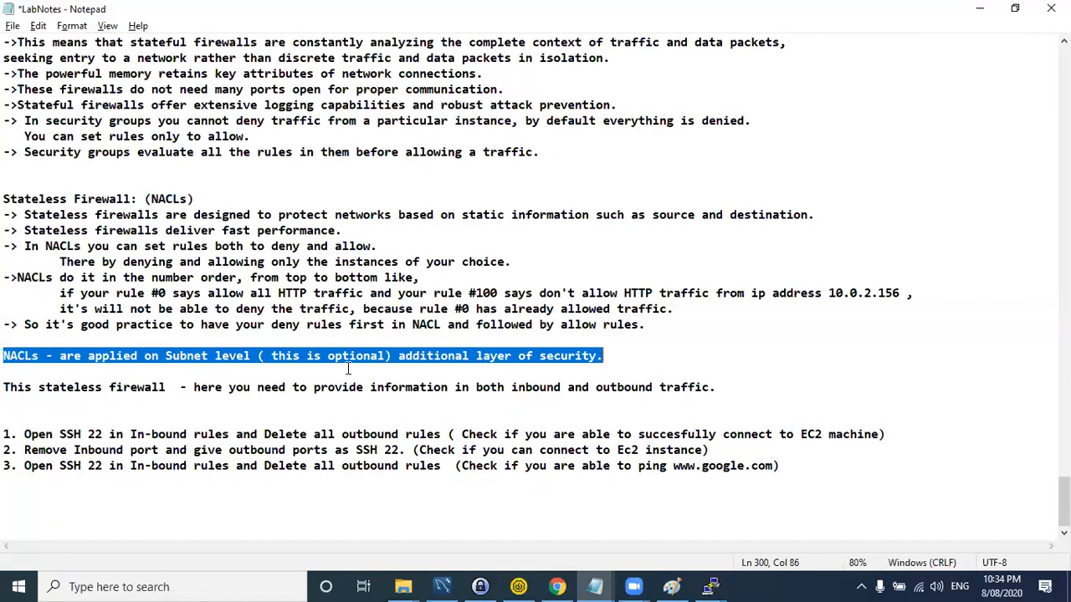
# - Add the line "1. Allow in Security All traffic in security group for Inbound and outbound rules." below the three numbered tests in LabNotes
pyautogui.hotkey('alt', 'Tab')
pyautogui.hotkey('alt', 'Tab')
pyautogui.hotkey('alt', 'Tab')
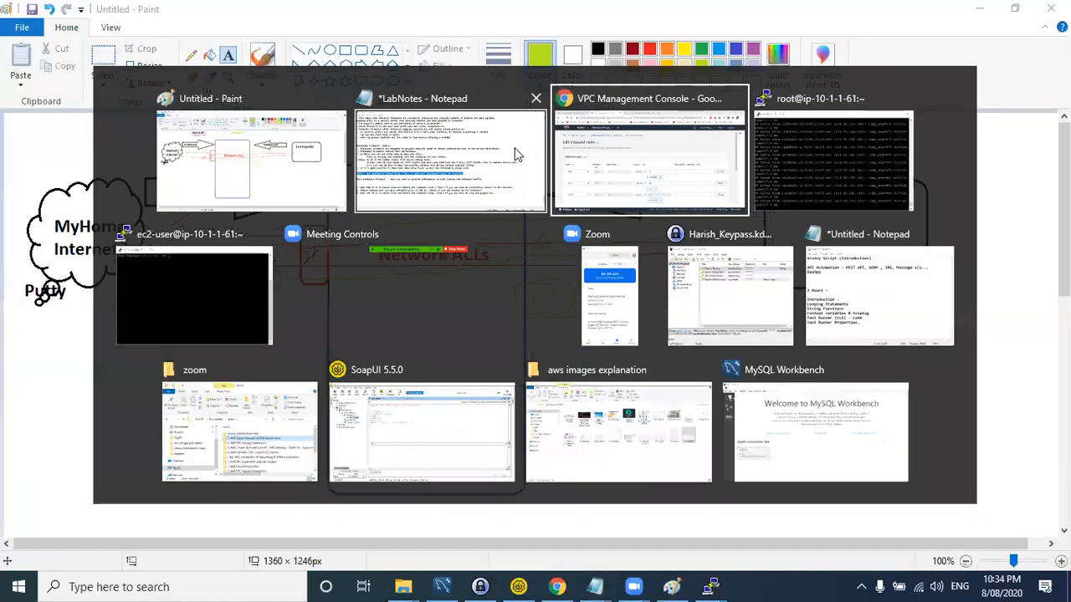
pyautogui.click(516, 155)
pyautogui.click(51, 468)
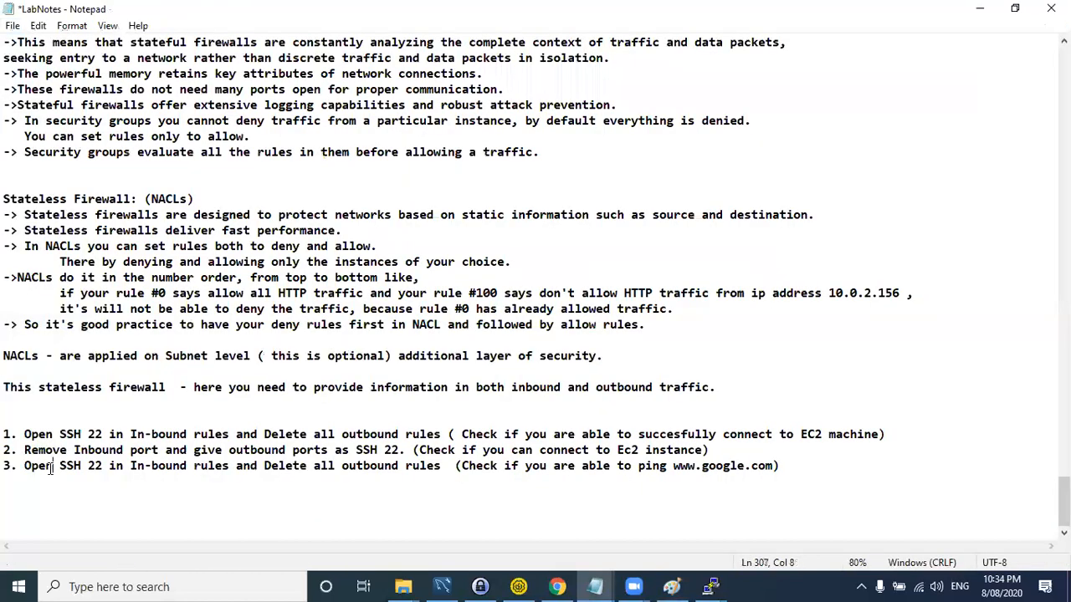
pyautogui.press('End')
pyautogui.press('Return')
pyautogui.press('Return')
pyautogui.write('1. Allow in Security')
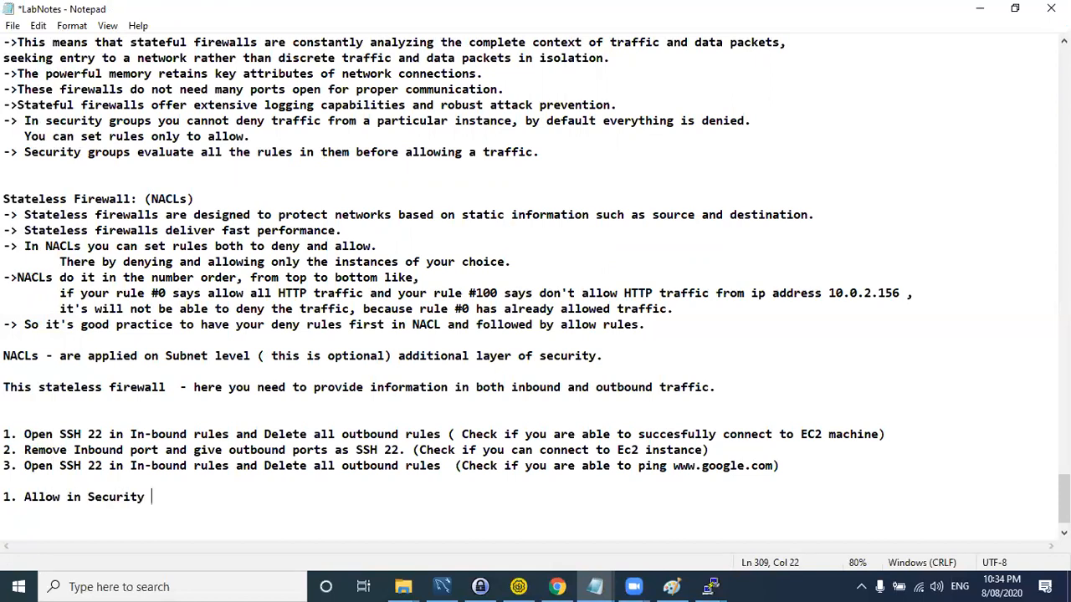
pyautogui.rightClick(569, 230)
pyautogui.click(350, 481)
pyautogui.moveTo(61, 435); pyautogui.dragTo(110, 452)
pyautogui.click(167, 498)
pyautogui.write('All traffic')
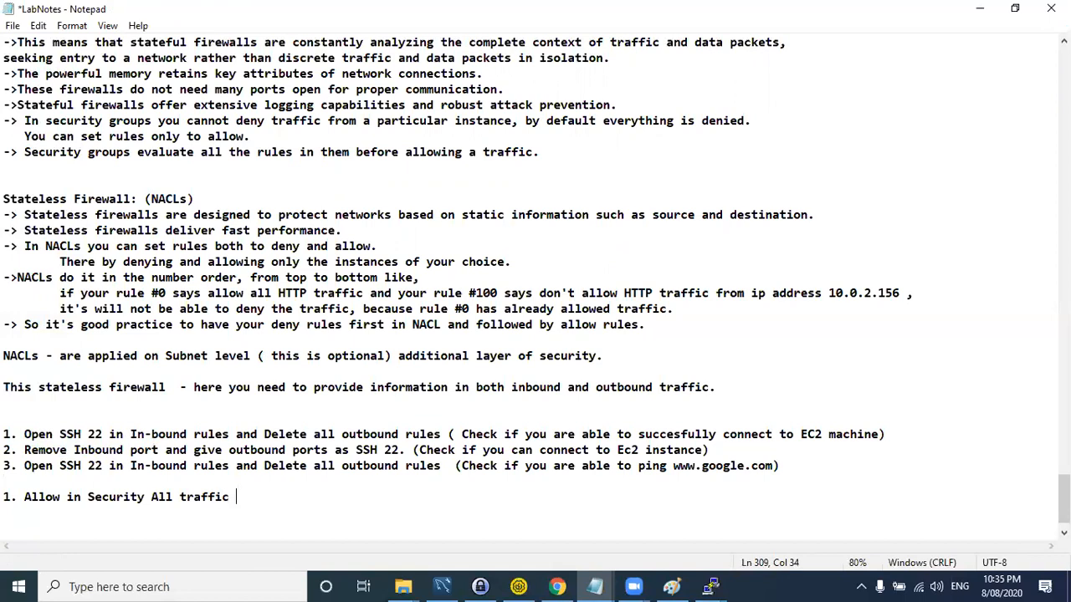
pyautogui.write(' in security group for Inbound a')
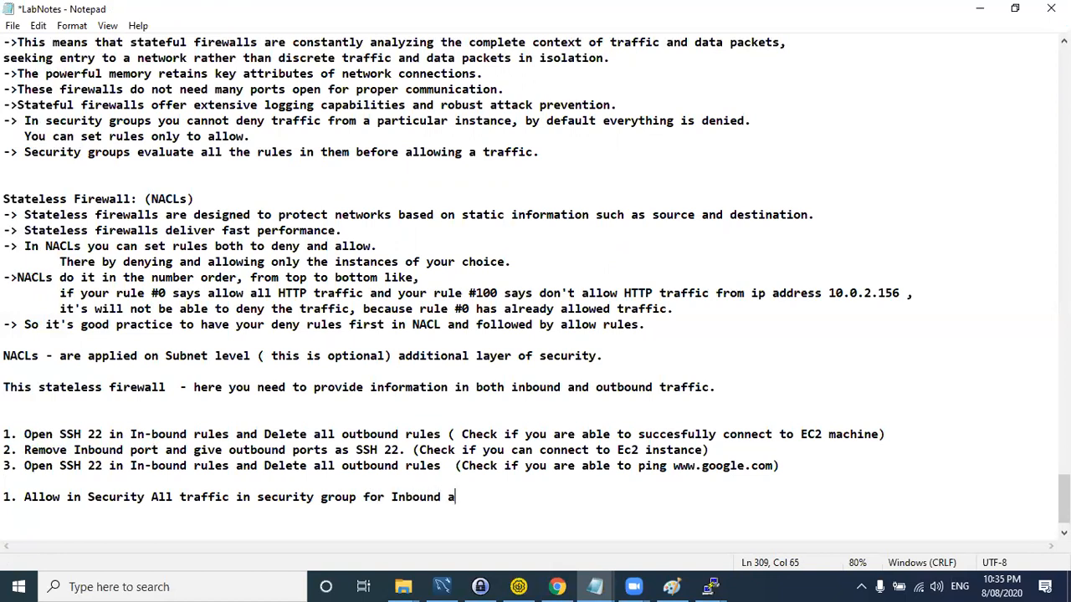
pyautogui.write('nd outbound ru')
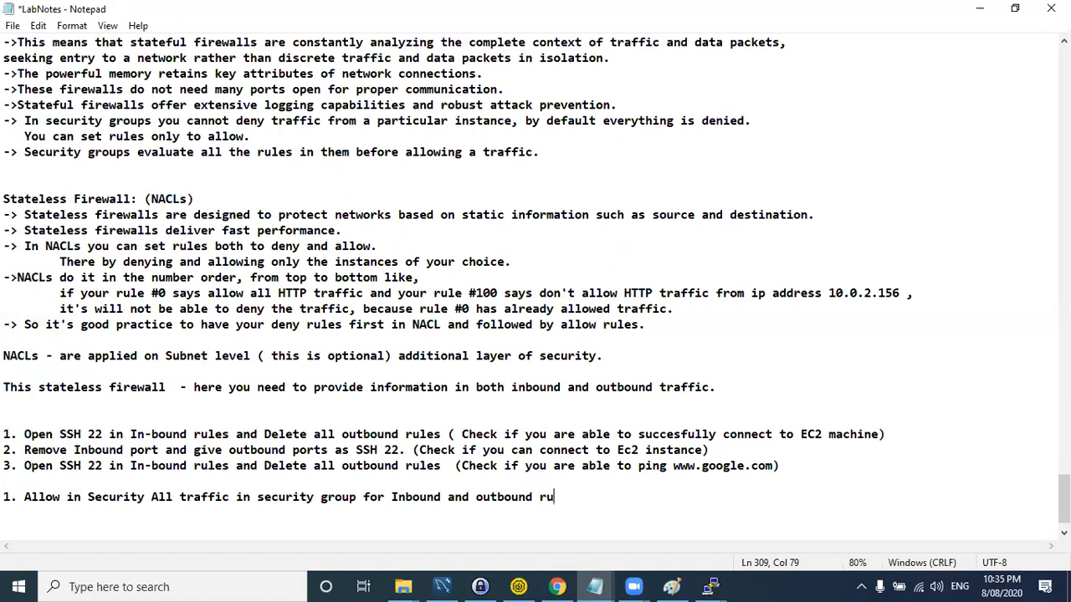
pyautogui.write('les.')
# - Switch to the VPC console in Chrome and delete all inbound rules of the aug01-sg security group
pyautogui.hotkey('alt', 'Tab')
pyautogui.hotkey('alt', 'Tab')
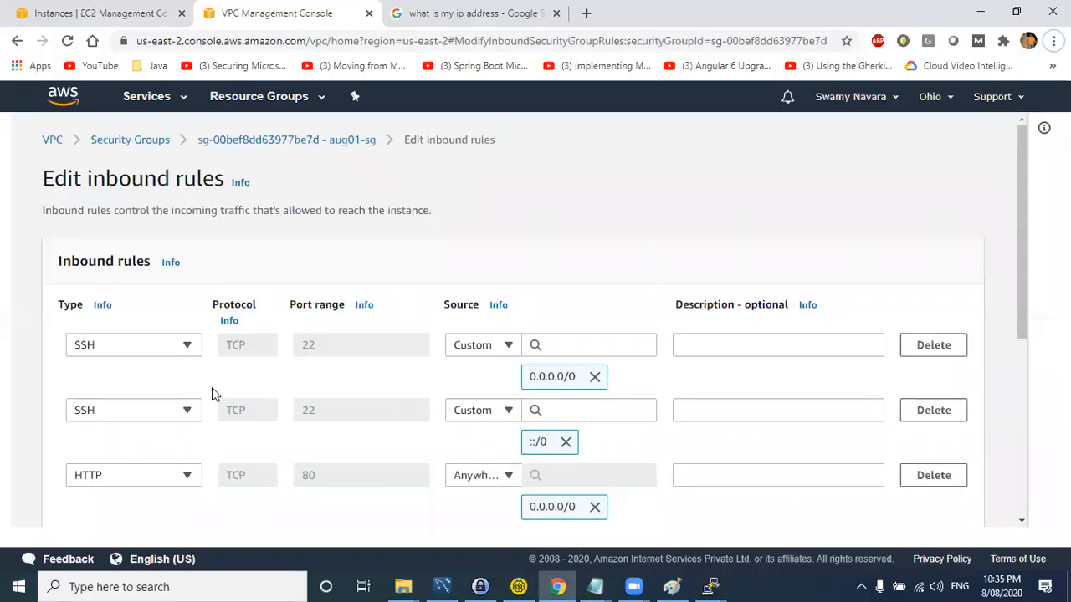
pyautogui.click(933, 355)
pyautogui.click(934, 355)
pyautogui.click(934, 356)
pyautogui.click(934, 354)
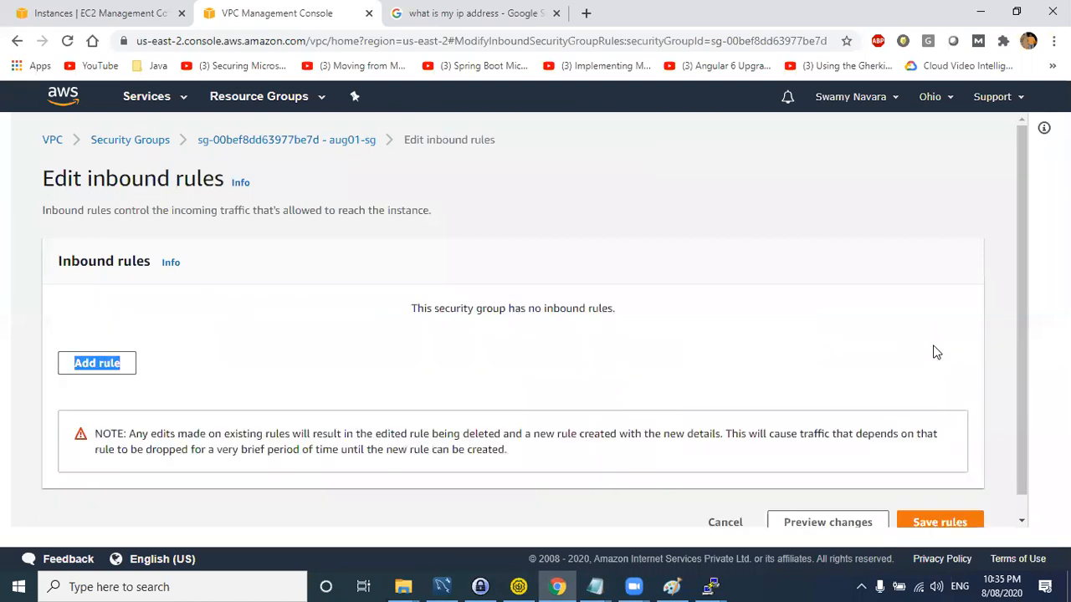
# - Add an inbound rule allowing All traffic with source Anywhere and save the rules
pyautogui.click(111, 369)
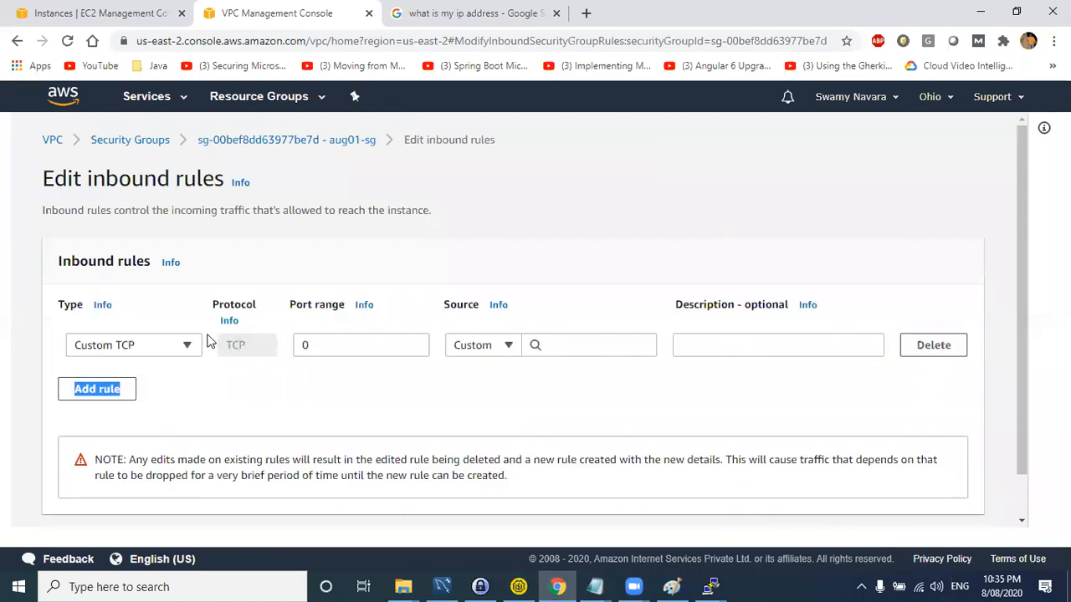
pyautogui.click(134, 350)
pyautogui.scroll(-2, 114, 310)
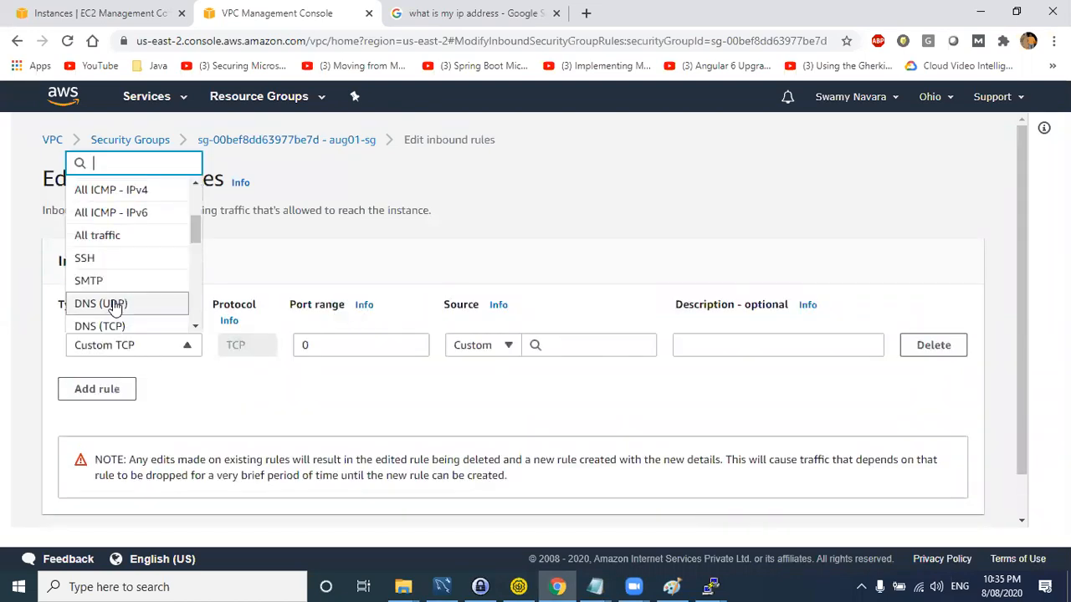
pyautogui.click(97, 236)
pyautogui.click(466, 355)
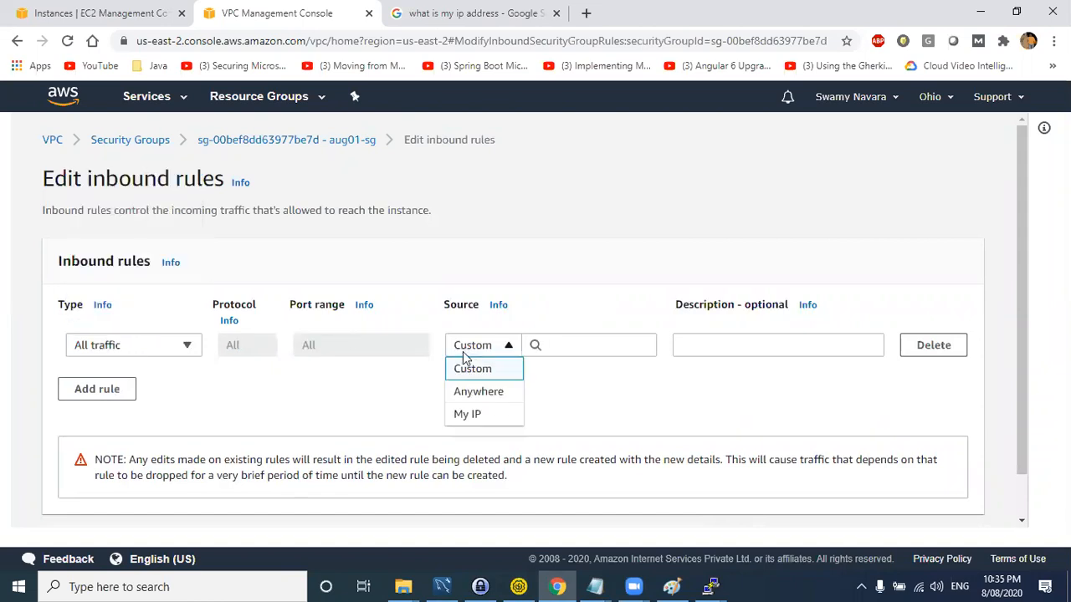
pyautogui.click(479, 392)
pyautogui.scroll(-2, 949, 465)
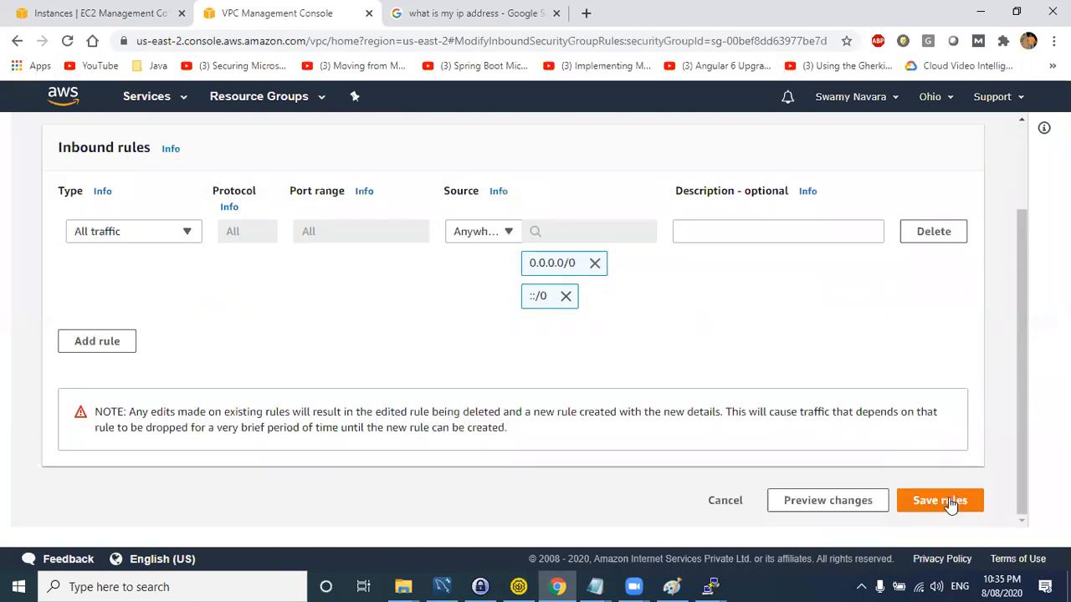
pyautogui.click(940, 500)
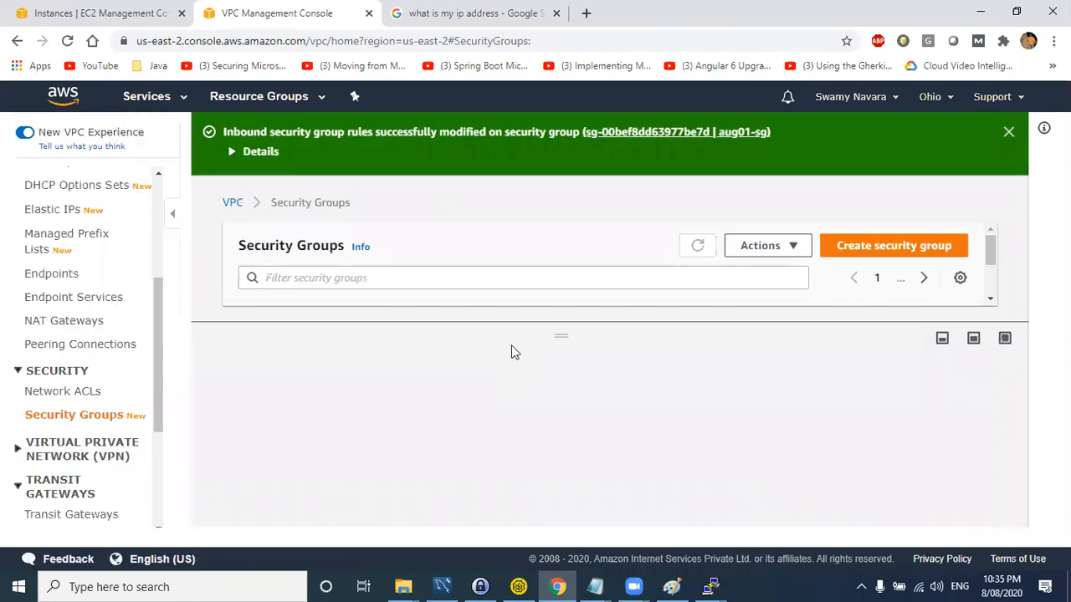
# - Open the outbound rules of aug01-sg for editing and delete both All ICMP - IPv4 rules
pyautogui.click(423, 399)
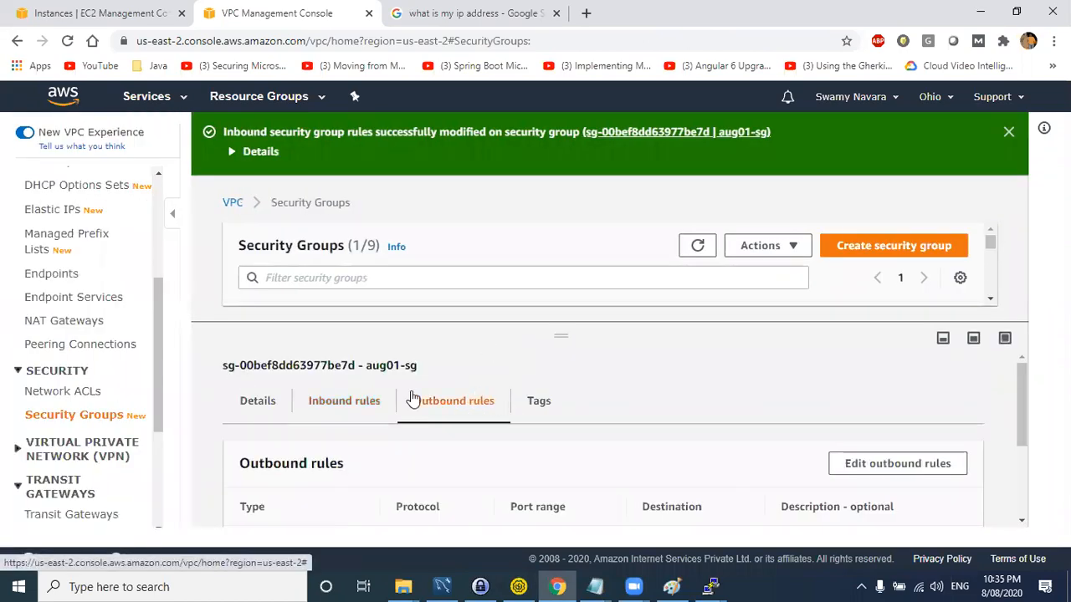
pyautogui.click(877, 466)
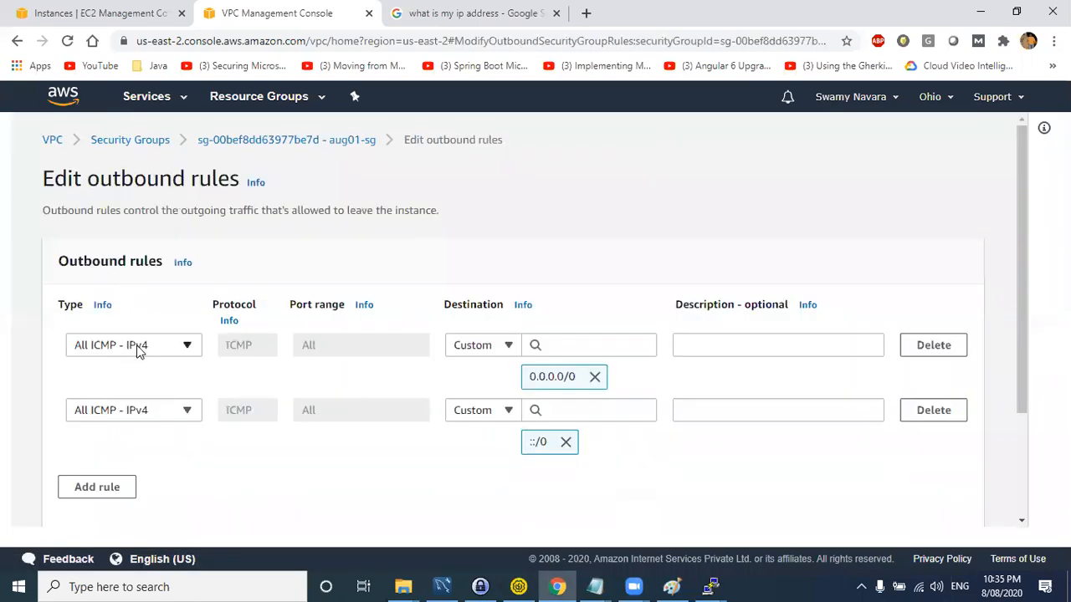
pyautogui.click(933, 345)
pyautogui.click(933, 345)
# - Add an outbound rule allowing All traffic with destination Anywhere and save the rules
pyautogui.click(100, 365)
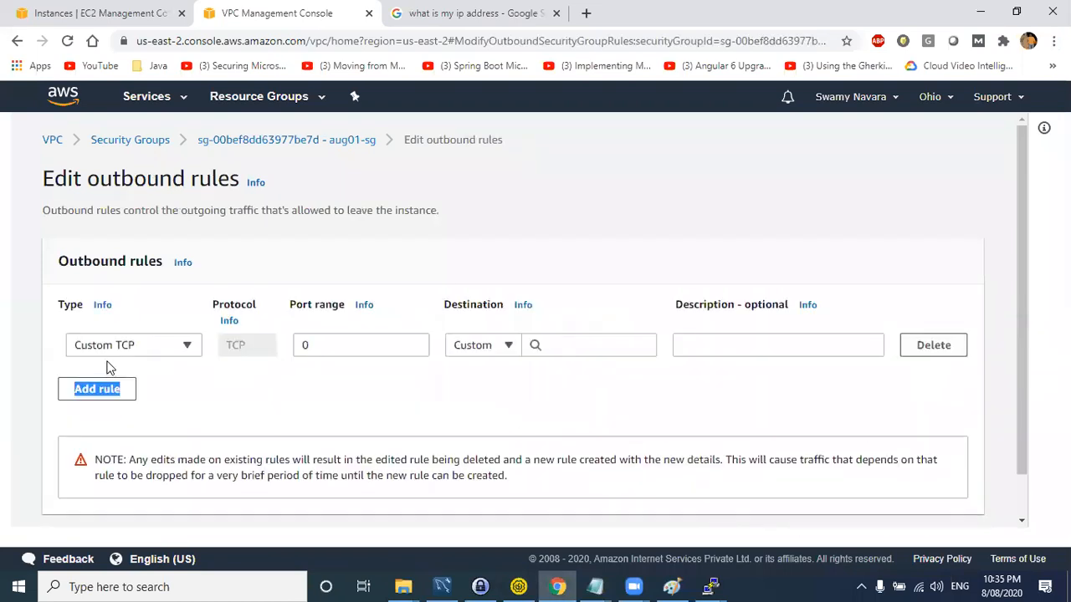
pyautogui.click(131, 345)
pyautogui.scroll(-2, 134, 268)
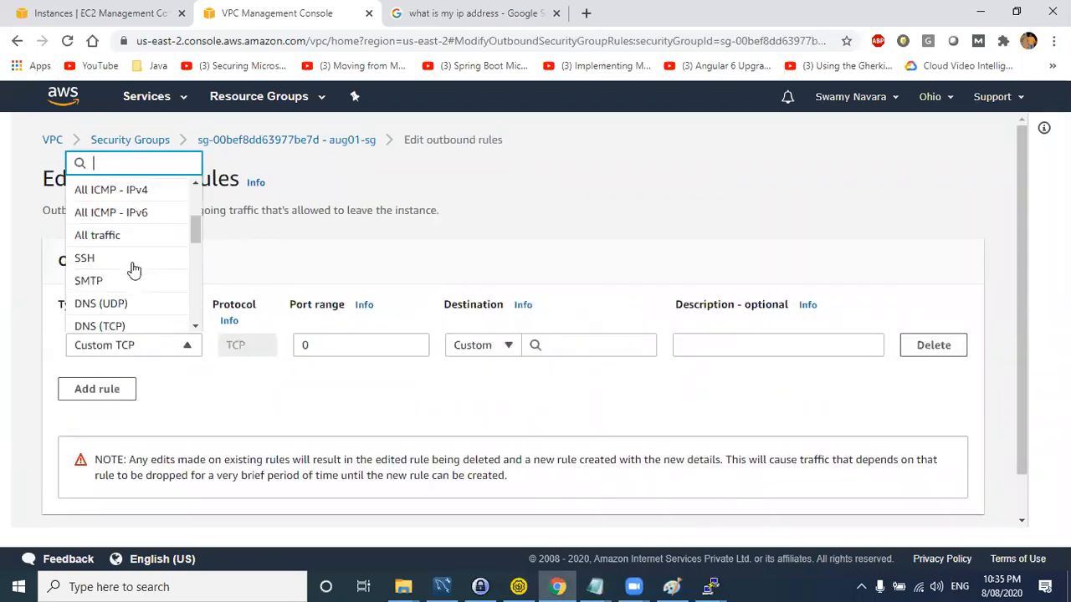
pyautogui.click(136, 238)
pyautogui.scroll(-1, 1020, 483)
pyautogui.click(465, 297)
pyautogui.click(495, 344)
pyautogui.scroll(-1, 1005, 491)
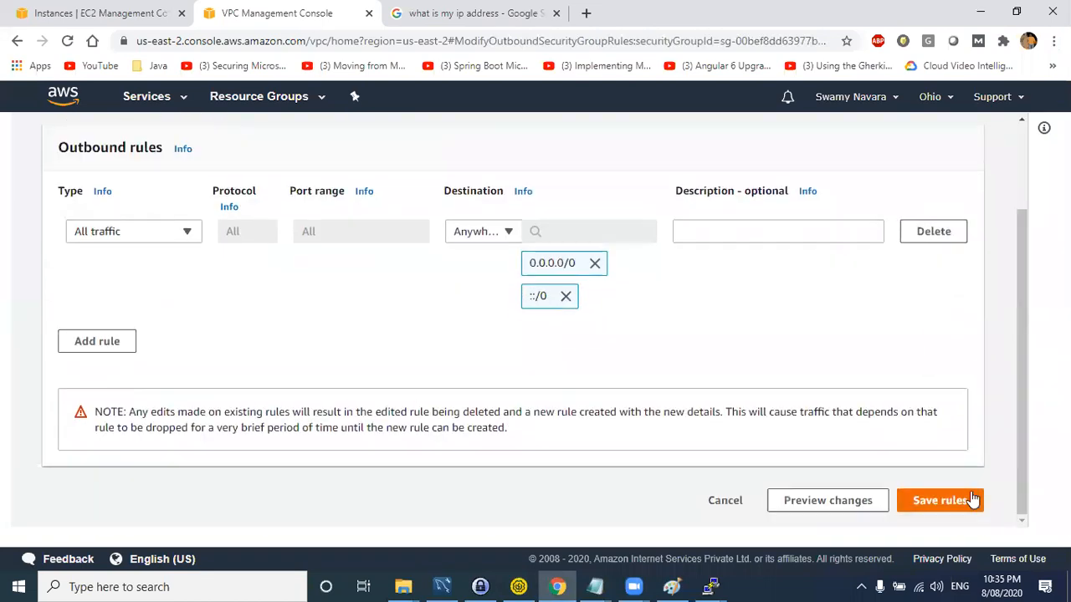
pyautogui.click(962, 499)
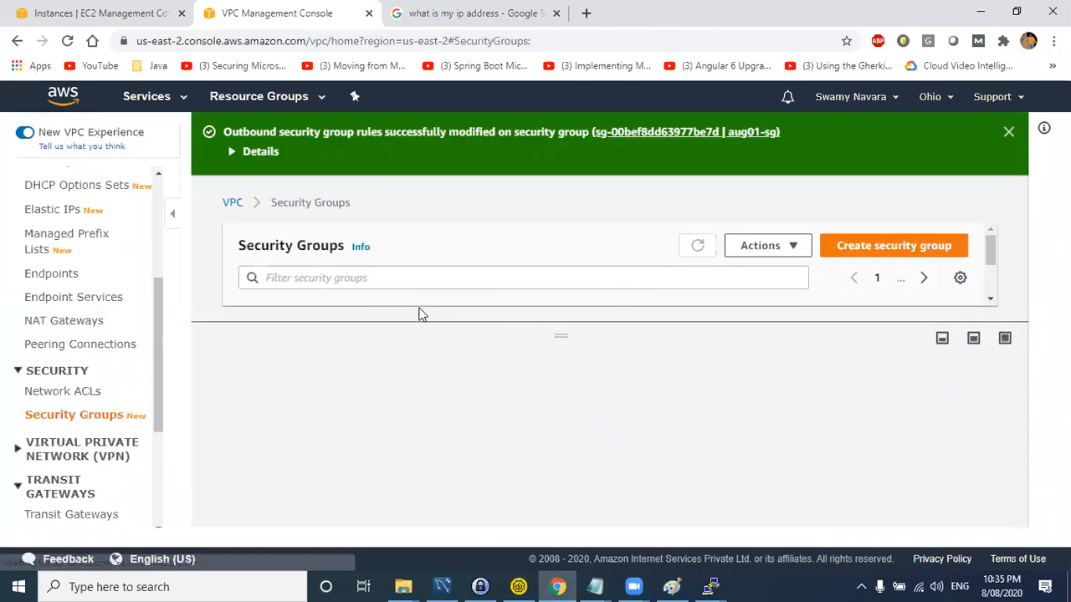
# - Switch to Paint and undo the pencil traffic lines, the handwritten port notes and the Stateless heading, keeping one underline below StateFull
pyautogui.press('super+Tab')
pyautogui.click(645, 173)
pyautogui.press('alt')
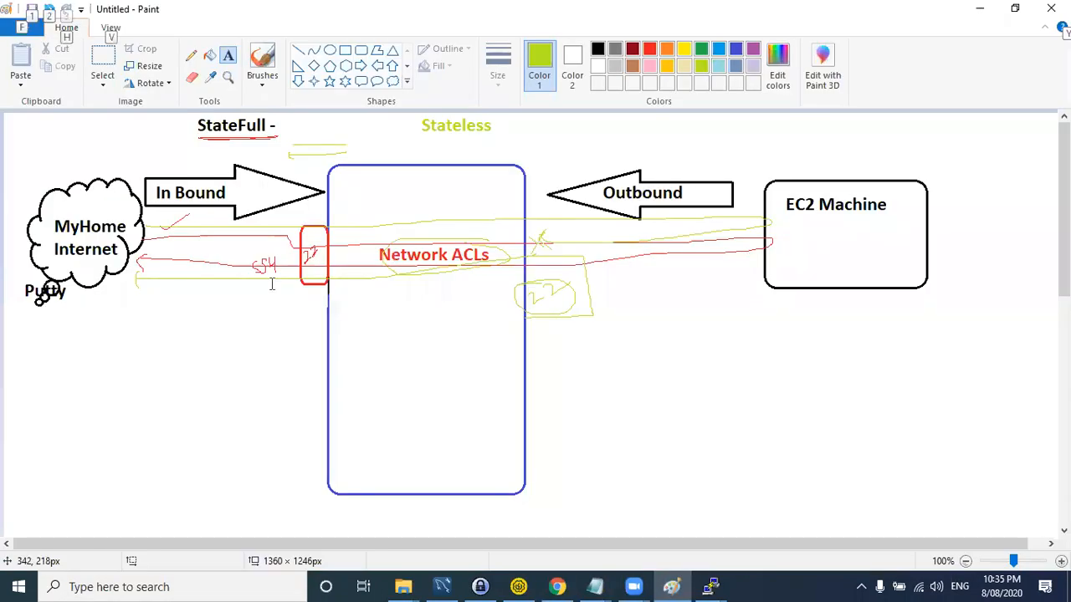
pyautogui.click(272, 287)
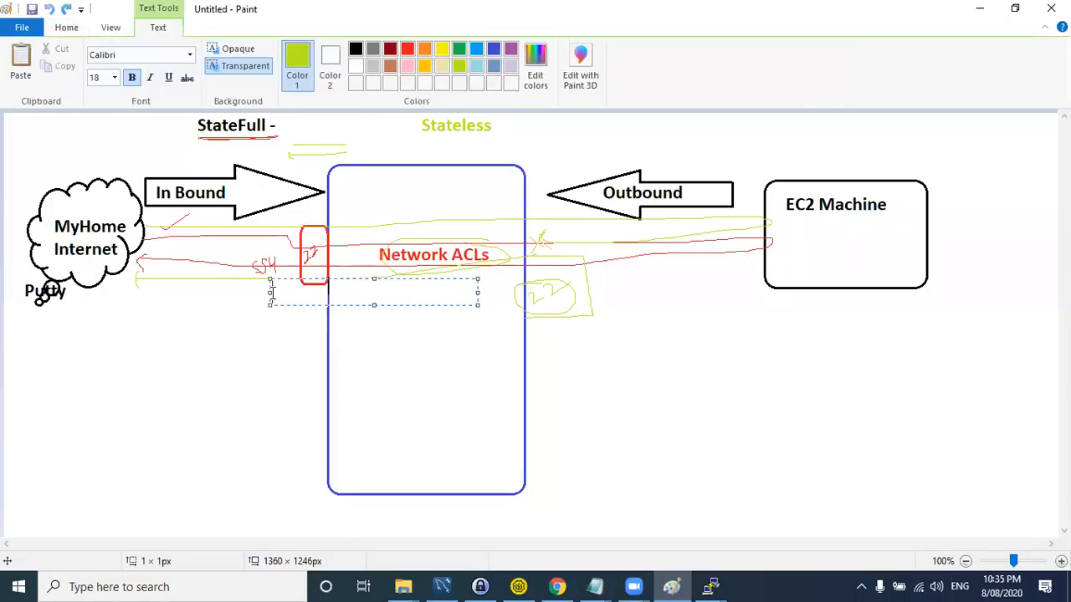
pyautogui.click(243, 362)
pyautogui.hotkey('ctrl', 'z')
pyautogui.hotkey('ctrl', 'z')
pyautogui.hotkey('ctrl', 'z')
pyautogui.hotkey('ctrl', 'z')
pyautogui.hotkey('ctrl', 'z')
pyautogui.hotkey('ctrl', 'z')
pyautogui.hotkey('ctrl', 'z')
pyautogui.hotkey('ctrl', 'z')
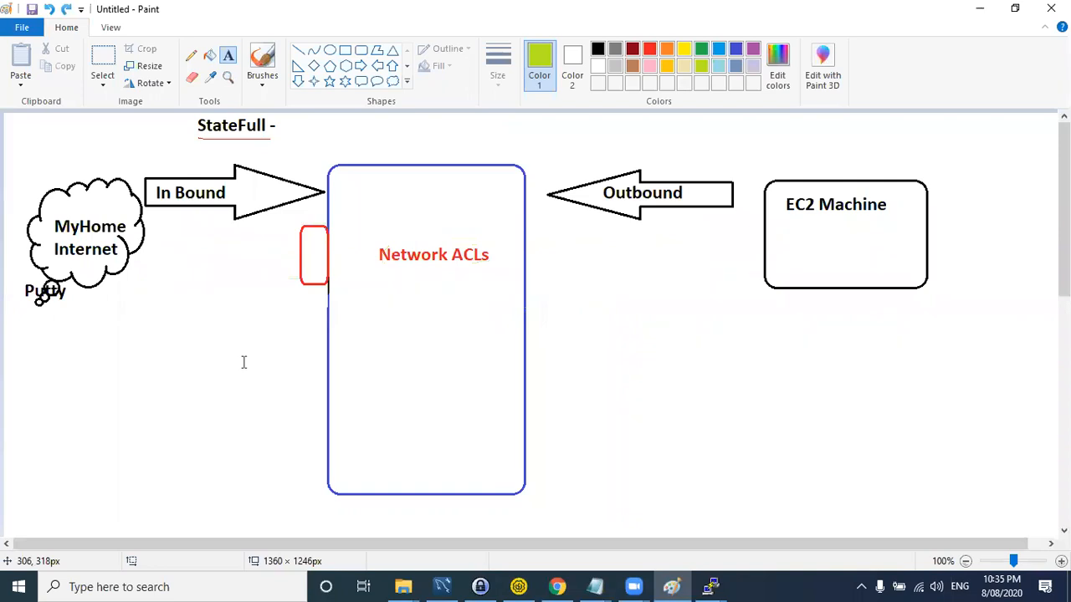
# - Draw a lime Pencil line from MyHome Internet through Network ACLs to EC2 Machine and back, with a tick on the inbound path
pyautogui.click(191, 55)
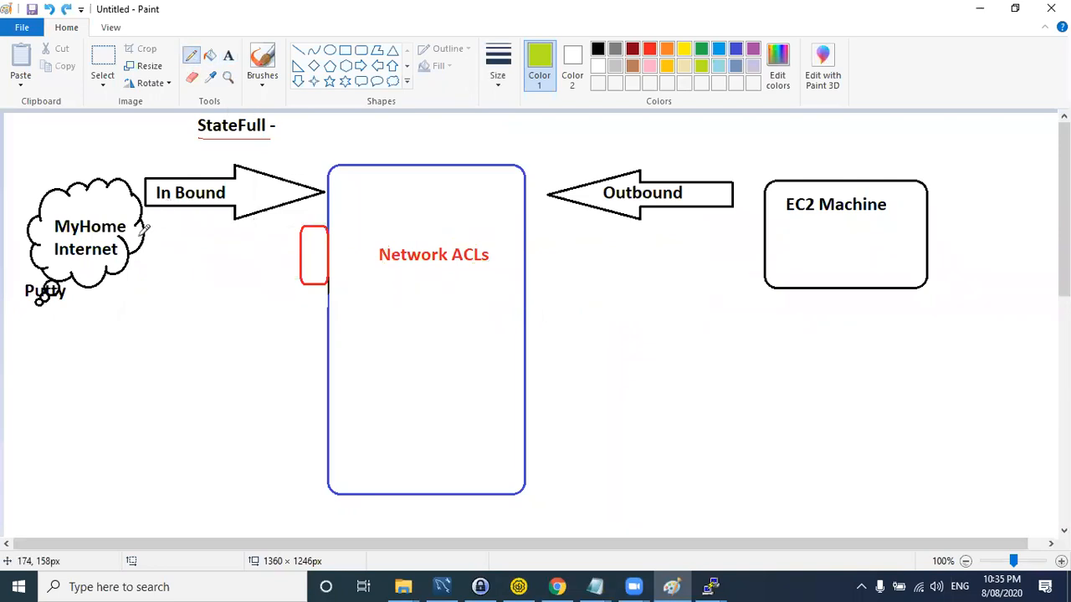
pyautogui.moveTo(143, 238)
pyautogui.mouseDown()
pyautogui.moveTo(783, 234)
pyautogui.moveTo(490, 258)
pyautogui.moveTo(164, 265)
pyautogui.moveTo(159, 253)
pyautogui.moveTo(136, 270)
pyautogui.mouseUp()
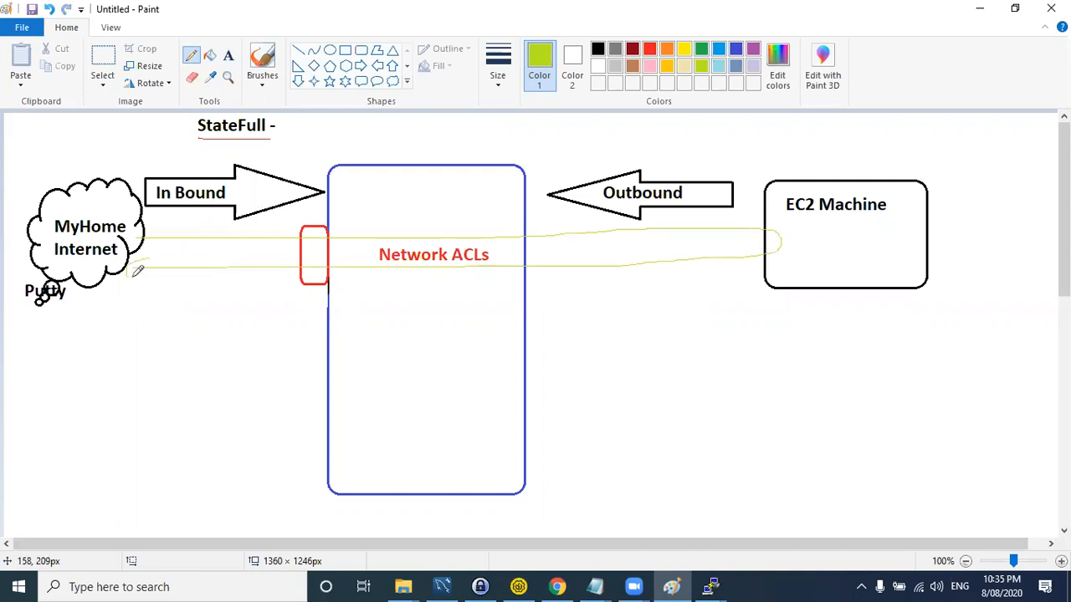
pyautogui.moveTo(205, 233); pyautogui.dragTo(223, 221)
# - Draw a red Pencil arrow from MyHome Internet to the small red box and write "SSH 22" inside the box
pyautogui.click(650, 50)
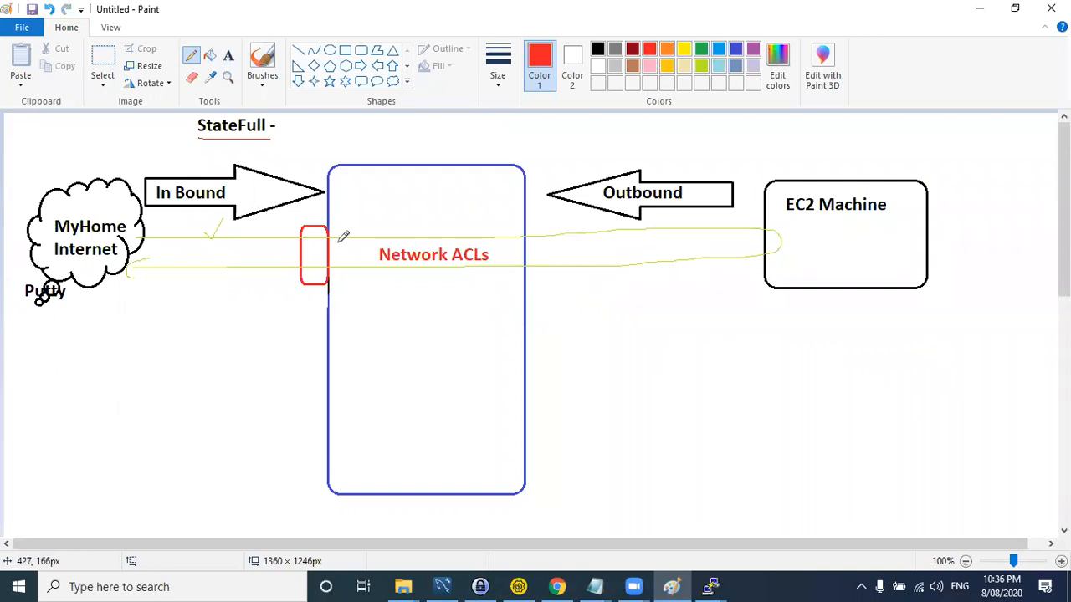
pyautogui.moveTo(127, 245)
pyautogui.mouseDown()
pyautogui.moveTo(299, 243)
pyautogui.moveTo(294, 254)
pyautogui.moveTo(325, 248)
pyautogui.moveTo(328, 261)
pyautogui.mouseUp()
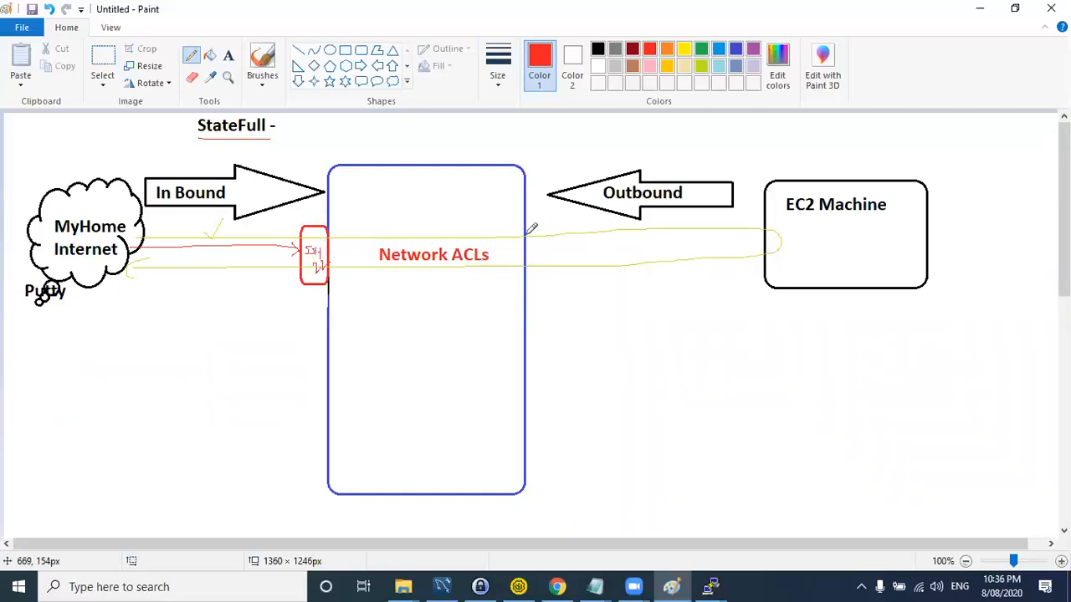
# - Draw a red Pencil box on the outbound side of Network ACLs and write "22" inside it
pyautogui.moveTo(531, 237)
pyautogui.mouseDown()
pyautogui.moveTo(572, 281)
pyautogui.moveTo(532, 250)
pyautogui.moveTo(538, 266)
pyautogui.moveTo(547, 251)
pyautogui.mouseUp()
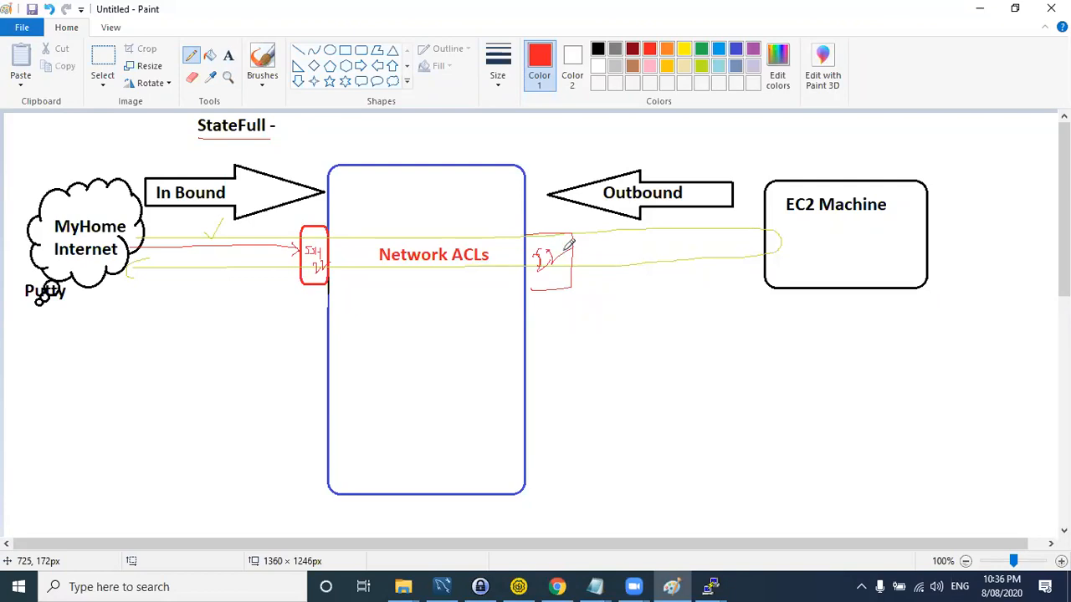
# - Switch to the AWS VPC console in Chrome, open the Network ACLs list and filter it by "aug"
pyautogui.hotkey('alt', 'Tab')
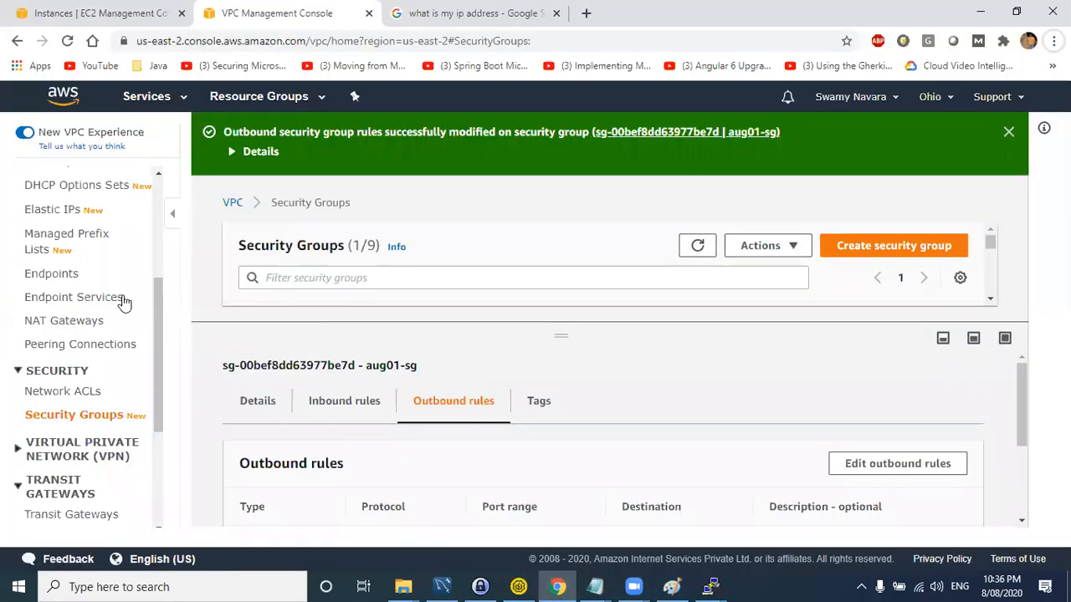
pyautogui.scroll(-1, 79, 351)
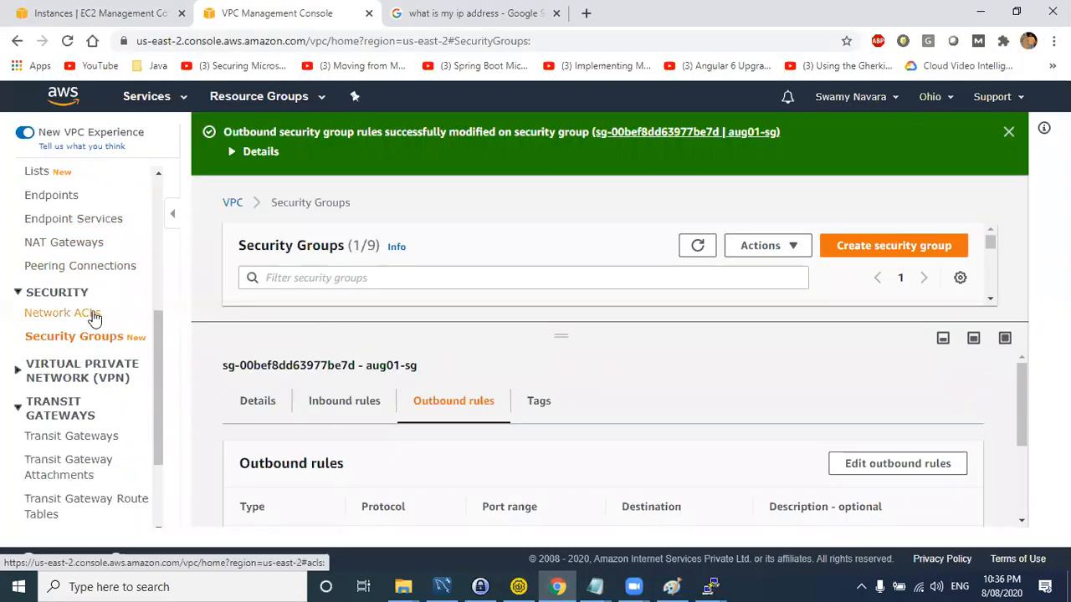
pyautogui.click(90, 314)
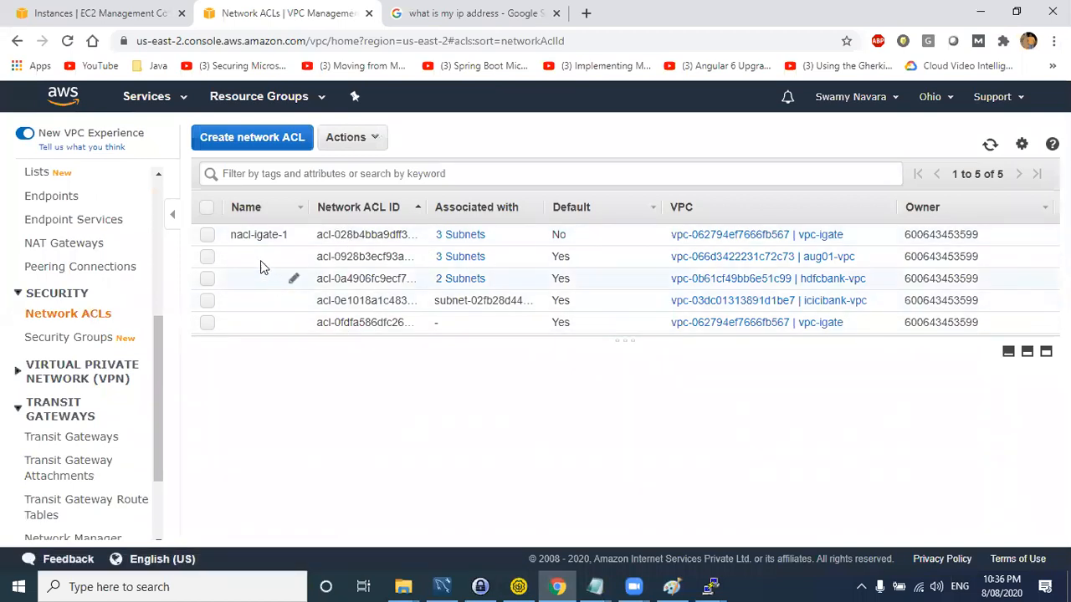
pyautogui.click(331, 173)
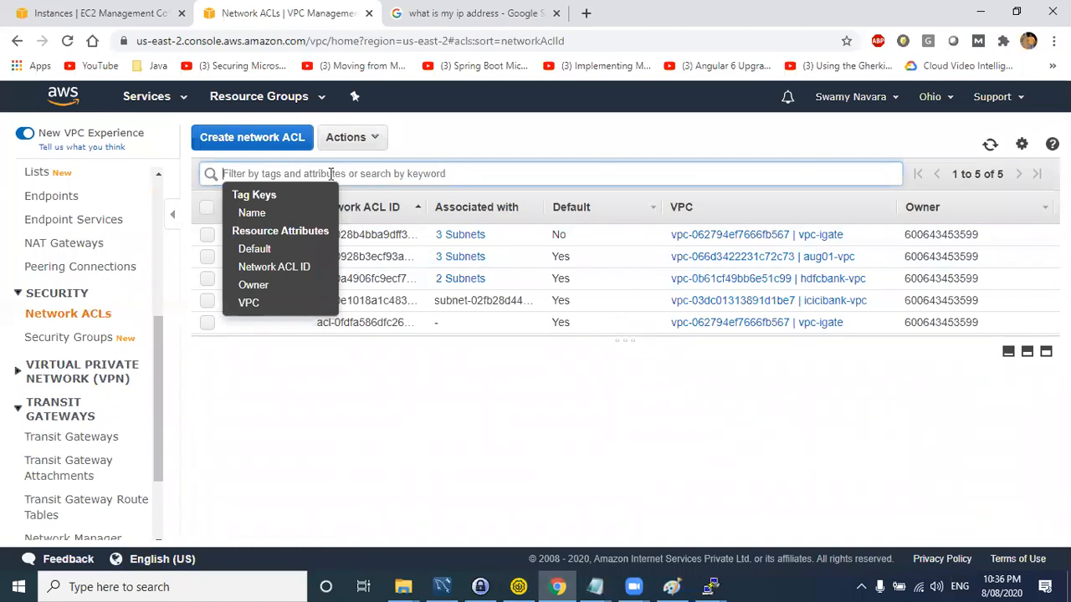
pyautogui.write('aug')
pyautogui.press('Return')
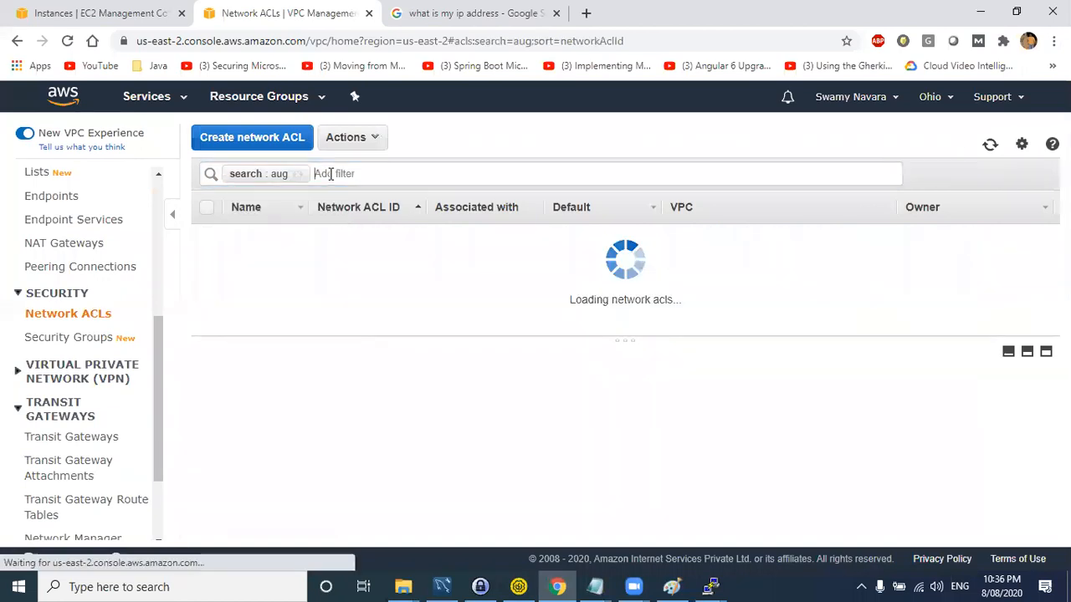
# - Name the aug01-vpc network ACL "aug01-nacl" and widen the Name column
pyautogui.click(295, 235)
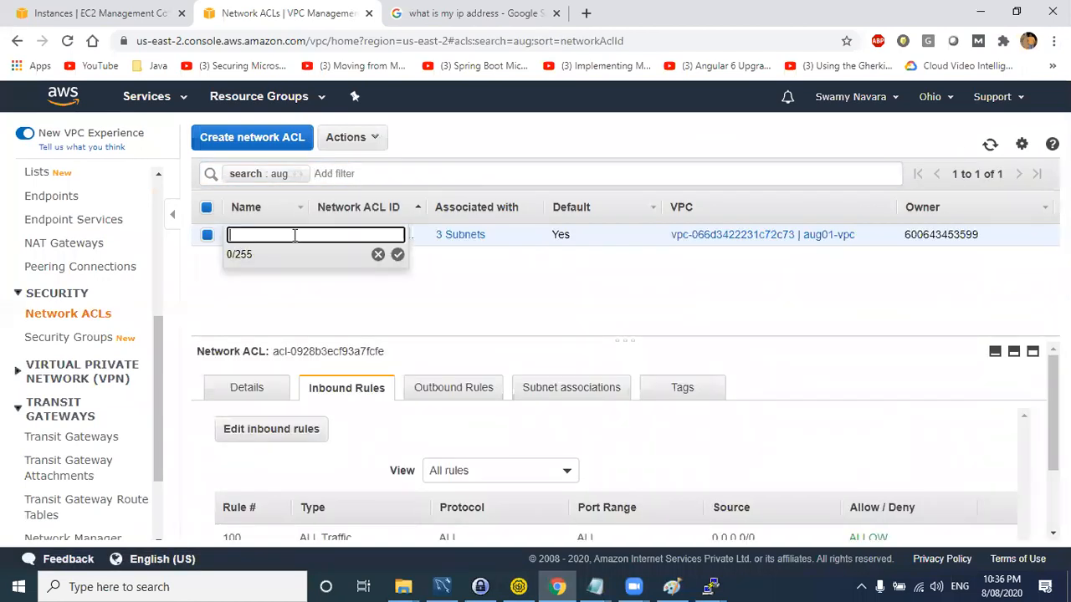
pyautogui.write('aug01-nacl')
pyautogui.press('Return')
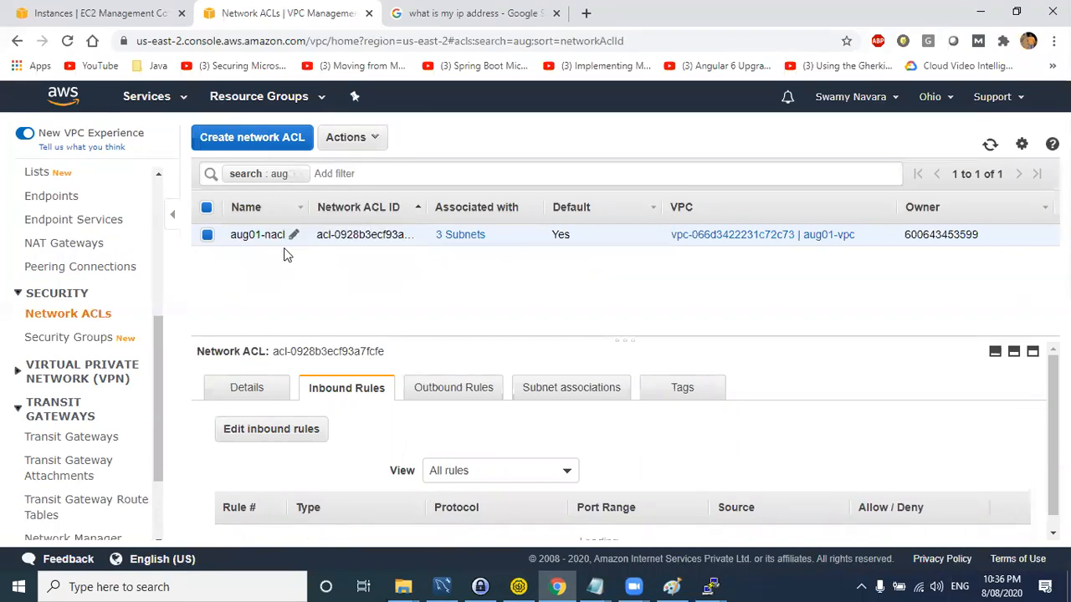
pyautogui.moveTo(314, 213); pyautogui.dragTo(380, 211)
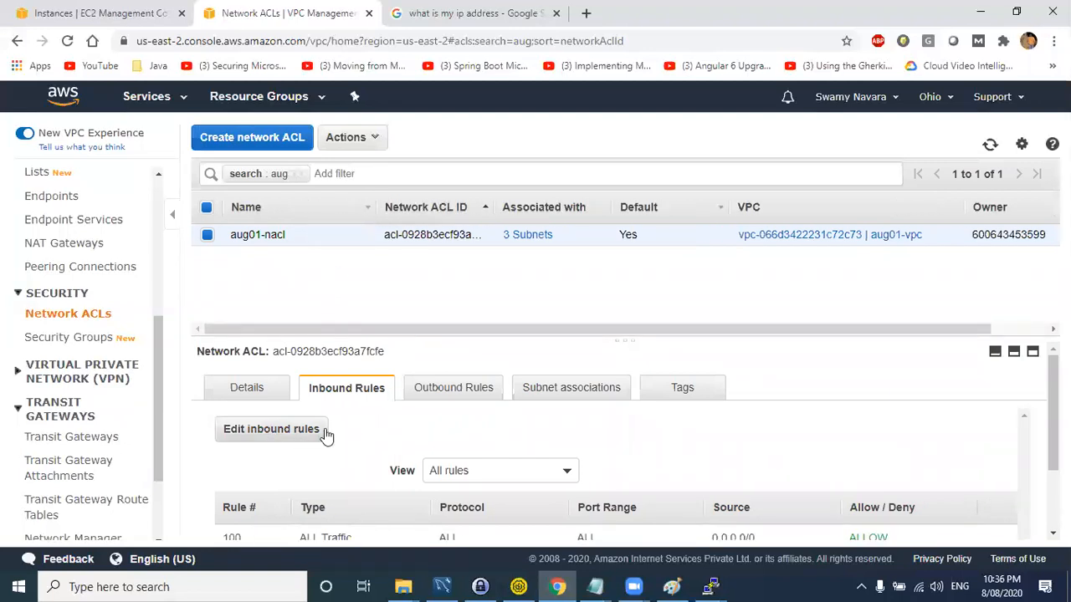
# - Review the inbound rules of aug01-nacl and open them for editing
pyautogui.scroll(-2, 326, 468)
pyautogui.scroll(-1, 326, 515)
pyautogui.scroll(2, 306, 437)
pyautogui.click(268, 431)
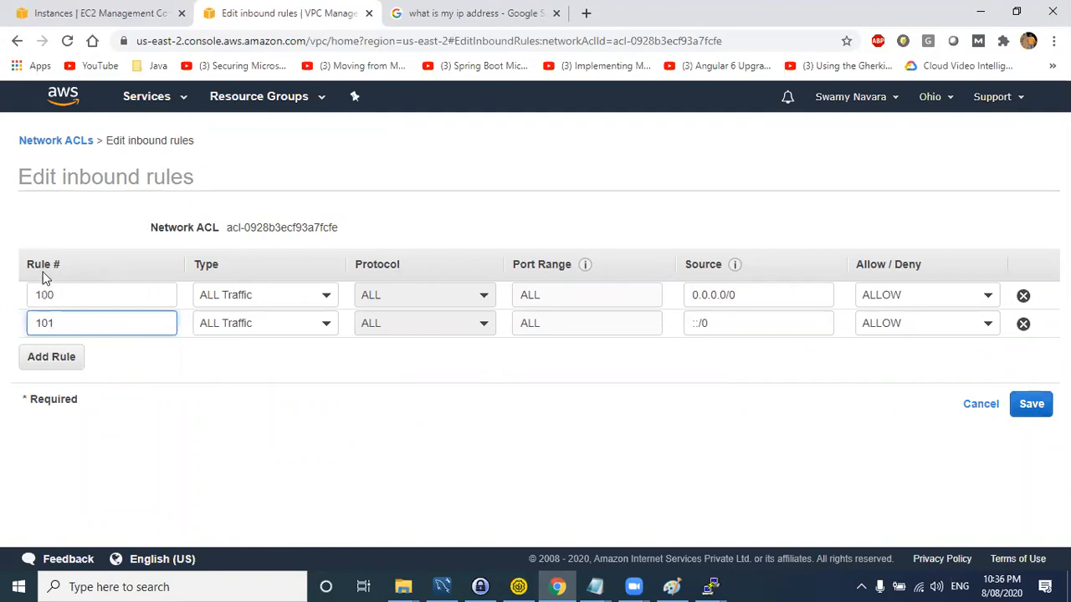
# - Draw a second red Pencil line in Paint from MyHome Internet into the SSH 22 box, and return to the inbound rules in Chrome
pyautogui.hotkey('alt', 'Tab')
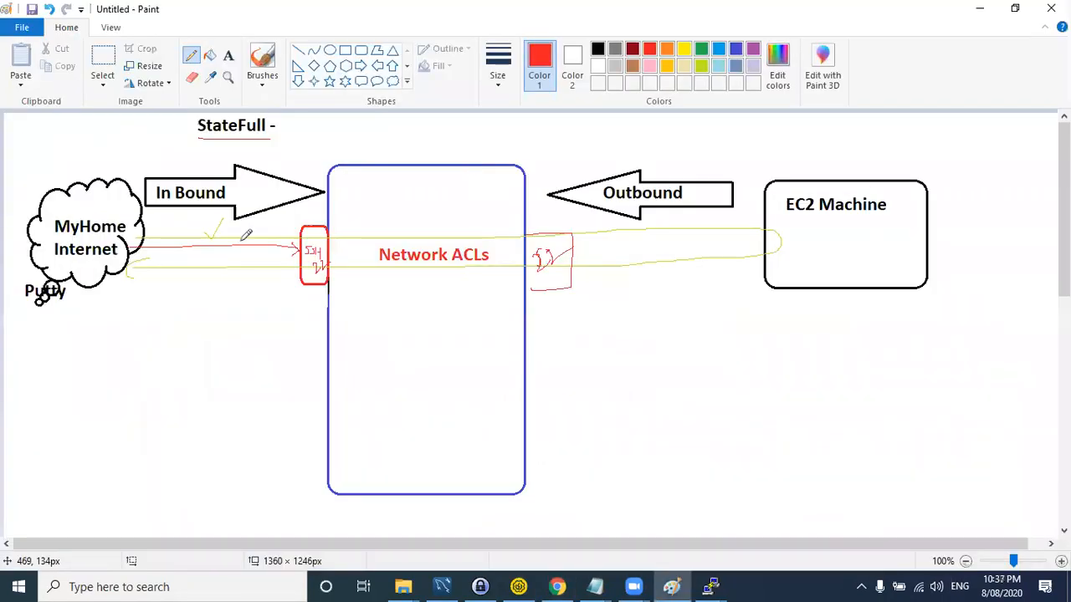
pyautogui.hotkey('alt', 'Tab')
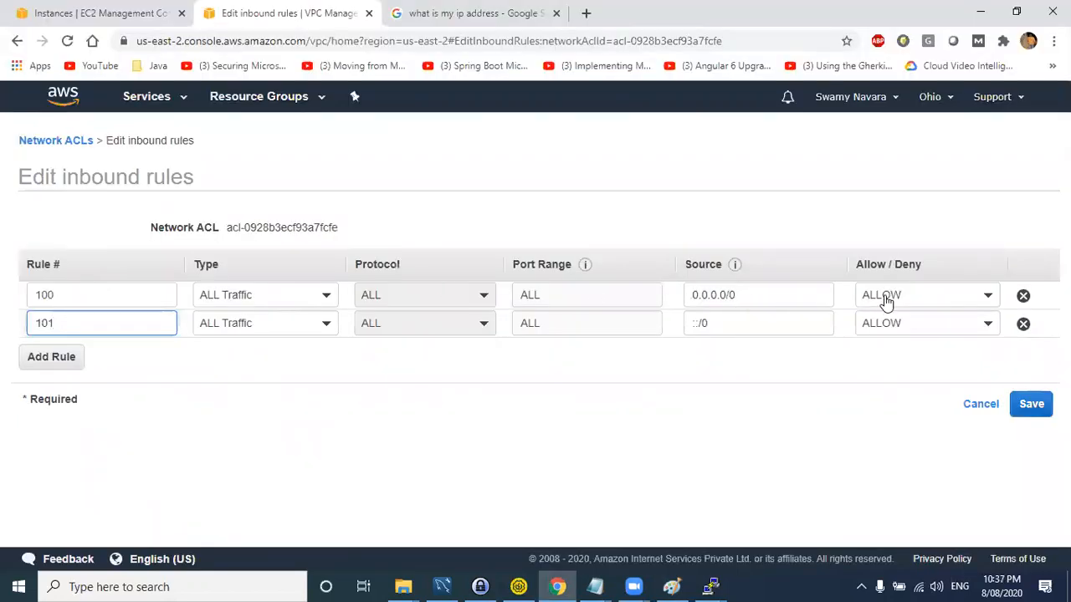
pyautogui.click(886, 299)
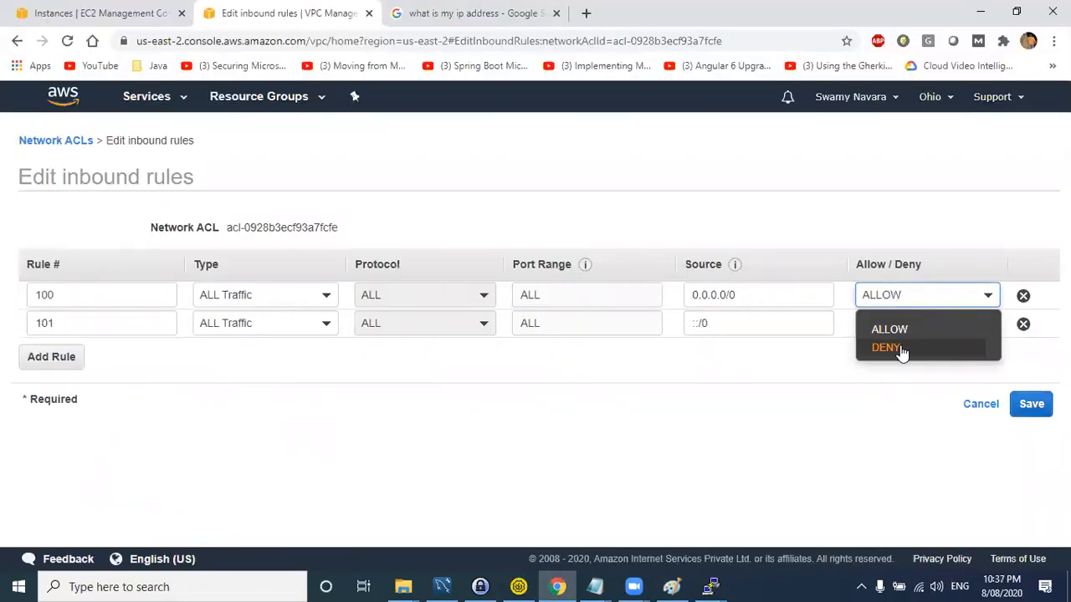
pyautogui.hotkey('alt', 'Tab')
pyautogui.moveTo(127, 249); pyautogui.dragTo(318, 250)
pyautogui.hotkey('alt', 'Tab')
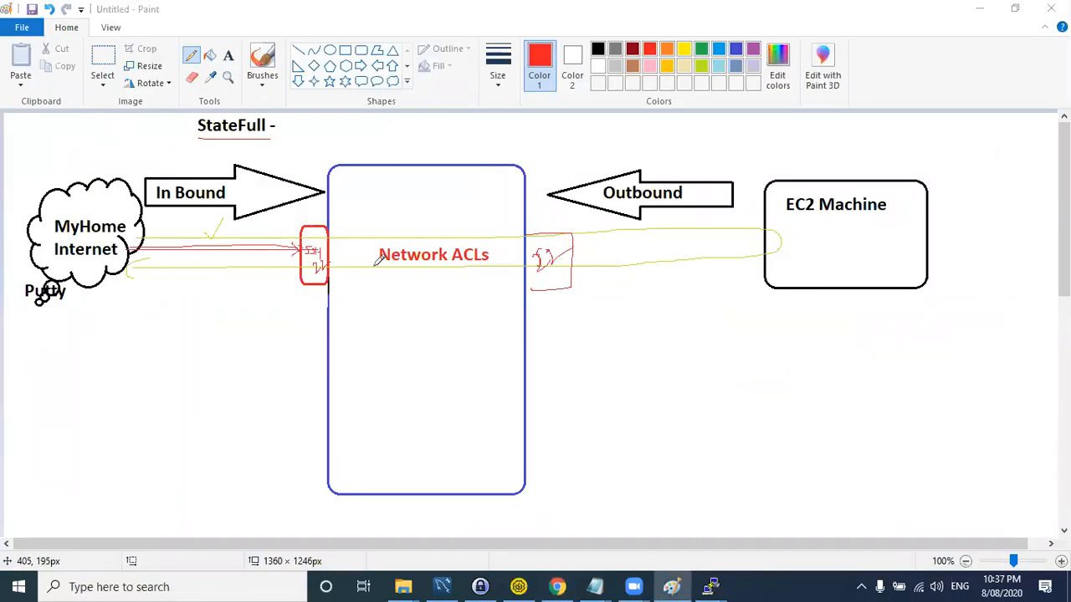
# - Set the type of inbound rule 100 to HTTP (80)
pyautogui.click(115, 293)
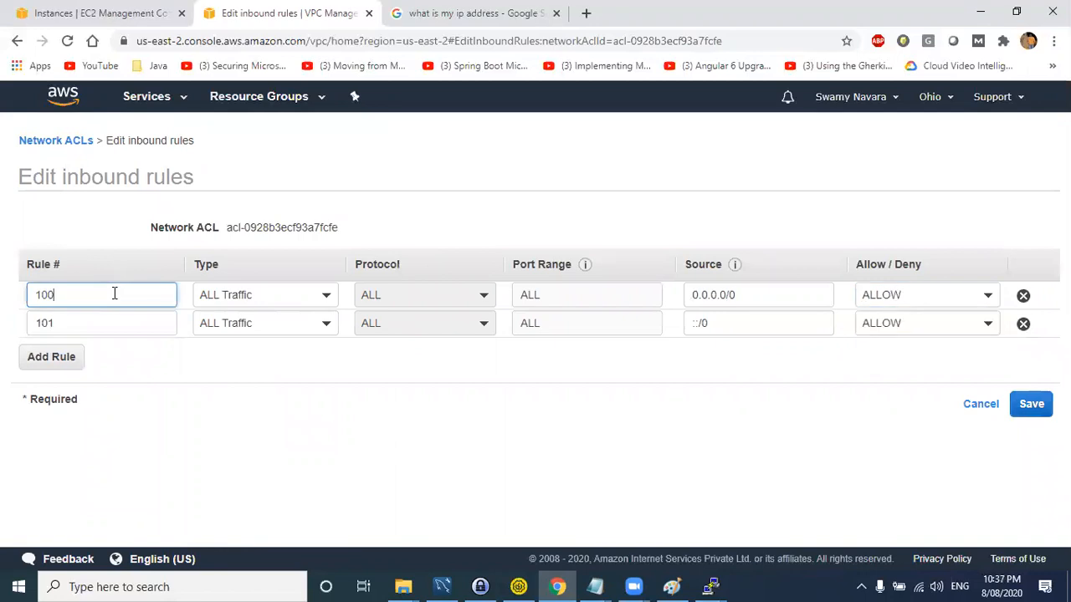
pyautogui.click(293, 300)
pyautogui.scroll(-3, 262, 411)
pyautogui.scroll(1, 264, 414)
pyautogui.scroll(-1, 266, 414)
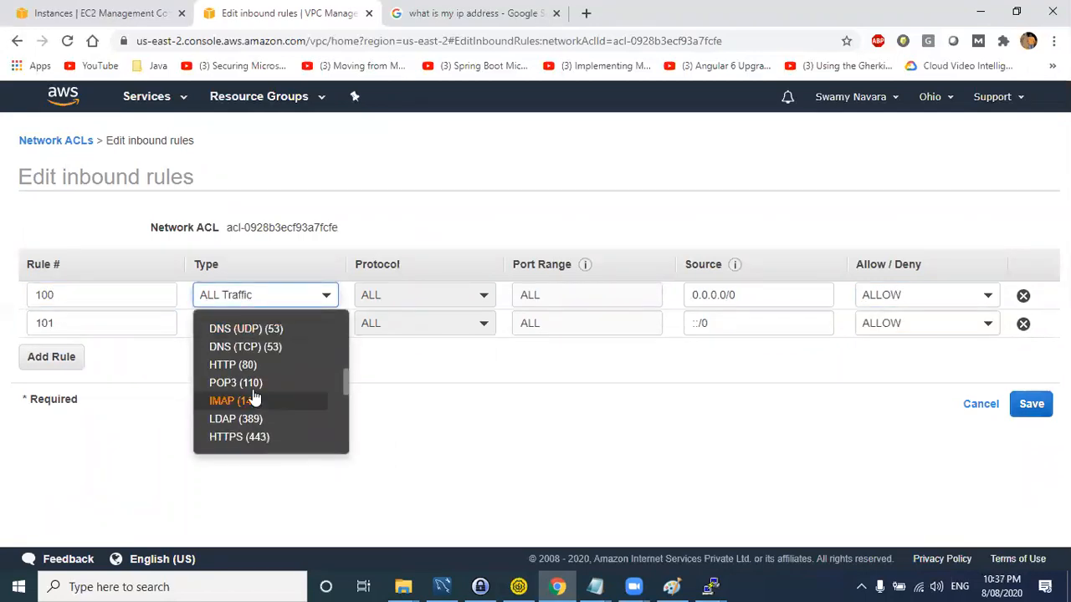
pyautogui.click(251, 369)
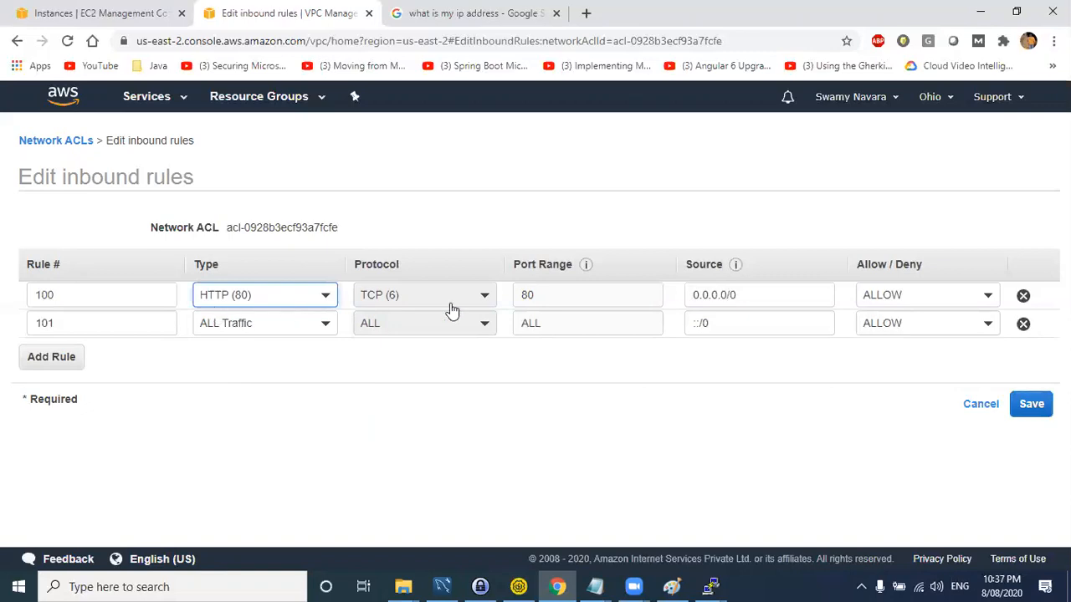
# - Set the source of inbound rule 100 to 10.1.0.0/16 and its action to DENY
pyautogui.click(731, 295)
pyautogui.moveTo(728, 294); pyautogui.dragTo(679, 299)
pyautogui.write('10.1.0.0')
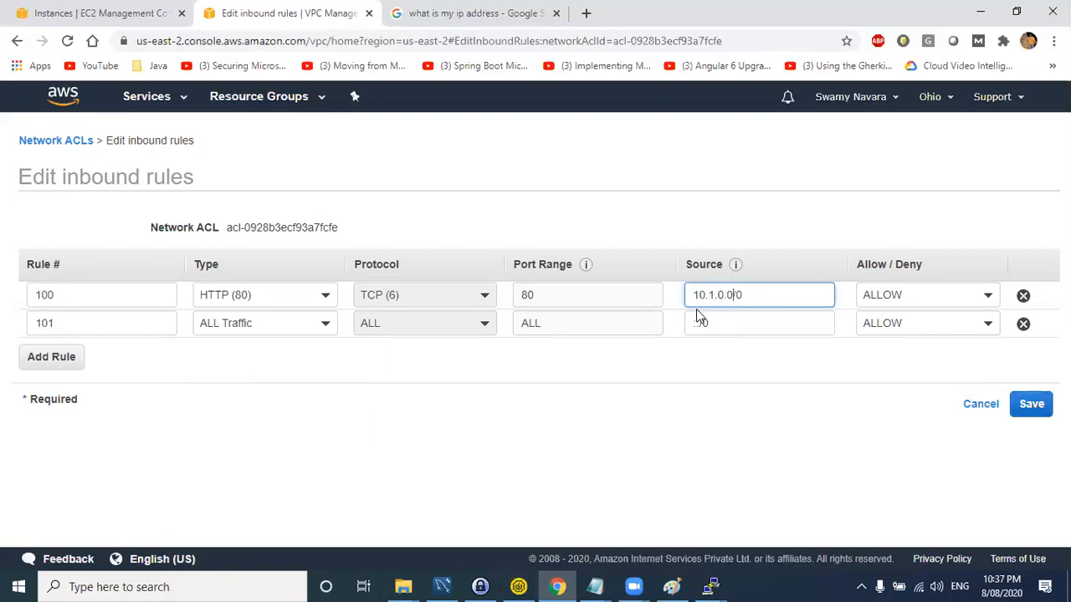
pyautogui.hotkey('shift', 'End')
pyautogui.write('/16')
pyautogui.click(882, 294)
pyautogui.click(878, 348)
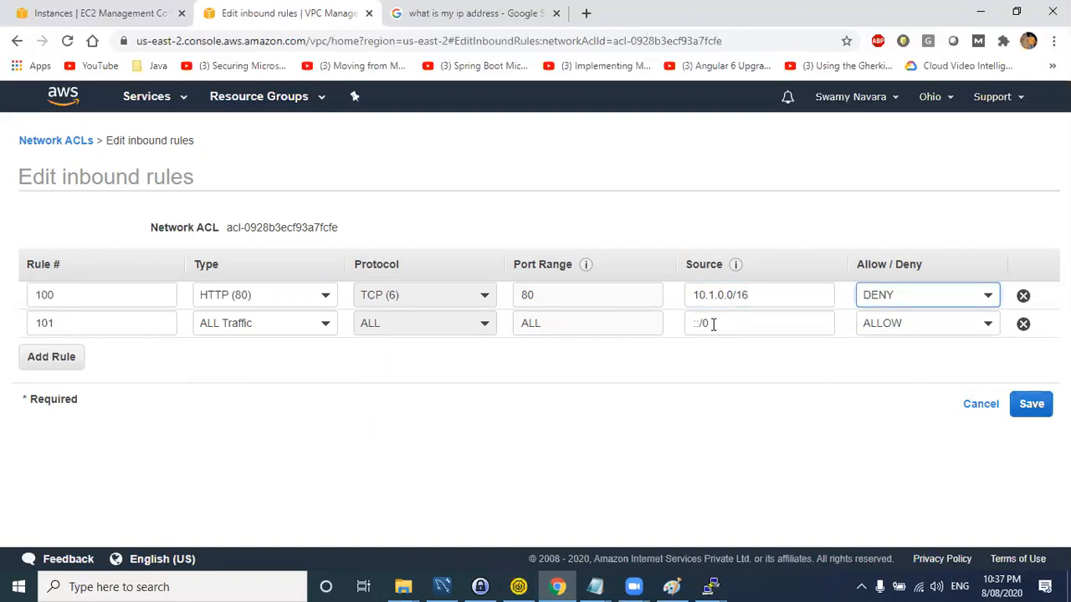
# - Set the action of inbound rule 100 to ALLOW and return to the Network ACLs list without saving
pyautogui.moveTo(760, 298); pyautogui.dragTo(688, 295)
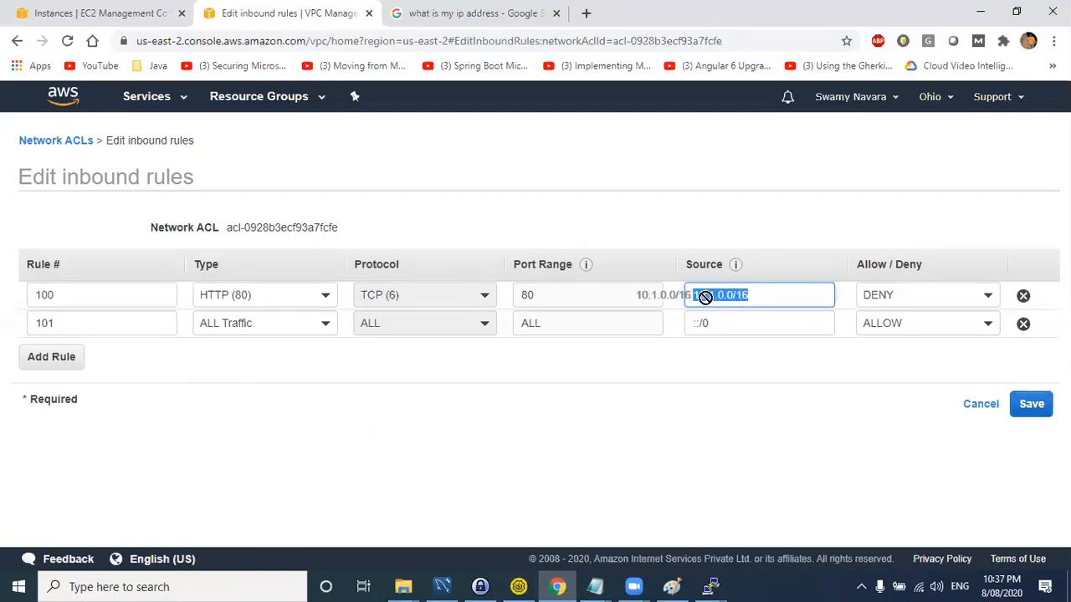
pyautogui.click(908, 301)
pyautogui.click(900, 332)
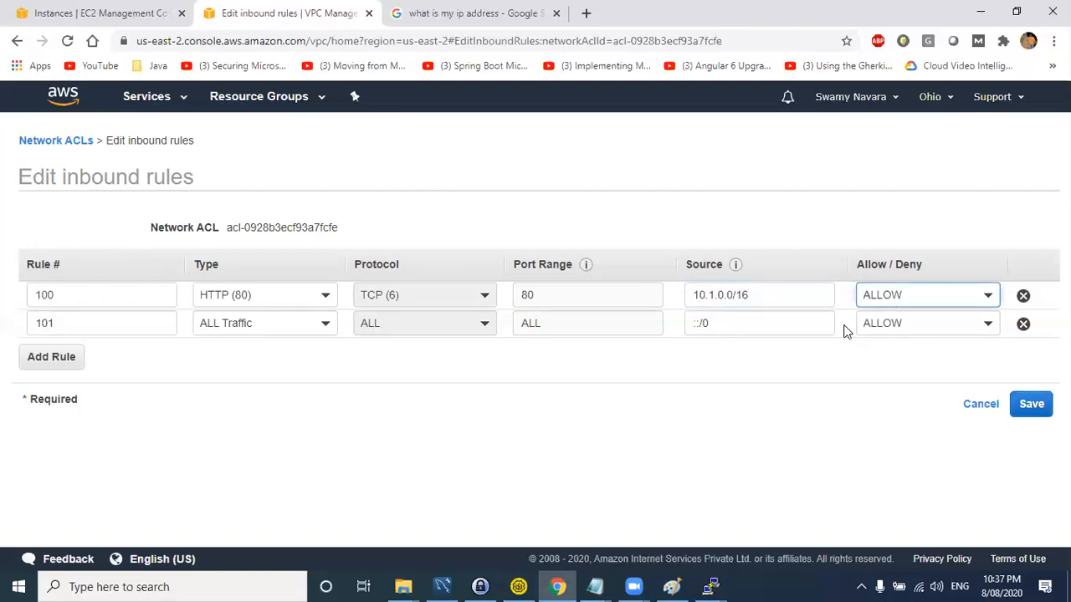
pyautogui.hotkey('alt', 'Tab')
pyautogui.hotkey('alt', 'Tab')
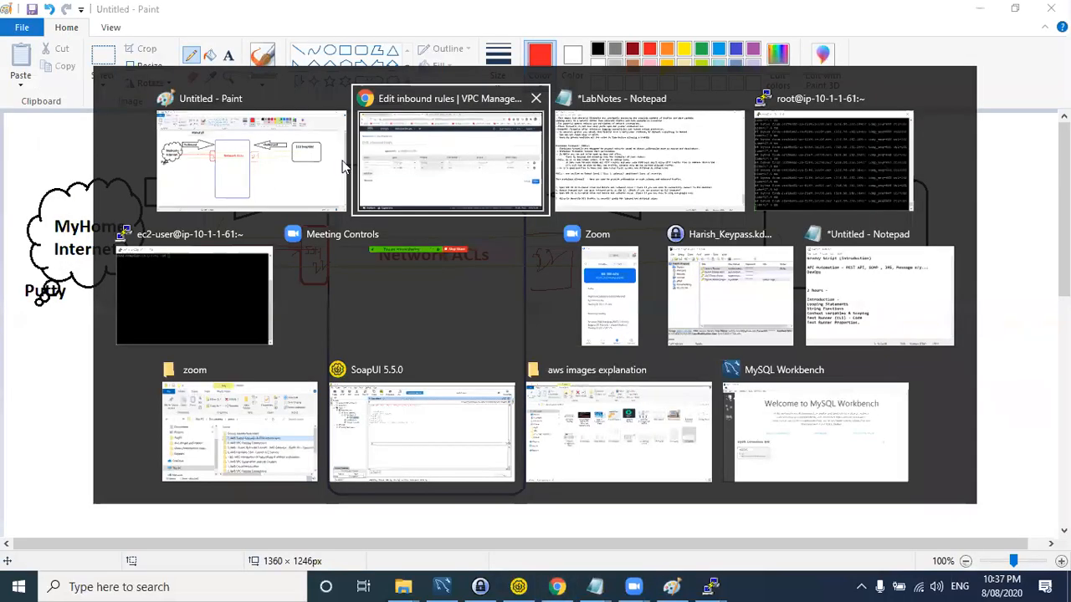
pyautogui.click(71, 142)
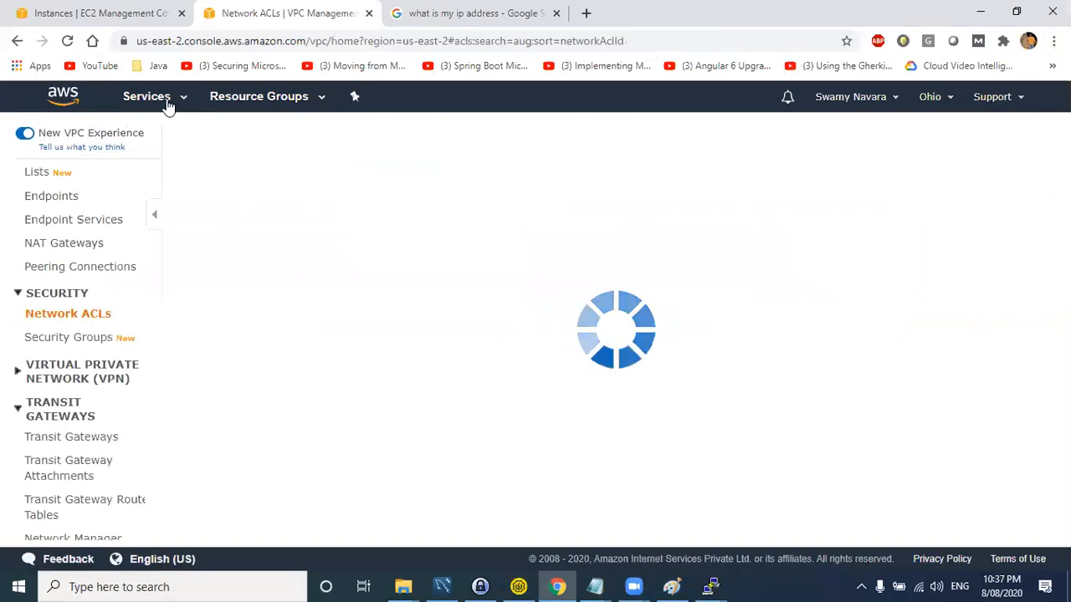
# - Open the inbound rules of the aug01-sg security group for editing, examine the available source options, and cancel the edit
pyautogui.click(83, 337)
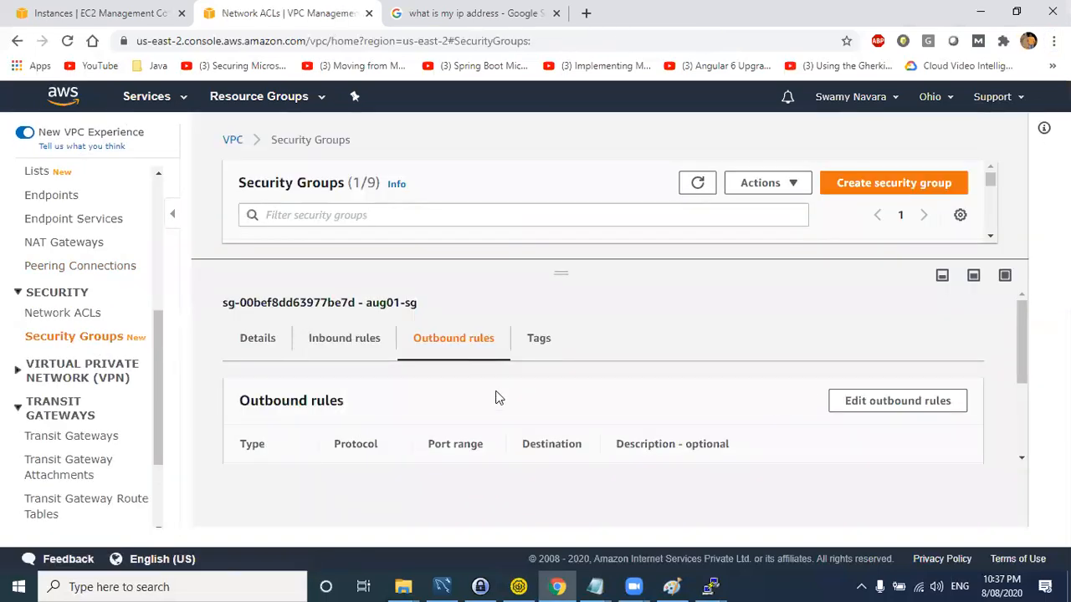
pyautogui.click(326, 350)
pyautogui.click(840, 427)
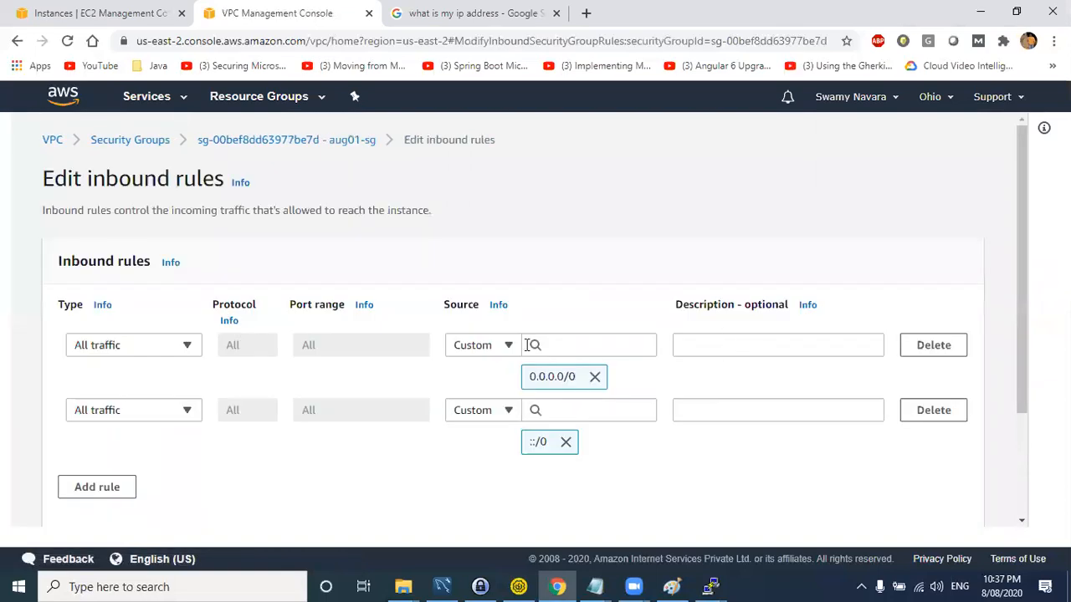
pyautogui.click(107, 346)
pyautogui.click(494, 292)
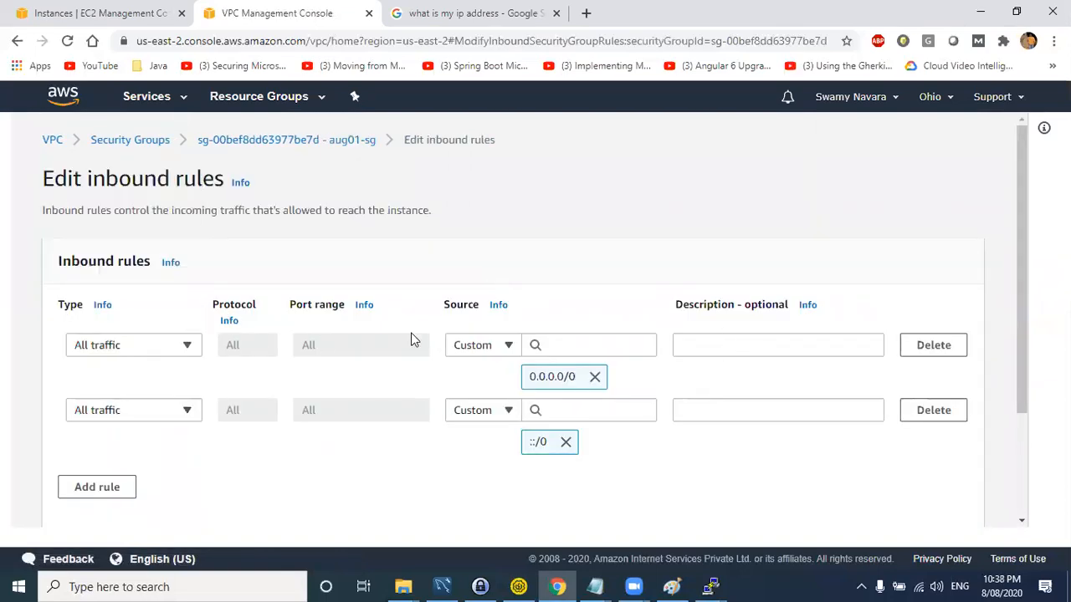
pyautogui.click(506, 347)
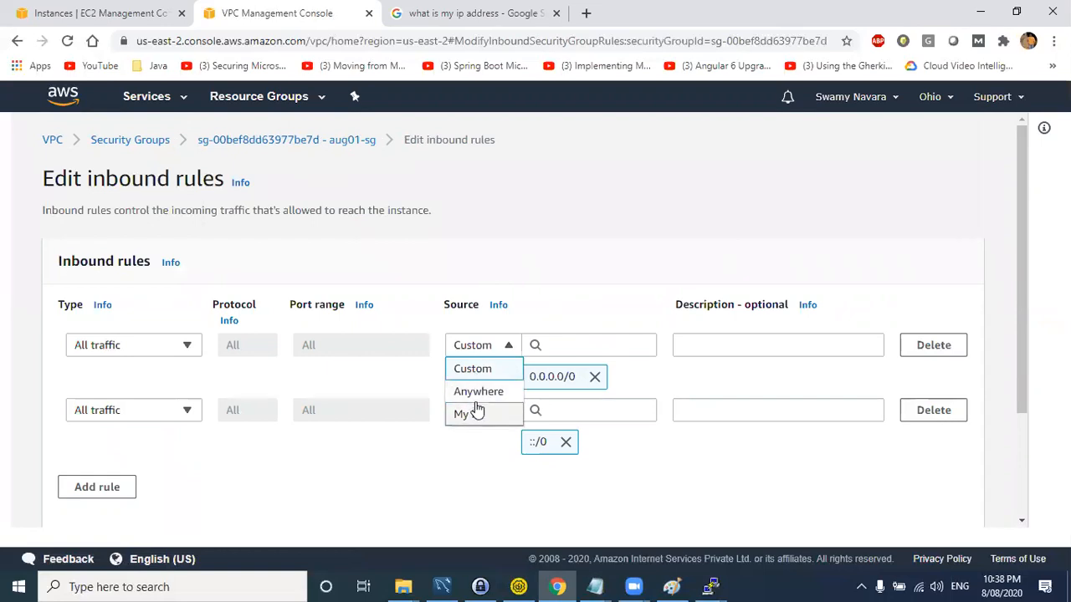
pyautogui.click(803, 466)
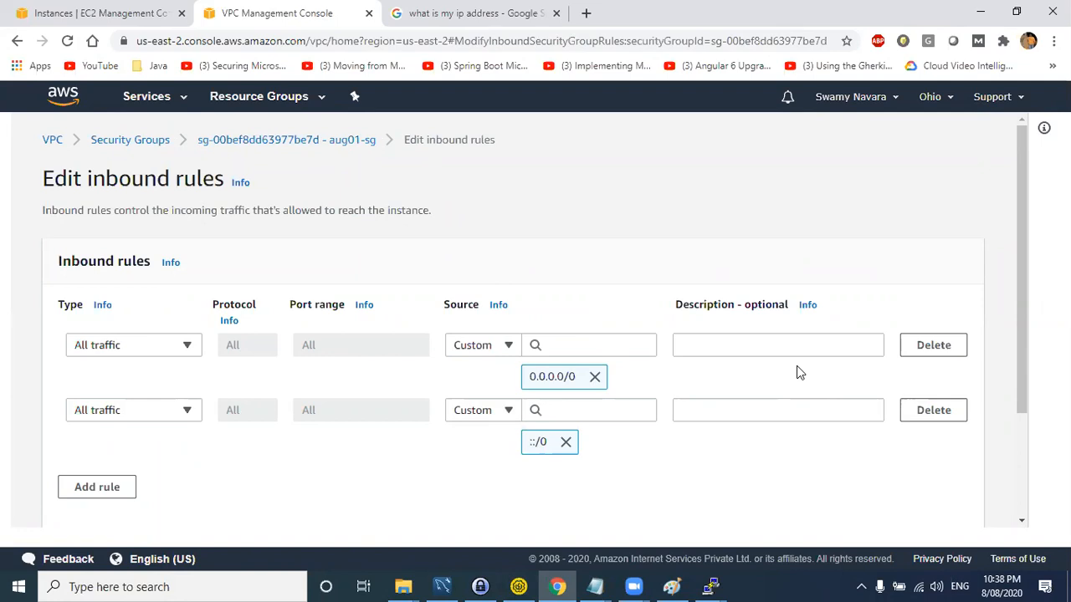
pyautogui.hotkey('alt', 'Tab')
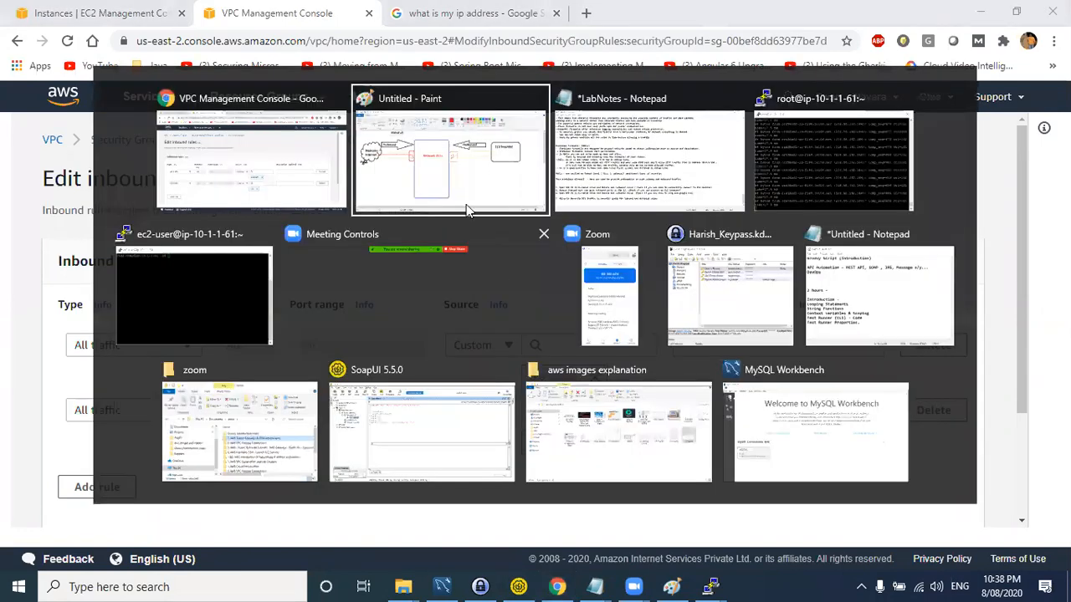
pyautogui.click(223, 187)
pyautogui.scroll(-2, 808, 430)
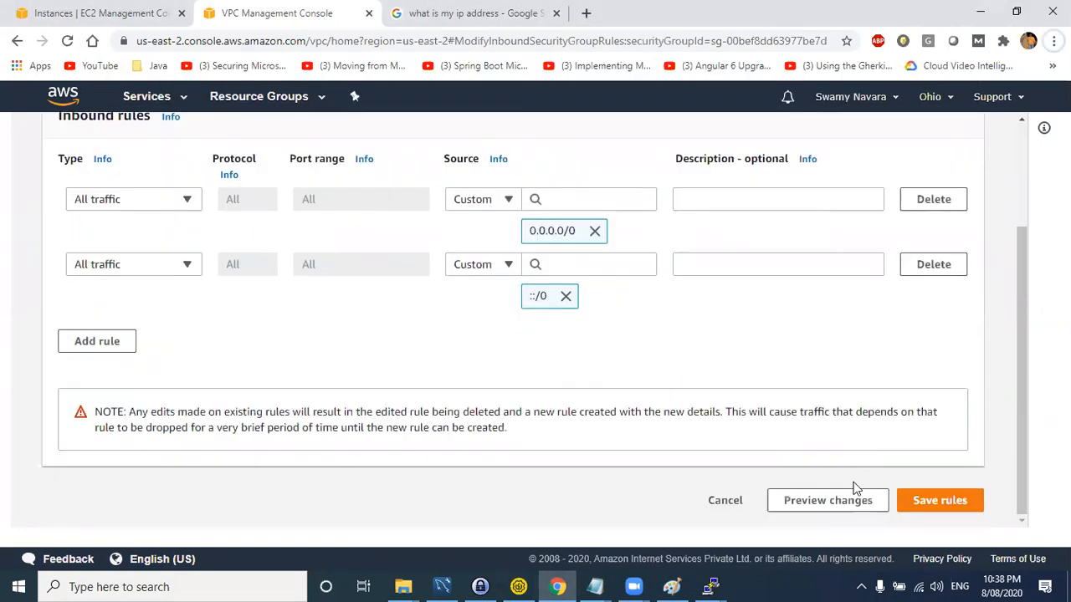
pyautogui.click(724, 500)
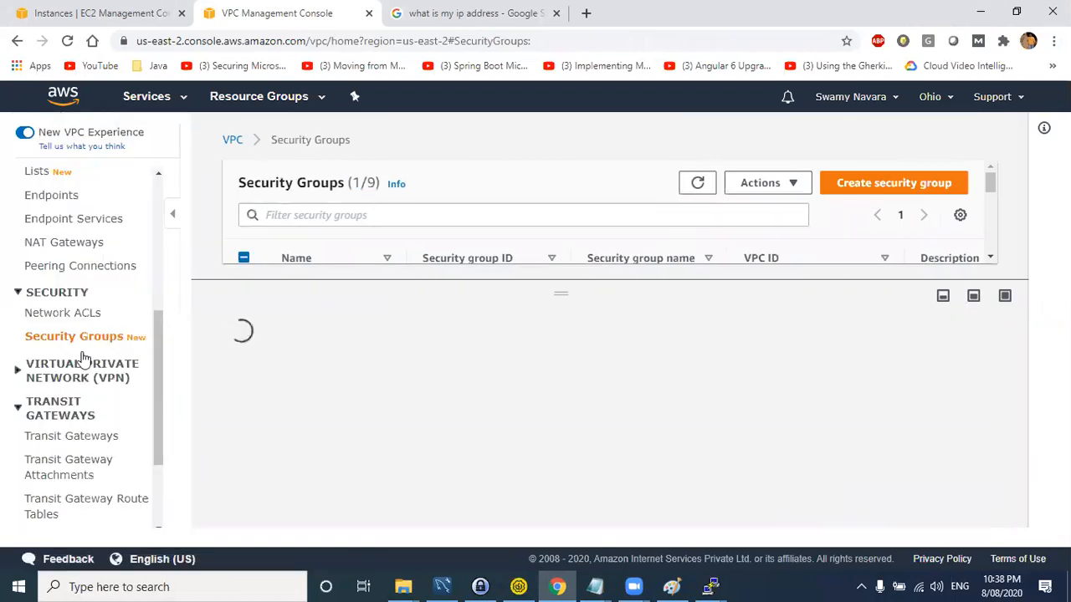
# - Open the inbound rules of the aug01-nacl network ACL for editing and remove rules 100 and 101
pyautogui.click(59, 314)
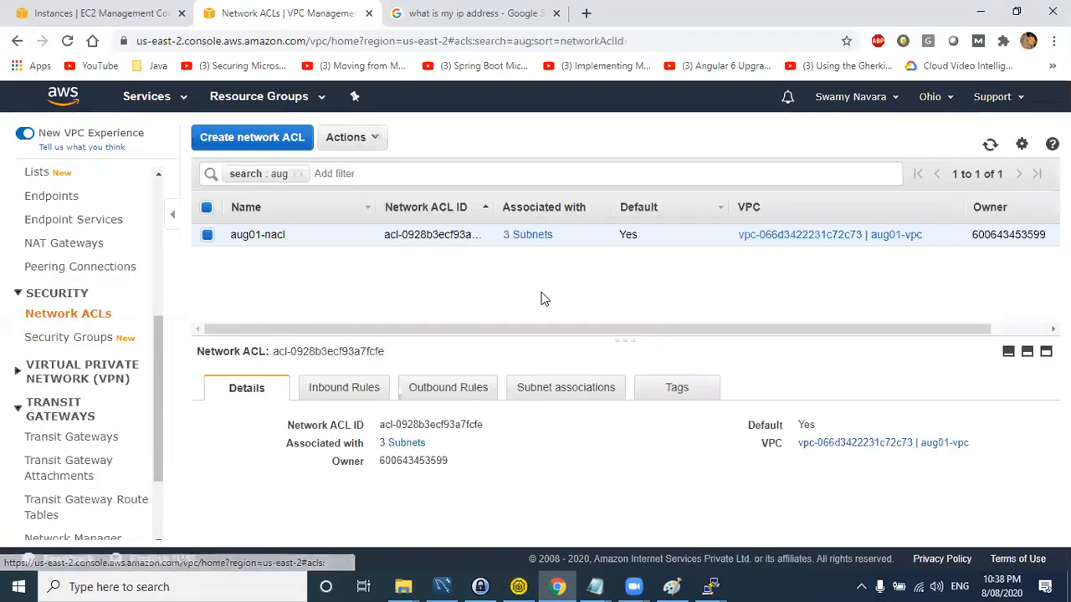
pyautogui.click(338, 393)
pyautogui.click(270, 429)
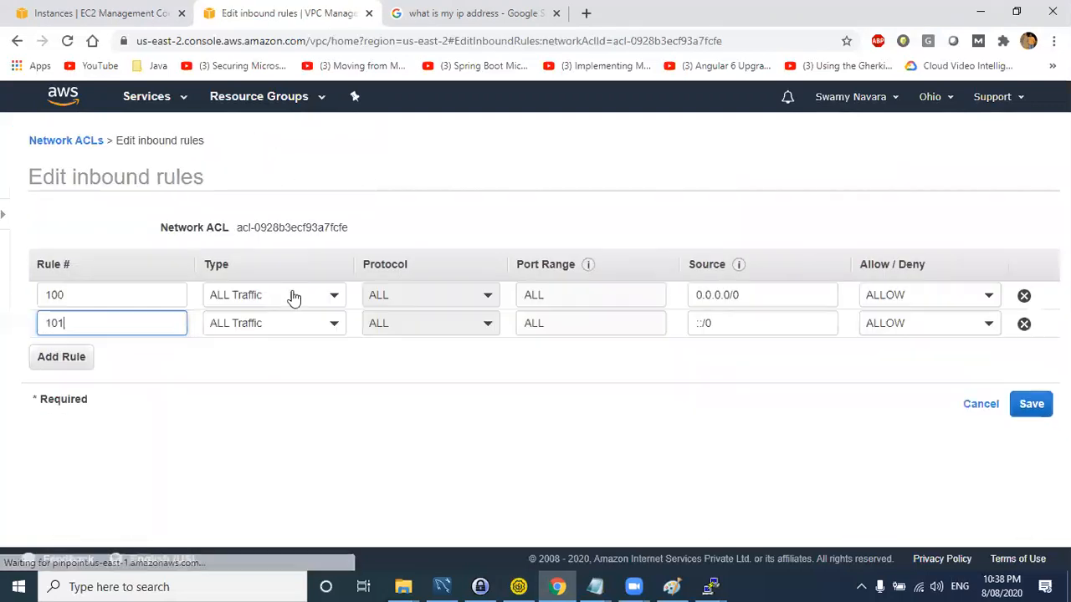
pyautogui.click(1023, 323)
pyautogui.click(1023, 297)
# - Add a new inbound rule to the network ACL and number it 100
pyautogui.click(40, 331)
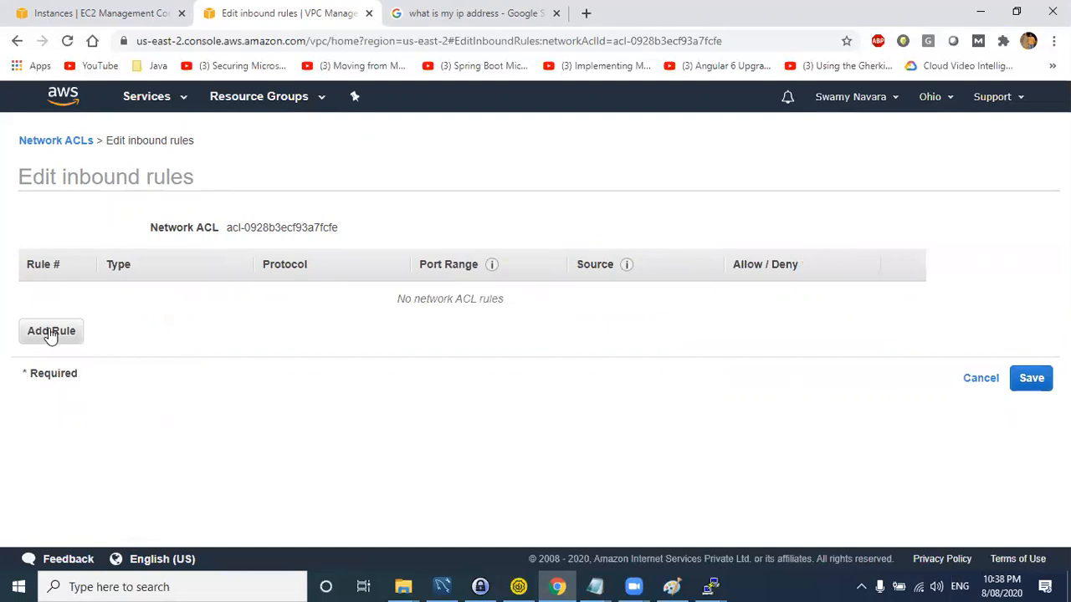
pyautogui.click(87, 298)
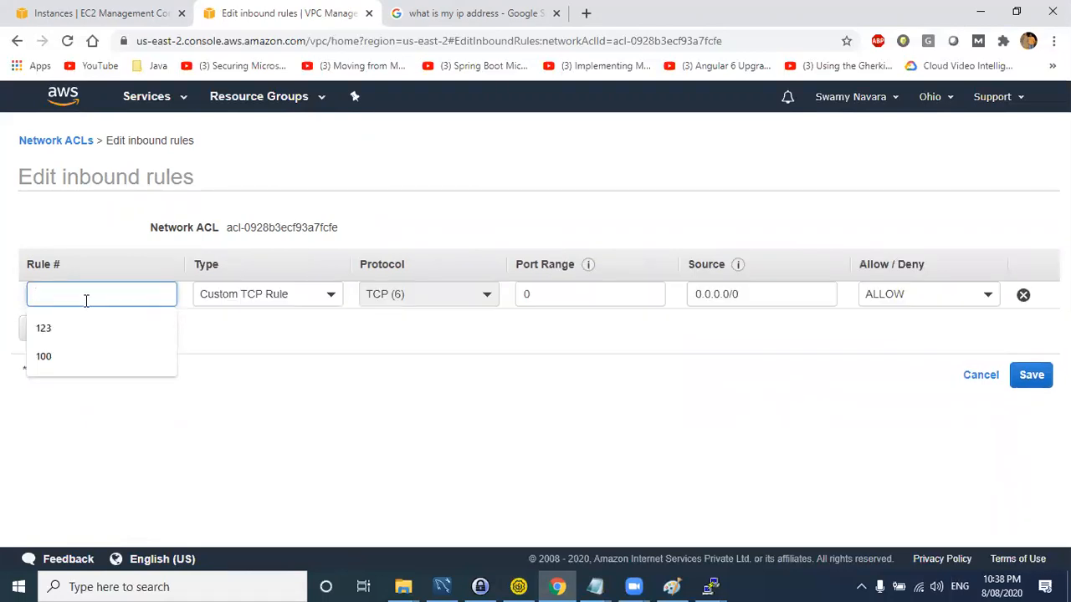
pyautogui.write('1')
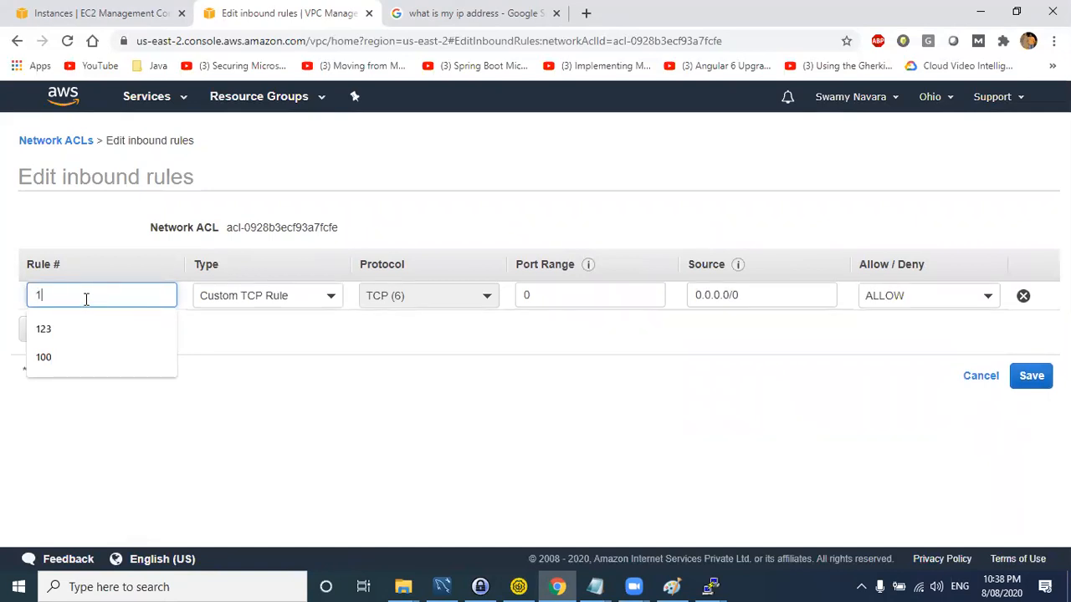
pyautogui.write('00')
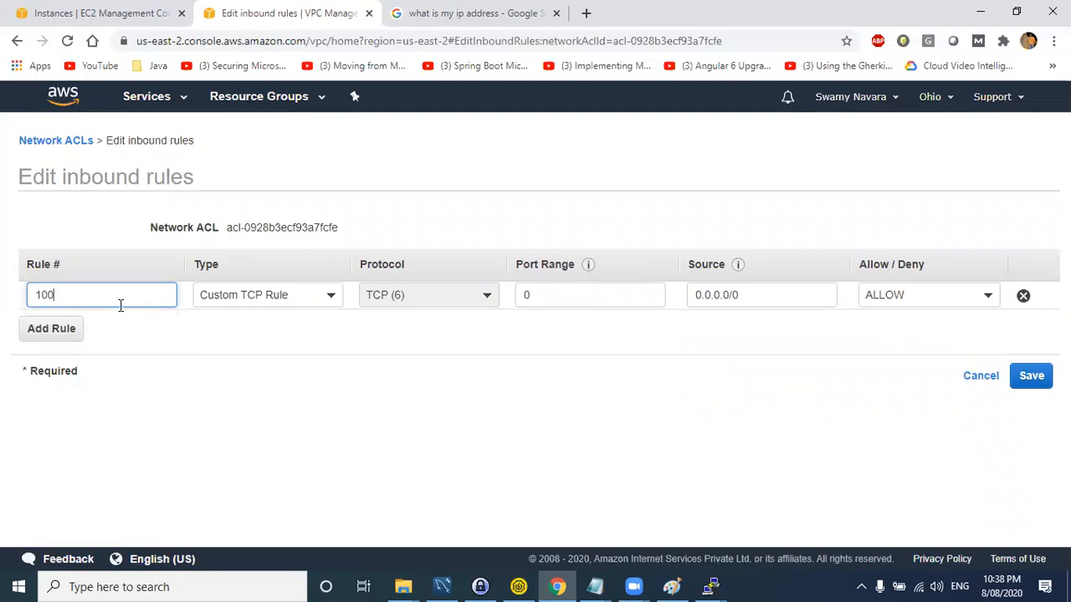
pyautogui.doubleClick(47, 304)
pyautogui.moveTo(60, 297); pyautogui.dragTo(33, 295)
# - Set inbound rule 100 to type SSH (22), keeping source 0.0.0.0/0 and action ALLOW, and save the inbound rules
pyautogui.click(311, 299)
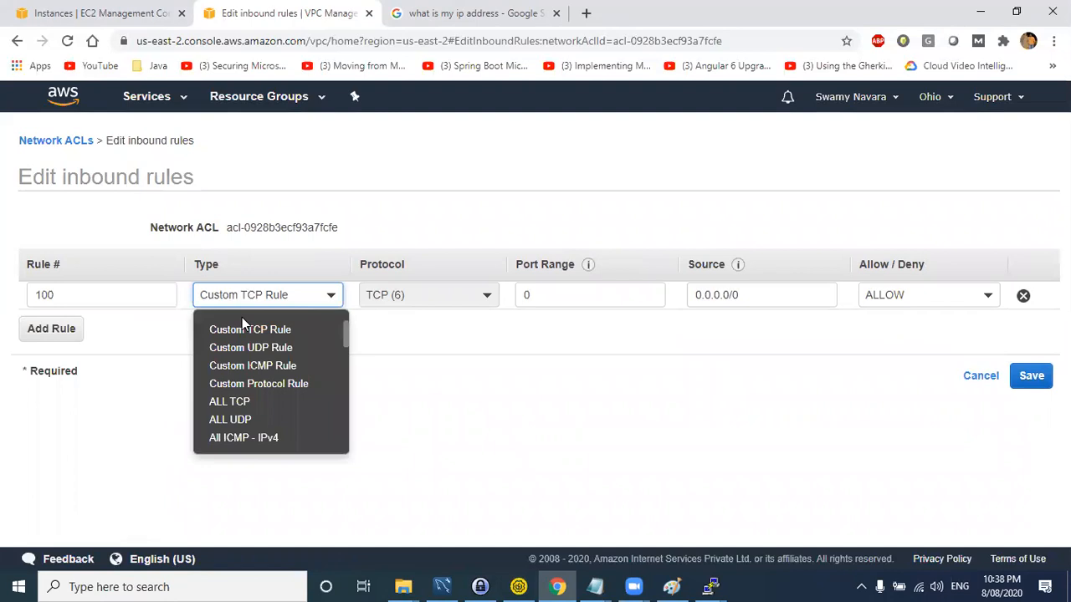
pyautogui.scroll(-3, 272, 391)
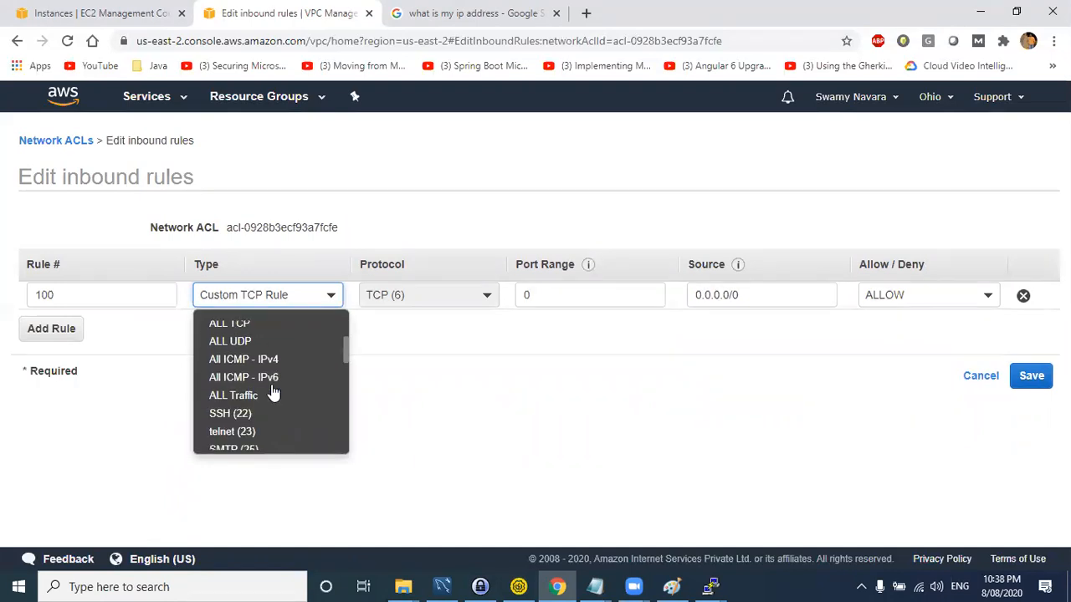
pyautogui.scroll(2, 272, 391)
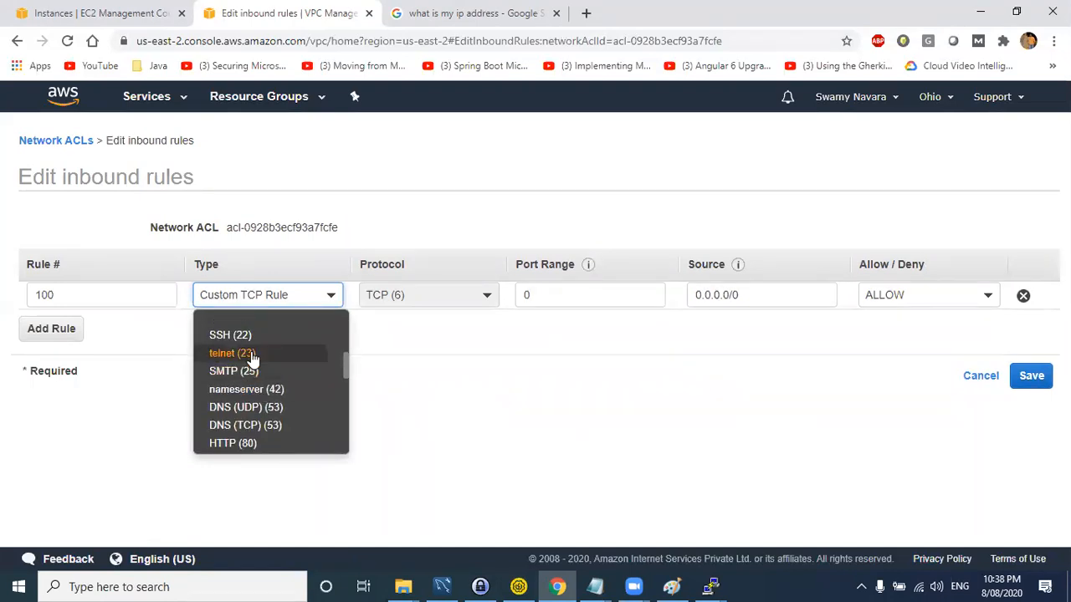
pyautogui.click(249, 336)
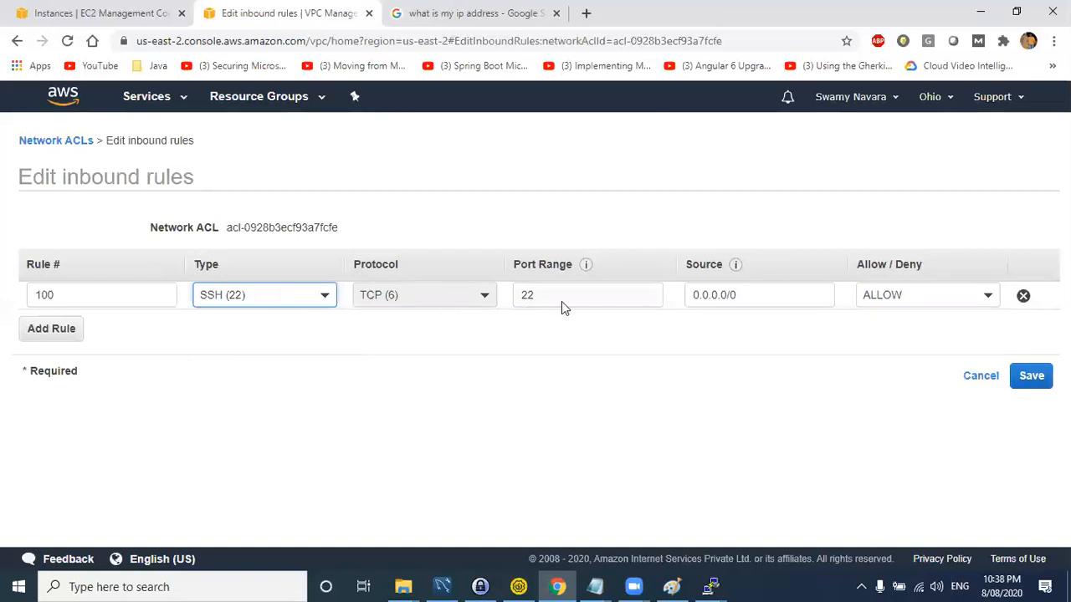
pyautogui.click(517, 301)
pyautogui.click(776, 292)
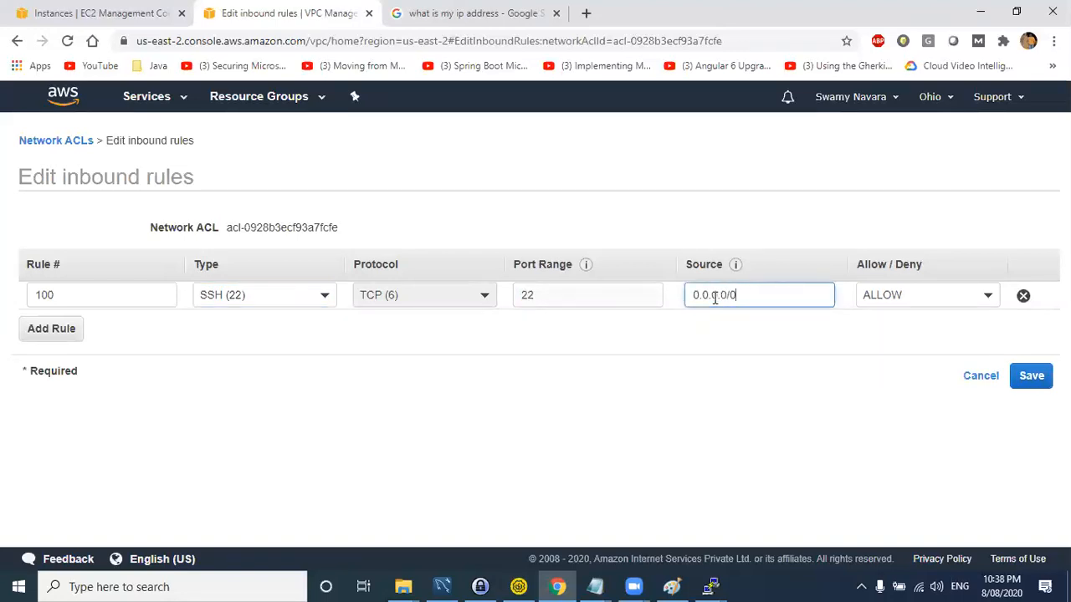
pyautogui.moveTo(741, 300); pyautogui.dragTo(667, 306)
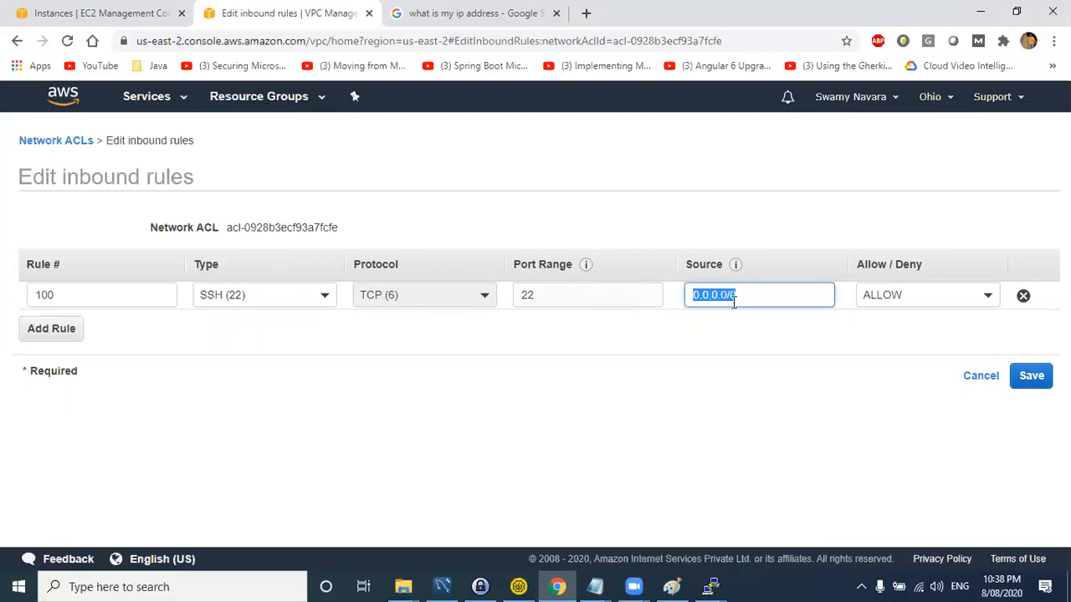
pyautogui.click(1032, 376)
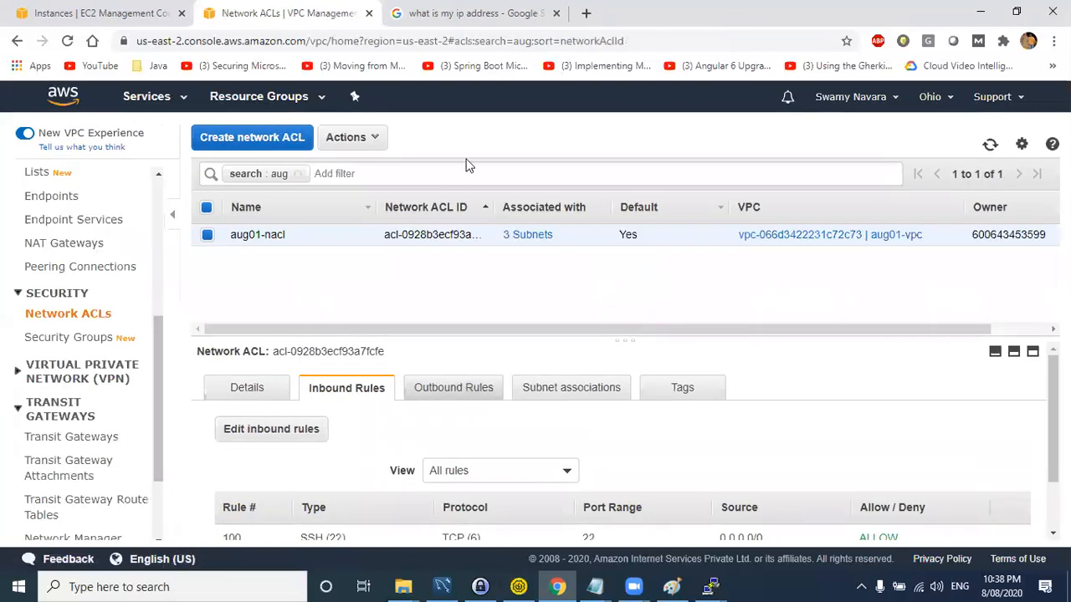
# - Switch to the Paint diagram to review the outbound side of the Network ACLs box, and return to the AWS console
pyautogui.hotkey('alt', 'Tab')
pyautogui.click(506, 164)
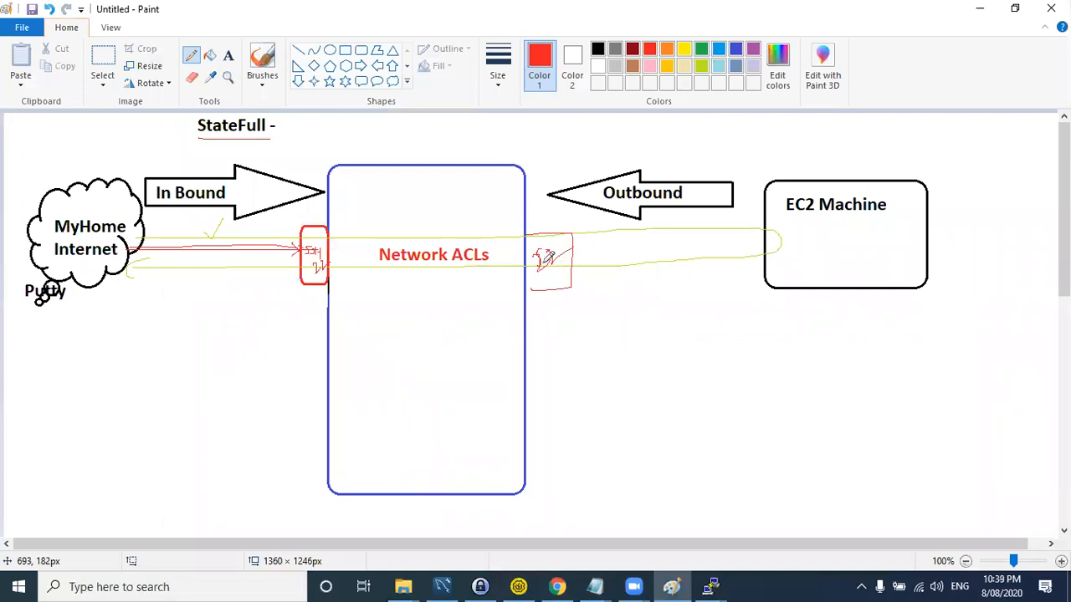
pyautogui.hotkey('alt', 'Tab')
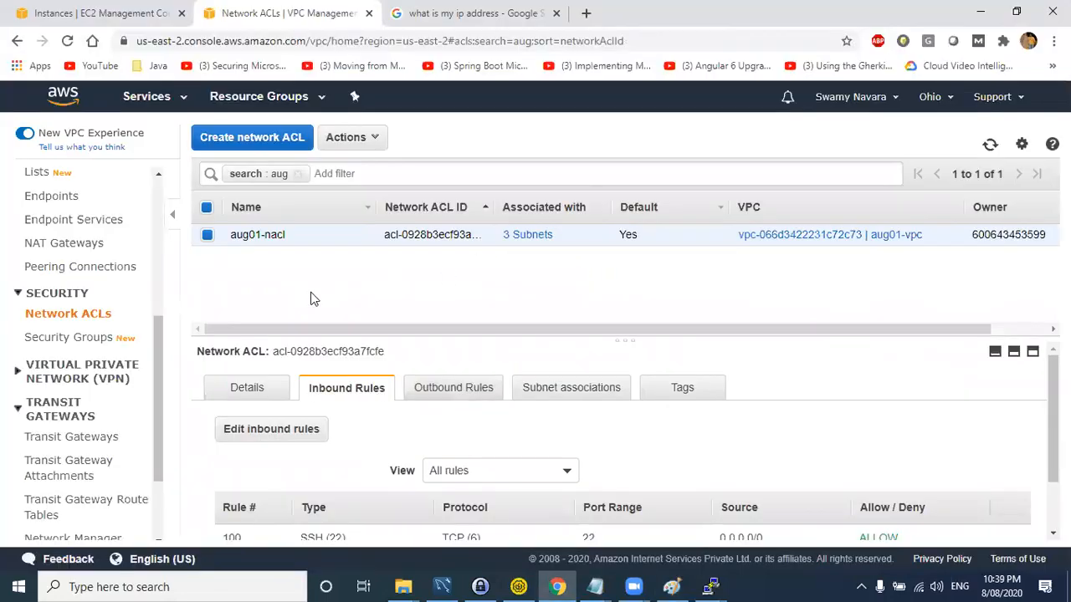
# - Open the outbound rules of aug01-nacl for editing and remove all existing rules
pyautogui.click(458, 390)
pyautogui.click(298, 429)
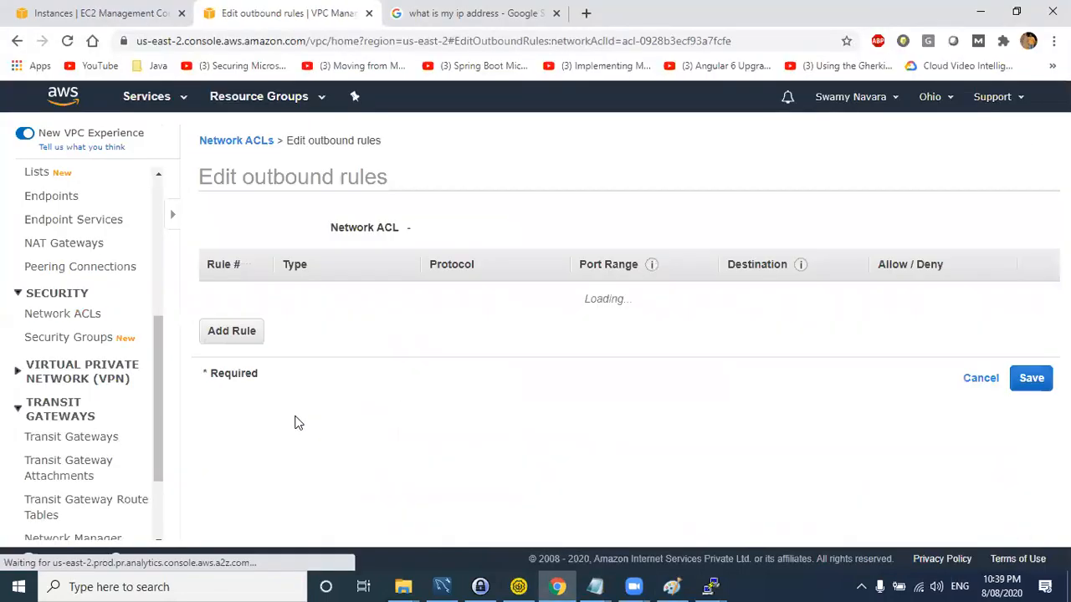
pyautogui.click(1023, 296)
pyautogui.doubleClick(1023, 295)
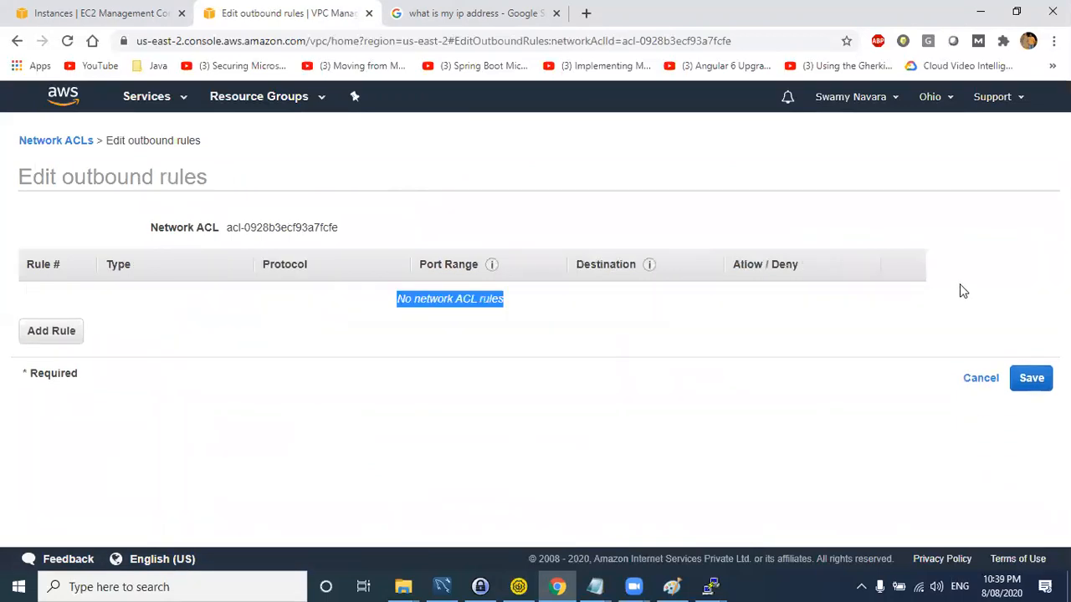
# - Add outbound rule 100 with type SSH (22), keeping destination 0.0.0.0/0 and action ALLOW
pyautogui.click(63, 330)
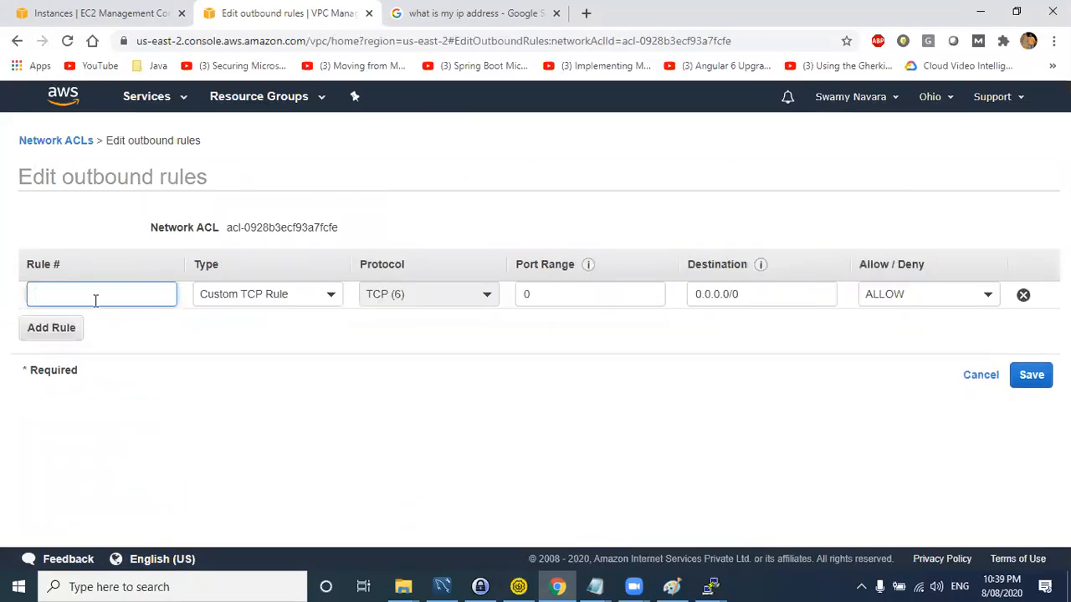
pyautogui.write('100')
pyautogui.click(263, 298)
pyautogui.scroll(-3, 263, 407)
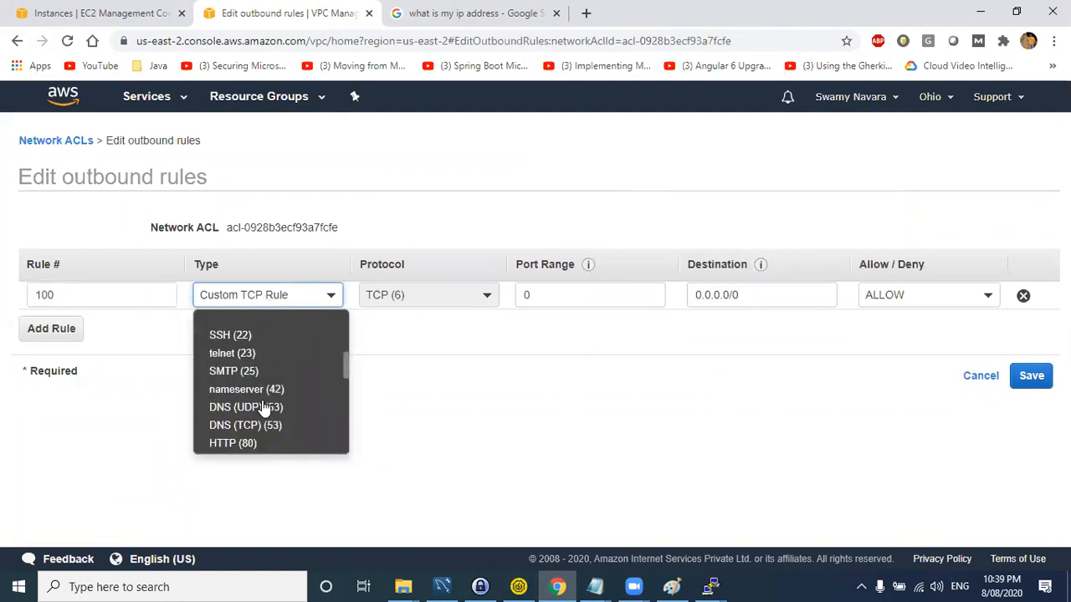
pyautogui.click(251, 353)
pyautogui.click(265, 297)
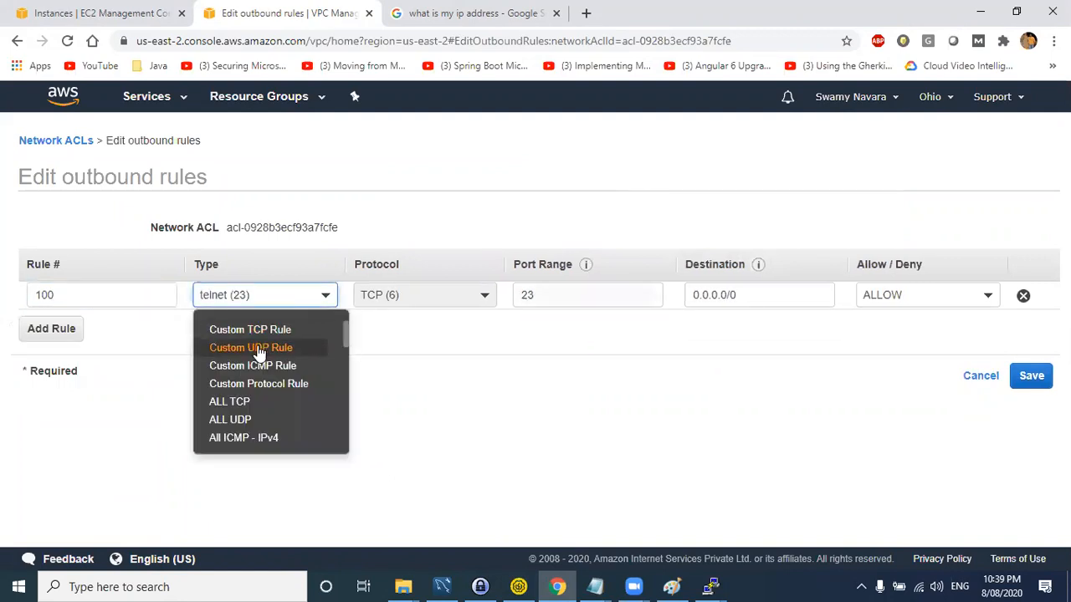
pyautogui.moveTo(347, 339); pyautogui.dragTo(346, 360)
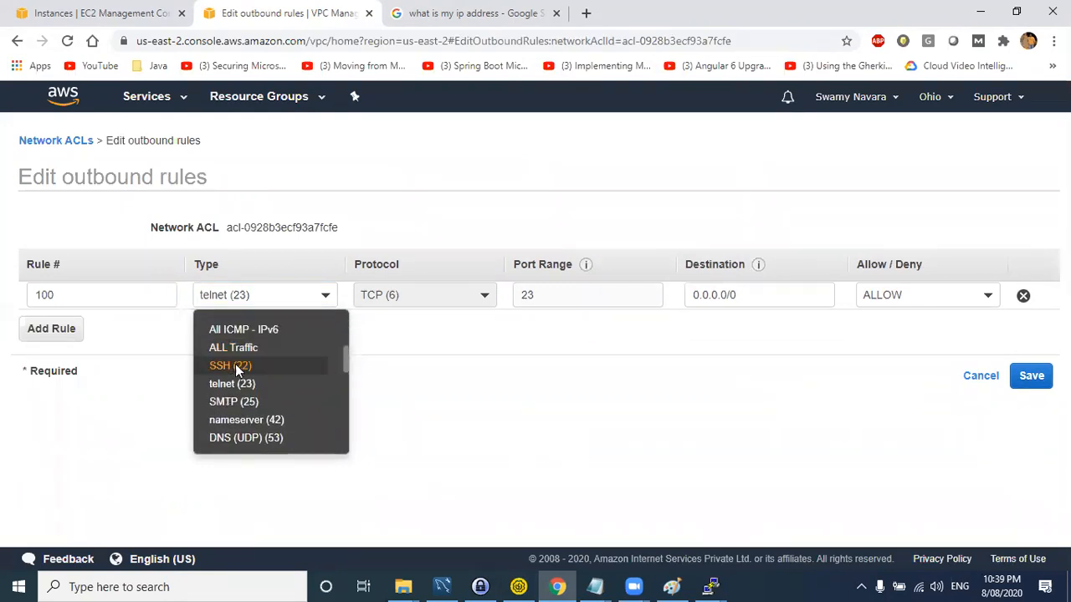
pyautogui.click(235, 368)
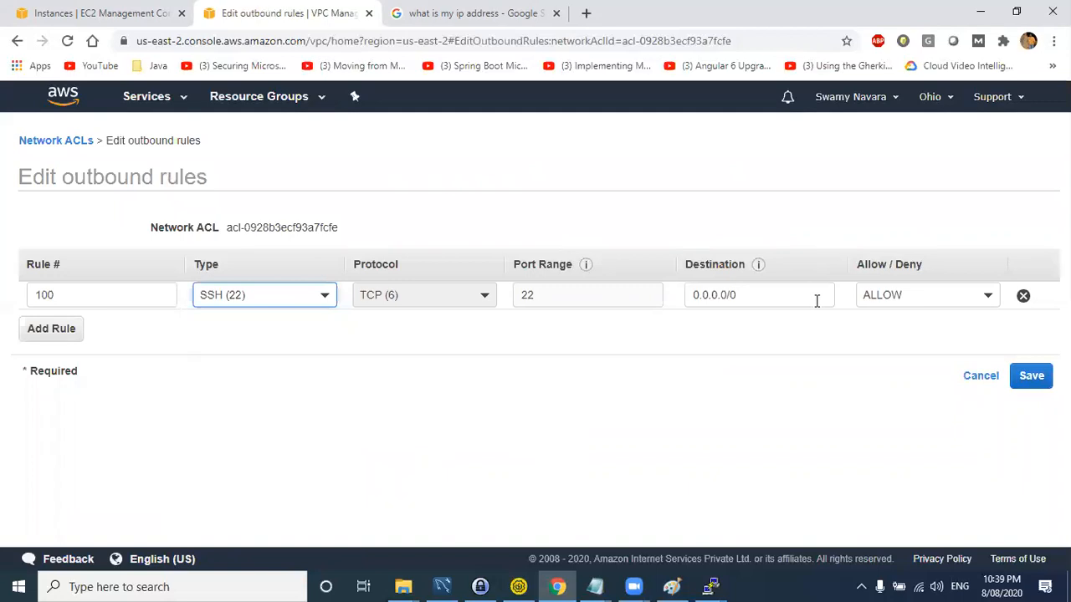
pyautogui.tripleClick(765, 295)
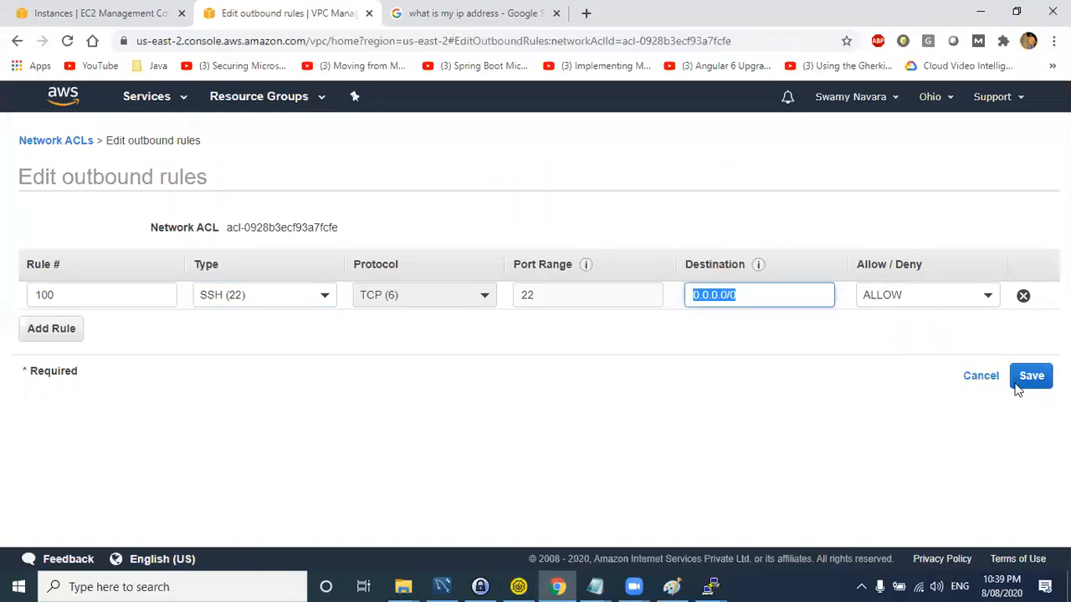
pyautogui.click(567, 299)
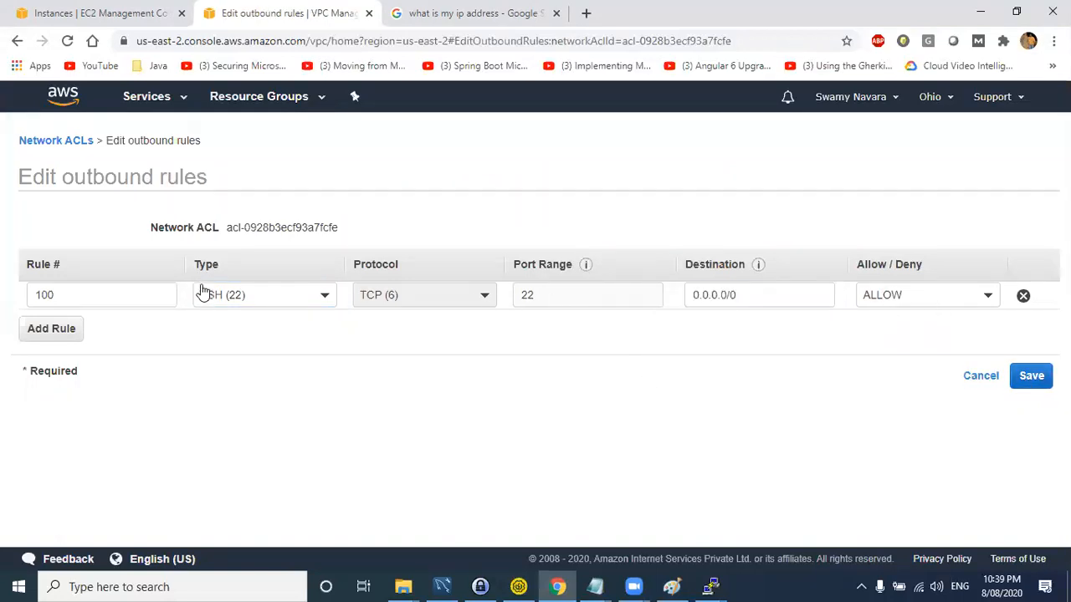
# - Look through the available types for outbound rule 100, keep SSH (22), and save the outbound rules
pyautogui.click(293, 303)
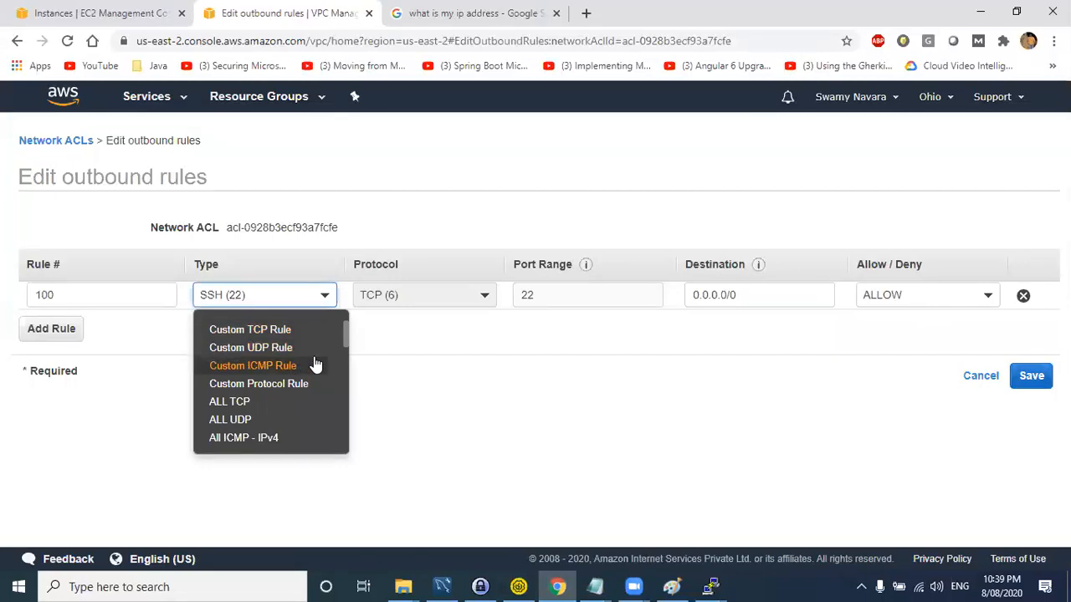
pyautogui.scroll(-2, 316, 365)
pyautogui.scroll(-2, 316, 365)
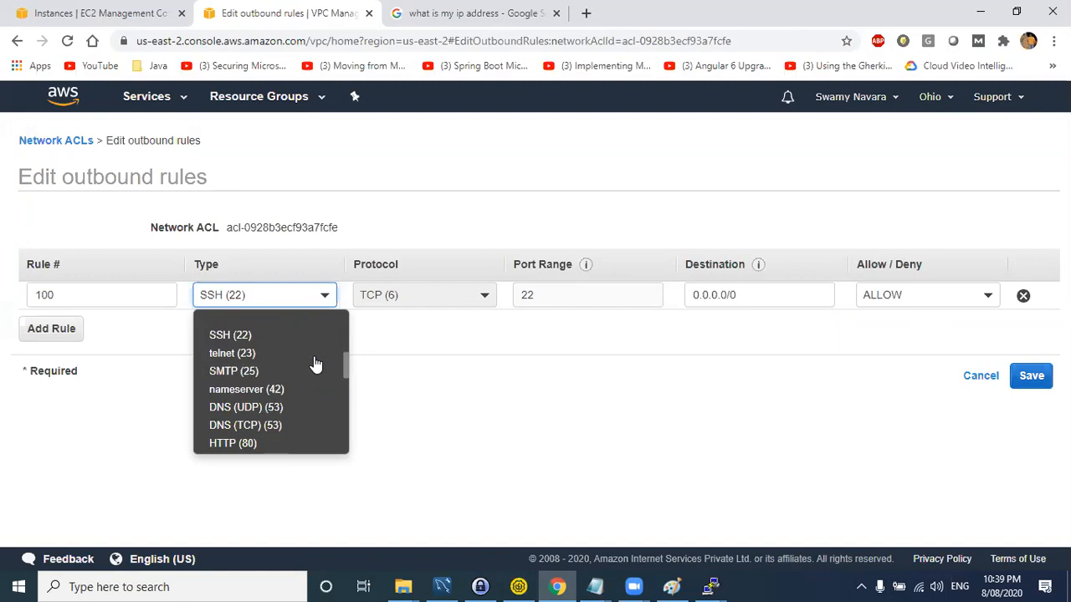
pyautogui.scroll(-5, 316, 365)
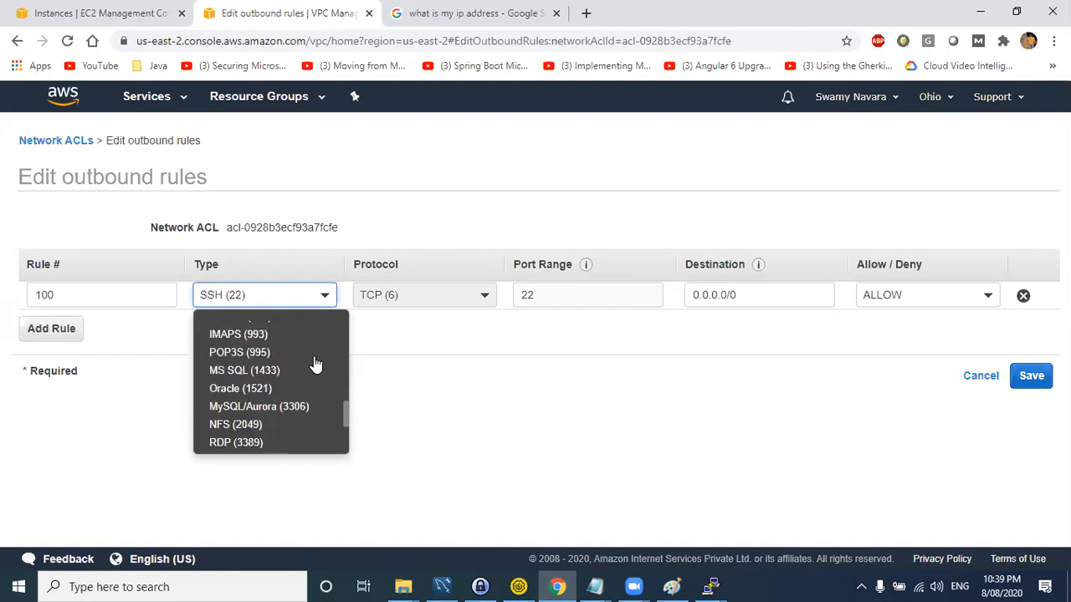
pyautogui.click(825, 367)
pyautogui.click(1034, 376)
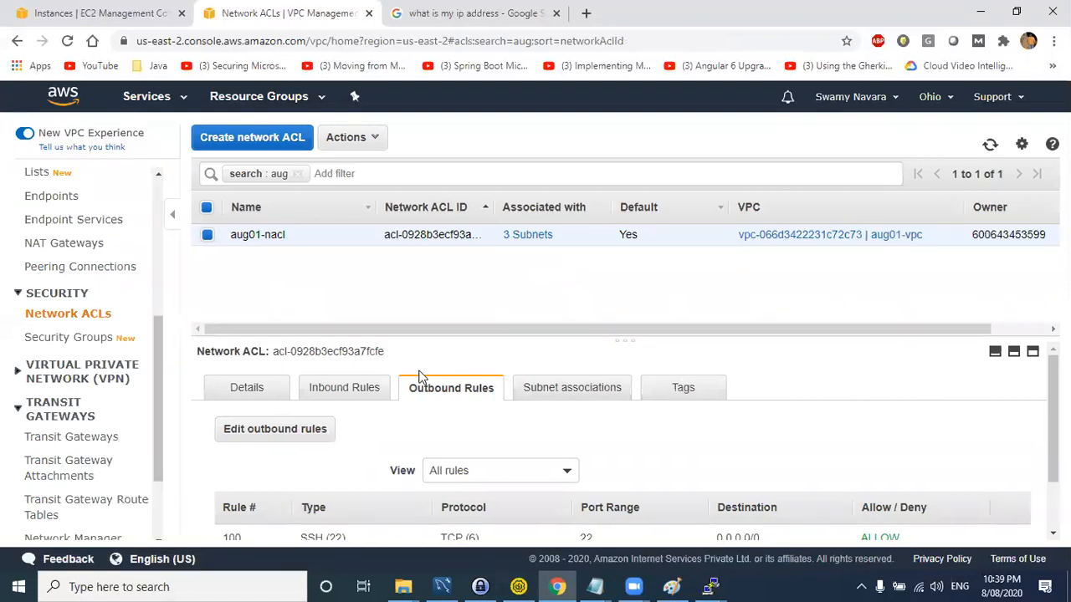
# - Switch to the root PuTTY window, duplicate its session, minimize the original, and move the new window beside the Network ACLs diagram
pyautogui.hotkey('alt', 'Tab')
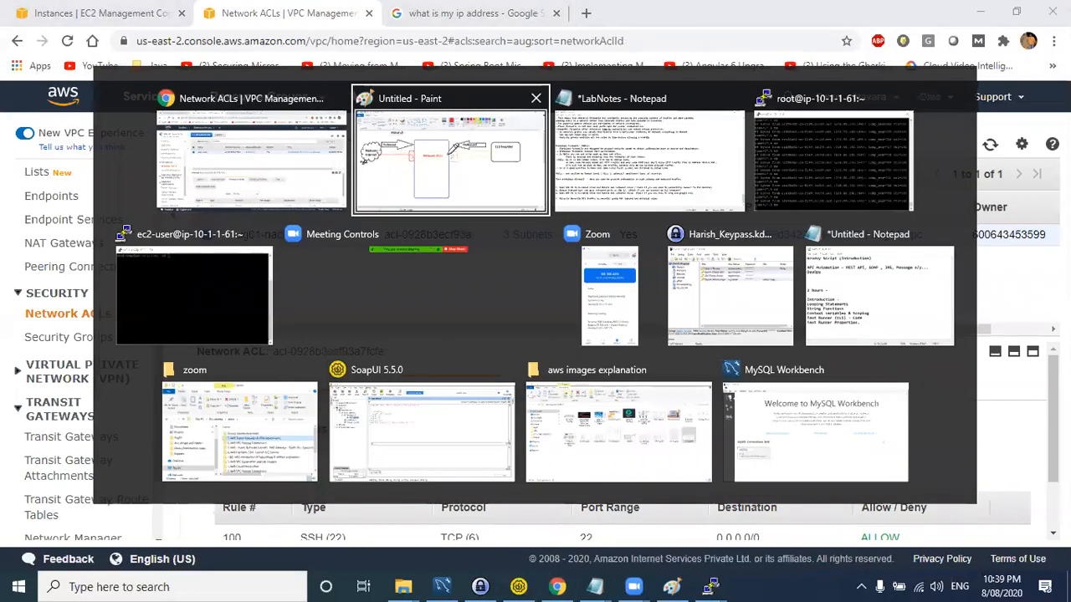
pyautogui.hotkey('alt', 'Tab')
pyautogui.press('Tab')
pyautogui.press('Tab')
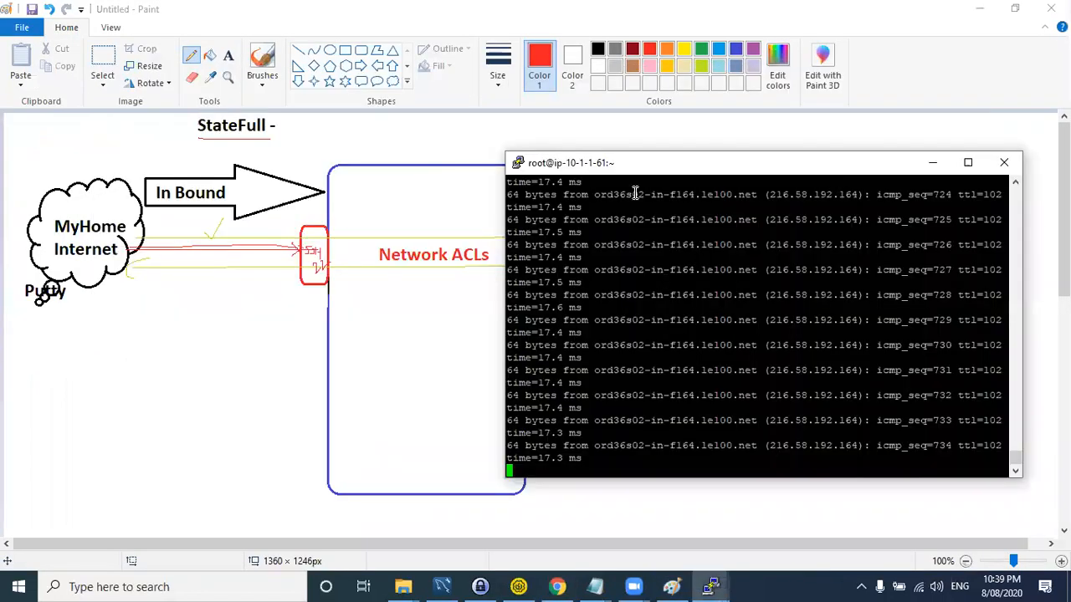
pyautogui.rightClick(644, 174)
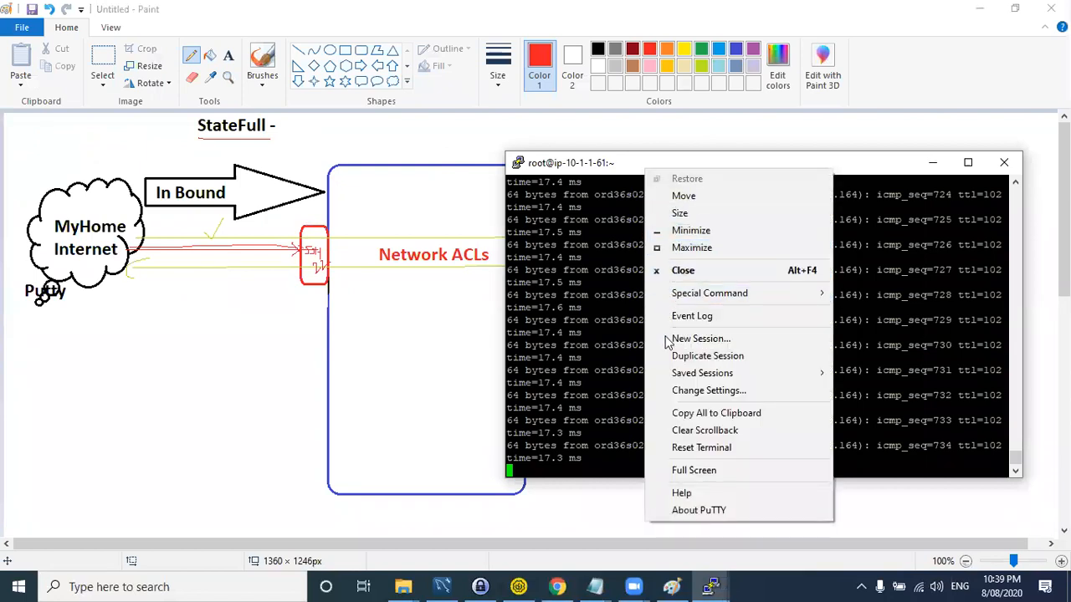
pyautogui.click(705, 354)
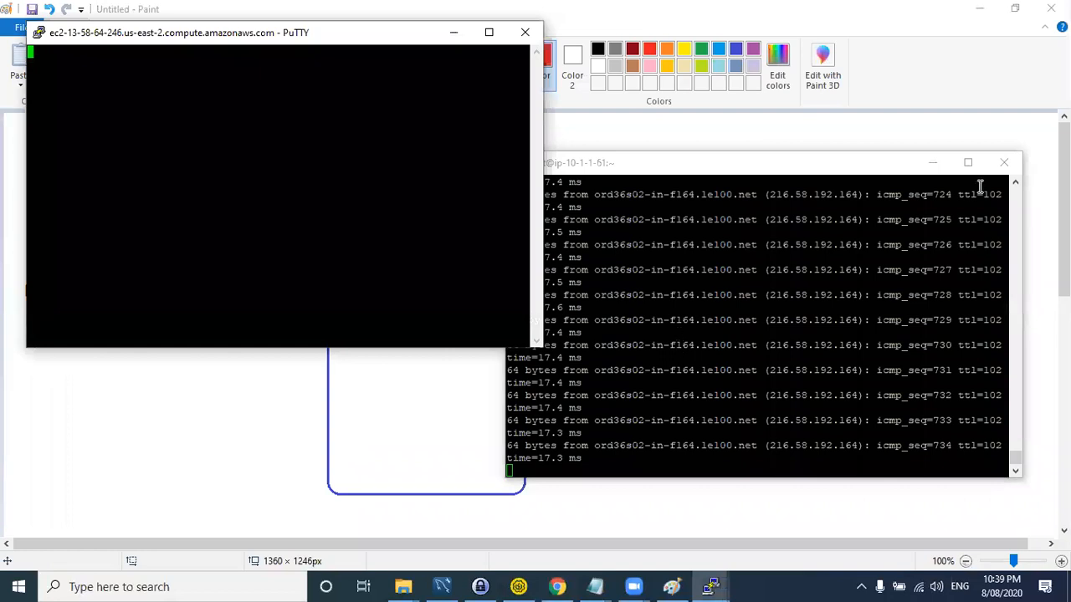
pyautogui.click(932, 163)
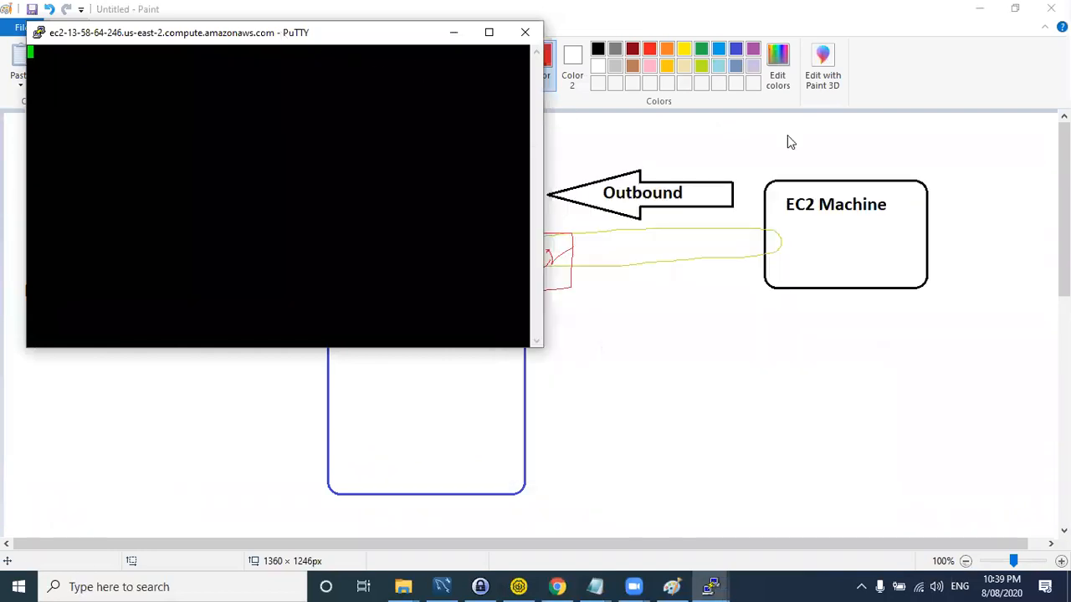
pyautogui.moveTo(283, 32); pyautogui.dragTo(791, 139)
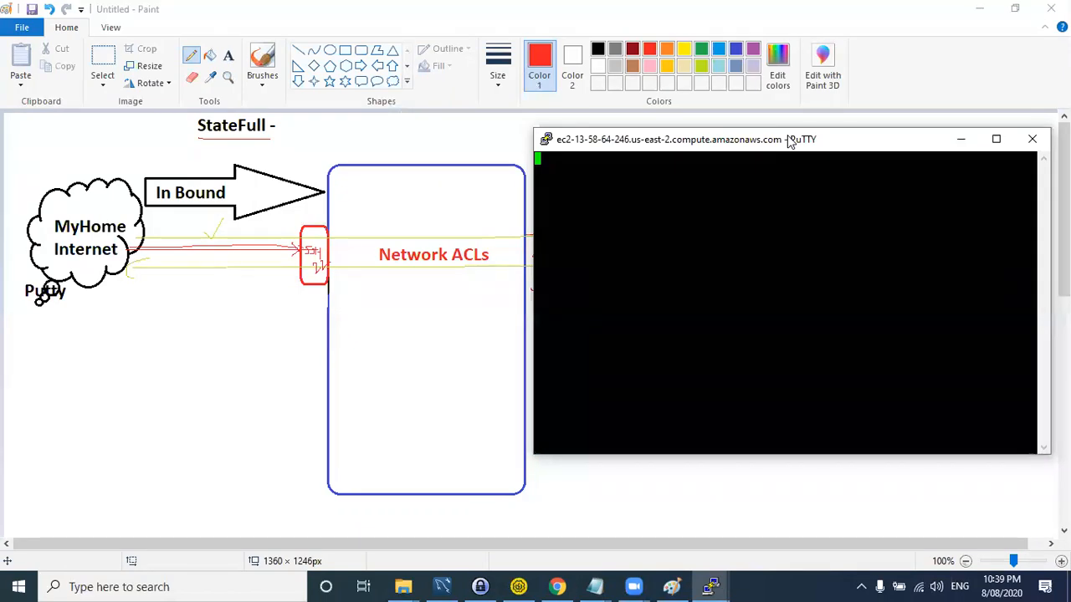
# - Return to the Network ACLs list in Chrome and examine the subnets associated with aug01-nacl, leaving its name unchanged
pyautogui.hotkey('alt', 'Tab')
pyautogui.hotkey('alt', 'Tab')
pyautogui.hotkey('alt', 'Tab')
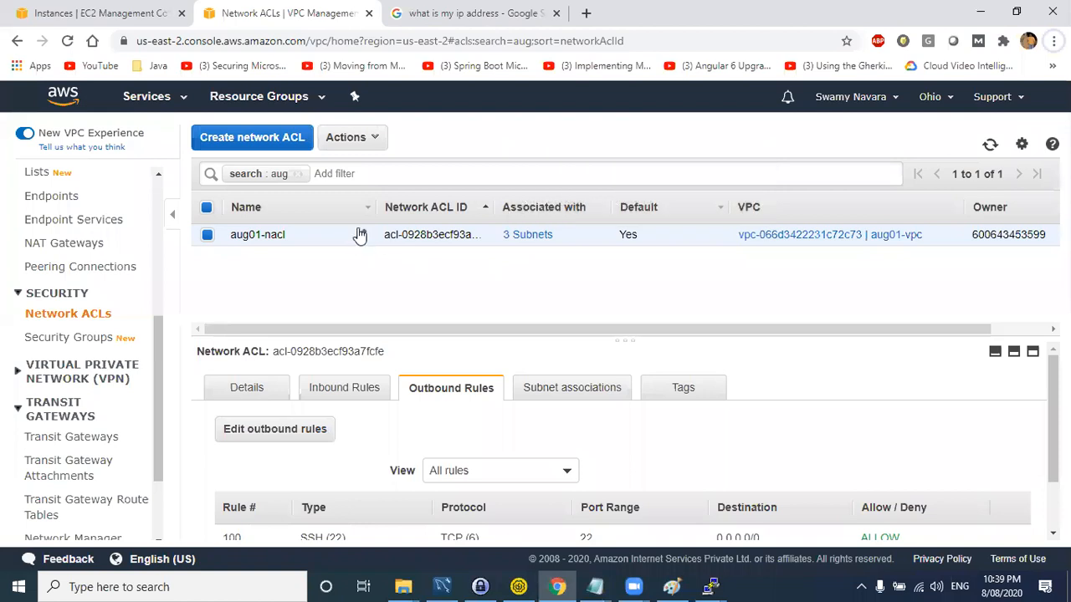
pyautogui.click(358, 235)
pyautogui.moveTo(557, 168); pyautogui.dragTo(665, 202)
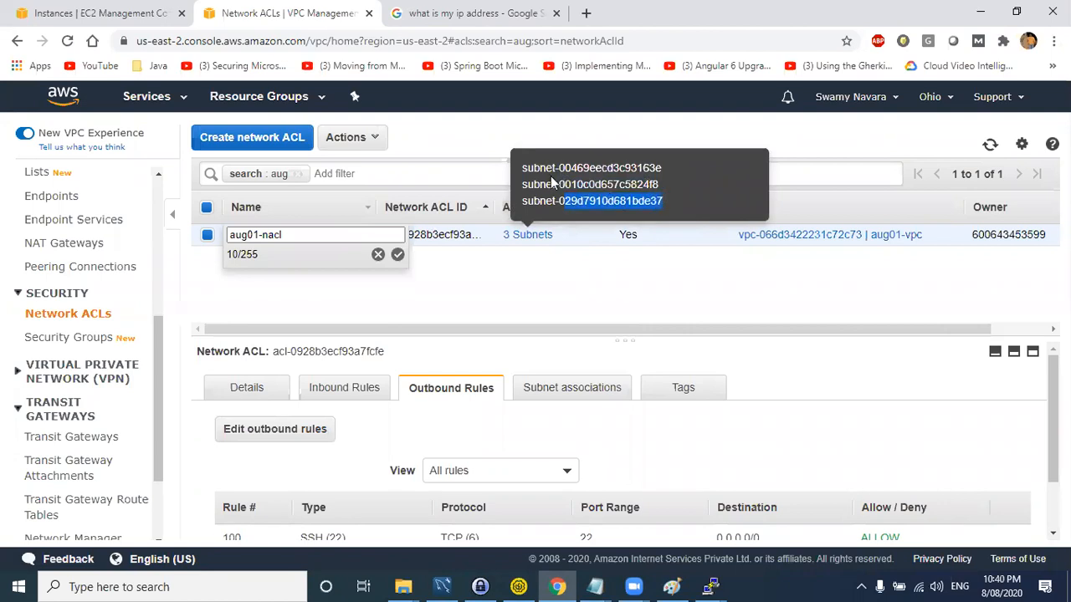
pyautogui.click(435, 290)
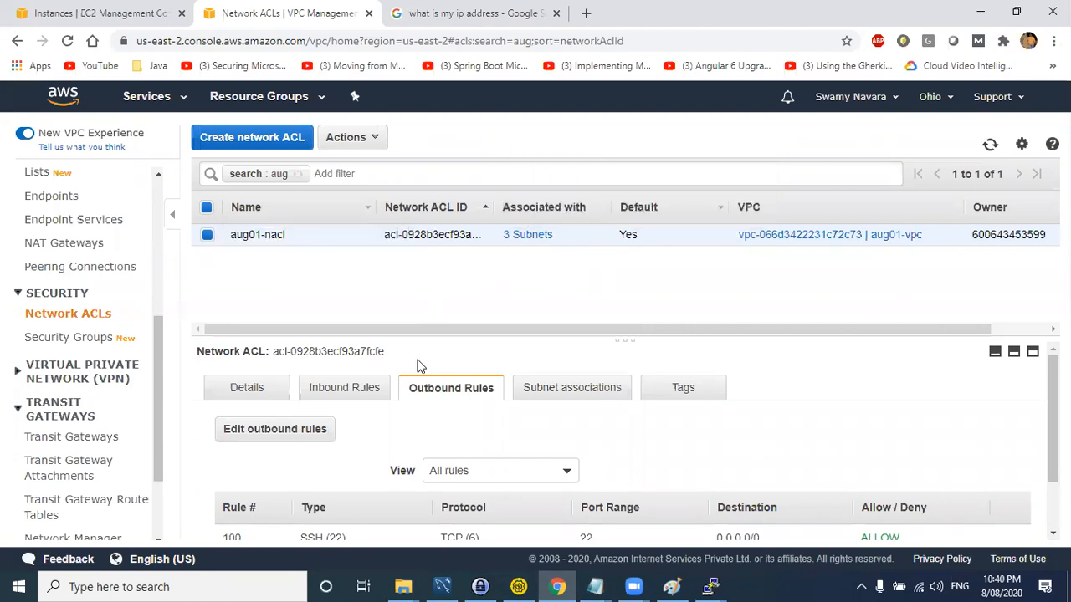
# - Review aug01-nacl's inbound and outbound rules and examine its associated subnets
pyautogui.click(339, 390)
pyautogui.click(418, 393)
pyautogui.moveTo(562, 235)
pyautogui.moveTo(561, 235); pyautogui.dragTo(503, 241)
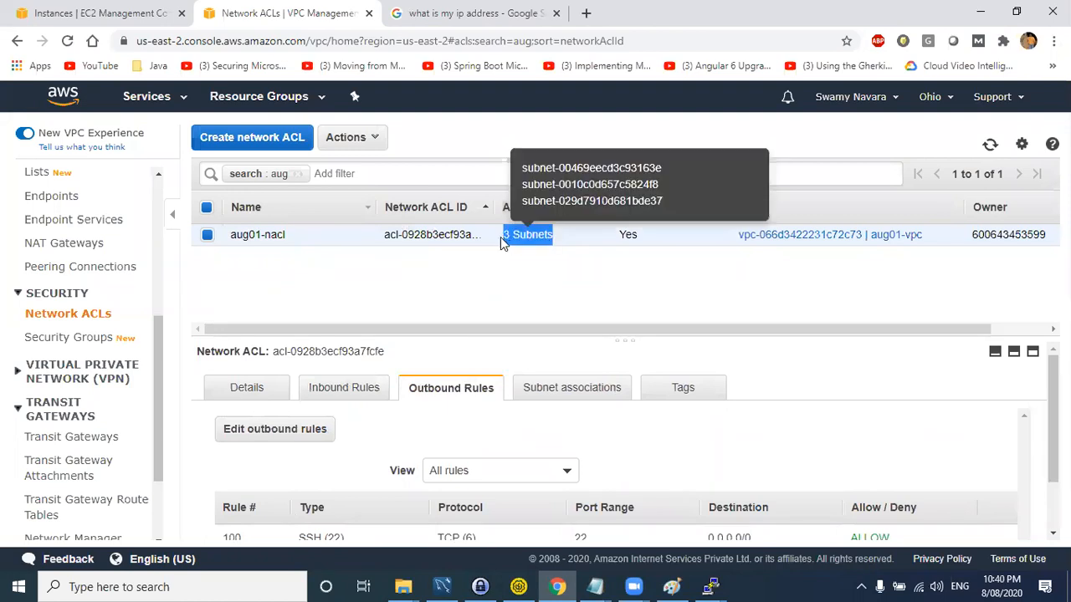
# - Switch to the duplicated PuTTY session for the EC2 host and dismiss its error dialog
pyautogui.hotkey('alt', 'Tab')
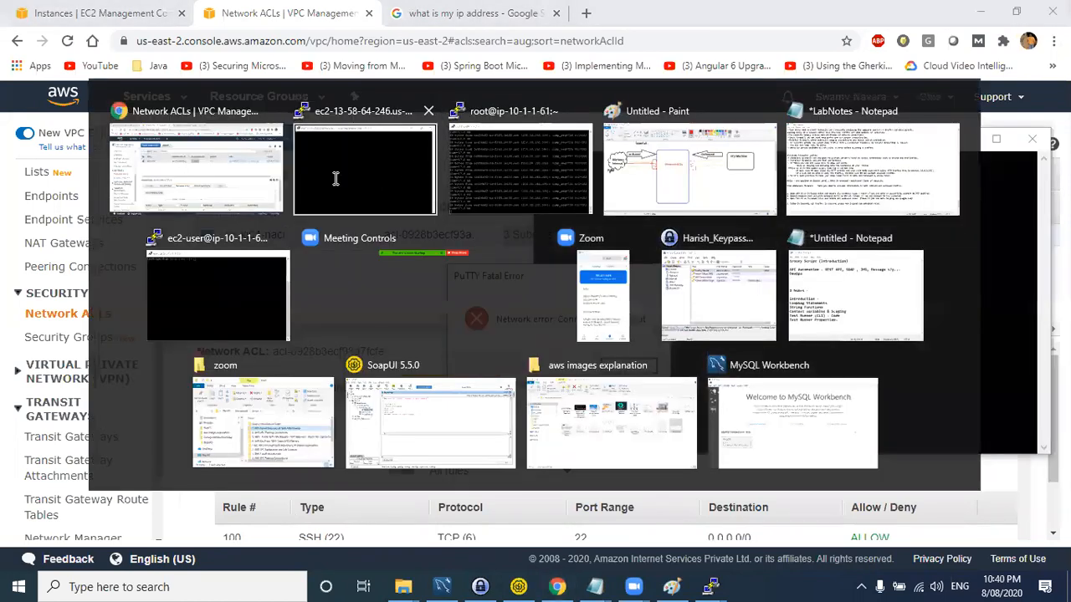
pyautogui.click(335, 178)
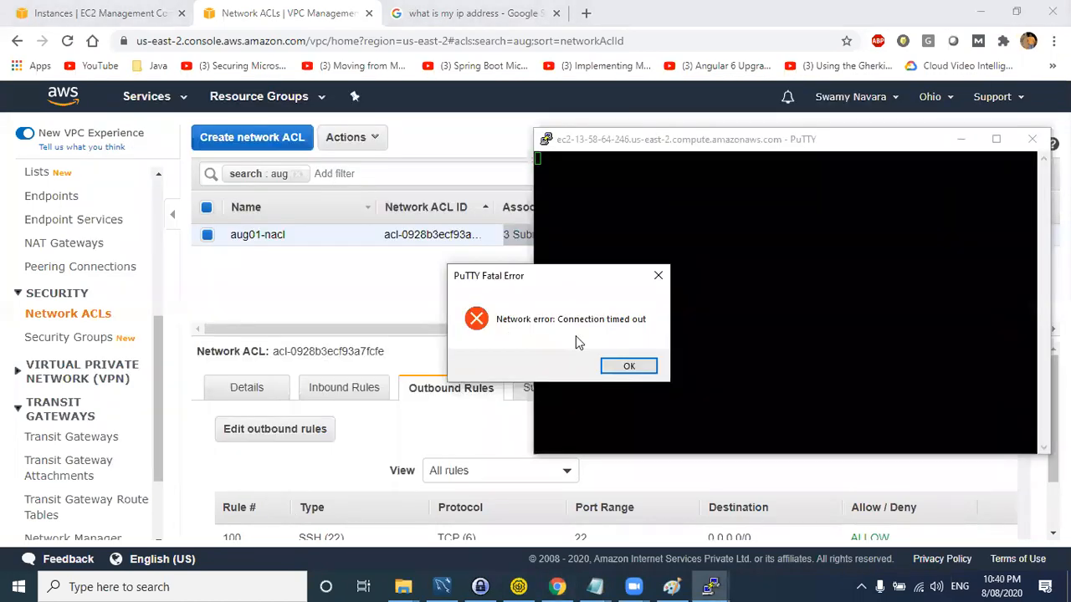
pyautogui.click(628, 367)
# - In the Paint diagram, handwrite a note beside StateFull, retrace the inbound SSH path in red, and mark the EC2 return path with its outbound box circled
pyautogui.hotkey('alt', 'Tab')
pyautogui.click(690, 176)
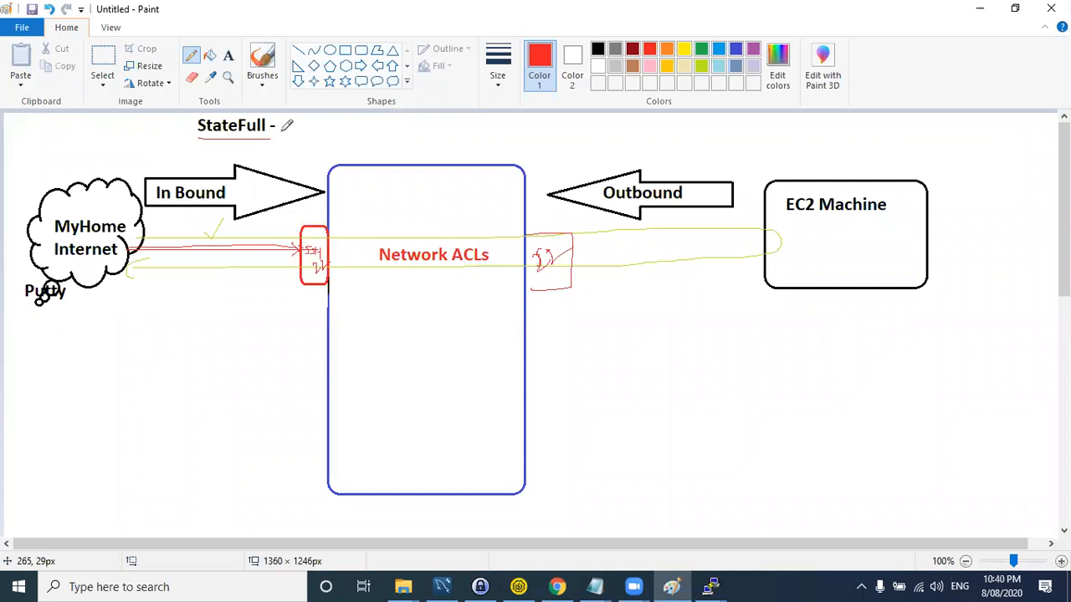
pyautogui.moveTo(326, 131); pyautogui.dragTo(333, 134)
pyautogui.moveTo(148, 245); pyautogui.dragTo(302, 248)
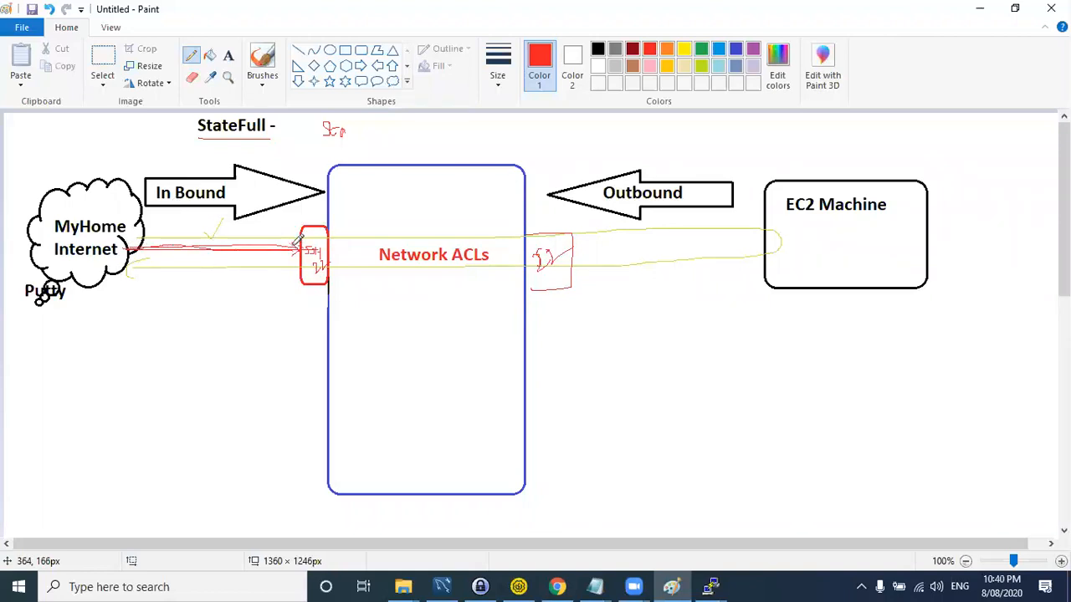
pyautogui.moveTo(764, 251)
pyautogui.mouseDown()
pyautogui.moveTo(532, 266)
pyautogui.moveTo(599, 261)
pyautogui.moveTo(543, 284)
pyautogui.moveTo(559, 235)
pyautogui.moveTo(515, 272)
pyautogui.moveTo(544, 223)
pyautogui.mouseUp()
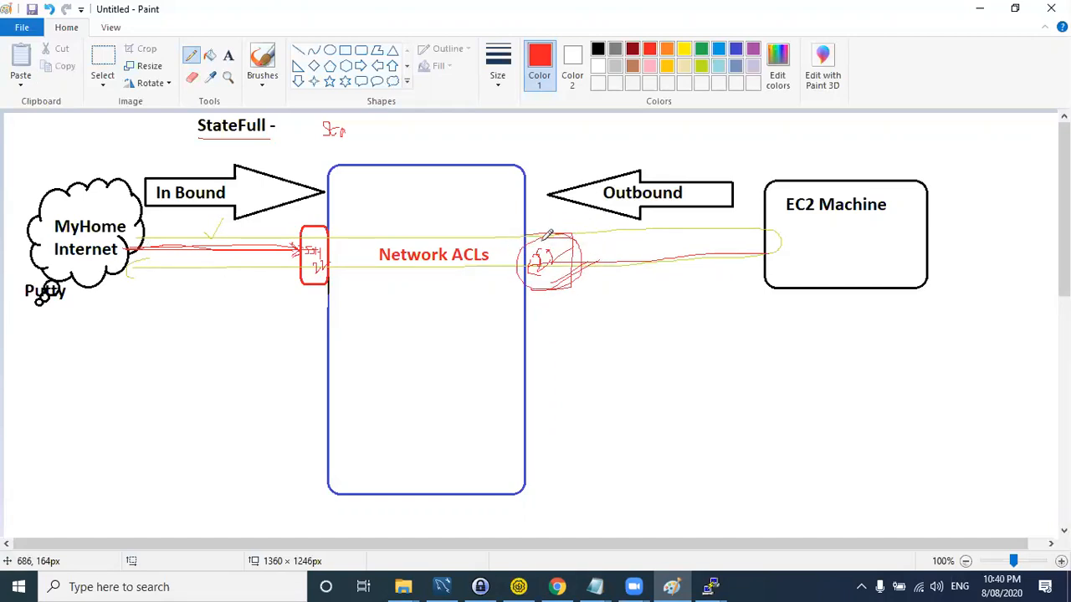
# - Switch to Chrome, search Google for the dynamic port range, and highlight 49152 to 65535 in the featured answer
pyautogui.hotkey('alt', 'Tab')
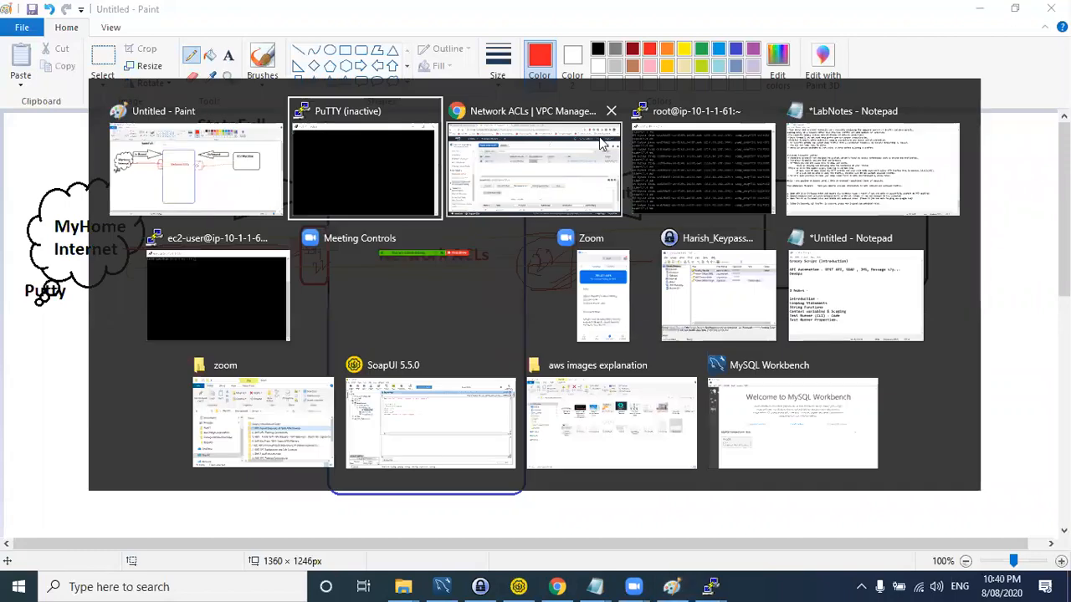
pyautogui.click(552, 163)
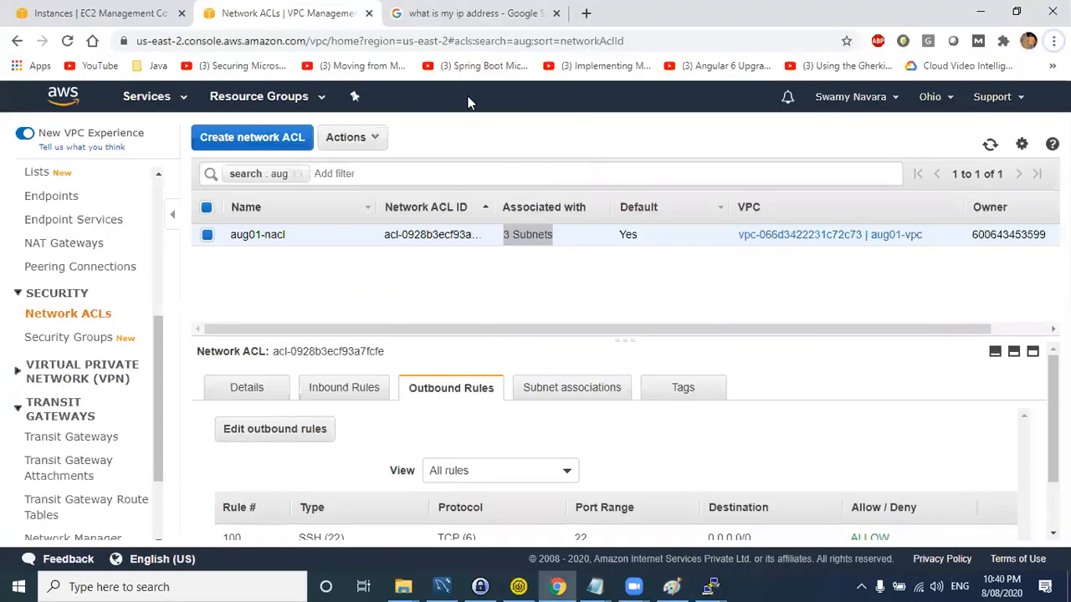
pyautogui.click(452, 13)
pyautogui.tripleClick(103, 111)
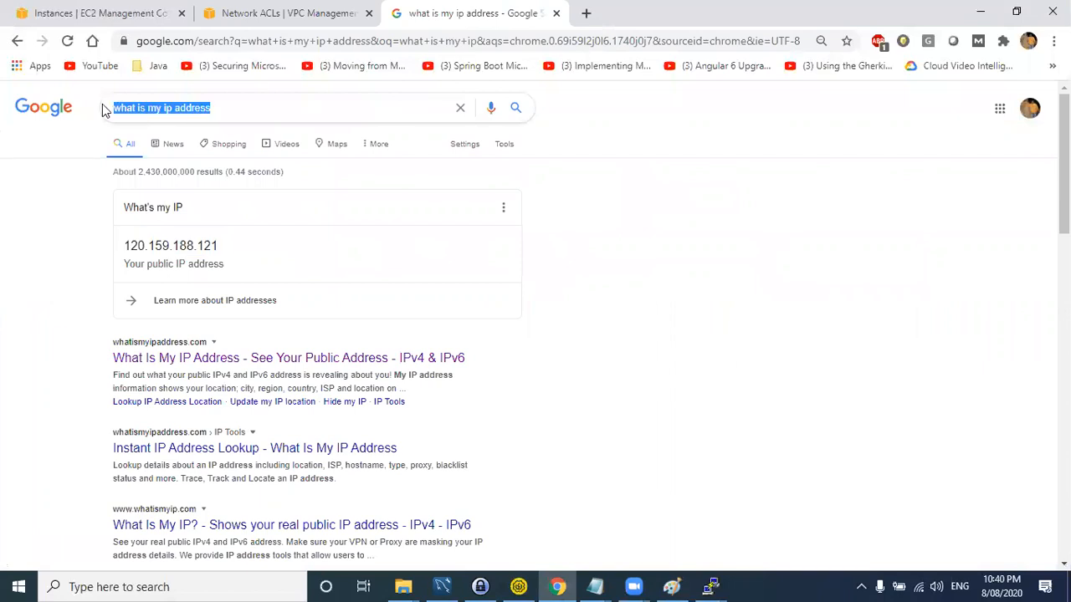
pyautogui.write('dynamic ')
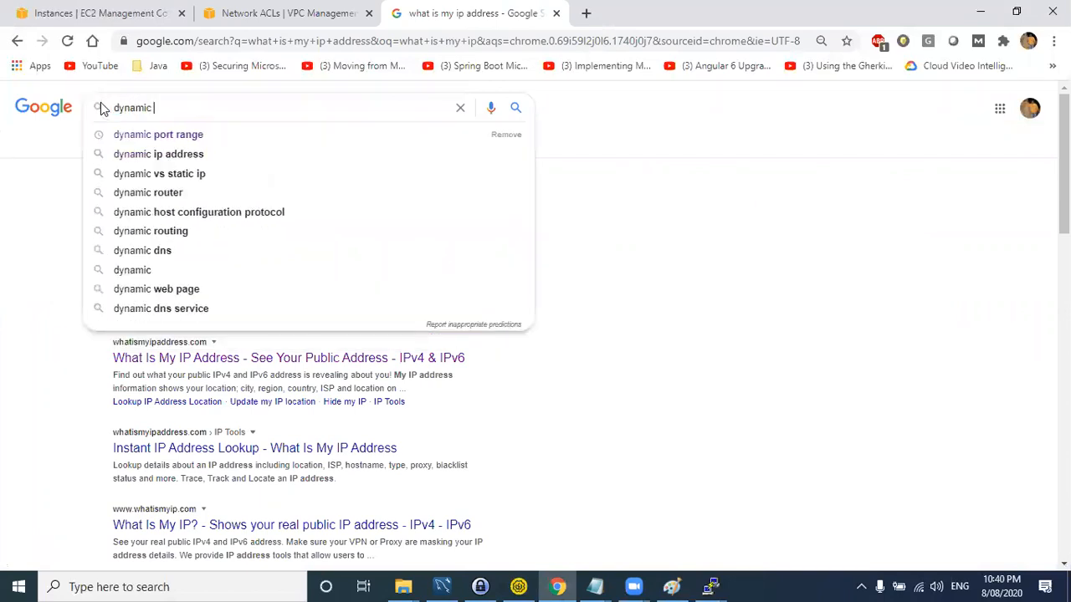
pyautogui.write('port ran')
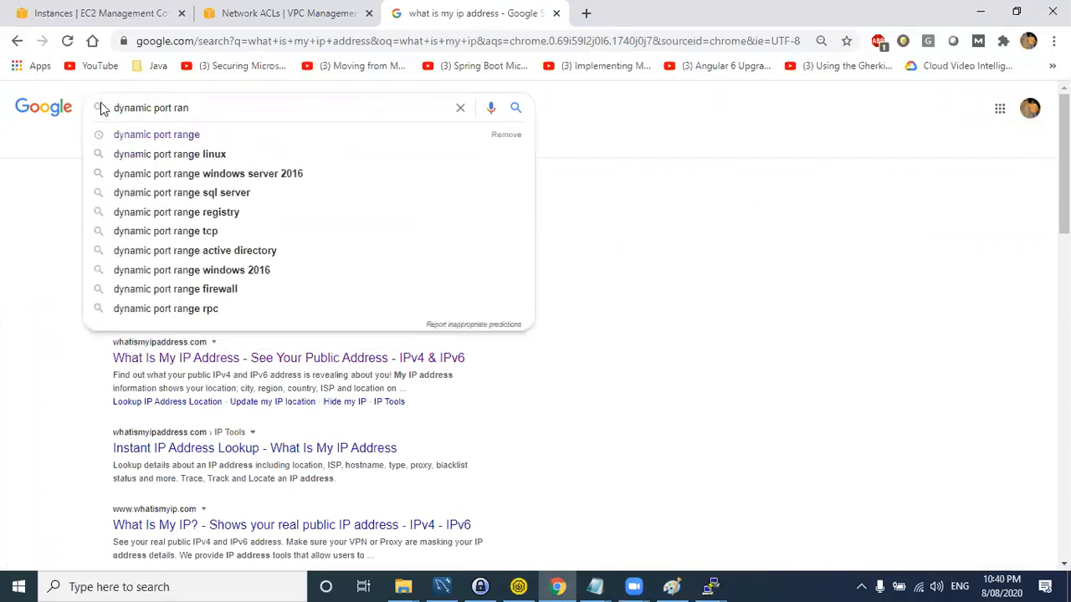
pyautogui.write('he')
pyautogui.press('Return')
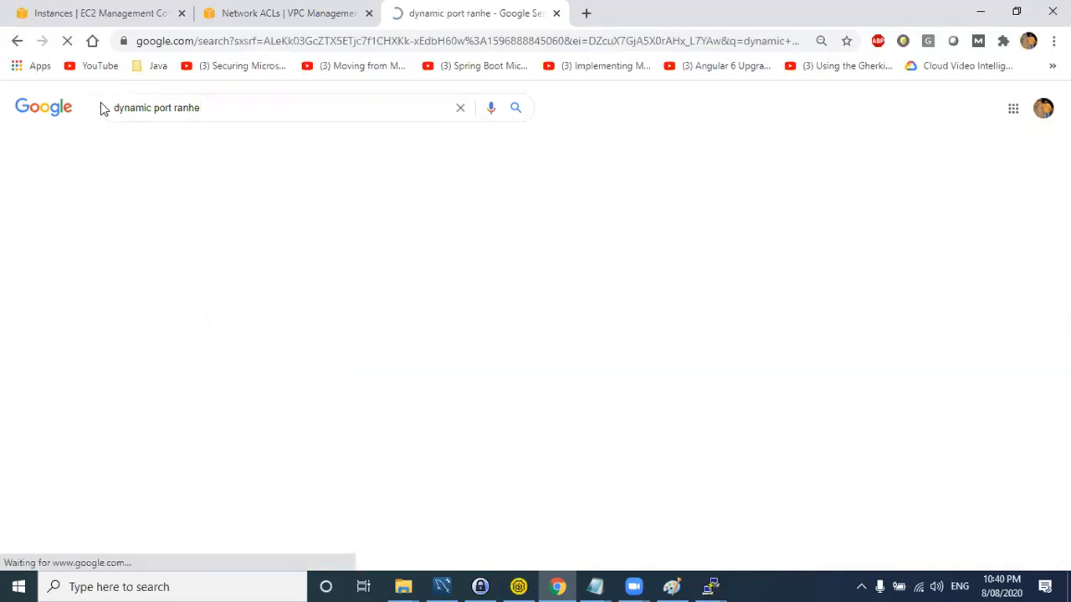
pyautogui.click(263, 201)
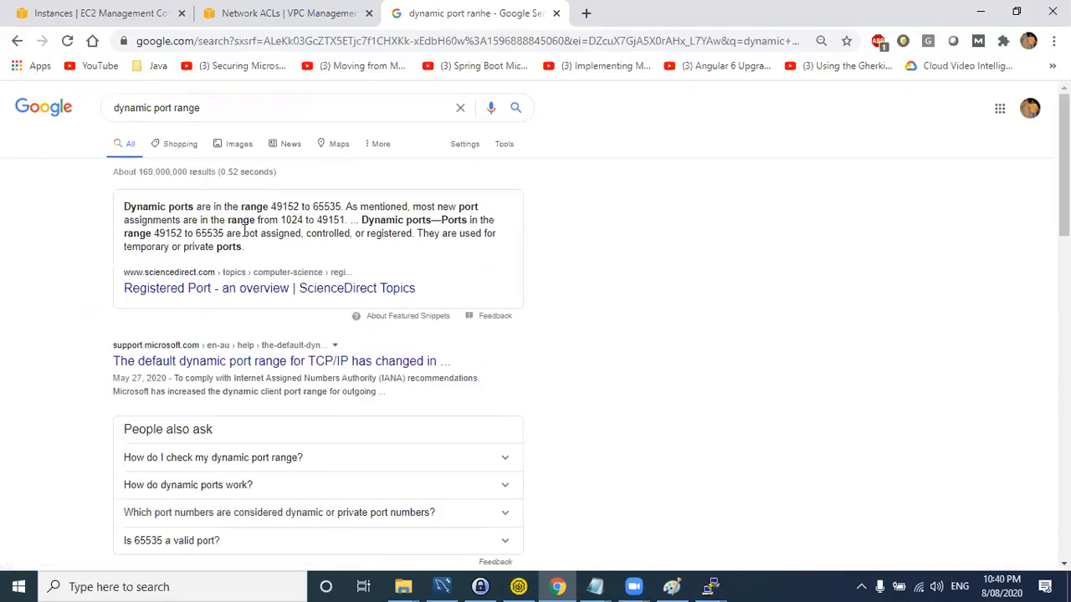
pyautogui.moveTo(165, 233); pyautogui.dragTo(225, 232)
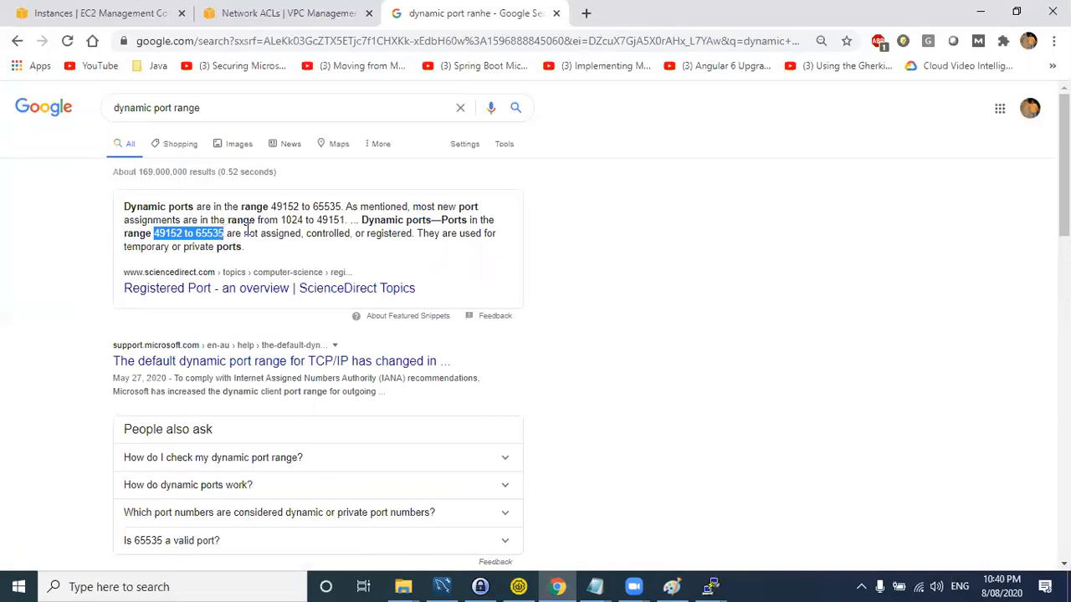
# - Close the inactive PuTTY window and the ec2-user PuTTY session
pyautogui.hotkey('alt', 'Tab')
pyautogui.click(577, 155)
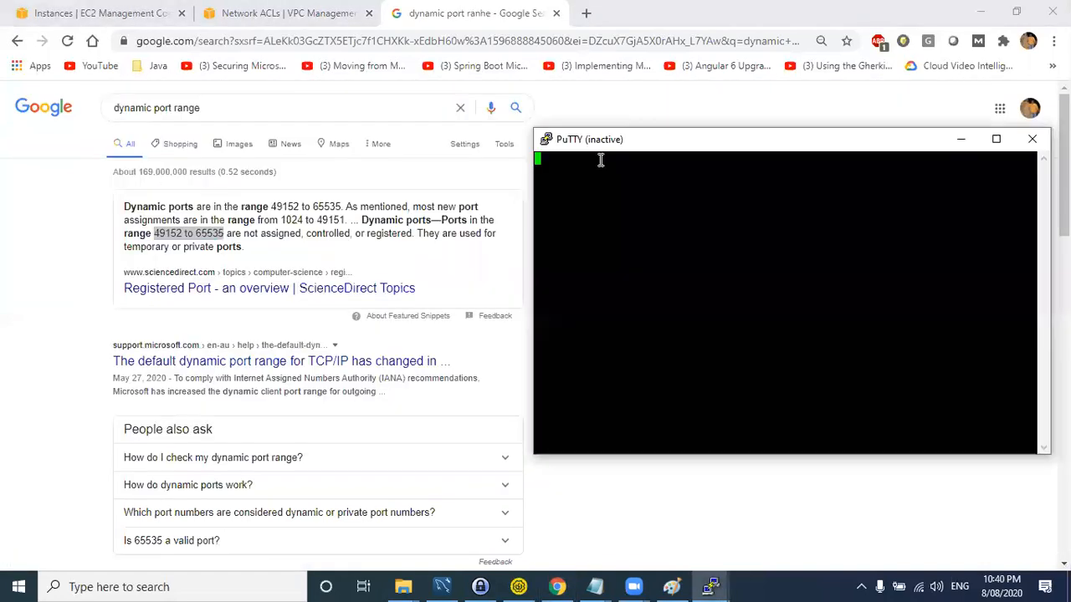
pyautogui.click(1032, 139)
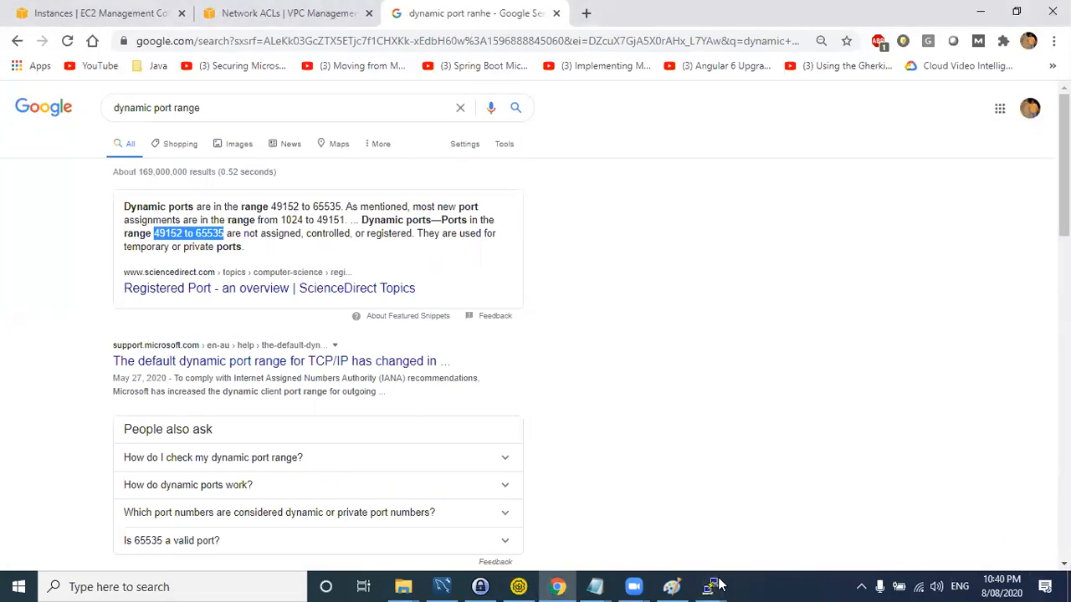
pyautogui.moveTo(710, 587)
pyautogui.click(655, 534)
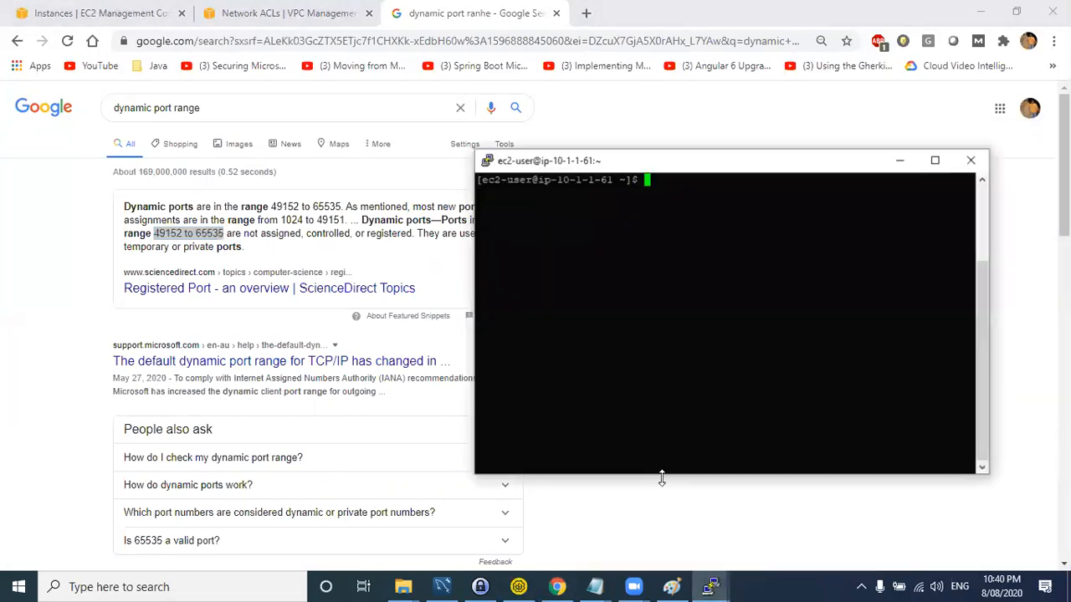
pyautogui.click(971, 158)
pyautogui.click(577, 366)
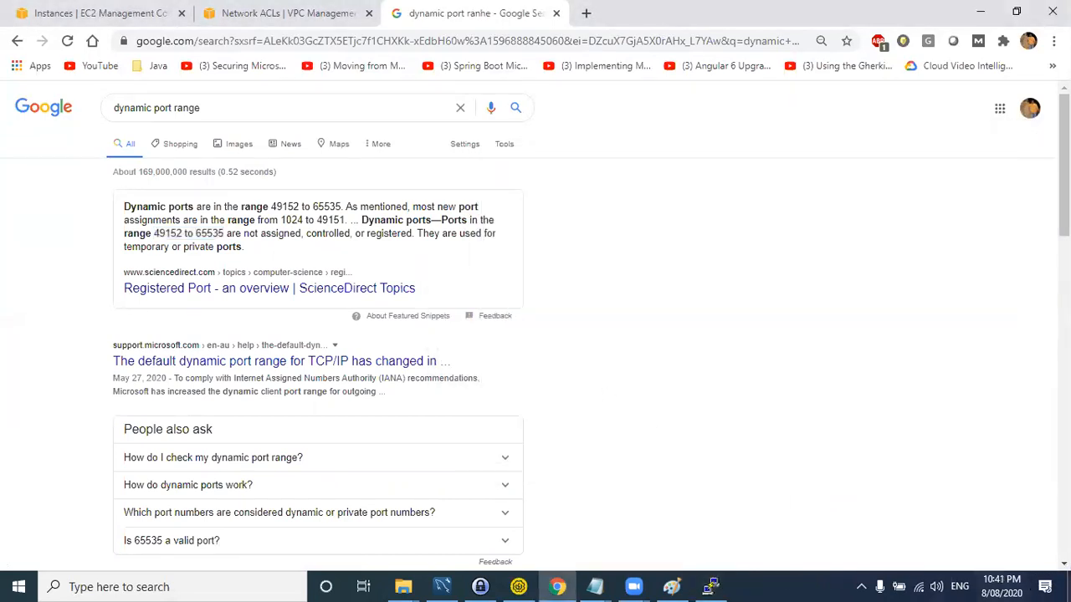
# - Launch a new PuTTY configuration from the desktop and highlight the default SSH port 22
pyautogui.press('super+d')
pyautogui.doubleClick(87, 97)
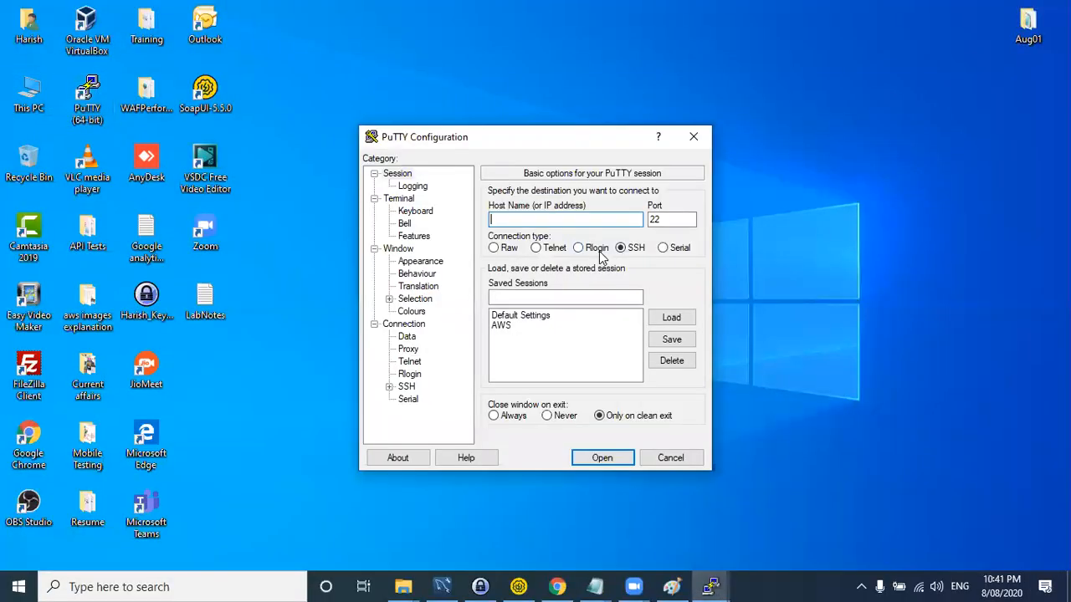
pyautogui.moveTo(678, 219); pyautogui.dragTo(545, 218)
pyautogui.click(667, 218)
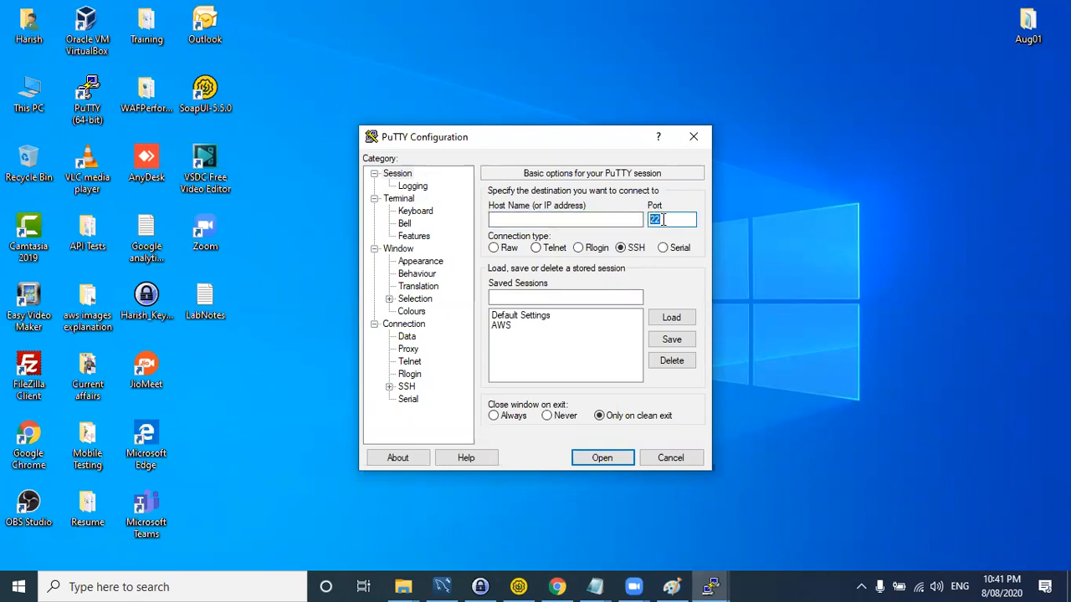
pyautogui.moveTo(668, 218); pyautogui.dragTo(646, 218)
# - Return to the Google results in Chrome and copy the port range 49152 to 65535 from the featured answer
pyautogui.hotkey('alt', 'Tab')
pyautogui.click(343, 166)
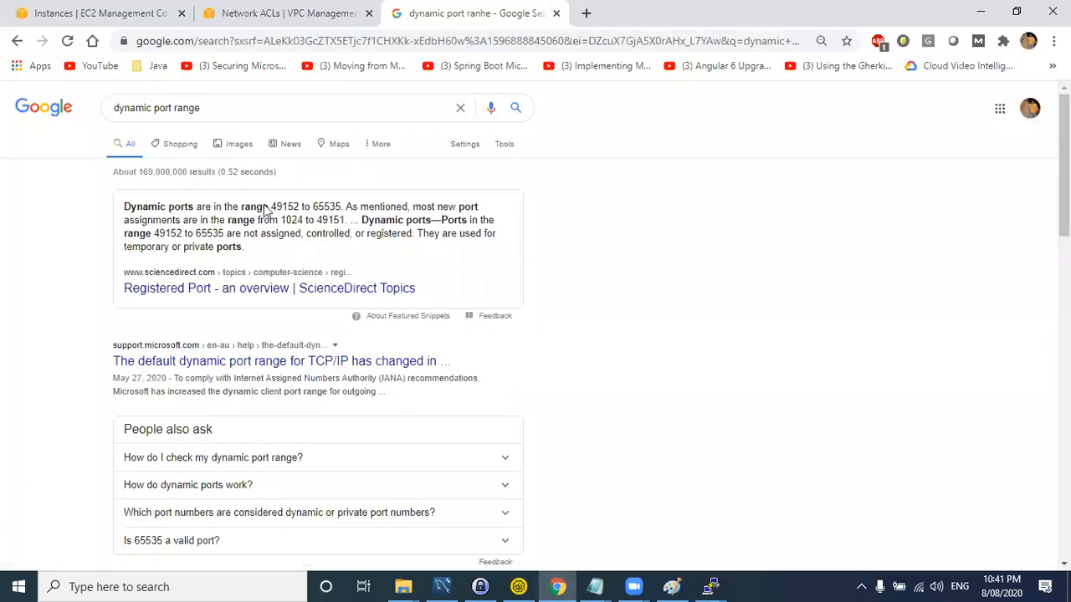
pyautogui.moveTo(156, 233); pyautogui.dragTo(217, 235)
pyautogui.rightClick(174, 235)
pyautogui.click(200, 246)
# - Glance at the Paint diagram, return to Network ACLs in Chrome, and open aug01-nacl's outbound rules for editing
pyautogui.hotkey('alt', 'Tab')
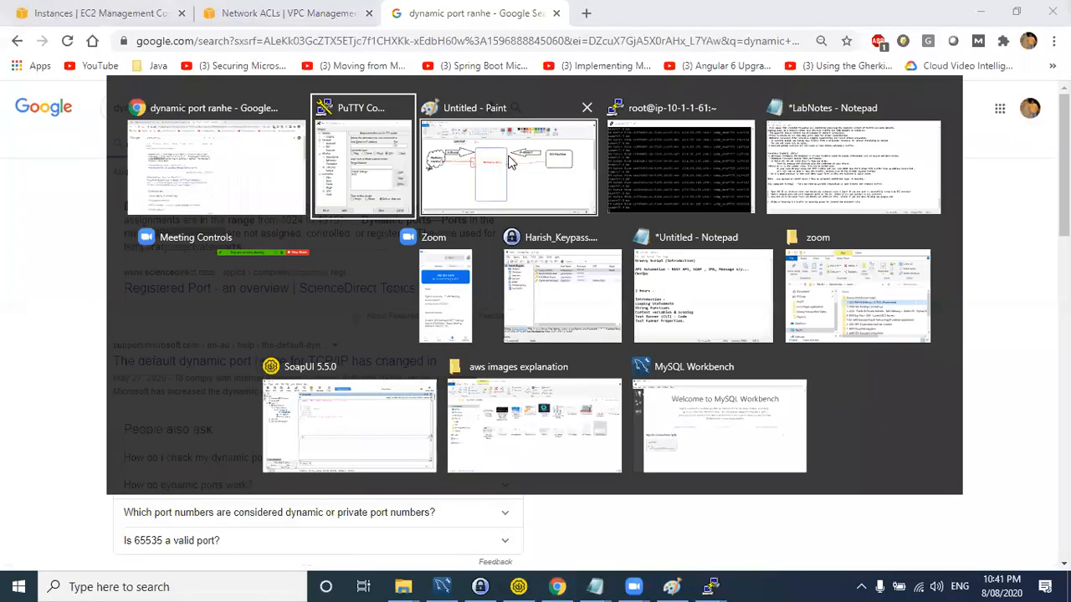
pyautogui.click(512, 158)
pyautogui.hotkey('alt', 'Tab')
pyautogui.click(418, 138)
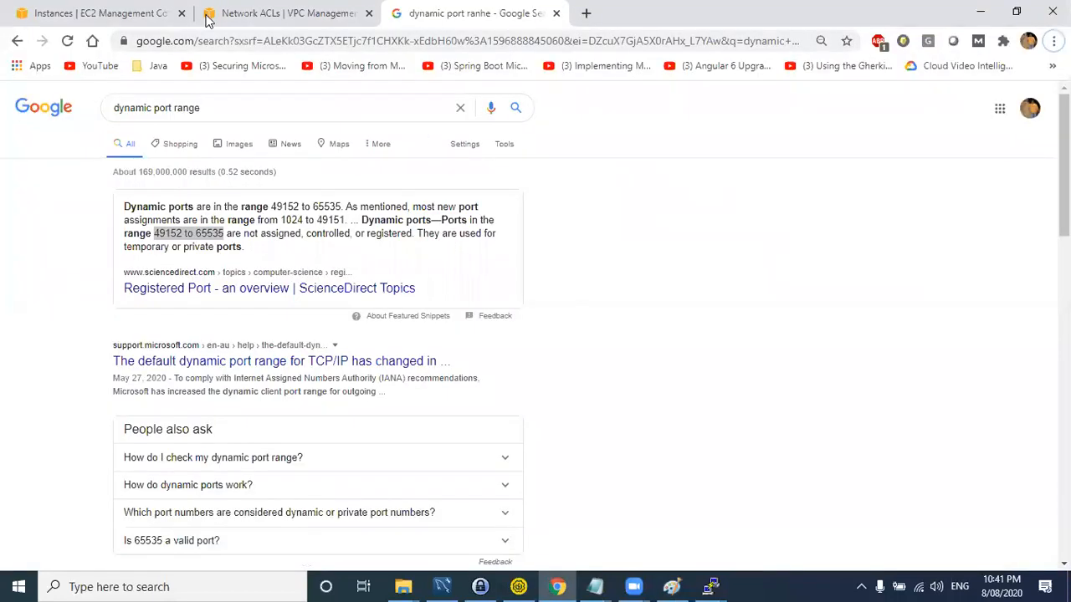
pyautogui.click(208, 20)
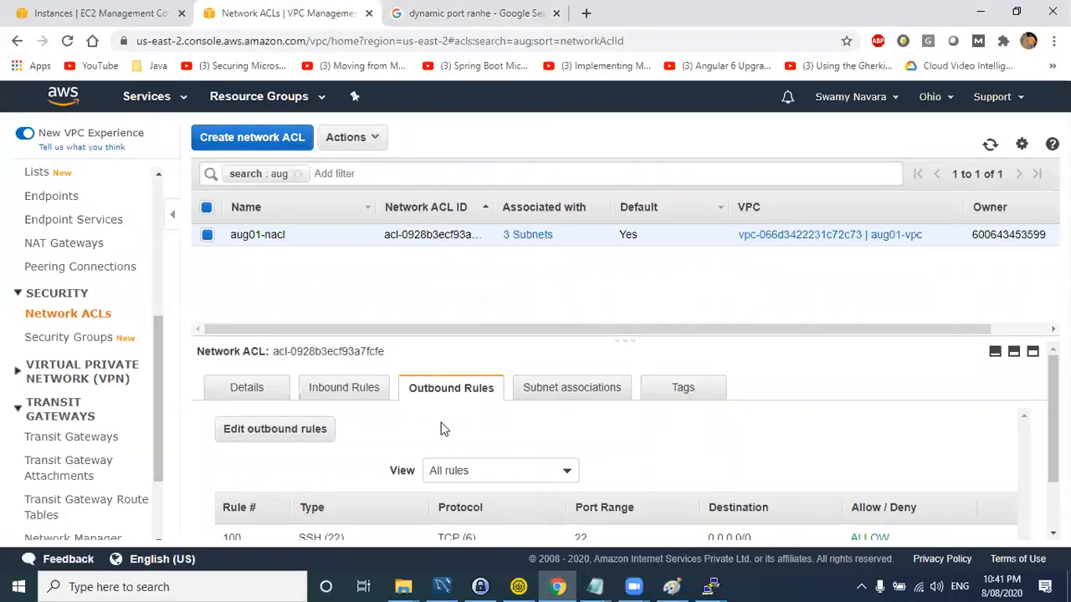
pyautogui.scroll(-2, 308, 437)
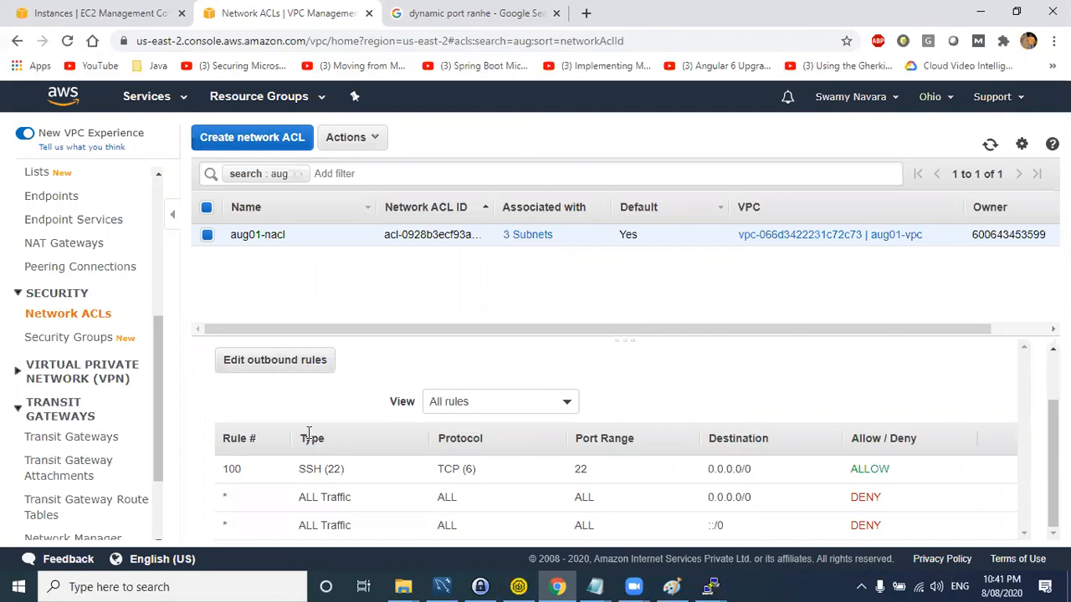
pyautogui.click(292, 365)
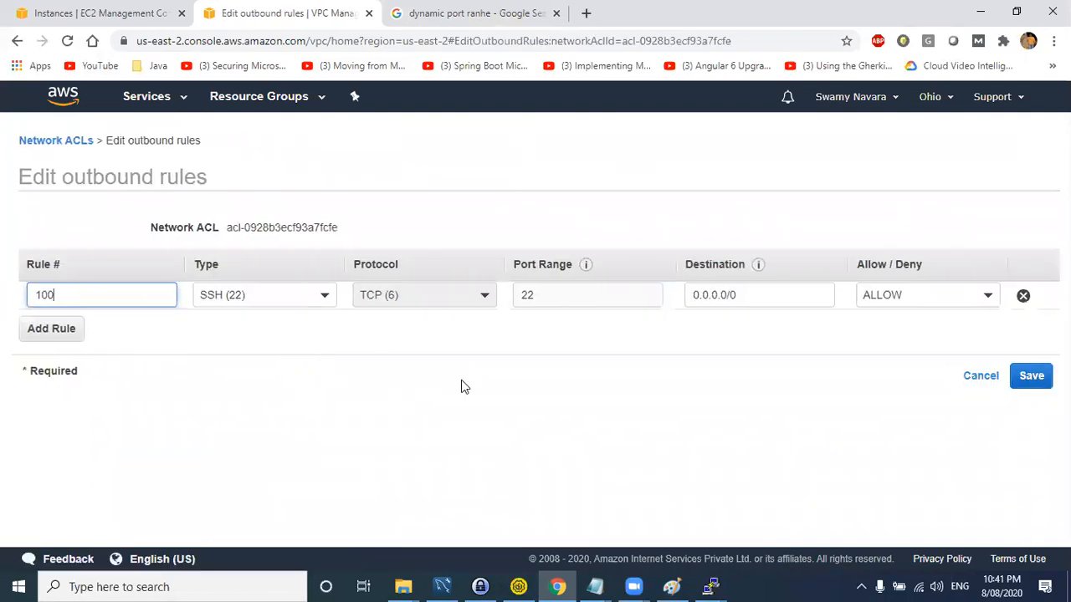
# - Examine outbound rule 100's protocol, port range and available types, leaving SSH (22) selected
pyautogui.click(545, 293)
pyautogui.click(436, 294)
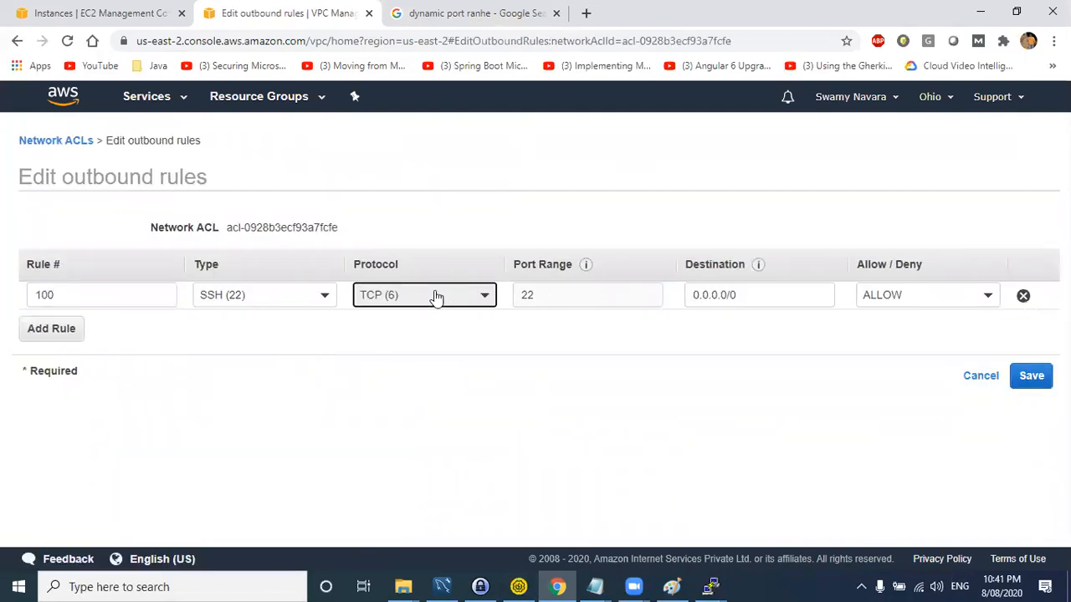
pyautogui.click(282, 300)
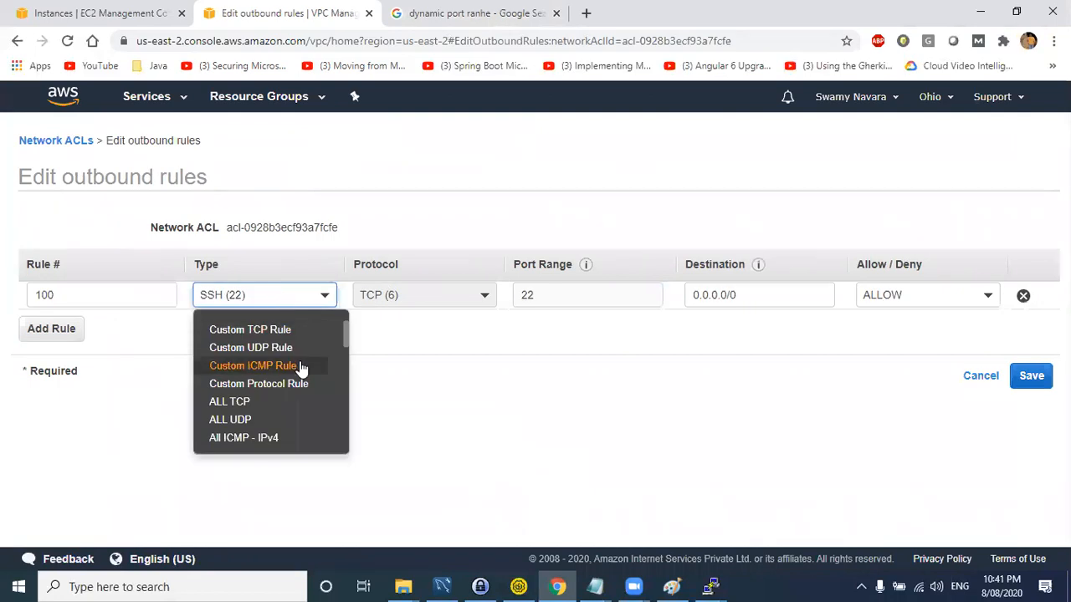
pyautogui.scroll(-2, 309, 346)
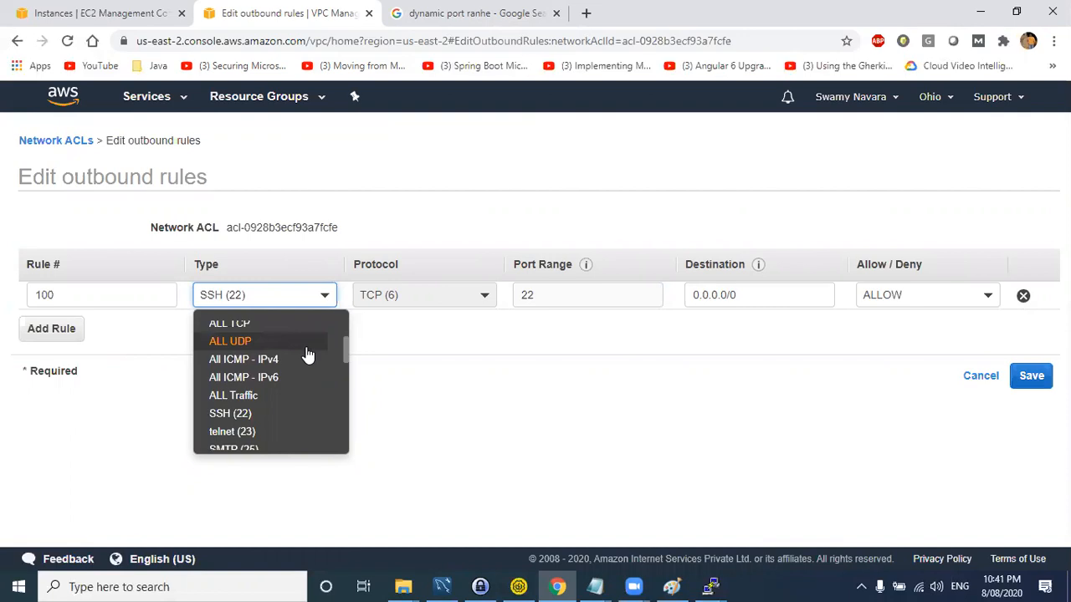
pyautogui.scroll(-2, 308, 358)
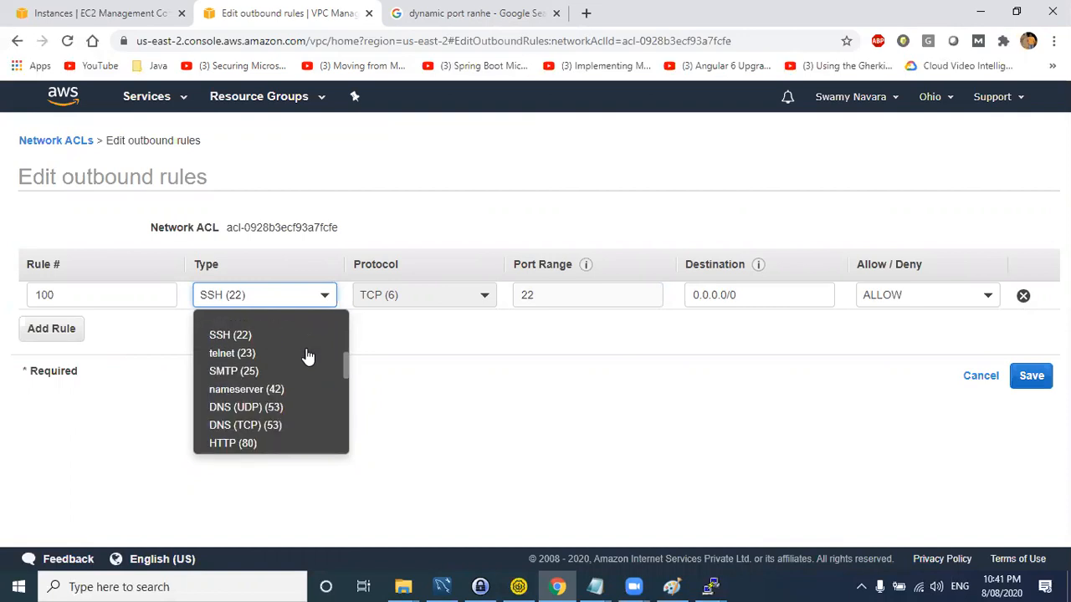
pyautogui.scroll(-2, 308, 358)
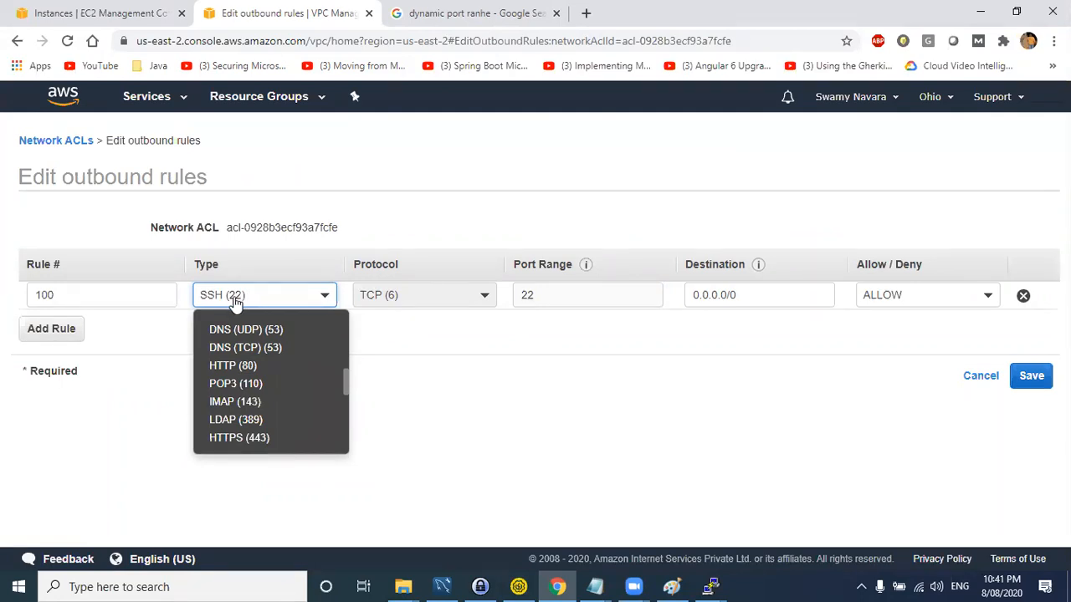
pyautogui.click(400, 358)
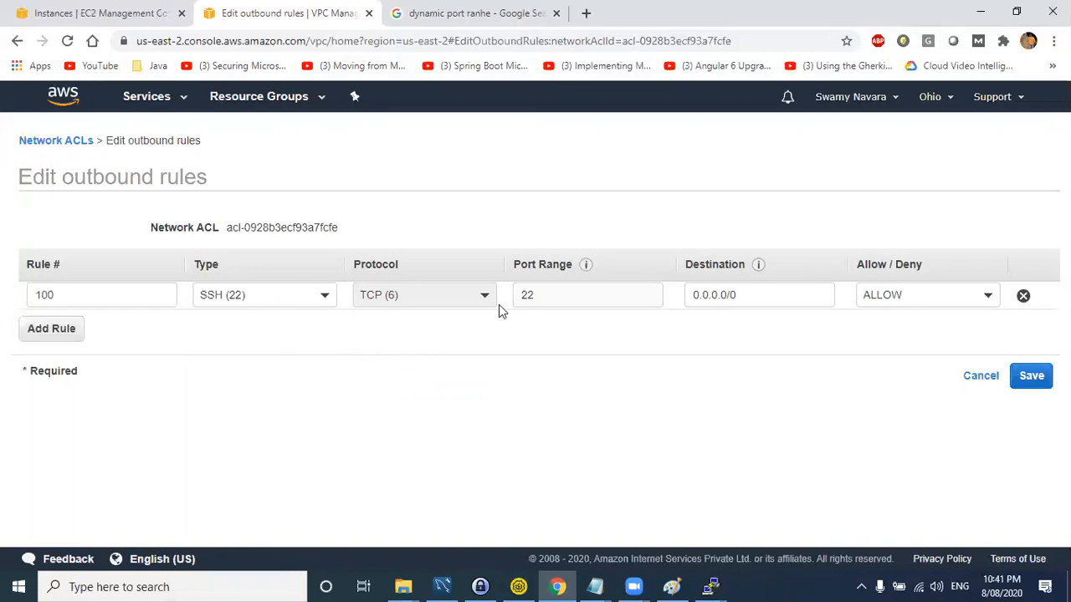
pyautogui.moveTo(551, 293); pyautogui.dragTo(521, 298)
pyautogui.click(442, 303)
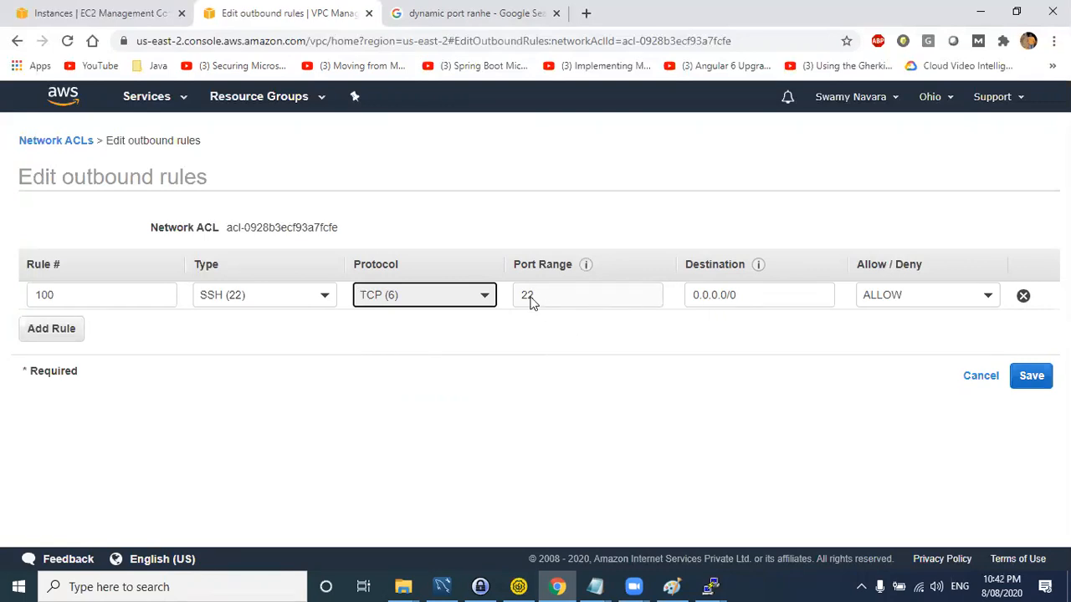
# - Bring the PuTTY Configuration window in front of the outbound rules page to compare its SSH port
pyautogui.hotkey('alt', 'Tab')
pyautogui.hotkey('alt', 'Tab')
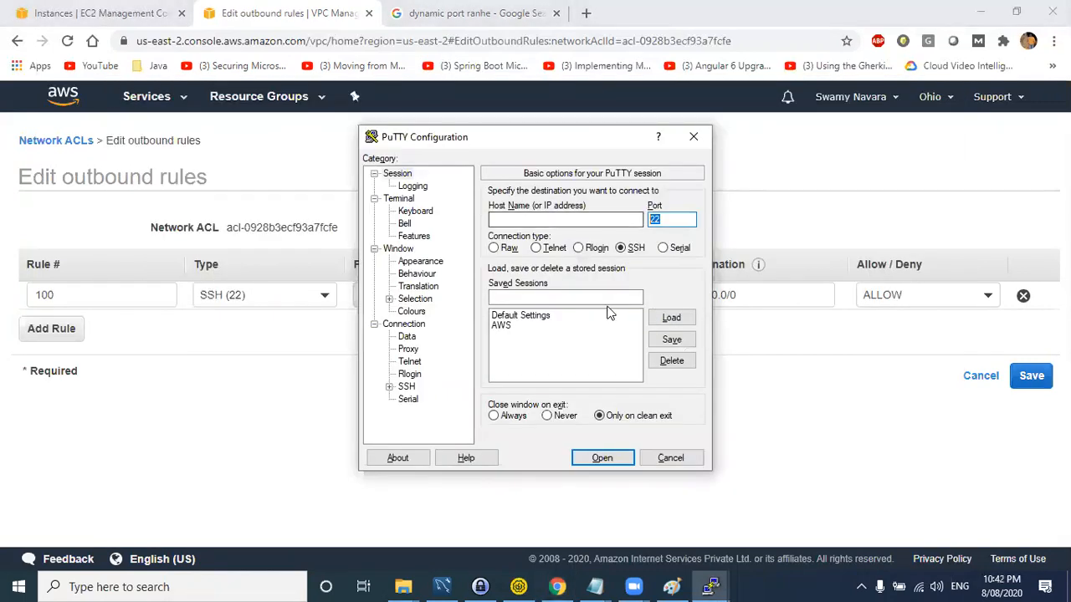
pyautogui.click(364, 71)
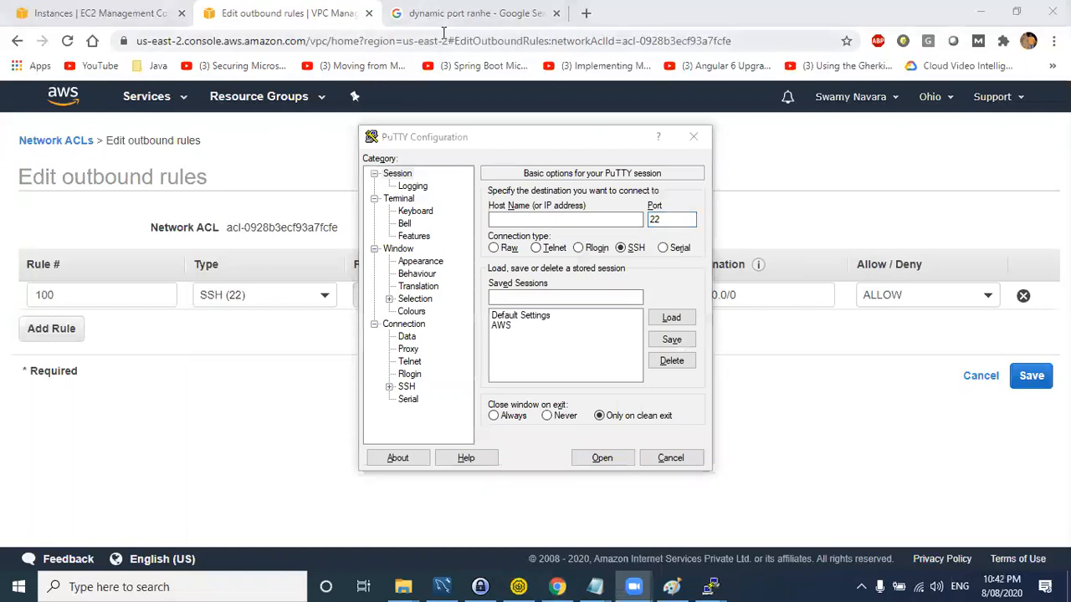
# - Compare the dynamic port range in the Google results with the SSH port in PuTTY Configuration
pyautogui.click(448, 13)
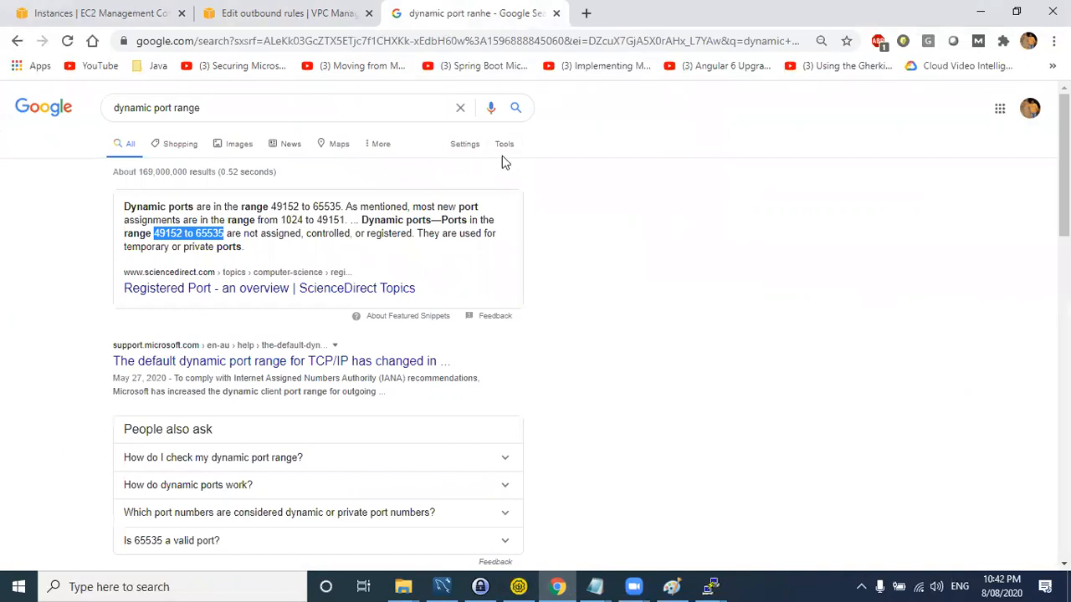
pyautogui.click(600, 173)
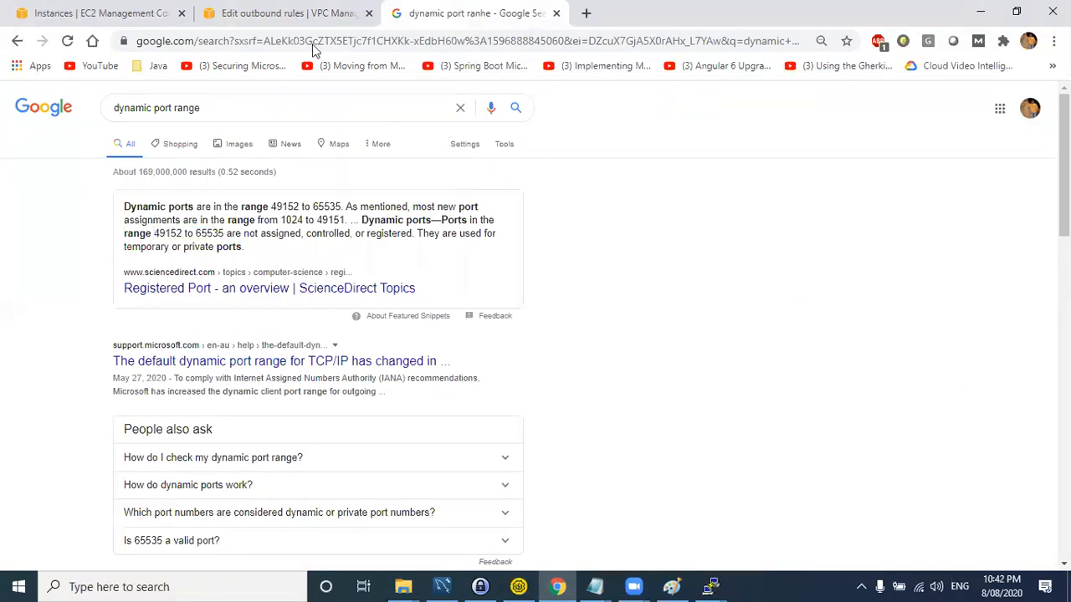
pyautogui.hotkey('alt', 'Tab')
pyautogui.click(663, 153)
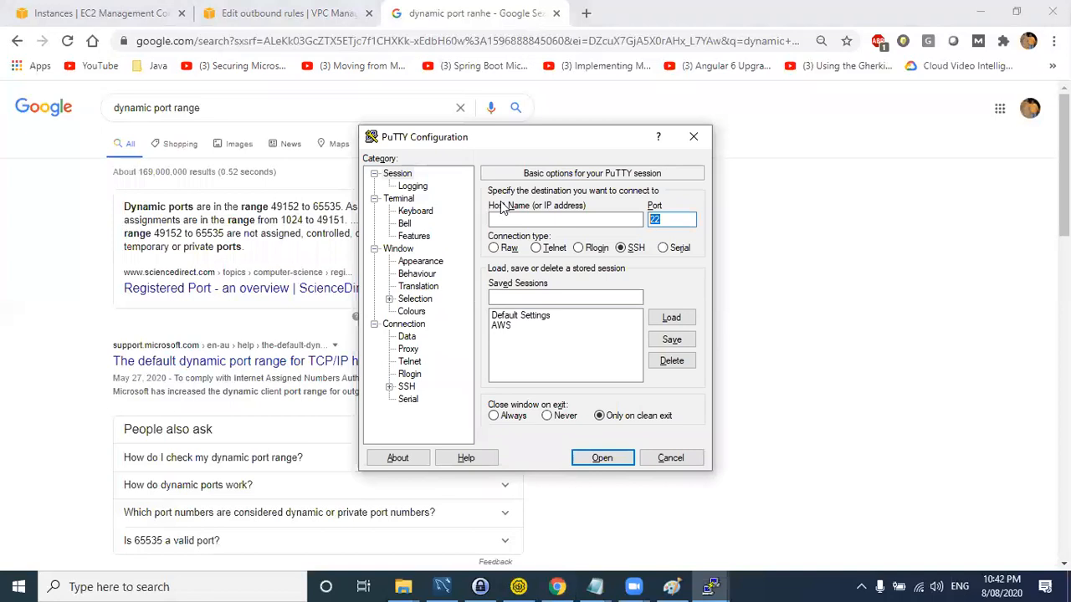
# - Return to the outbound rules editor in Chrome and change rule 100's type to Custom ICMP Rule
pyautogui.click(322, 17)
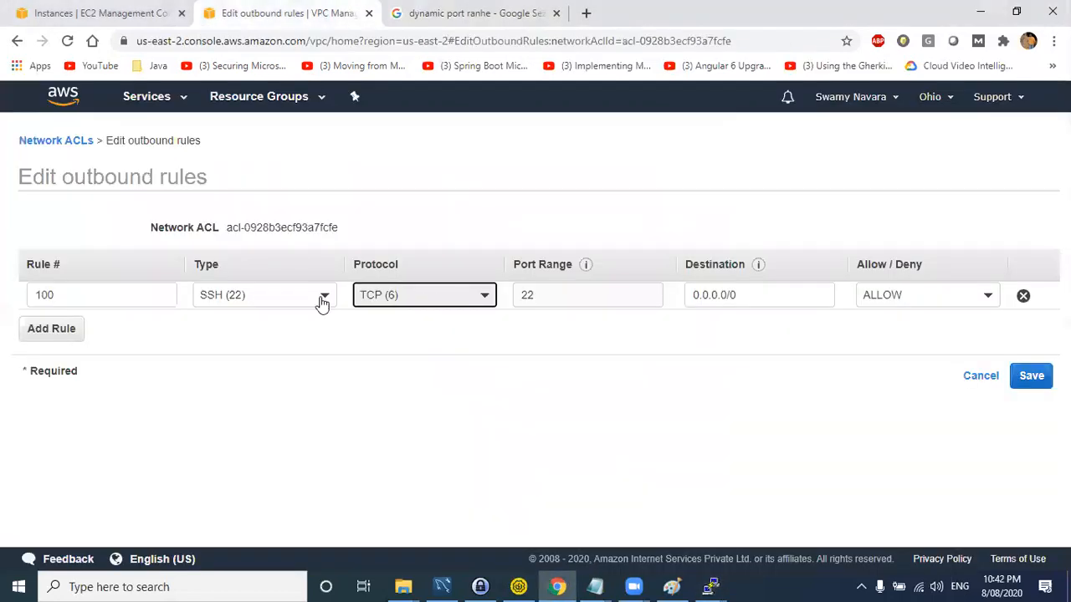
pyautogui.click(284, 303)
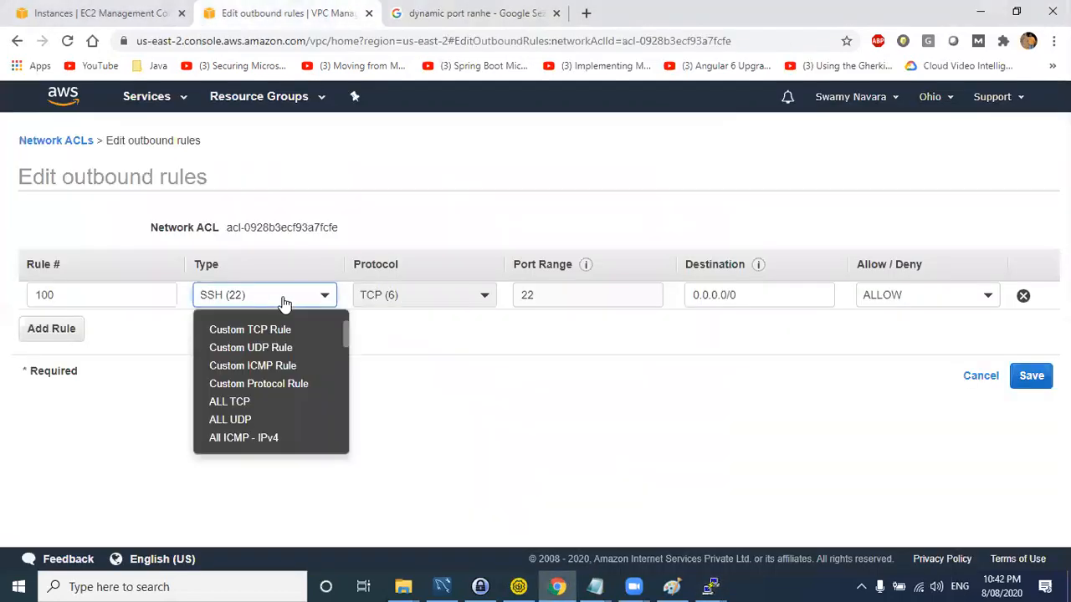
pyautogui.click(281, 368)
pyautogui.click(569, 299)
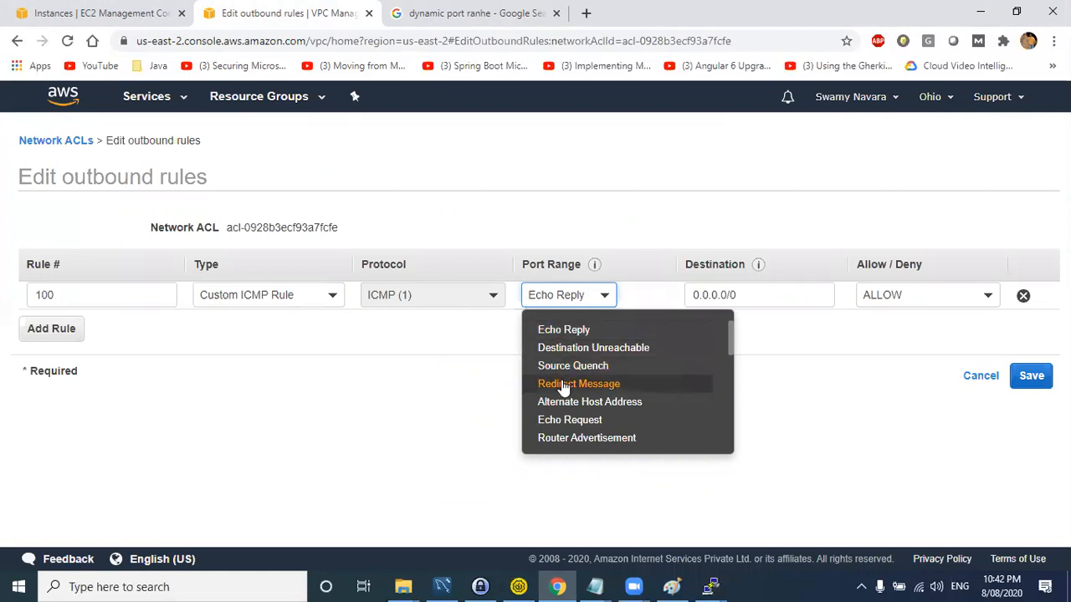
pyautogui.click(794, 306)
# - Set outbound rule 100's ICMP port range to Echo Request and save the outbound rules
pyautogui.click(581, 299)
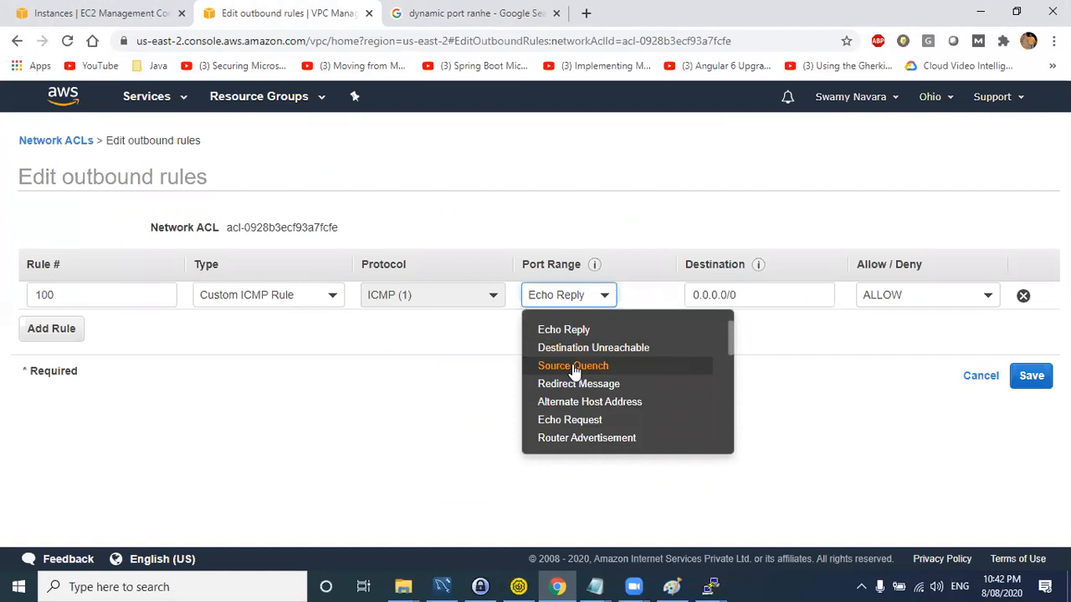
pyautogui.scroll(-3, 565, 376)
pyautogui.scroll(3, 586, 418)
pyautogui.click(590, 420)
pyautogui.moveTo(757, 295); pyautogui.dragTo(665, 299)
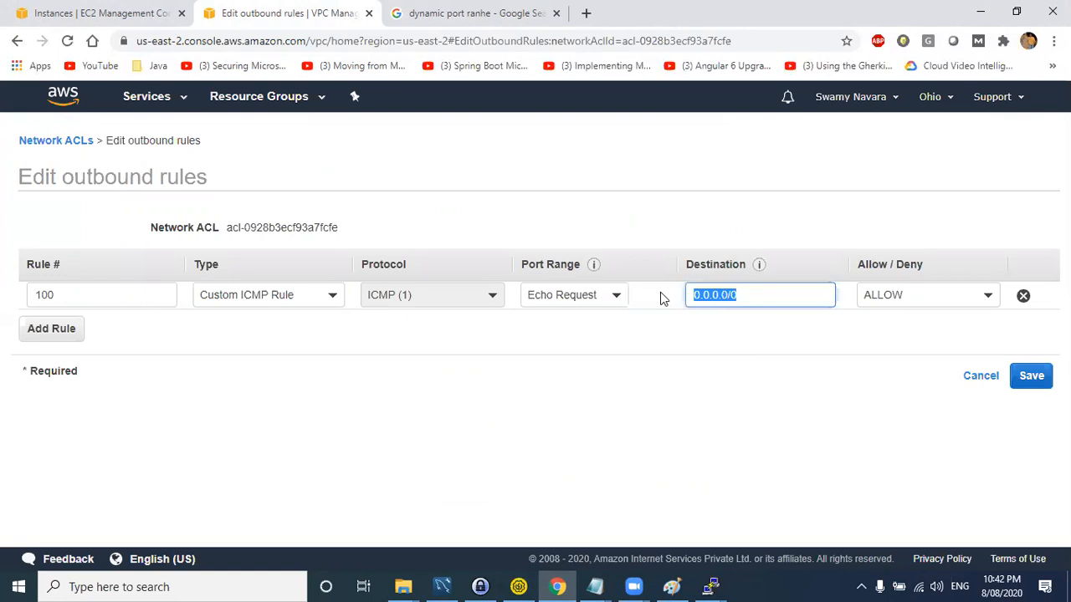
pyautogui.click(1031, 375)
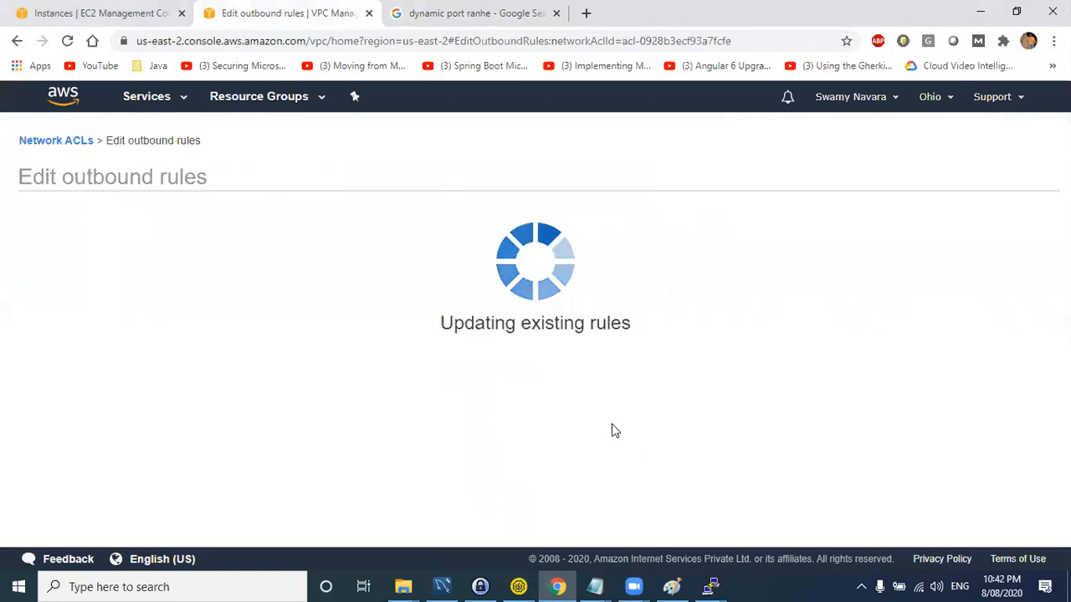
# - Open aug01-nacl's inbound rules for editing and bring up the type choices for rule 100
pyautogui.click(356, 394)
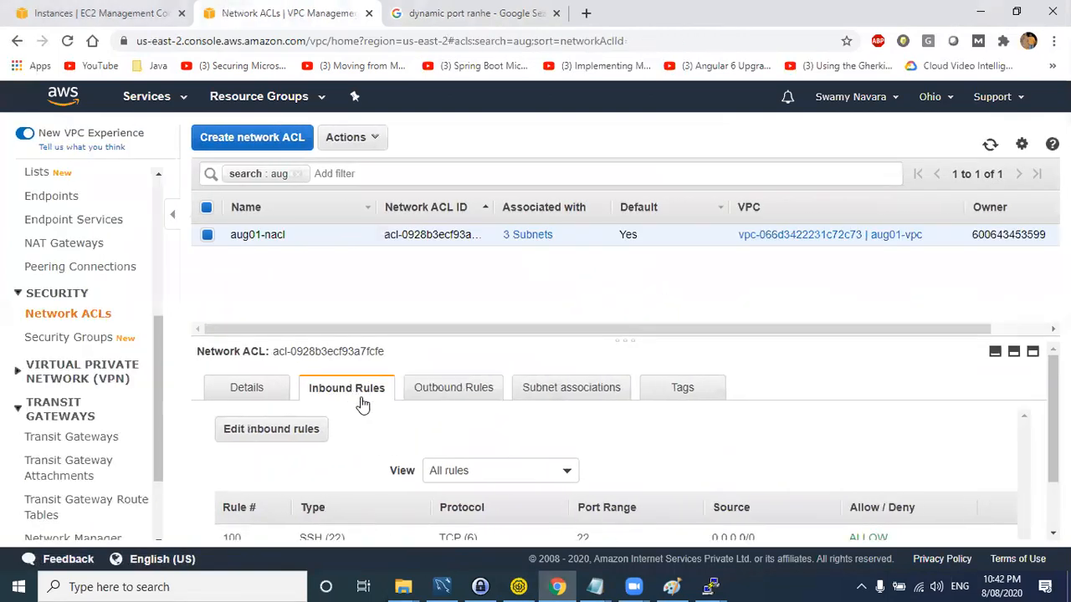
pyautogui.click(268, 430)
pyautogui.click(393, 297)
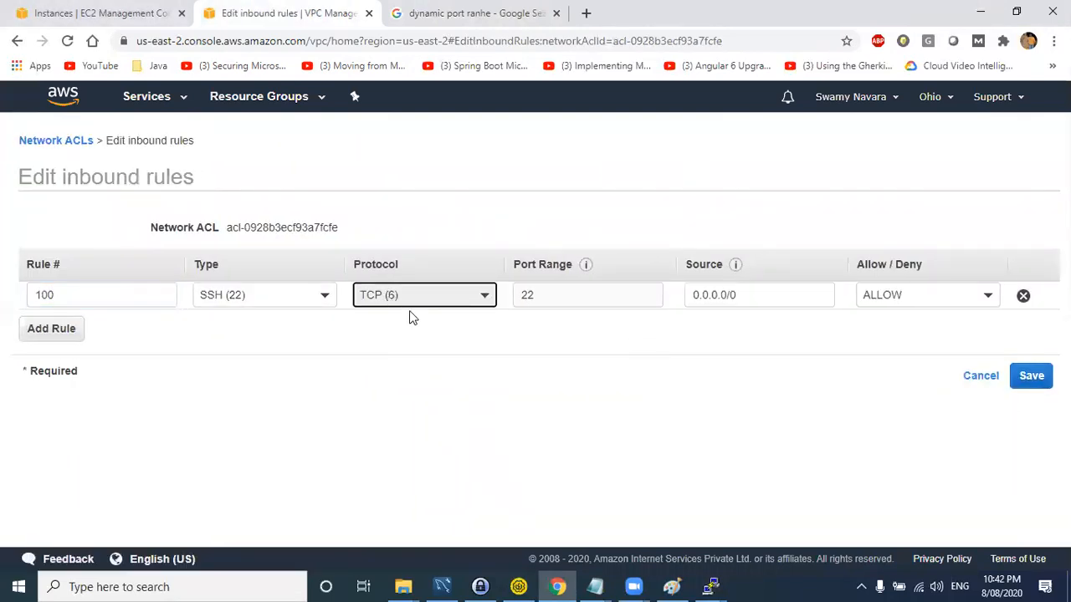
pyautogui.click(301, 304)
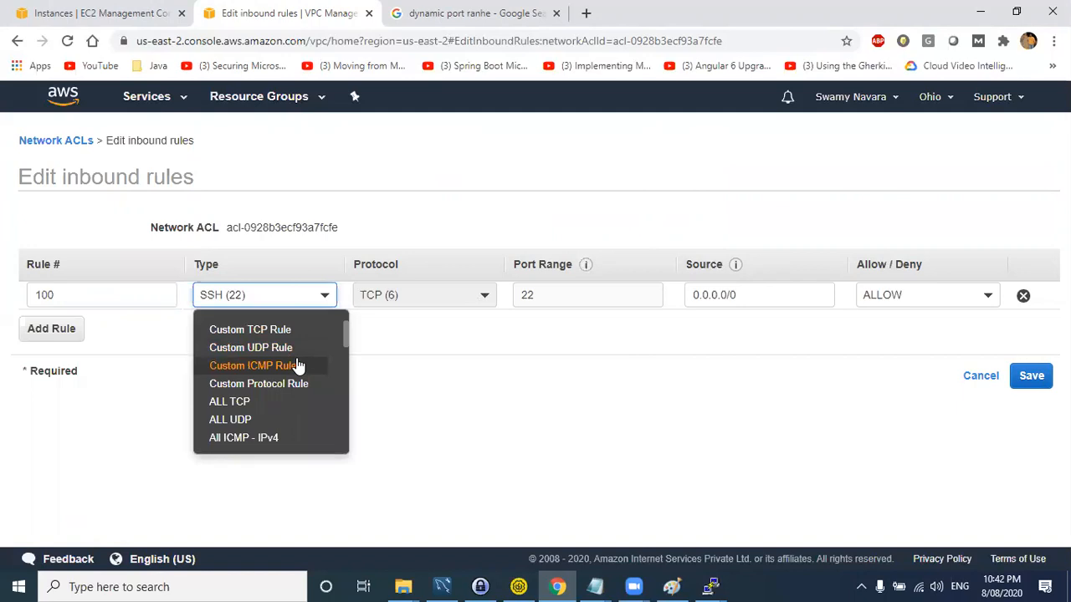
# - Select SSH (22) as the type of inbound rule 100 and save the network ACL's inbound rules
pyautogui.scroll(-2, 297, 365)
pyautogui.scroll(2, 304, 343)
pyautogui.scroll(-1, 305, 346)
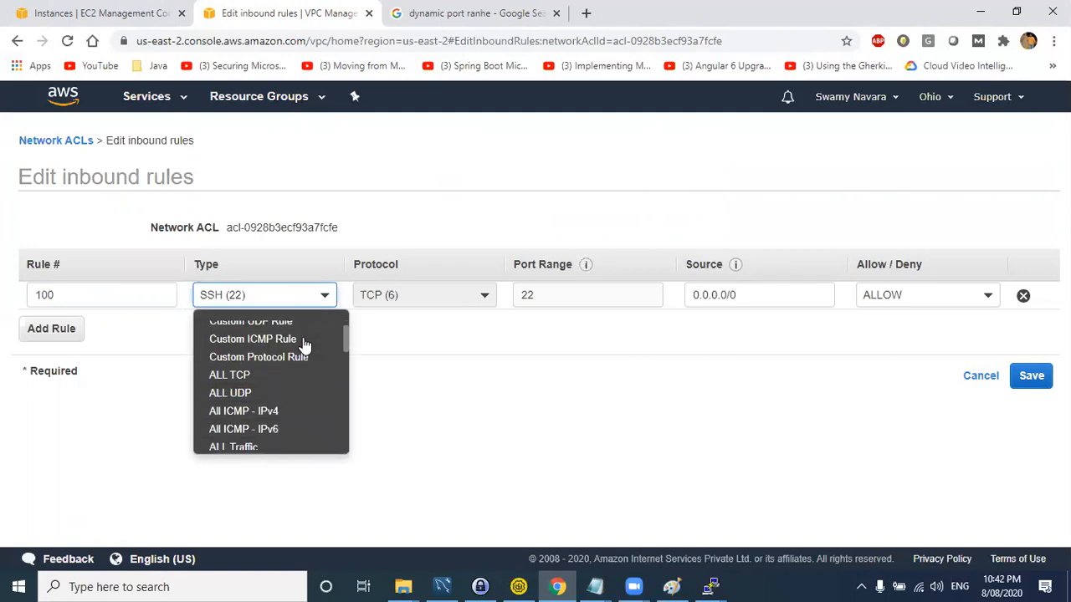
pyautogui.scroll(-2, 305, 345)
pyautogui.click(282, 413)
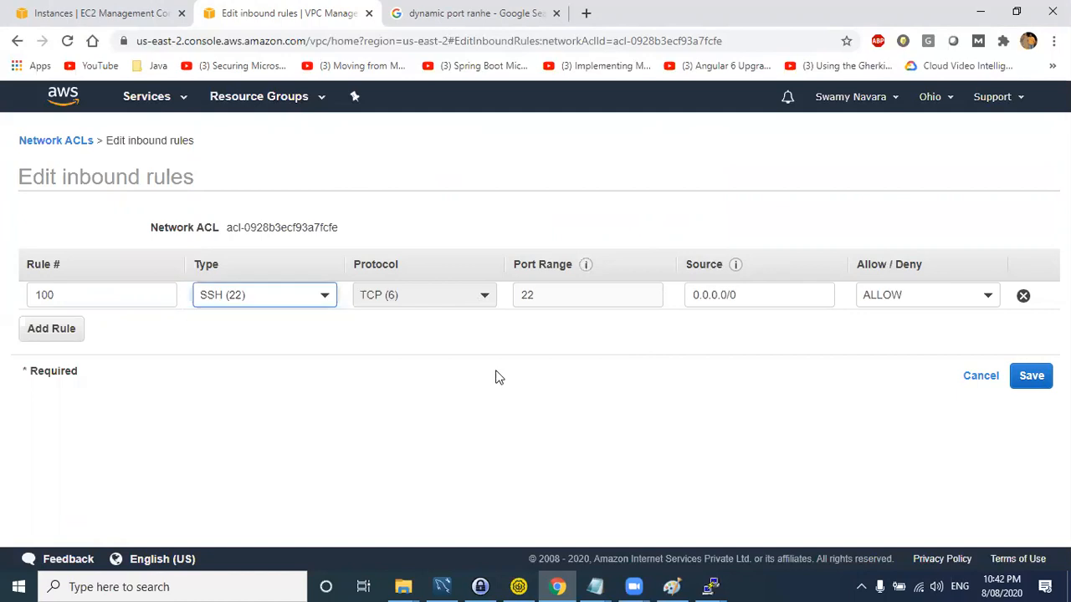
pyautogui.click(1036, 377)
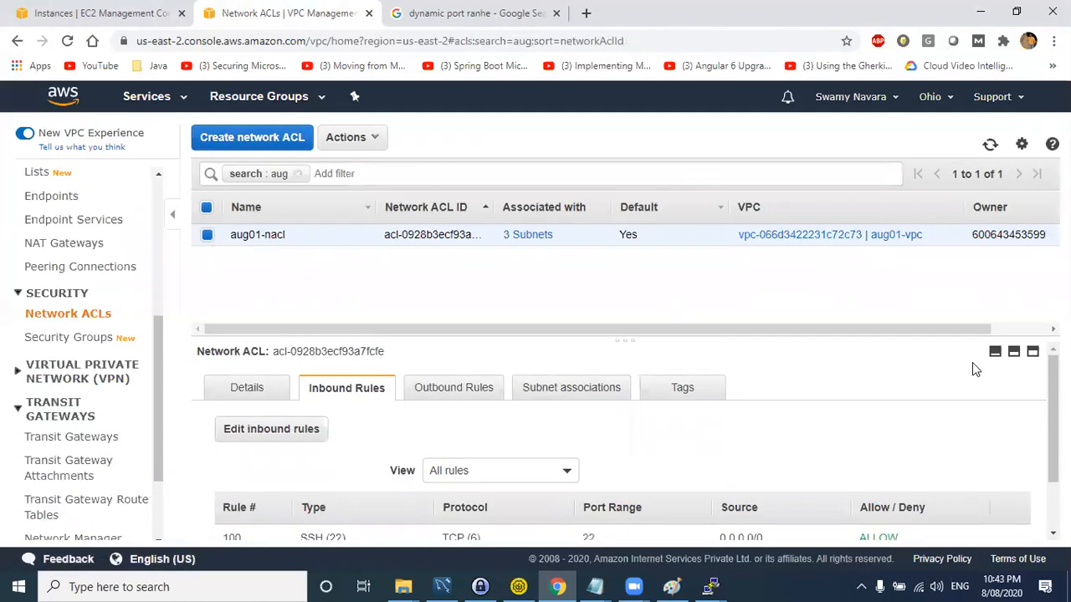
# - Switch to PuTTY, dismiss the network error and try to restart the inactive session
pyautogui.hotkey('alt', 'Tab')
pyautogui.click(233, 303)
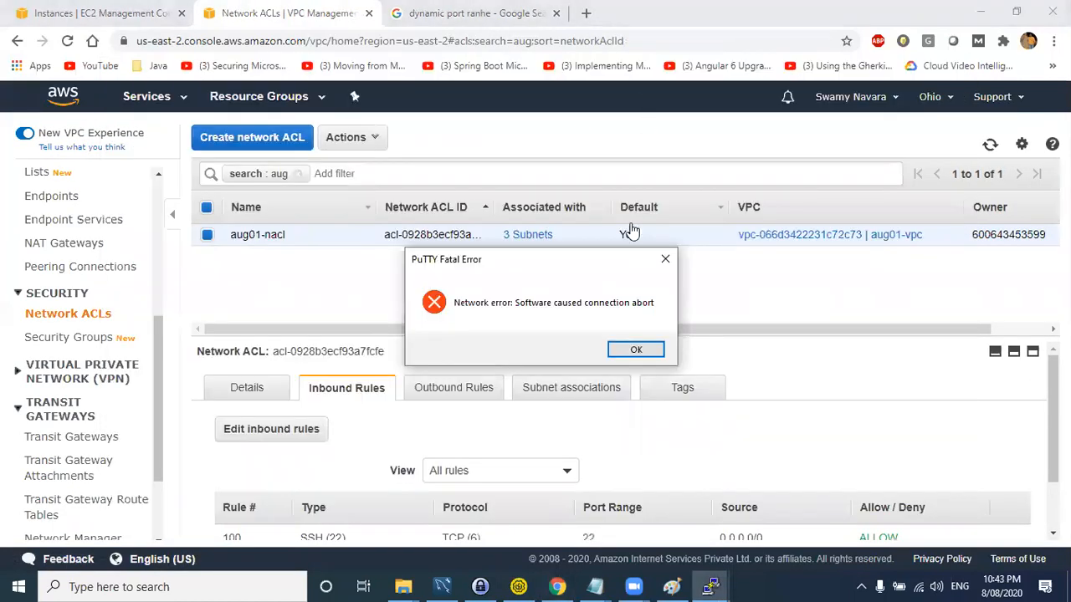
pyautogui.click(636, 350)
pyautogui.click(689, 586)
pyautogui.moveTo(710, 586)
pyautogui.click(667, 521)
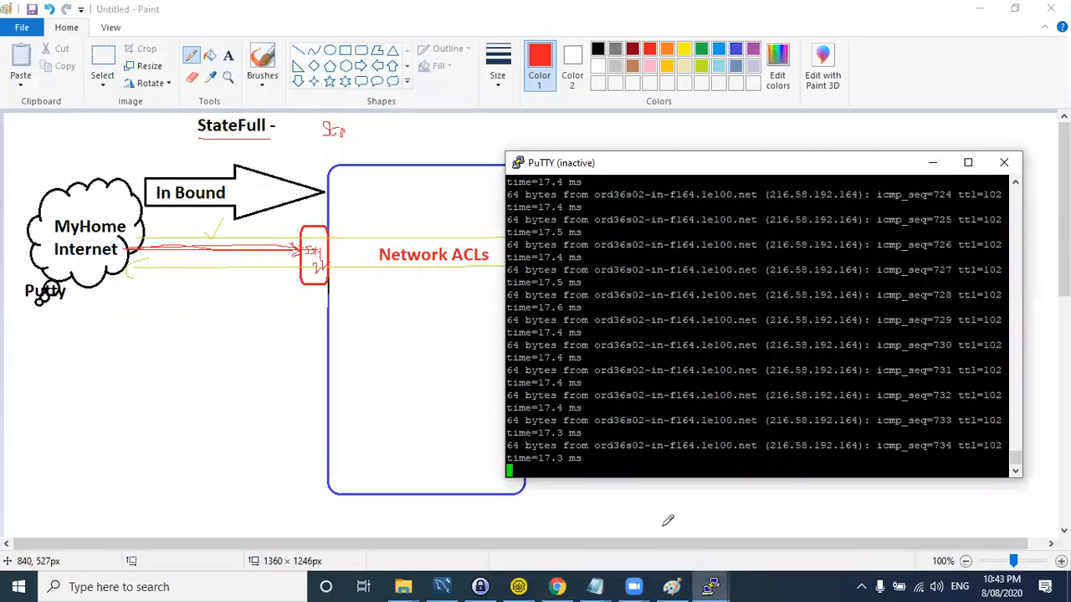
pyautogui.rightClick(712, 170)
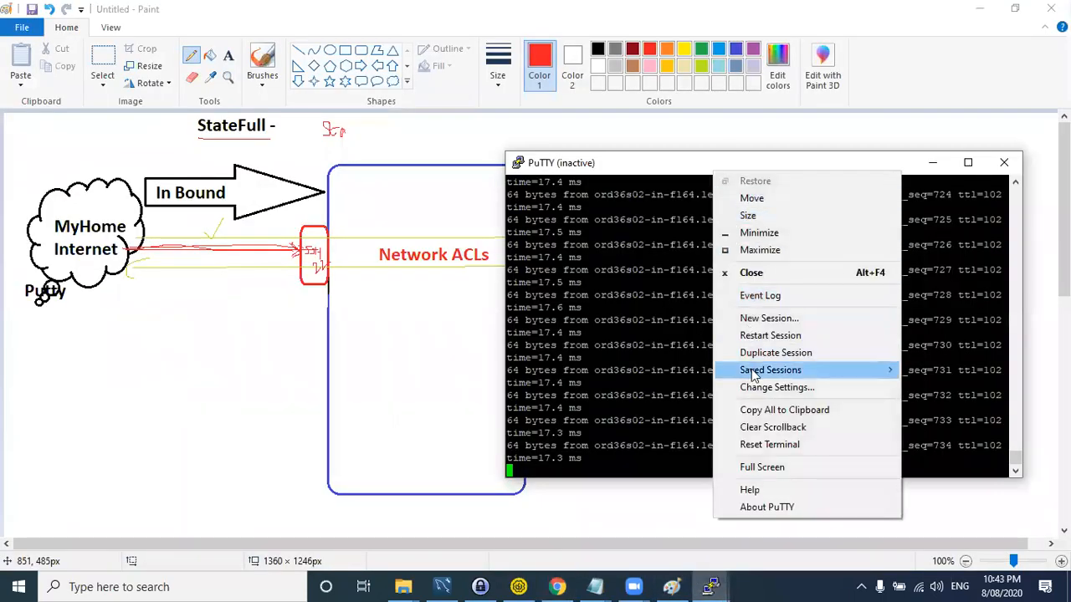
pyautogui.click(753, 335)
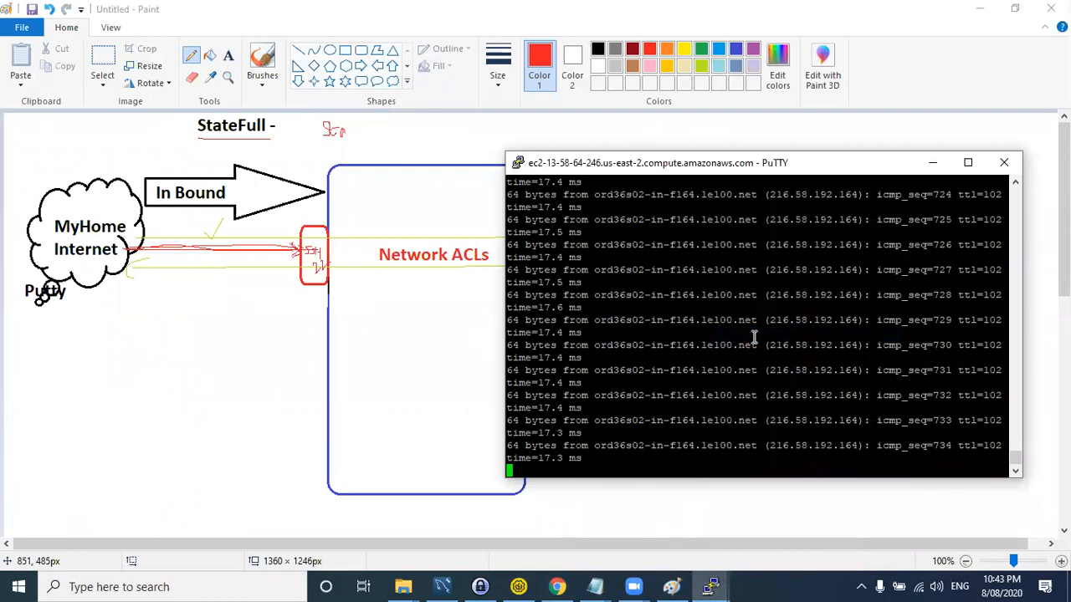
# - Close the stalled session and configure a new PuTTY session with ec2-user@ and the Ec2 Machine SG Public instance's public DNS as host name
pyautogui.click(1004, 162)
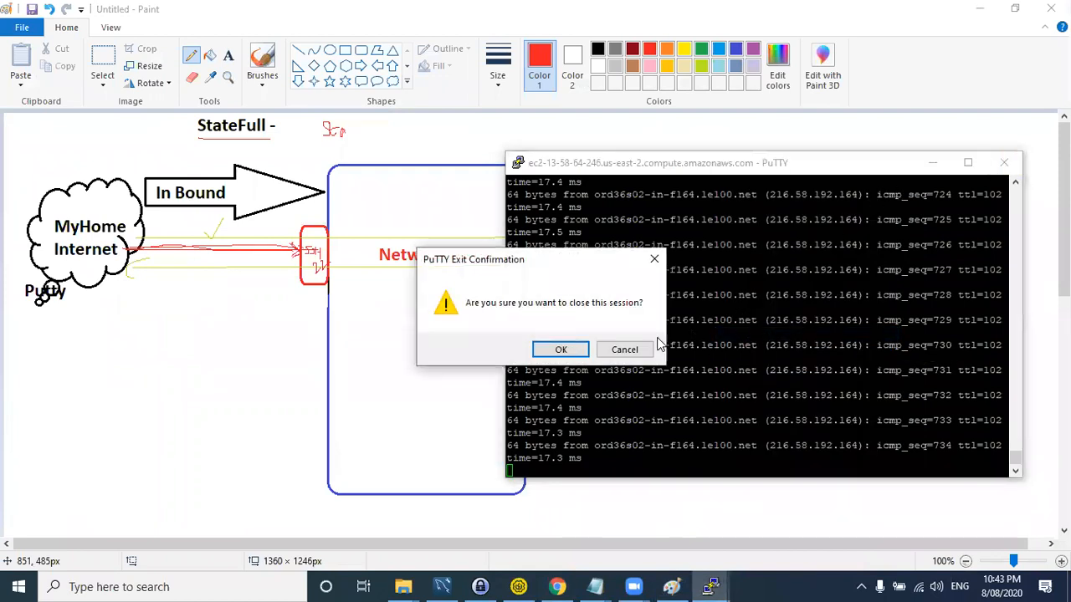
pyautogui.click(548, 350)
pyautogui.click(710, 587)
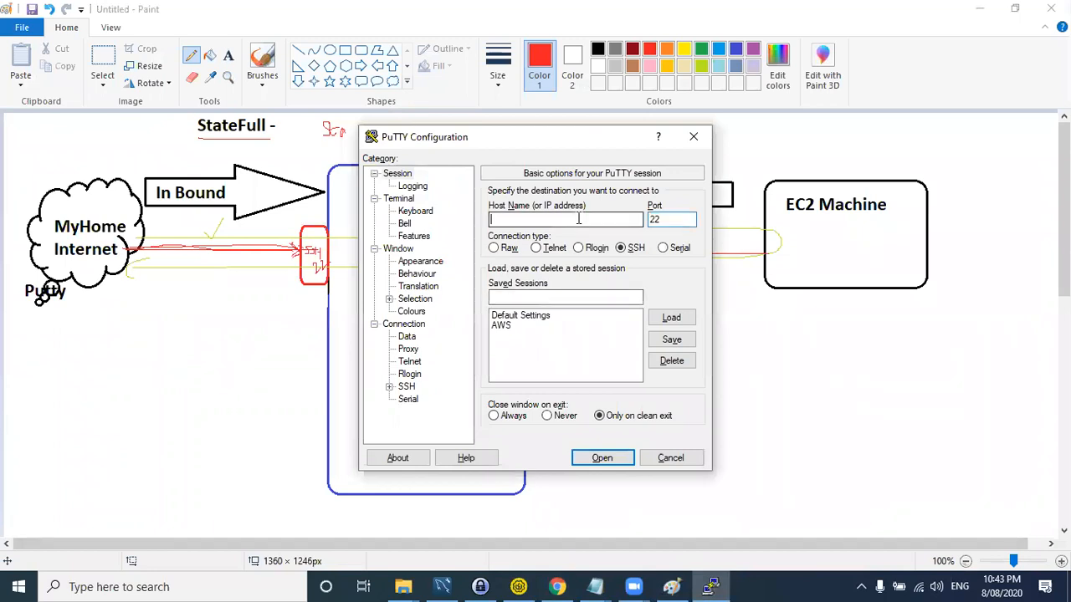
pyautogui.hotkey('alt', 'Tab')
pyautogui.hotkey('alt', 'Tab')
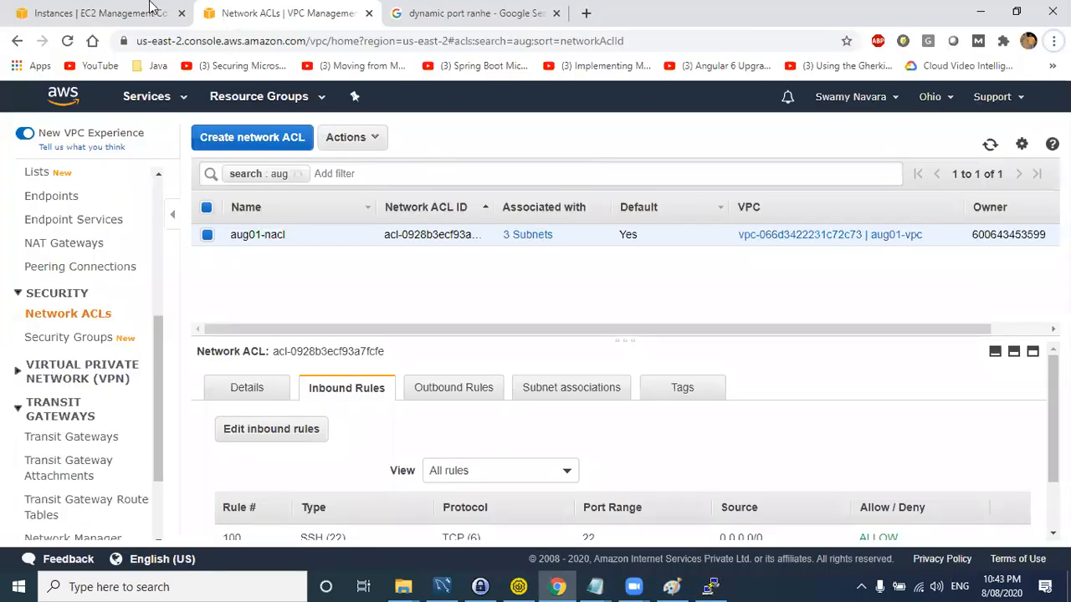
pyautogui.click(150, 11)
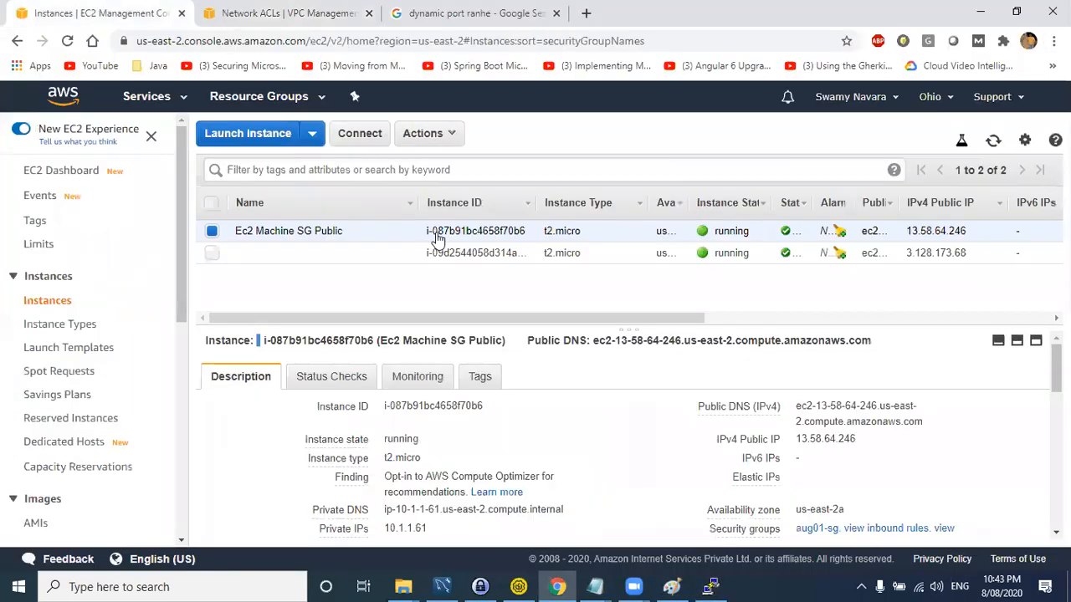
pyautogui.click(935, 423)
pyautogui.hotkey('alt', 'Tab')
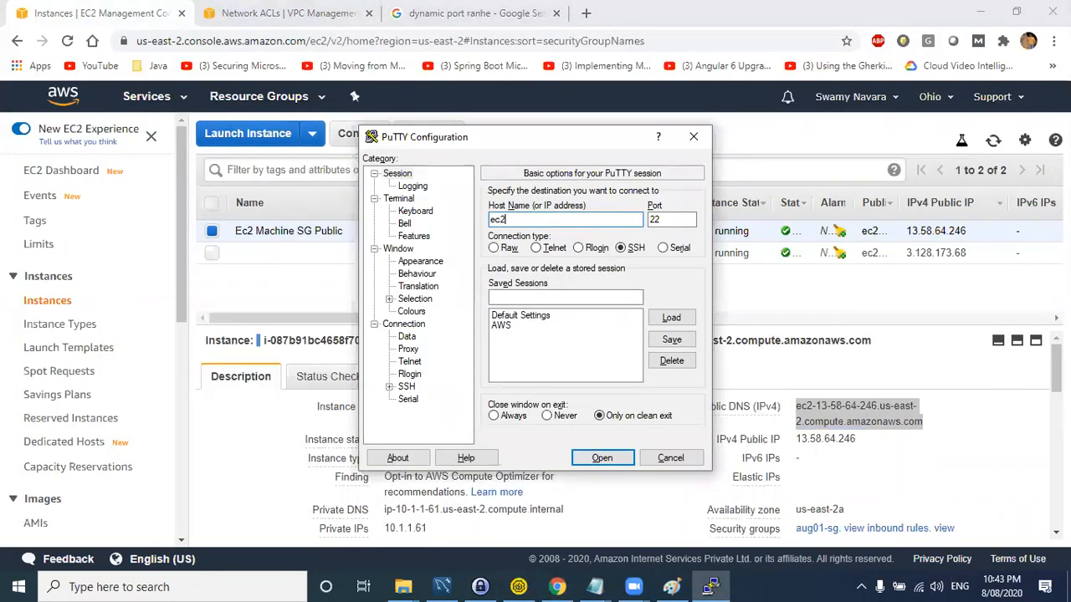
pyautogui.write('ec2-user@')
pyautogui.hotkey('ctrl', 'v')
# - Set the aug01 key in the Aug01 folder as the SSH authentication private key file and open the connection
pyautogui.click(389, 387)
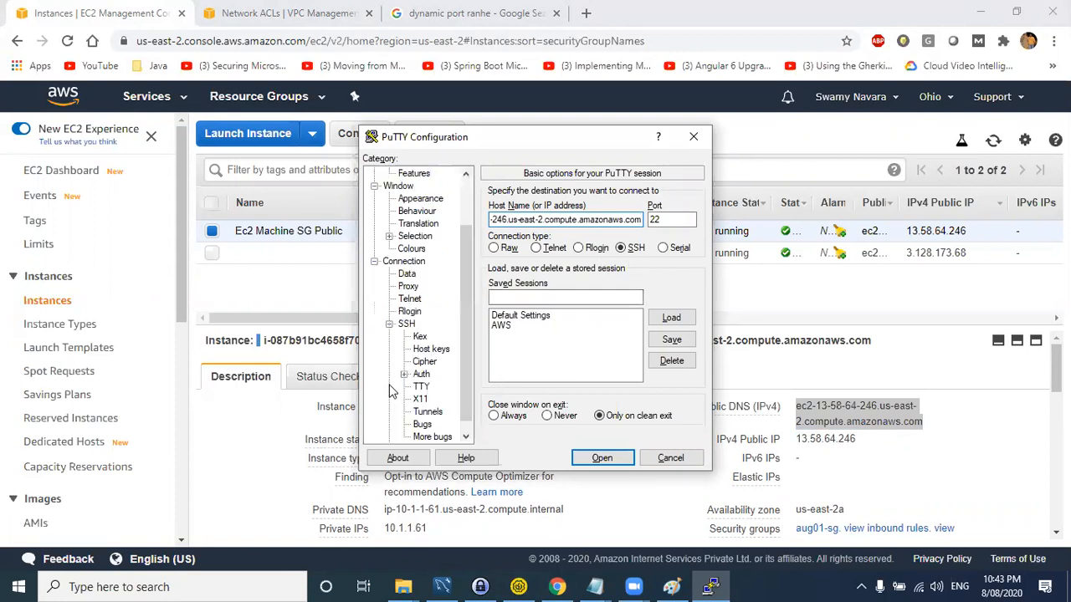
pyautogui.click(421, 374)
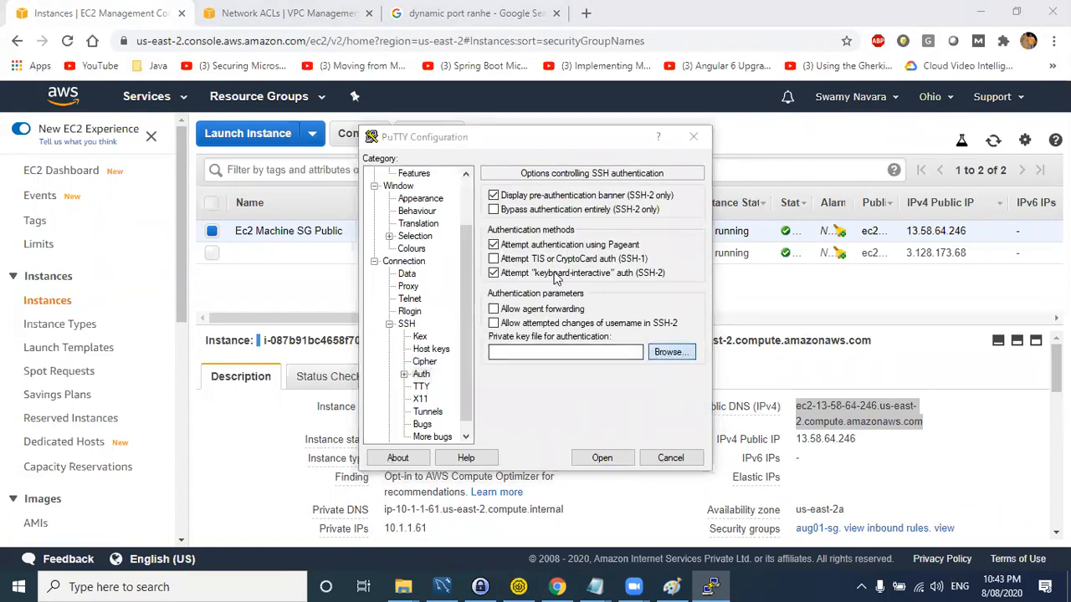
pyautogui.doubleClick(542, 264)
pyautogui.scroll(2, 410, 198)
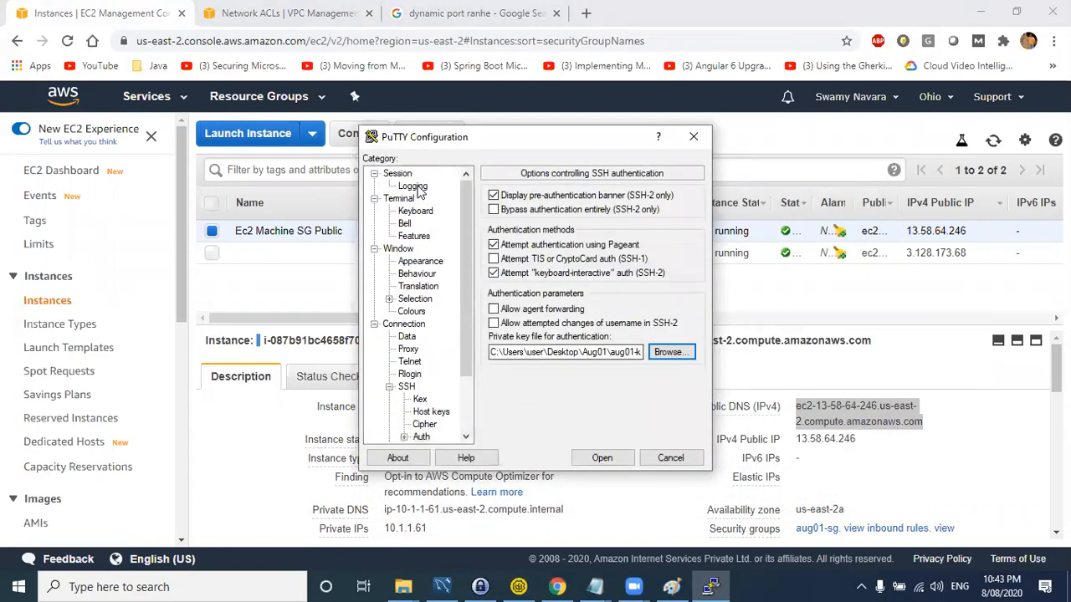
pyautogui.click(398, 174)
pyautogui.click(602, 459)
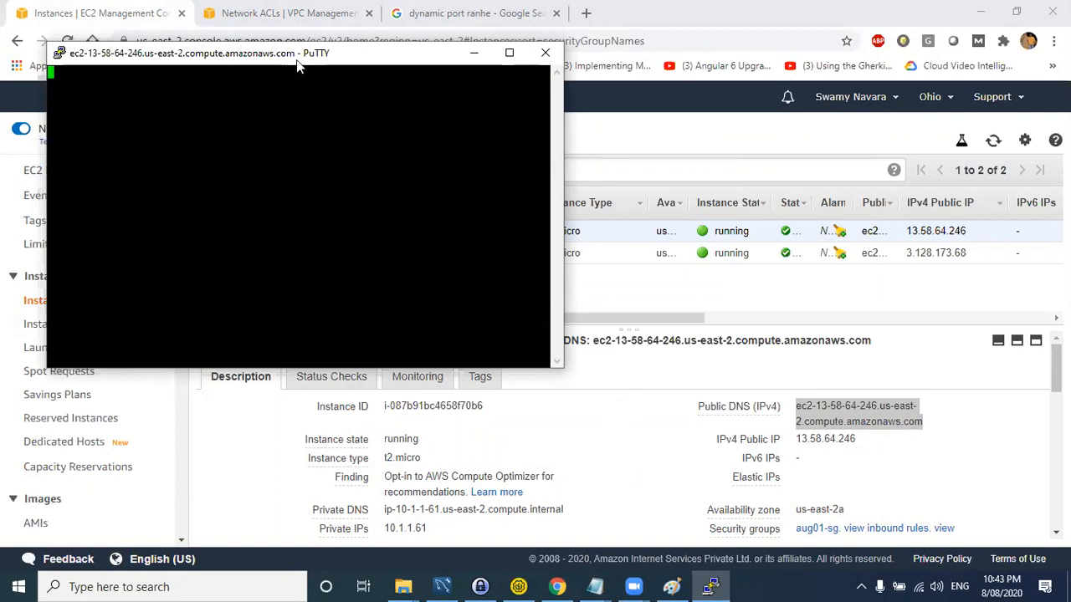
pyautogui.moveTo(297, 63); pyautogui.dragTo(707, 163)
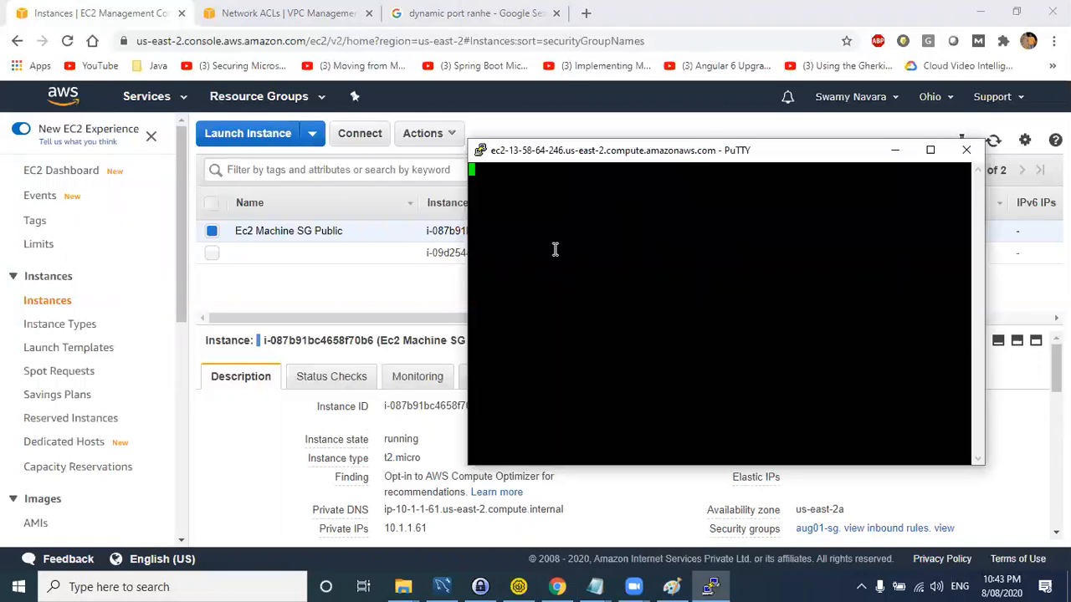
# - In the AWS console, edit the outbound rules of aug01-nacl and change rule 100's type to Custom TCP Rule
pyautogui.click(370, 313)
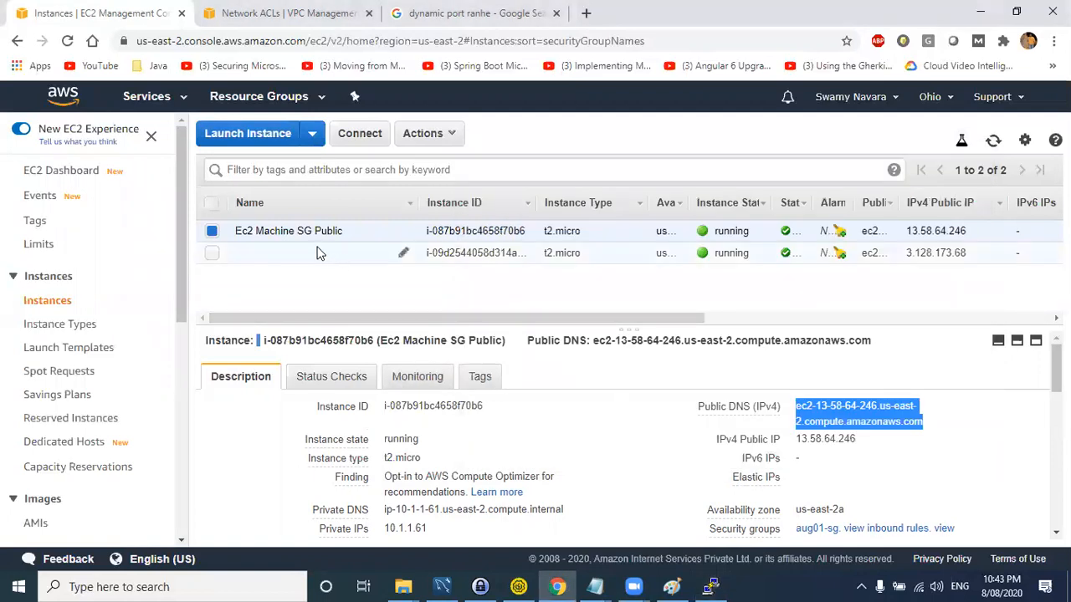
pyautogui.click(261, 19)
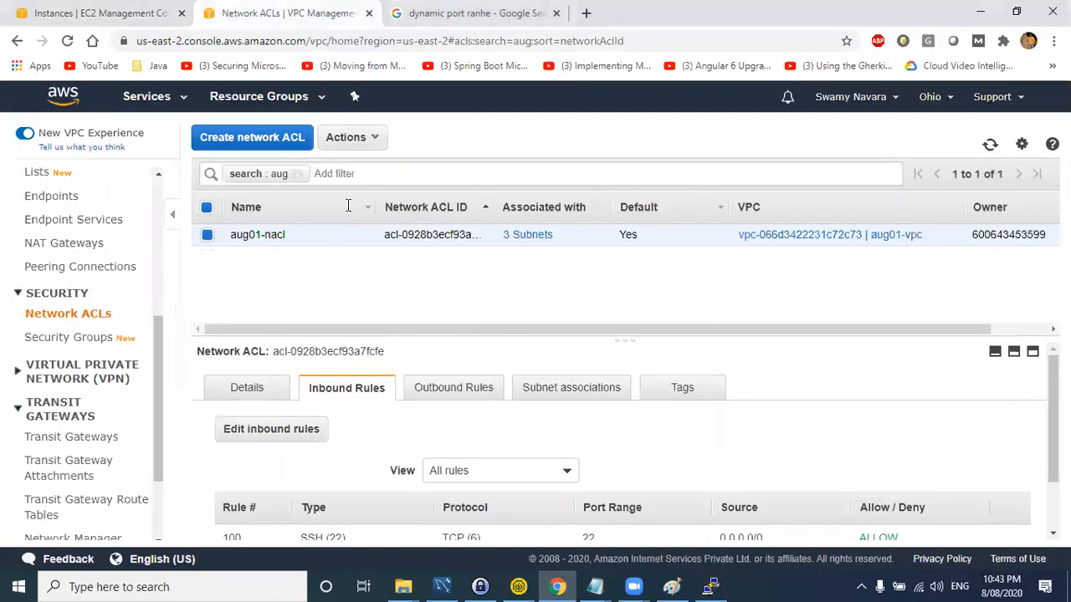
pyautogui.click(453, 393)
pyautogui.click(292, 441)
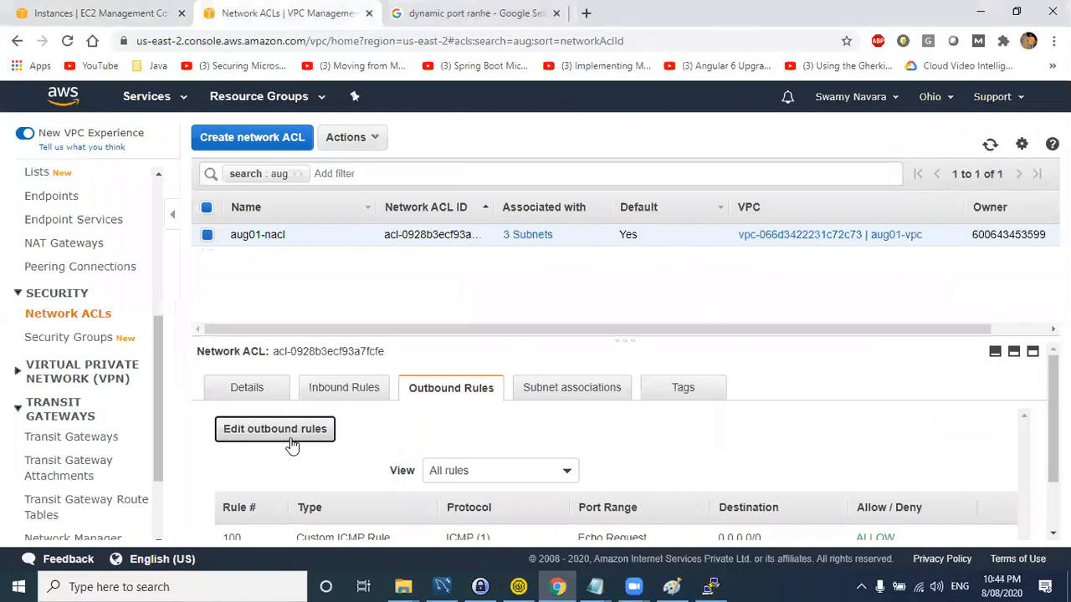
pyautogui.click(288, 299)
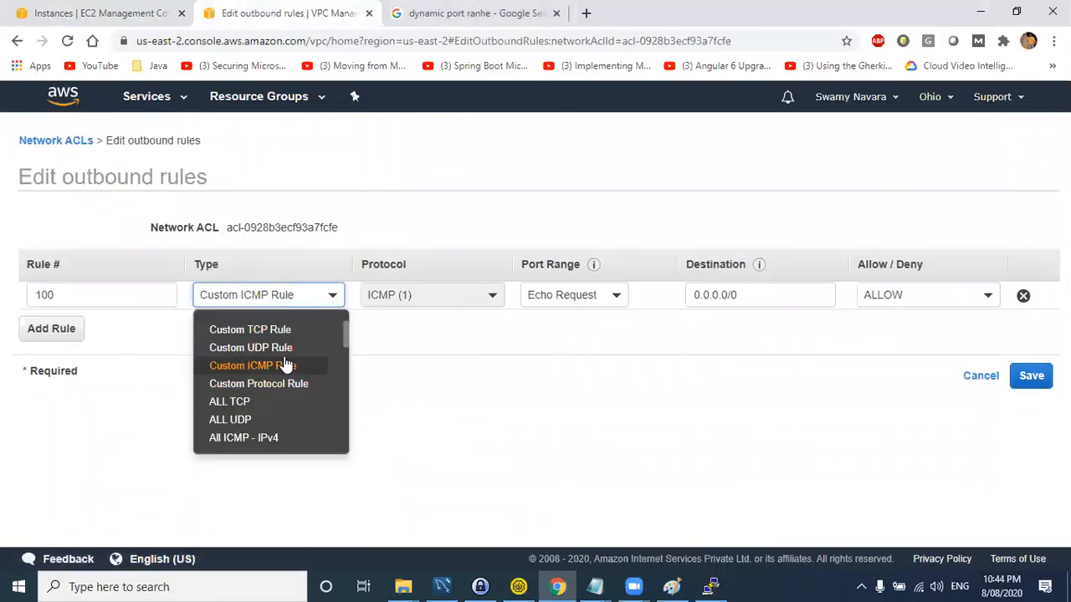
pyautogui.click(281, 331)
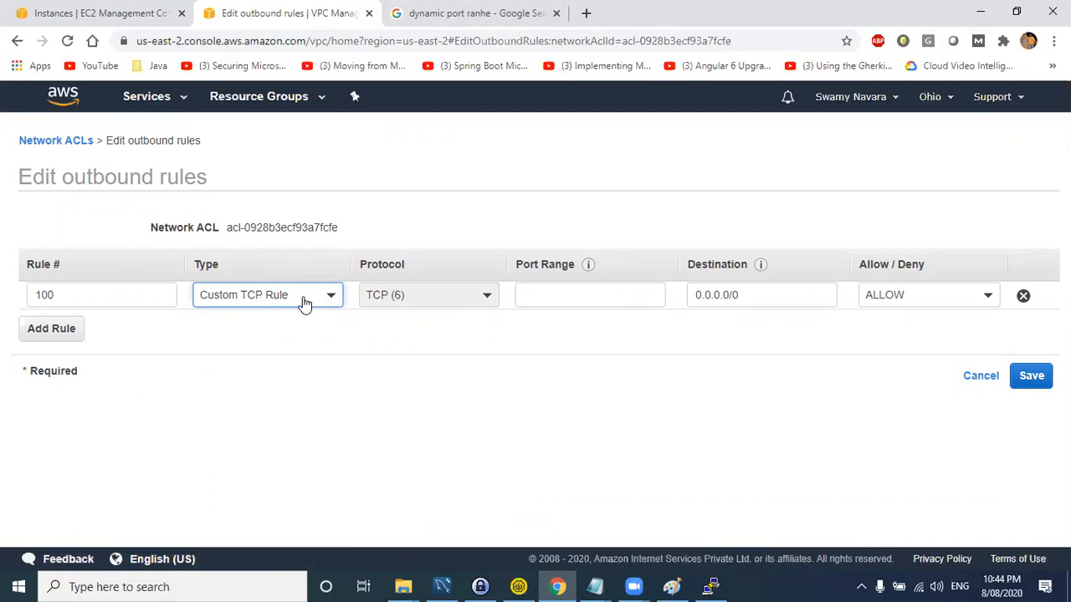
# - Try the port range 49152 - 65535 for outbound rule 100 and remove the spaces around its hyphen
pyautogui.click(469, 296)
pyautogui.click(572, 286)
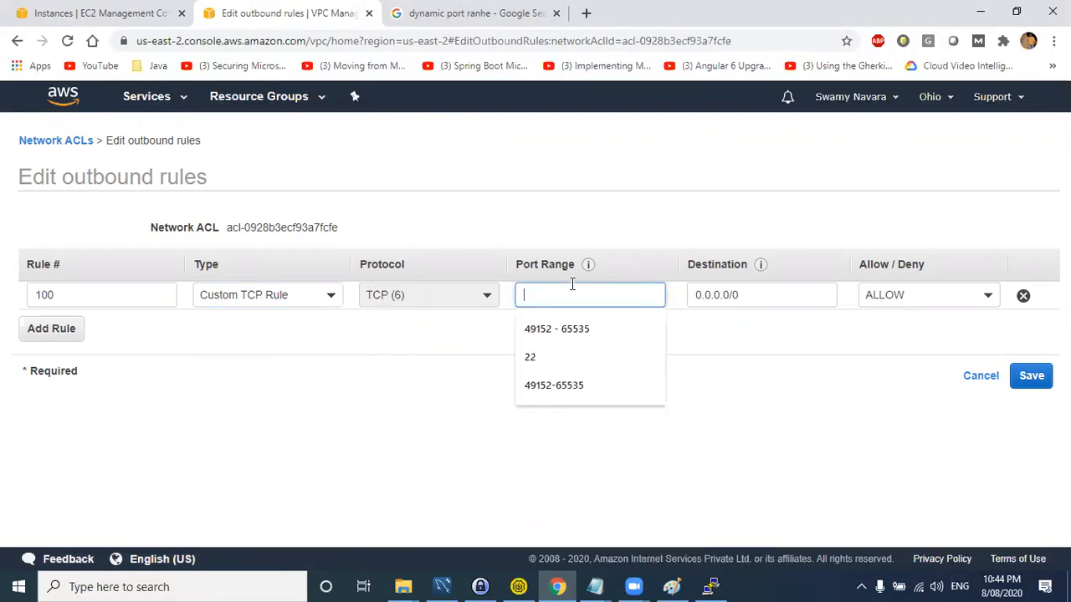
pyautogui.click(558, 337)
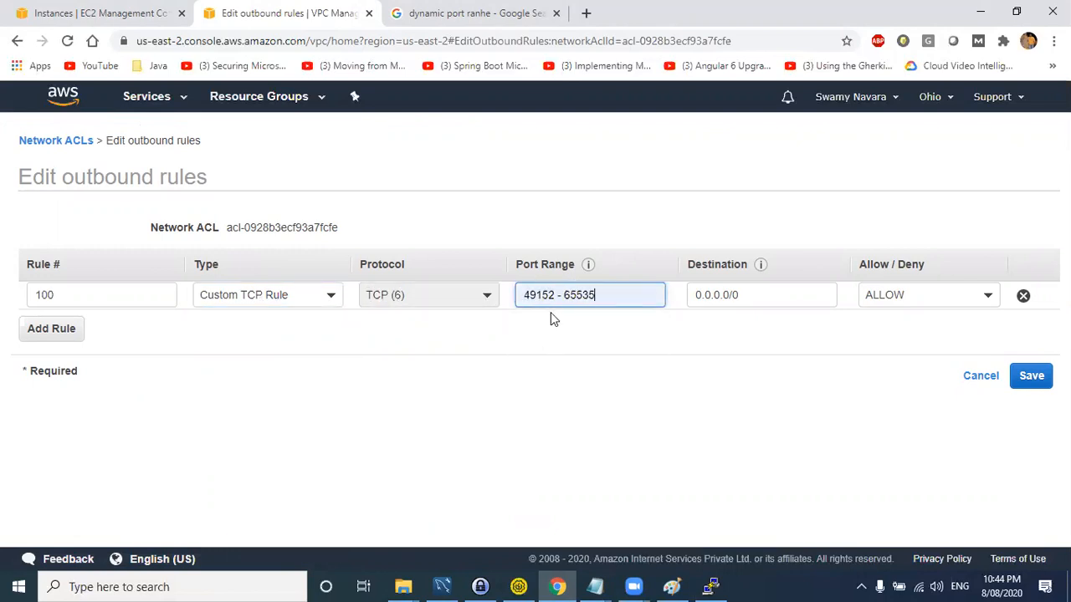
pyautogui.click(565, 297)
pyautogui.press('BackSpace')
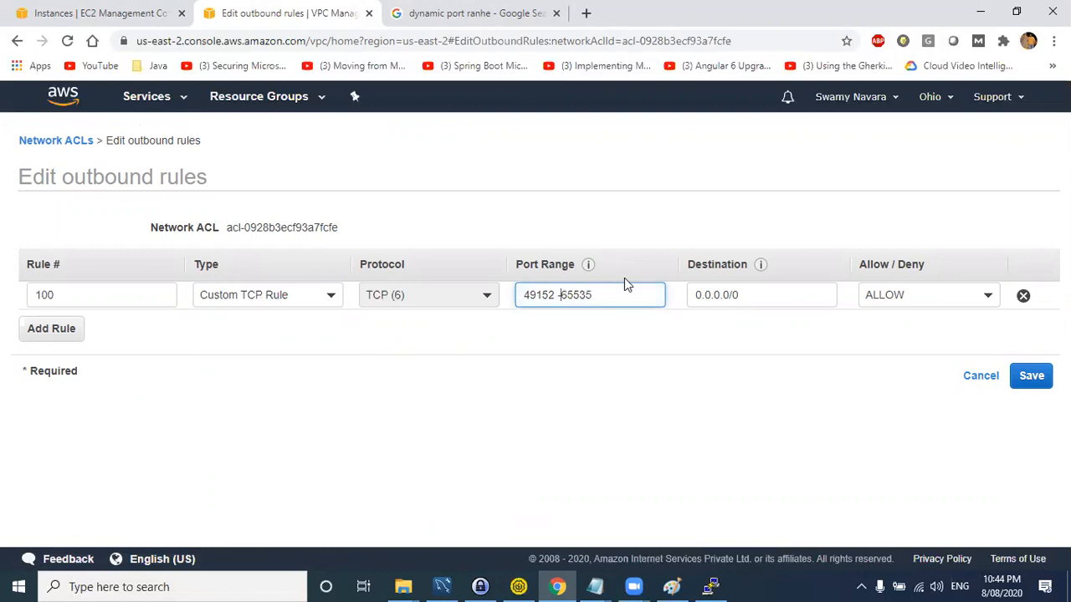
pyautogui.press('BackSpace')
# - Set outbound rule 100's port range to 22 and save the outbound rules
pyautogui.hotkey('ctrl', 'a')
pyautogui.write('22')
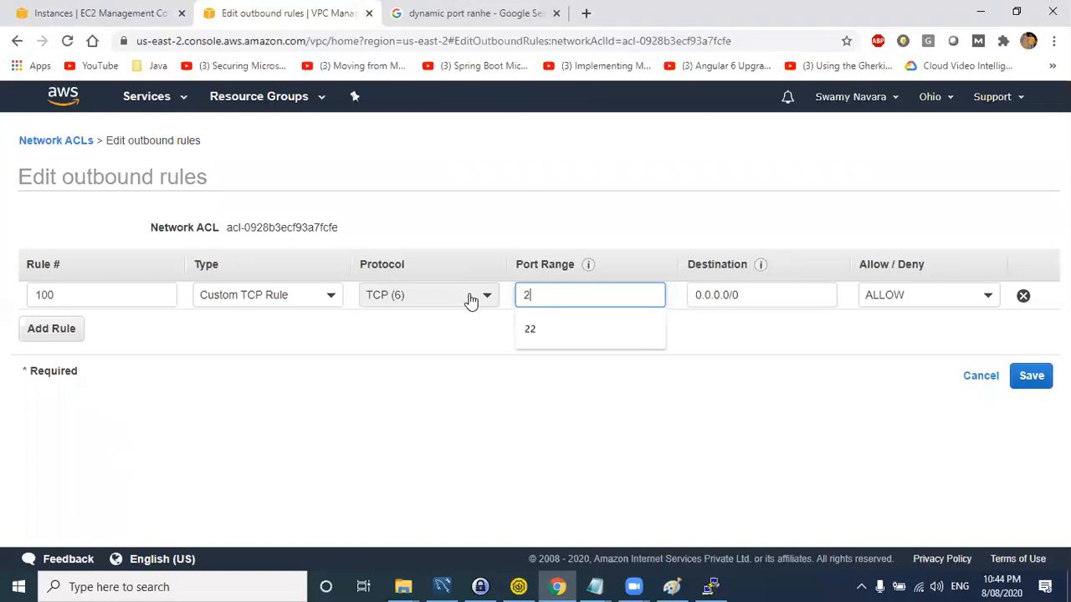
pyautogui.click(1026, 375)
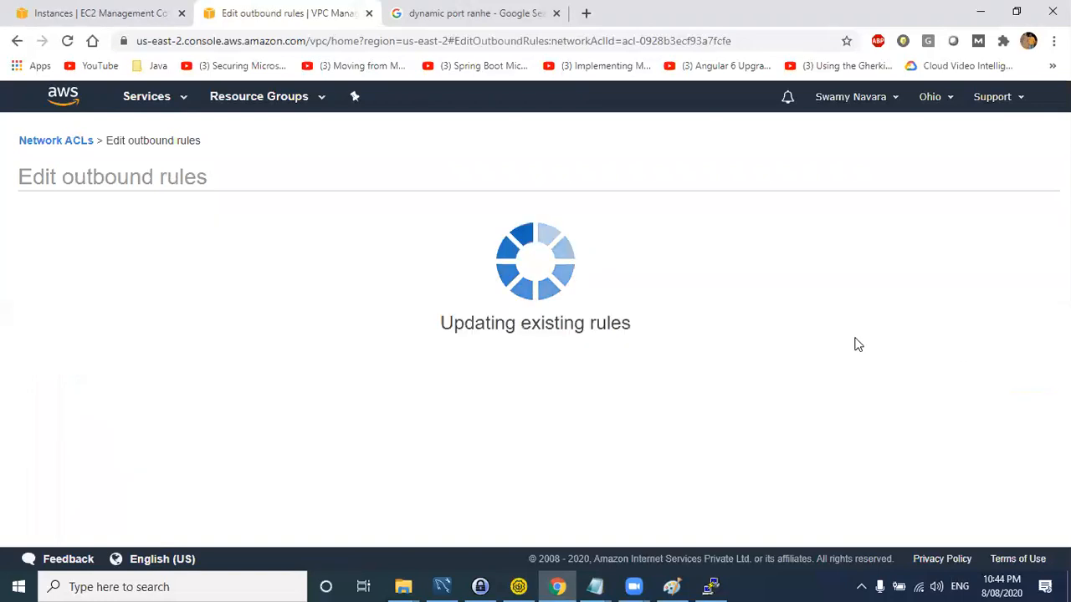
# - Switch to PuTTY, dismiss the connection error and restart the session to the EC2 instance
pyautogui.hotkey('alt', 'Tab')
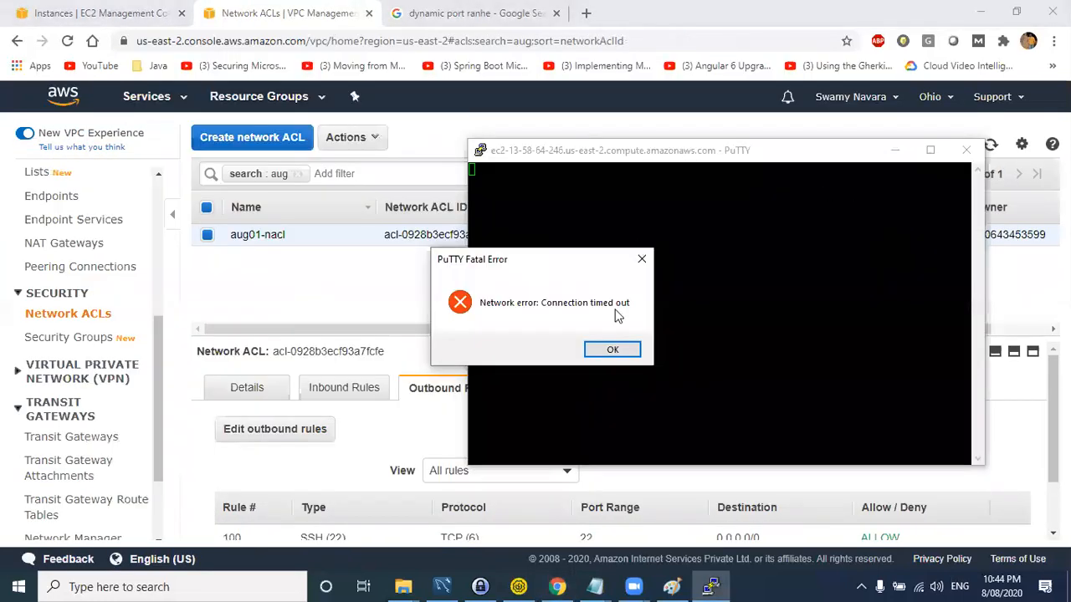
pyautogui.click(623, 348)
pyautogui.rightClick(681, 156)
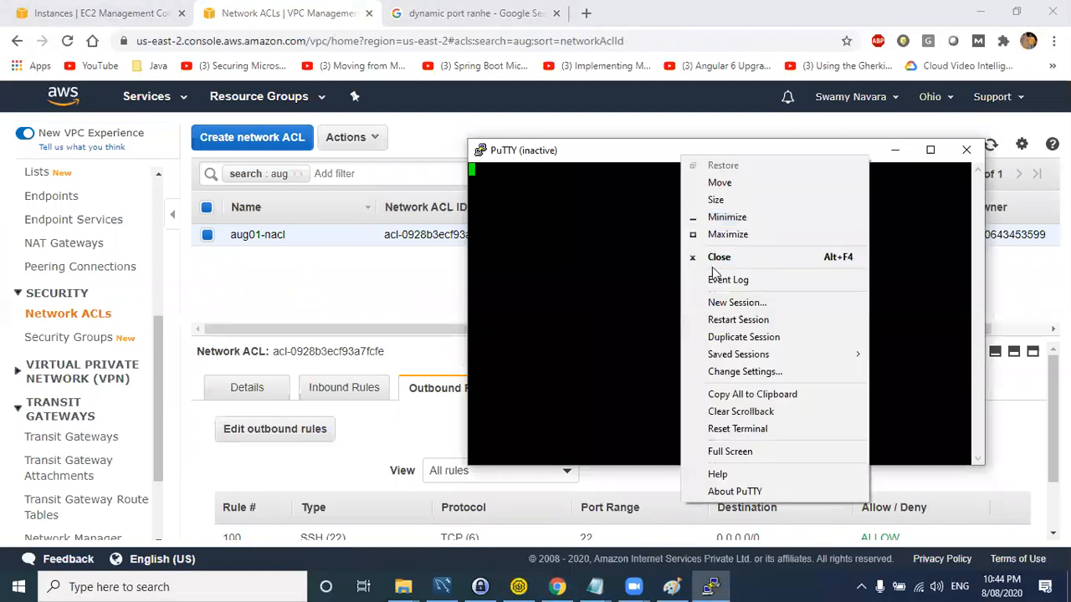
pyautogui.click(723, 319)
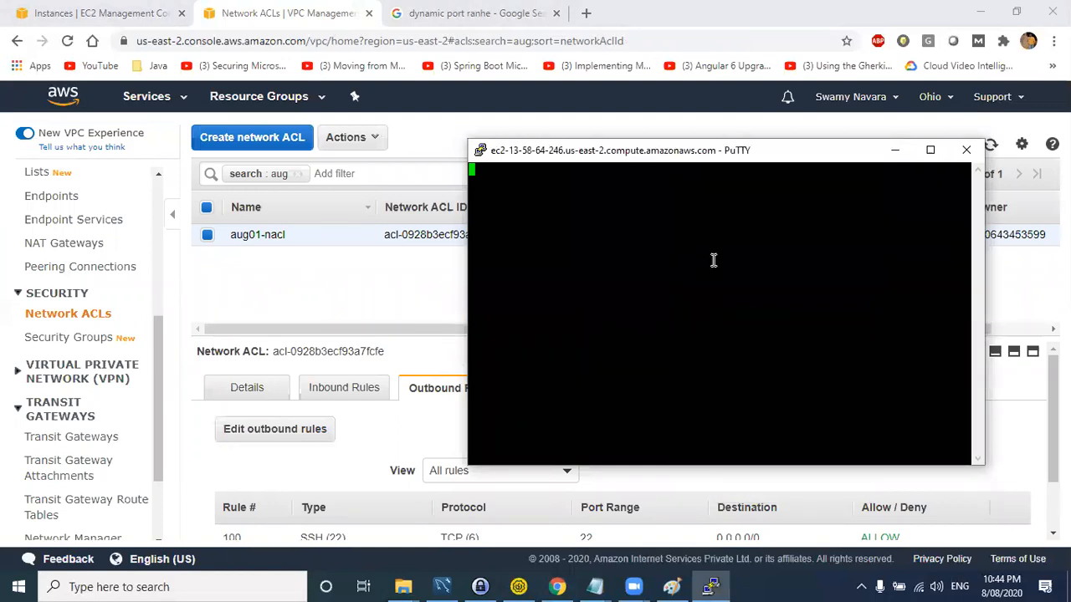
pyautogui.click(351, 290)
pyautogui.click(276, 430)
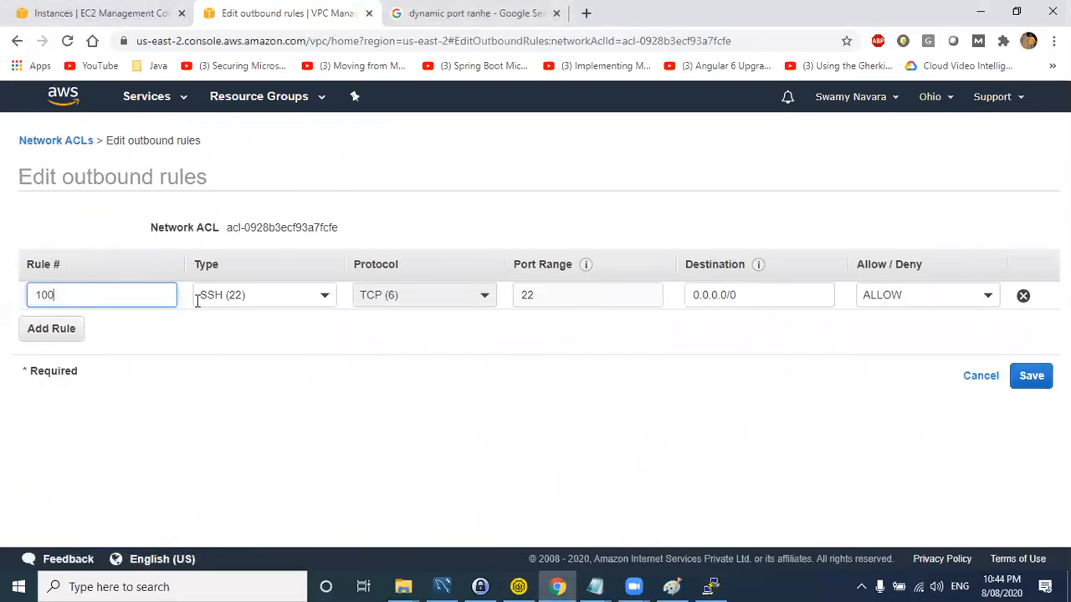
pyautogui.click(979, 376)
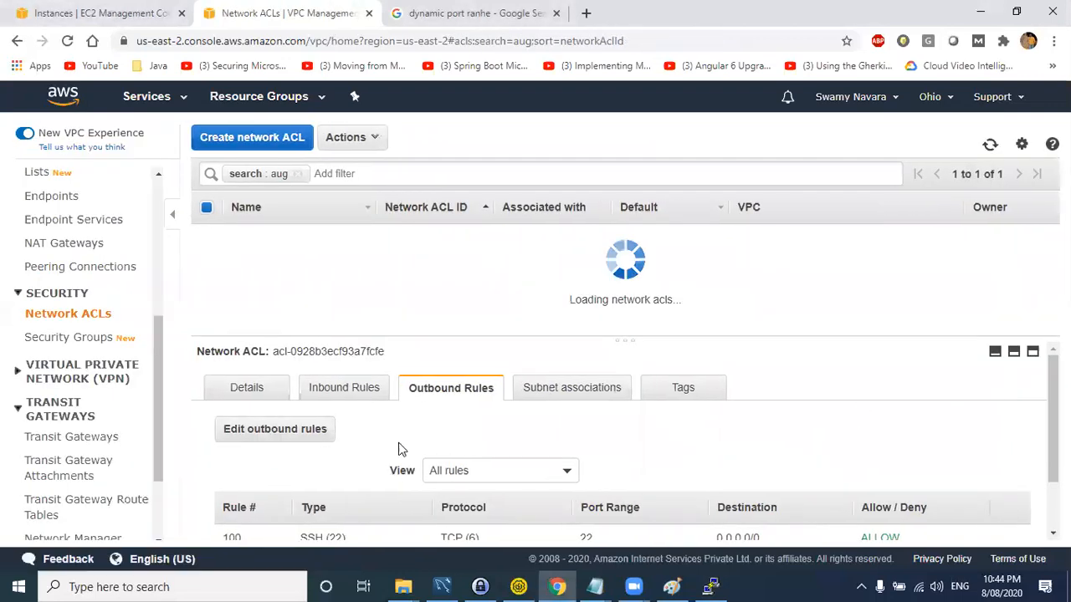
# - Edit the outbound rules, change rule 100 to Custom TCP Rule with port range 49152 - 65535, and save
pyautogui.click(277, 430)
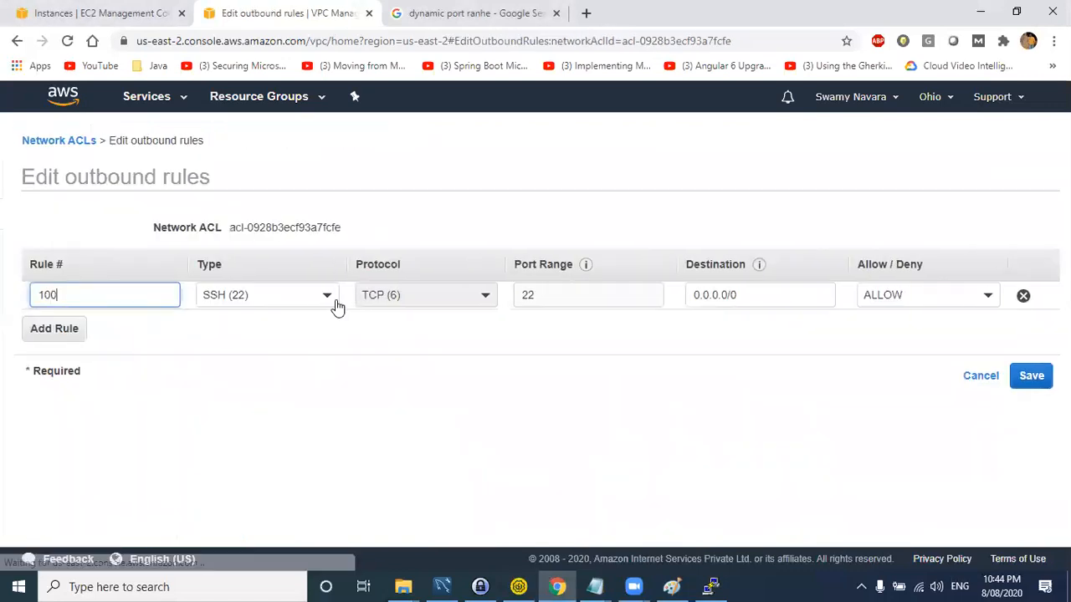
pyautogui.click(290, 301)
pyautogui.click(266, 330)
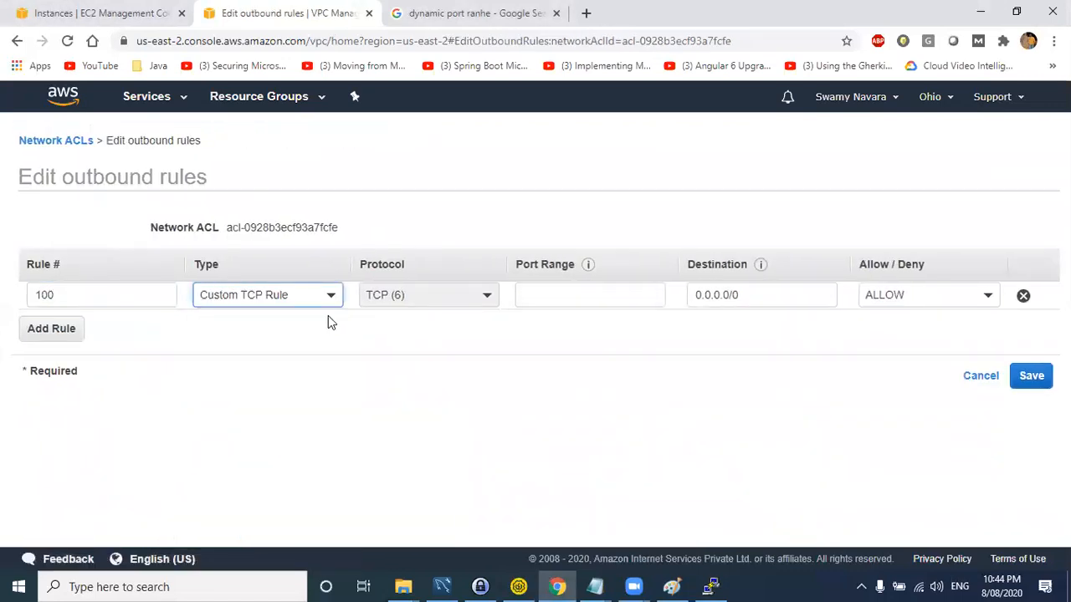
pyautogui.click(525, 294)
pyautogui.hotkey('ctrl', 'v')
pyautogui.hotkey('ctrl', 'a')
pyautogui.press('BackSpace')
pyautogui.click(567, 302)
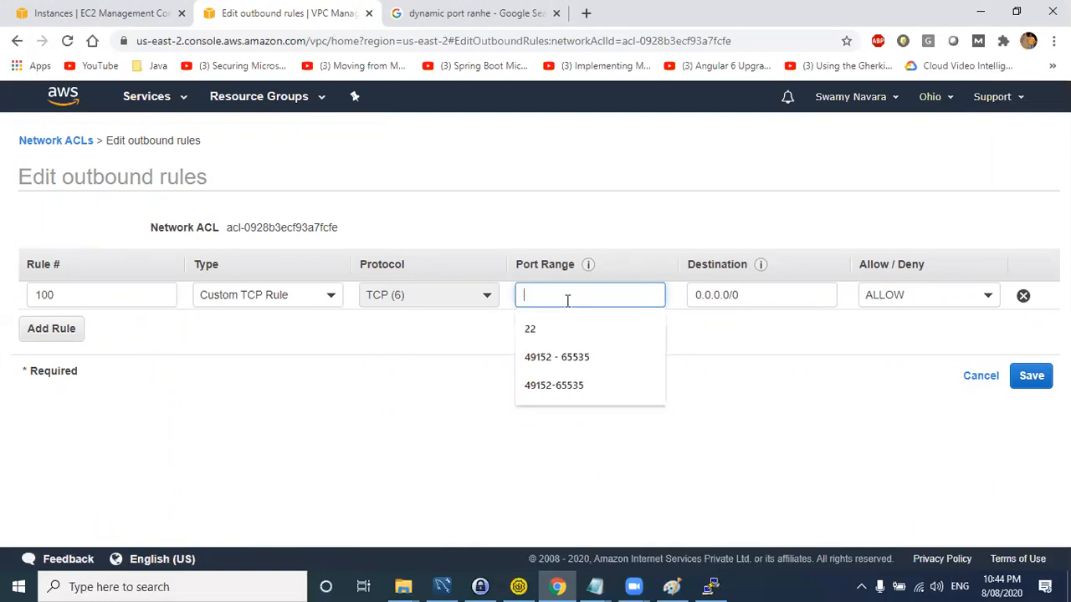
pyautogui.click(561, 355)
pyautogui.click(1031, 376)
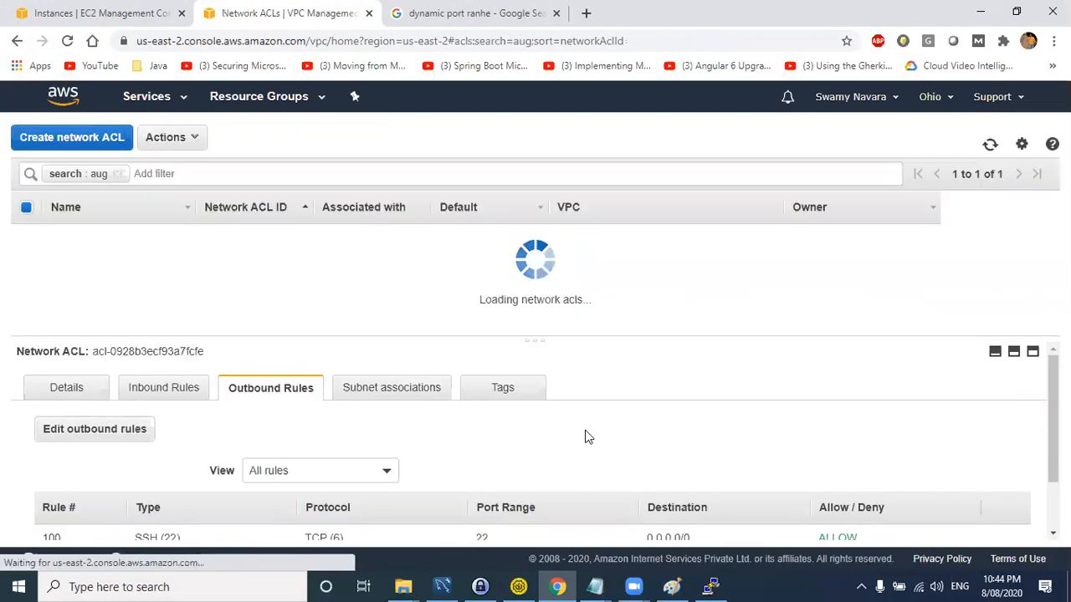
# - Switch to PuTTY, duplicate the session to the EC2 instance, and dismiss and close the timed-out session's window
pyautogui.hotkey('alt', 'Tab')
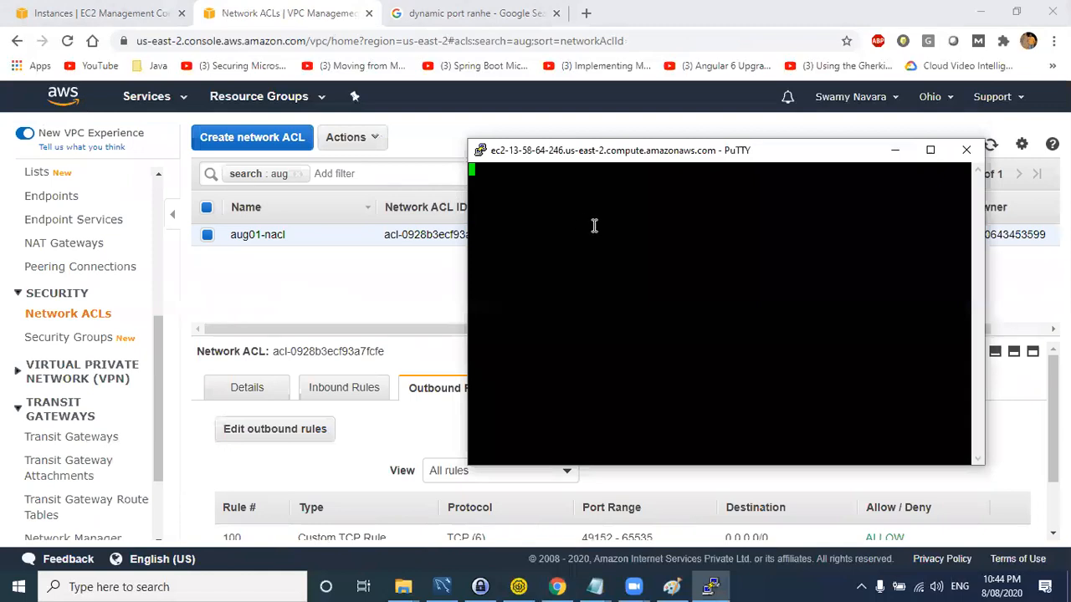
pyautogui.rightClick(596, 153)
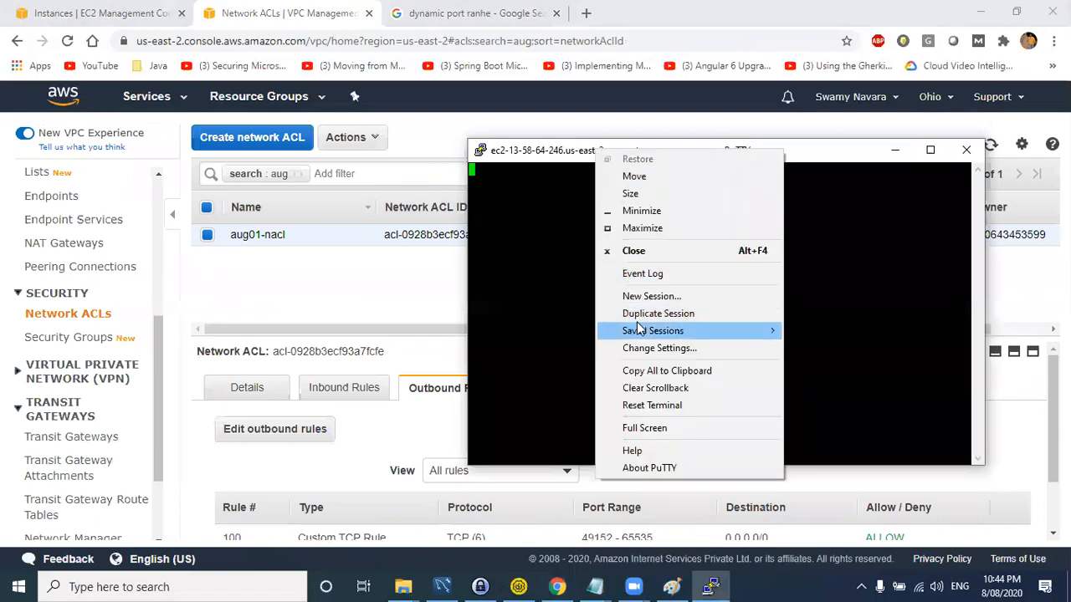
pyautogui.click(644, 313)
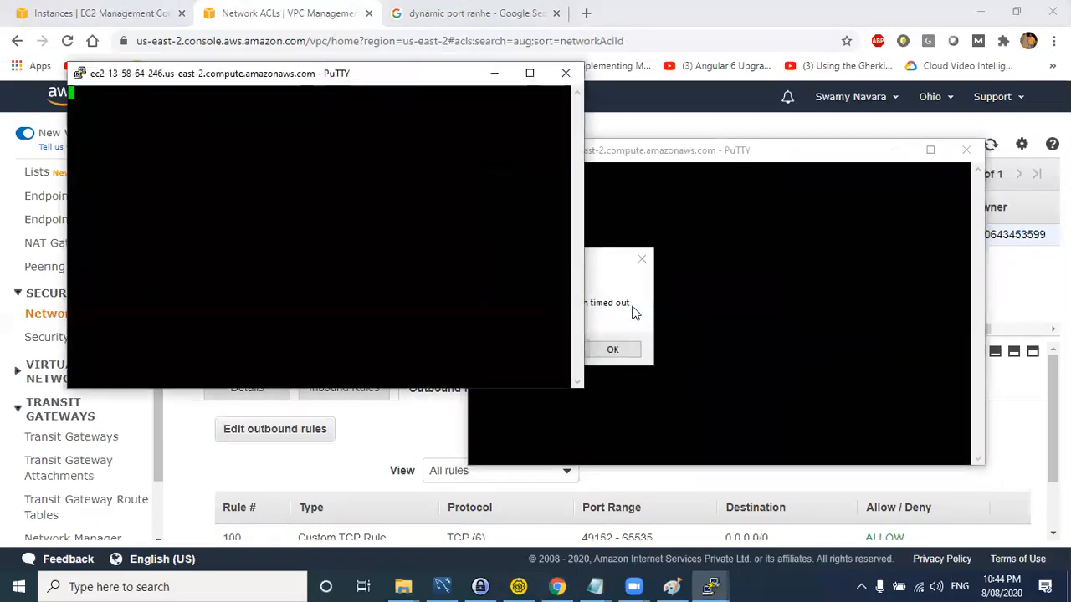
pyautogui.click(609, 349)
pyautogui.click(966, 151)
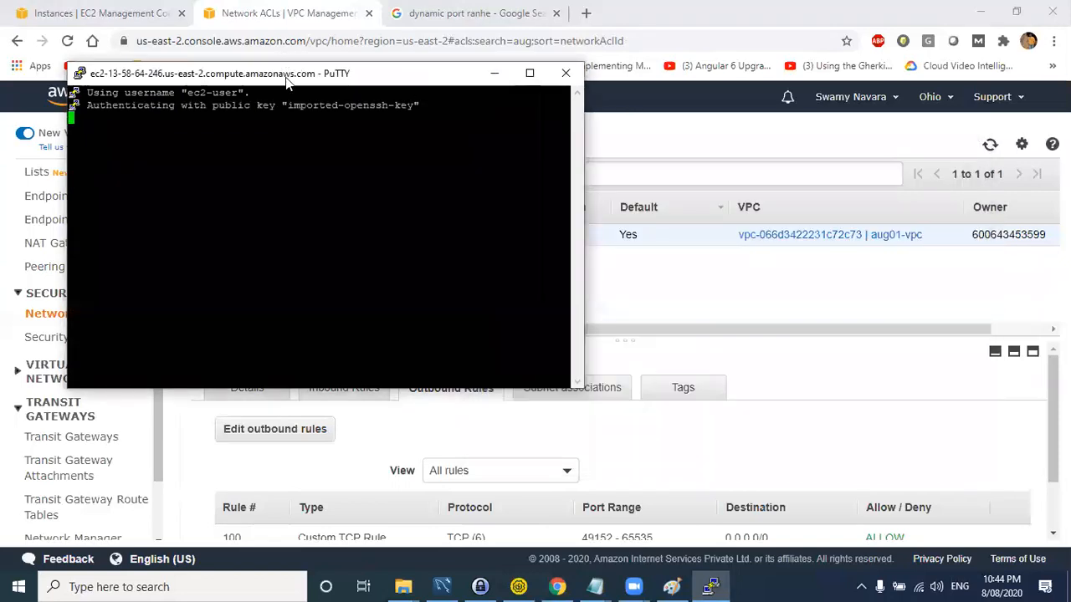
pyautogui.moveTo(288, 76); pyautogui.dragTo(722, 130)
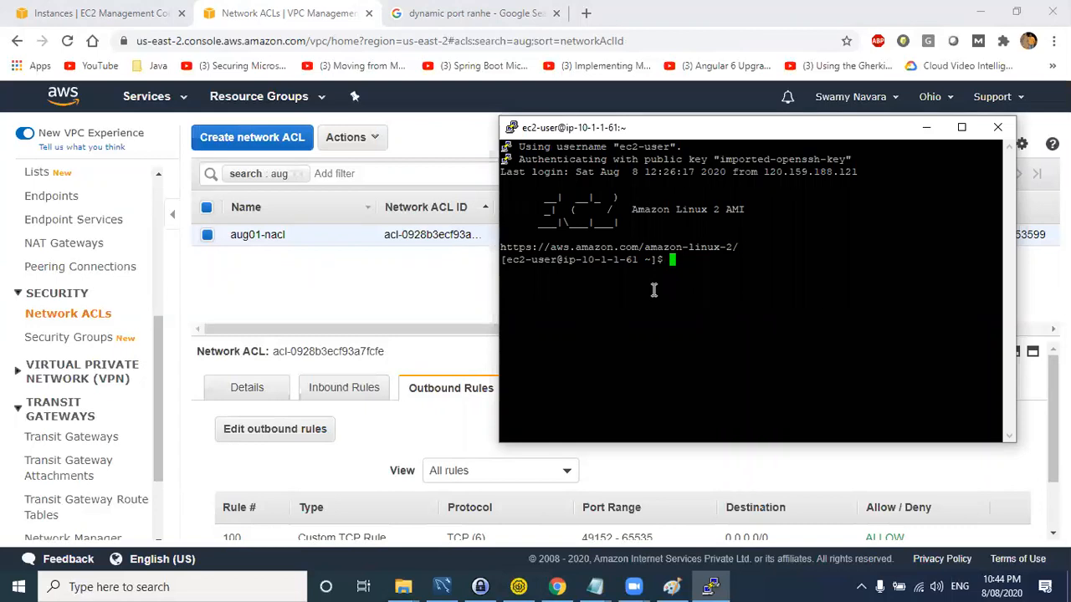
# - Switch to the AWS console, open the aug01-nacl inbound rules for editing and add a blank rule
pyautogui.hotkey('alt', 'Tab')
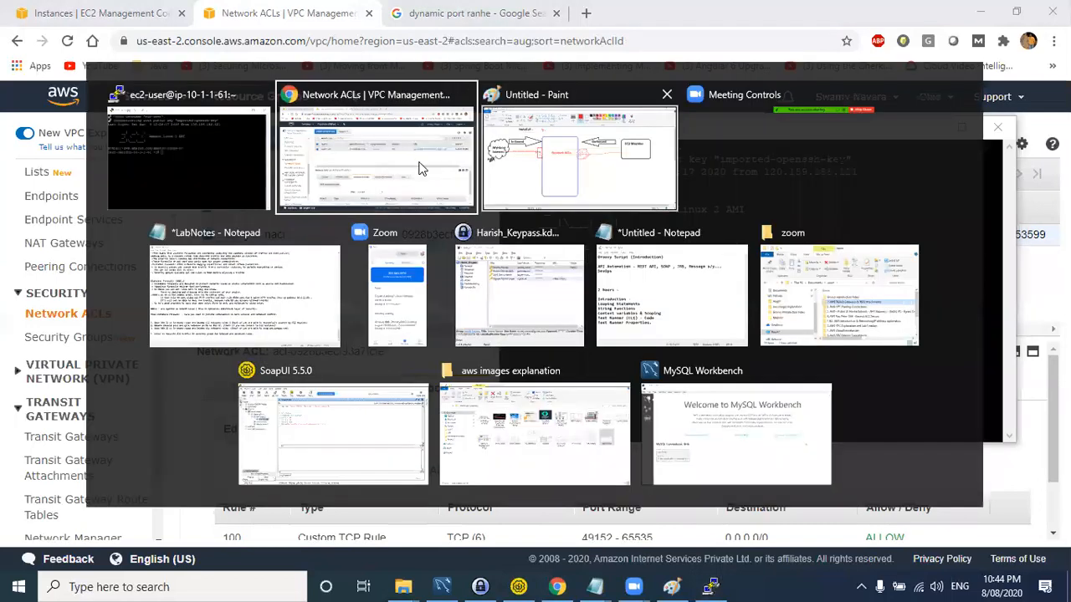
pyautogui.click(329, 385)
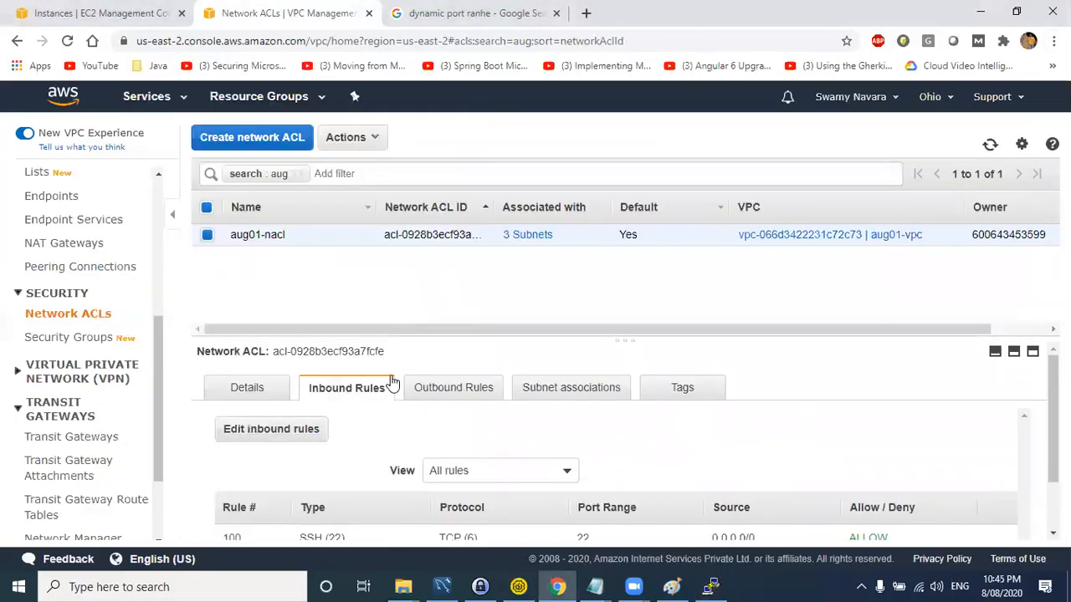
pyautogui.scroll(-2, 360, 381)
pyautogui.click(325, 366)
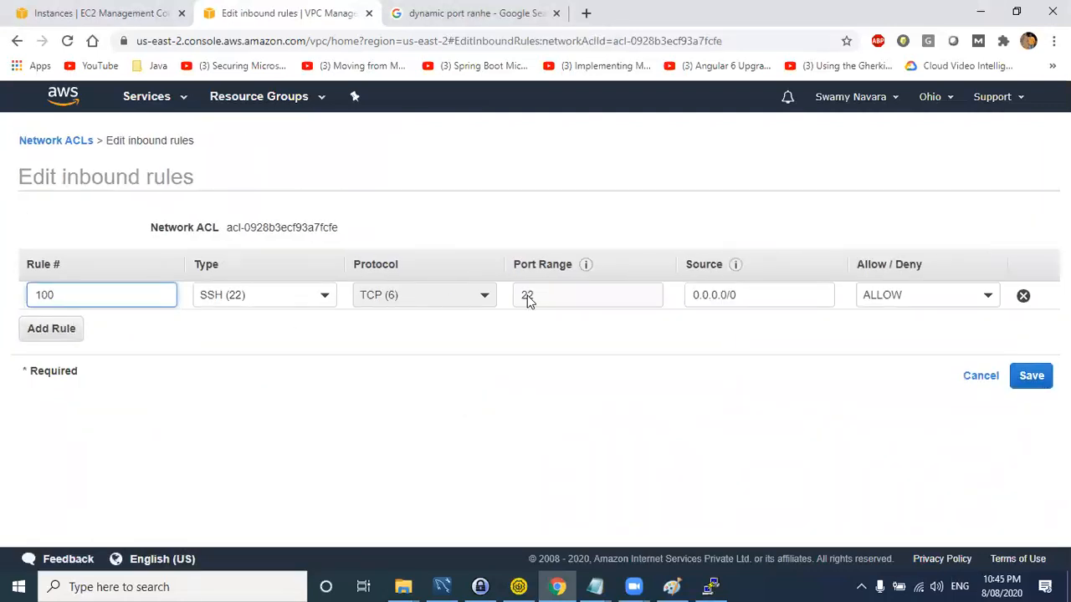
pyautogui.click(52, 330)
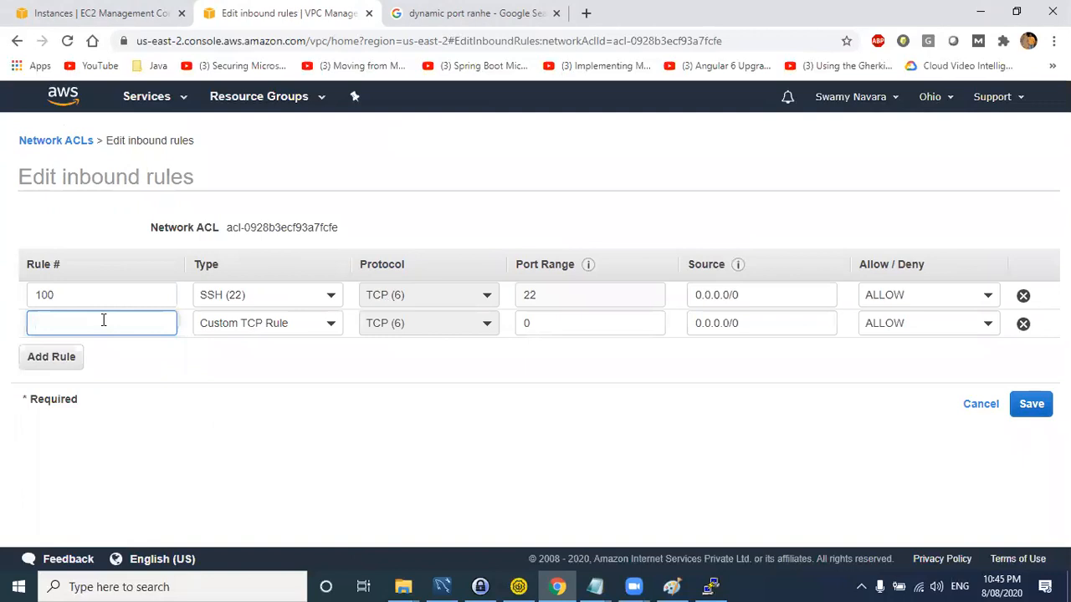
pyautogui.hotkey('alt', 'Tab')
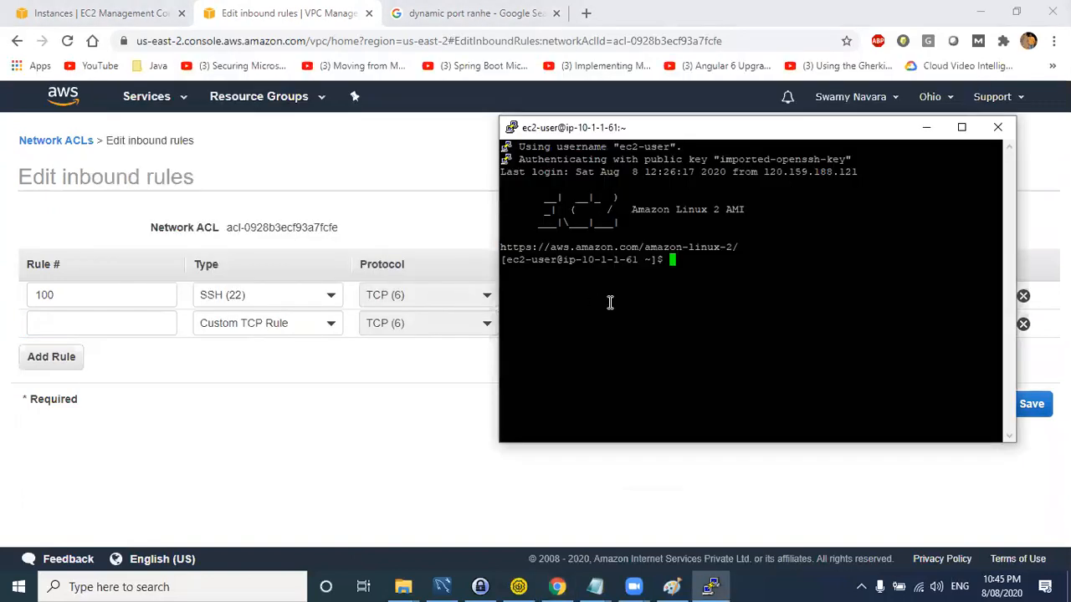
pyautogui.write('ping www.google.com')
pyautogui.press('Return')
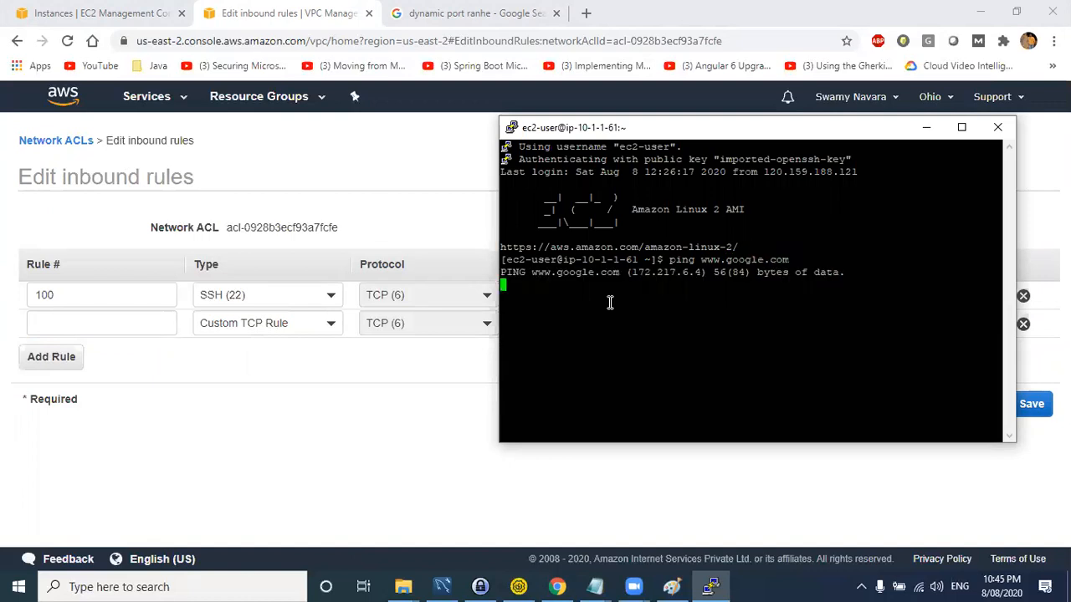
# - Return to the AWS console, remove the blank inbound rule, and cancel editing the inbound rules
pyautogui.click(312, 389)
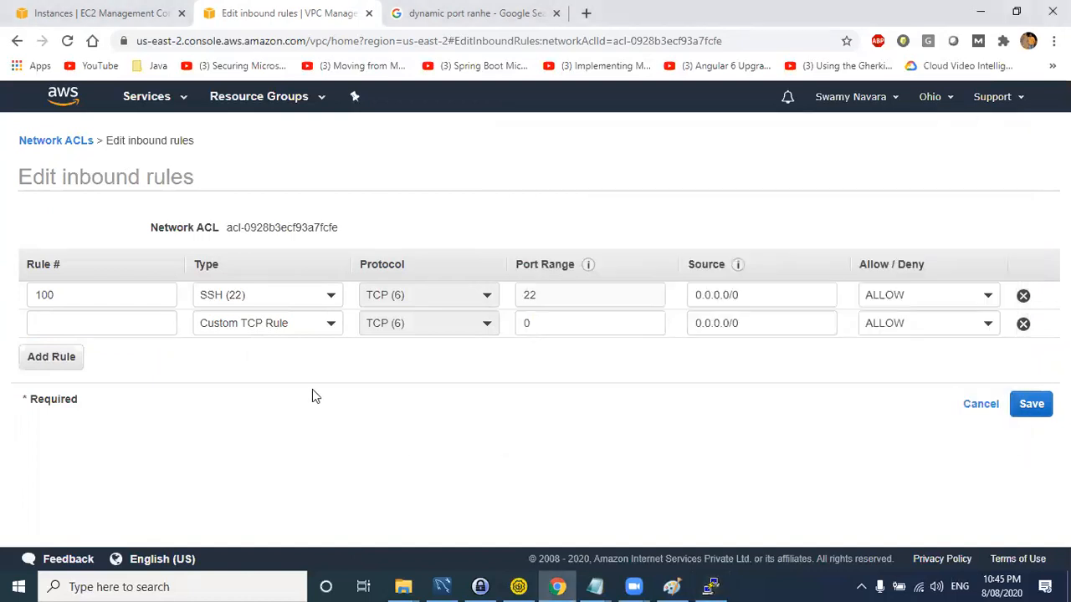
pyautogui.click(1024, 325)
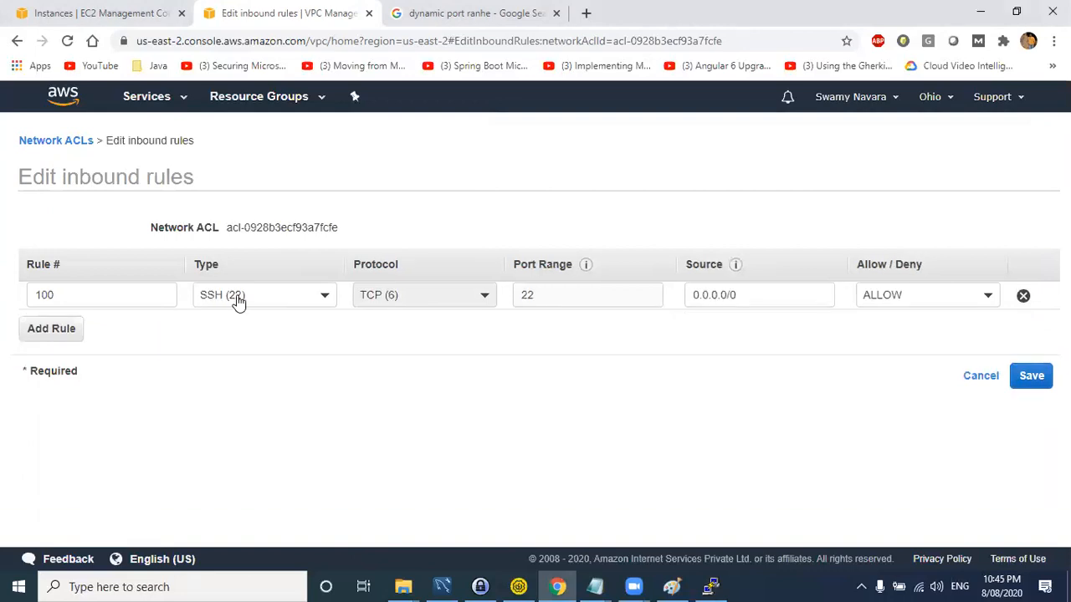
pyautogui.moveTo(548, 299); pyautogui.dragTo(507, 300)
pyautogui.click(970, 375)
# - Open the outbound rules of aug01-nacl for editing and highlight rule 100's port range
pyautogui.click(454, 390)
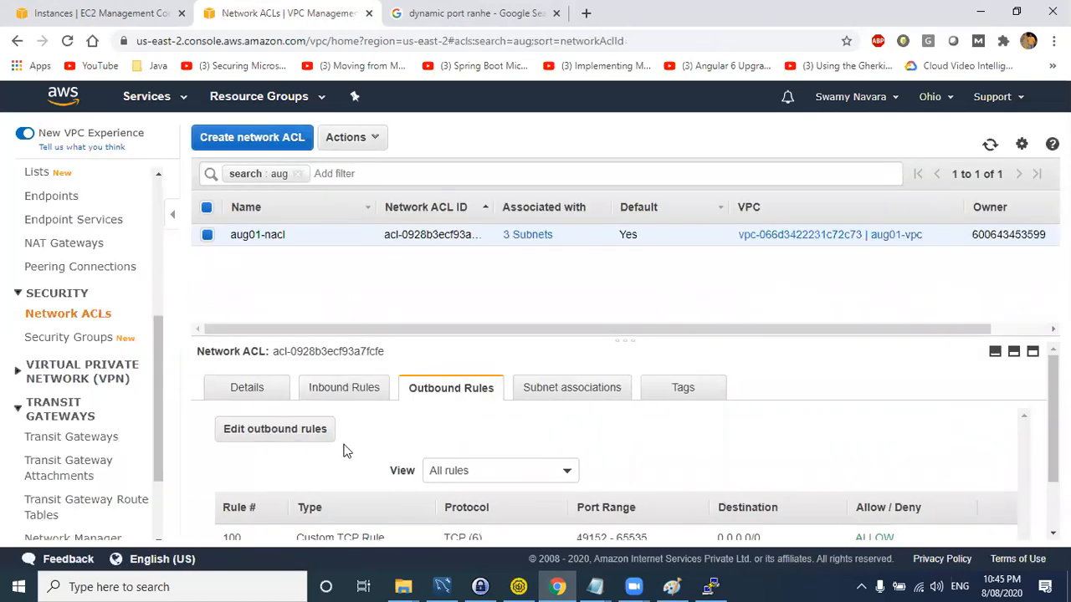
pyautogui.scroll(-1, 347, 447)
pyautogui.click(274, 373)
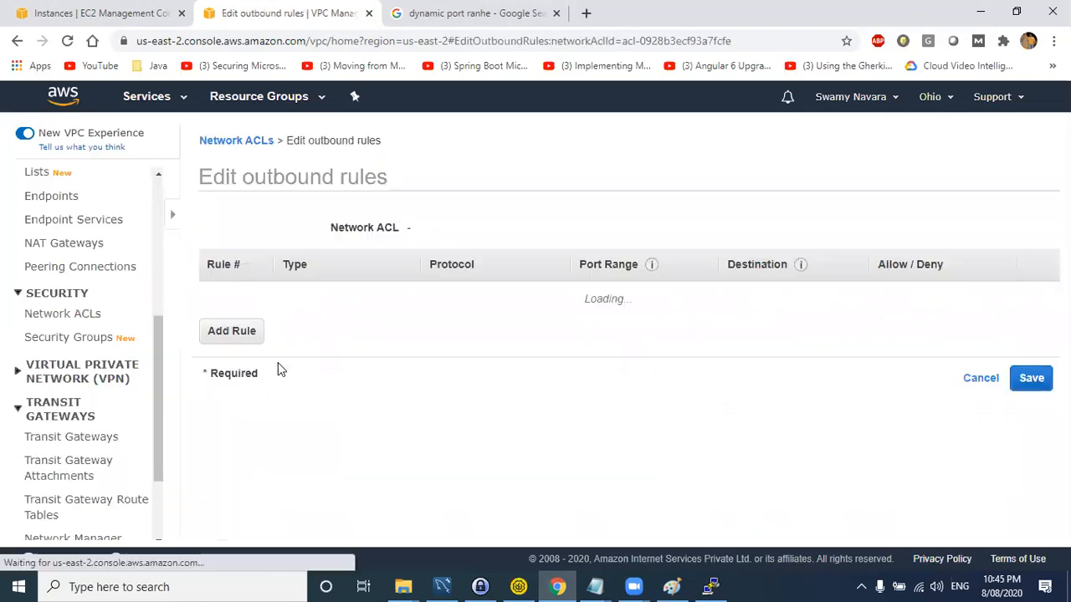
pyautogui.click(588, 299)
pyautogui.moveTo(588, 299); pyautogui.dragTo(508, 294)
# - Switch to Paint, draw a red arrow from MyHome Internet to the Network ACLs box and handwrite a number below its outbound port
pyautogui.hotkey('alt', 'Tab')
pyautogui.click(511, 204)
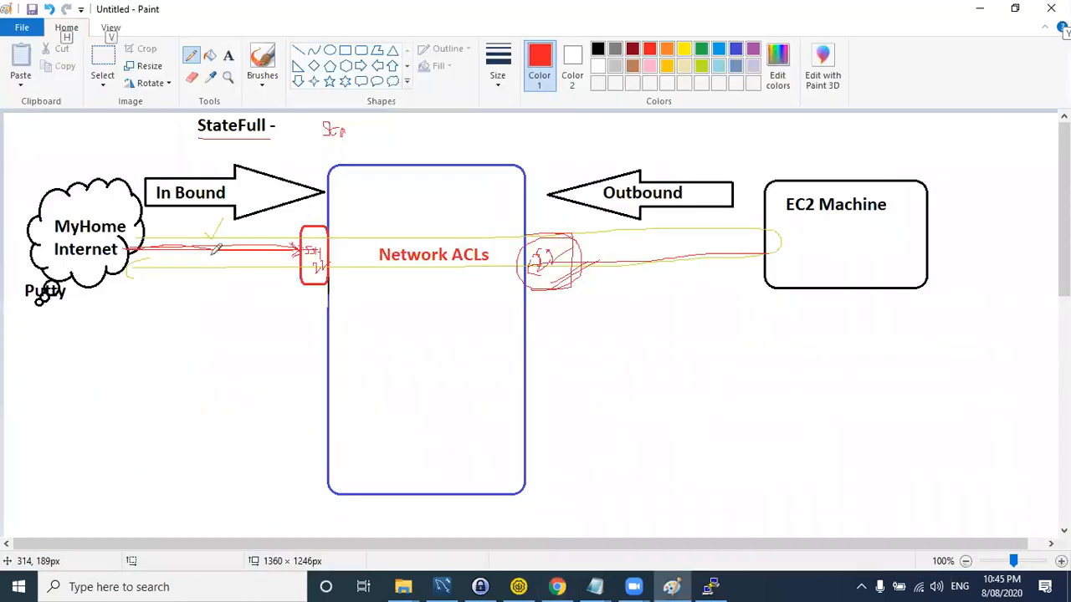
pyautogui.moveTo(126, 259)
pyautogui.mouseDown()
pyautogui.moveTo(125, 289)
pyautogui.moveTo(312, 302)
pyautogui.mouseUp()
pyautogui.moveTo(303, 296); pyautogui.dragTo(303, 311)
pyautogui.moveTo(552, 316)
pyautogui.mouseDown()
pyautogui.moveTo(563, 316)
pyautogui.moveTo(560, 328)
pyautogui.mouseUp()
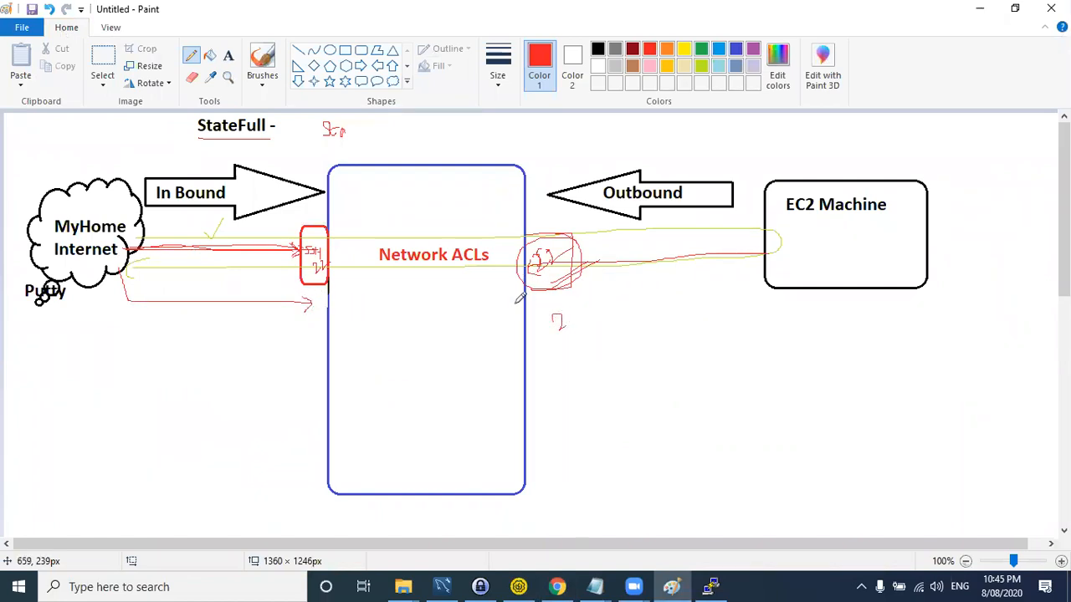
pyautogui.moveTo(562, 315); pyautogui.dragTo(565, 329)
# - Switch to the Google results for dynamic port range in Chrome and highlight the range in the featured answer
pyautogui.hotkey('alt', 'Tab')
pyautogui.click(443, 164)
pyautogui.click(436, 15)
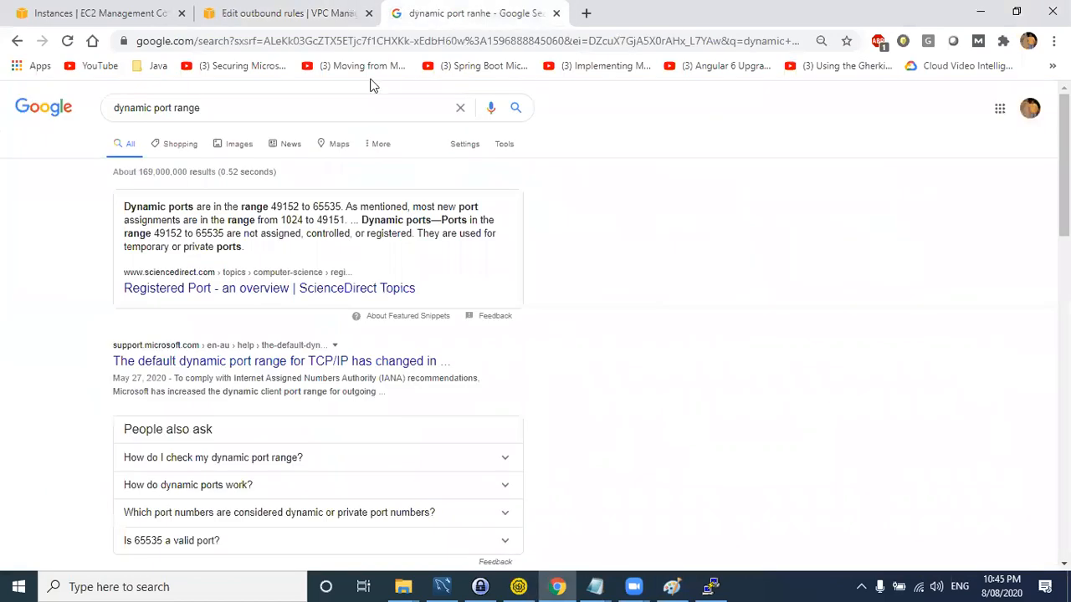
pyautogui.moveTo(215, 107); pyautogui.dragTo(65, 117)
pyautogui.moveTo(154, 234); pyautogui.dragTo(224, 233)
pyautogui.click(192, 235)
# - Return to the outbound rules in the AWS console, try type SSH (22) for rule 100 and highlight its port range
pyautogui.hotkey('alt', 'Tab')
pyautogui.hotkey('alt', 'Tab')
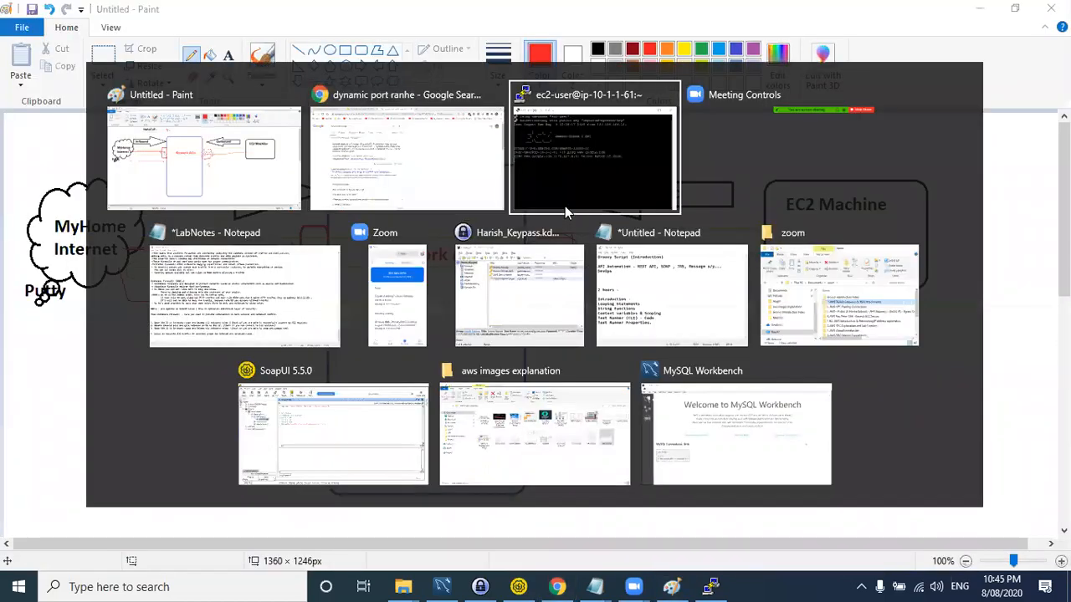
pyautogui.click(386, 171)
pyautogui.hotkey('ctrl', 'shift', 'Tab')
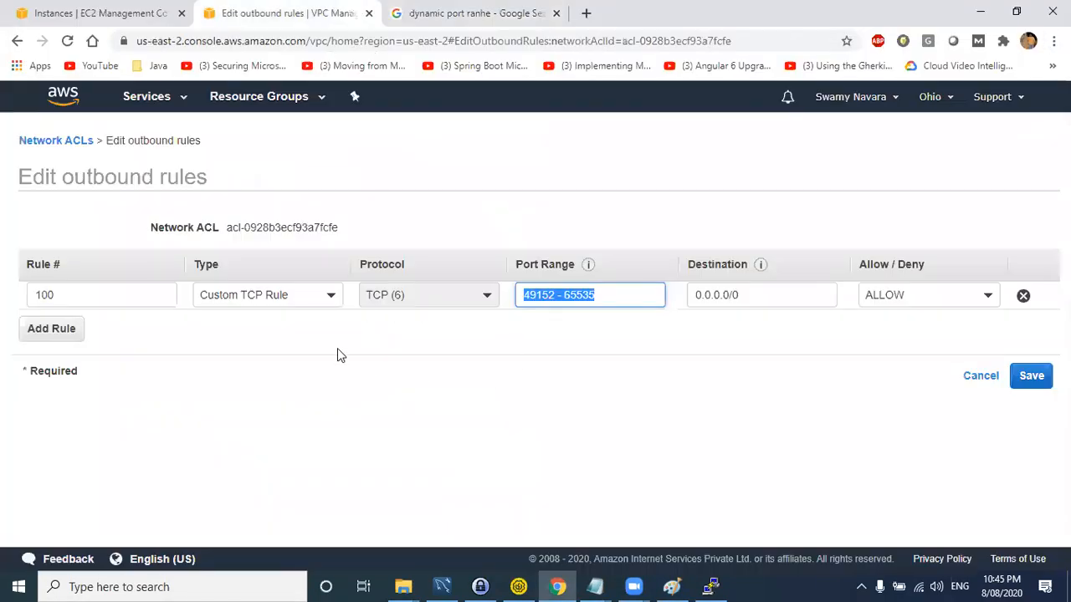
pyautogui.click(290, 298)
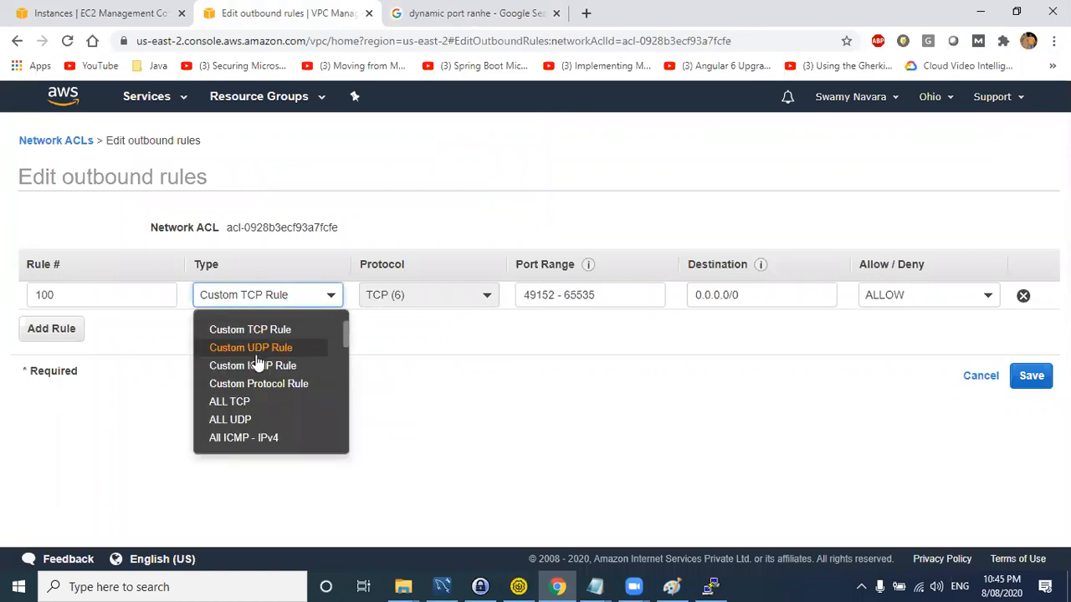
pyautogui.scroll(-4, 248, 408)
pyautogui.scroll(2, 251, 414)
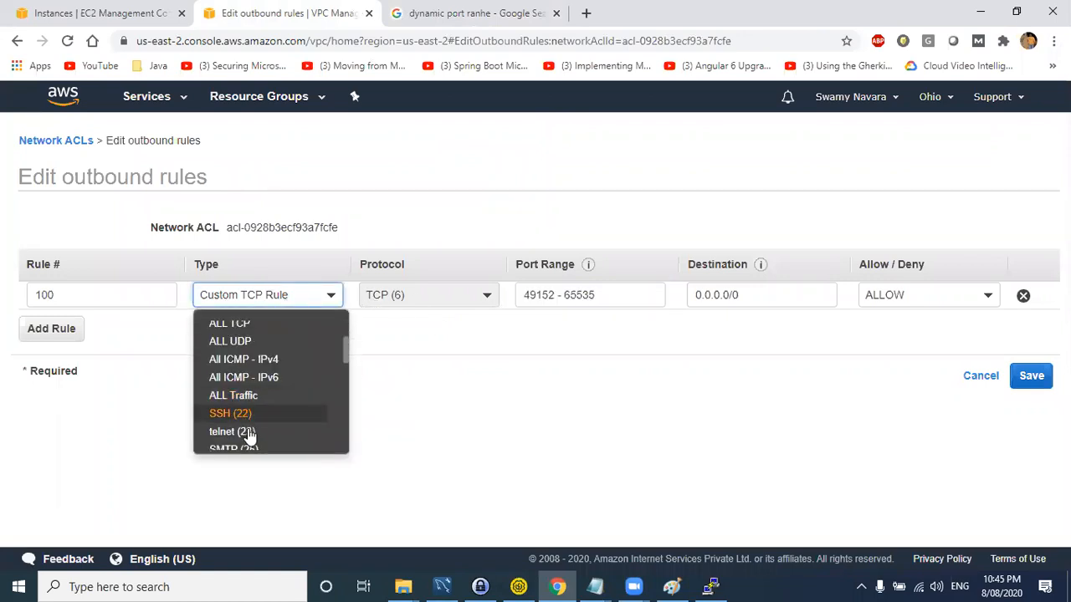
pyautogui.click(251, 414)
pyautogui.moveTo(557, 293); pyautogui.dragTo(516, 291)
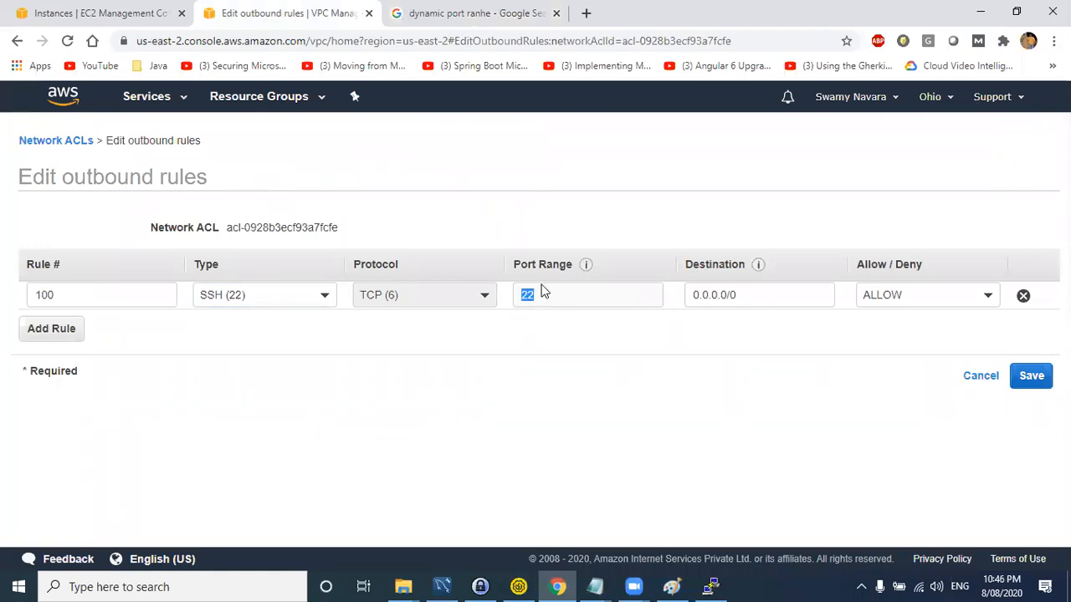
# - Set outbound rule 100 back to Custom TCP Rule with port range 49152 - 65535 and save the outbound rules
pyautogui.click(328, 299)
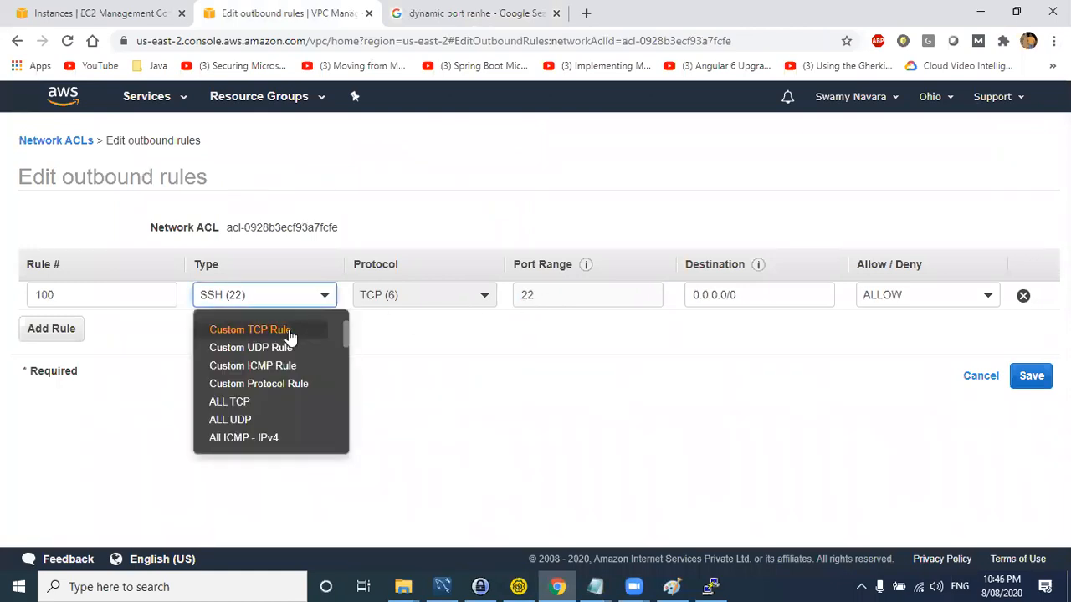
pyautogui.click(284, 335)
pyautogui.click(553, 293)
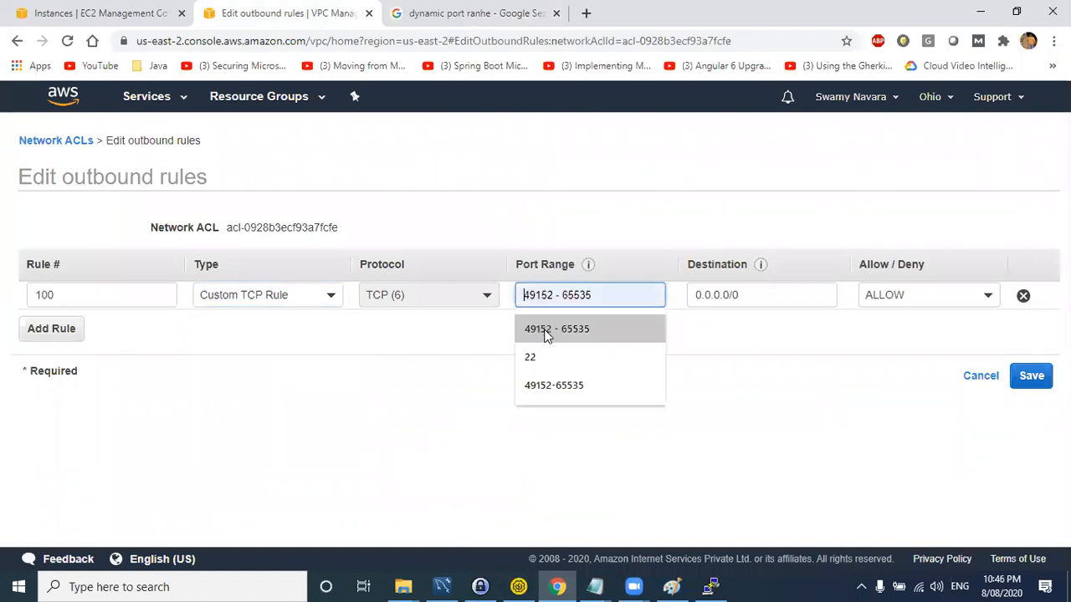
pyautogui.click(547, 331)
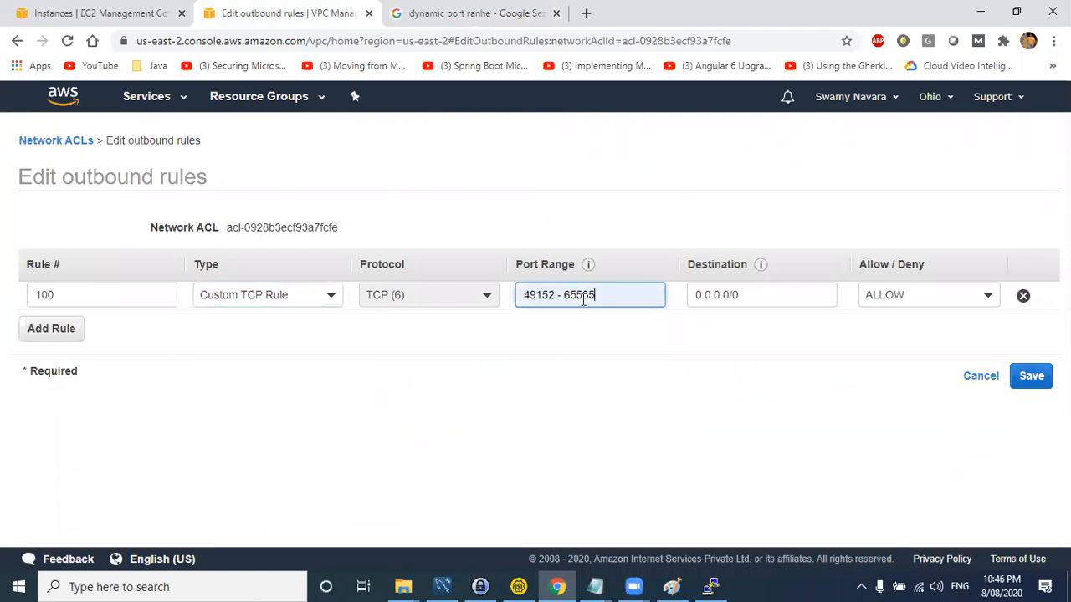
pyautogui.click(1031, 375)
# - Switch to PuTTY, stop the running ping and clear the terminal
pyautogui.hotkey('alt', 'Tab')
pyautogui.click(579, 178)
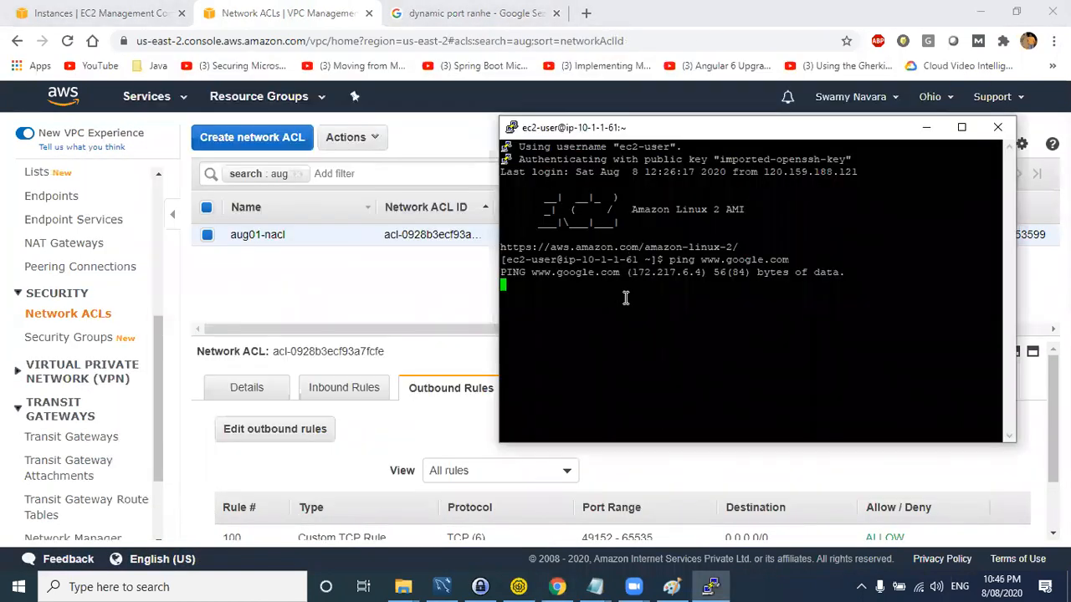
pyautogui.hotkey('ctrl', 'c')
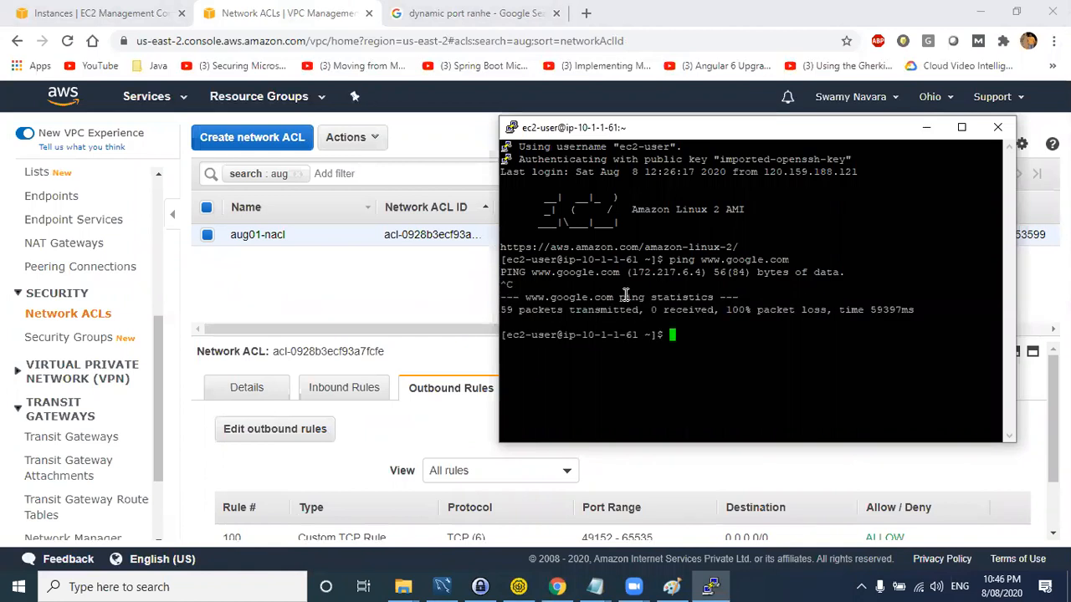
pyautogui.write('clear')
pyautogui.press('Return')
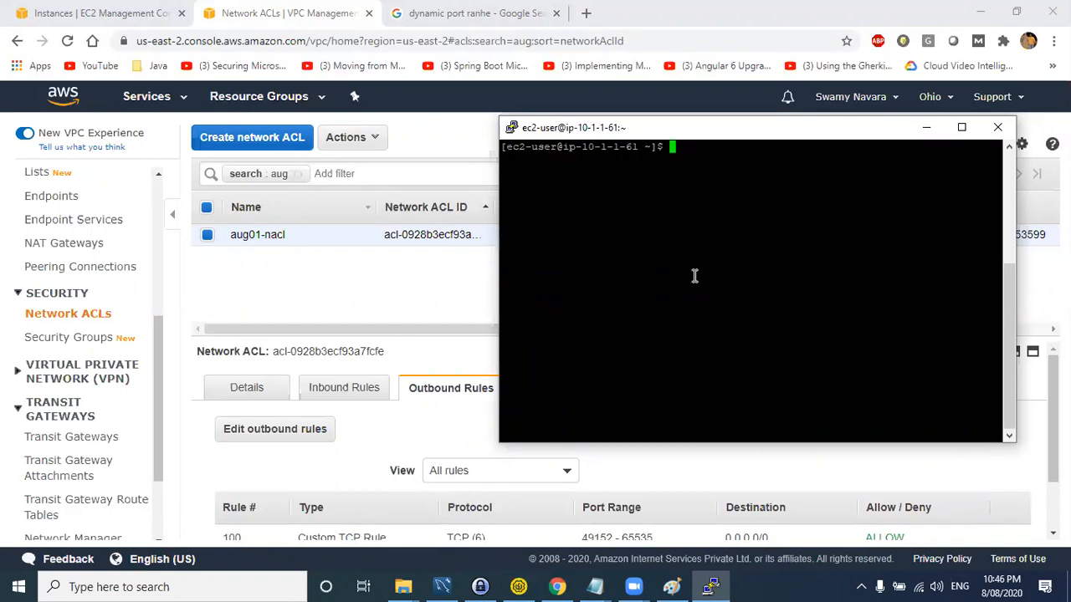
# - Run netstat on the EC2 instance, maximize the terminal window and go to the start of the connection listing
pyautogui.write('netstat')
pyautogui.press('BackSpace')
pyautogui.press('BackSpace')
pyautogui.press('BackSpace')
pyautogui.press('BackSpace')
pyautogui.press('BackSpace')
pyautogui.press('BackSpace')
pyautogui.press('BackSpace')
pyautogui.write('netstat')
pyautogui.press('Return')
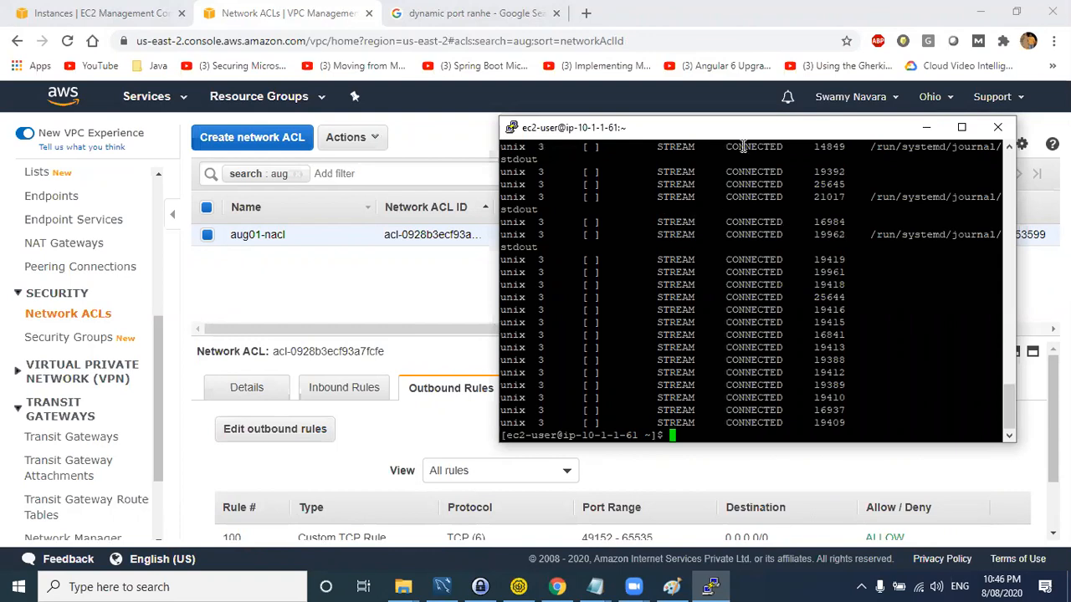
pyautogui.doubleClick(742, 127)
pyautogui.scroll(15, 248, 279)
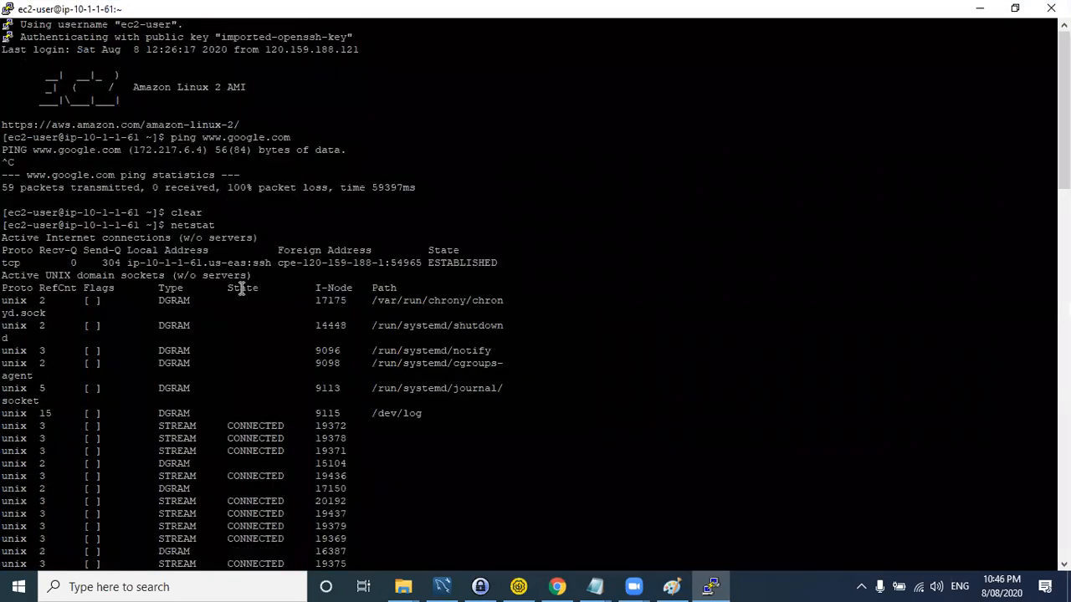
# - Look through the netstat listing of Internet connections and UNIX domain sockets, highlighting the Type column heading
pyautogui.scroll(-7, 242, 288)
pyautogui.scroll(-15, 322, 247)
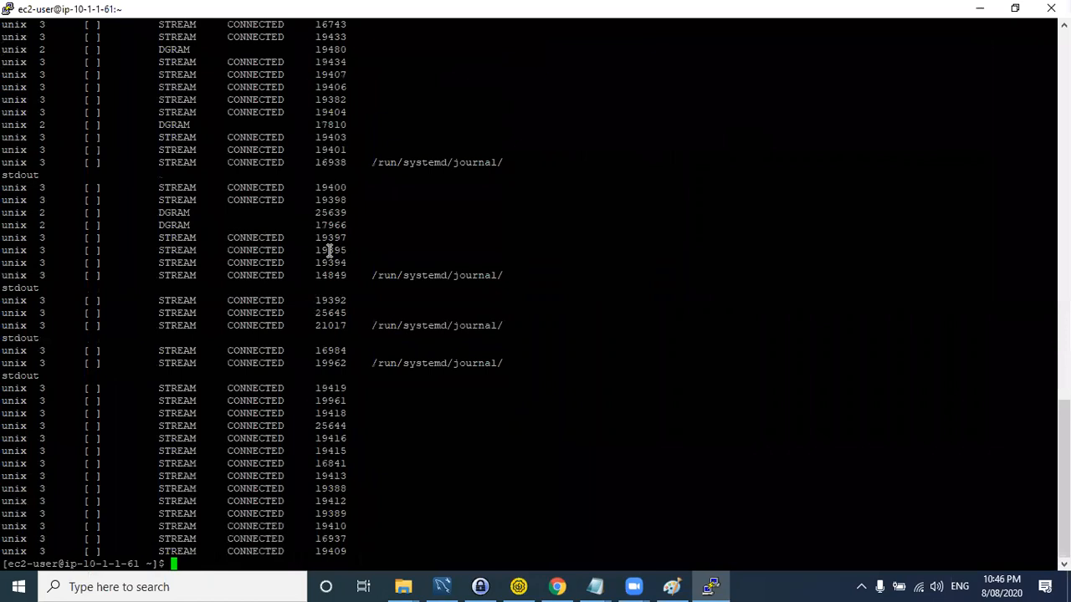
pyautogui.scroll(15, 317, 293)
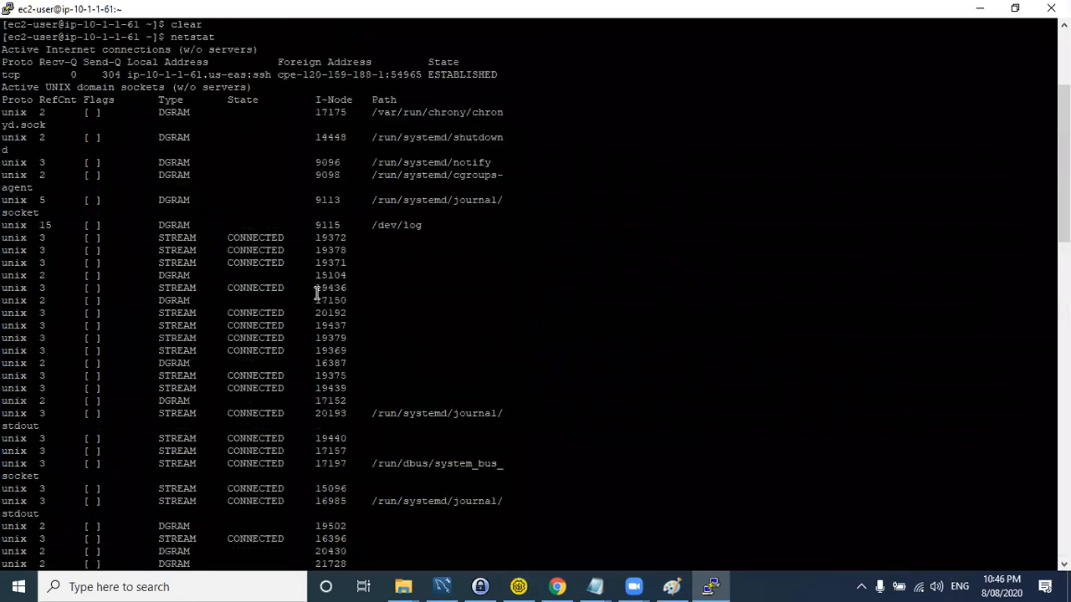
pyautogui.moveTo(158, 290); pyautogui.dragTo(189, 290)
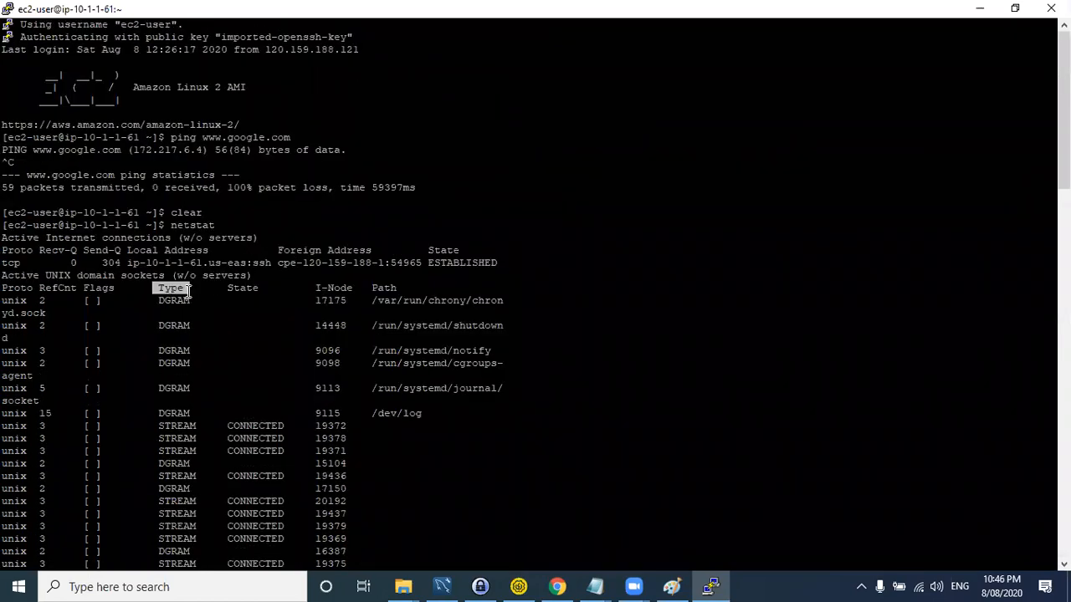
pyautogui.scroll(-15, 430, 281)
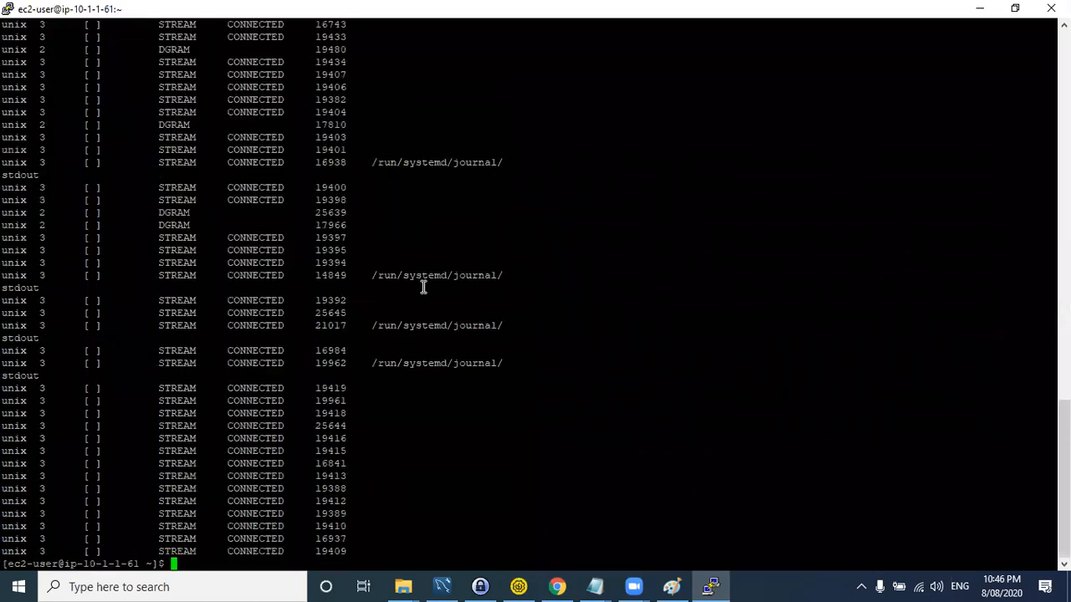
# - Run netstat -a and review its listing of Internet connections and UNIX domain sockets
pyautogui.write('netstat -a')
pyautogui.press('Return')
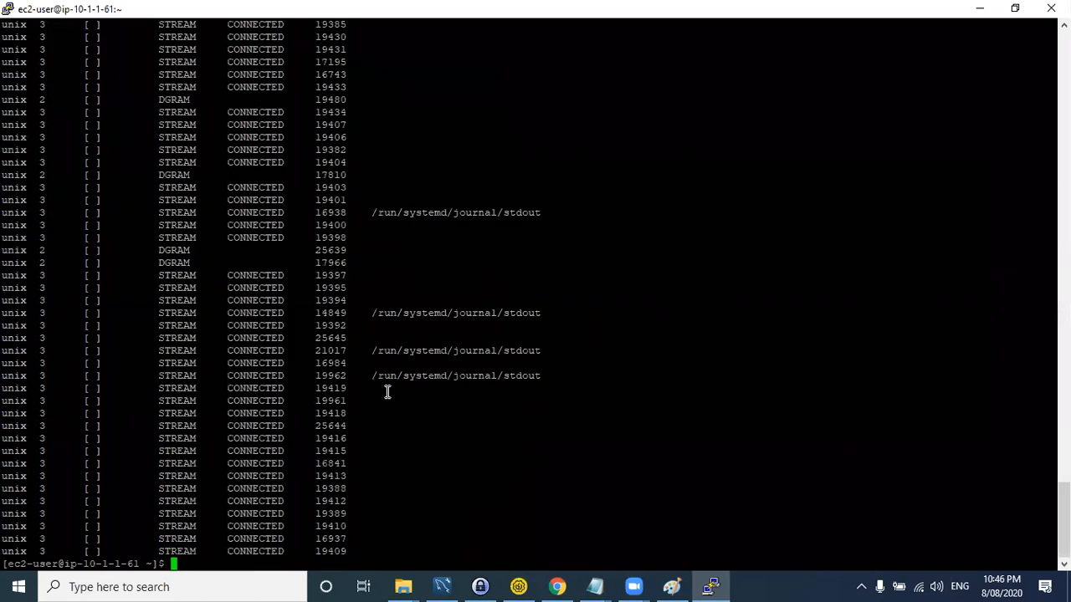
pyautogui.scroll(10, 343, 368)
pyautogui.scroll(15, 343, 369)
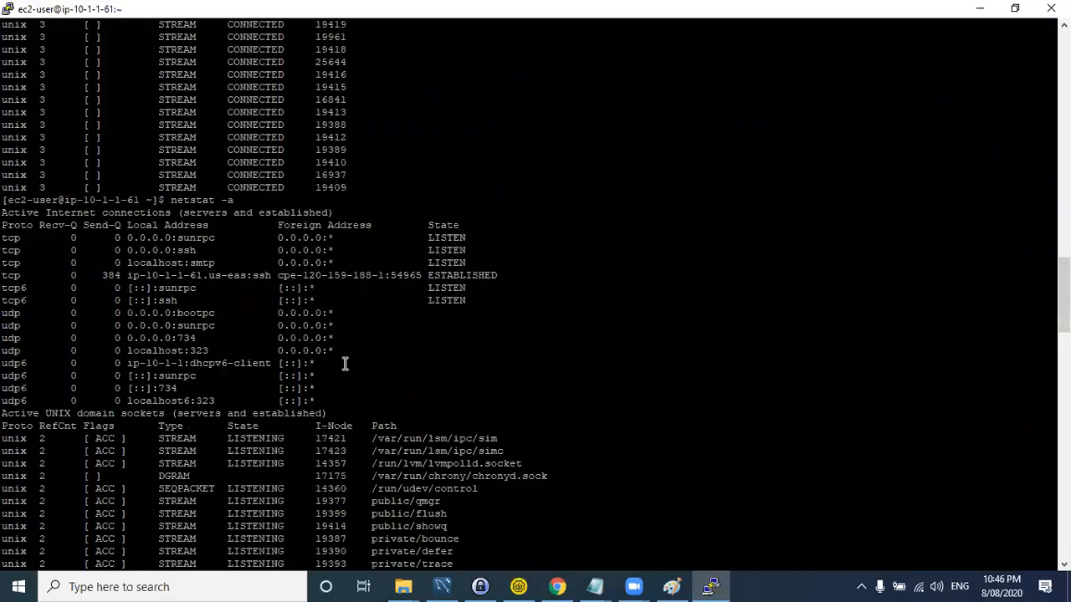
pyautogui.scroll(-7, 344, 363)
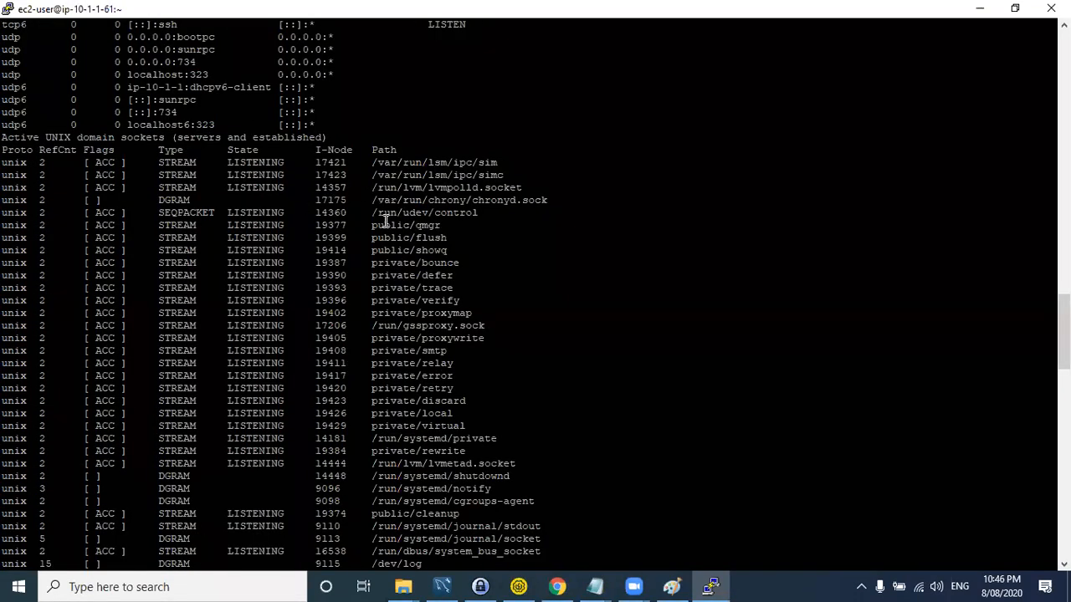
pyautogui.scroll(-7, 222, 261)
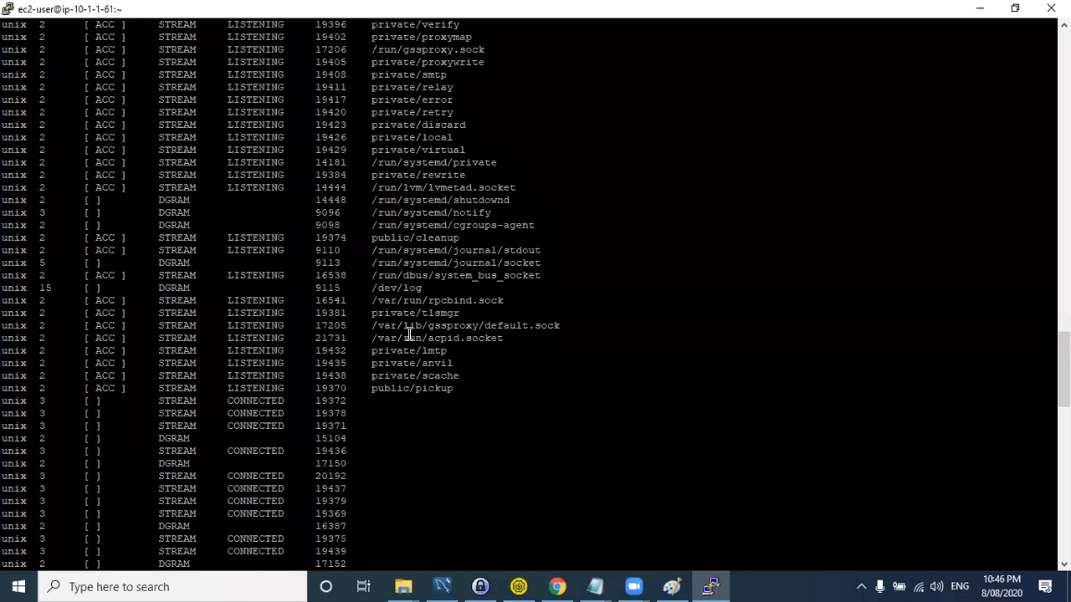
pyautogui.scroll(15, 409, 322)
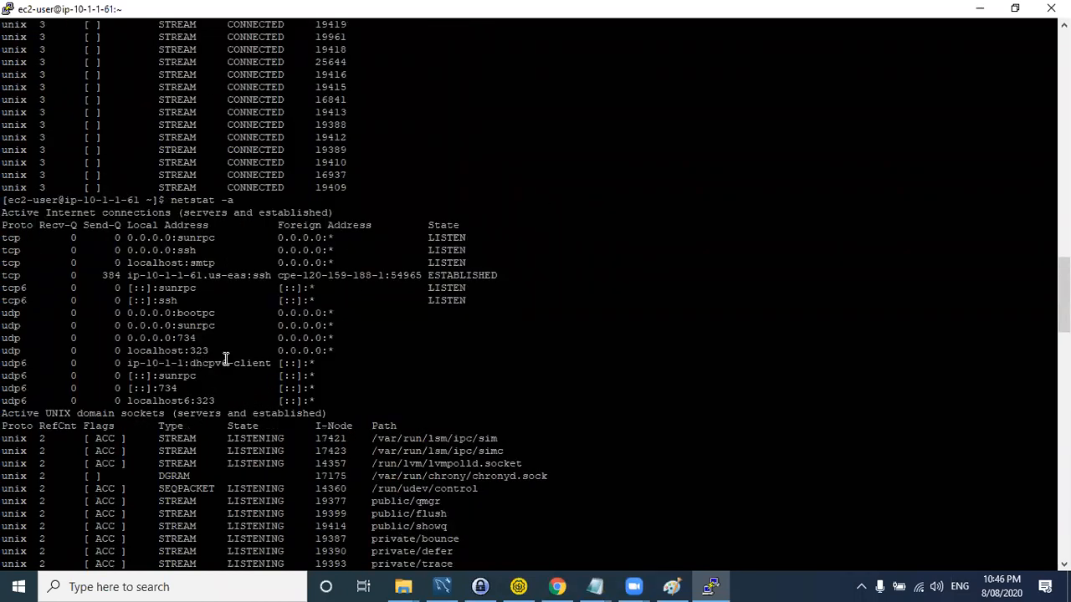
# - Clear the terminal, rerun netstat -a and go to the start of its Internet connections listing
pyautogui.write('clear')
pyautogui.press('Return')
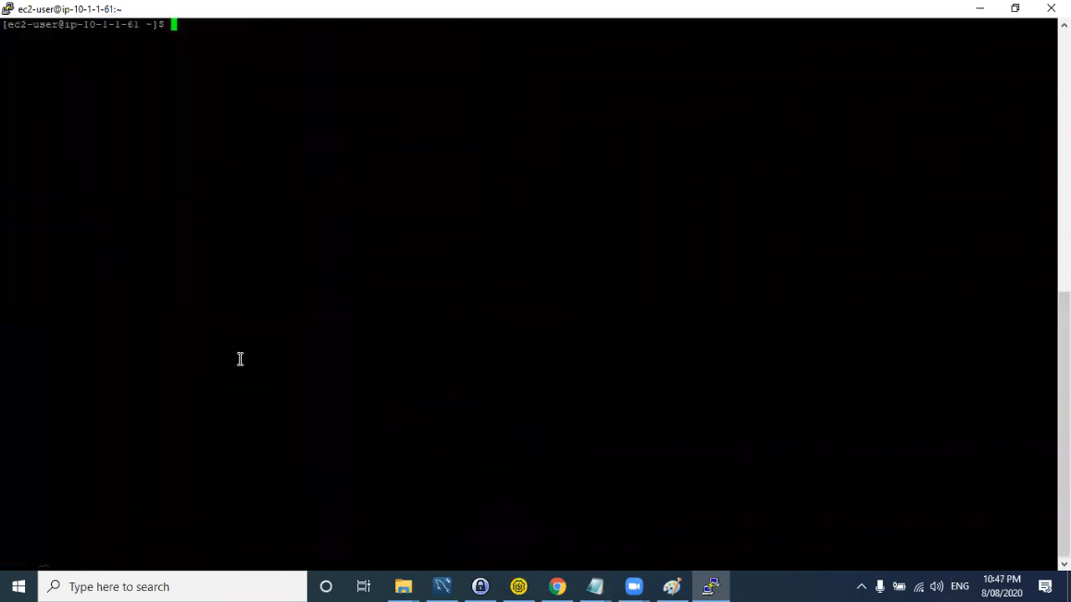
pyautogui.press('Up')
pyautogui.press('Up')
pyautogui.press('Return')
pyautogui.scroll(20, 276, 277)
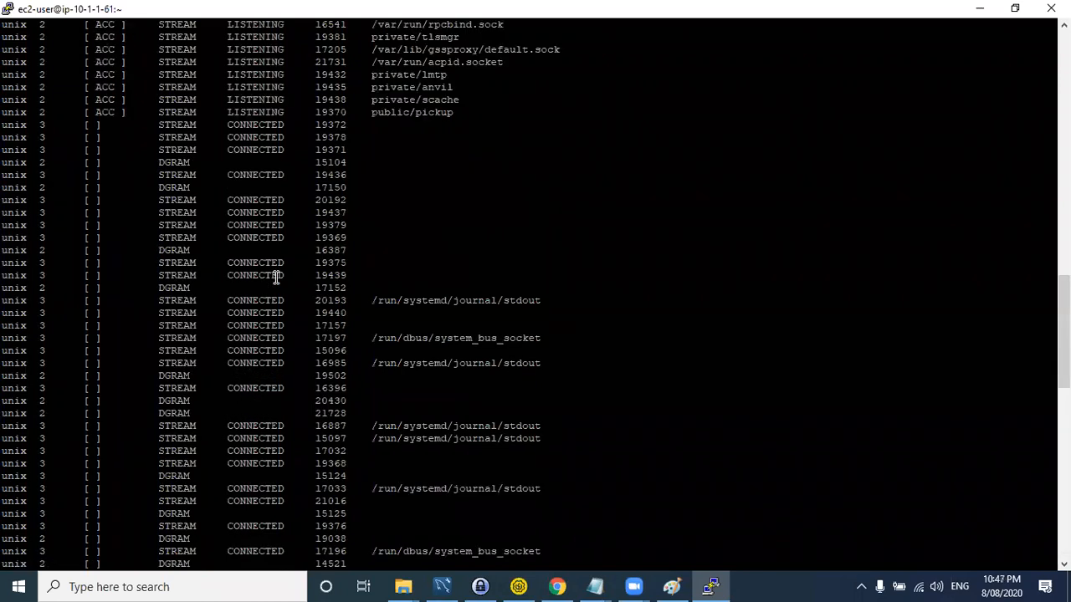
pyautogui.scroll(-15, 276, 276)
pyautogui.scroll(7, 272, 282)
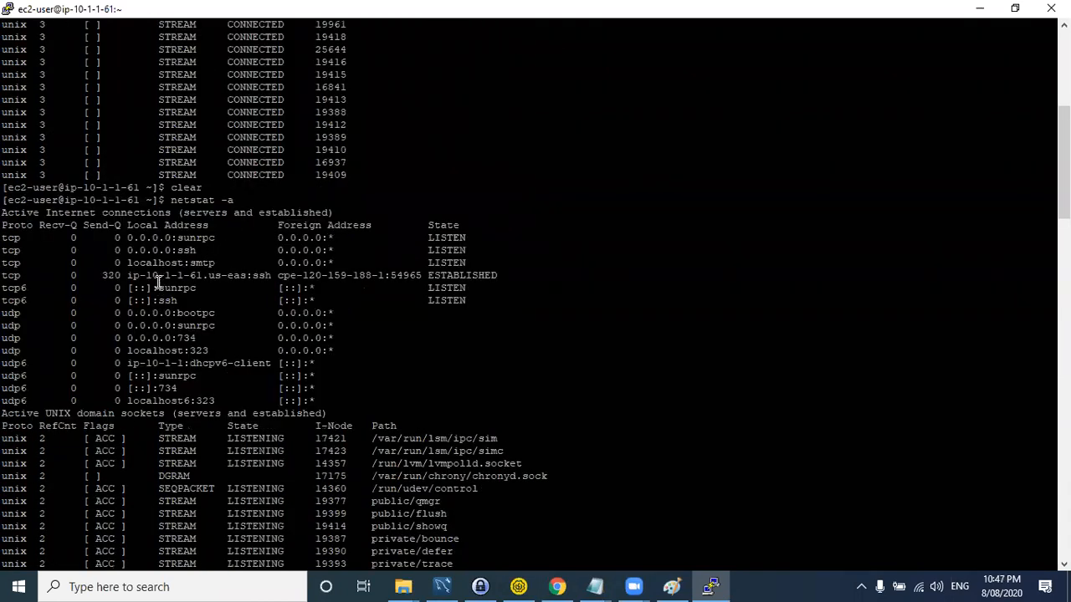
# - Highlight the local address, ssh port and foreign port of the ESTABLISHED tcp connection in the netstat listing
pyautogui.moveTo(107, 276); pyautogui.dragTo(304, 276)
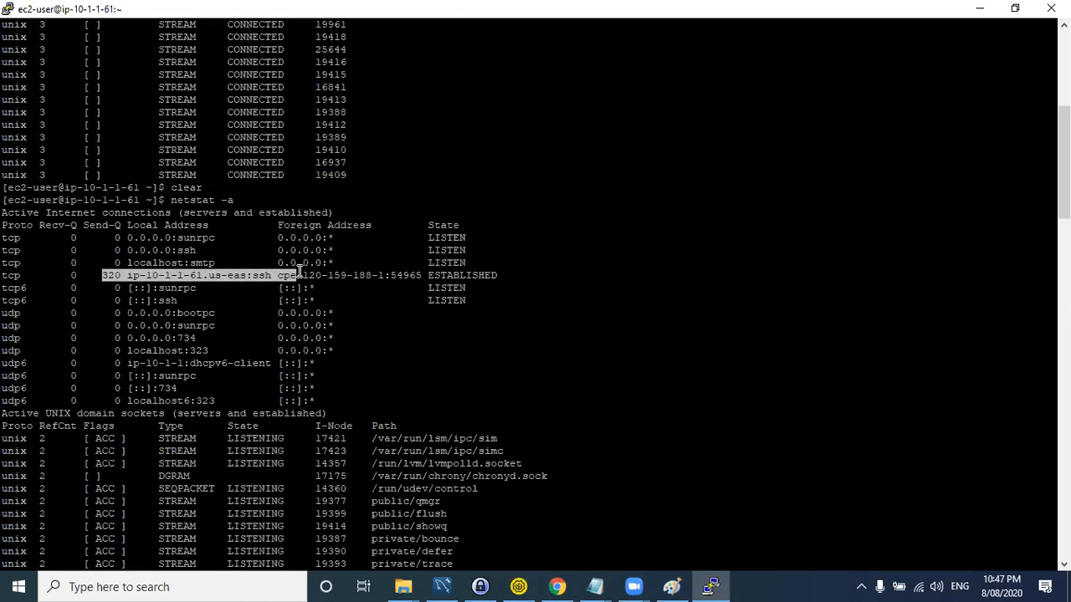
pyautogui.click(305, 276)
pyautogui.moveTo(146, 276); pyautogui.dragTo(202, 281)
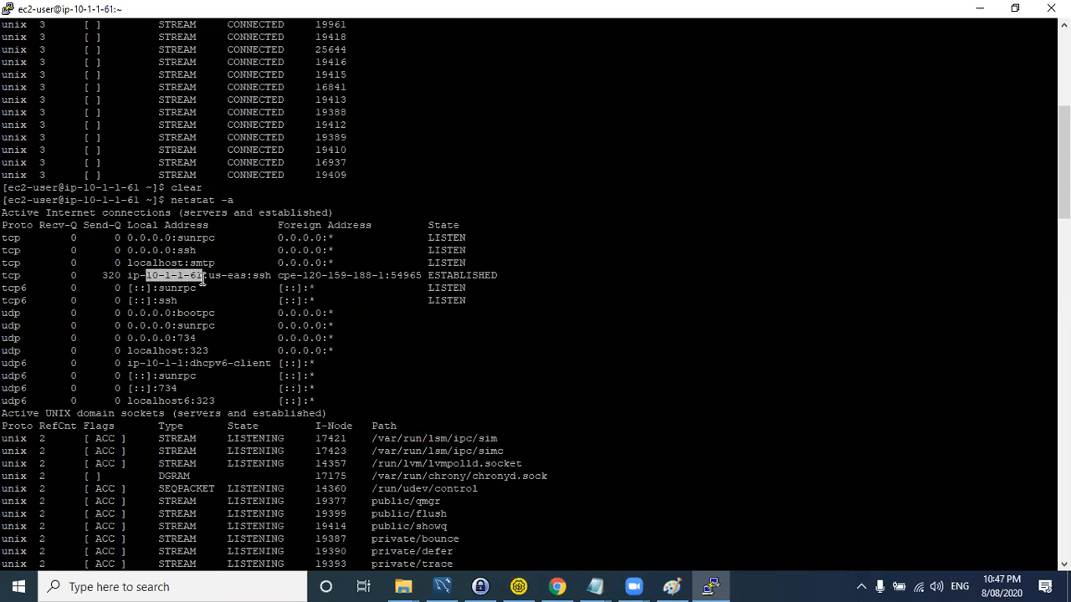
pyautogui.click(274, 277)
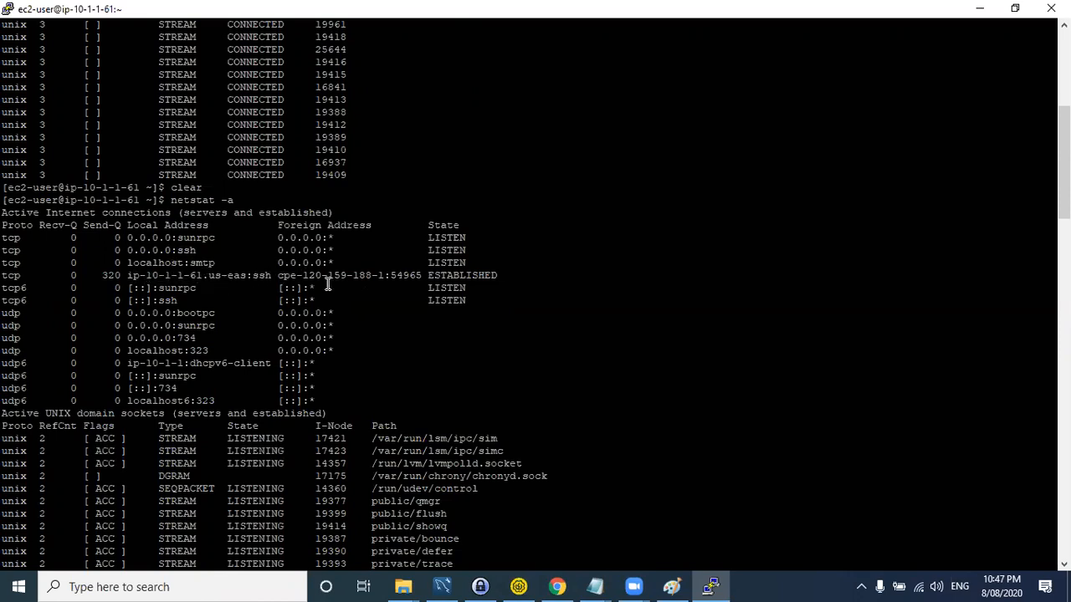
pyautogui.moveTo(394, 276); pyautogui.dragTo(420, 277)
pyautogui.moveTo(498, 276); pyautogui.dragTo(50, 282)
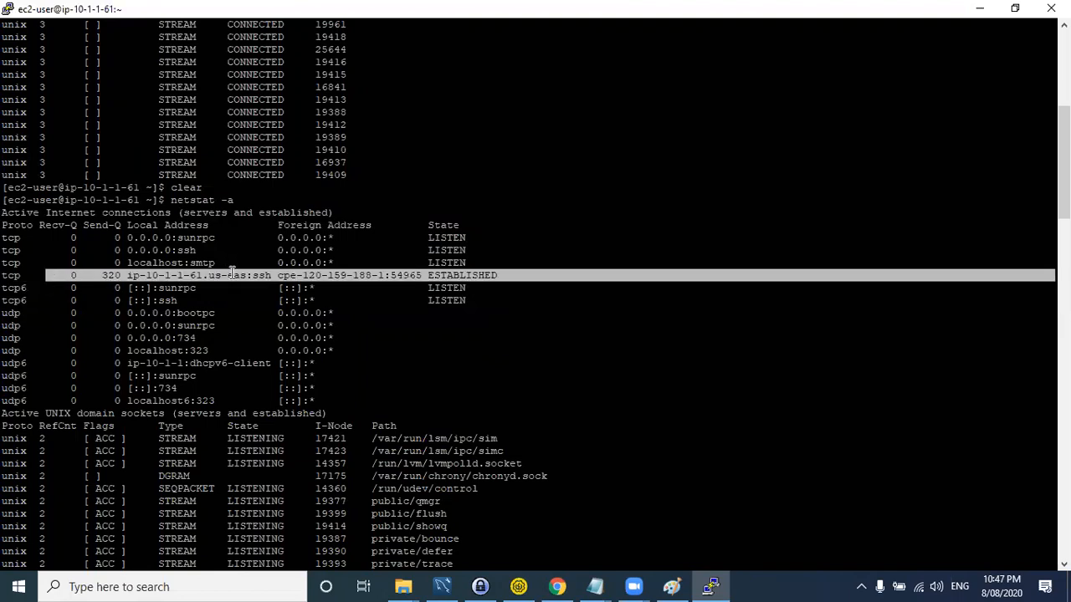
pyautogui.moveTo(258, 277); pyautogui.dragTo(274, 277)
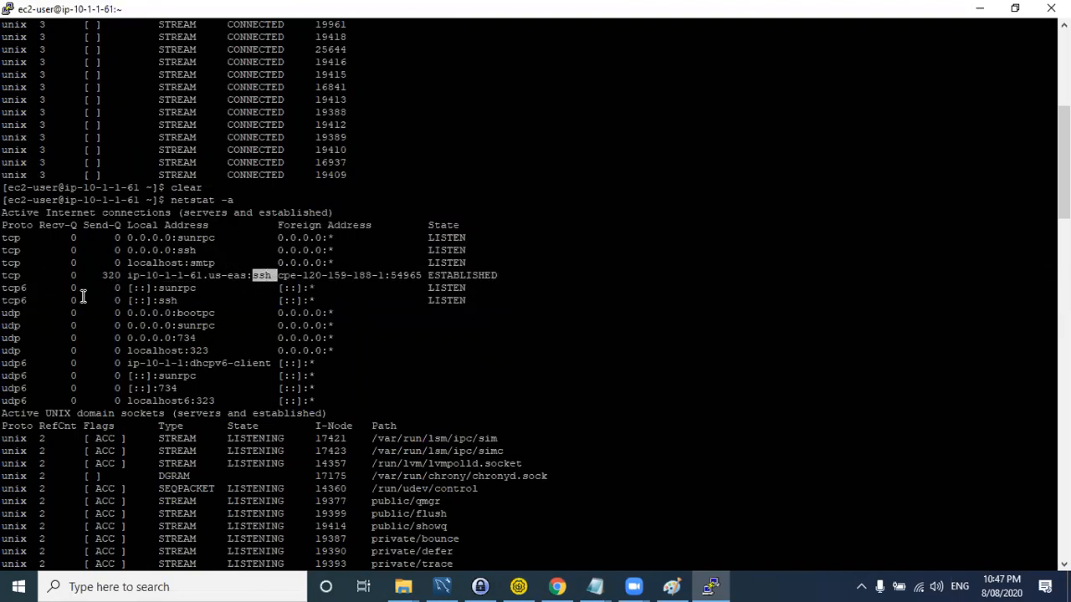
# - Copy the ESTABLISHED tcp connection line and paste it at the end of LabNotes in Notepad
pyautogui.moveTo(9, 279); pyautogui.dragTo(508, 275)
pyautogui.hotkey('ctrl', 'c')
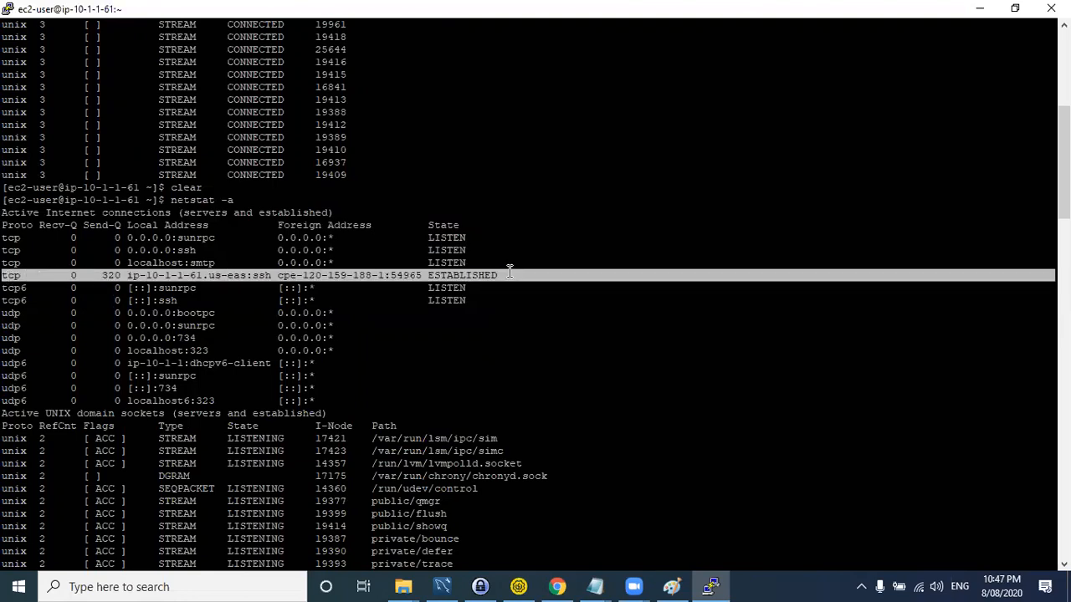
pyautogui.press('Return')
pyautogui.hotkey('alt', 'Tab')
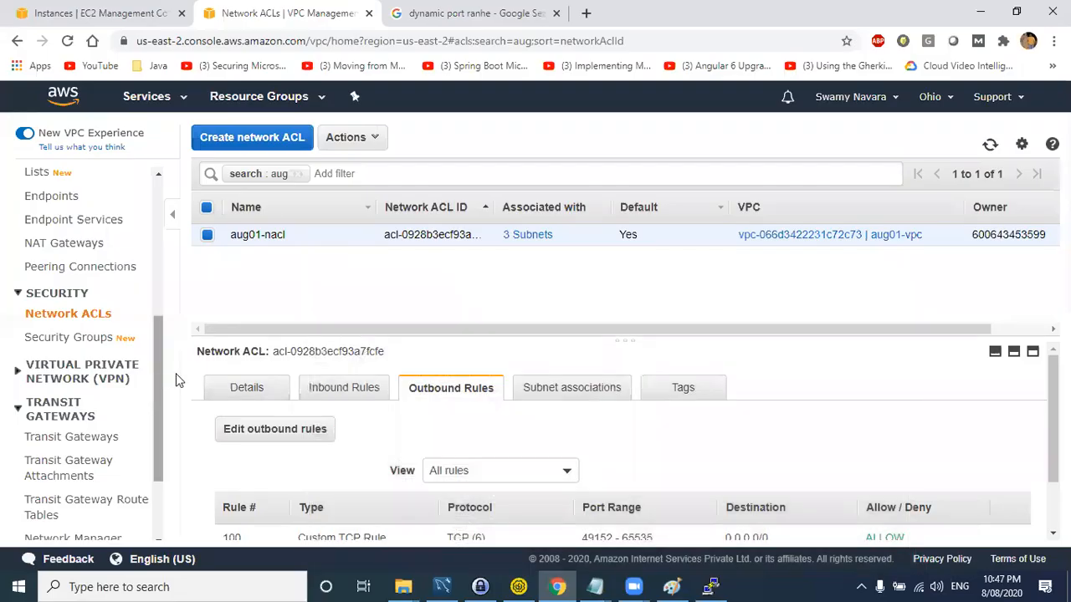
pyautogui.click(599, 586)
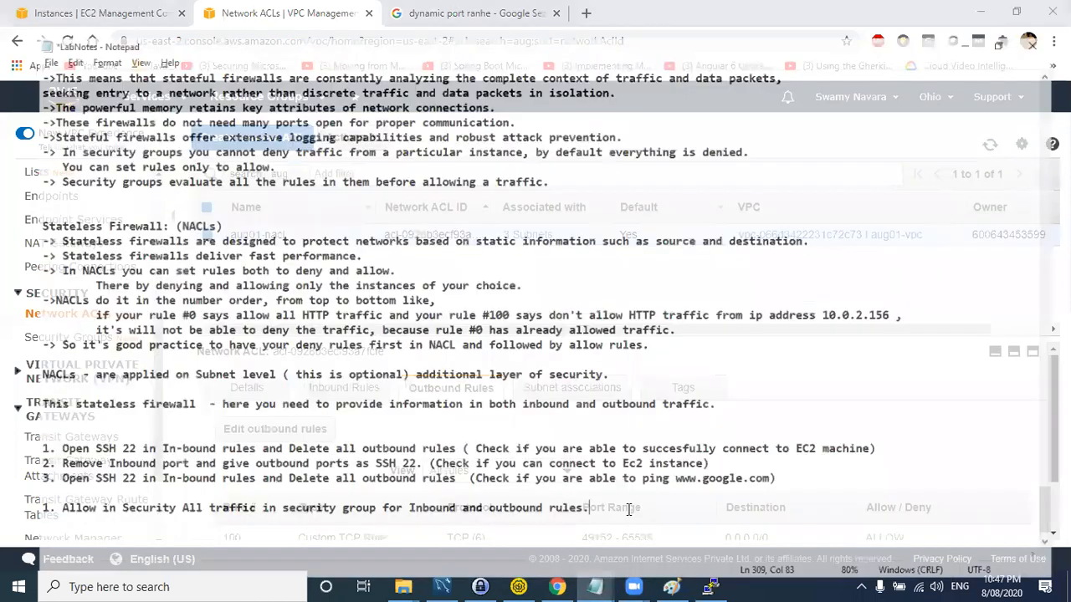
pyautogui.click(672, 507)
pyautogui.click(217, 540)
pyautogui.hotkey('ctrl', 'v')
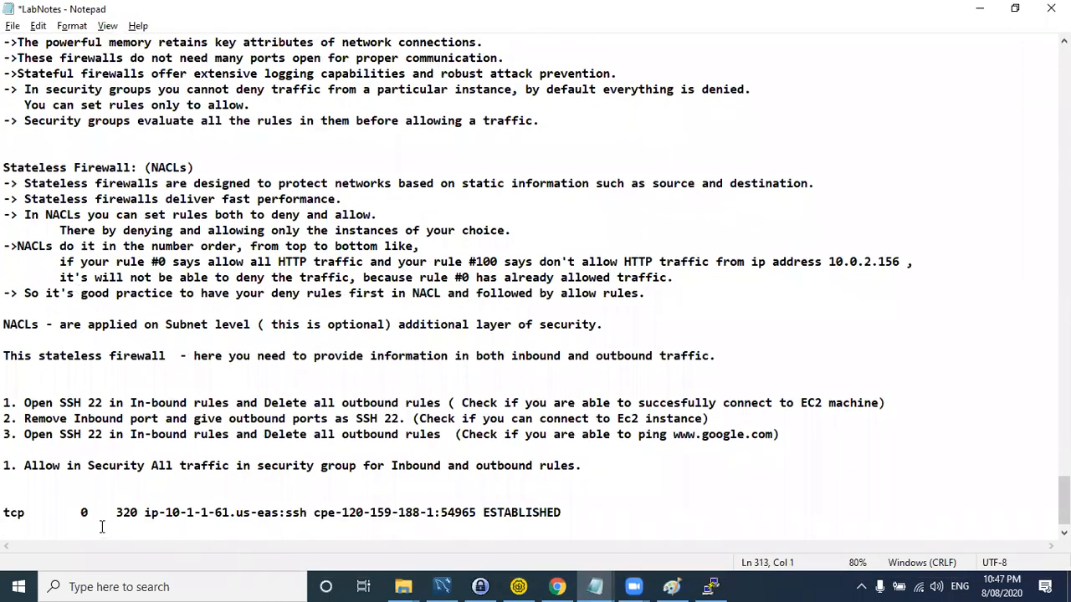
# - Trim the pasted line to its local and foreign addresses by deleting the protocol, queue values and ESTABLISHED
pyautogui.moveTo(144, 513); pyautogui.dragTo(6, 514)
pyautogui.press('BackSpace')
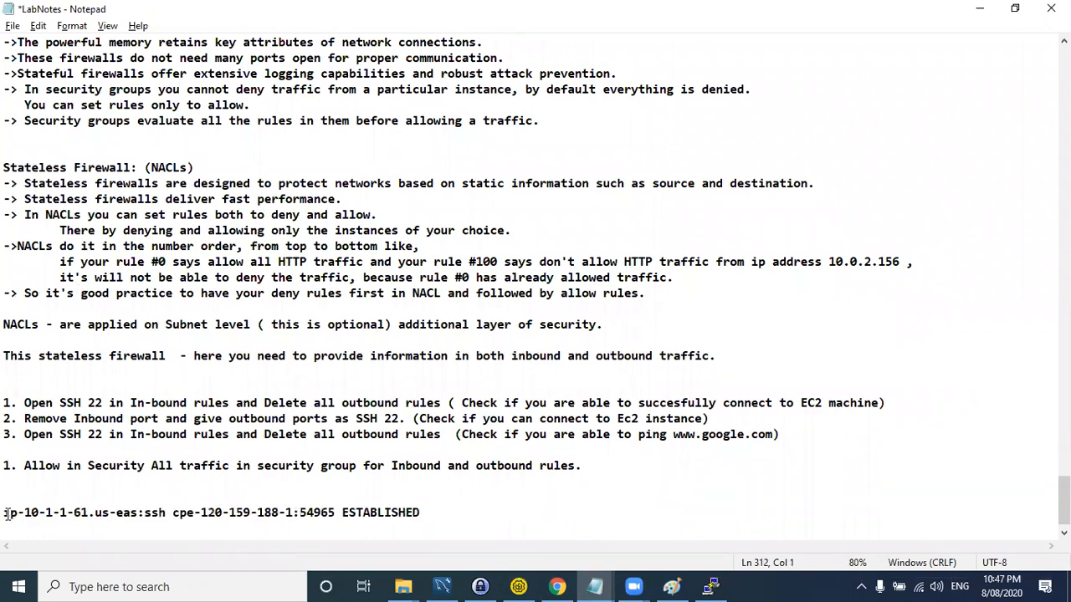
pyautogui.moveTo(338, 512); pyautogui.dragTo(420, 512)
pyautogui.press('BackSpace')
# - Try deleting the text between the local address and port 54965, undoing each deletion
pyautogui.moveTo(299, 512); pyautogui.dragTo(90, 512)
pyautogui.press('BackSpace')
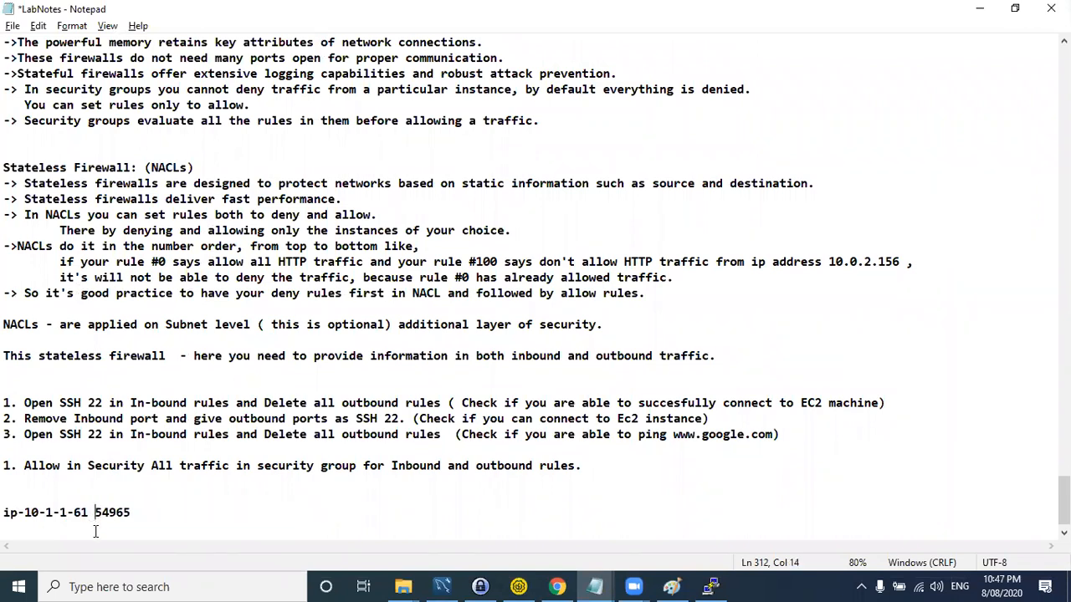
pyautogui.hotkey('ctrl', 'z')
pyautogui.keyDown('shift'); pyautogui.click(174, 513); pyautogui.keyUp('shift')
pyautogui.click(267, 514)
pyautogui.moveTo(302, 513); pyautogui.dragTo(172, 512)
pyautogui.press('BackSpace')
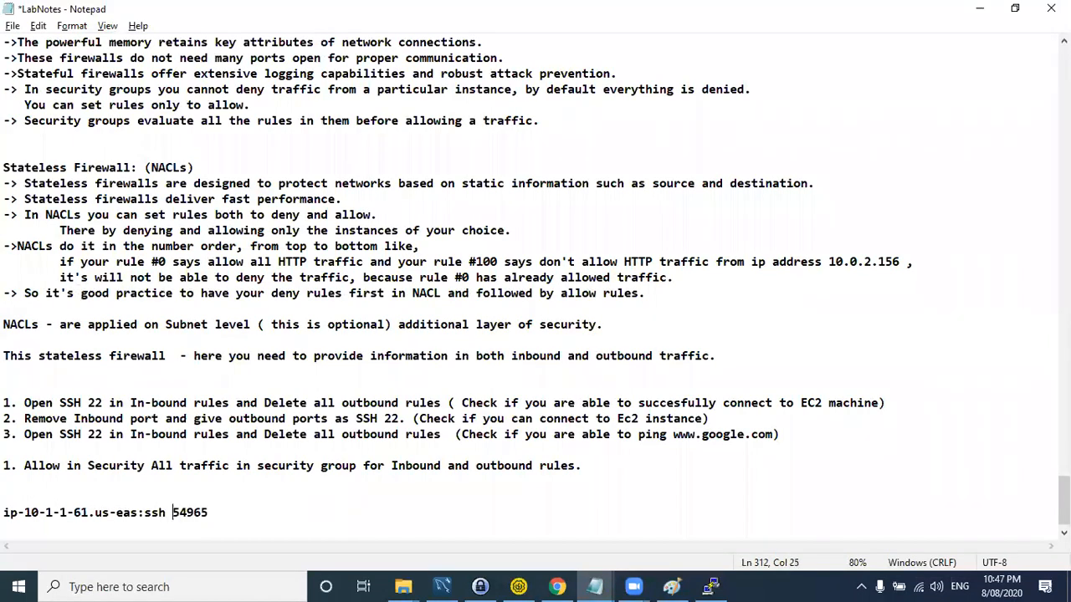
pyautogui.hotkey('ctrl', 'z')
pyautogui.click(210, 521)
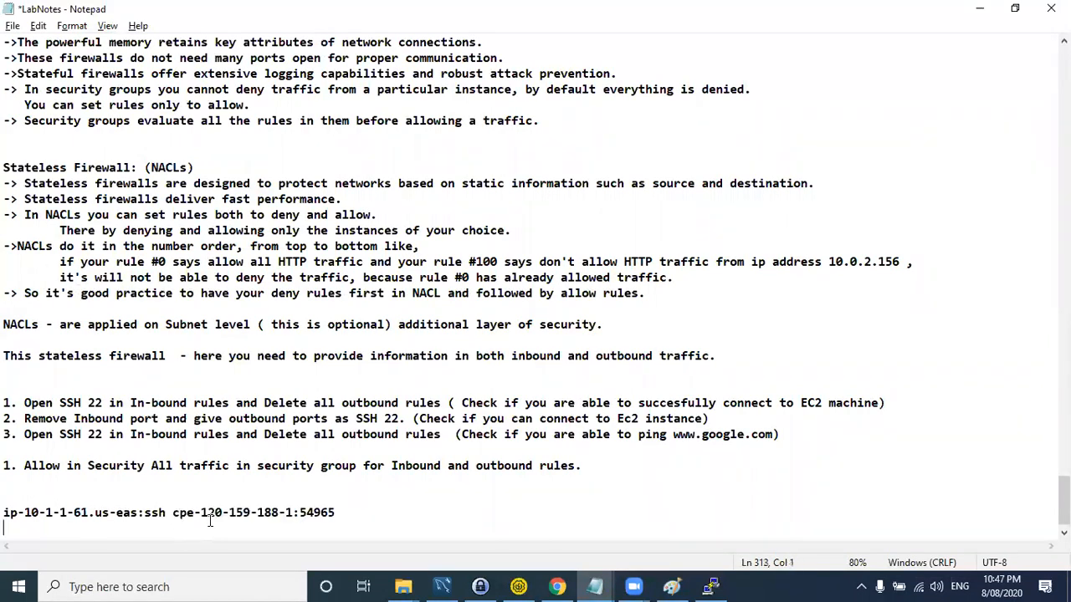
# - Highlight the foreign IP address and its port number in the pasted connection line
pyautogui.moveTo(294, 512); pyautogui.dragTo(201, 513)
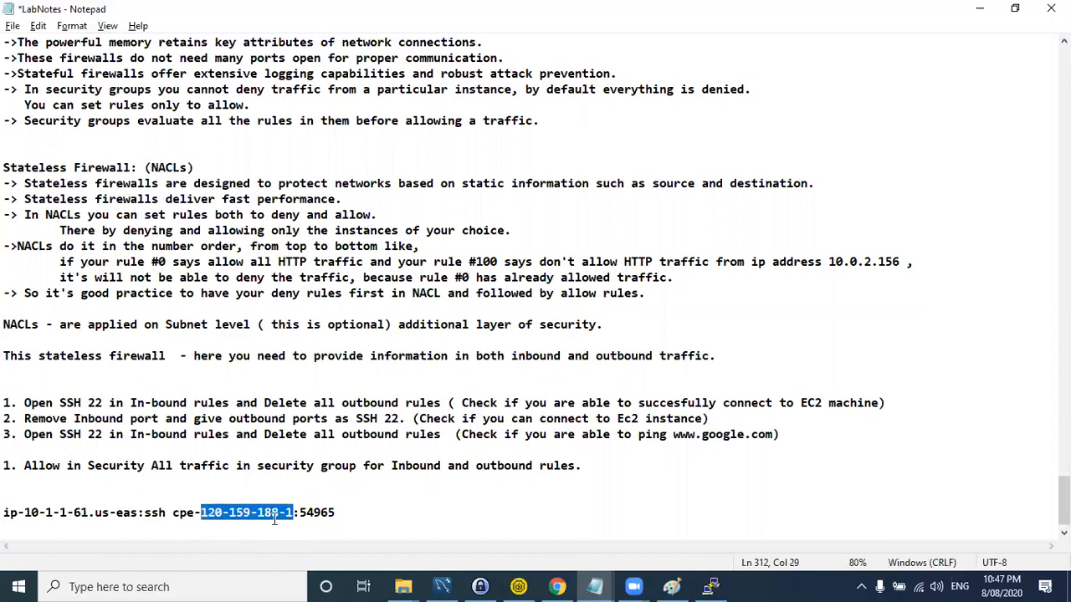
pyautogui.moveTo(300, 513); pyautogui.dragTo(98, 519)
pyautogui.moveTo(336, 513); pyautogui.dragTo(301, 513)
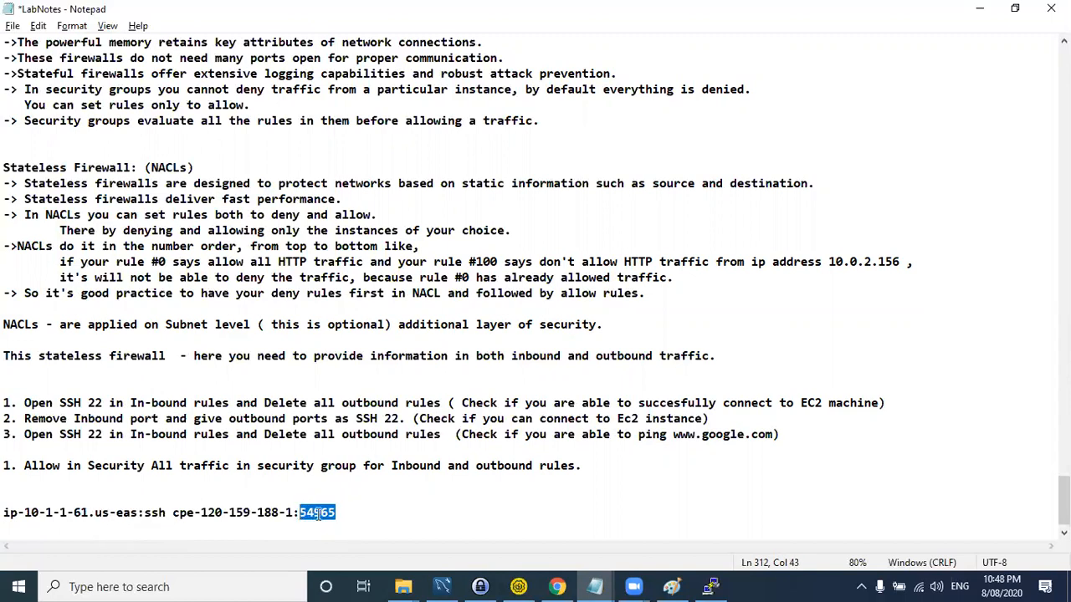
# - Copy outbound rule 100's port range 49152 - 65535 from the AWS console into LabNotes beside port 54965 and highlight both for comparison
pyautogui.hotkey('alt', 'Tab')
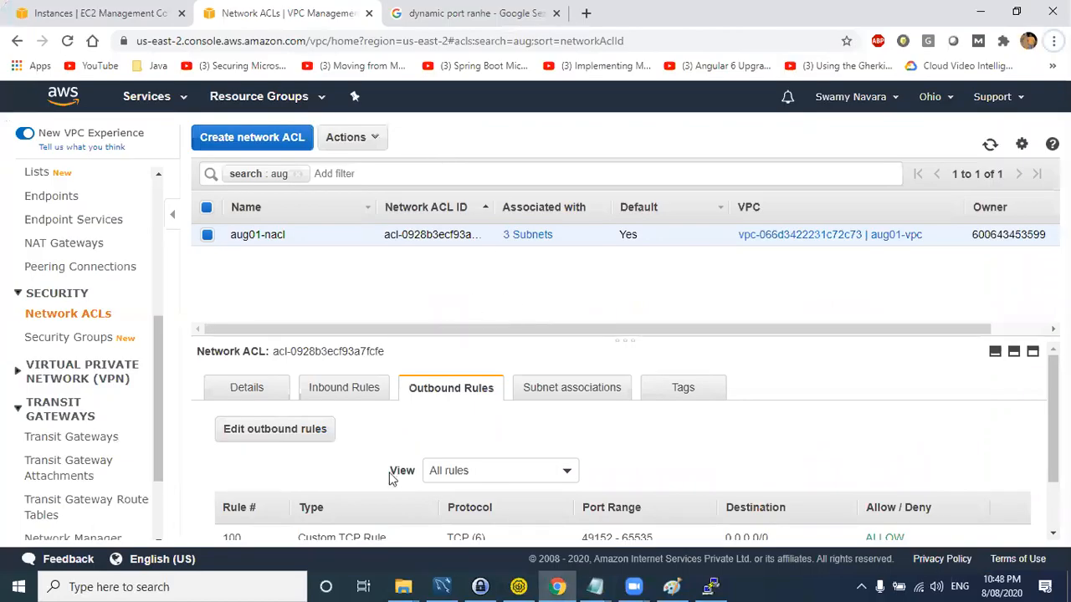
pyautogui.scroll(-1, 584, 495)
pyautogui.moveTo(583, 468); pyautogui.dragTo(653, 470)
pyautogui.hotkey('ctrl', 'c')
pyautogui.hotkey('alt', 'Tab')
pyautogui.click(354, 514)
pyautogui.hotkey('ctrl', 'v')
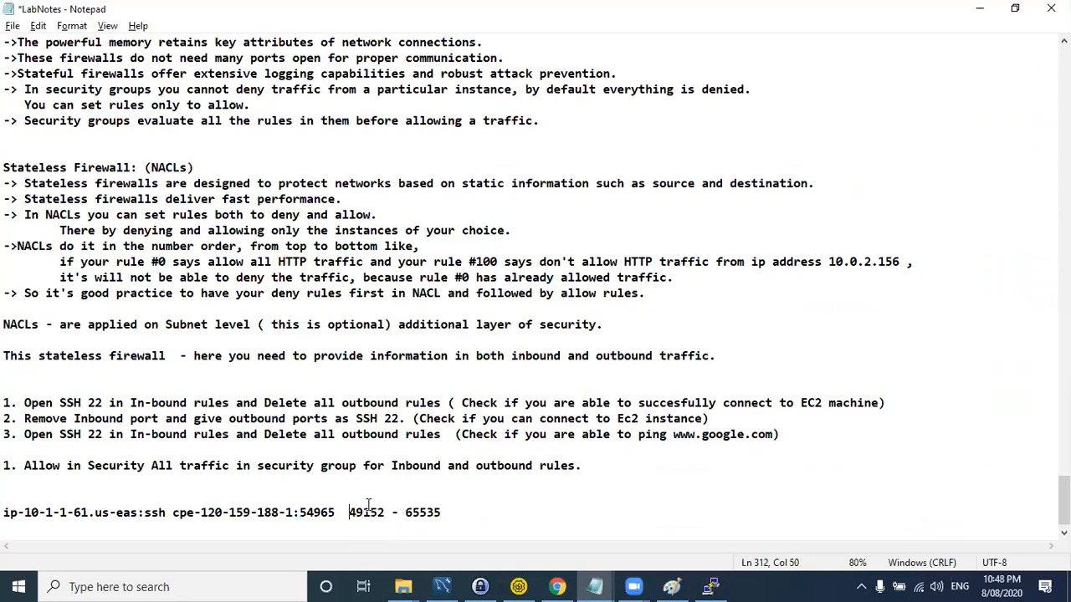
pyautogui.moveTo(303, 512); pyautogui.dragTo(320, 512)
pyautogui.moveTo(449, 514); pyautogui.dragTo(360, 517)
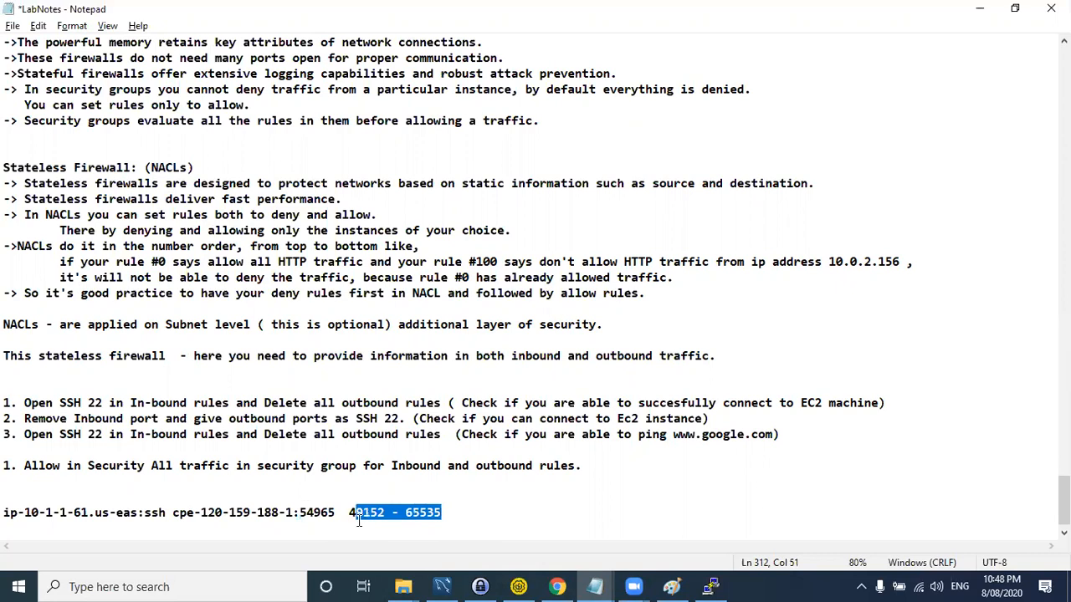
# - Switch to the Paint diagram and draw red tick marks above Network ACLs and beside the inbound SSH 22 box
pyautogui.hotkey('alt', 'Tab')
pyautogui.hotkey('alt', 'Tab')
pyautogui.hotkey('alt', 'Tab')
pyautogui.click(787, 163)
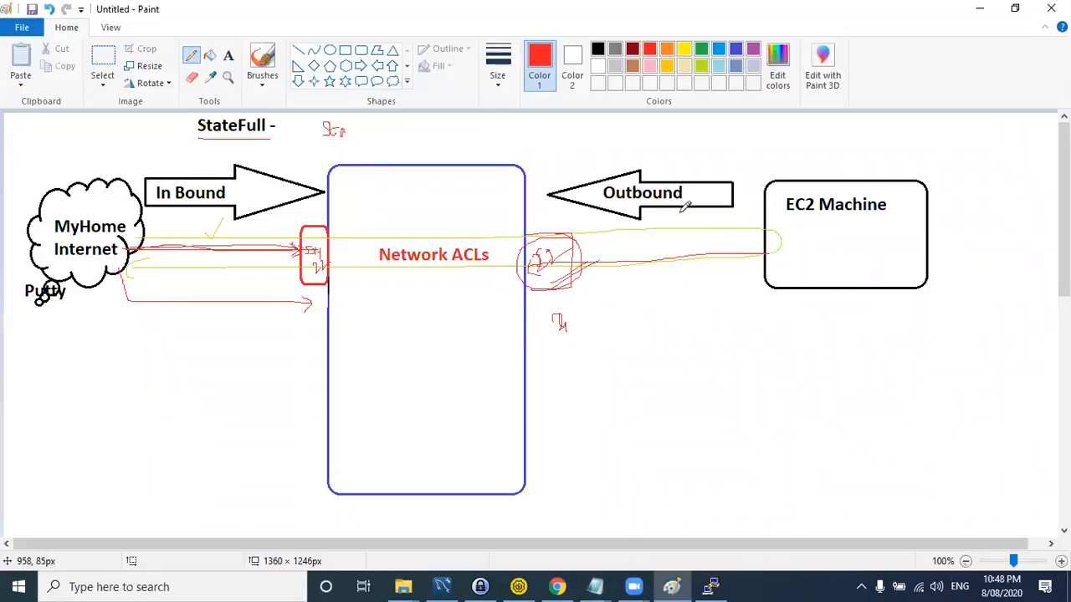
pyautogui.click(347, 331)
pyautogui.moveTo(455, 220)
pyautogui.mouseDown()
pyautogui.moveTo(481, 200)
pyautogui.moveTo(454, 229)
pyautogui.moveTo(482, 202)
pyautogui.mouseUp()
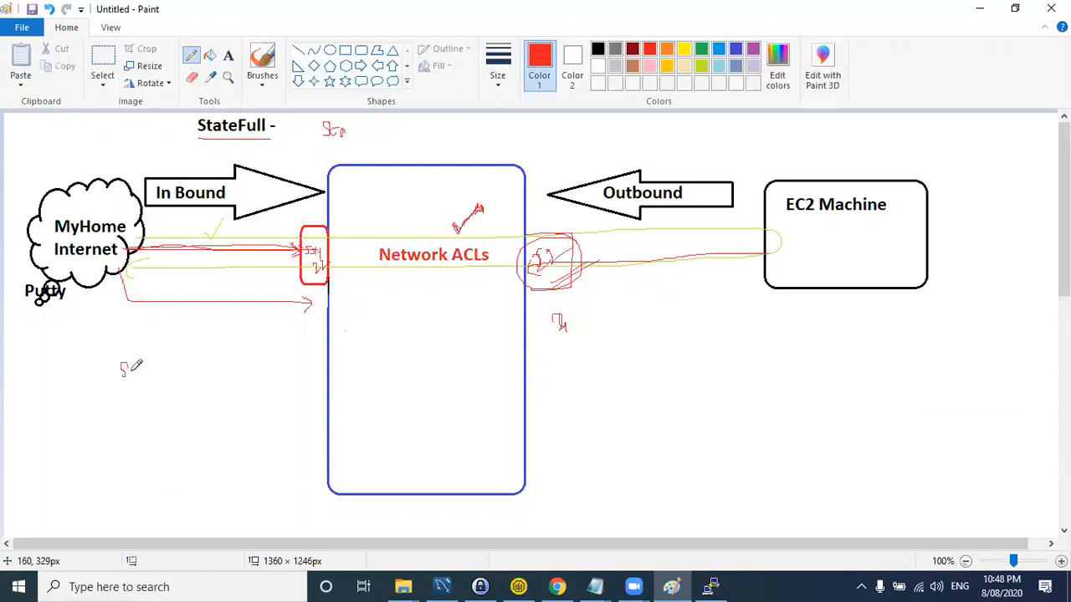
pyautogui.moveTo(281, 294); pyautogui.dragTo(307, 272)
# - Sketch a small box with an arrow to a larger box holding three circles below EC2 Machine, and tick both boxes
pyautogui.moveTo(666, 337)
pyautogui.mouseDown()
pyautogui.moveTo(674, 384)
pyautogui.moveTo(717, 334)
pyautogui.moveTo(671, 338)
pyautogui.moveTo(767, 357)
pyautogui.moveTo(813, 443)
pyautogui.moveTo(832, 320)
pyautogui.moveTo(786, 343)
pyautogui.mouseUp()
pyautogui.moveTo(804, 344); pyautogui.dragTo(809, 345)
pyautogui.moveTo(837, 339)
pyautogui.mouseDown()
pyautogui.moveTo(865, 365)
pyautogui.moveTo(870, 351)
pyautogui.mouseUp()
pyautogui.moveTo(667, 325); pyautogui.dragTo(688, 295)
pyautogui.moveTo(897, 341); pyautogui.dragTo(932, 292)
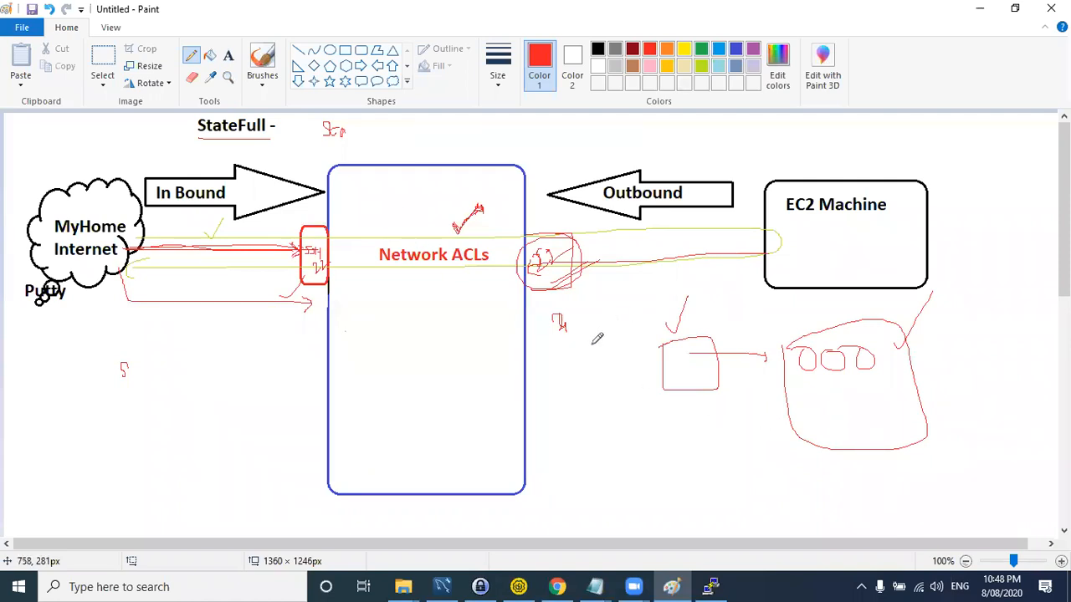
# - Add a letter N, an enclosing outline and a second box with an arrow to more shapes, and cross out the sketch
pyautogui.moveTo(554, 345); pyautogui.dragTo(567, 349)
pyautogui.moveTo(653, 285)
pyautogui.mouseDown()
pyautogui.moveTo(681, 507)
pyautogui.moveTo(1004, 406)
pyautogui.moveTo(694, 286)
pyautogui.moveTo(616, 276)
pyautogui.mouseUp()
pyautogui.moveTo(682, 398)
pyautogui.mouseDown()
pyautogui.moveTo(673, 433)
pyautogui.moveTo(674, 407)
pyautogui.mouseUp()
pyautogui.moveTo(727, 438)
pyautogui.mouseDown()
pyautogui.moveTo(823, 450)
pyautogui.moveTo(842, 442)
pyautogui.mouseUp()
pyautogui.moveTo(583, 324); pyautogui.dragTo(903, 481)
pyautogui.moveTo(904, 318); pyautogui.dragTo(686, 483)
# - Undo all the new red strokes, back to the diagram without the tick marks and box sketch
pyautogui.hotkey('ctrl', 'z')
pyautogui.hotkey('ctrl', 'z')
pyautogui.hotkey('ctrl', 'z')
pyautogui.hotkey('ctrl', 'z')
pyautogui.hotkey('ctrl', 'z')
pyautogui.hotkey('ctrl', 'z')
pyautogui.hotkey('ctrl', 'z')
pyautogui.hotkey('ctrl', 'z')
pyautogui.hotkey('ctrl', 'z')
pyautogui.hotkey('ctrl', 'z')
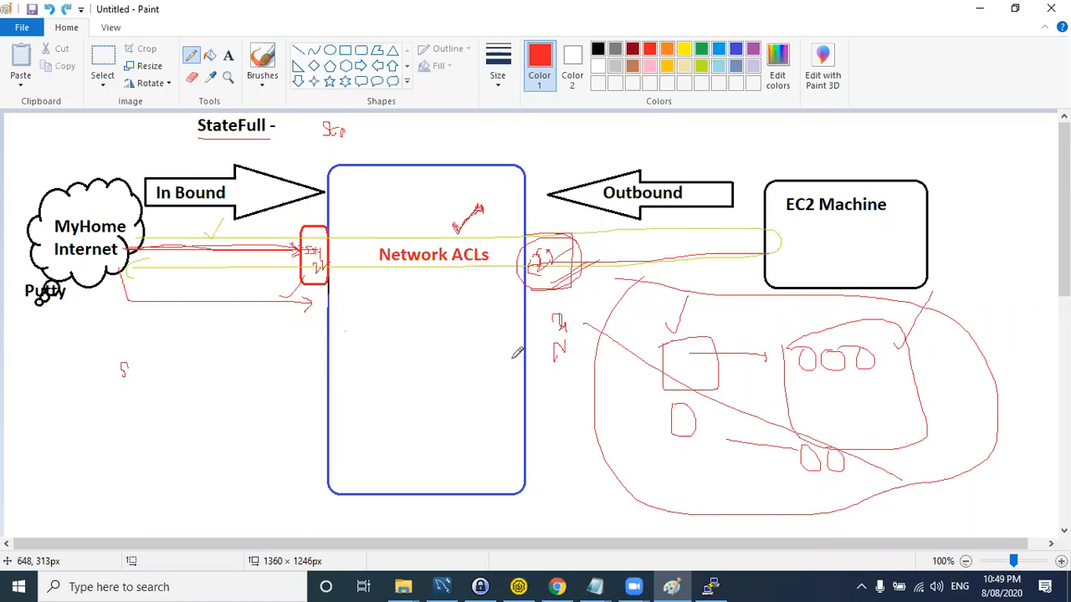
pyautogui.hotkey('ctrl', 'z')
pyautogui.hotkey('ctrl', 'z')
pyautogui.hotkey('ctrl', 'z')
pyautogui.hotkey('ctrl', 'z')
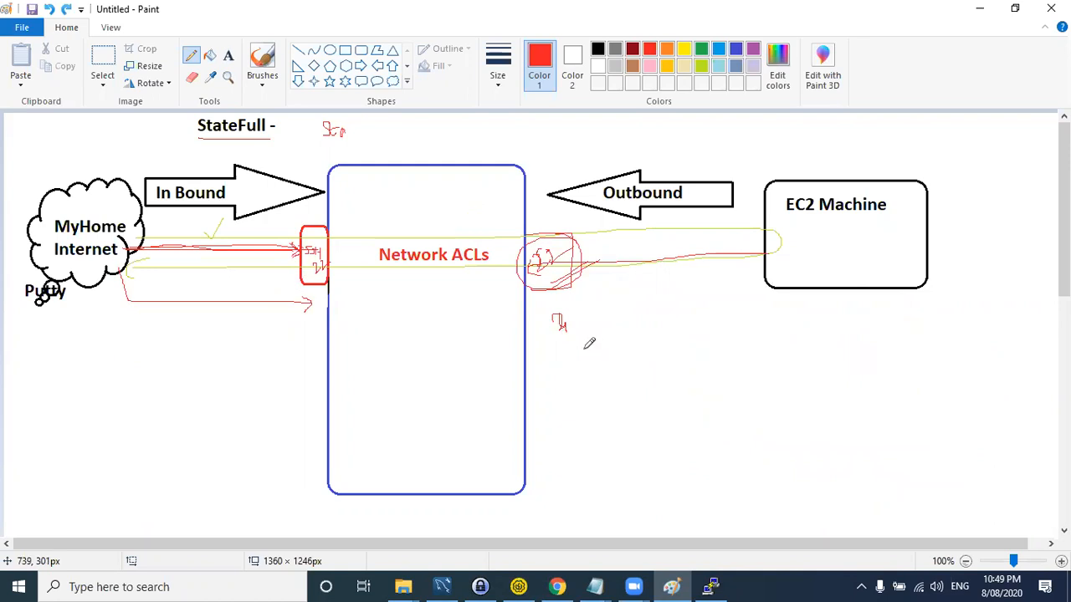
# - Undo the red handwriting beside StateFull, the outbound 22 box and the extra red arrows, keeping the inbound SSH 22 box and its arrow
pyautogui.hotkey('ctrl', 'z')
pyautogui.hotkey('ctrl', 'z')
pyautogui.hotkey('ctrl', 'z')
pyautogui.hotkey('ctrl', 'z')
pyautogui.hotkey('ctrl', 'z')
pyautogui.hotkey('ctrl', 'z')
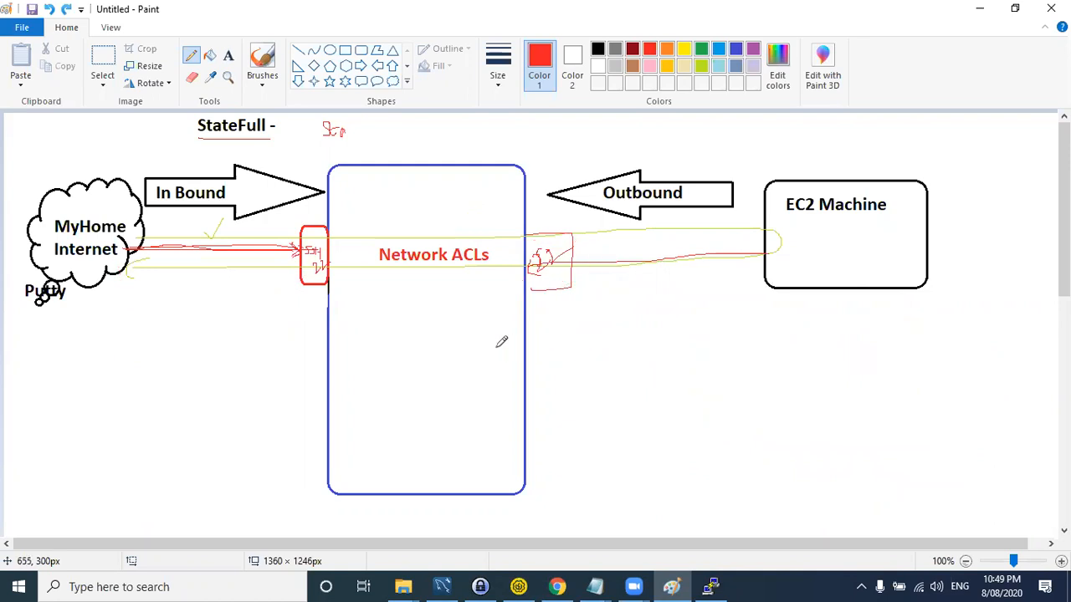
pyautogui.hotkey('ctrl', 'z')
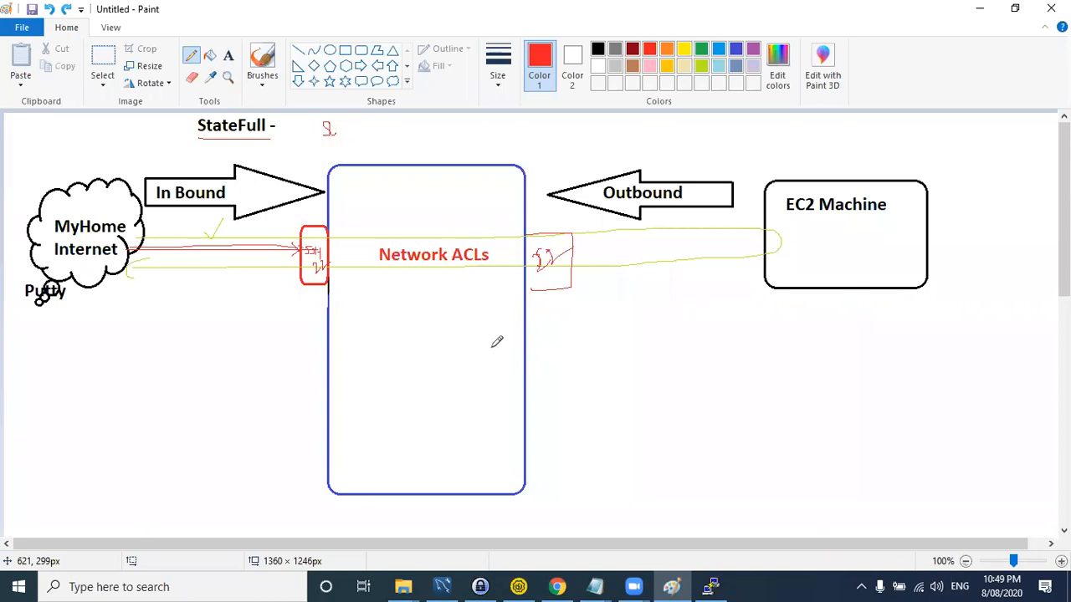
pyautogui.hotkey('ctrl', 'z')
pyautogui.hotkey('ctrl', 'z')
pyautogui.hotkey('ctrl', 'z')
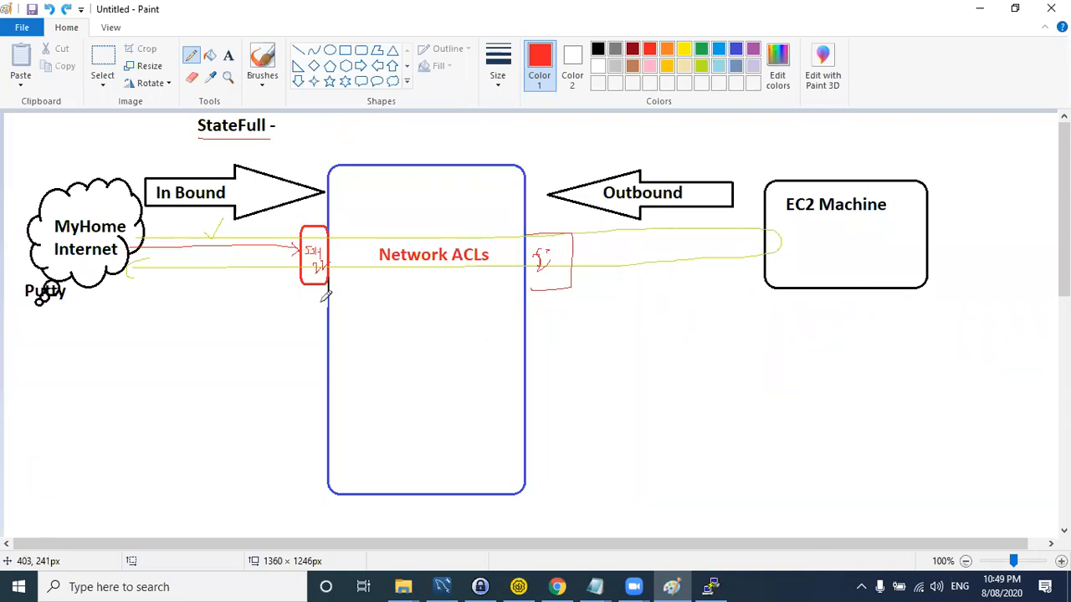
pyautogui.hotkey('ctrl', 'z')
pyautogui.hotkey('ctrl', 'z')
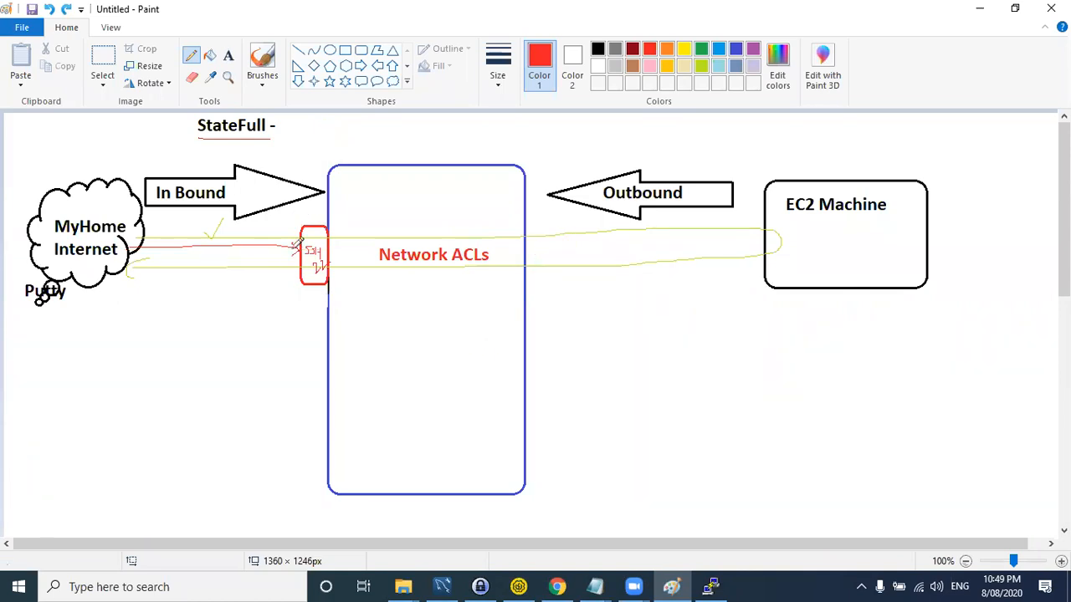
# - Sketch red traffic arrows toward both sides of Network ACLs, a small outbound box, and a loop through EC2 Machine back to MyHome Internet
pyautogui.moveTo(463, 125); pyautogui.dragTo(523, 124)
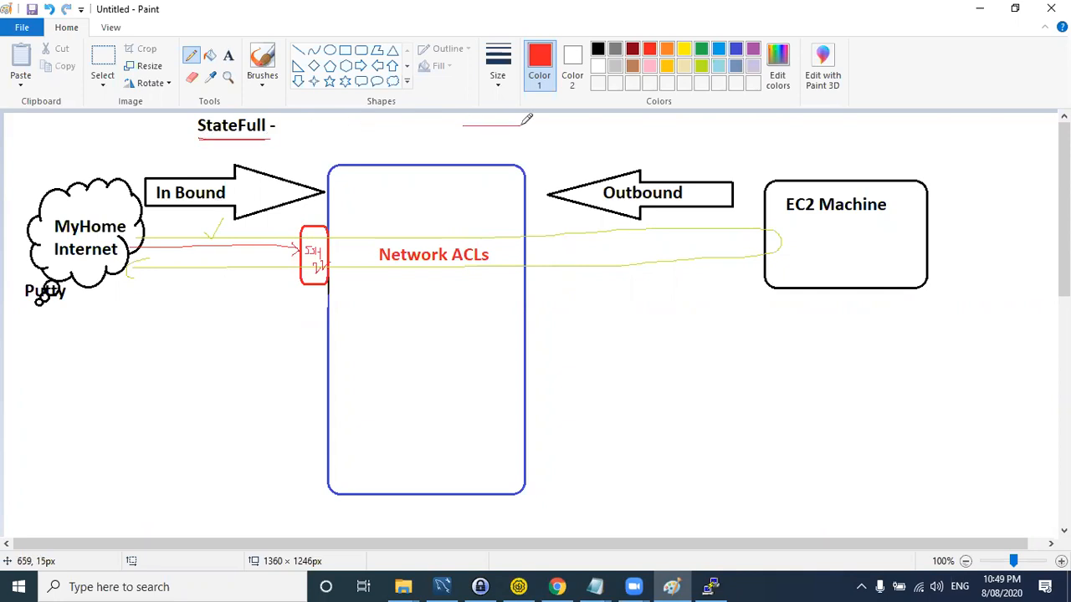
pyautogui.moveTo(129, 285); pyautogui.dragTo(288, 289)
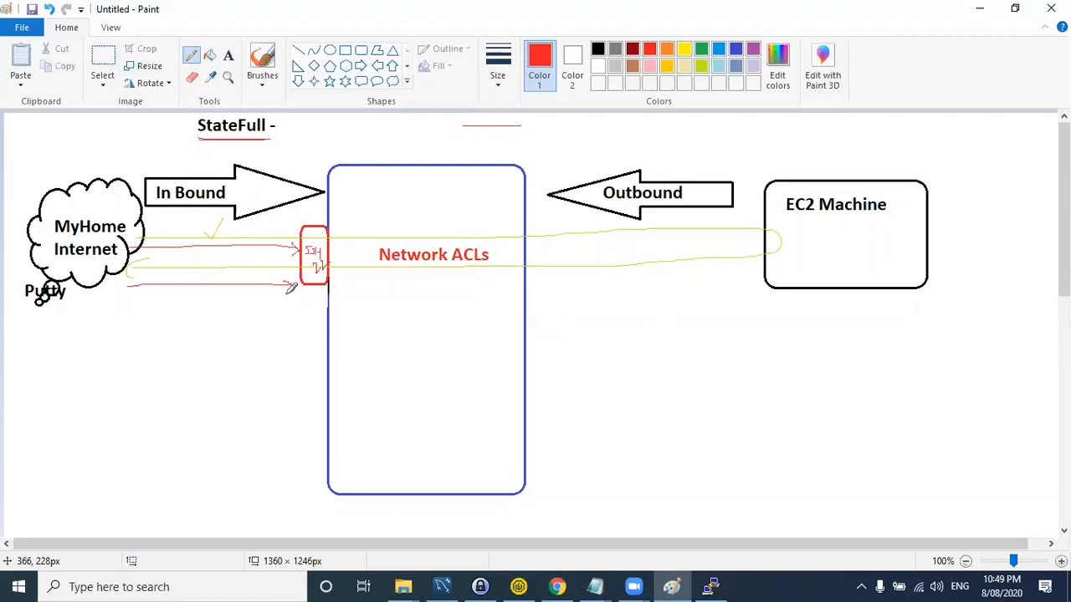
pyautogui.moveTo(529, 283)
pyautogui.mouseDown()
pyautogui.moveTo(555, 303)
pyautogui.moveTo(527, 322)
pyautogui.mouseUp()
pyautogui.moveTo(287, 276)
pyautogui.mouseDown()
pyautogui.moveTo(753, 267)
pyautogui.moveTo(318, 311)
pyautogui.moveTo(148, 304)
pyautogui.moveTo(140, 292)
pyautogui.moveTo(133, 306)
pyautogui.moveTo(143, 308)
pyautogui.mouseUp()
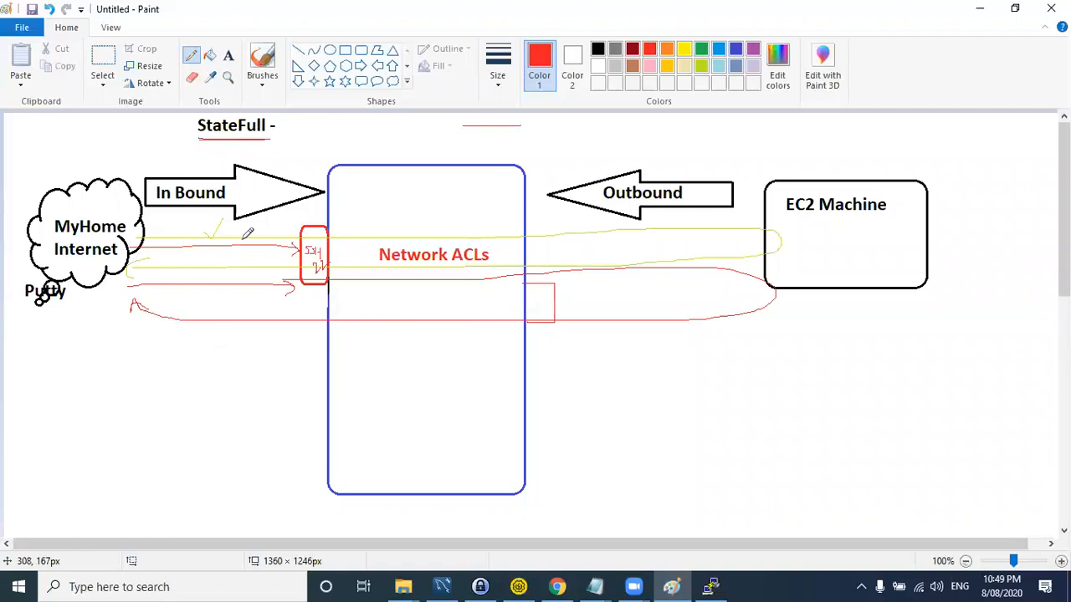
pyautogui.moveTo(154, 250); pyautogui.dragTo(295, 257)
pyautogui.moveTo(757, 257); pyautogui.dragTo(536, 256)
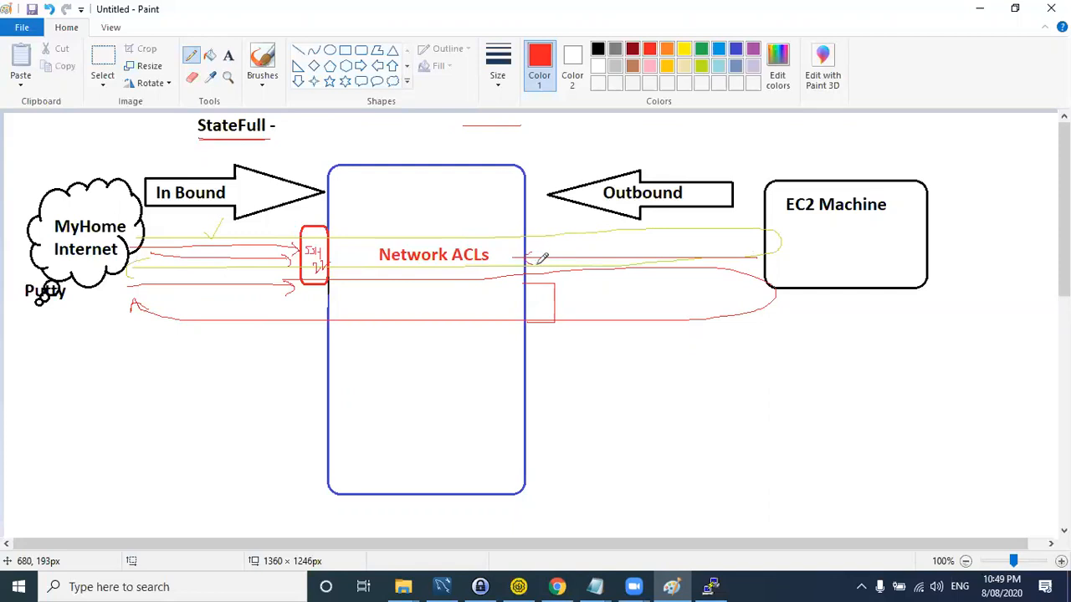
# - Draw a red rounded rectangle in the blank area below the diagram and label it "EC2 Machine" in red inside
pyautogui.scroll(-5, 539, 209)
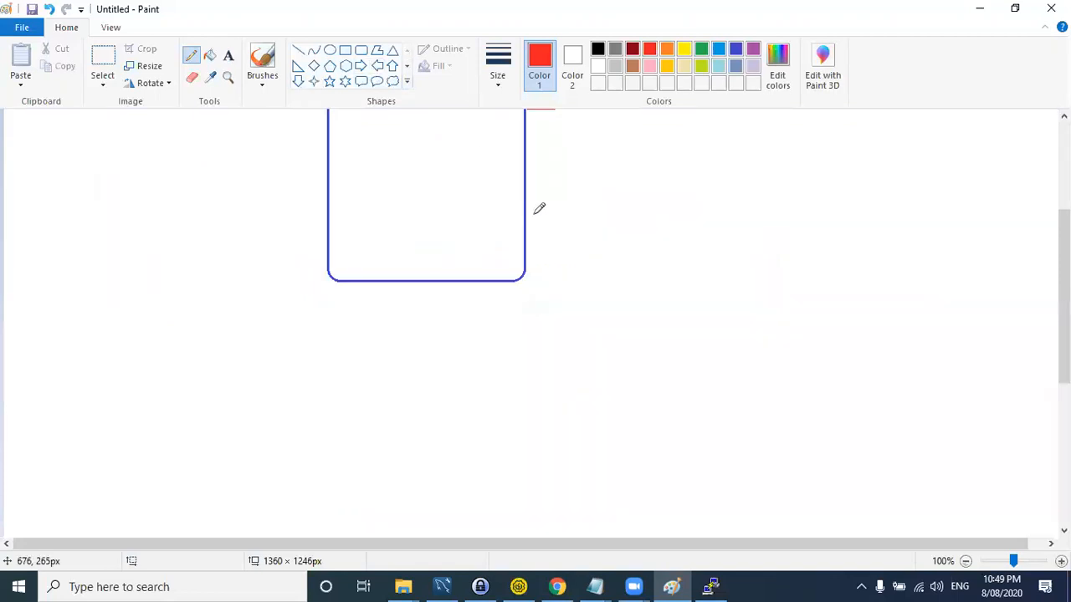
pyautogui.scroll(-10, 539, 209)
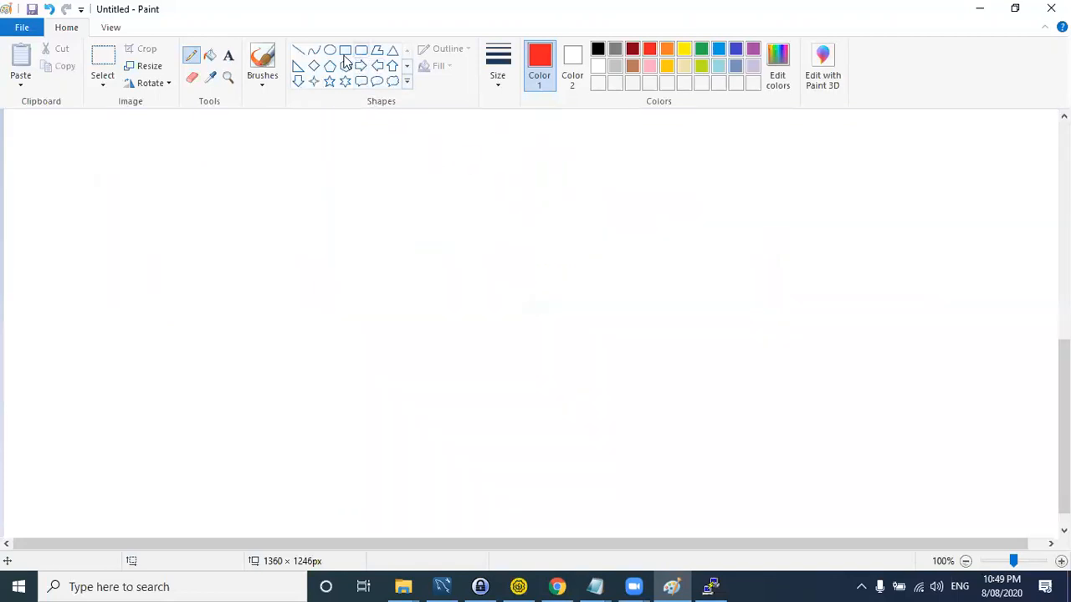
pyautogui.click(559, 217)
pyautogui.click(330, 50)
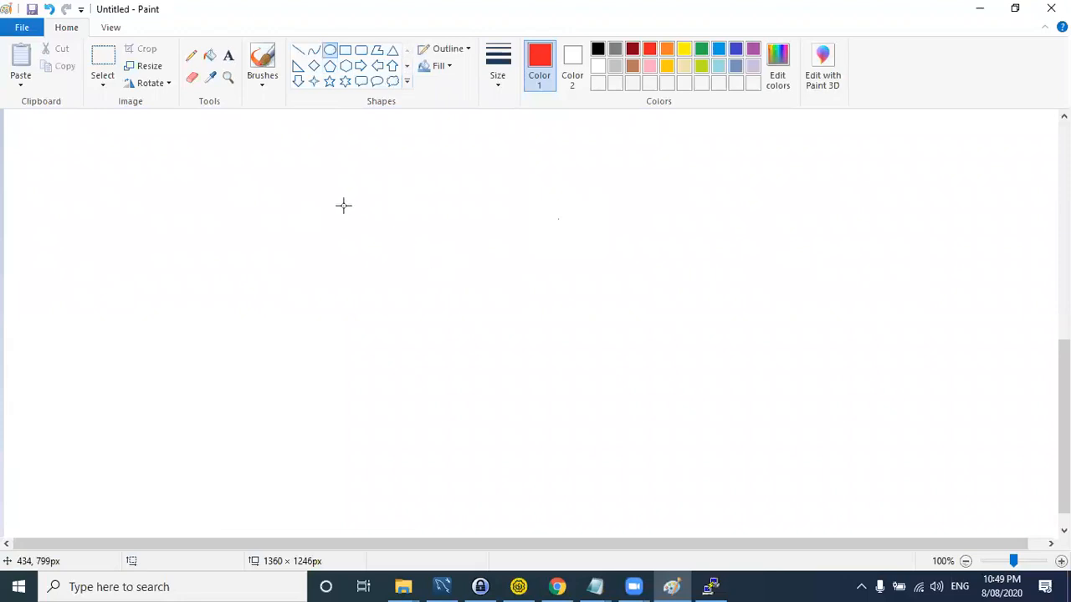
pyautogui.click(360, 50)
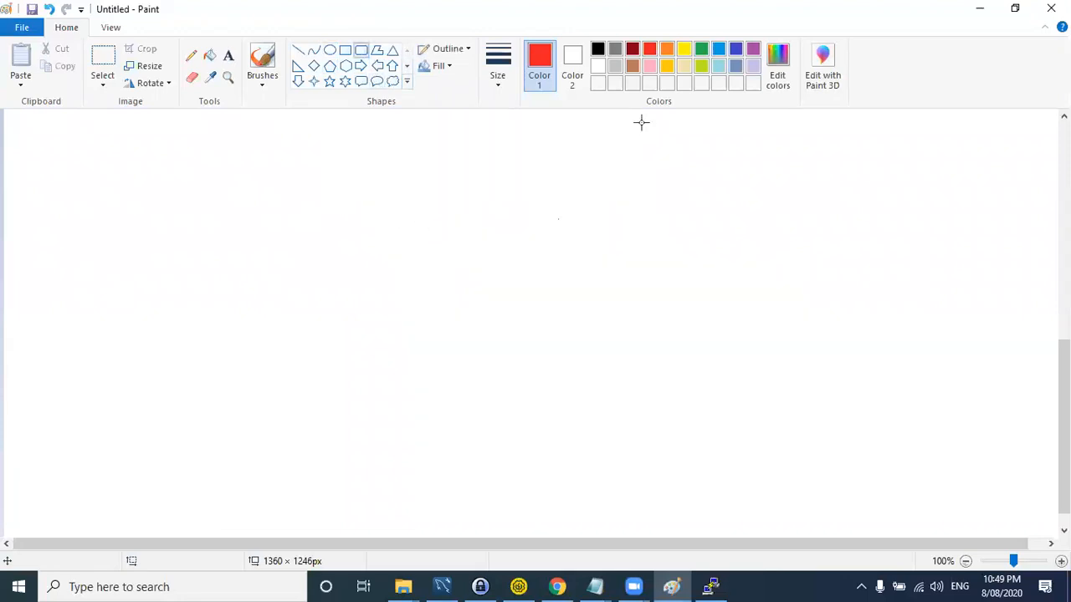
pyautogui.moveTo(393, 238)
pyautogui.mouseDown()
pyautogui.moveTo(461, 304)
pyautogui.moveTo(499, 301)
pyautogui.moveTo(578, 366)
pyautogui.mouseUp()
pyautogui.click(669, 350)
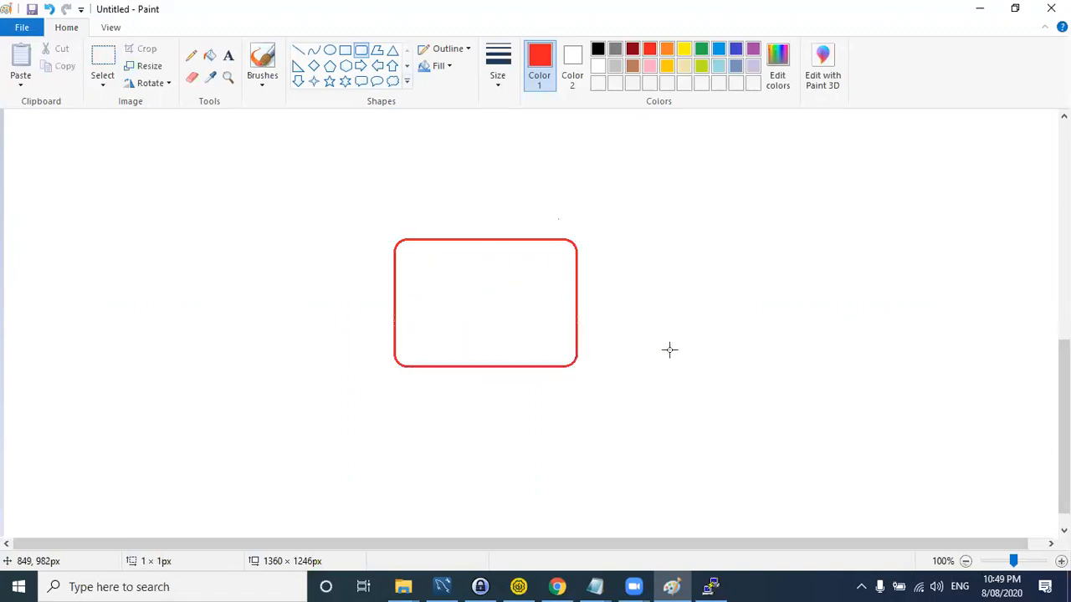
pyautogui.click(227, 57)
pyautogui.click(424, 247)
pyautogui.write('EC2 Machine')
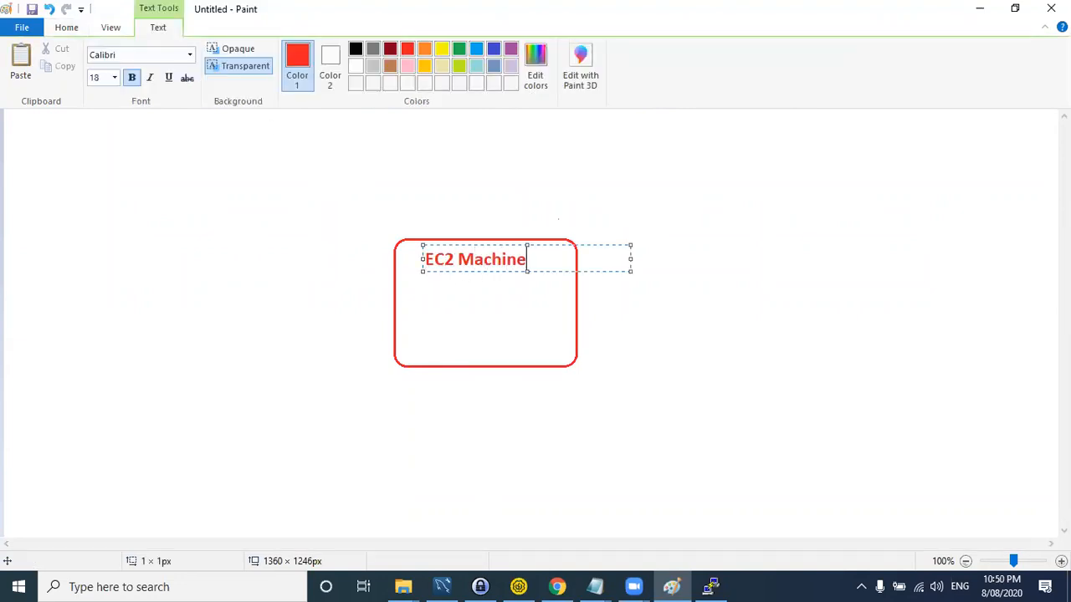
pyautogui.click(443, 297)
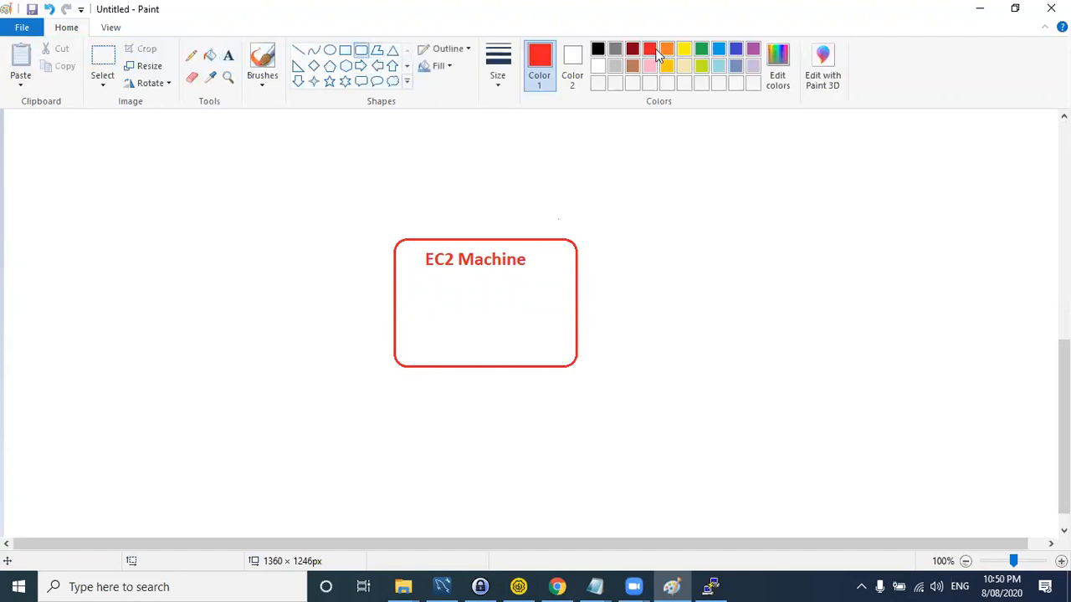
# - Draw a green rounded rectangle of about 343 × 243 px around the EC2 Machine box and label it "Security Group"
pyautogui.click(701, 49)
pyautogui.moveTo(368, 212); pyautogui.dragTo(633, 400)
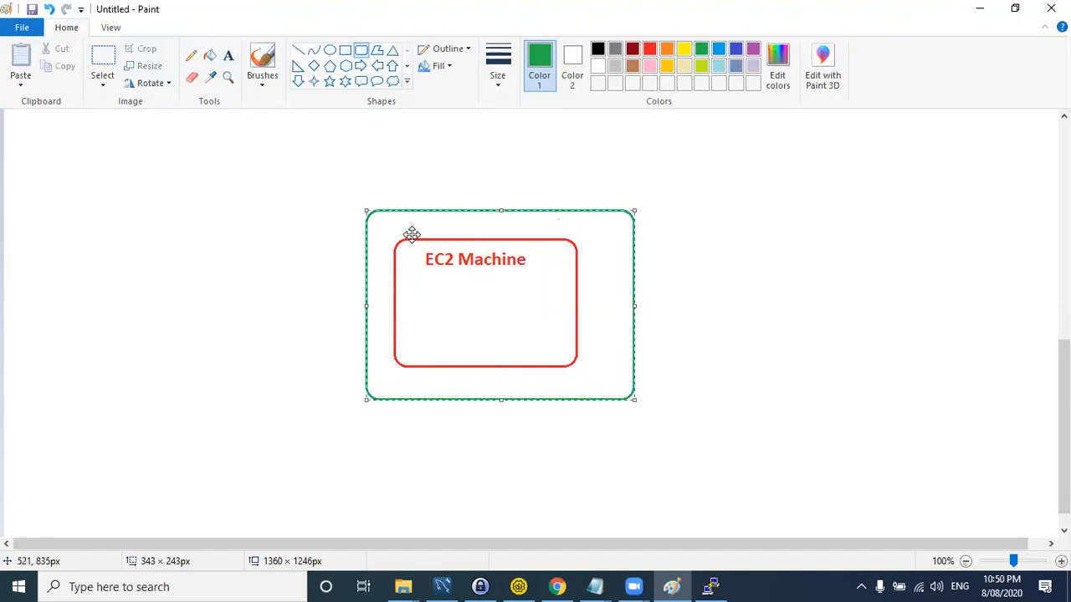
pyautogui.click(228, 55)
pyautogui.click(394, 206)
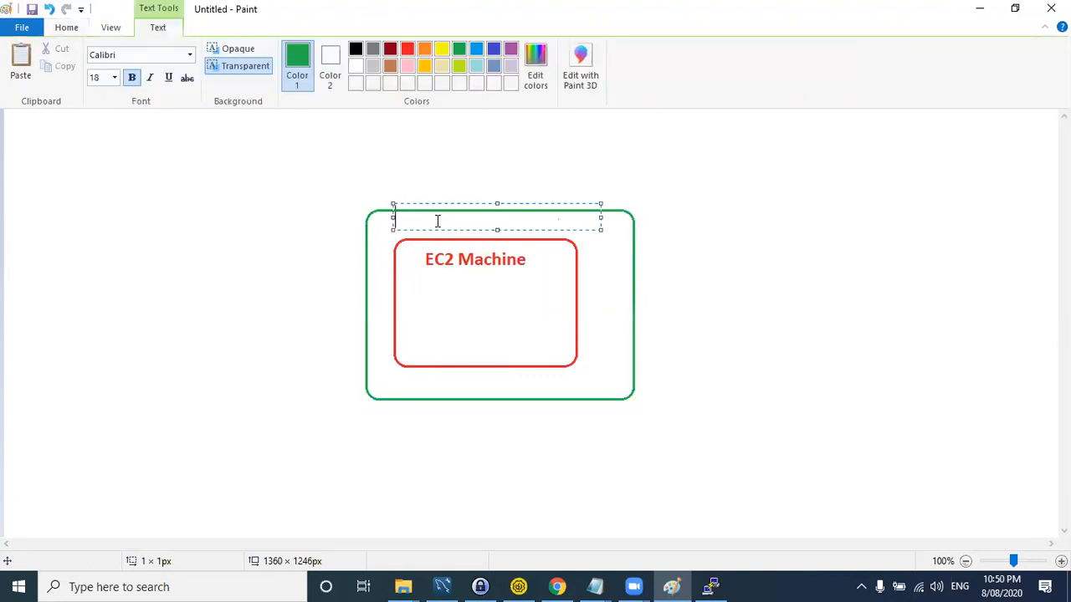
pyautogui.write('Security Group')
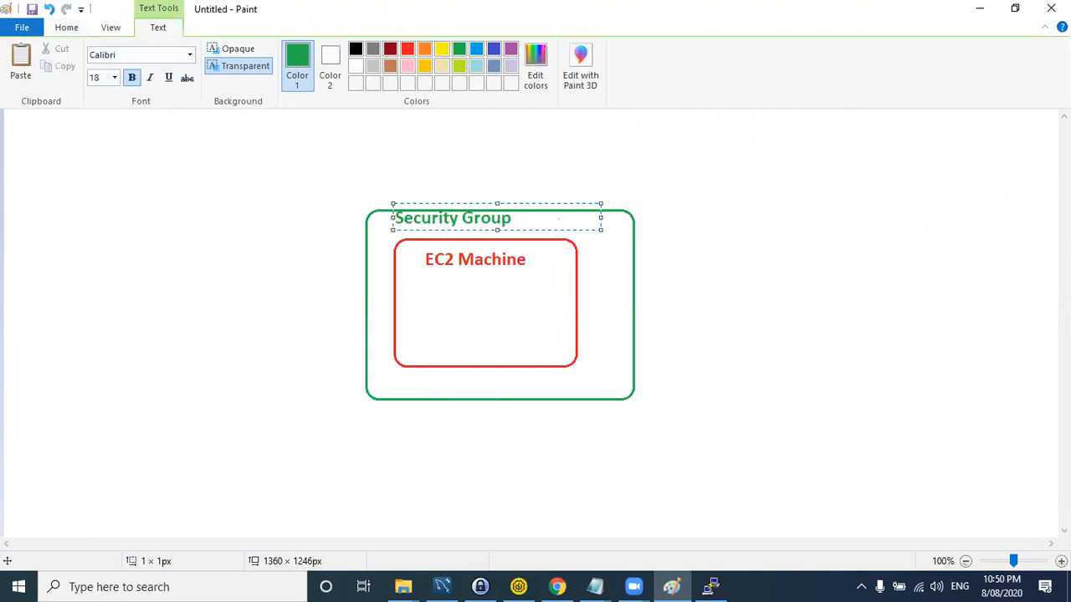
pyautogui.click(306, 222)
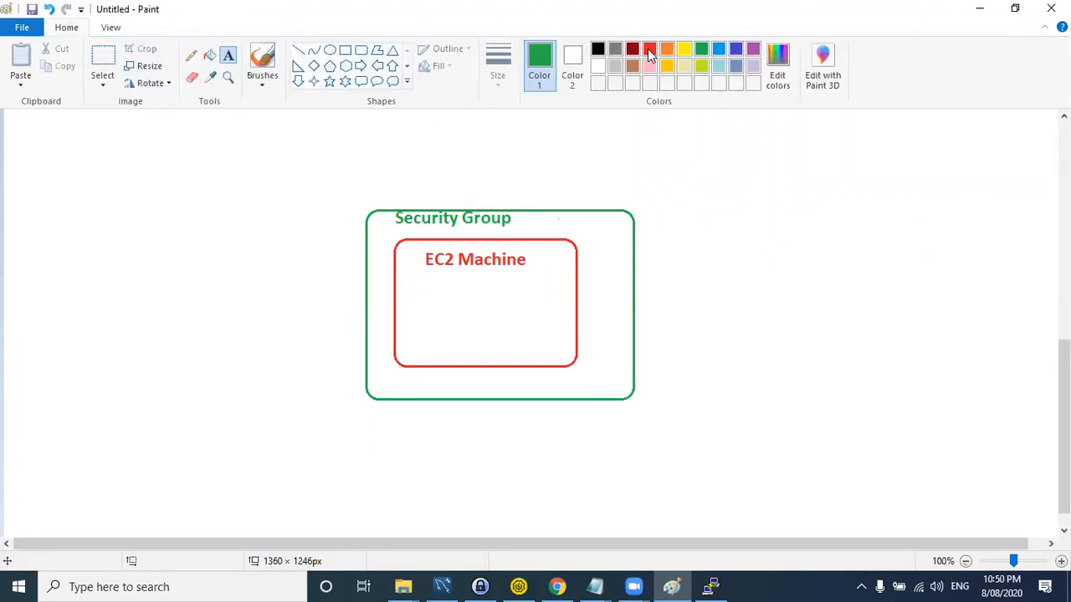
# - Draw a blue rounded rectangle of about 475 × 338 px around the Security Group box and label it "Subnet"
pyautogui.click(735, 50)
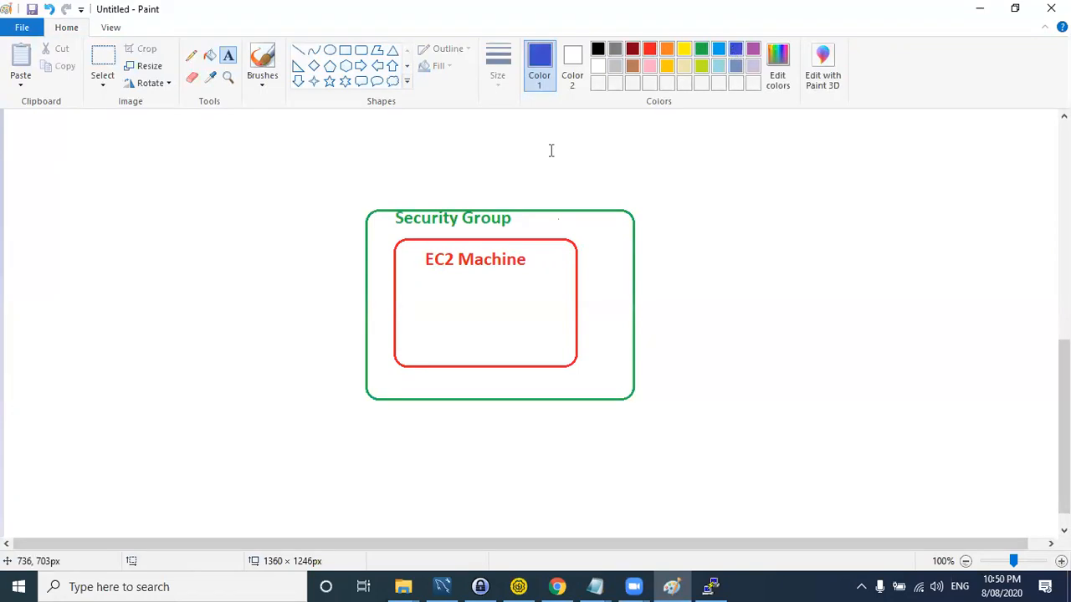
pyautogui.click(332, 183)
pyautogui.click(669, 117)
pyautogui.click(361, 49)
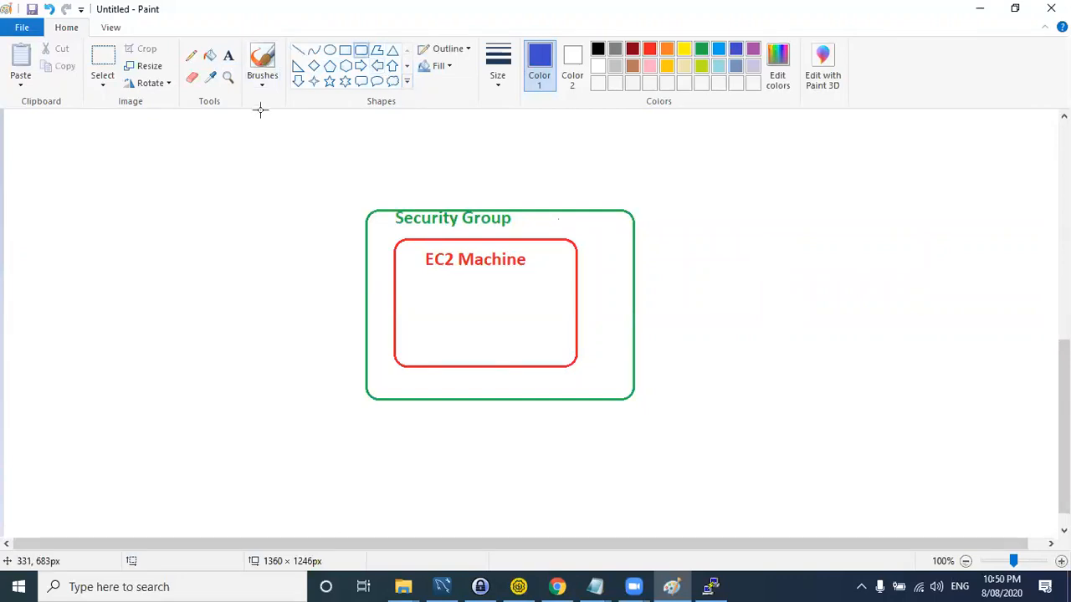
pyautogui.moveTo(323, 173); pyautogui.dragTo(694, 436)
pyautogui.click(227, 55)
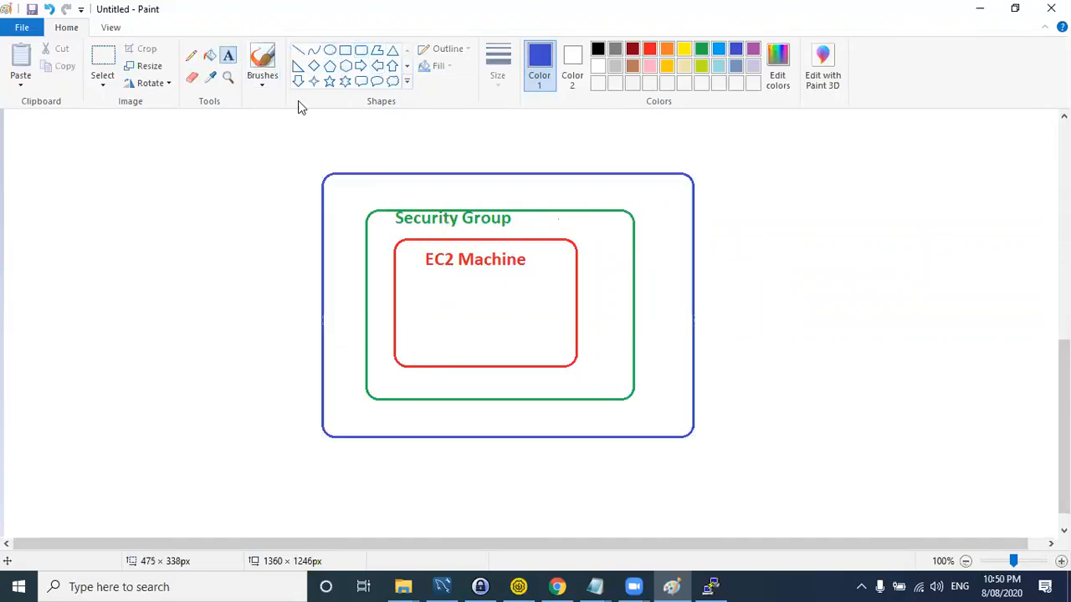
pyautogui.click(365, 178)
pyautogui.write('Subnet')
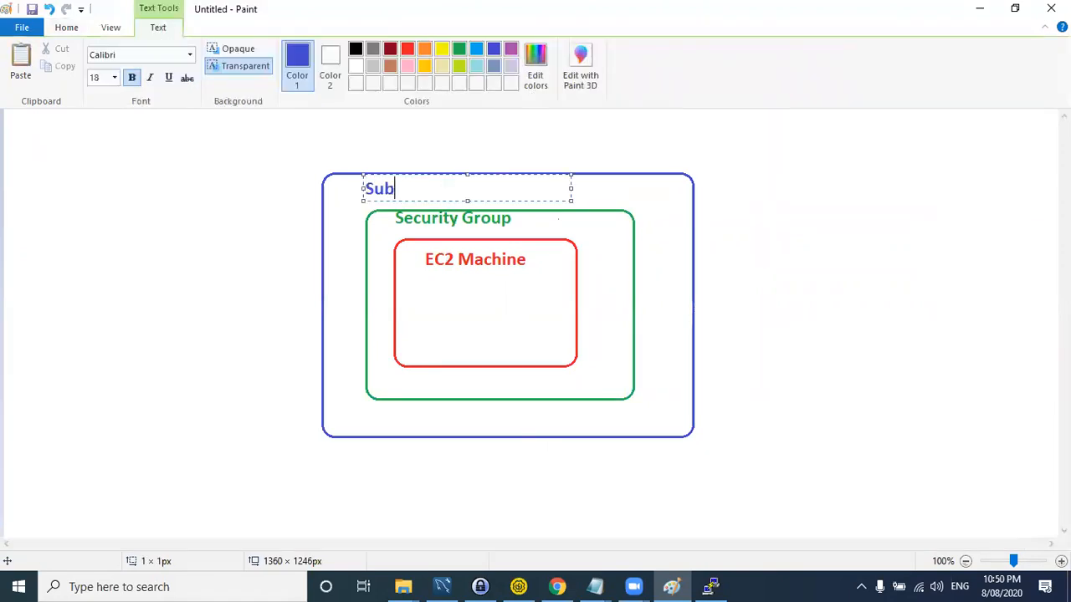
pyautogui.click(276, 191)
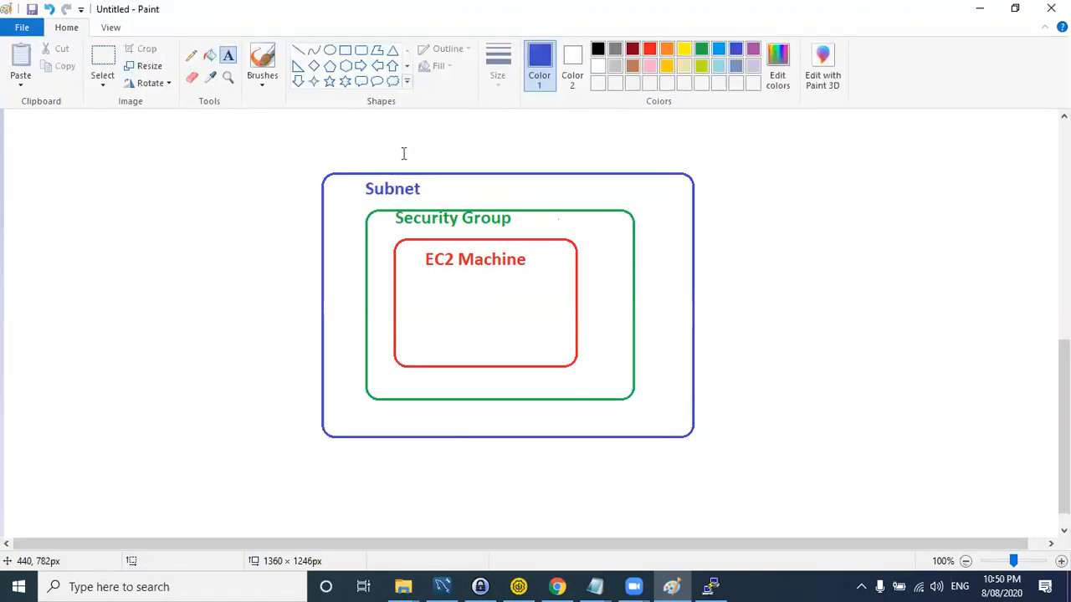
# - Draw a gold rounded rectangle of about 623 × 442 px around the Subnet box and label it "NACLs"
pyautogui.click(666, 66)
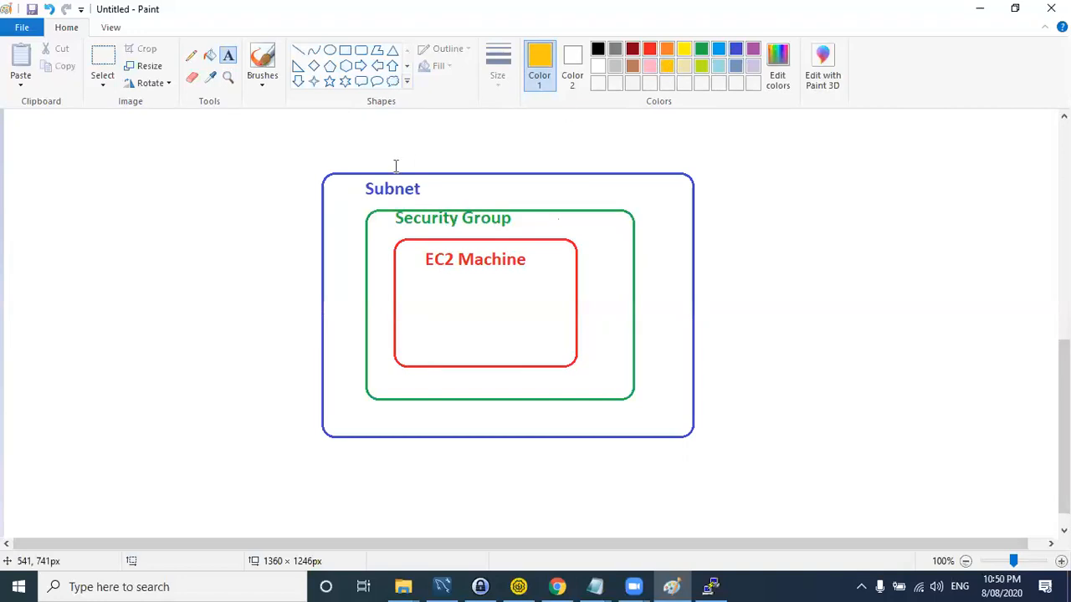
pyautogui.click(282, 145)
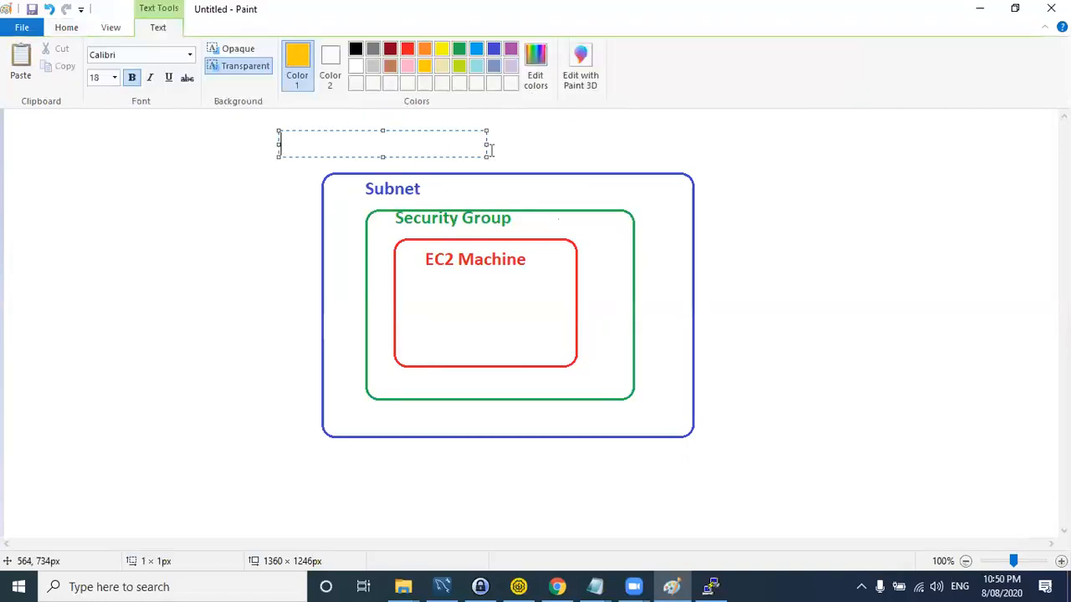
pyautogui.click(304, 129)
pyautogui.click(360, 50)
pyautogui.moveTo(285, 143); pyautogui.dragTo(772, 487)
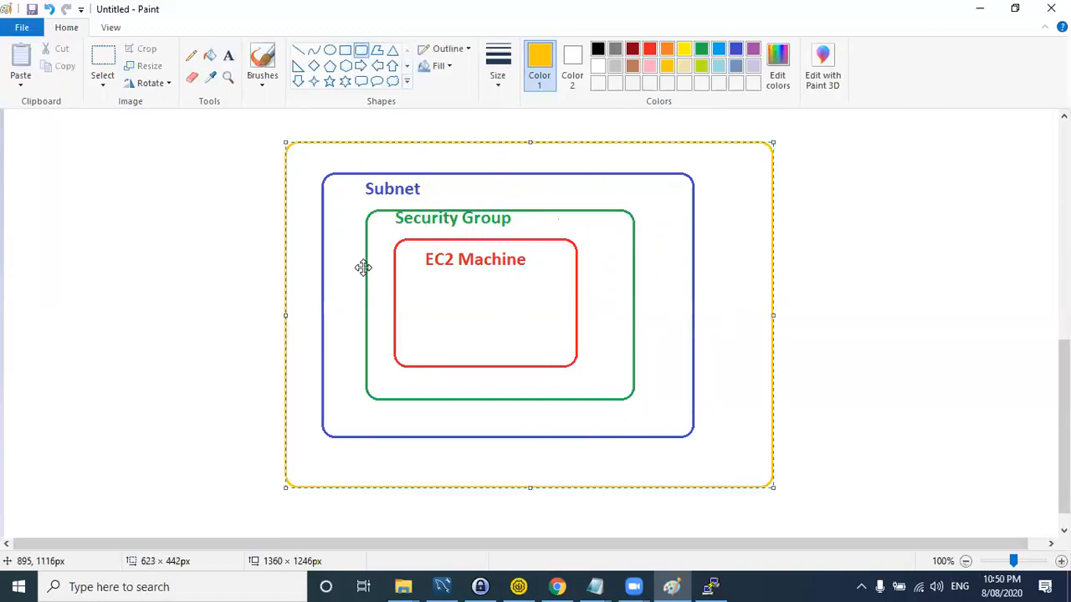
pyautogui.click(228, 73)
pyautogui.click(228, 56)
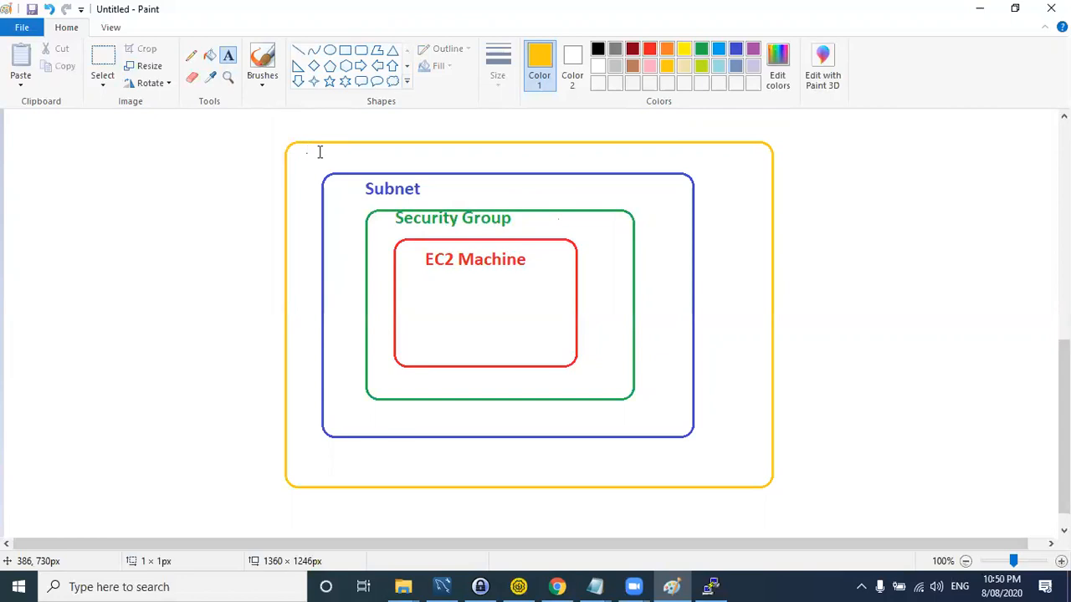
pyautogui.click(306, 141)
pyautogui.write('NACLs')
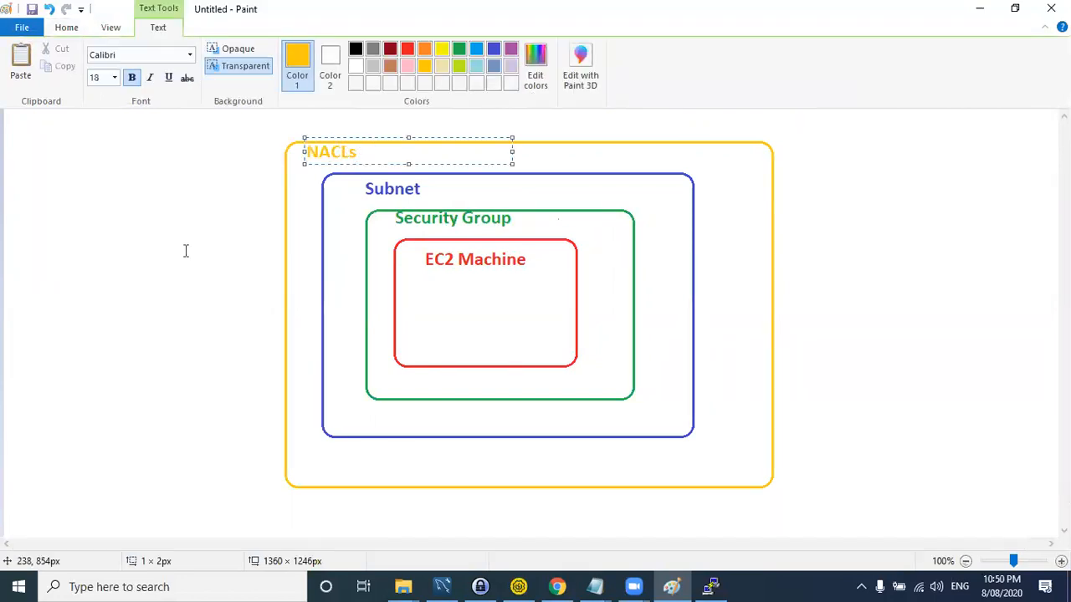
pyautogui.click(186, 251)
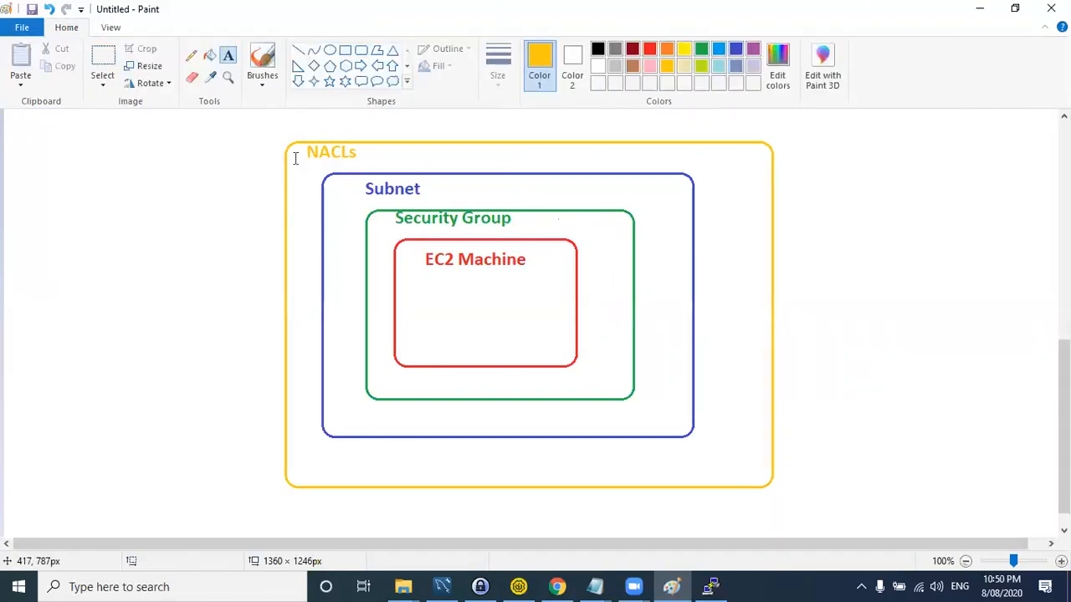
# - Mark the NACLs, Subnet, Security Group and EC2 Machine labels with short gold pencil strokes beside each
pyautogui.click(192, 57)
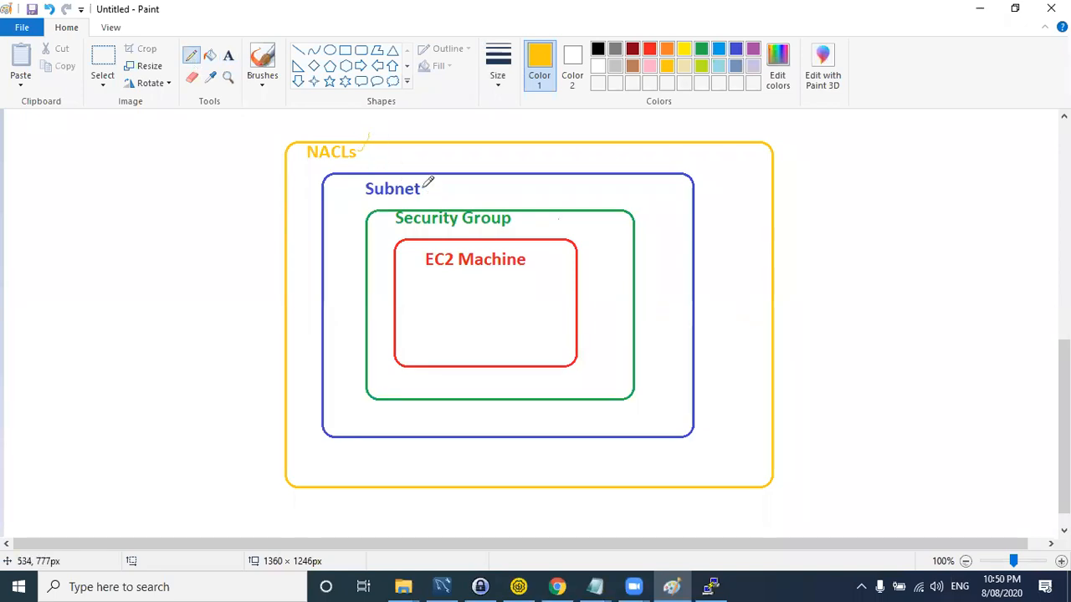
pyautogui.moveTo(421, 189); pyautogui.dragTo(450, 189)
pyautogui.moveTo(519, 218); pyautogui.dragTo(541, 218)
pyautogui.moveTo(542, 259); pyautogui.dragTo(547, 260)
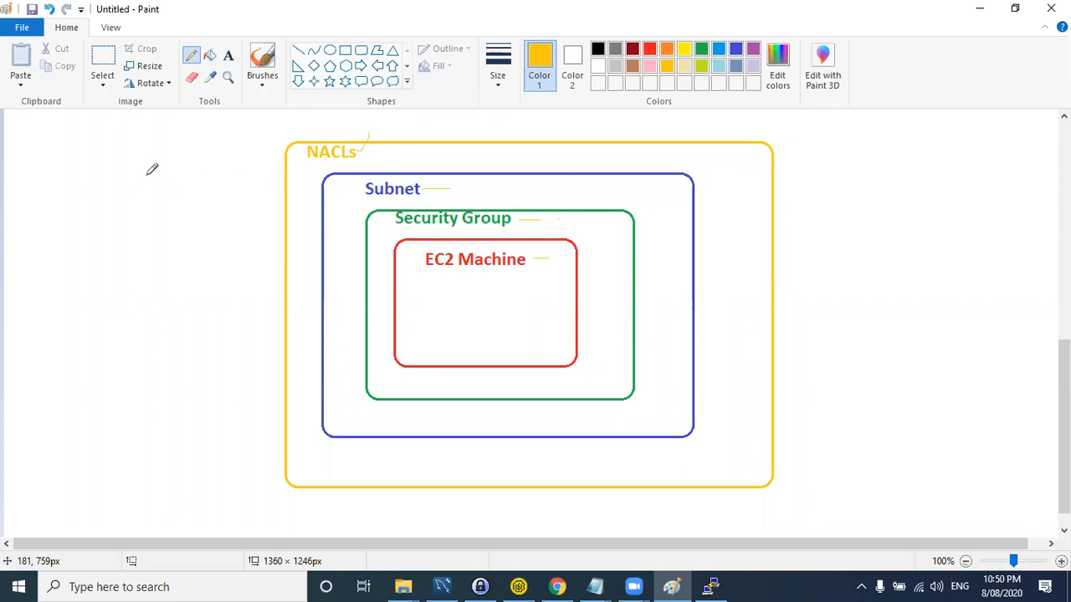
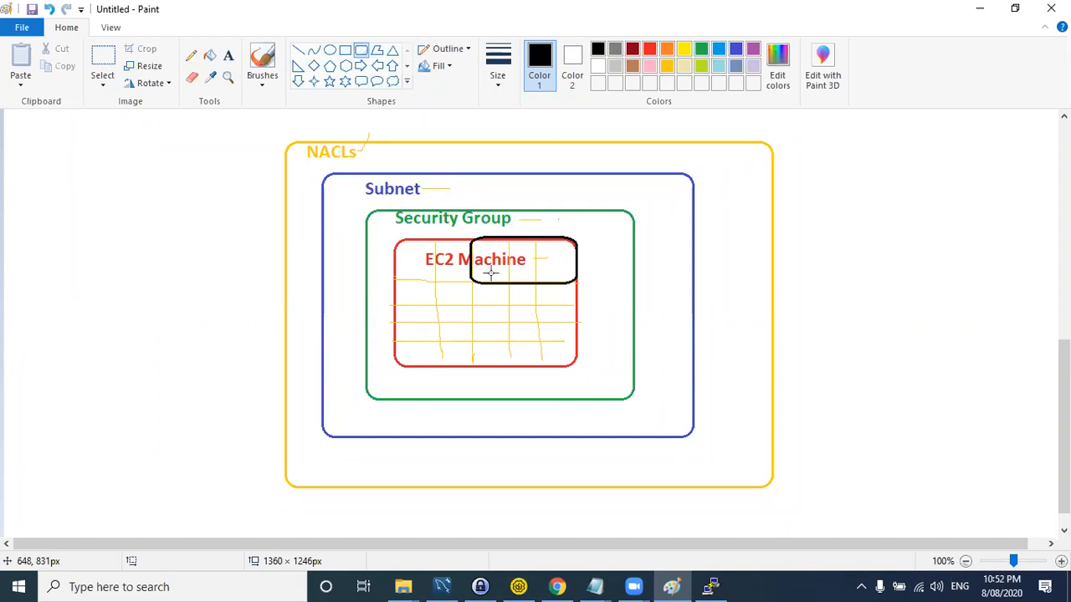
# - Outline two groups of grid cells in the lower EC2 Machine box with black rounded rectangles of about 59 × 74 and 51 × 81 px
pyautogui.moveTo(396, 305)
pyautogui.mouseDown()
pyautogui.moveTo(420, 306)
pyautogui.moveTo(443, 365)
pyautogui.mouseUp()
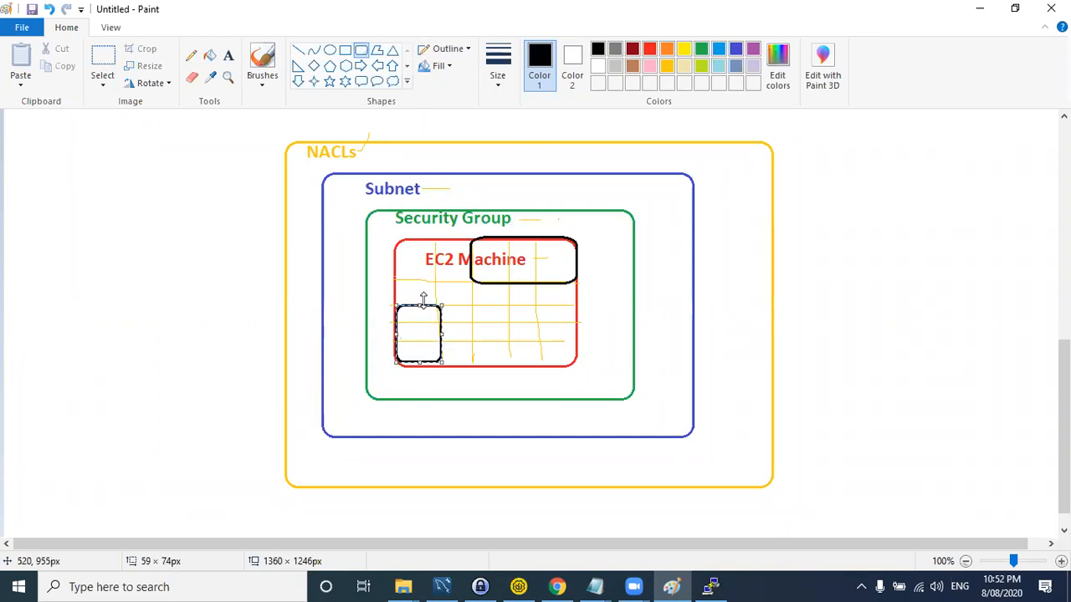
pyautogui.moveTo(472, 305); pyautogui.dragTo(513, 372)
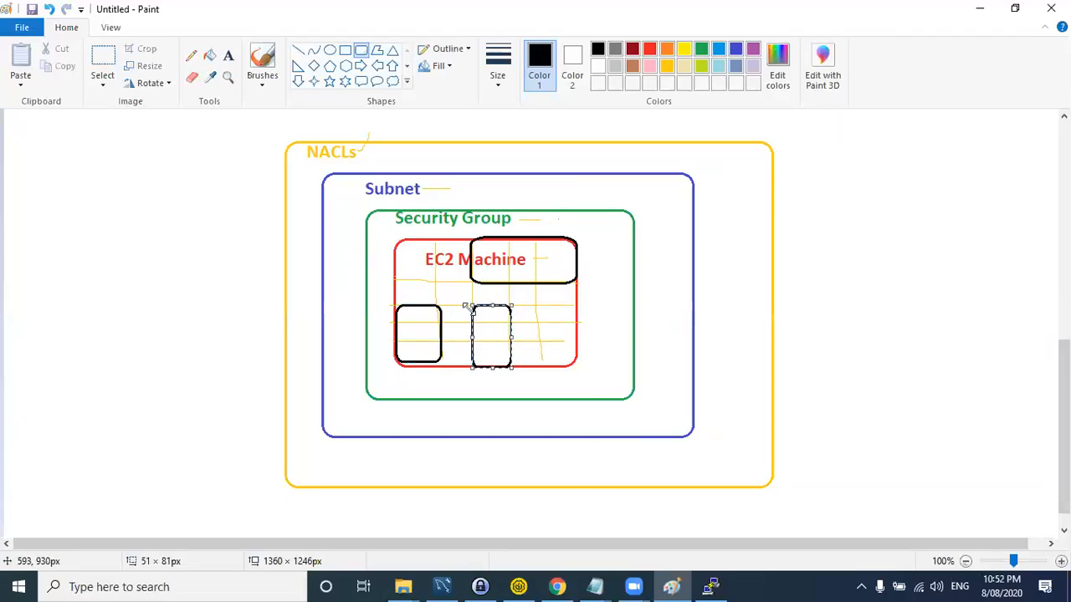
# - Circle the NACLs and Subnet labels in black pencil and sketch a small box linked to the Subnet box below it
pyautogui.click(422, 260)
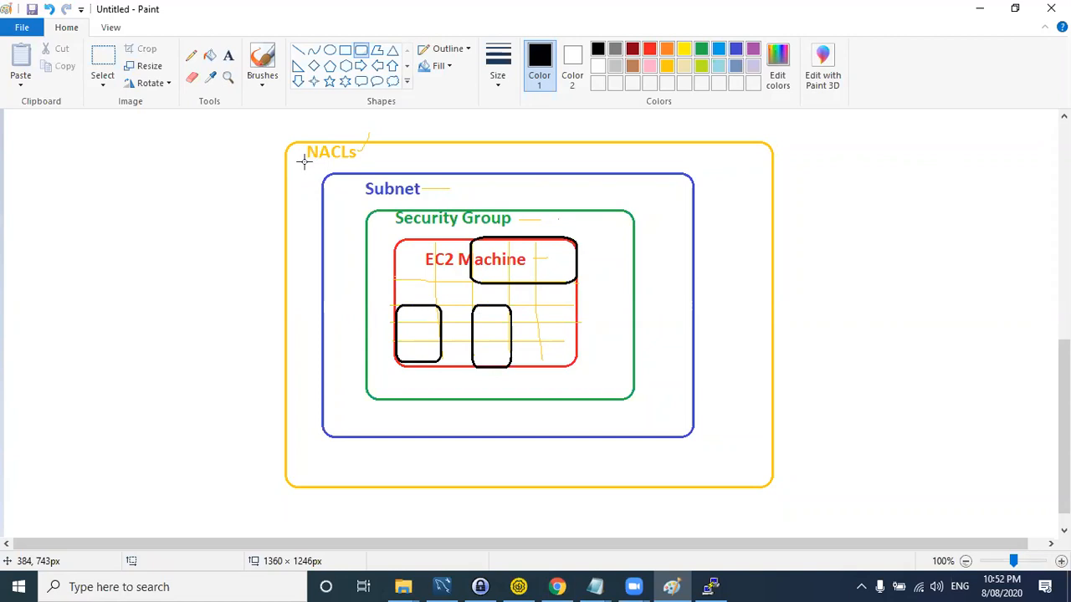
pyautogui.click(191, 55)
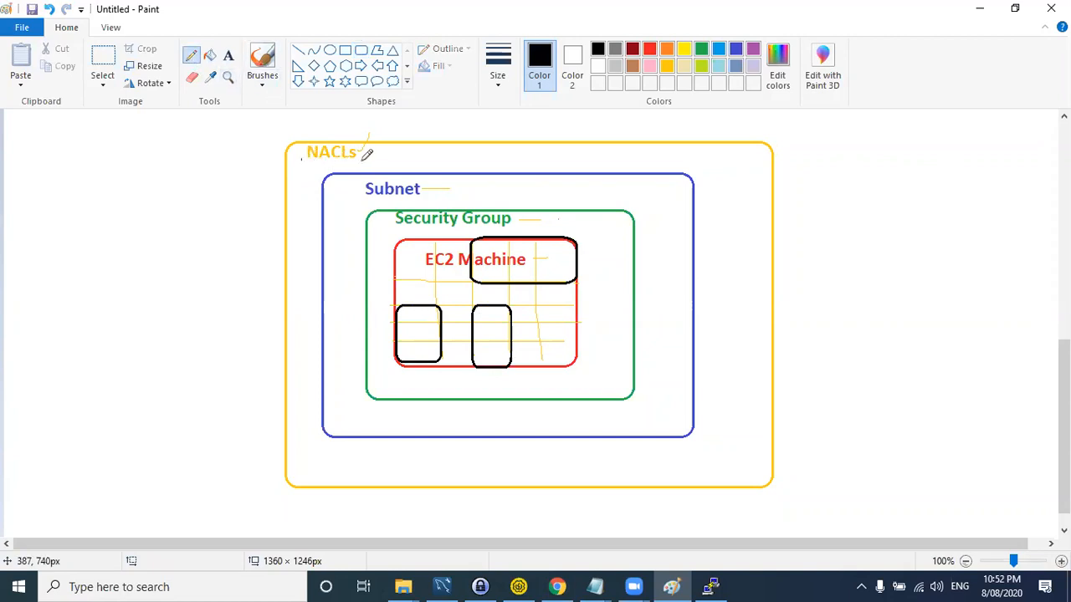
pyautogui.moveTo(422, 183)
pyautogui.mouseDown()
pyautogui.moveTo(393, 174)
pyautogui.moveTo(370, 206)
pyautogui.moveTo(422, 182)
pyautogui.mouseUp()
pyautogui.moveTo(343, 452)
pyautogui.mouseDown()
pyautogui.moveTo(449, 468)
pyautogui.moveTo(344, 452)
pyautogui.mouseUp()
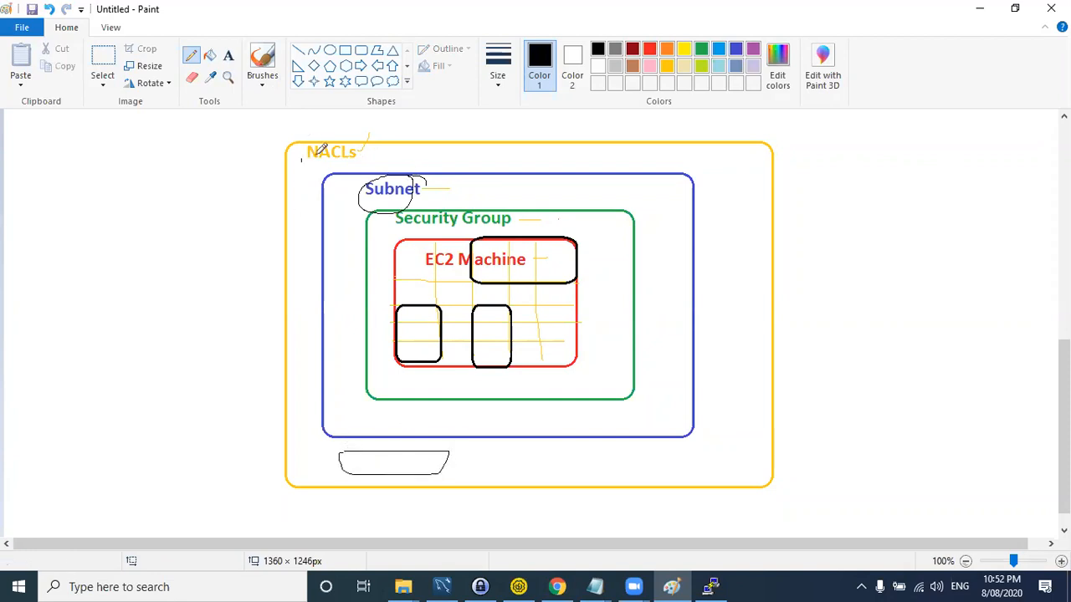
pyautogui.moveTo(310, 164); pyautogui.dragTo(323, 176)
pyautogui.moveTo(334, 437); pyautogui.dragTo(343, 445)
# - Cross out the Subnet box with two black diagonals, and tick and underline the NACLs label
pyautogui.moveTo(307, 155)
pyautogui.mouseDown()
pyautogui.moveTo(382, 125)
pyautogui.moveTo(293, 148)
pyautogui.moveTo(693, 431)
pyautogui.mouseUp()
pyautogui.moveTo(692, 172); pyautogui.dragTo(328, 434)
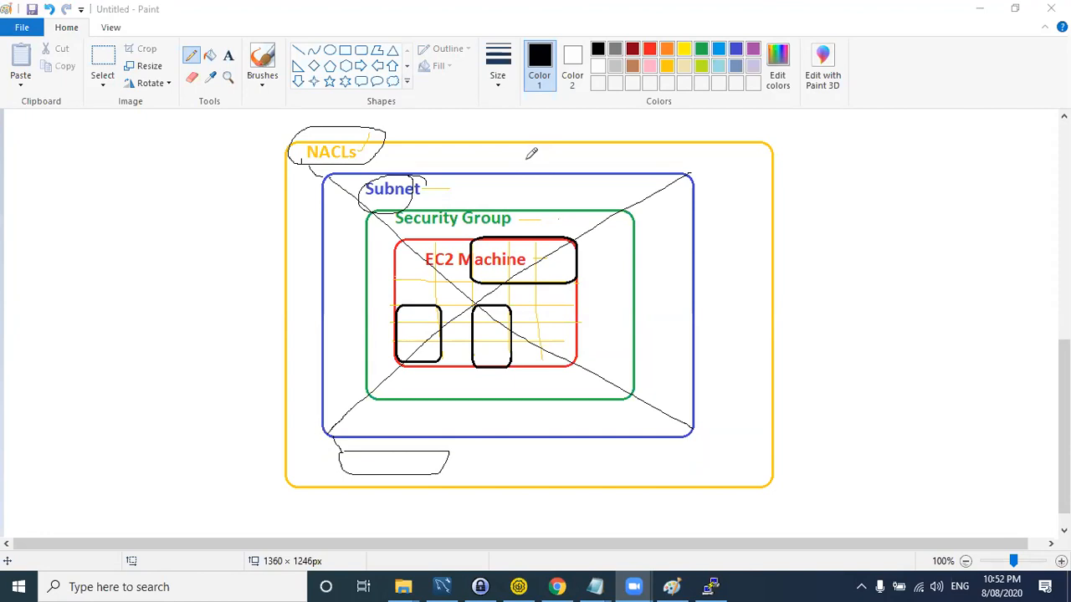
pyautogui.click(242, 203)
pyautogui.moveTo(403, 134); pyautogui.dragTo(411, 116)
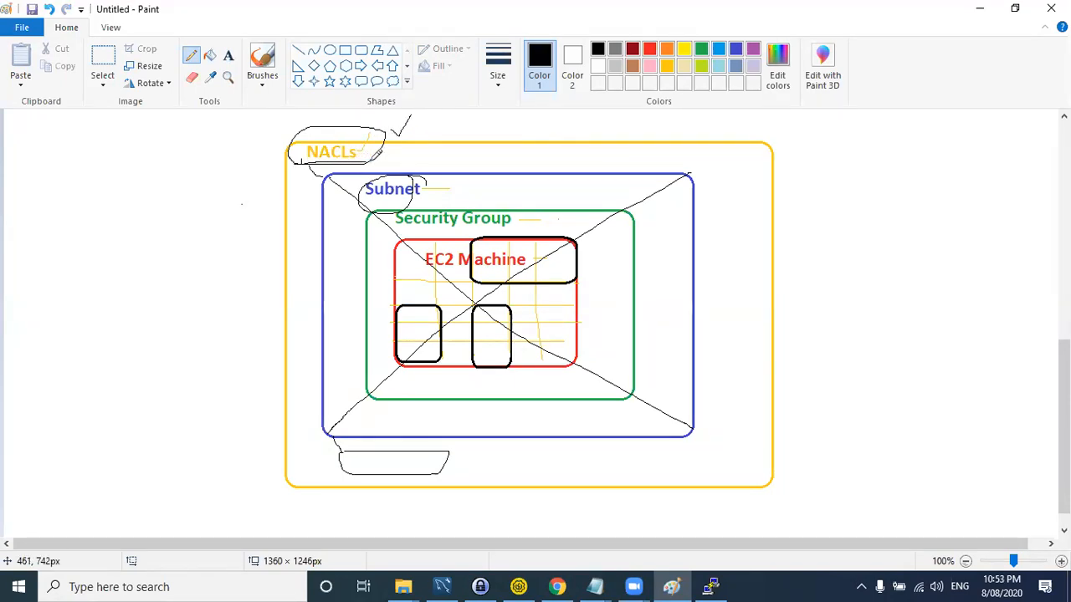
pyautogui.moveTo(300, 159); pyautogui.dragTo(368, 159)
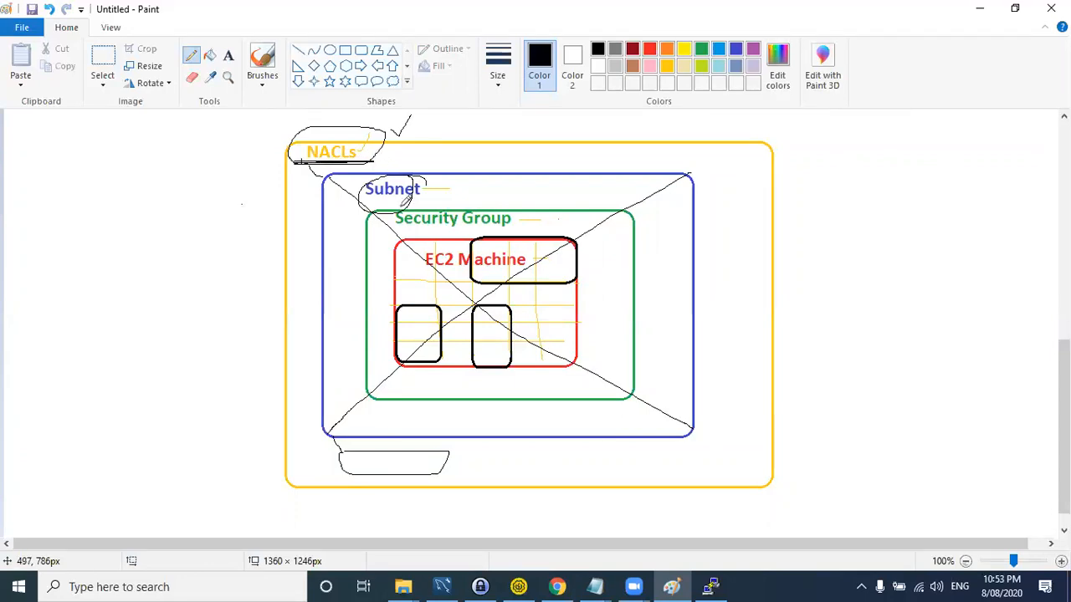
# - Write "SSH" above the Security Group box and draw a crossed-out incoming arrow labelled "SSH" pointing at the NACLs box
pyautogui.moveTo(483, 190); pyautogui.dragTo(518, 196)
pyautogui.moveTo(518, 191); pyautogui.dragTo(517, 204)
pyautogui.moveTo(152, 169)
pyautogui.mouseDown()
pyautogui.moveTo(278, 166)
pyautogui.moveTo(273, 180)
pyautogui.mouseUp()
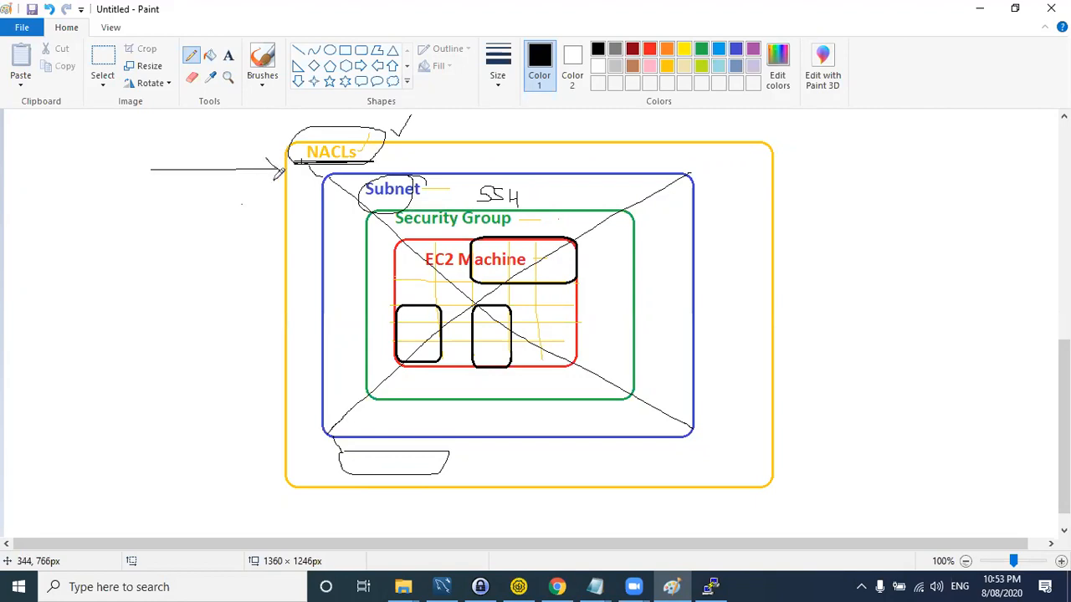
pyautogui.moveTo(182, 147)
pyautogui.mouseDown()
pyautogui.moveTo(177, 160)
pyautogui.moveTo(219, 151)
pyautogui.mouseUp()
pyautogui.moveTo(218, 142)
pyautogui.mouseDown()
pyautogui.moveTo(219, 163)
pyautogui.moveTo(244, 174)
pyautogui.mouseUp()
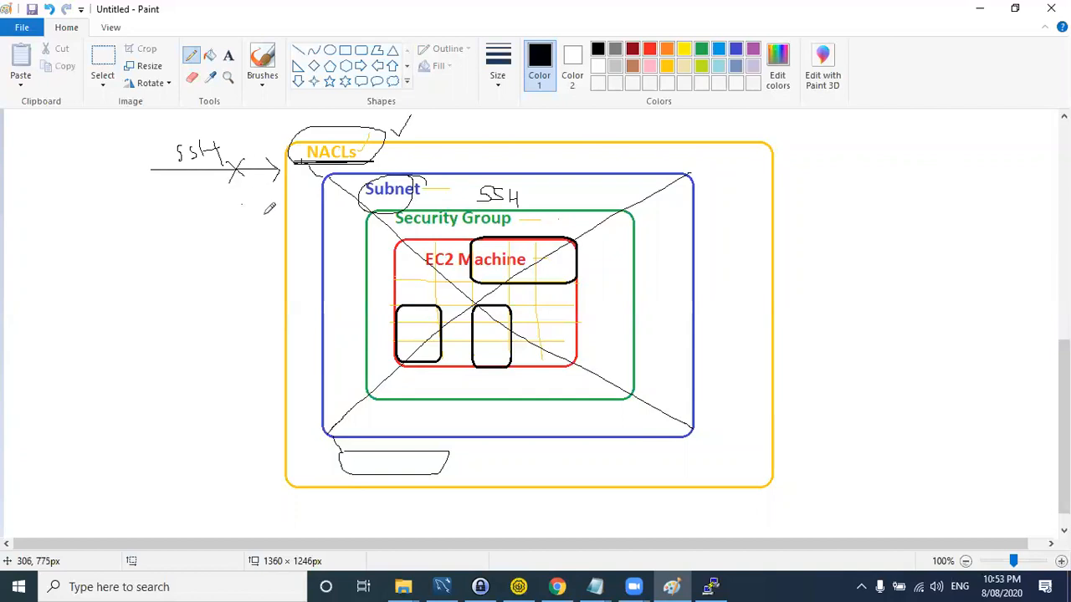
# - Switch to the Chrome browser and examine the inbound rules of security group aug01-sg, leaving the rule editor without changes
pyautogui.hotkey('alt', 'Tab')
pyautogui.hotkey('alt', 'Tab')
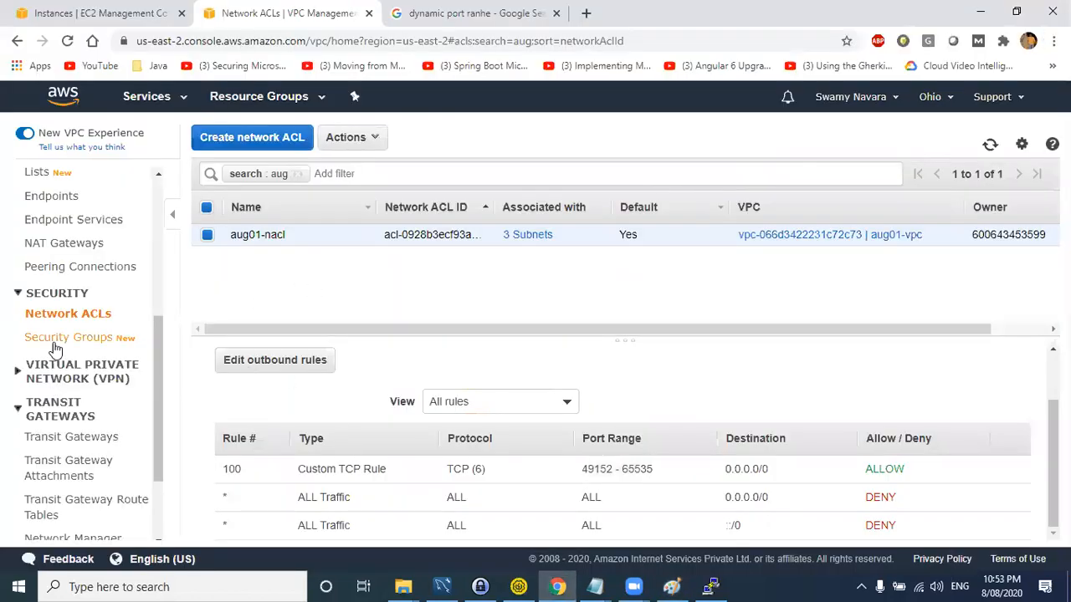
pyautogui.click(58, 338)
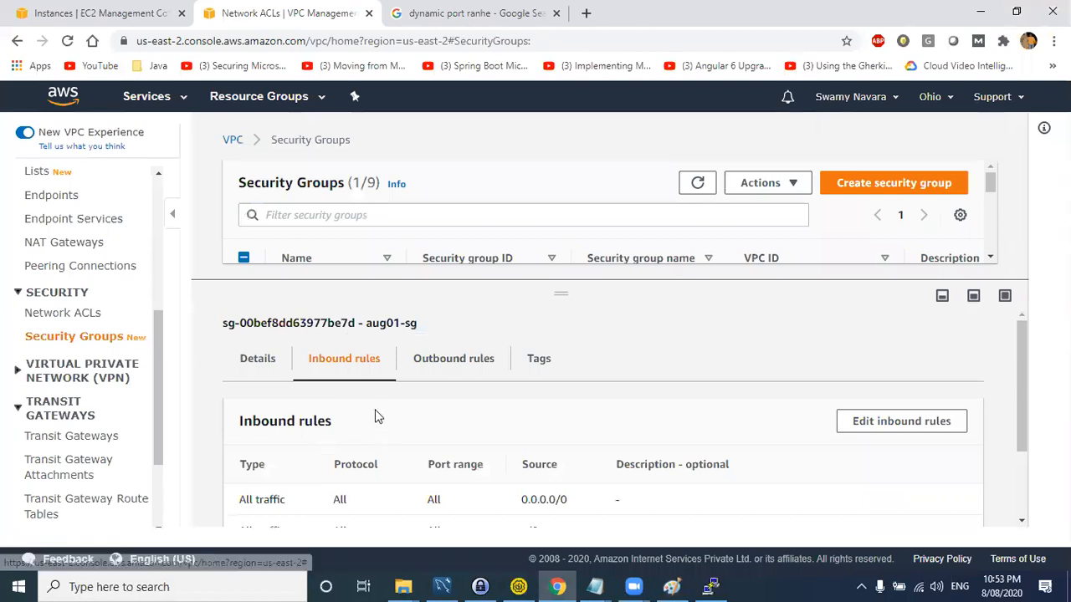
pyautogui.scroll(-1, 636, 473)
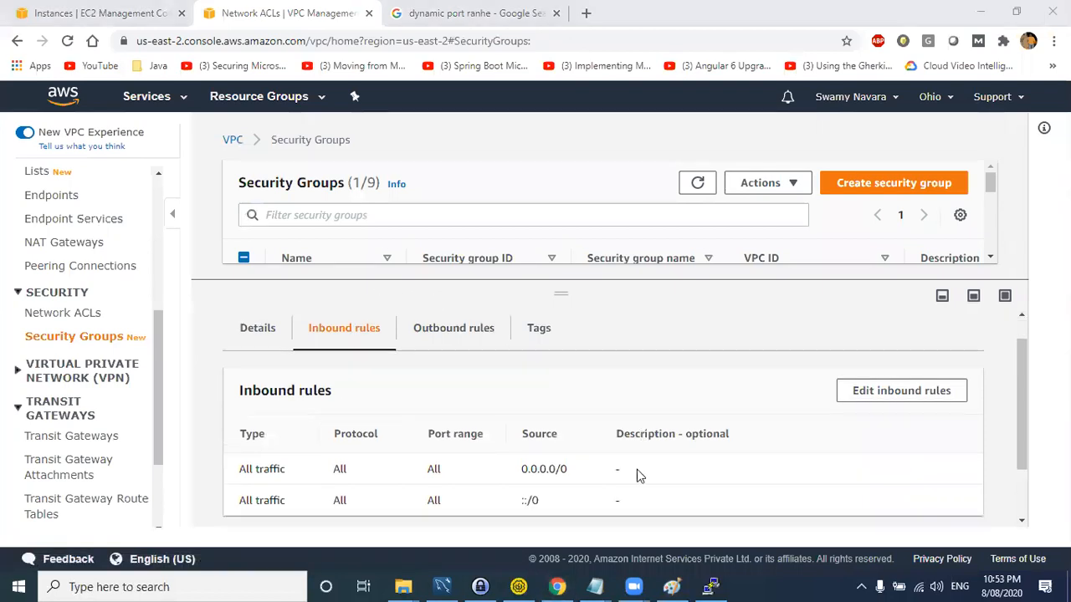
pyautogui.scroll(-2, 636, 475)
pyautogui.click(878, 328)
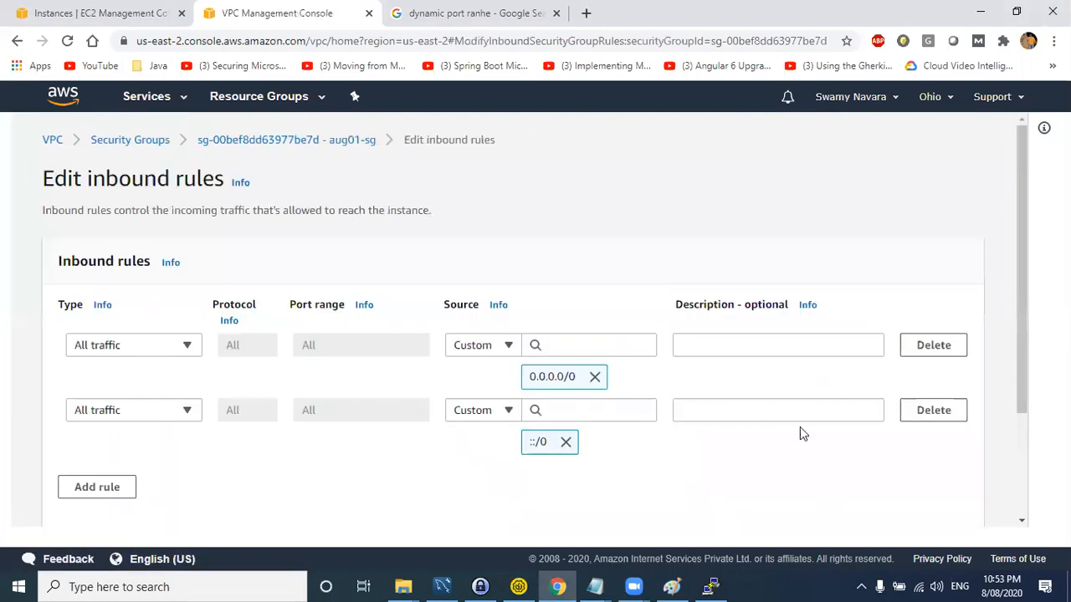
pyautogui.scroll(-3, 800, 433)
pyautogui.click(900, 502)
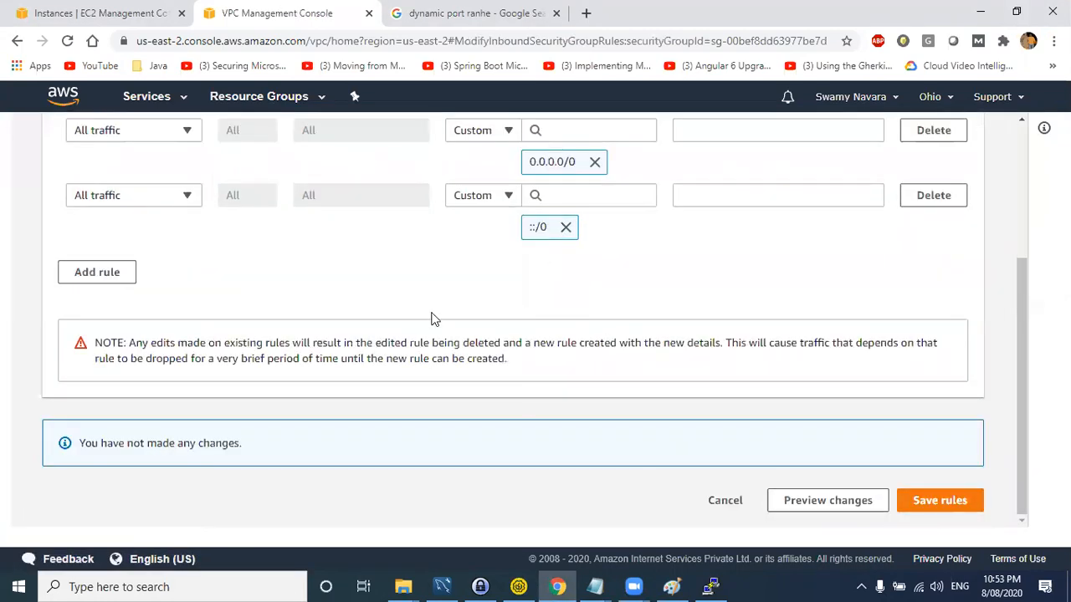
pyautogui.scroll(3, 422, 326)
pyautogui.scroll(-3, 368, 305)
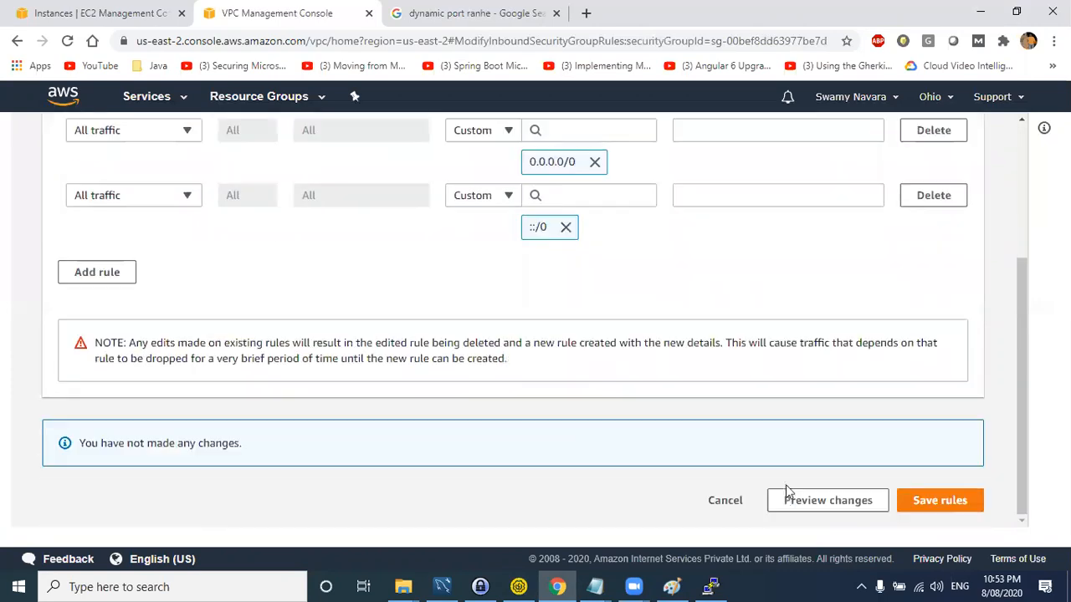
pyautogui.click(727, 502)
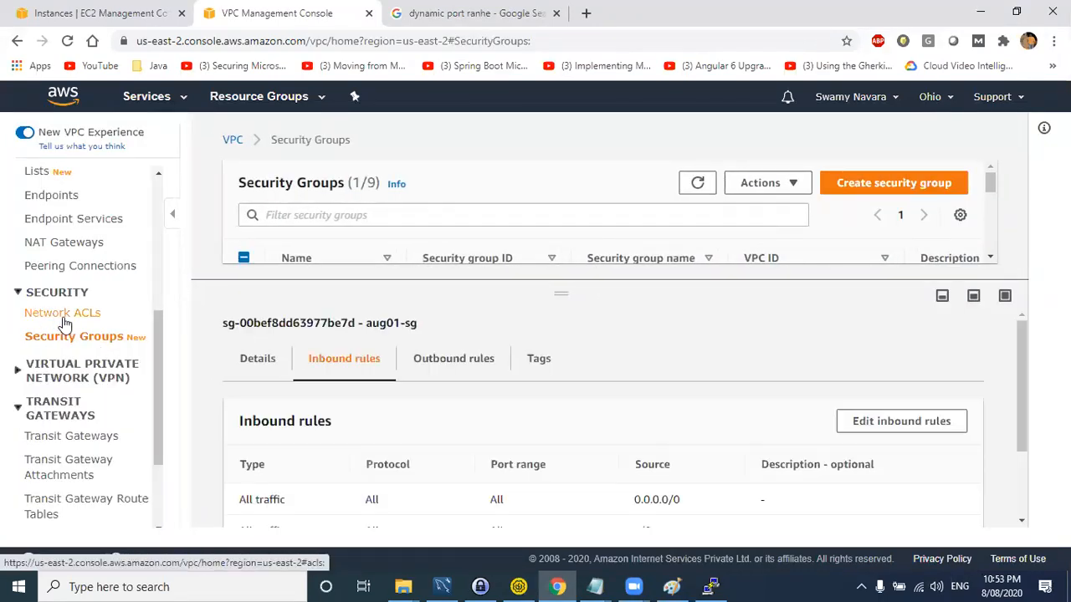
# - Set inbound rule 100 for SSH (22) of the aug01-nacl network ACL to DENY and save it
pyautogui.click(64, 322)
pyautogui.scroll(-2, 376, 343)
pyautogui.scroll(3, 335, 362)
pyautogui.click(354, 384)
pyautogui.scroll(-2, 397, 491)
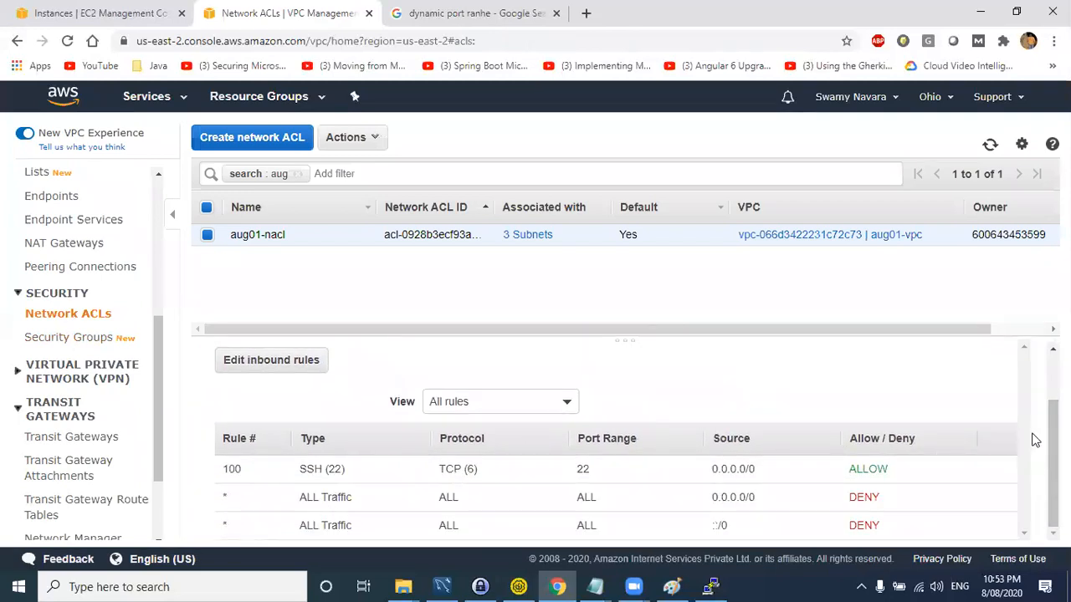
pyautogui.click(271, 363)
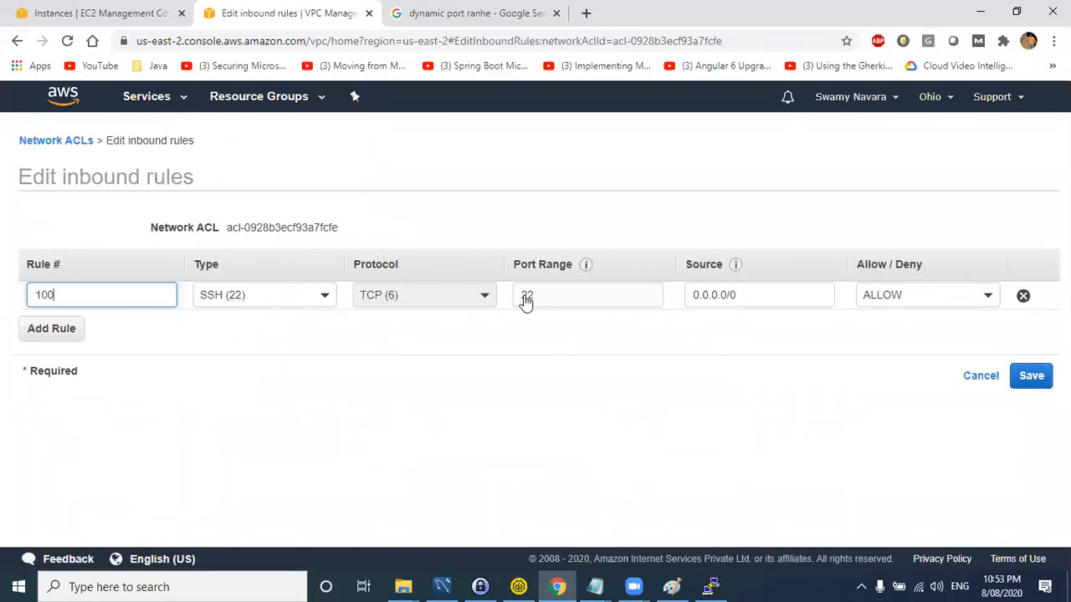
pyautogui.click(909, 303)
pyautogui.click(897, 345)
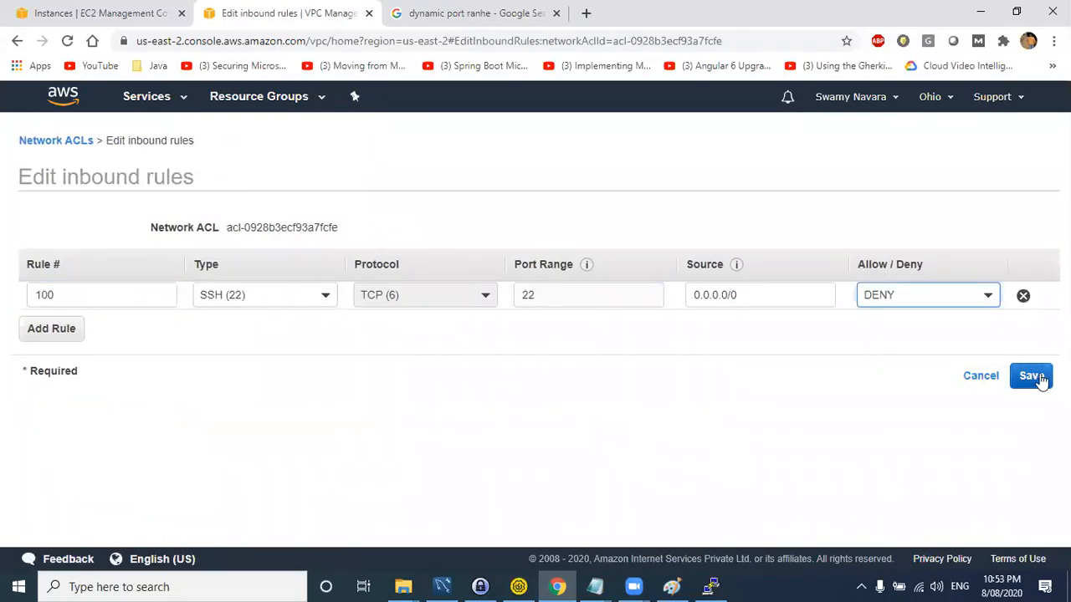
pyautogui.click(1032, 376)
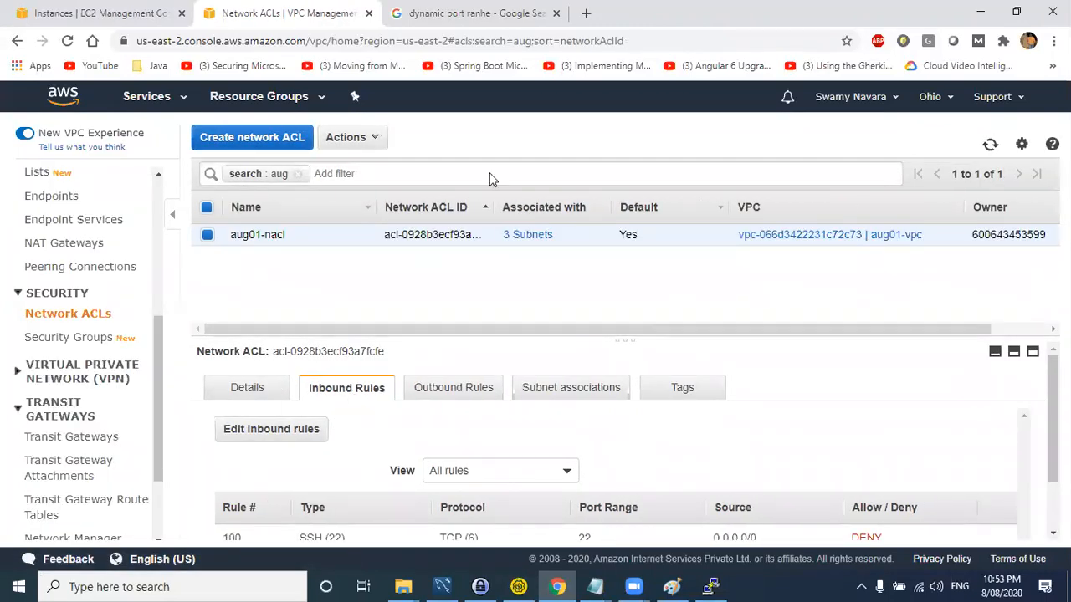
# - Switch to Paint and cross out the red inbound SSH 22 box at the Network ACLs border in the StateFull diagram
pyautogui.hotkey('alt', 'Tab')
pyautogui.scroll(10, 476, 246)
pyautogui.moveTo(270, 227); pyautogui.dragTo(343, 274)
pyautogui.moveTo(339, 215); pyautogui.dragTo(285, 300)
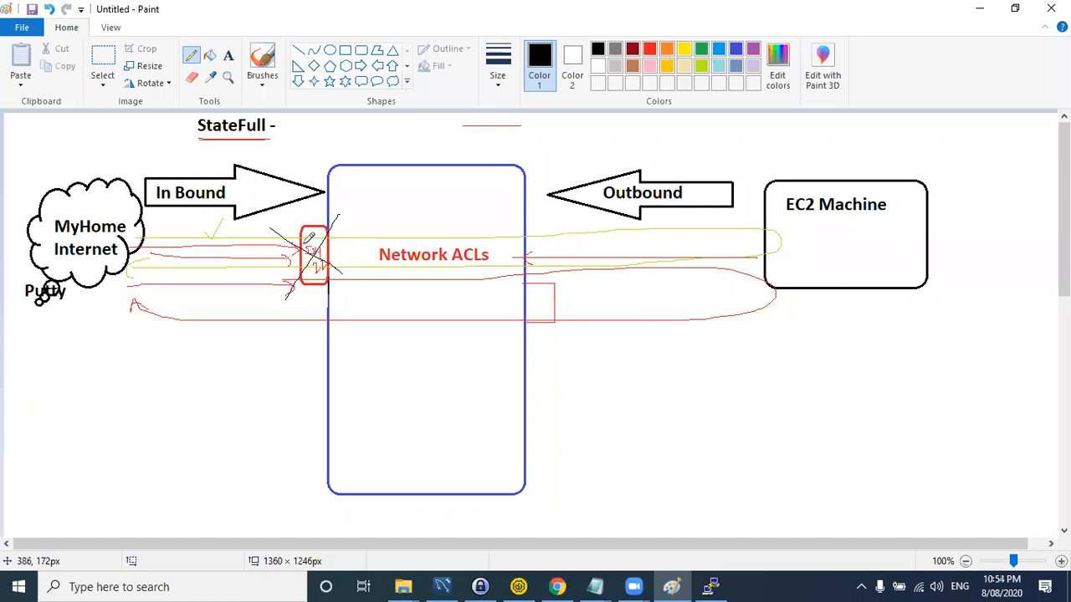
# - Switch to PuTTY and duplicate the EC2 session to test a new SSH connection
pyautogui.hotkey('alt', 'Tab')
pyautogui.click(432, 292)
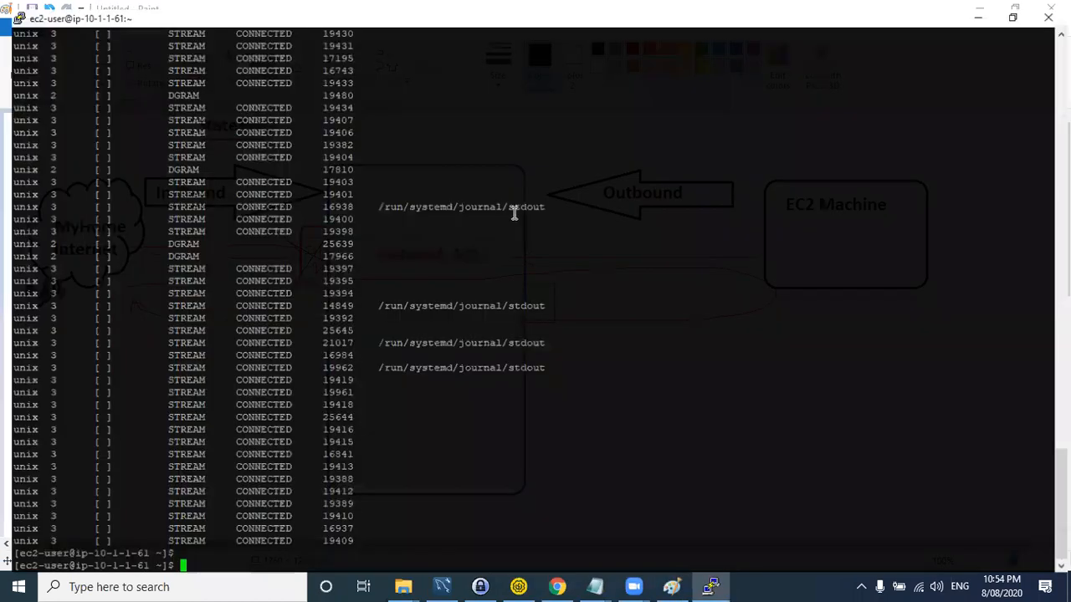
pyautogui.rightClick(213, 11)
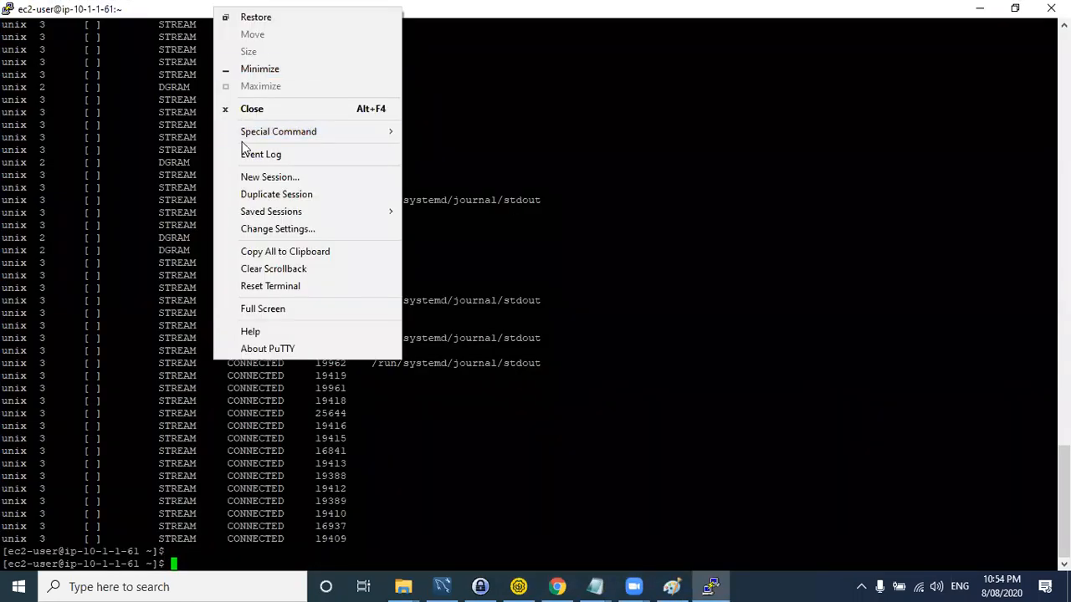
pyautogui.click(248, 194)
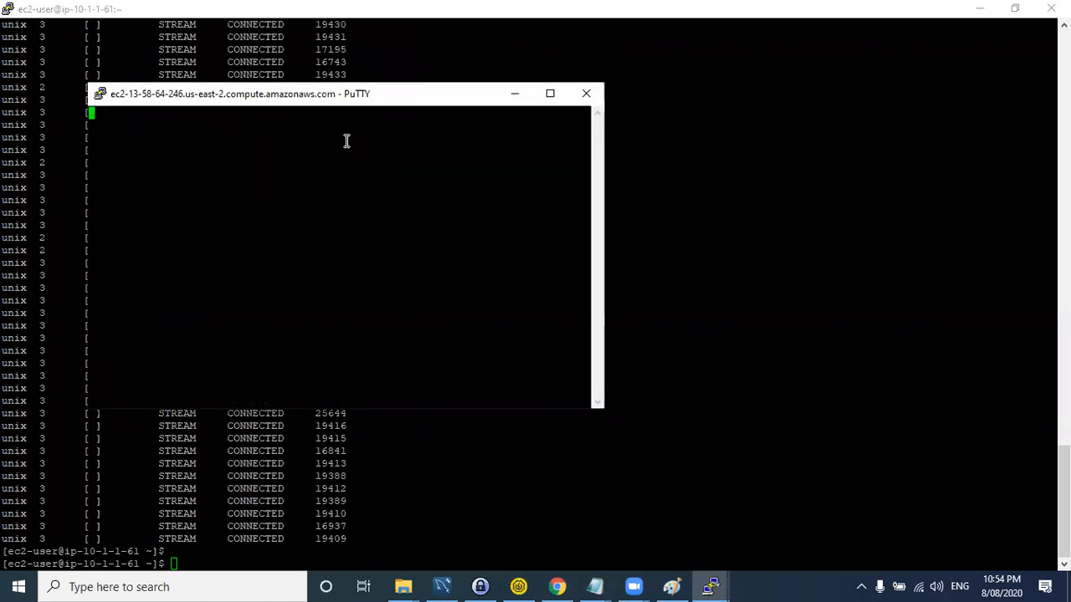
# - Switch to Chrome and compare the inbound rules of security group aug01-sg with those of aug01-nacl
pyautogui.hotkey('alt', 'Tab')
pyautogui.hotkey('alt', 'Tab')
pyautogui.hotkey('alt', 'Tab')
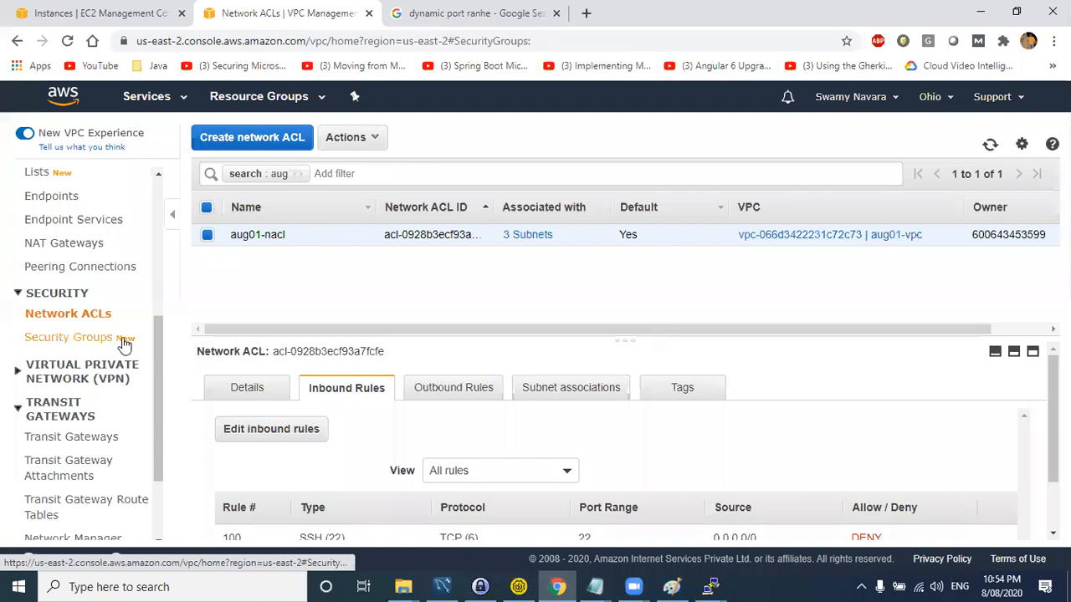
pyautogui.click(123, 340)
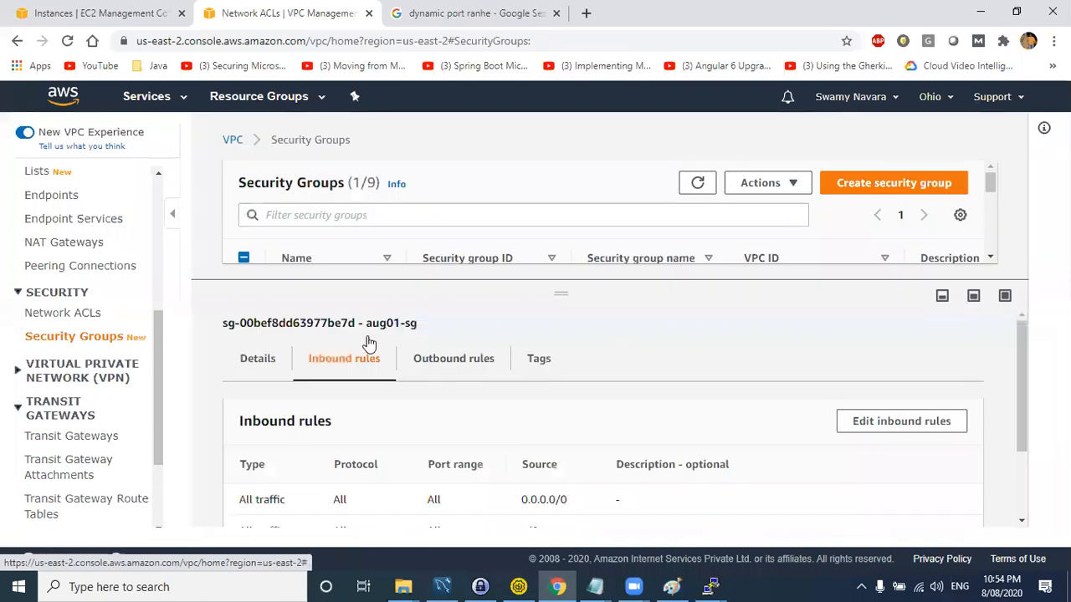
pyautogui.scroll(-2, 286, 399)
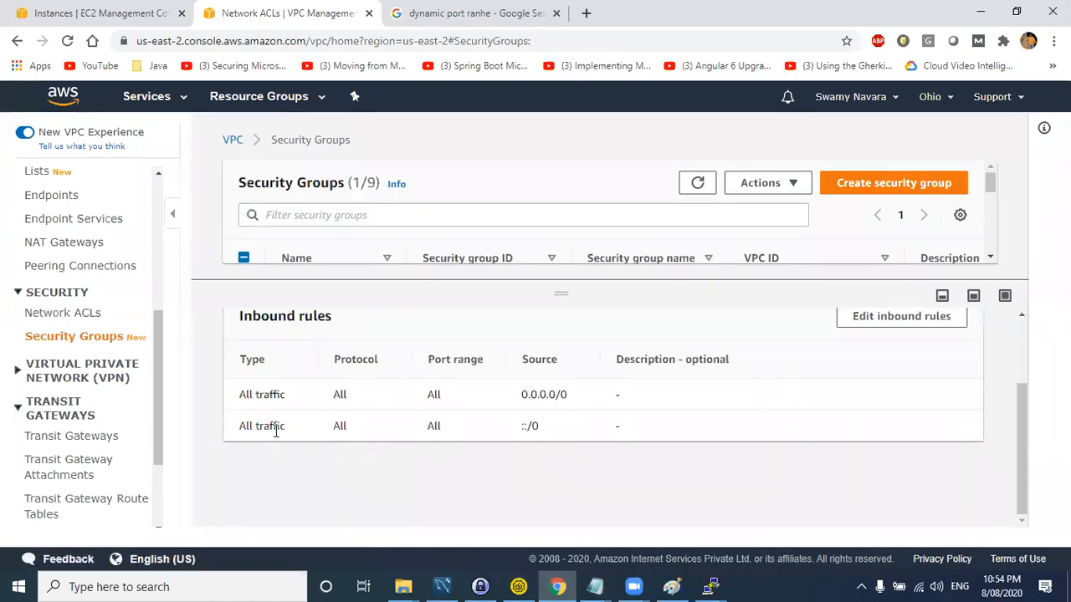
pyautogui.moveTo(284, 395); pyautogui.dragTo(242, 397)
pyautogui.click(81, 316)
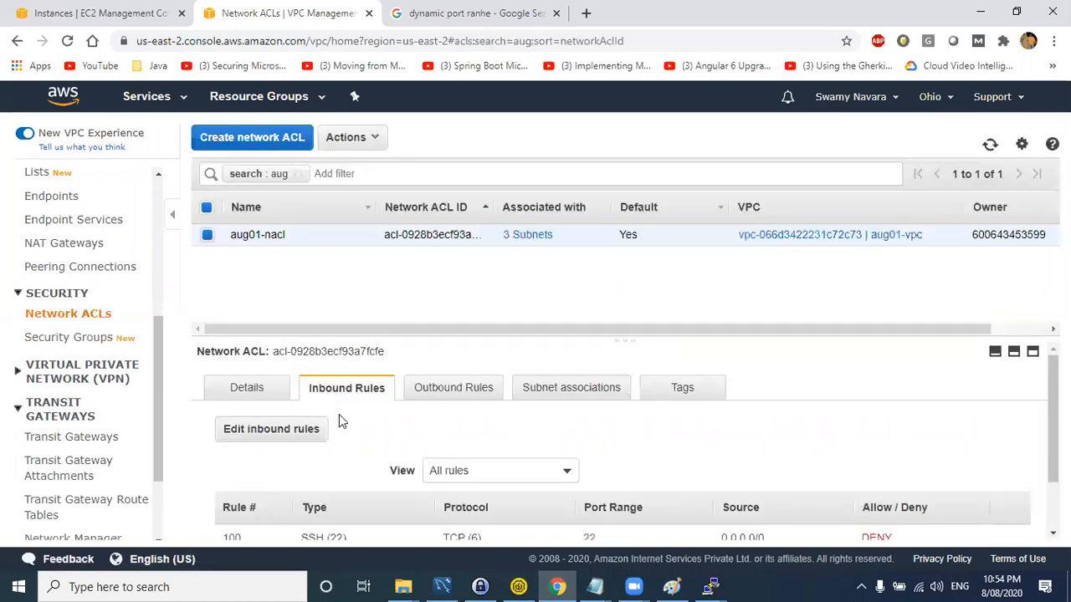
pyautogui.scroll(-2, 341, 426)
pyautogui.moveTo(910, 478); pyautogui.dragTo(864, 475)
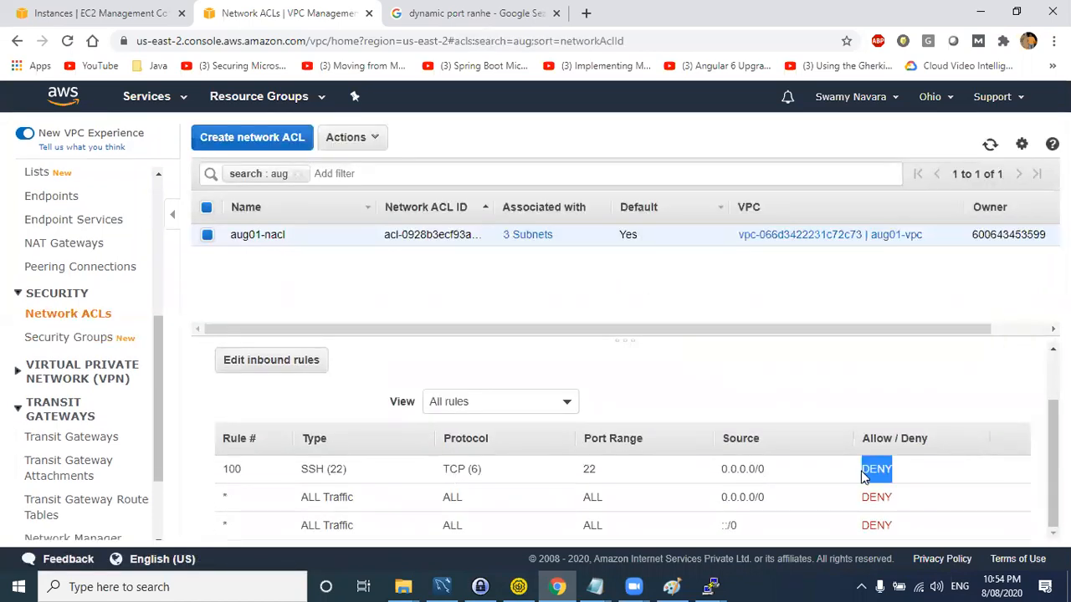
# - Switch to the duplicated PuTTY session, dismiss its error and close the window
pyautogui.hotkey('alt', 'Tab')
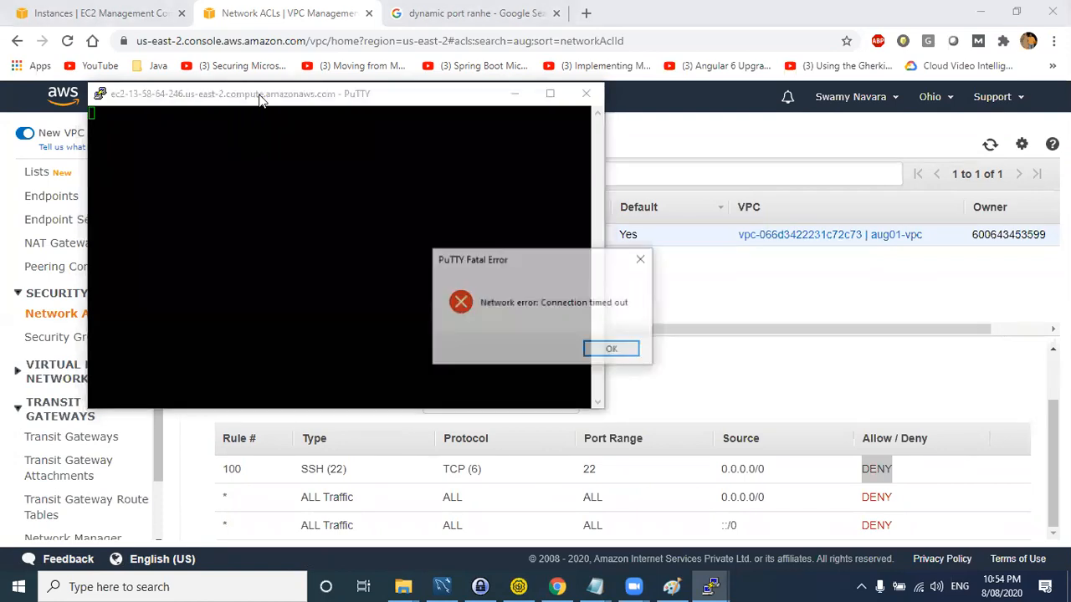
pyautogui.click(597, 352)
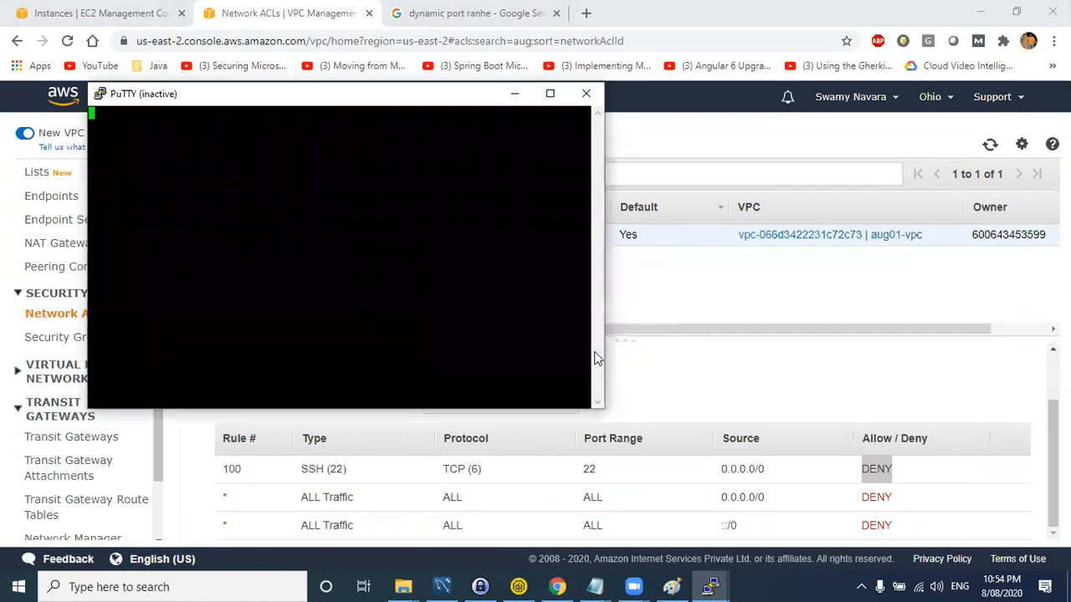
pyautogui.click(586, 93)
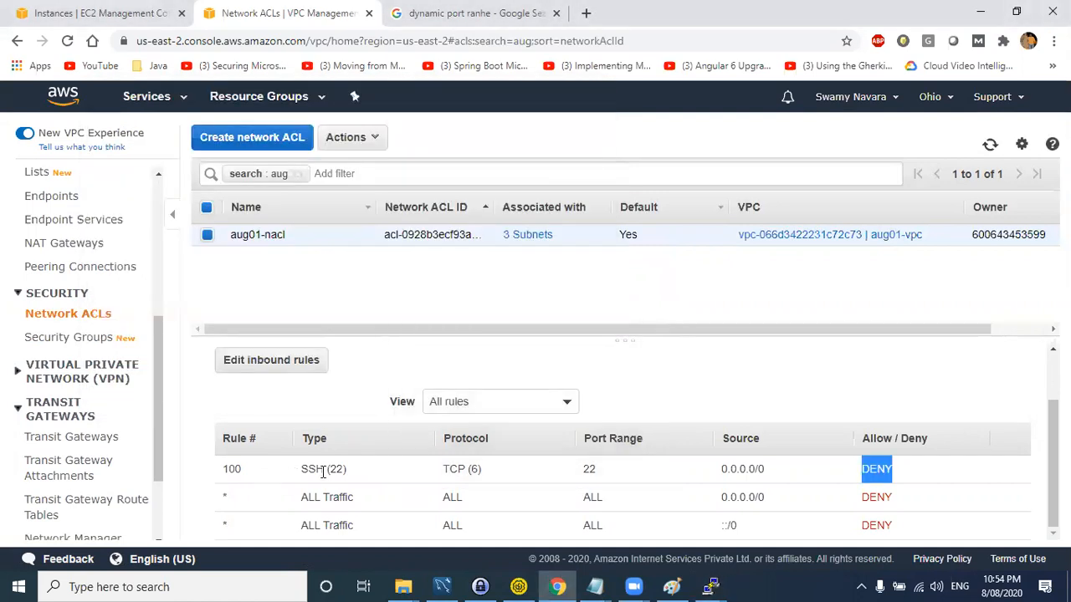
# - Set inbound rule 100 for SSH (22) of aug01-nacl to ALLOW, save it and enlarge the rule details area
pyautogui.click(299, 364)
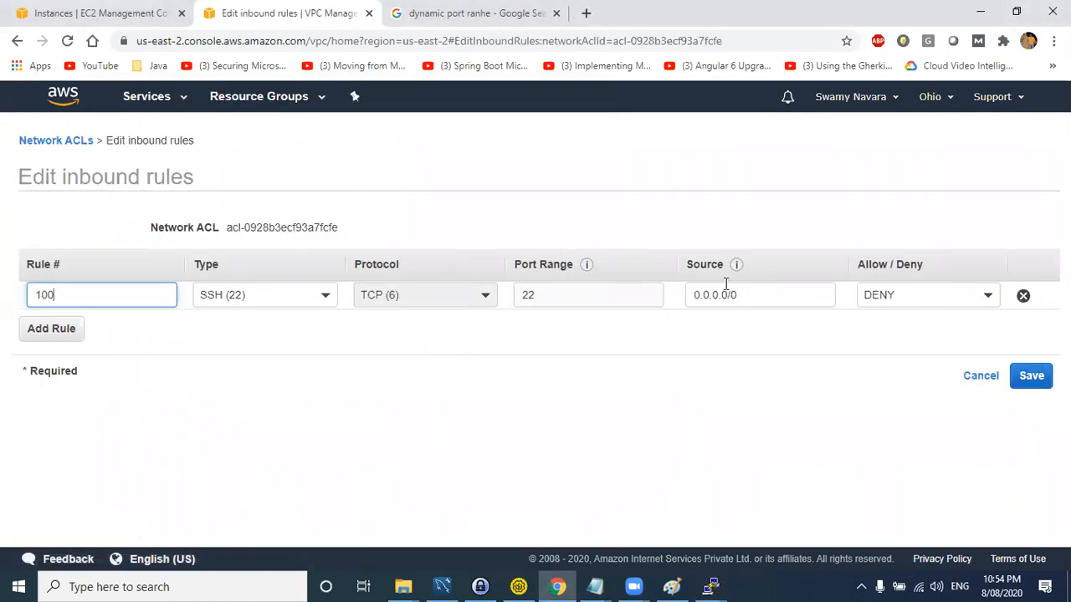
pyautogui.click(927, 295)
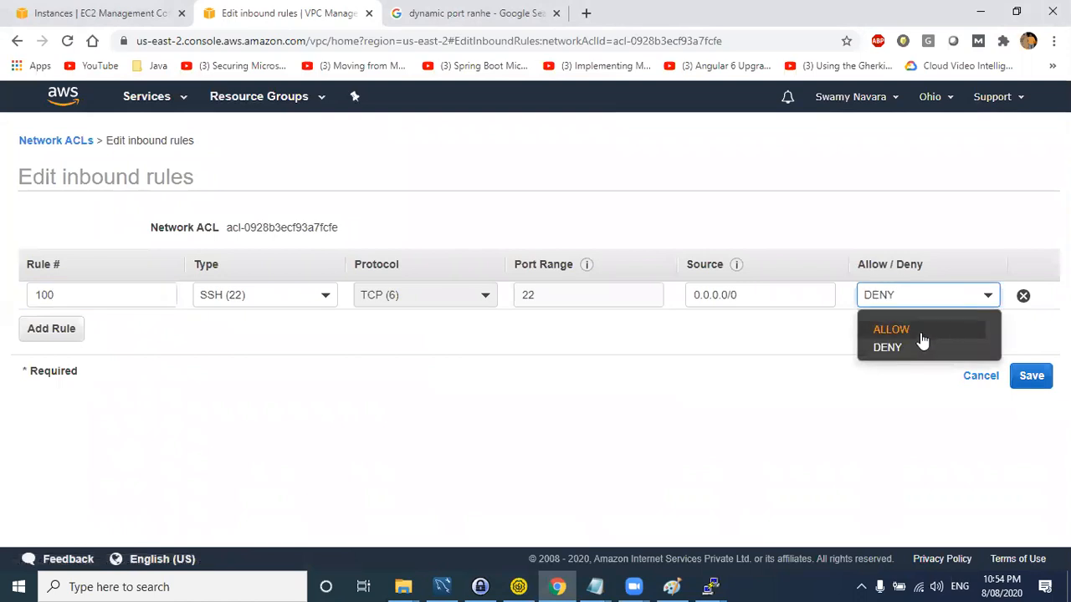
pyautogui.click(920, 332)
pyautogui.click(1027, 376)
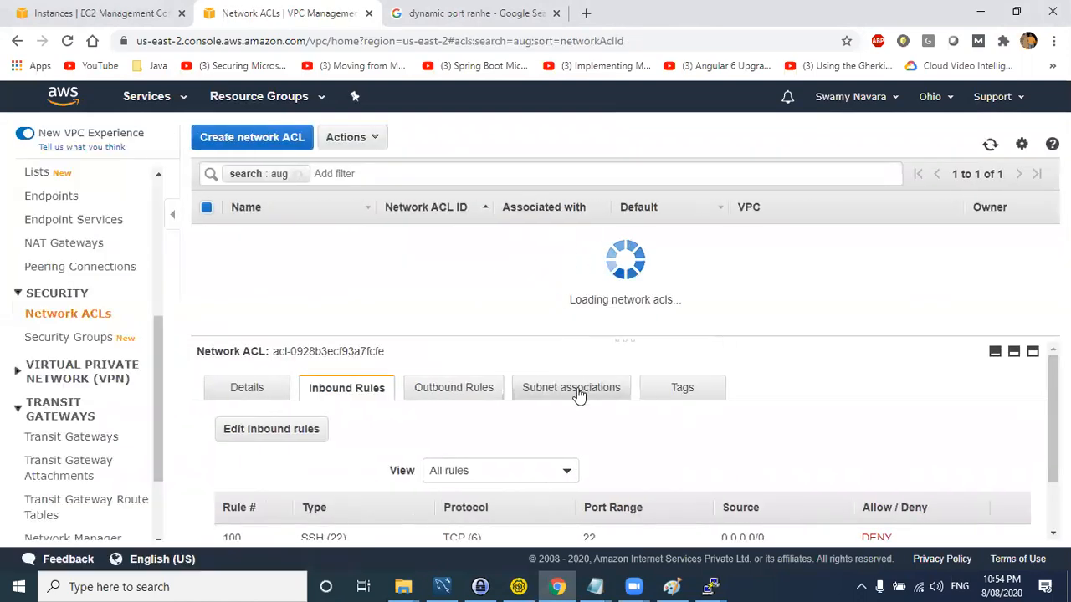
pyautogui.moveTo(767, 338); pyautogui.dragTo(770, 278)
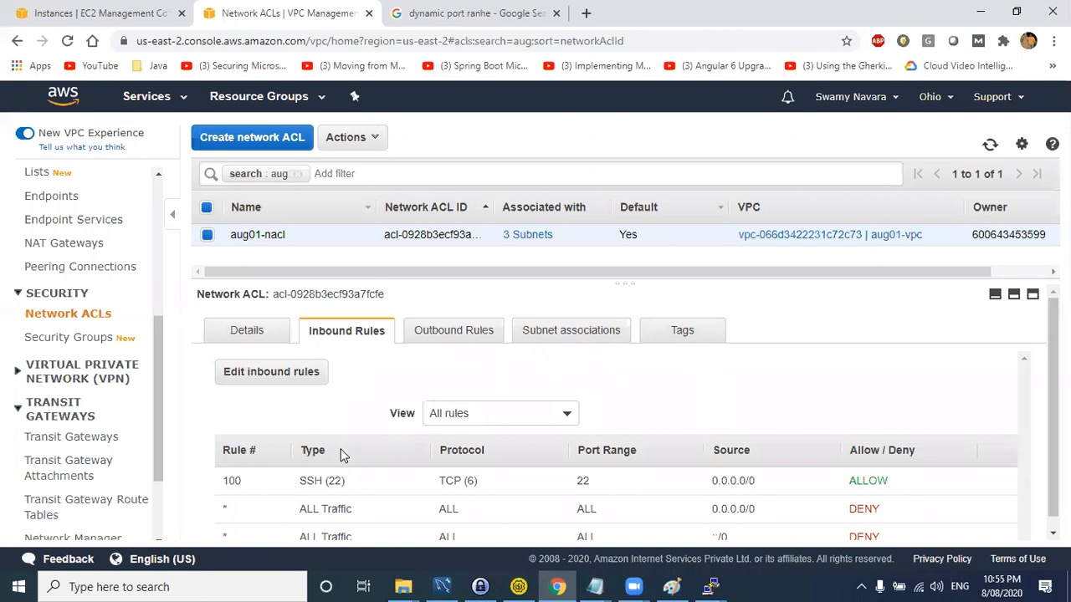
# - Review SSH (22) inbound rule 100 of aug01-nacl and its protocol, and return to the EC2 Instances page
pyautogui.scroll(-1, 340, 454)
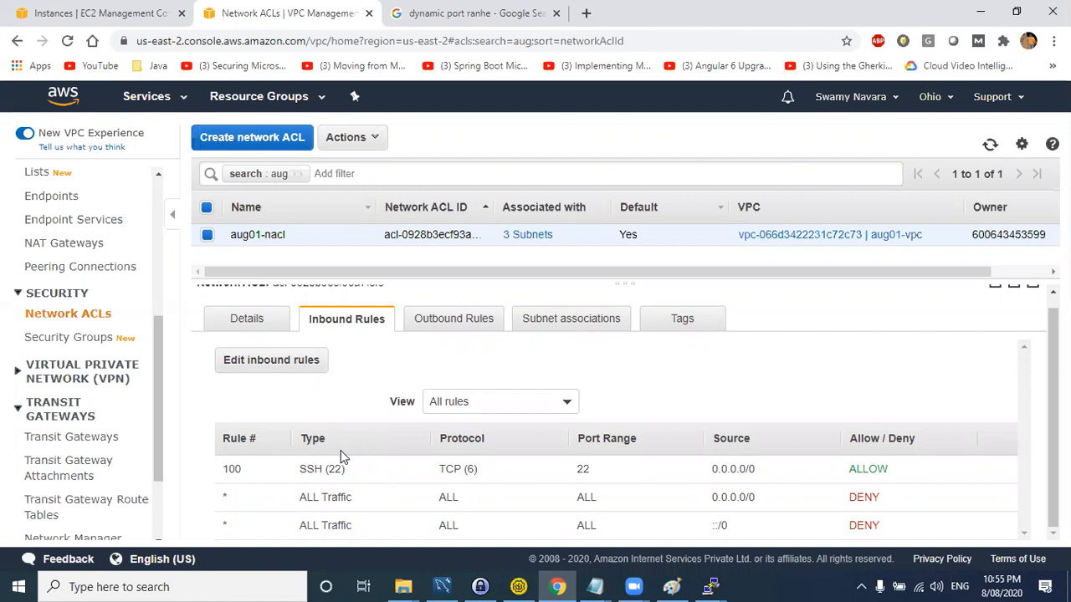
pyautogui.hotkey('alt', 'Tab')
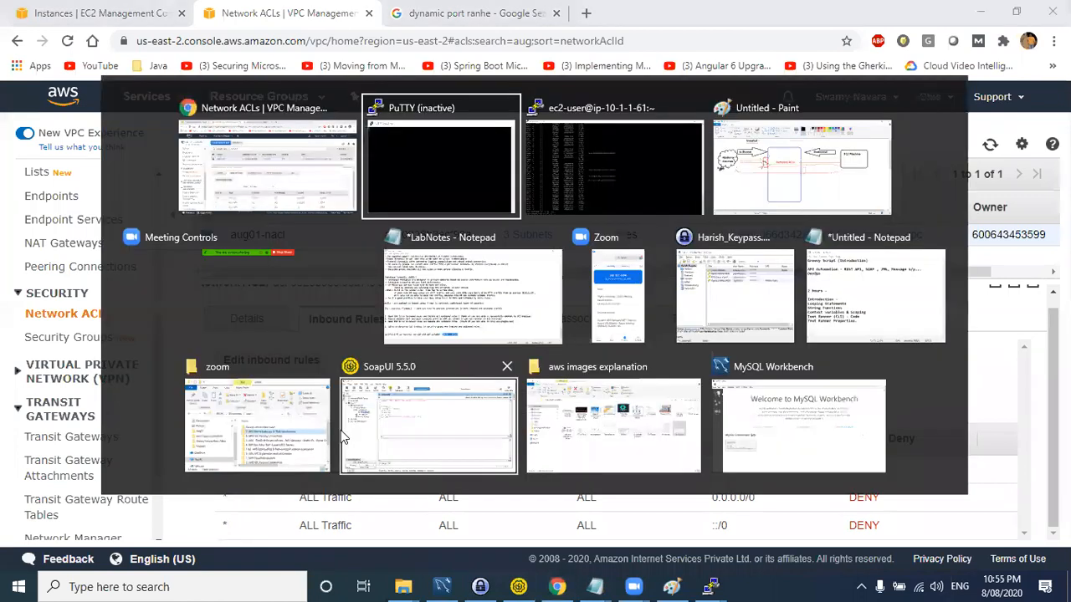
pyautogui.click(276, 180)
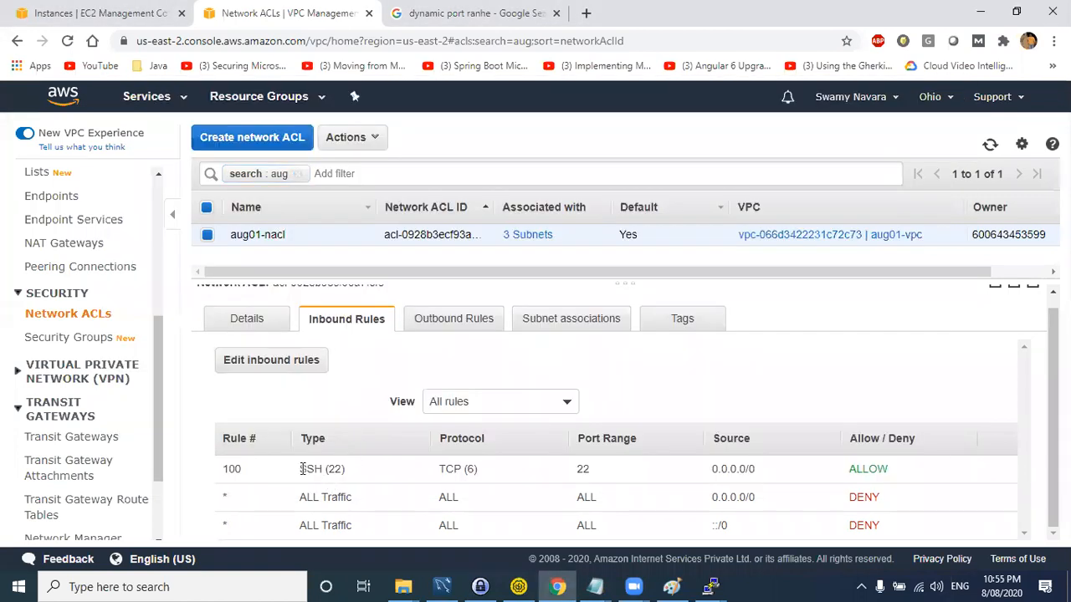
pyautogui.moveTo(302, 468); pyautogui.dragTo(350, 470)
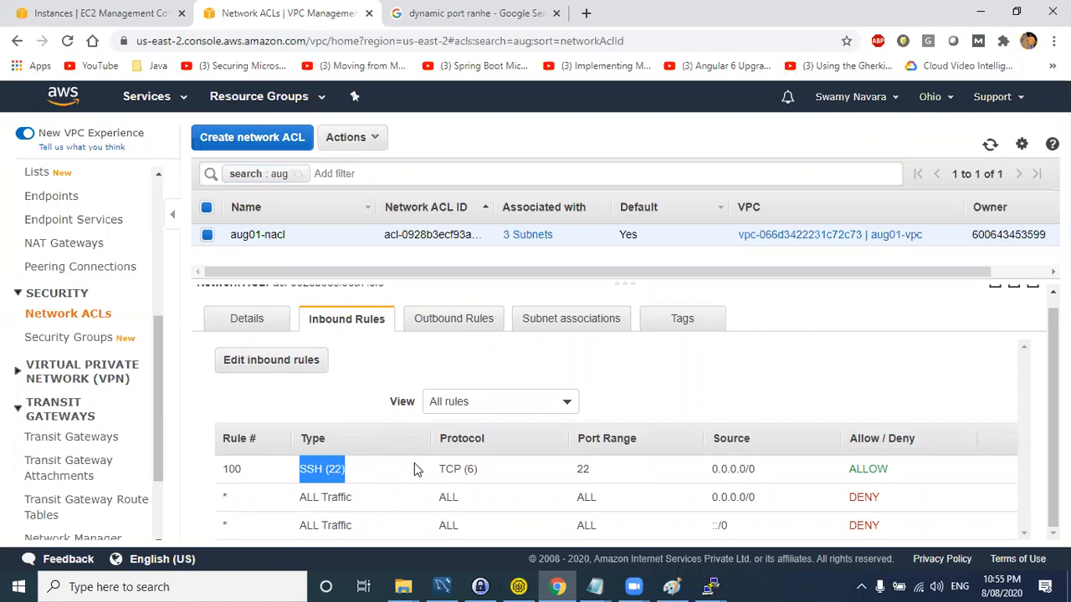
pyautogui.doubleClick(447, 469)
pyautogui.hotkey('alt', 'Tab')
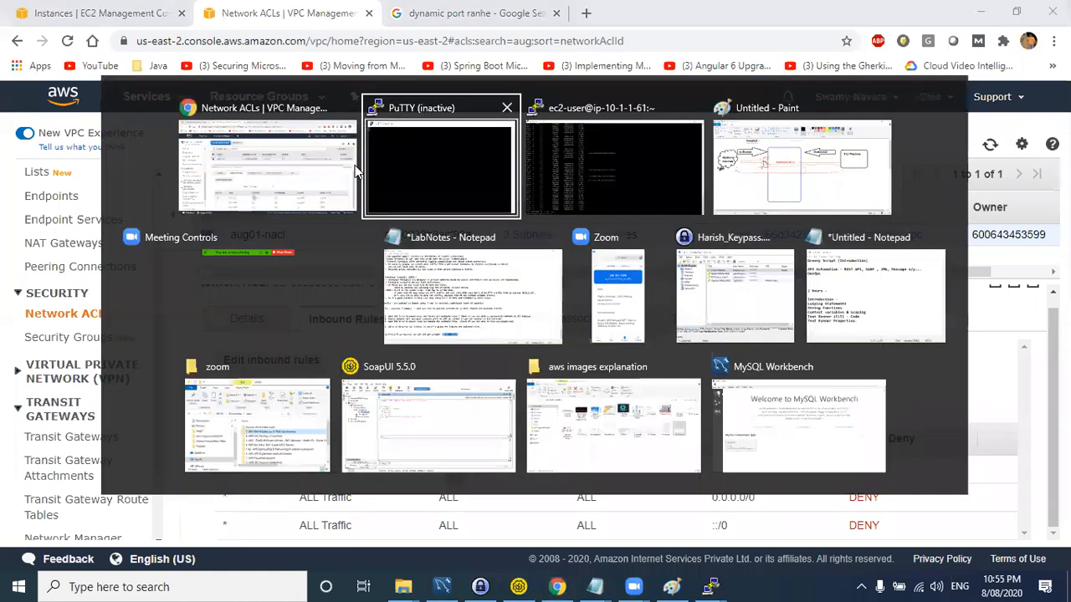
pyautogui.click(245, 136)
pyautogui.click(104, 12)
# - Switch to Paint and draw a second SSH arrow ticked at the NACLs border and crossed out before the Security Group, which is circled
pyautogui.hotkey('alt', 'Tab')
pyautogui.hotkey('alt', 'Tab')
pyautogui.click(795, 172)
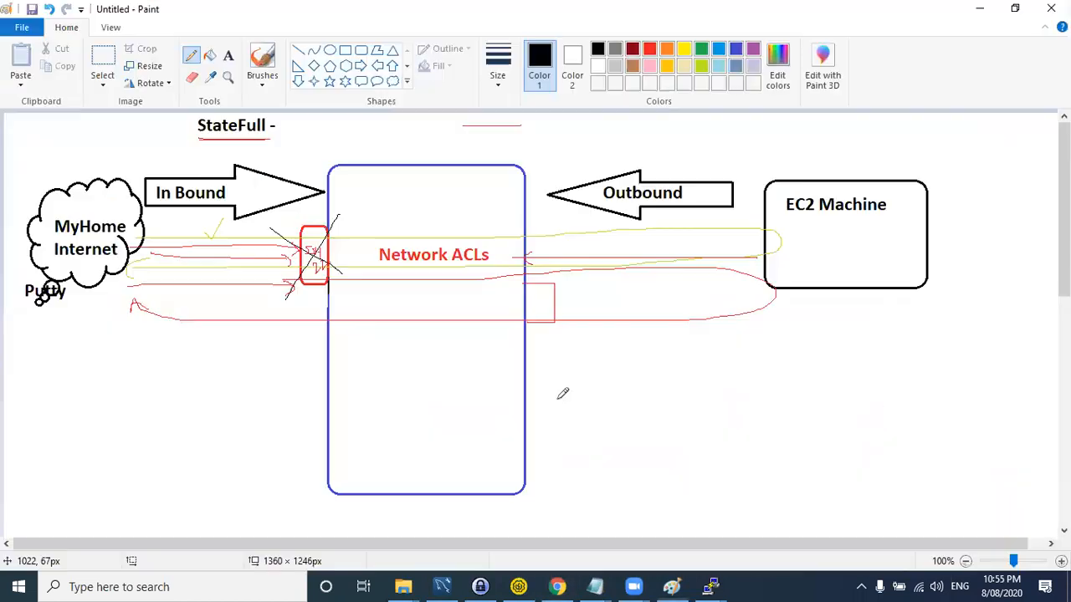
pyautogui.scroll(-10, 566, 390)
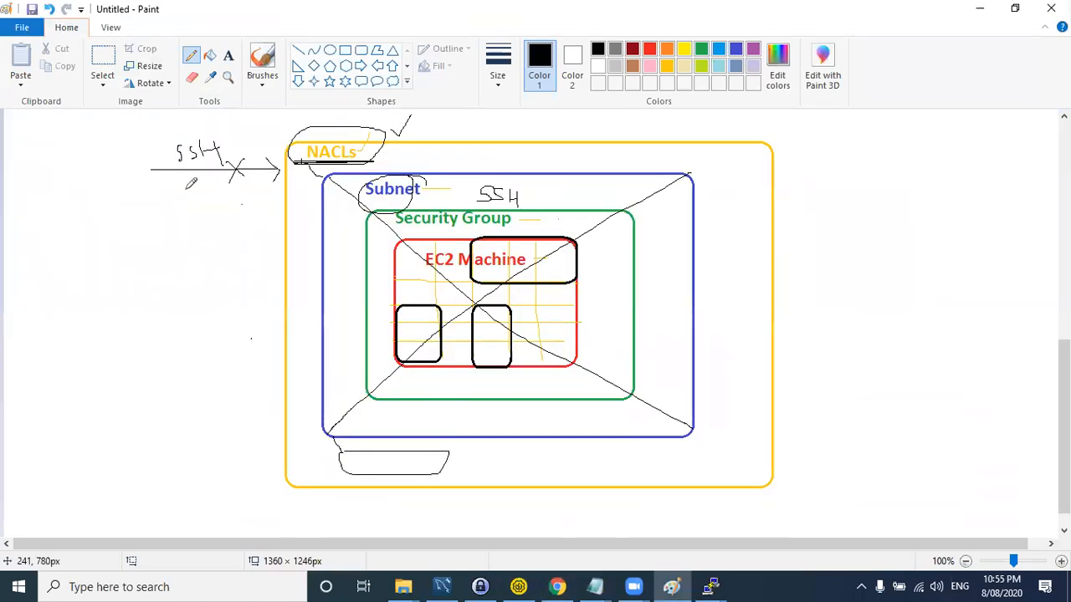
pyautogui.moveTo(157, 226)
pyautogui.mouseDown()
pyautogui.moveTo(280, 241)
pyautogui.moveTo(270, 250)
pyautogui.mouseUp()
pyautogui.moveTo(225, 206)
pyautogui.mouseDown()
pyautogui.moveTo(236, 226)
pyautogui.moveTo(249, 195)
pyautogui.mouseUp()
pyautogui.moveTo(291, 239)
pyautogui.mouseDown()
pyautogui.moveTo(389, 240)
pyautogui.moveTo(338, 254)
pyautogui.moveTo(452, 387)
pyautogui.moveTo(650, 293)
pyautogui.moveTo(456, 213)
pyautogui.moveTo(368, 230)
pyautogui.mouseUp()
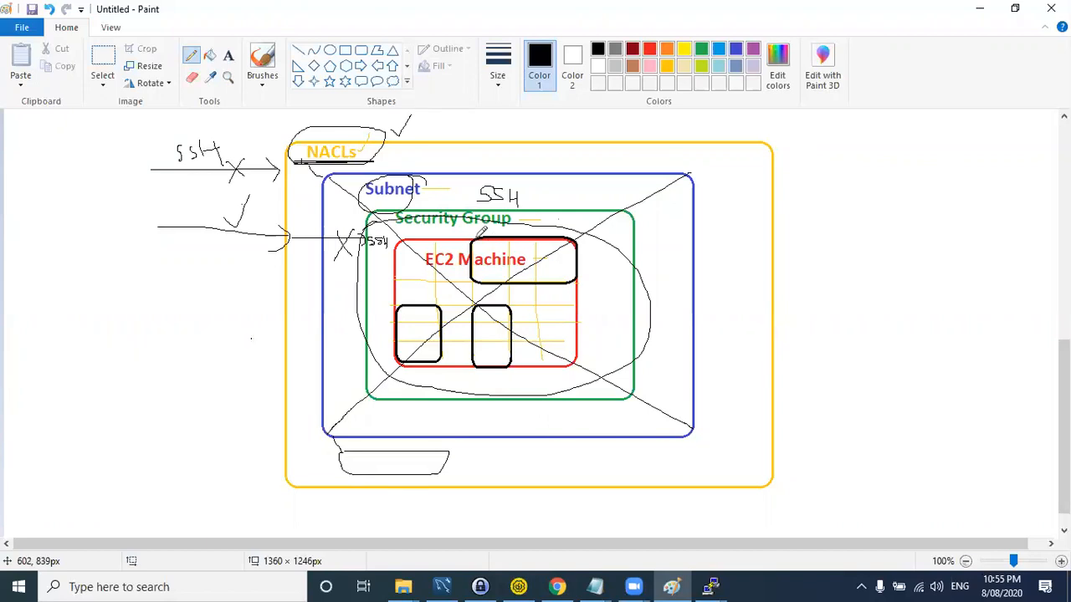
pyautogui.moveTo(490, 233)
pyautogui.mouseDown()
pyautogui.moveTo(572, 238)
pyautogui.moveTo(582, 268)
pyautogui.moveTo(488, 277)
pyautogui.moveTo(495, 252)
pyautogui.moveTo(479, 272)
pyautogui.moveTo(479, 238)
pyautogui.mouseUp()
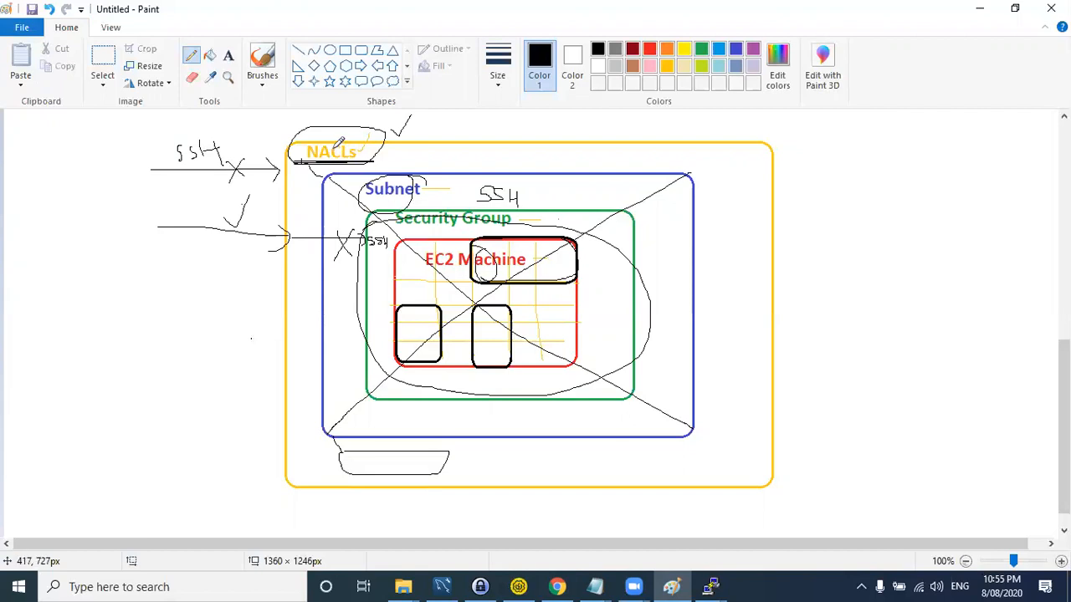
# - Draw a large loop around the Subnet box inside NACLs, tick the Subnet label and underline the upper SSH text
pyautogui.moveTo(357, 148)
pyautogui.mouseDown()
pyautogui.moveTo(301, 226)
pyautogui.moveTo(365, 434)
pyautogui.moveTo(523, 475)
pyautogui.moveTo(717, 259)
pyautogui.mouseUp()
pyautogui.moveTo(697, 221)
pyautogui.mouseDown()
pyautogui.moveTo(468, 153)
pyautogui.moveTo(365, 166)
pyautogui.moveTo(421, 193)
pyautogui.moveTo(454, 168)
pyautogui.mouseUp()
pyautogui.moveTo(200, 158); pyautogui.dragTo(241, 153)
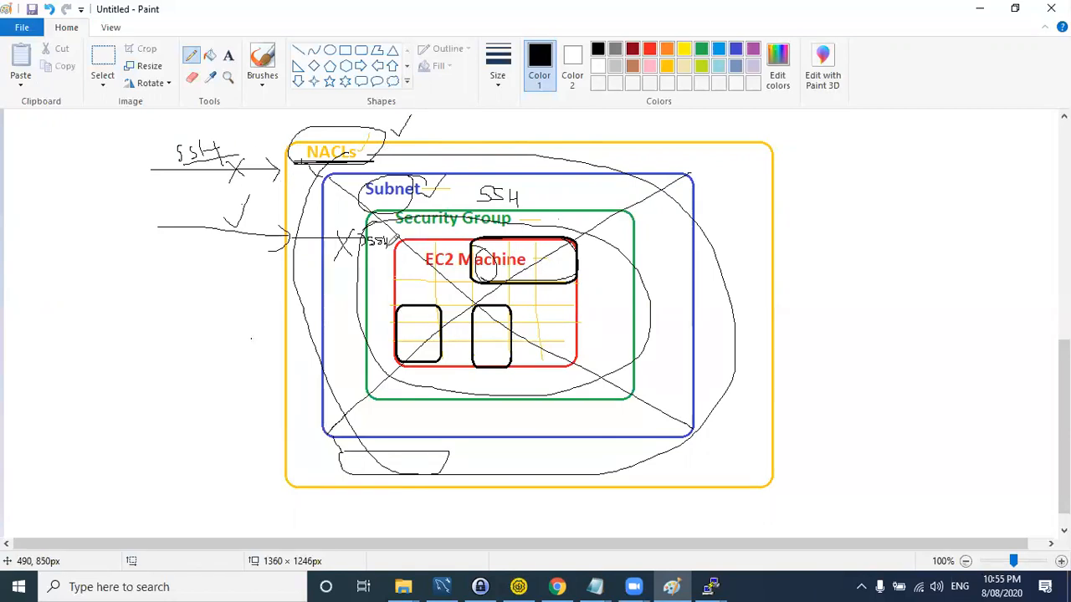
# - Undo the black freehand annotations on the nested NACLs diagram, including the SSH arrows, circles, ticks and diagonal lines
pyautogui.hotkey('ctrl', 'z')
pyautogui.hotkey('ctrl', 'z')
pyautogui.hotkey('ctrl', 'z')
pyautogui.hotkey('ctrl', 'z')
pyautogui.hotkey('ctrl', 'z')
pyautogui.hotkey('ctrl', 'z')
pyautogui.hotkey('ctrl', 'z')
pyautogui.hotkey('ctrl', 'z')
pyautogui.hotkey('ctrl', 'z')
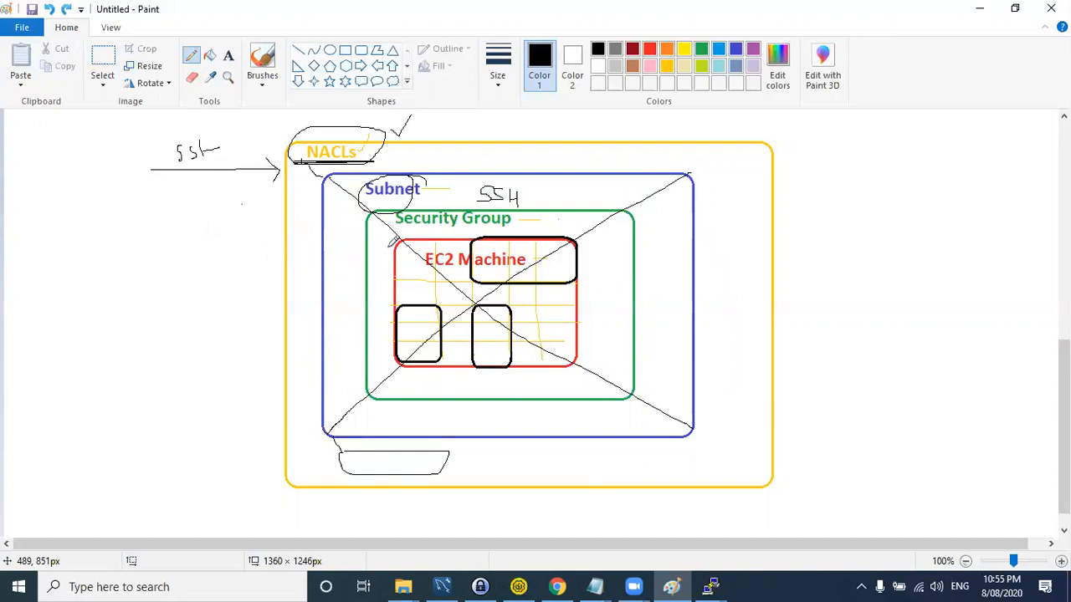
pyautogui.hotkey('ctrl', 'z')
pyautogui.hotkey('ctrl', 'z')
pyautogui.hotkey('ctrl', 'z')
pyautogui.hotkey('ctrl', 'z')
pyautogui.hotkey('ctrl', 'z')
pyautogui.hotkey('ctrl', 'z')
pyautogui.hotkey('ctrl', 'z')
pyautogui.hotkey('ctrl', 'z')
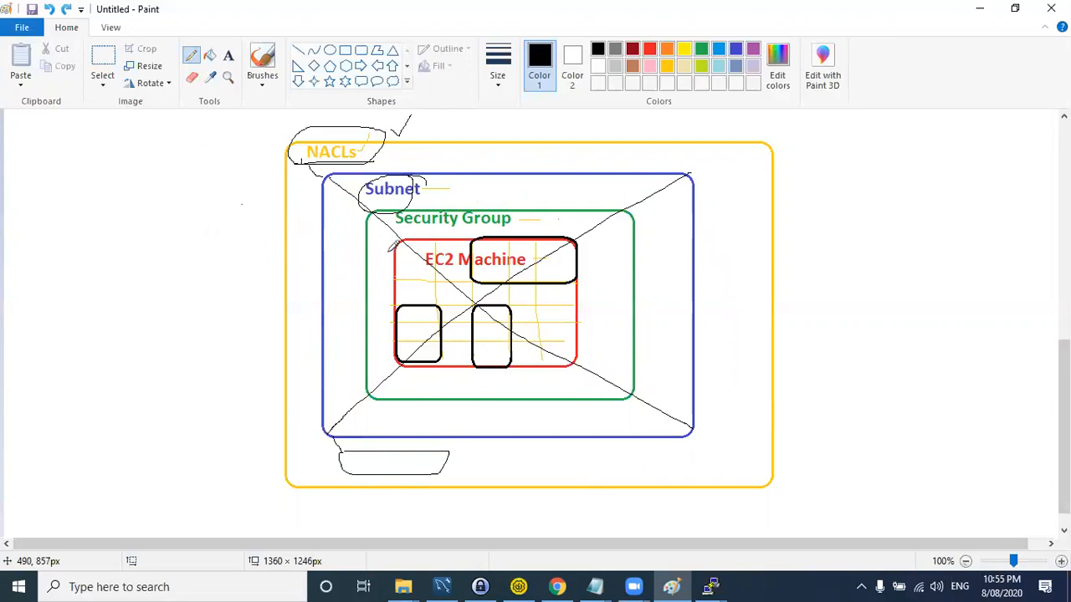
pyautogui.hotkey('ctrl', 'z')
pyautogui.hotkey('ctrl', 'z')
pyautogui.hotkey('ctrl', 'z')
pyautogui.hotkey('ctrl', 'z')
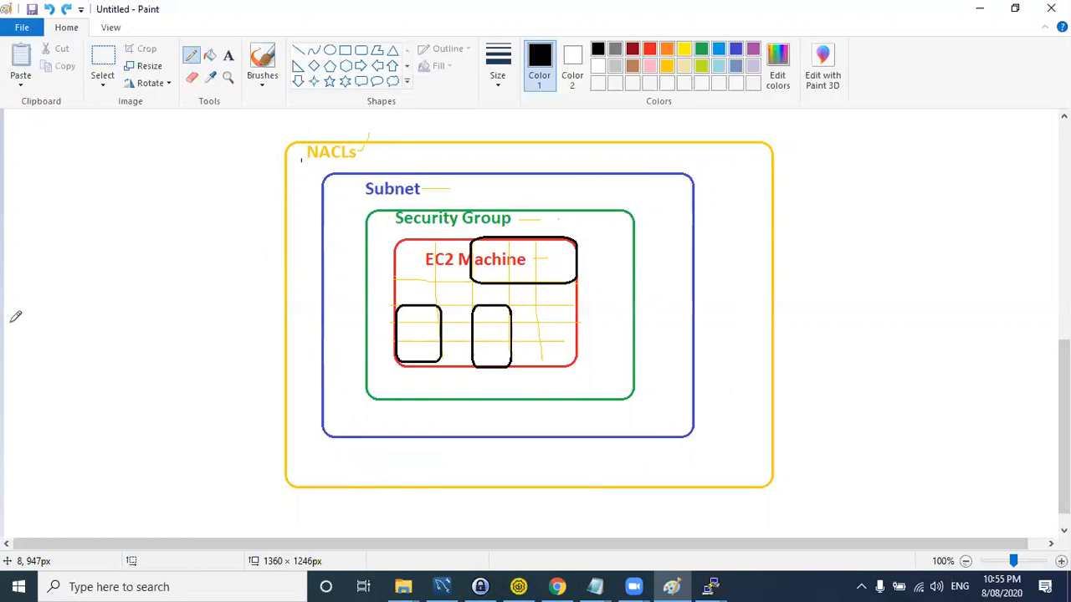
# - Switch to Chrome's EC2 Instances page, narrow the Name column and widen the Status Checks column of the instance list
pyautogui.hotkey('alt', 'Tab')
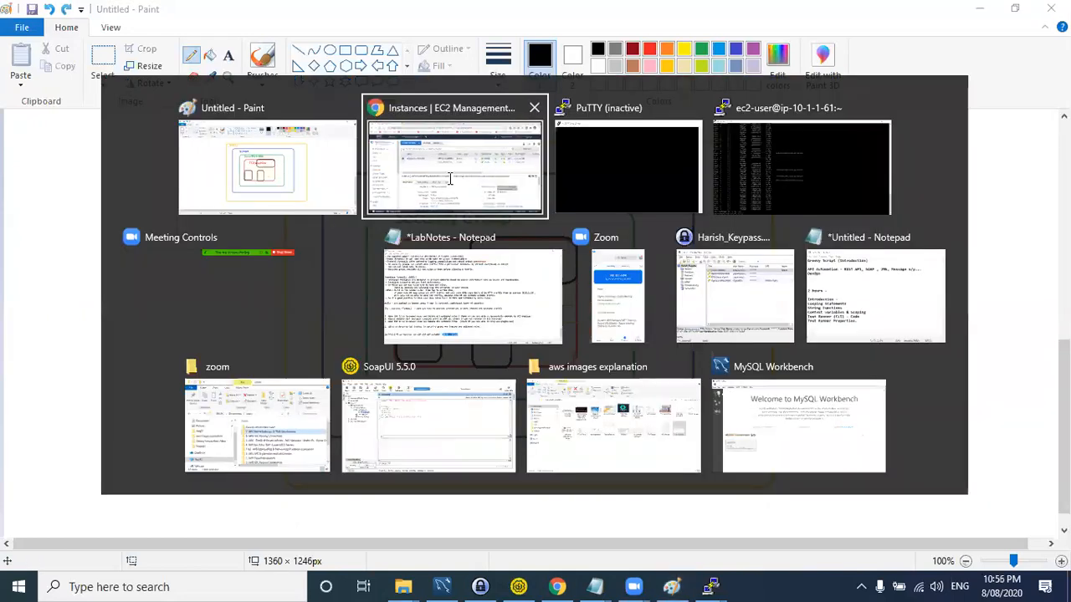
pyautogui.click(450, 178)
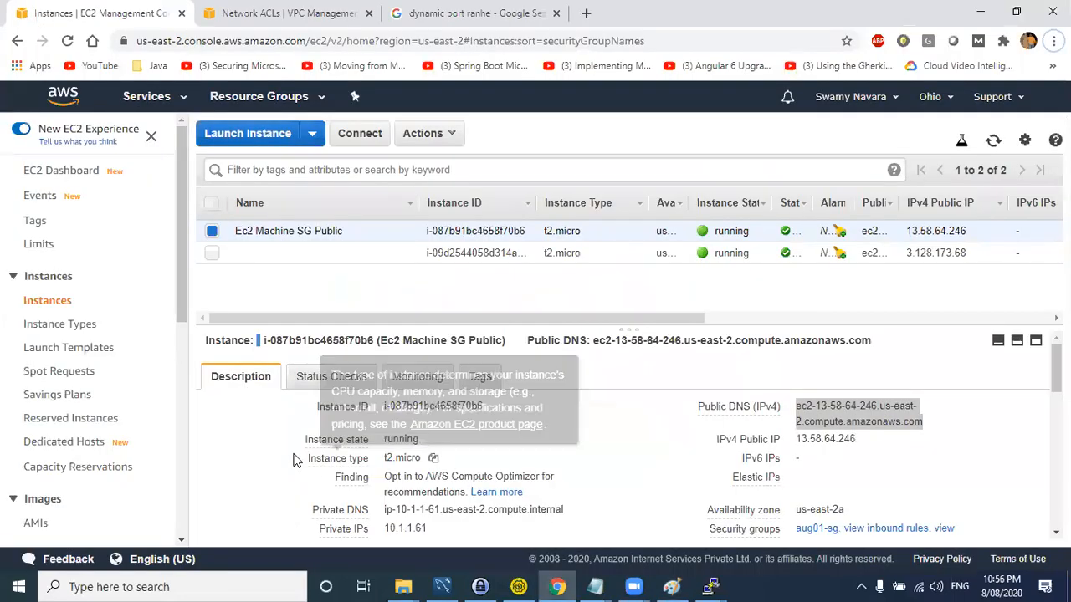
pyautogui.click(531, 139)
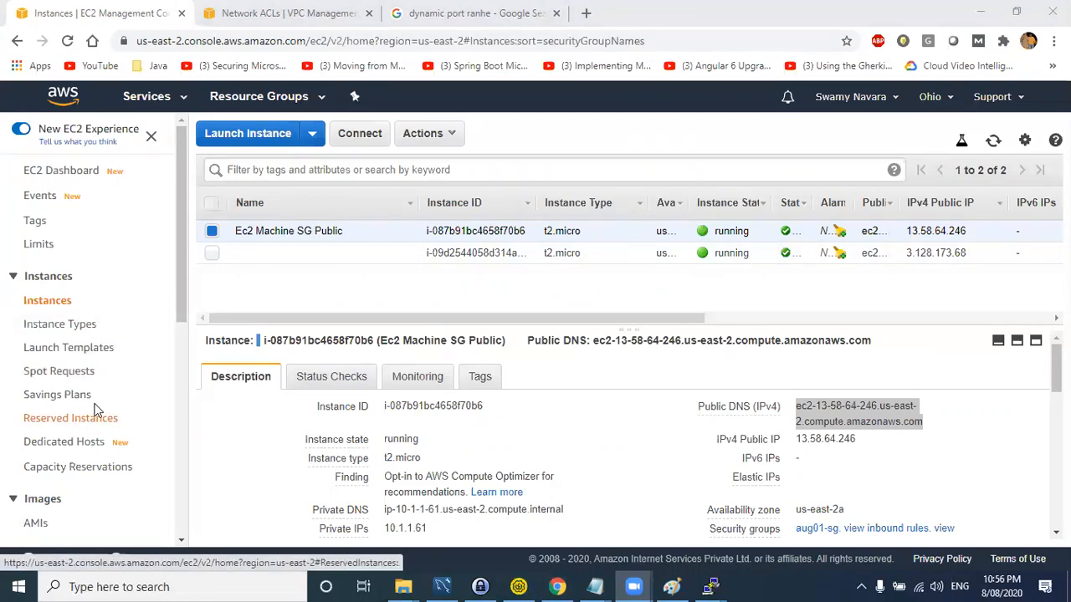
pyautogui.click(376, 289)
pyautogui.moveTo(650, 324); pyautogui.dragTo(740, 326)
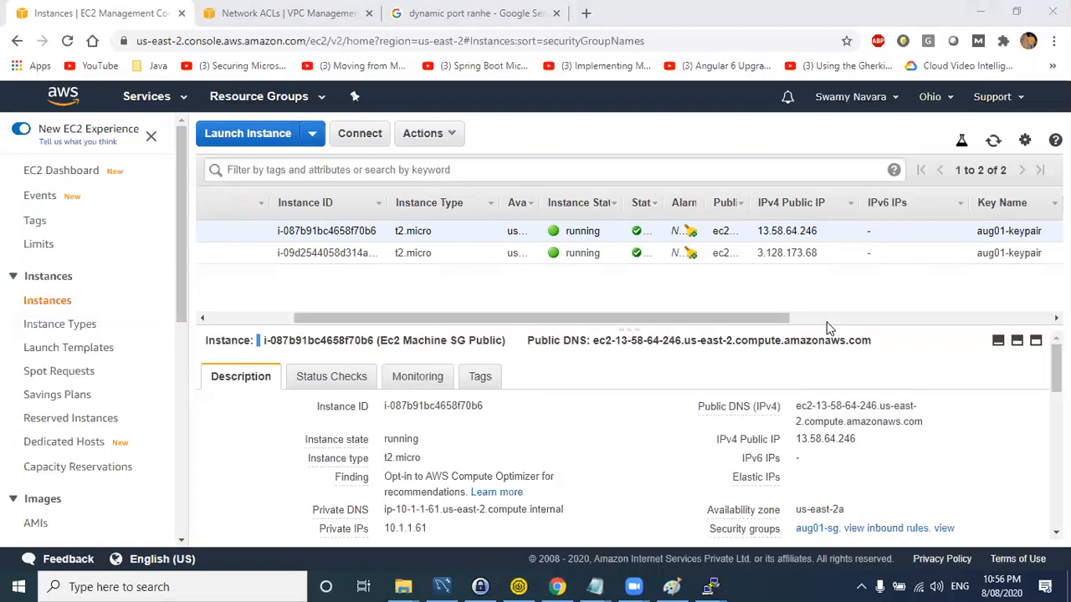
pyautogui.moveTo(816, 324); pyautogui.dragTo(459, 315)
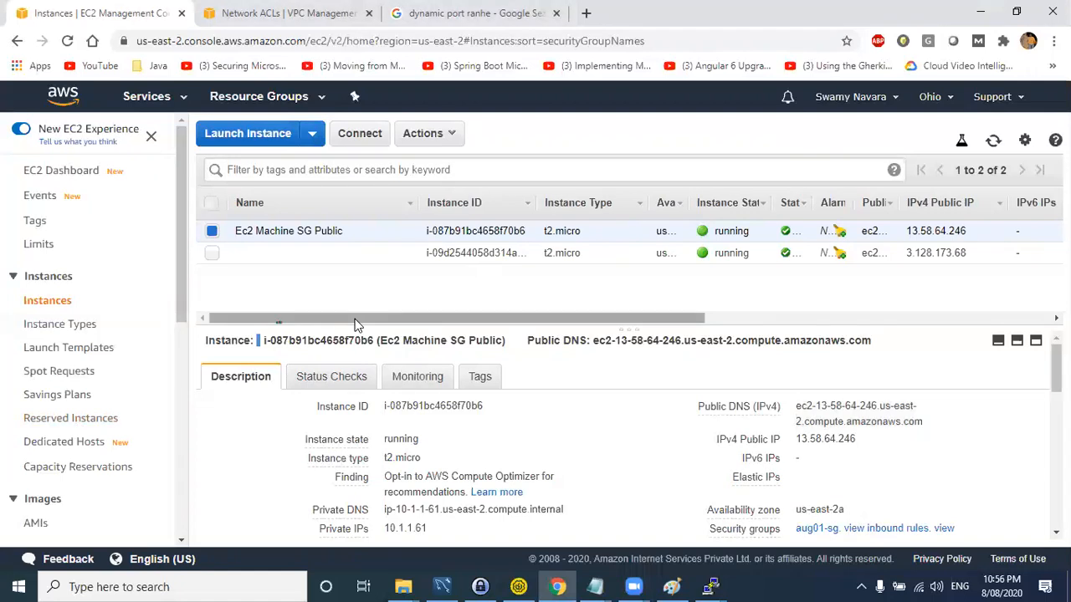
pyautogui.moveTo(418, 202); pyautogui.dragTo(348, 204)
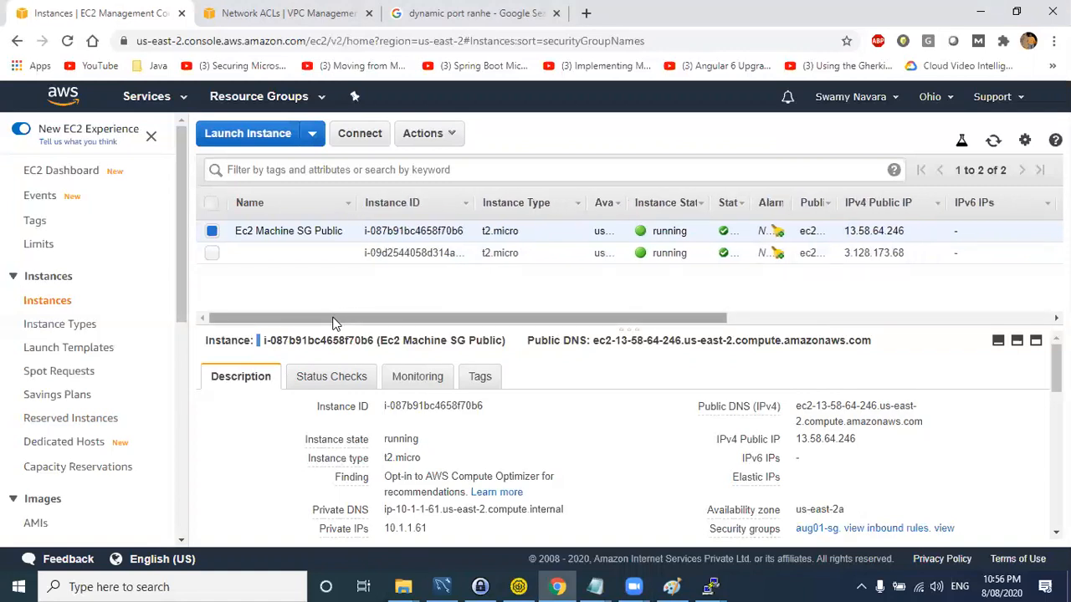
pyautogui.moveTo(755, 202); pyautogui.dragTo(815, 197)
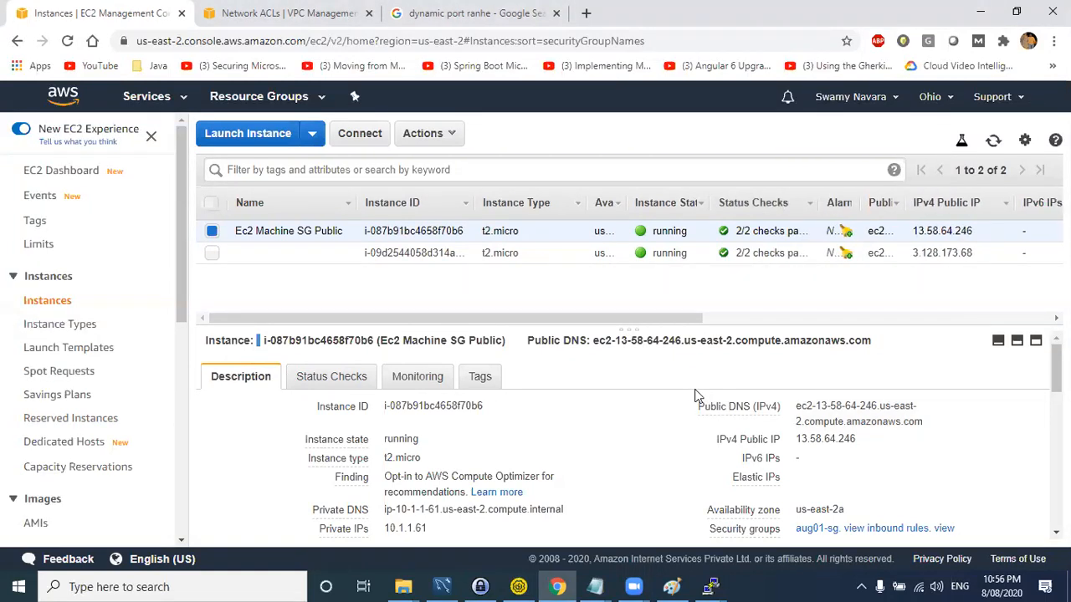
# - Look through the instance's description, open the Security Groups page and display the inbound rules of aug01-sg
pyautogui.scroll(-2, 695, 395)
pyautogui.scroll(-3, 673, 396)
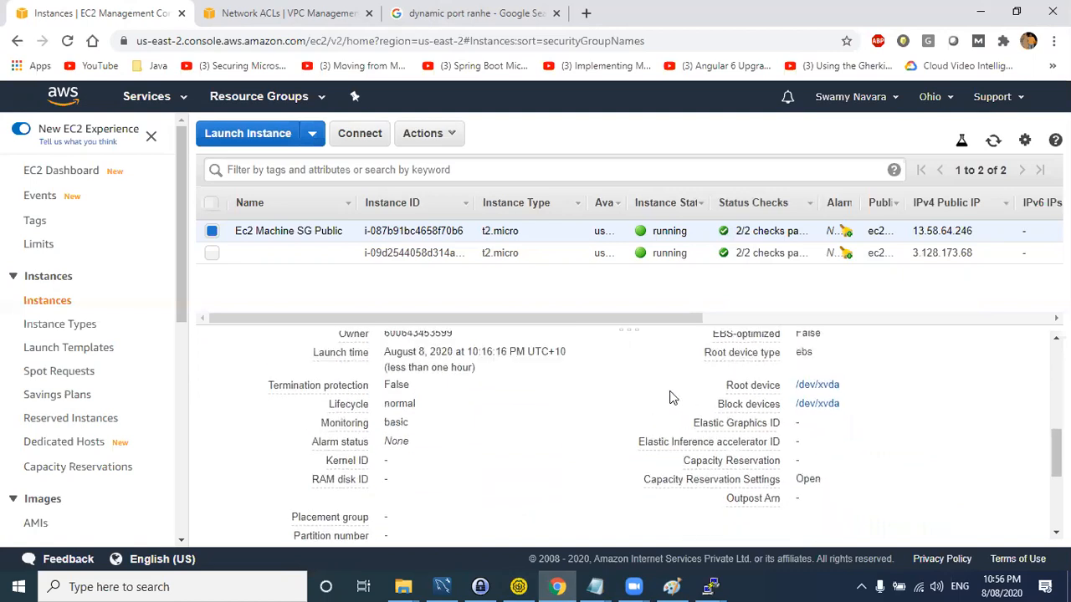
pyautogui.scroll(5, 669, 398)
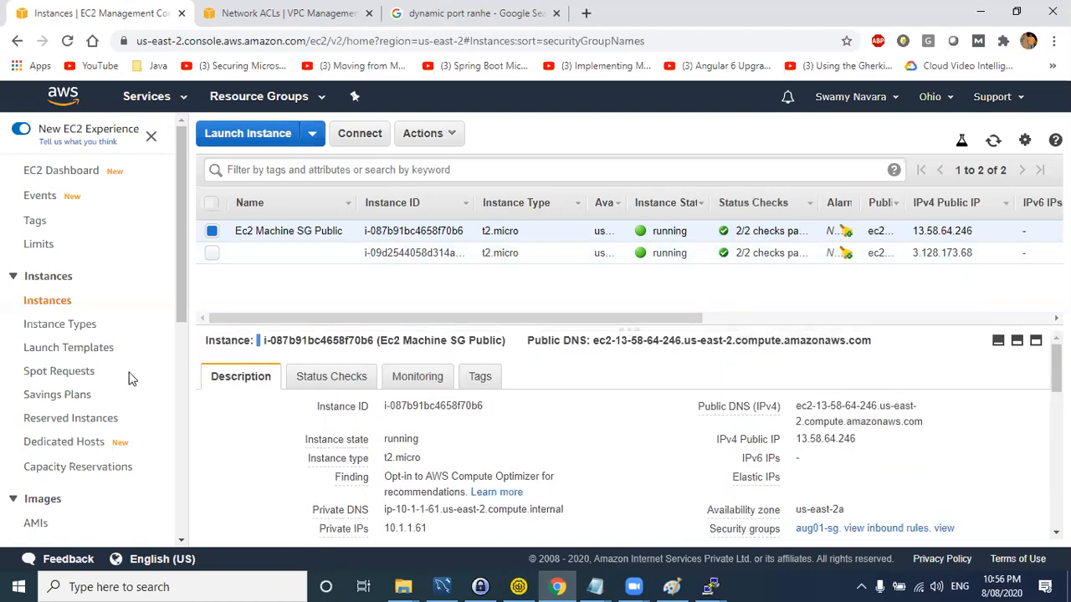
pyautogui.scroll(-4, 112, 393)
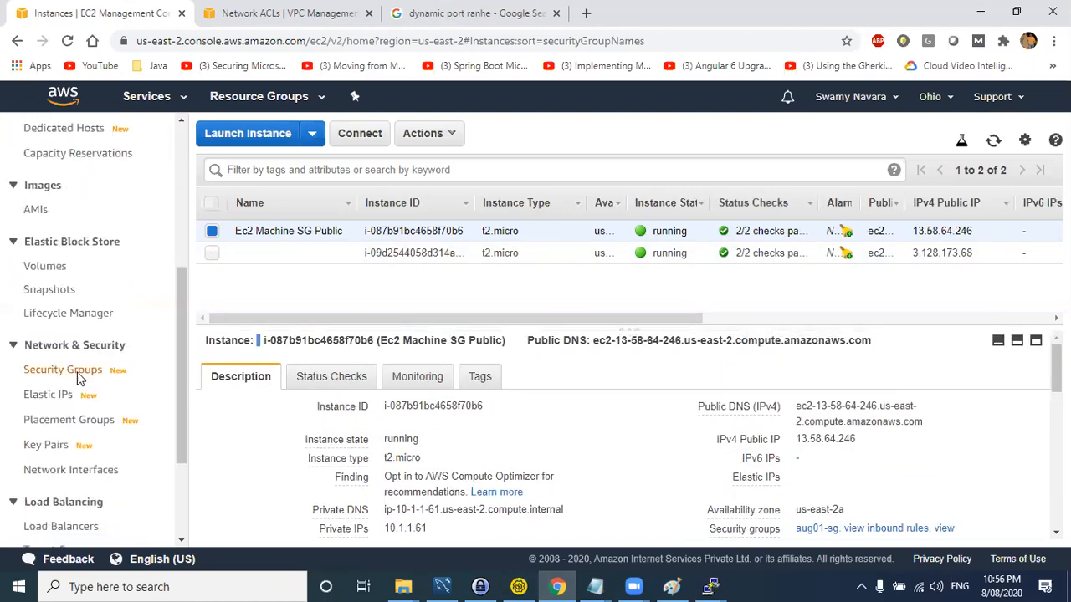
pyautogui.click(81, 378)
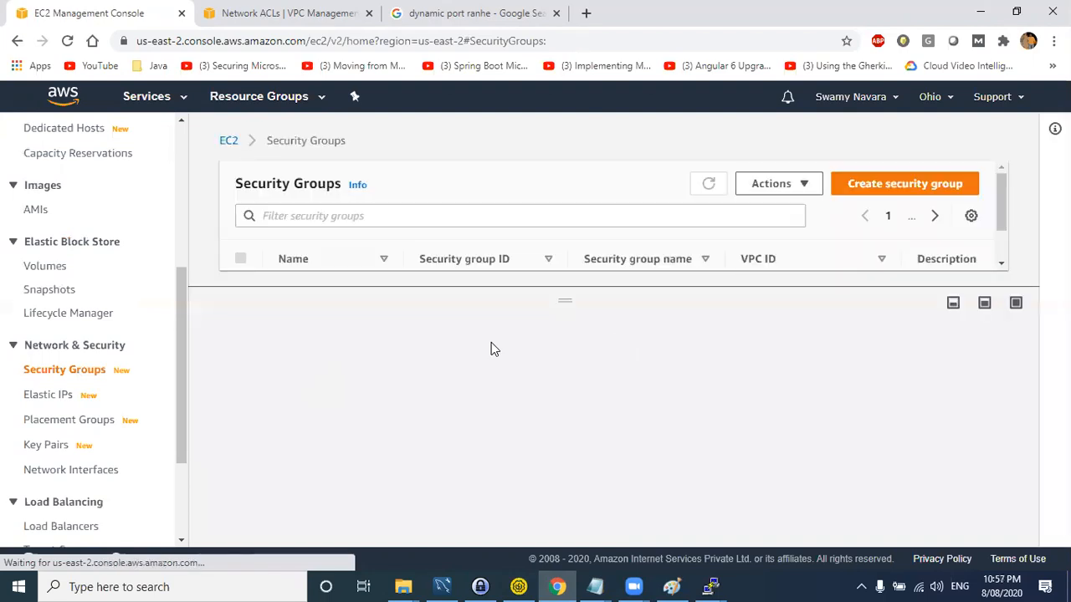
pyautogui.moveTo(560, 304)
pyautogui.mouseDown()
pyautogui.moveTo(556, 446)
pyautogui.moveTo(538, 406)
pyautogui.moveTo(552, 293)
pyautogui.mouseUp()
pyautogui.click(365, 298)
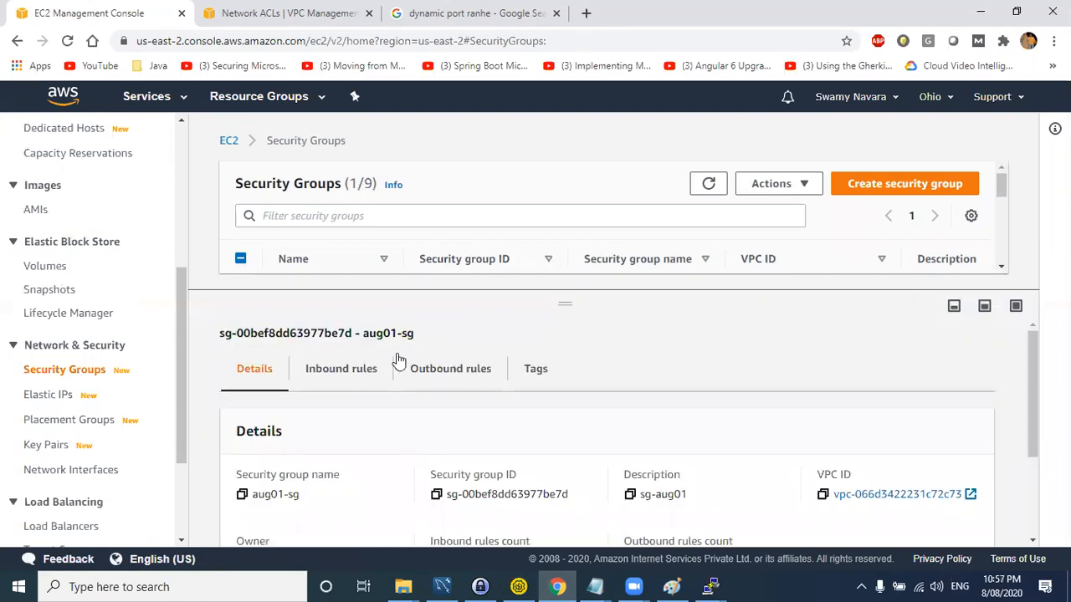
pyautogui.click(347, 377)
pyautogui.scroll(-2, 848, 416)
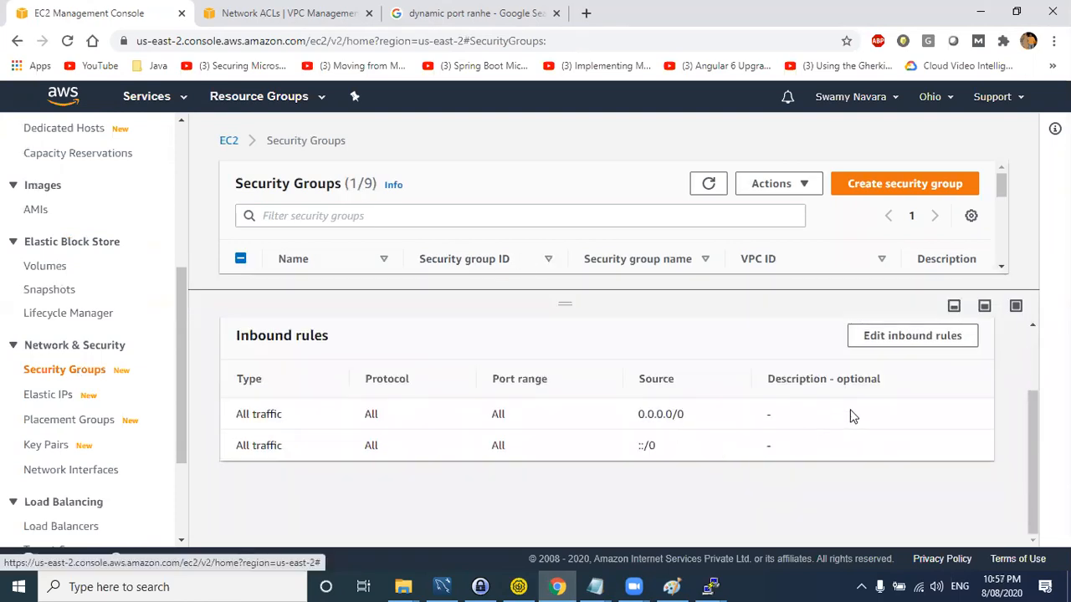
# - Delete both All traffic inbound rules (0.0.0.0/0 and ::/0) of aug01-sg and save the rules
pyautogui.click(872, 336)
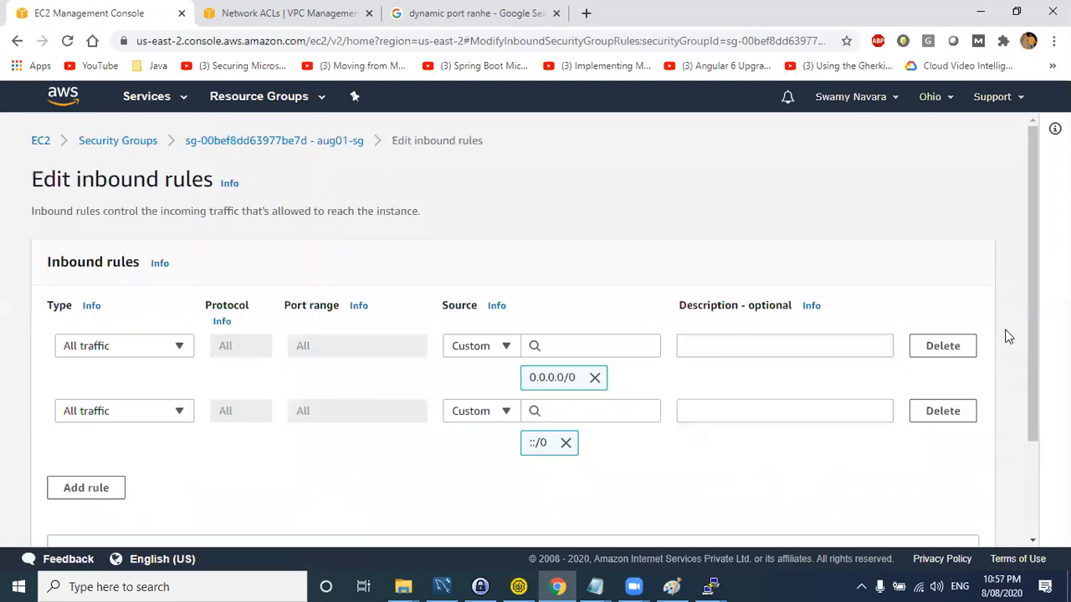
pyautogui.click(940, 345)
pyautogui.click(941, 345)
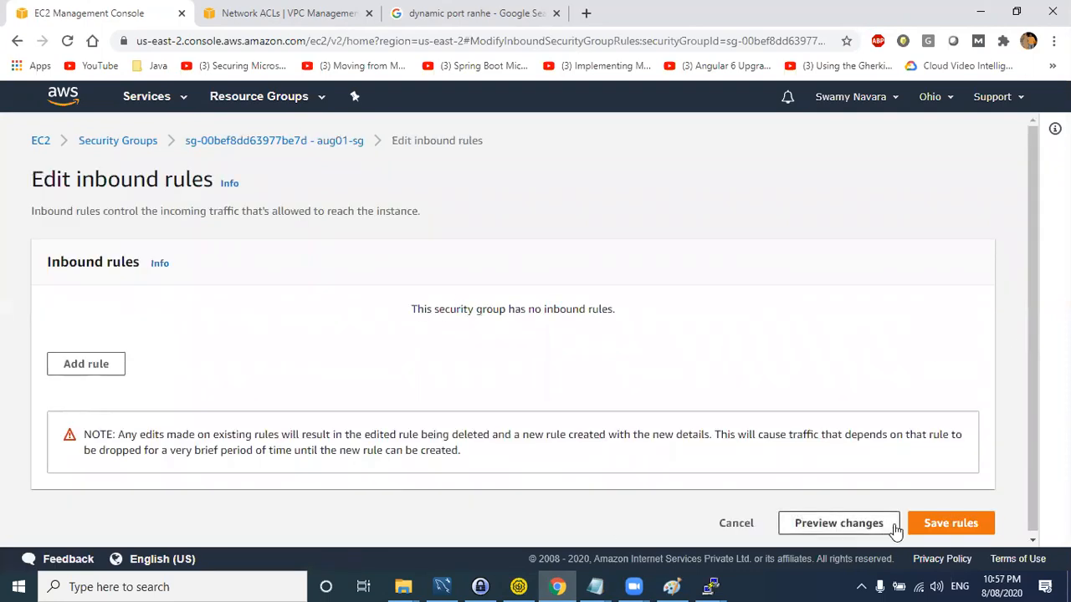
pyautogui.click(935, 518)
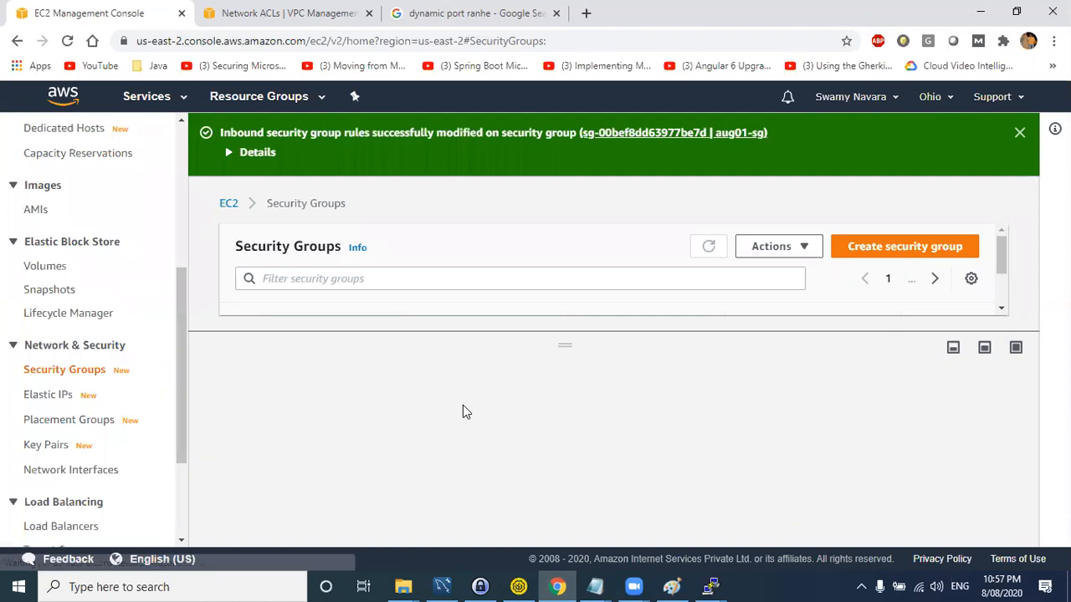
# - Switch to PuTTY, duplicate the EC2 session to test a new SSH connection, and close the duplicated window
pyautogui.moveTo(710, 587)
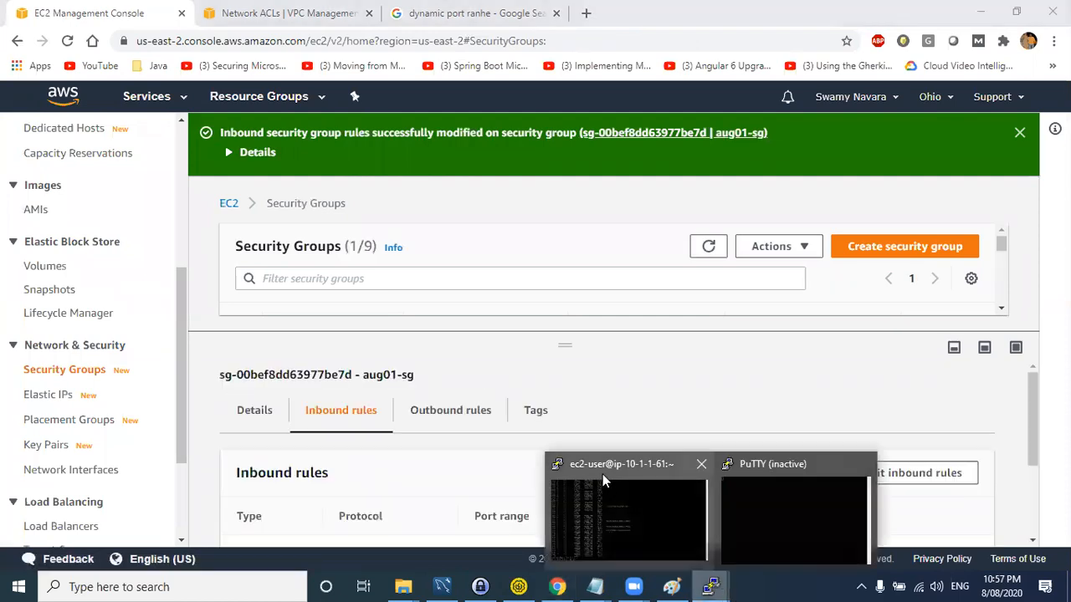
pyautogui.click(605, 479)
pyautogui.rightClick(271, 10)
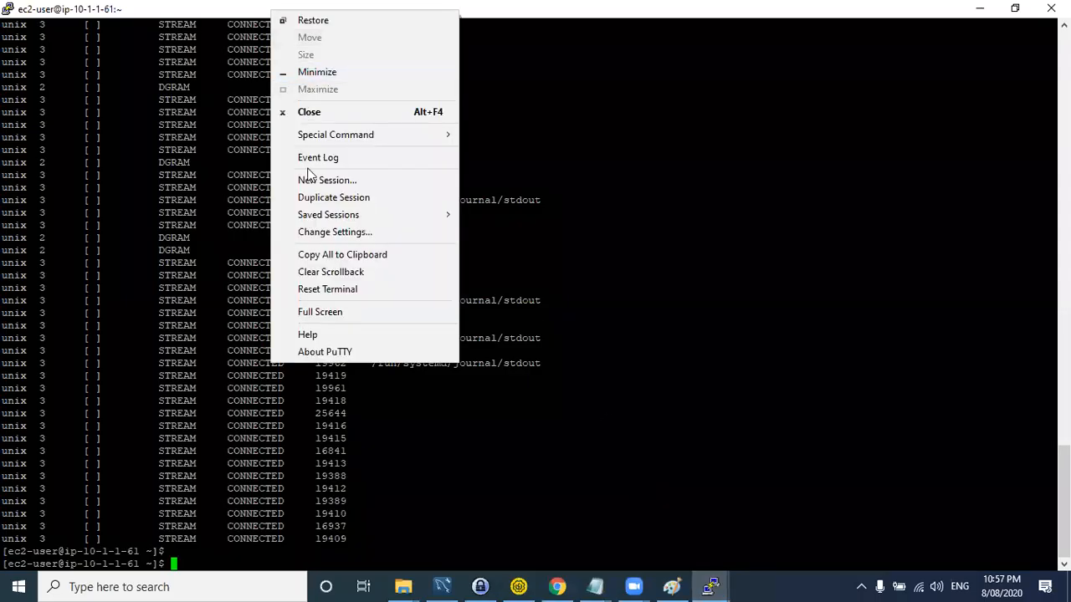
pyautogui.click(311, 198)
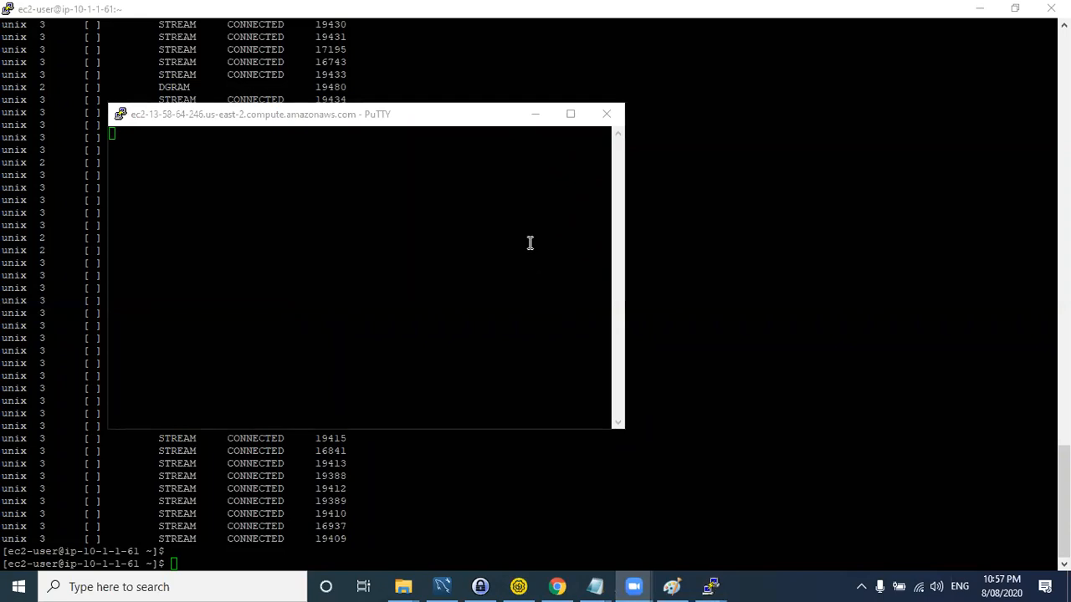
pyautogui.click(606, 114)
pyautogui.click(560, 351)
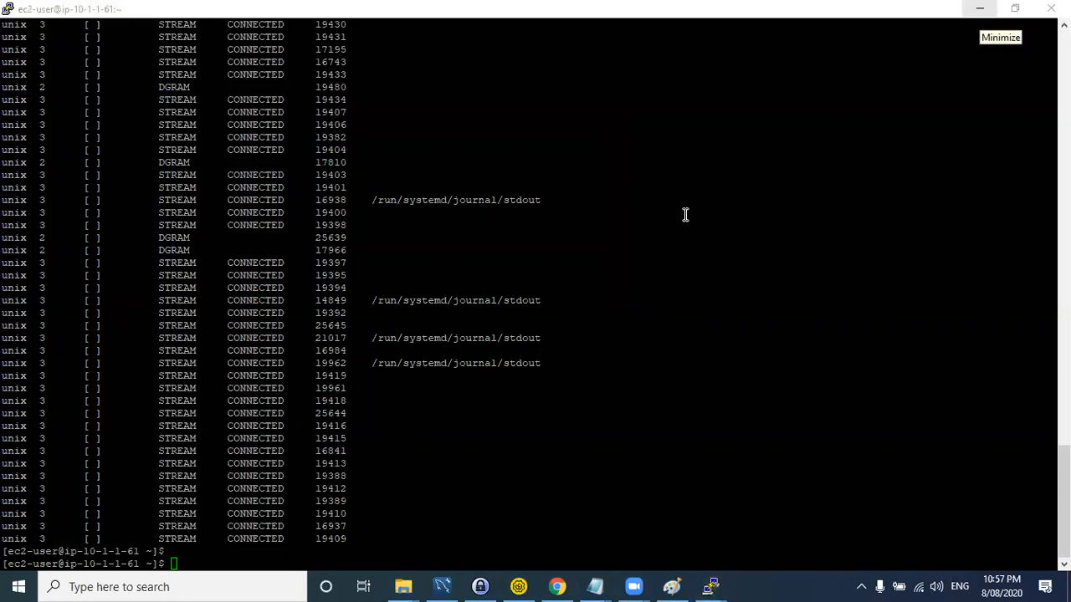
# - Switch to the LabNotes file in Notepad and highlight the security group notes on rule evaluation, default deny and allow-only rules
pyautogui.click(557, 586)
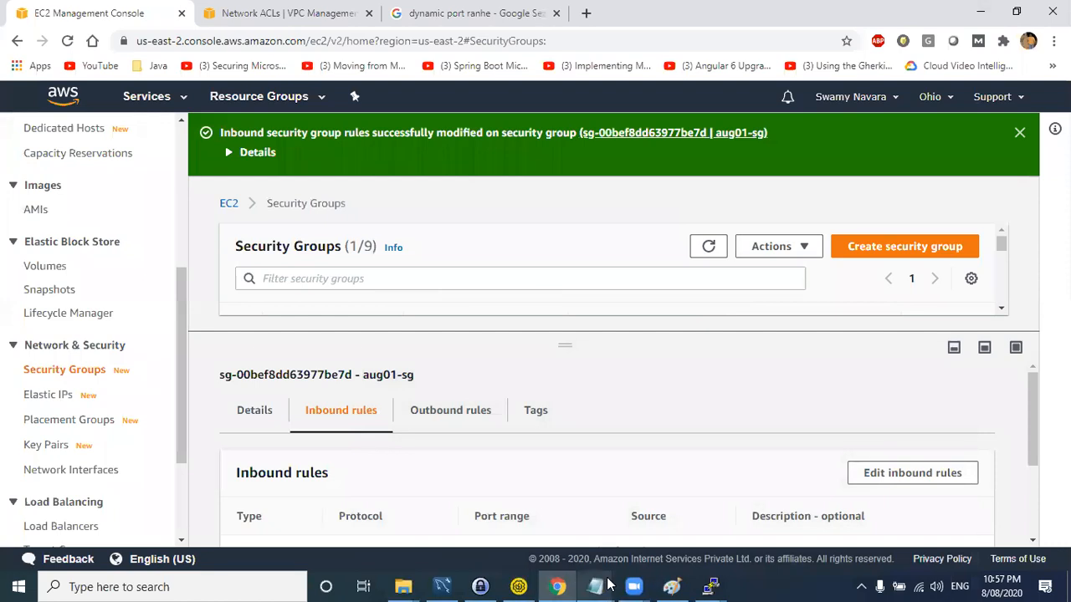
pyautogui.moveTo(608, 584)
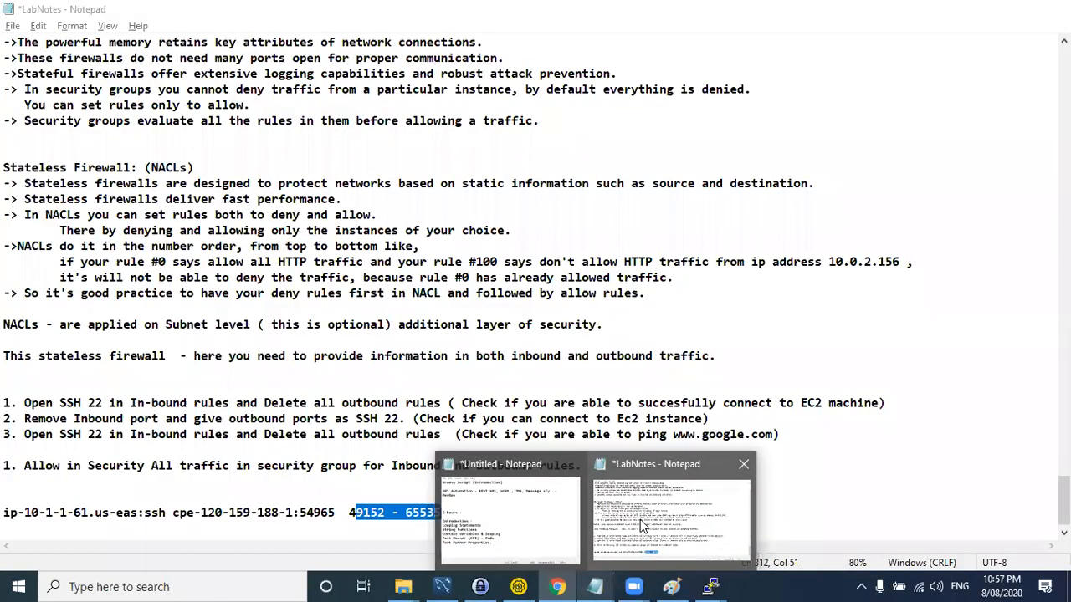
pyautogui.click(643, 522)
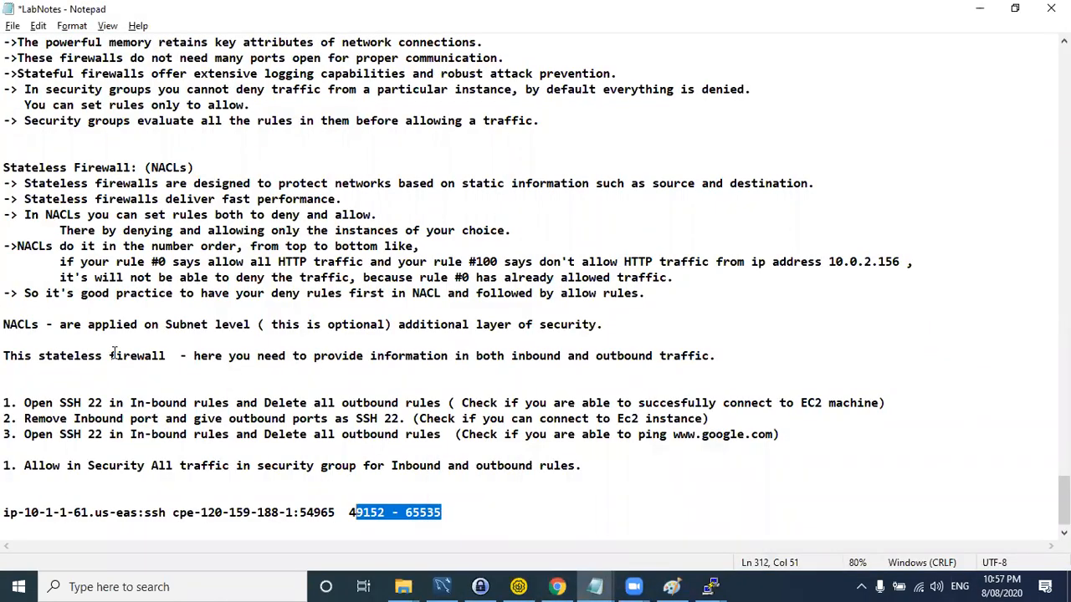
pyautogui.scroll(1, 51, 280)
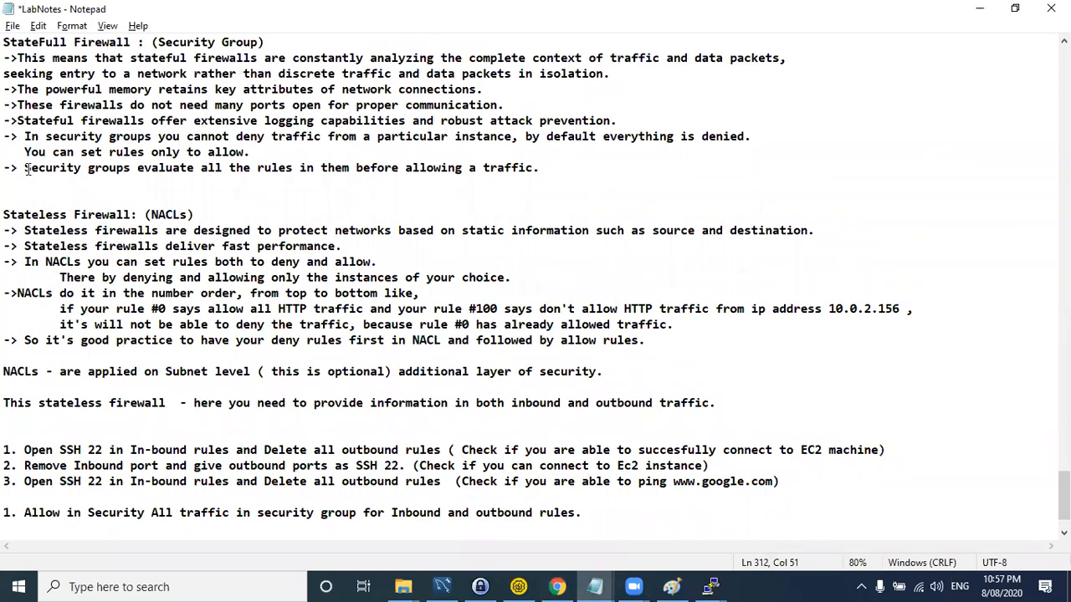
pyautogui.moveTo(24, 168); pyautogui.dragTo(530, 168)
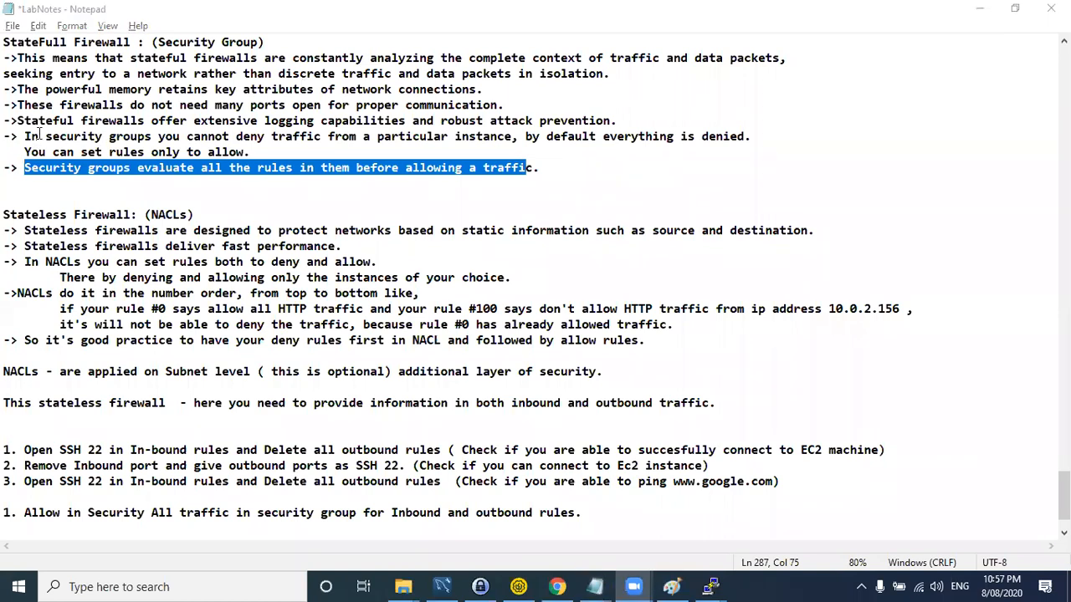
pyautogui.moveTo(111, 137); pyautogui.dragTo(741, 136)
pyautogui.click(564, 138)
pyautogui.moveTo(28, 152); pyautogui.dragTo(226, 151)
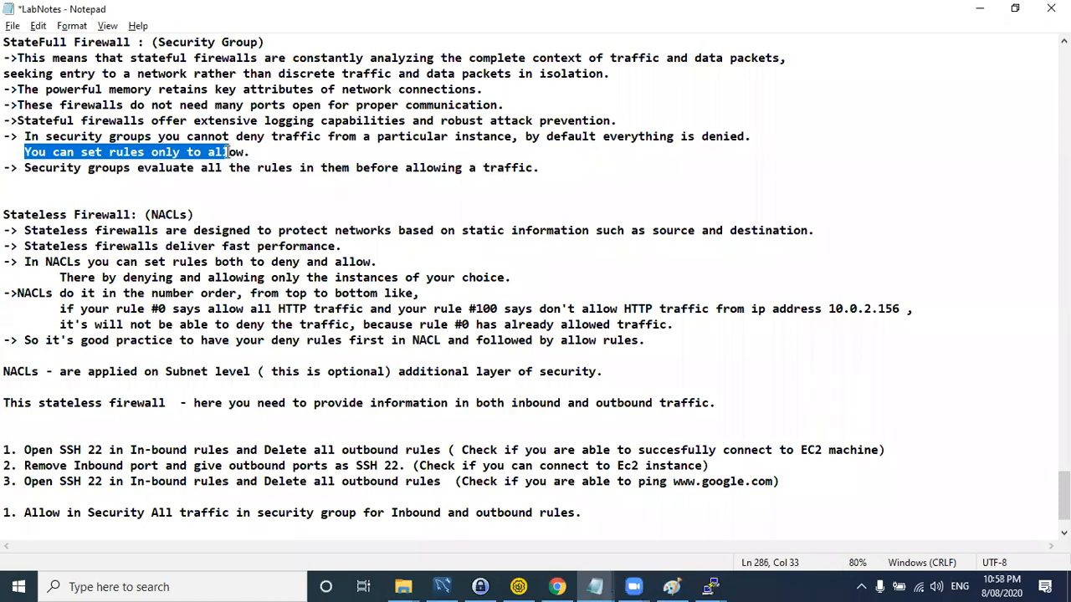
# - Switch to Chrome and look at the inbound rules list of aug01-sg
pyautogui.hotkey('alt', 'Tab')
pyautogui.hotkey('alt', 'Tab')
pyautogui.scroll(-1, 374, 435)
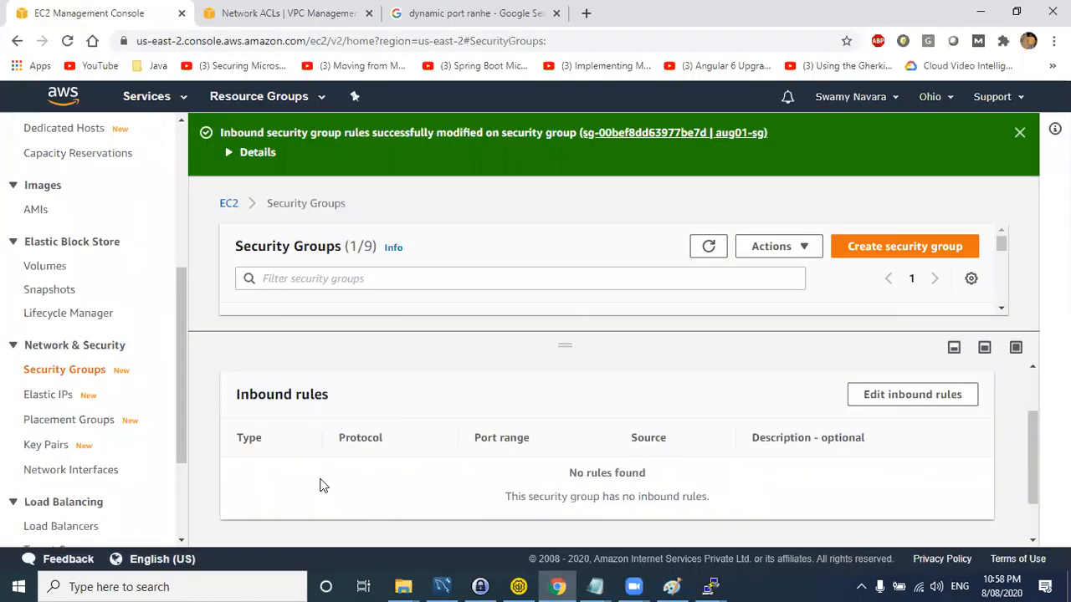
# - Switch to Paint, draw a black cross over the inbound traffic lines beside Network ACLs and add short freehand strokes below it
pyautogui.hotkey('alt', 'Tab')
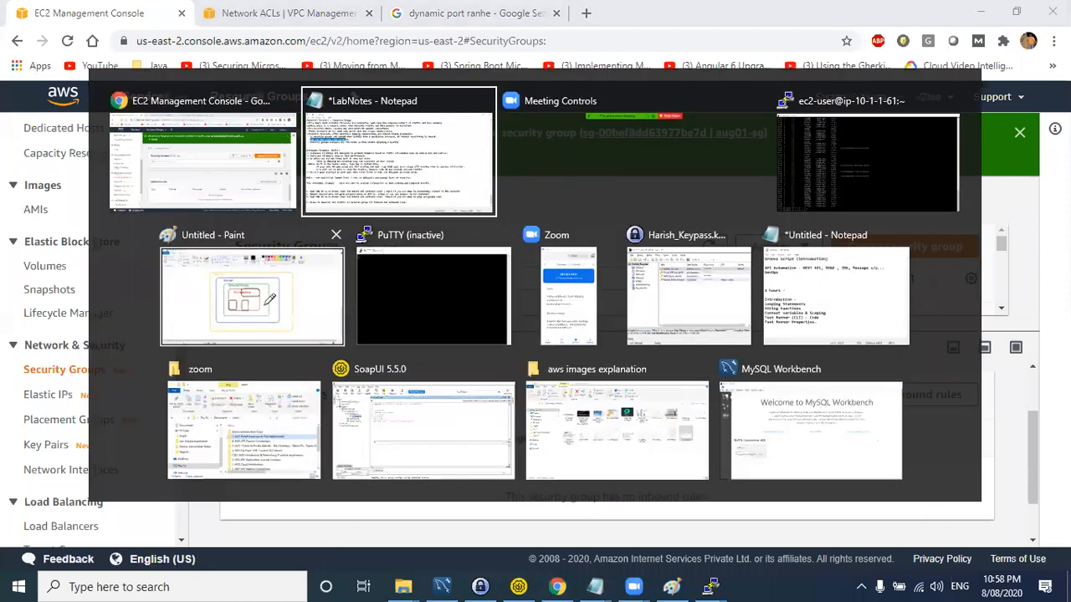
pyautogui.click(318, 278)
pyautogui.scroll(10, 318, 278)
pyautogui.moveTo(159, 213); pyautogui.dragTo(272, 328)
pyautogui.moveTo(295, 213); pyautogui.dragTo(156, 336)
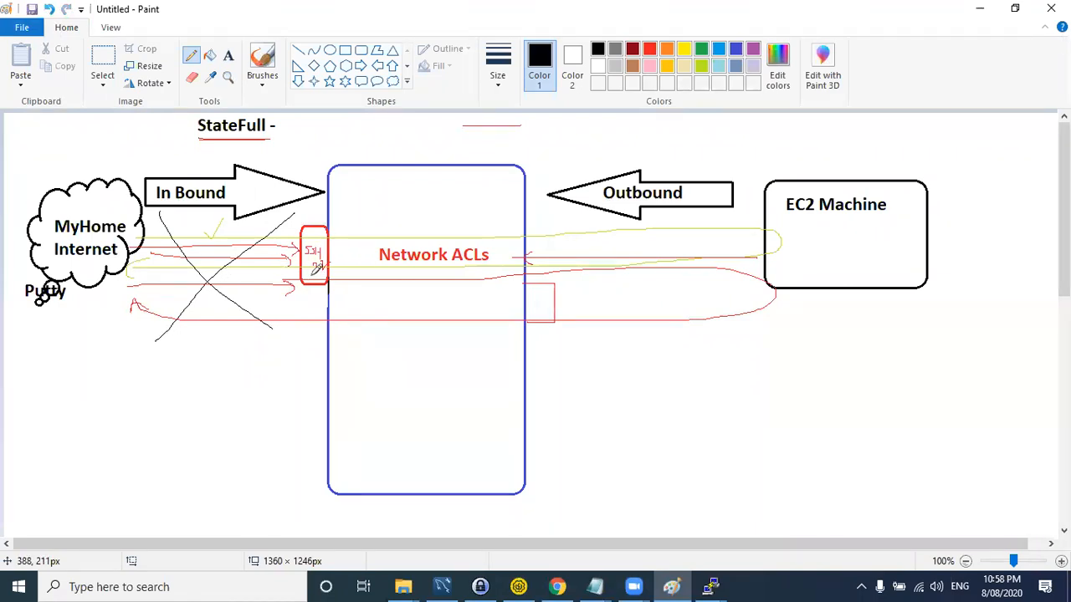
pyautogui.moveTo(304, 364); pyautogui.dragTo(307, 387)
pyautogui.moveTo(134, 415)
pyautogui.mouseDown()
pyautogui.moveTo(126, 430)
pyautogui.moveTo(146, 389)
pyautogui.moveTo(149, 418)
pyautogui.moveTo(155, 409)
pyautogui.mouseUp()
# - Switch to Chrome, start editing the inbound rules of aug01-sg and add an HTTPS rule with source Anywhere
pyautogui.hotkey('alt', 'Tab')
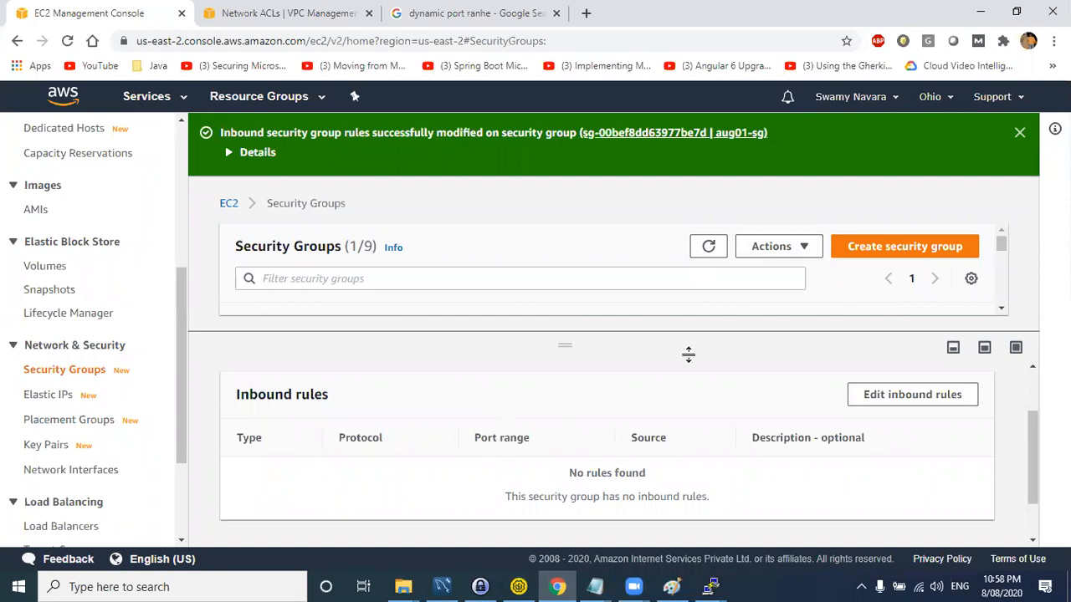
pyautogui.click(875, 401)
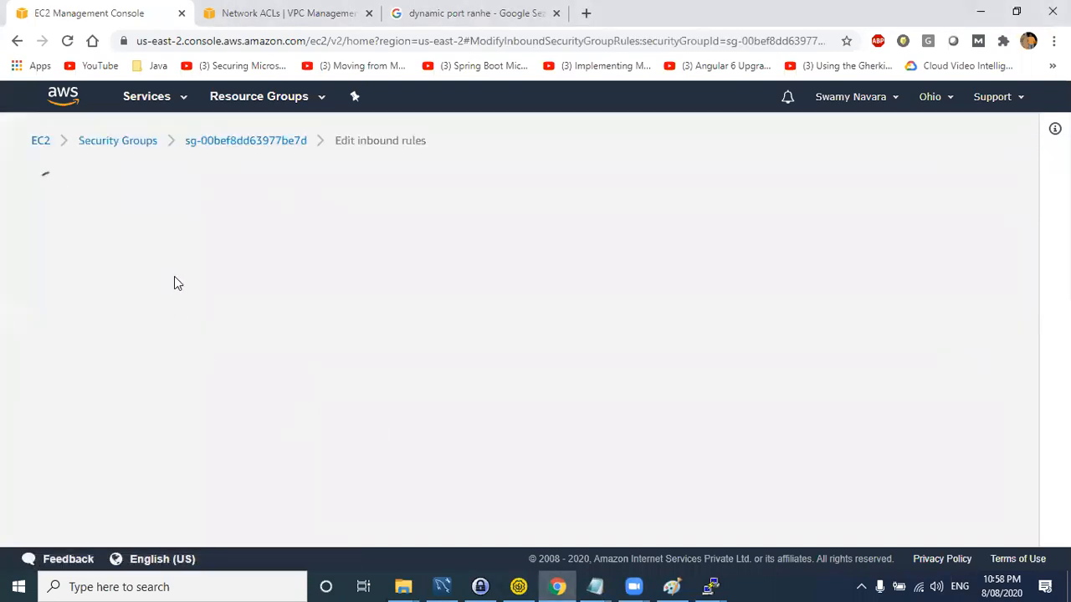
pyautogui.click(92, 365)
pyautogui.click(130, 349)
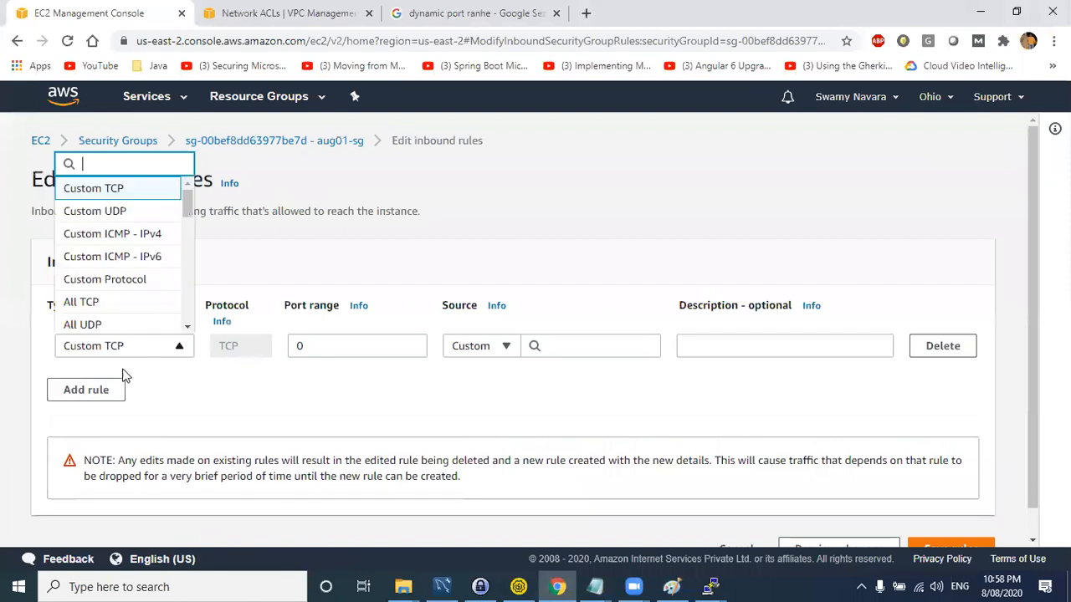
pyautogui.write('https')
pyautogui.click(104, 300)
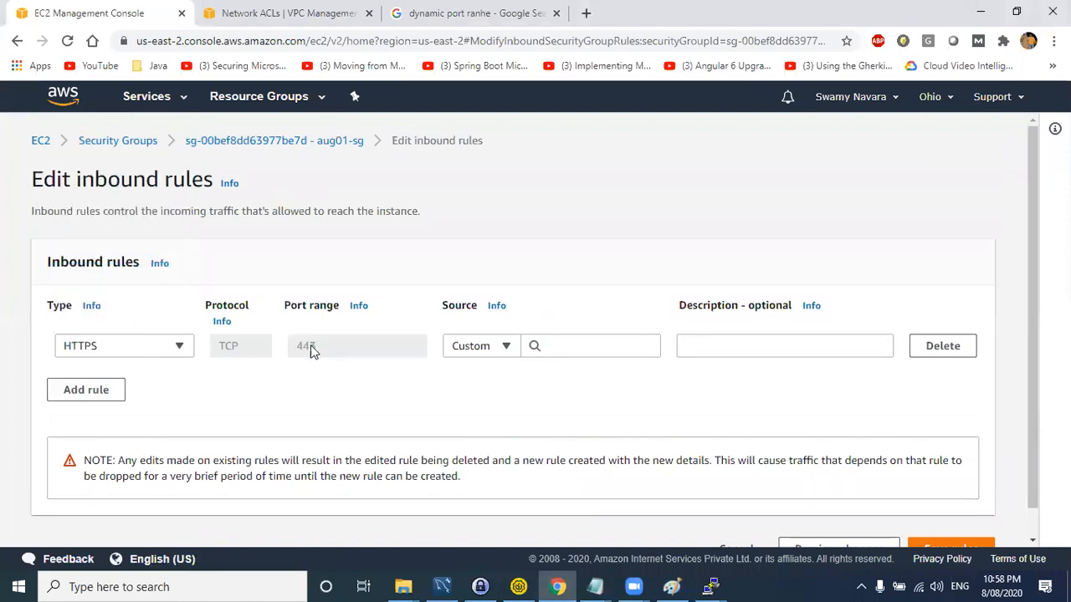
pyautogui.click(490, 347)
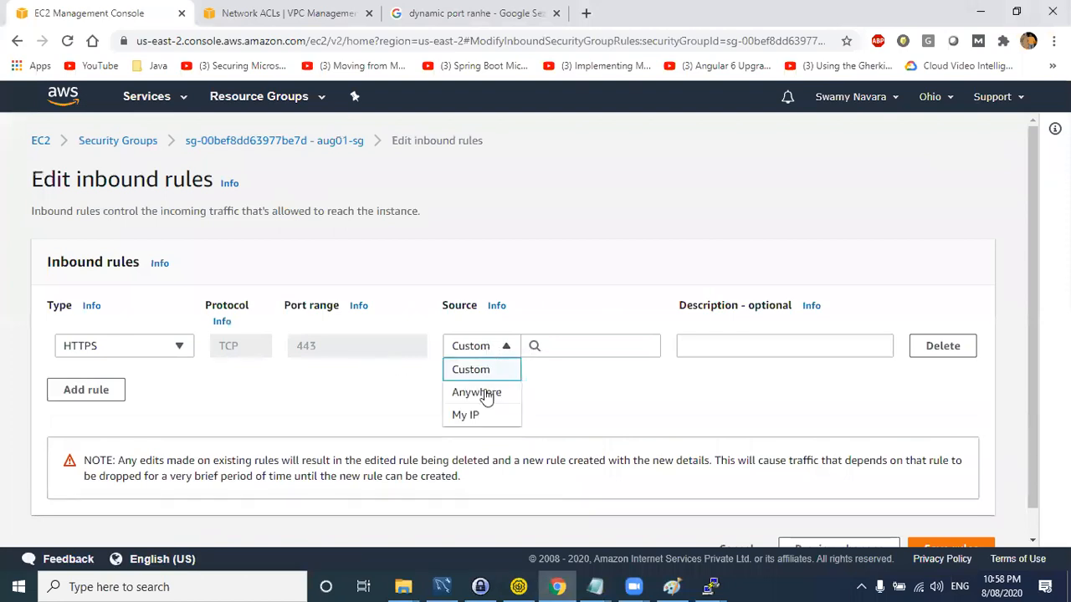
pyautogui.click(485, 393)
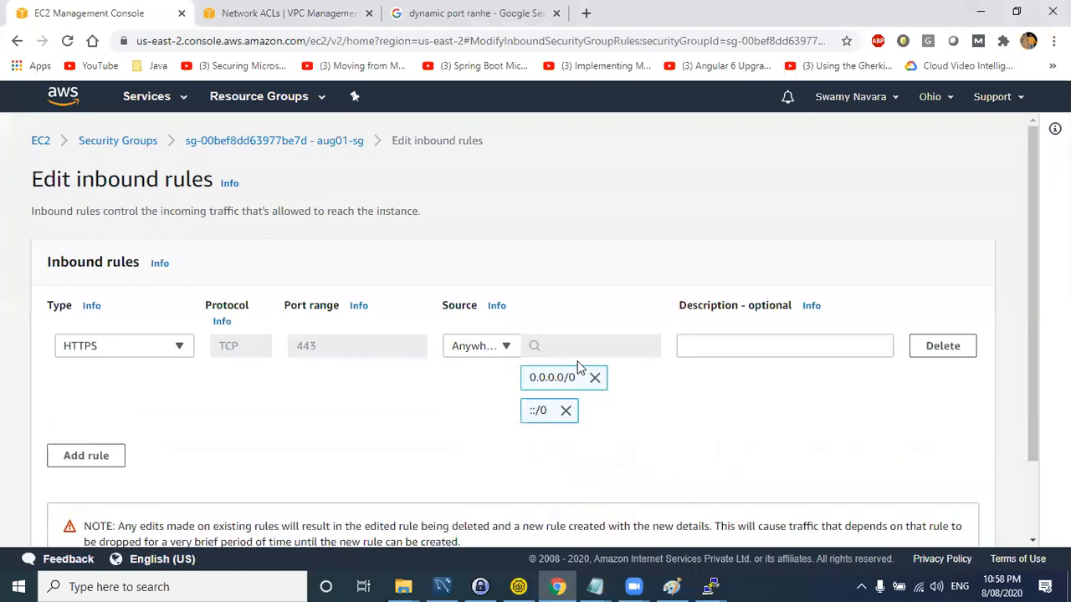
# - Add a second inbound rule of type HTTP with source Anywhere and save the rules
pyautogui.scroll(-2, 951, 401)
pyautogui.click(91, 376)
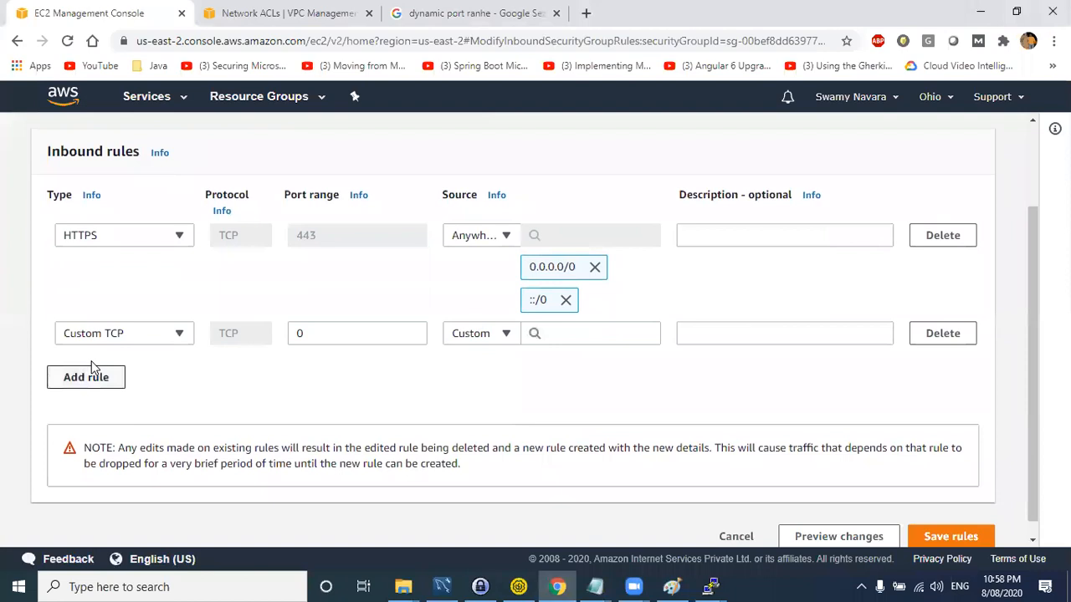
pyautogui.click(131, 333)
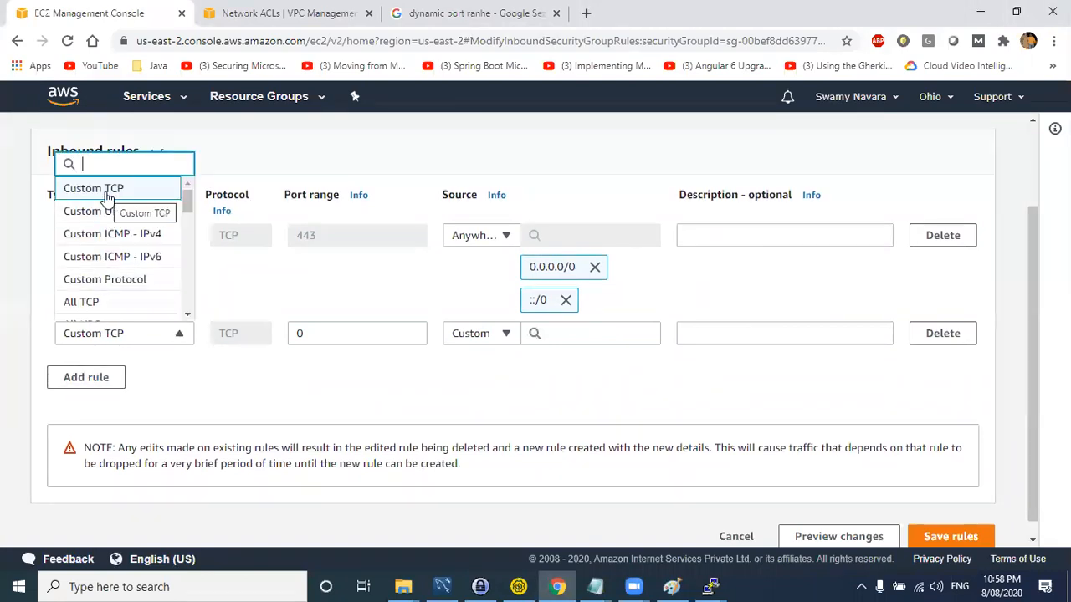
pyautogui.write('http')
pyautogui.click(95, 225)
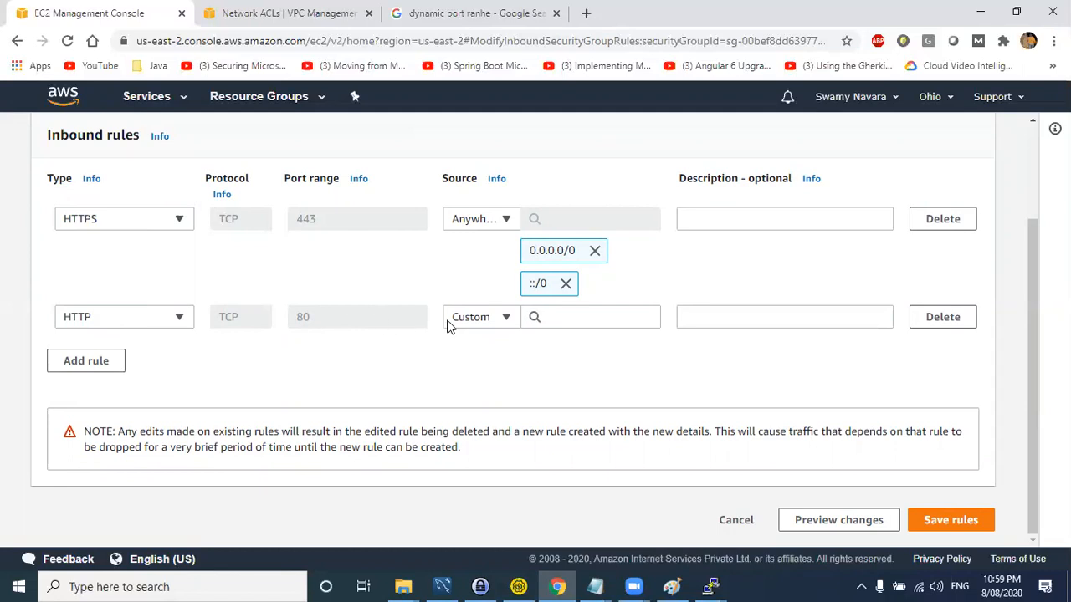
pyautogui.click(488, 317)
pyautogui.click(477, 364)
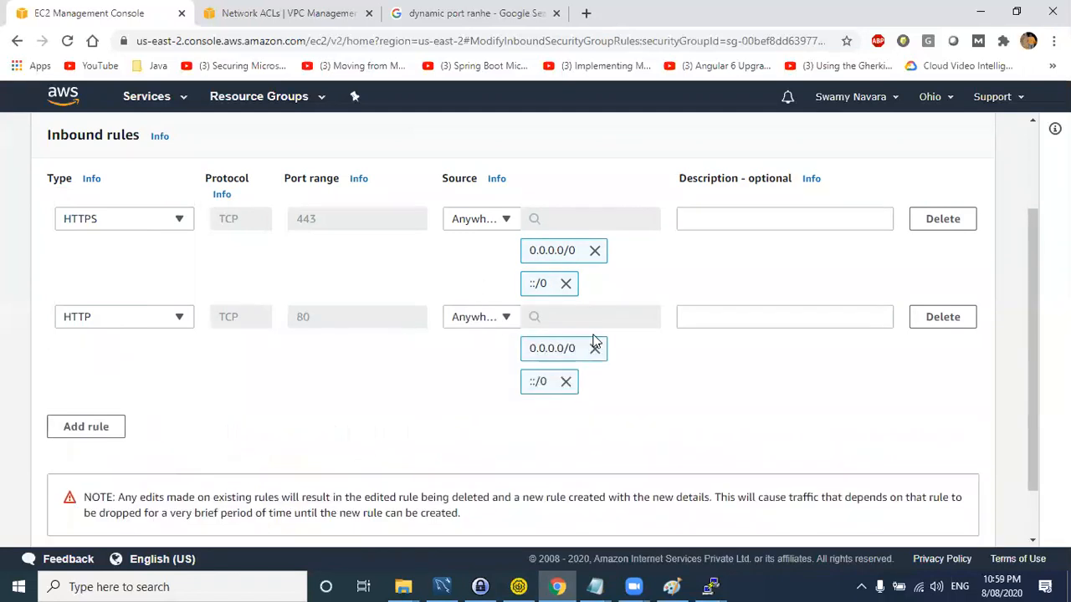
pyautogui.scroll(-2, 998, 502)
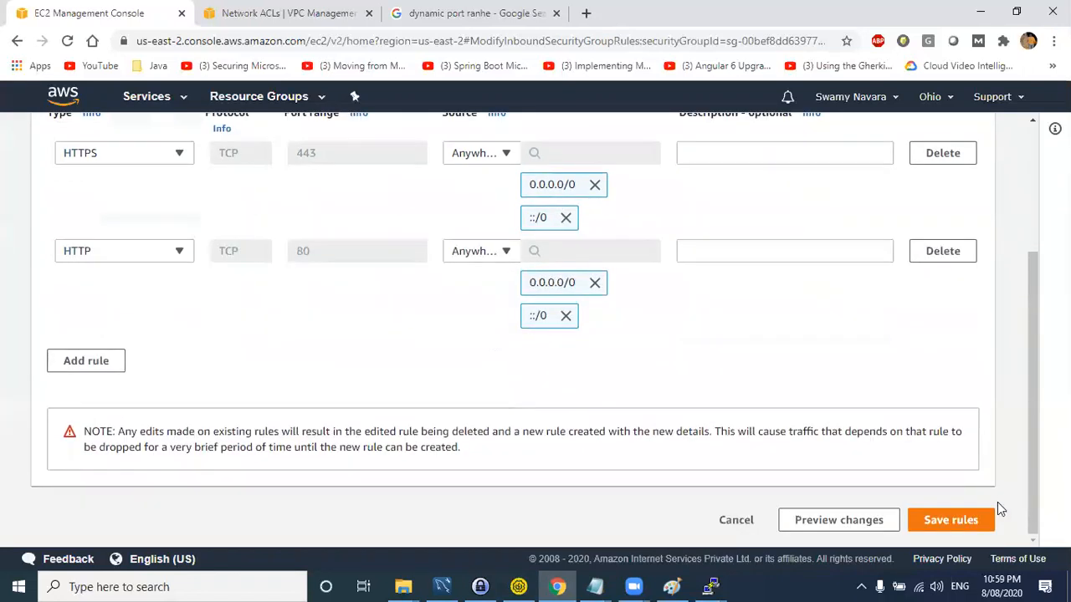
pyautogui.click(961, 516)
# - Review the saved HTTP and HTTPS inbound rules of aug01-sg and dismiss the notification banner
pyautogui.hotkey('alt', 'Tab')
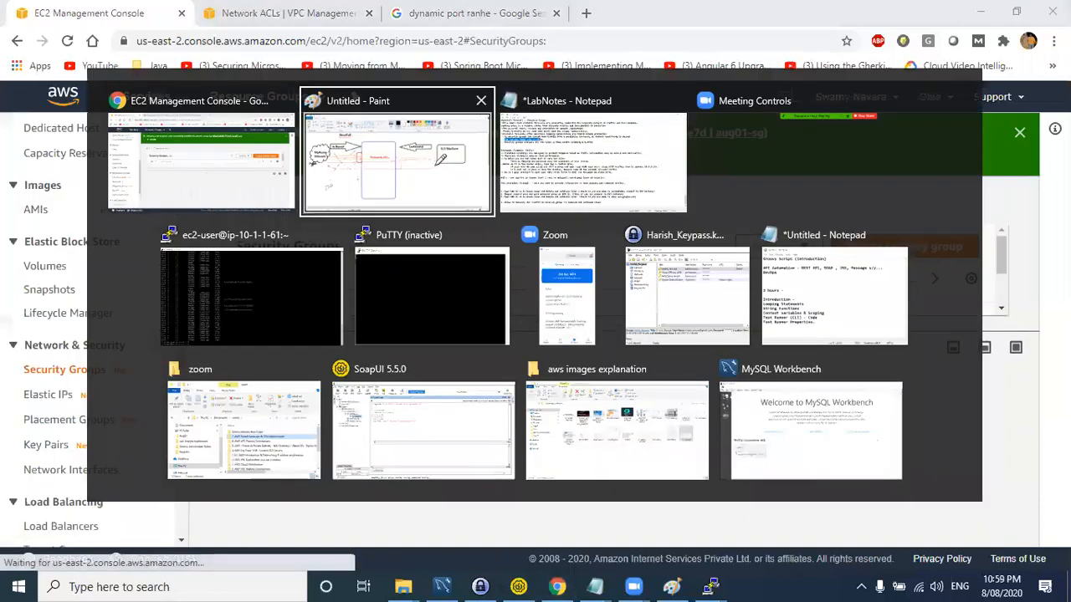
pyautogui.hotkey('alt', 'Tab')
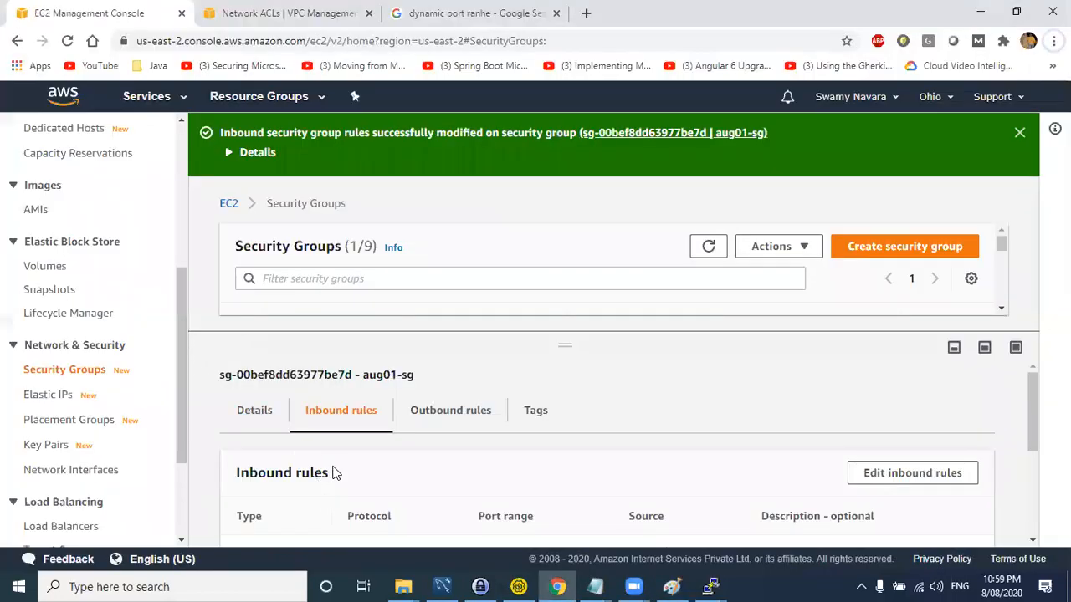
pyautogui.scroll(-3, 290, 436)
pyautogui.moveTo(265, 383); pyautogui.dragTo(241, 385)
pyautogui.moveTo(281, 416); pyautogui.dragTo(239, 414)
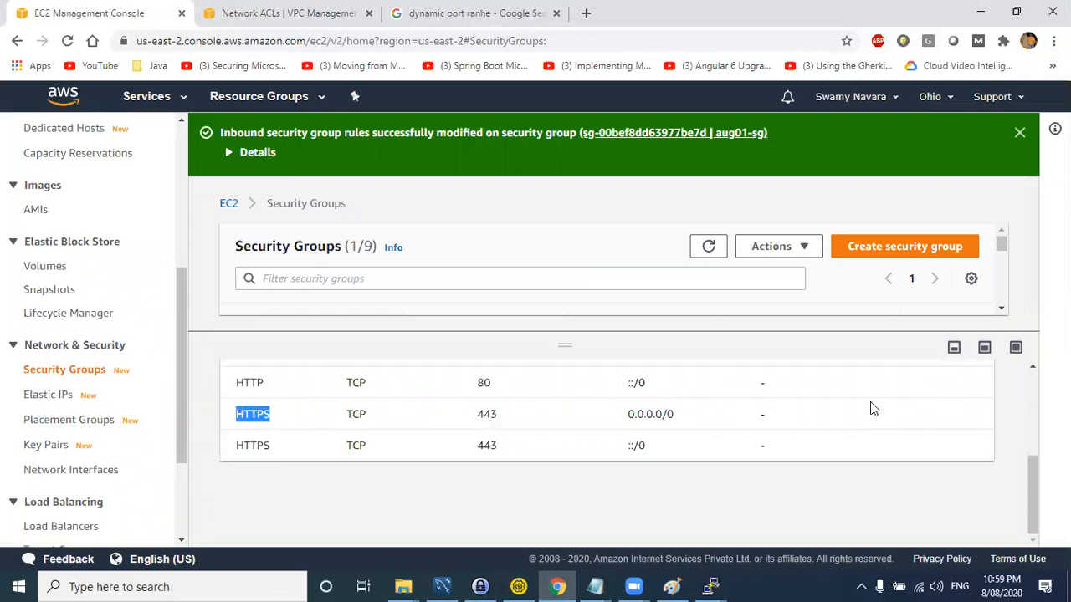
pyautogui.click(908, 414)
pyautogui.click(1019, 134)
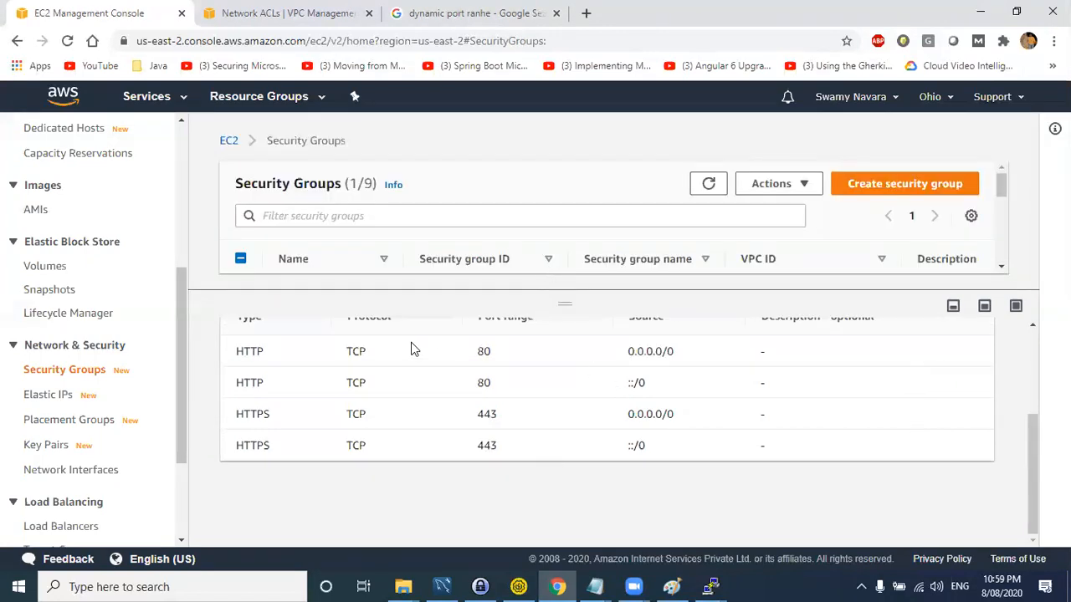
# - Edit the inbound rules of aug01-sg and delete all the HTTP and HTTPS rules
pyautogui.scroll(2, 750, 386)
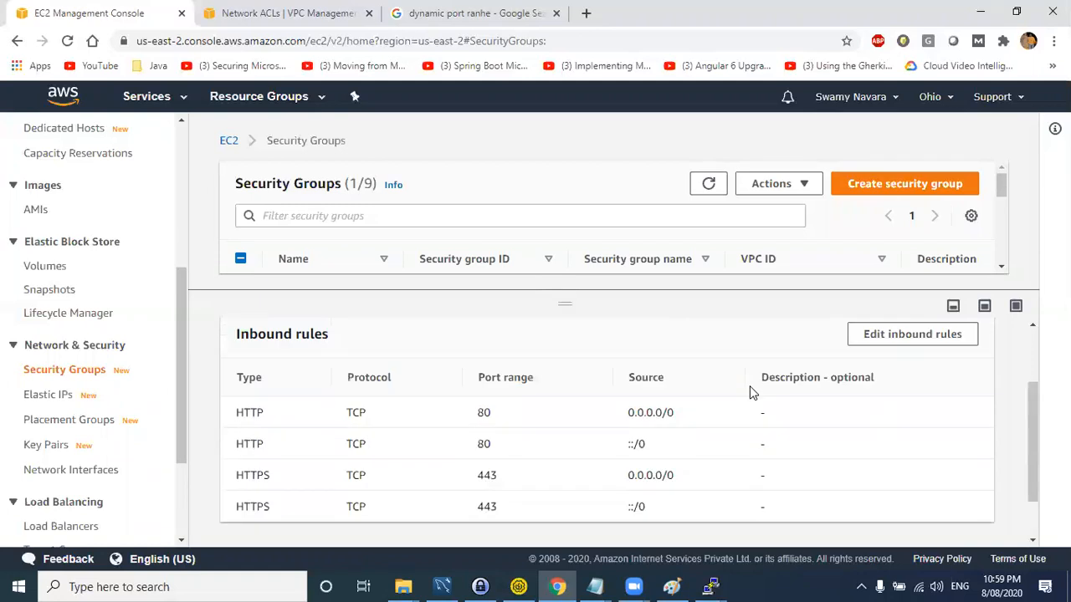
pyautogui.click(937, 429)
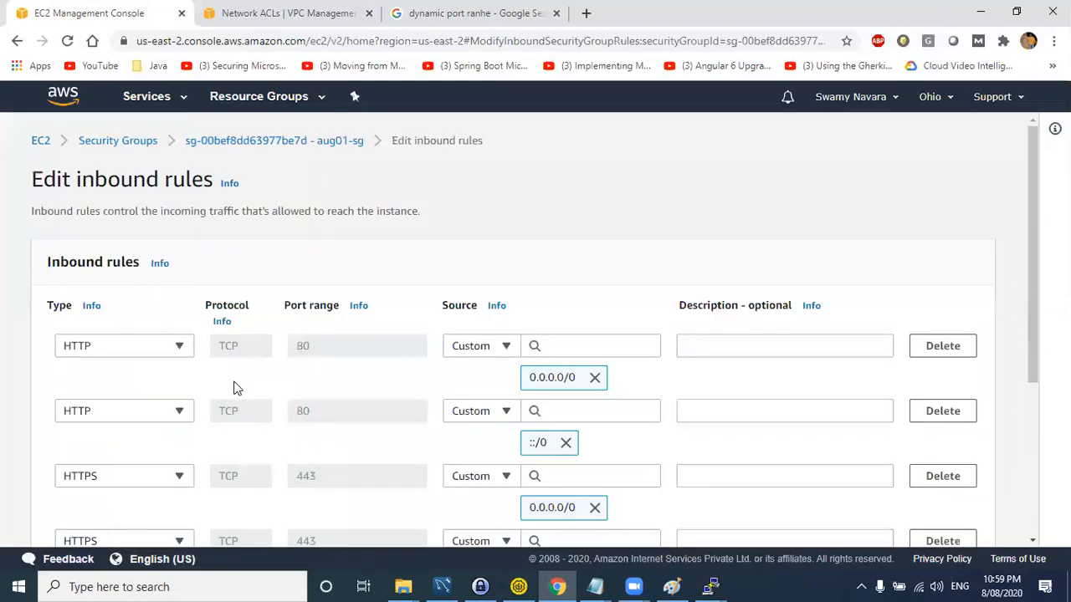
pyautogui.scroll(-1, 957, 325)
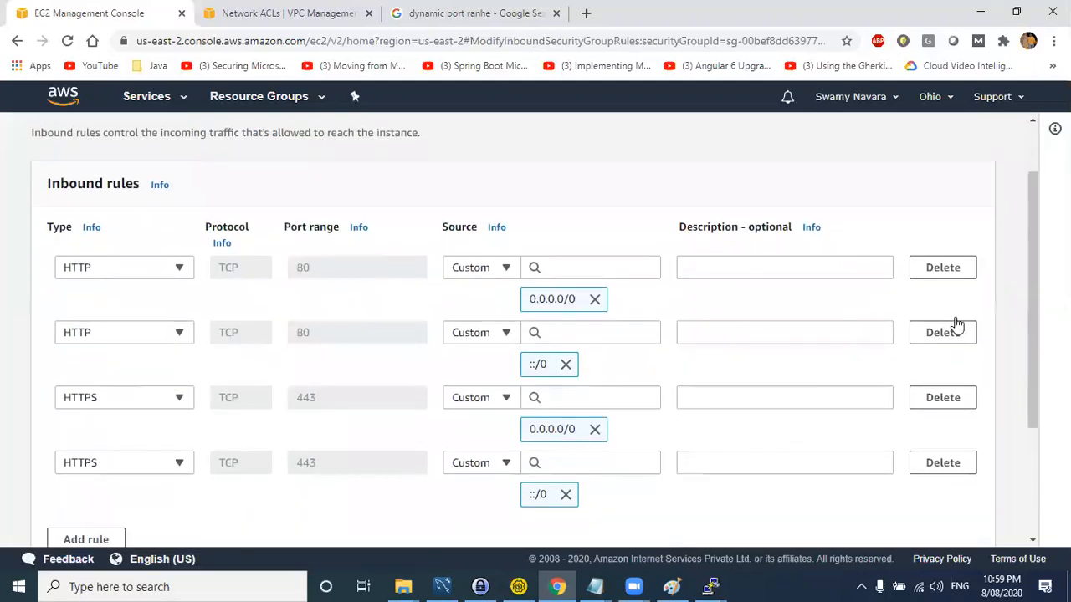
pyautogui.click(958, 274)
pyautogui.click(959, 275)
pyautogui.click(959, 275)
pyautogui.click(929, 290)
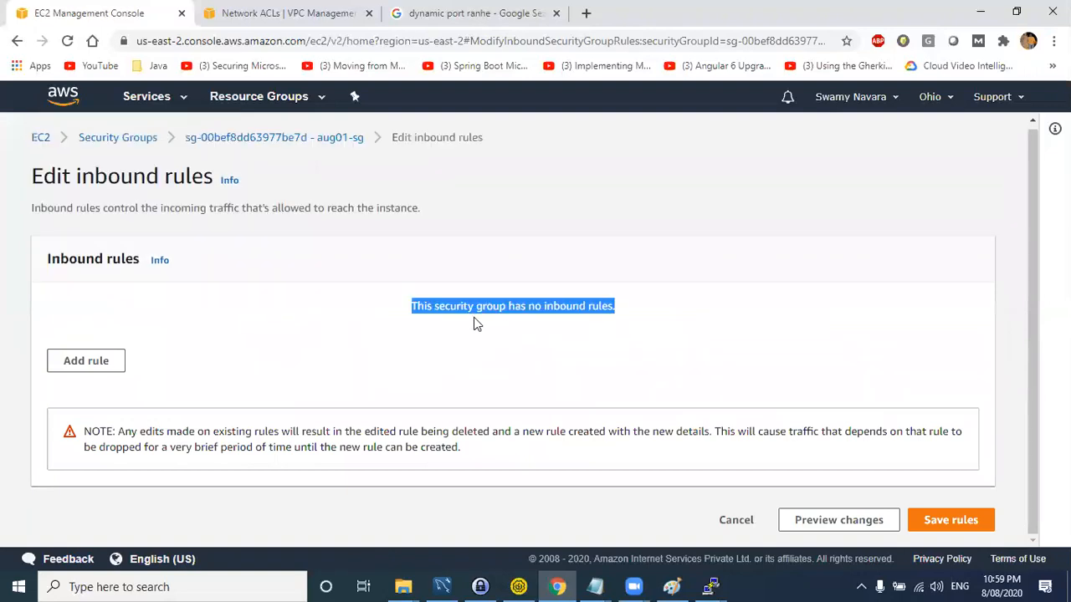
pyautogui.click(222, 360)
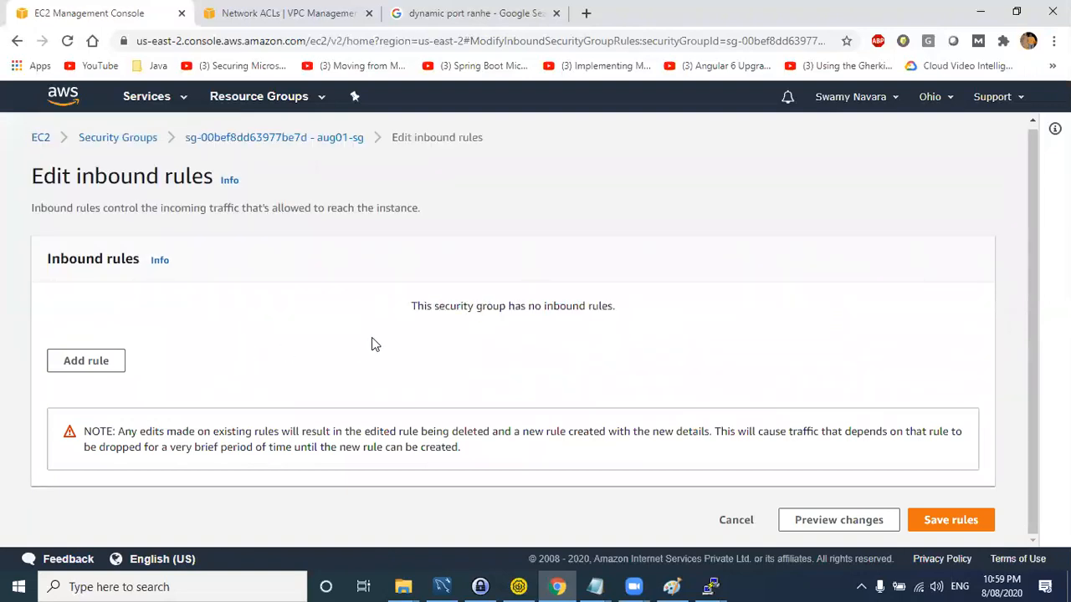
# - Add an All traffic inbound rule with source Anywhere to aug01-sg and save the rules
pyautogui.click(113, 365)
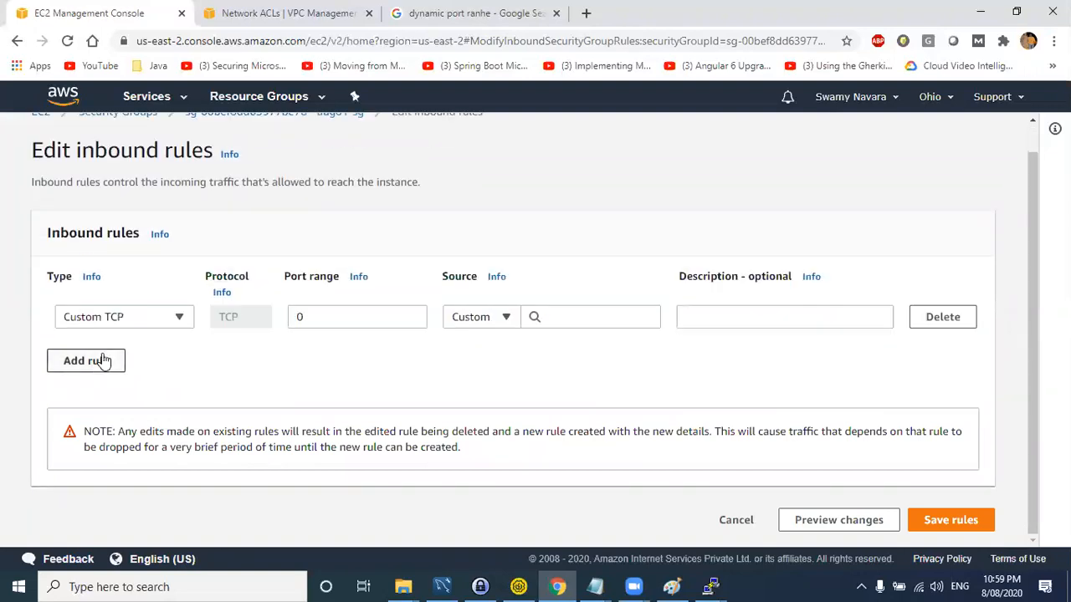
pyautogui.scroll(1, 235, 180)
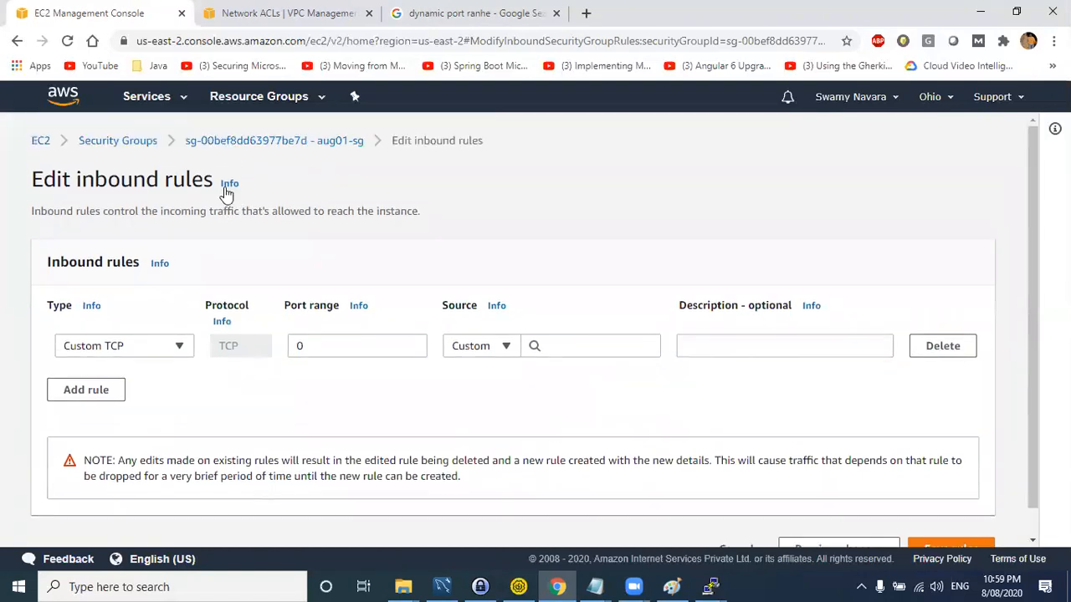
pyautogui.click(119, 356)
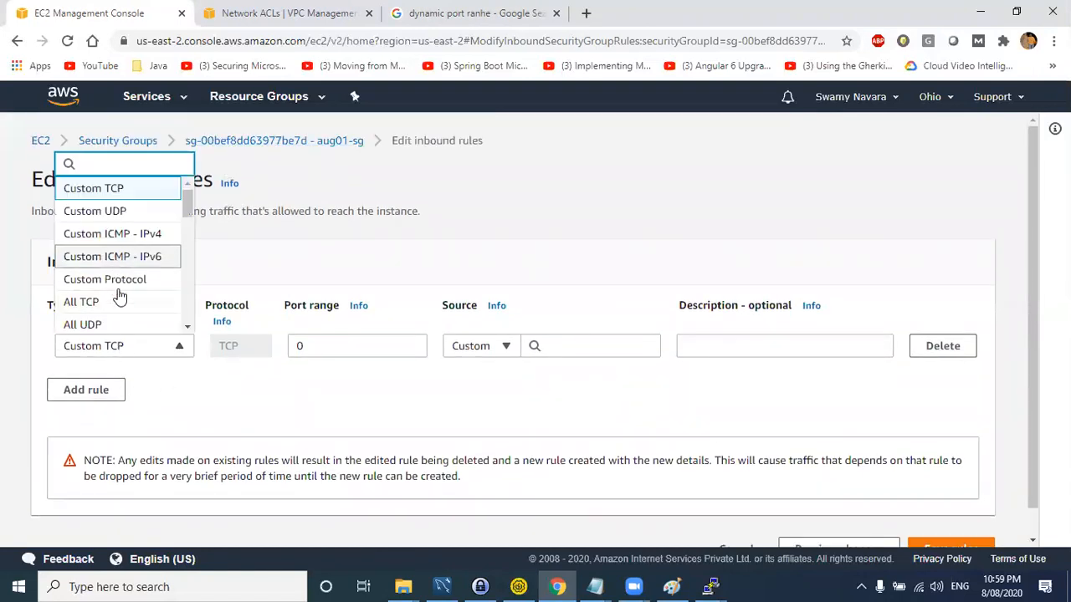
pyautogui.scroll(-1, 121, 310)
pyautogui.scroll(-2, 121, 301)
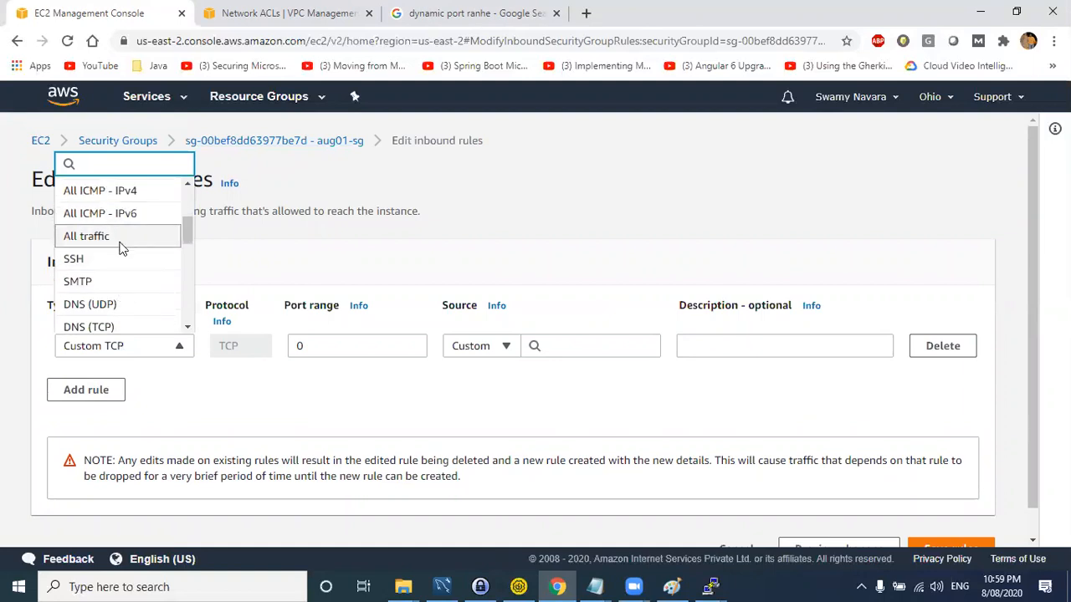
pyautogui.click(122, 241)
pyautogui.click(502, 346)
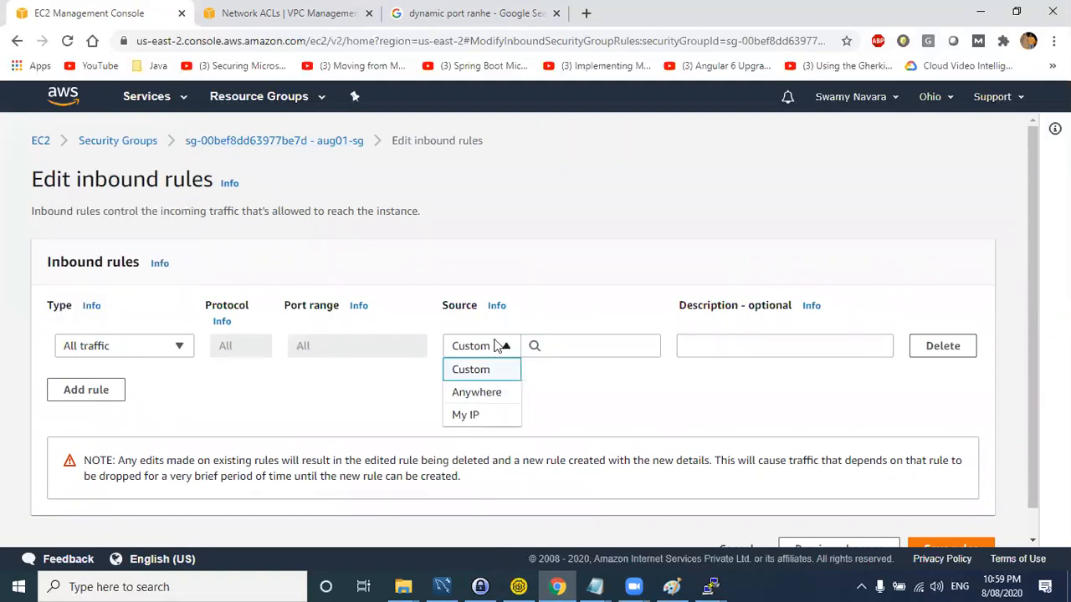
pyautogui.click(495, 392)
pyautogui.scroll(-1, 928, 506)
pyautogui.click(947, 514)
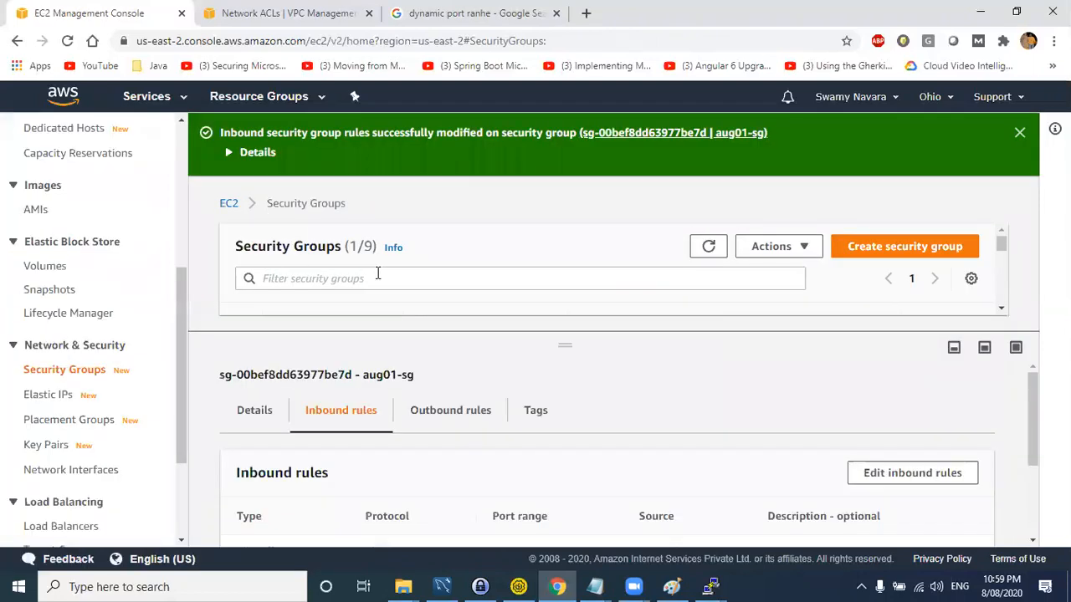
# - Switch to the Paint diagram and sketch a black incoming arrow from outside the NACLs box to the corner of the EC2 Machine box
pyautogui.hotkey('alt', 'Tab')
pyautogui.hotkey('alt', 'Tab')
pyautogui.scroll(-5, 449, 318)
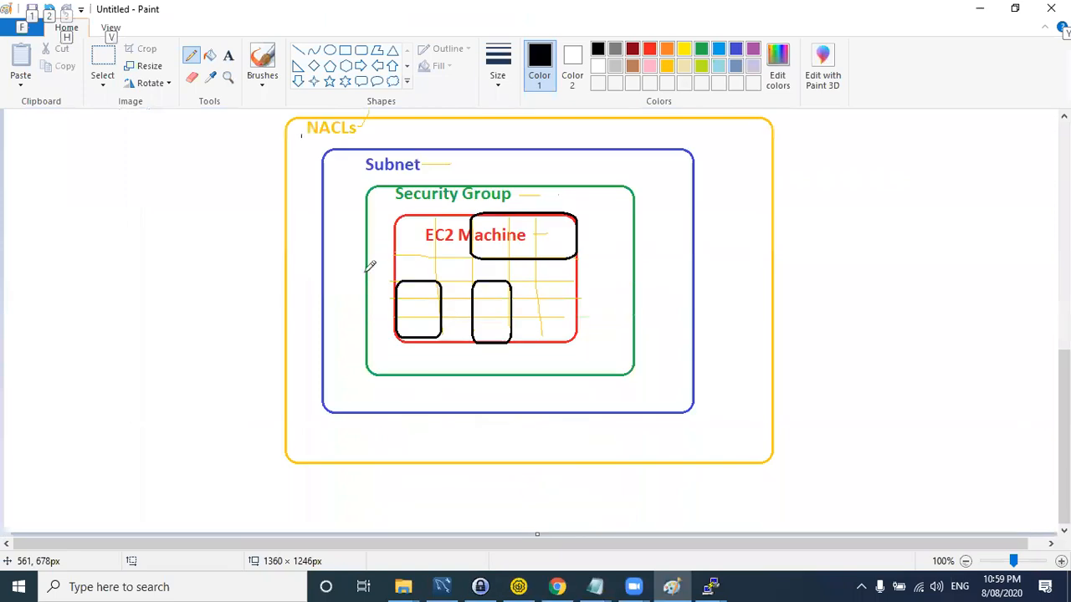
pyautogui.press('alt')
pyautogui.press('alt')
pyautogui.press('alt')
pyautogui.press('alt')
pyautogui.press('alt')
pyautogui.moveTo(189, 176)
pyautogui.mouseDown()
pyautogui.moveTo(369, 187)
pyautogui.moveTo(382, 212)
pyautogui.moveTo(389, 199)
pyautogui.mouseUp()
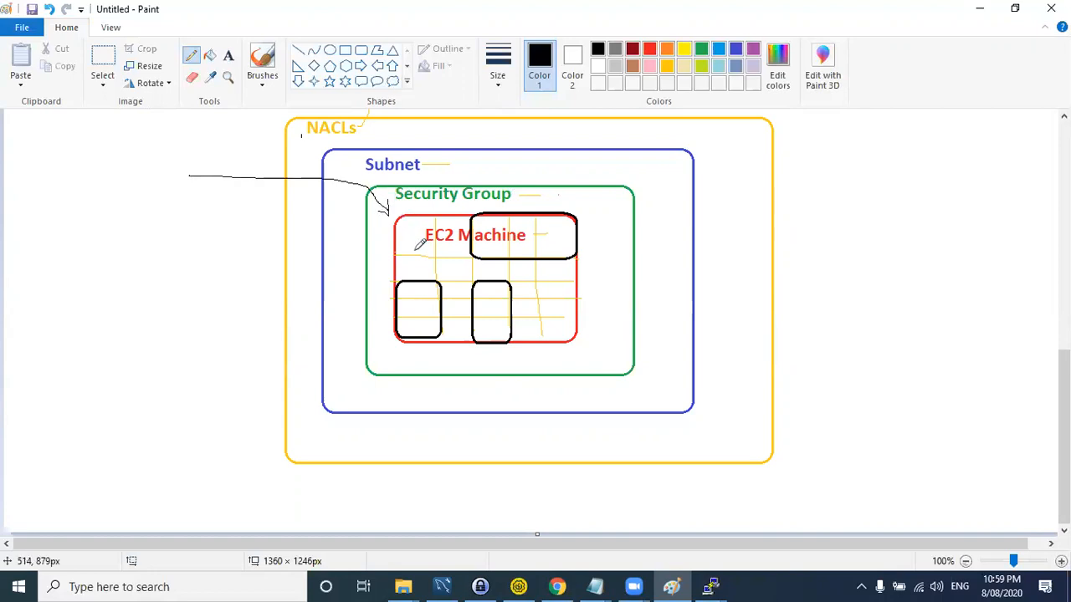
# - Sketch return arrows from the EC2 Machine out past the NACLs border, and mark the crossing points at the Security Group and NACLs borders
pyautogui.moveTo(417, 242); pyautogui.dragTo(387, 224)
pyautogui.moveTo(272, 168)
pyautogui.mouseDown()
pyautogui.moveTo(286, 178)
pyautogui.moveTo(277, 189)
pyautogui.mouseUp()
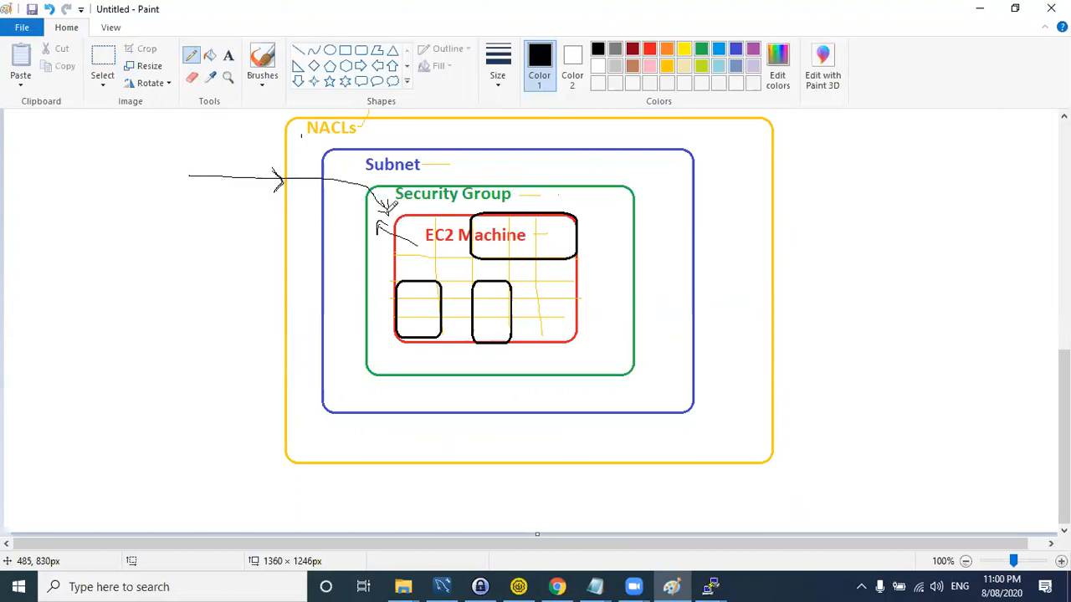
pyautogui.moveTo(378, 223)
pyautogui.mouseDown()
pyautogui.moveTo(290, 193)
pyautogui.moveTo(294, 208)
pyautogui.mouseUp()
pyautogui.moveTo(407, 196)
pyautogui.mouseDown()
pyautogui.moveTo(377, 190)
pyautogui.moveTo(408, 223)
pyautogui.moveTo(403, 188)
pyautogui.moveTo(418, 208)
pyautogui.mouseUp()
pyautogui.moveTo(244, 168); pyautogui.dragTo(278, 168)
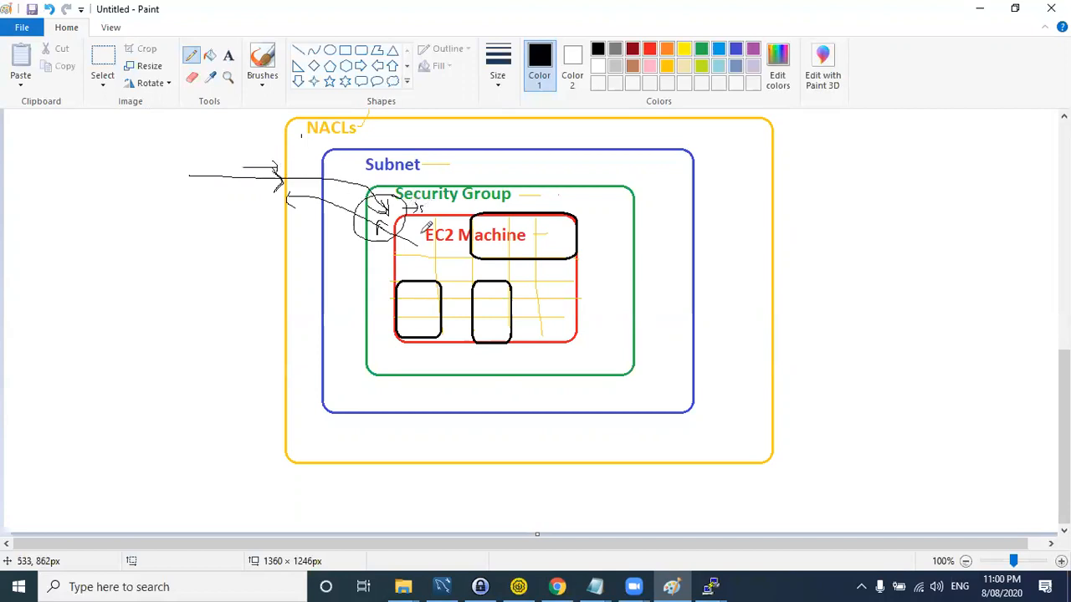
pyautogui.moveTo(402, 247)
pyautogui.mouseDown()
pyautogui.moveTo(381, 256)
pyautogui.moveTo(288, 238)
pyautogui.moveTo(243, 212)
pyautogui.mouseUp()
pyautogui.click(259, 212)
pyautogui.moveTo(374, 200); pyautogui.dragTo(387, 212)
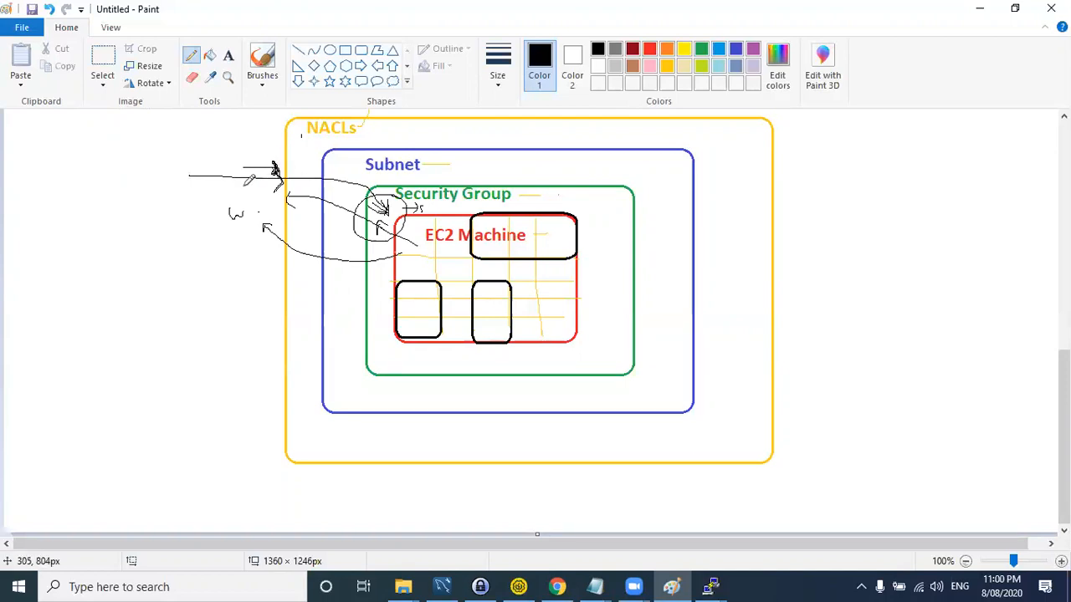
# - Switch to the LabNotes file in Notepad and highlight the line about stateless firewalls delivering fast performance
pyautogui.hotkey('alt', 'Tab')
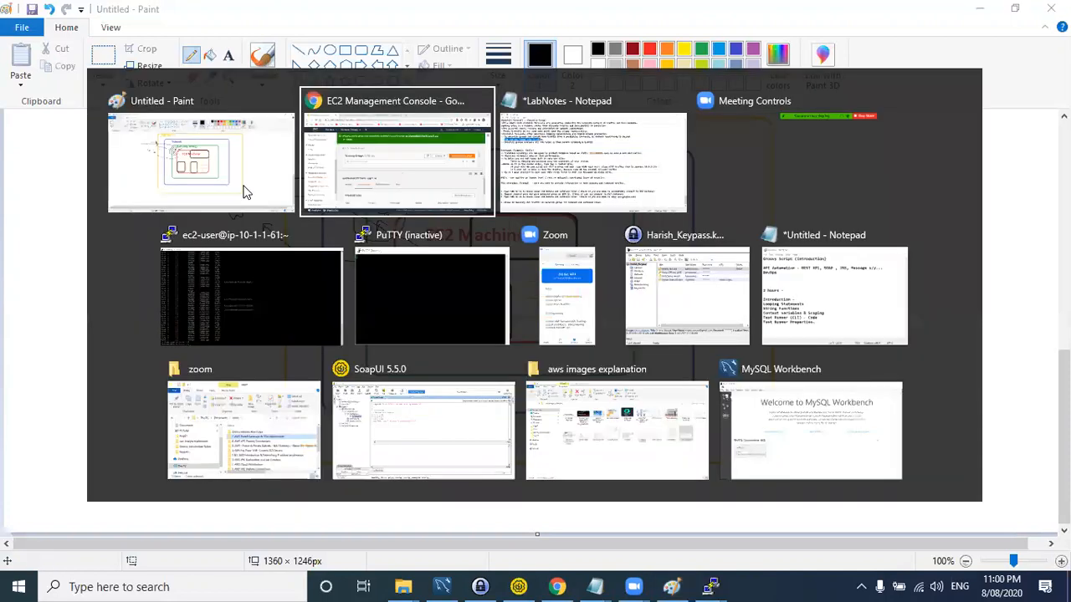
pyautogui.hotkey('alt', 'Tab')
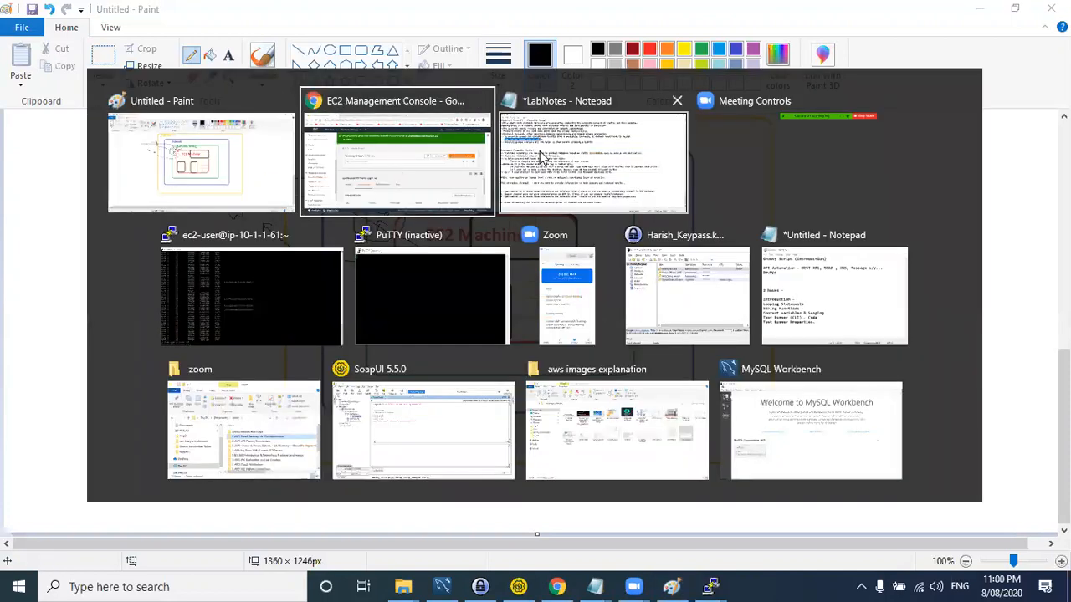
pyautogui.click(87, 256)
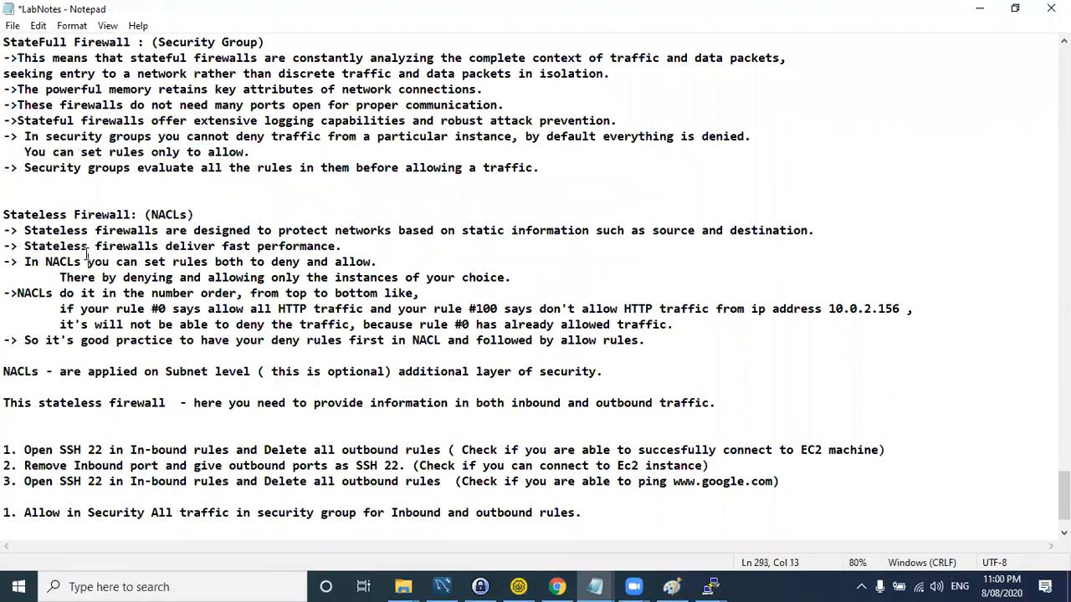
pyautogui.moveTo(25, 246); pyautogui.dragTo(328, 246)
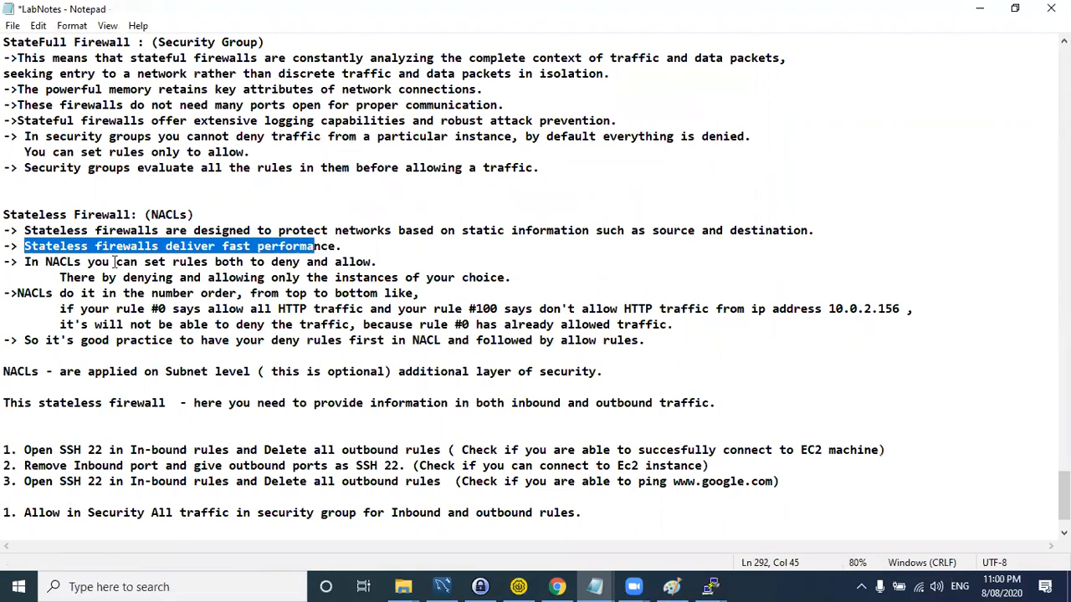
# - Append "- Access Control List _" to the "Stateless Firewall: (NACLs)" heading in the notes
pyautogui.click(198, 215)
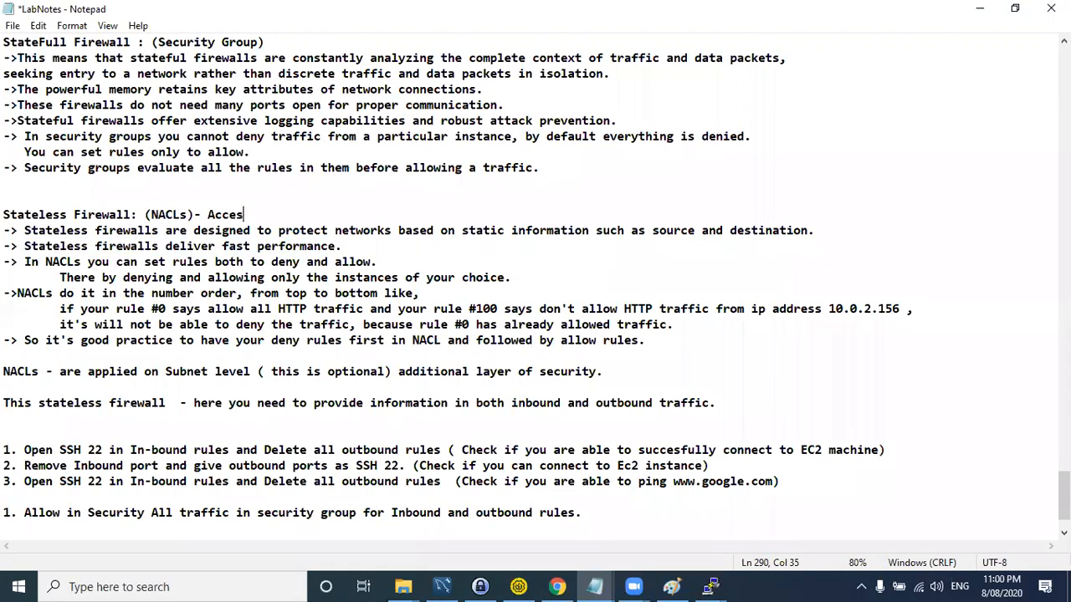
pyautogui.write('- Access Contri')
pyautogui.write('l List -')
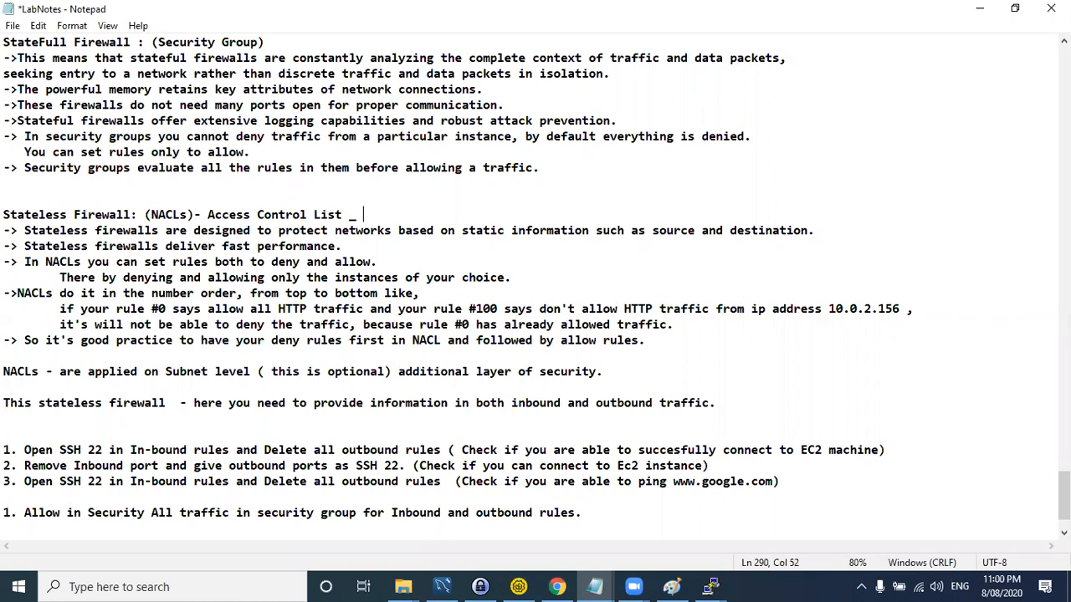
pyautogui.click(97, 293)
# - Switch to the AWS console in Chrome and review the inbound rules of aug01-sg
pyautogui.hotkey('alt', 'Tab')
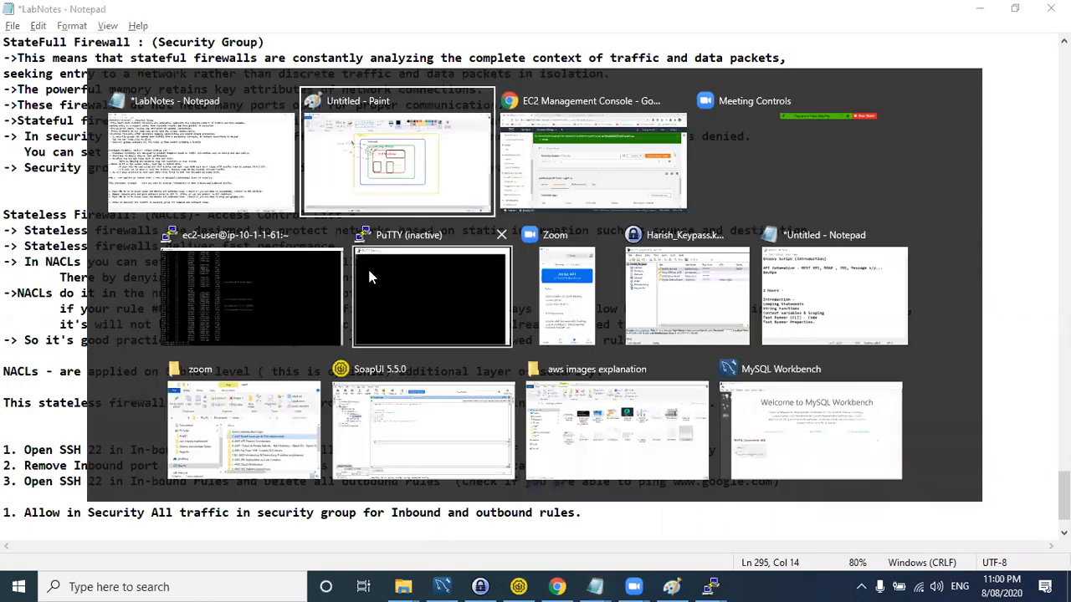
pyautogui.click(603, 168)
pyautogui.scroll(-2, 334, 433)
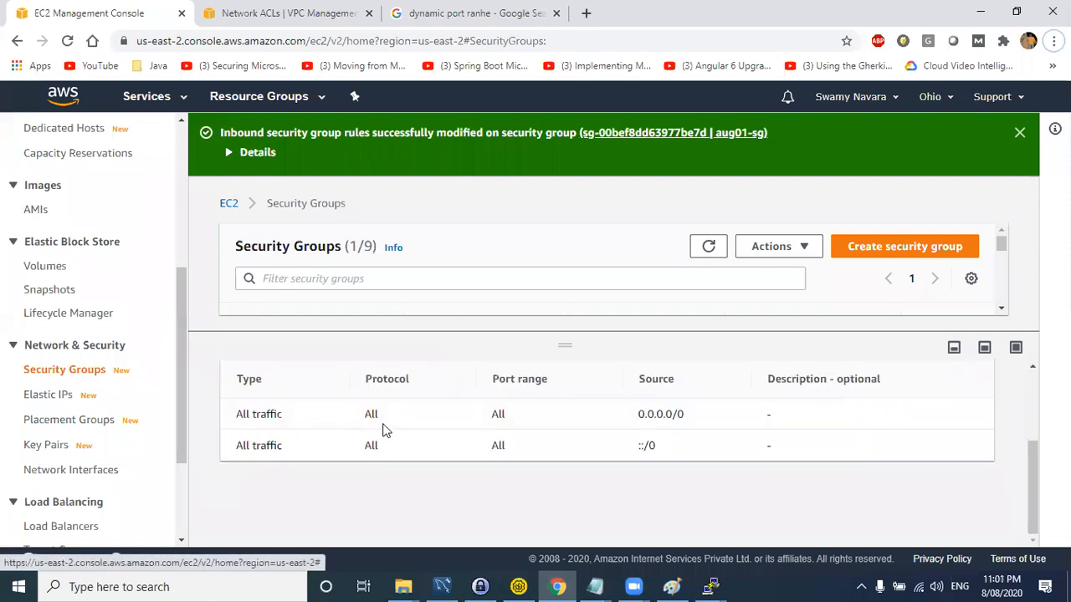
pyautogui.scroll(2, 383, 430)
pyautogui.scroll(-2, 81, 383)
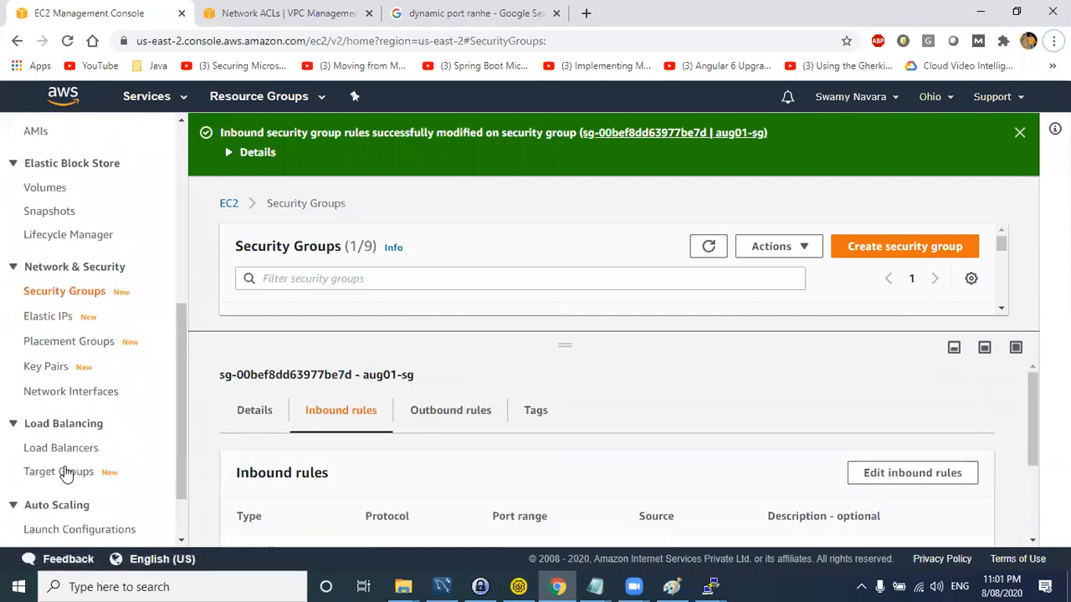
pyautogui.scroll(3, 72, 430)
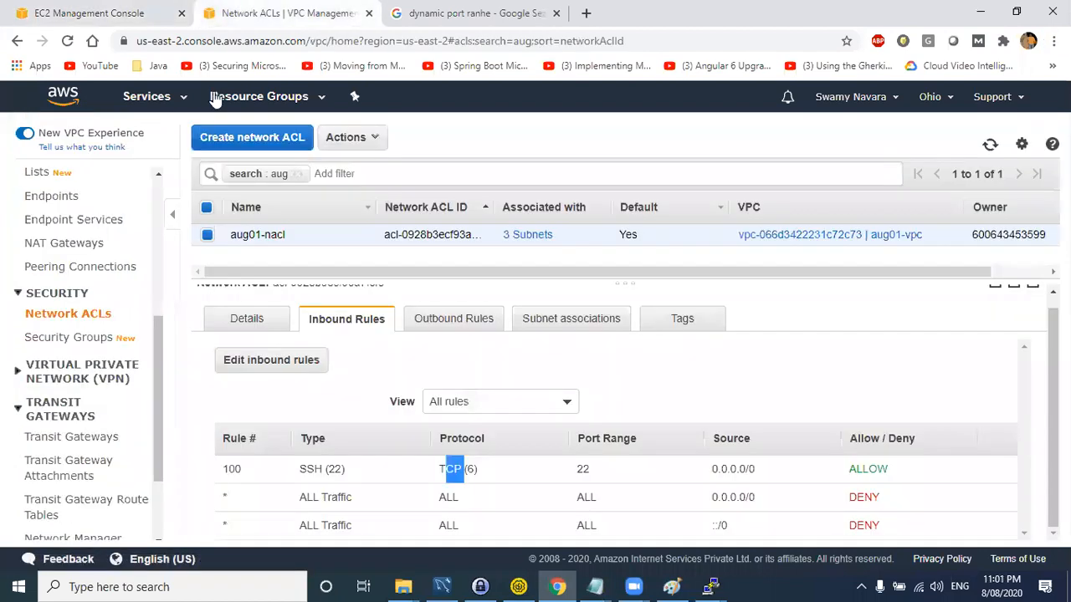
# - Go to the Network ACLs page and open the inbound rules of aug01-nacl for editing
pyautogui.click(244, 12)
pyautogui.click(58, 337)
pyautogui.click(58, 315)
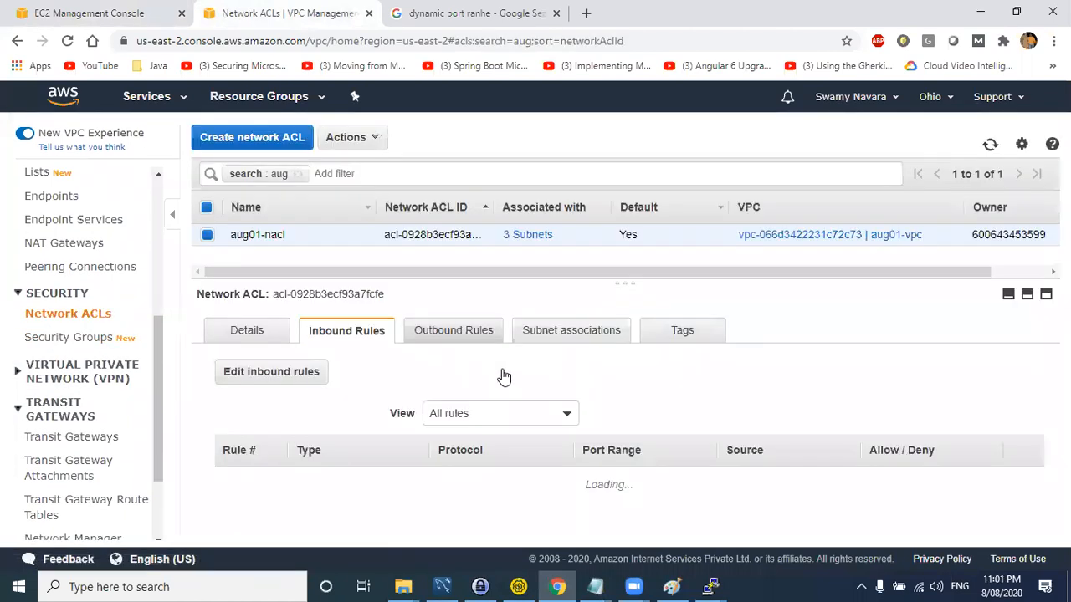
pyautogui.click(296, 374)
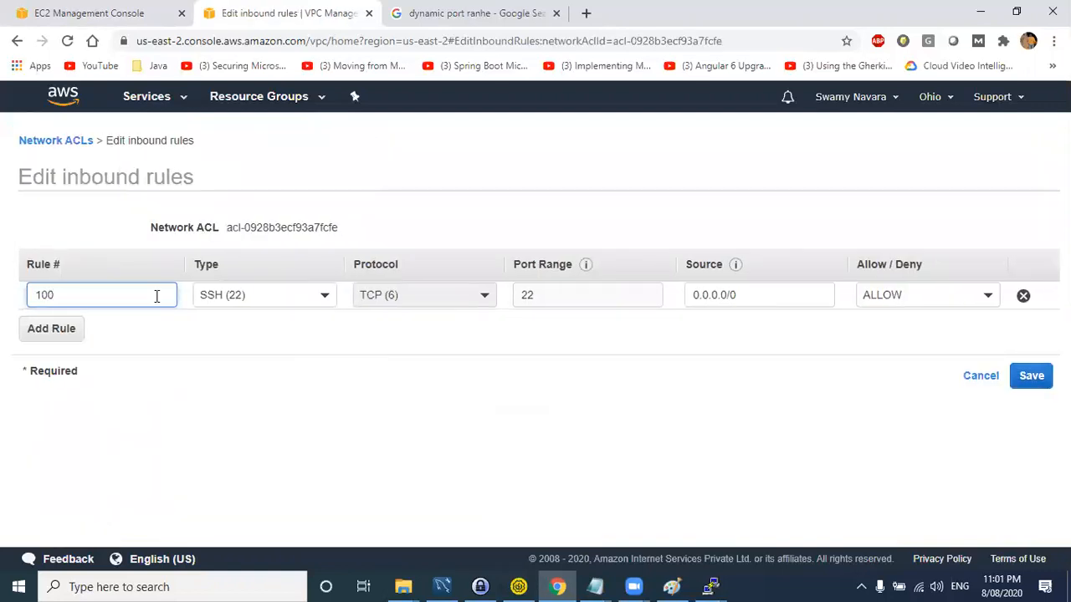
# - Add inbound rule 101 of type HTTP (80) below the SSH rule
pyautogui.doubleClick(34, 296)
pyautogui.click(48, 329)
pyautogui.click(56, 322)
pyautogui.write('101')
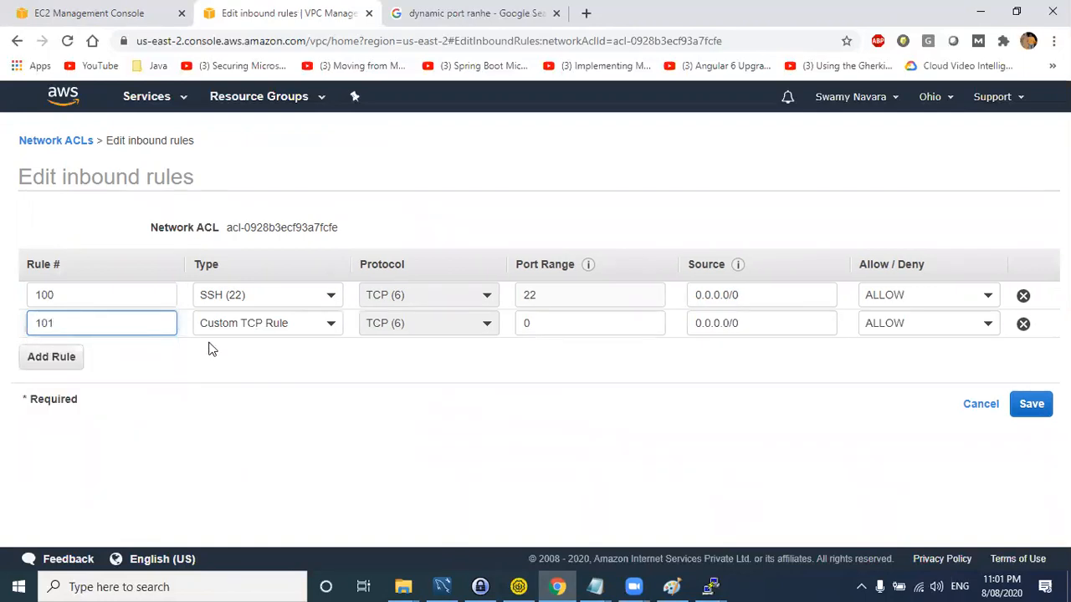
pyautogui.click(253, 324)
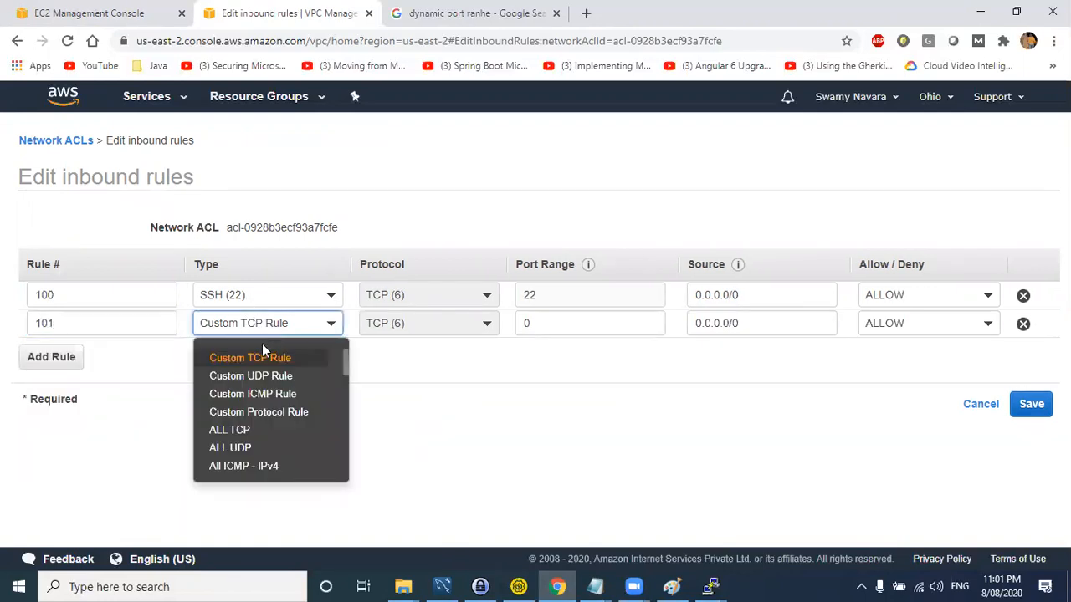
pyautogui.scroll(-2, 263, 444)
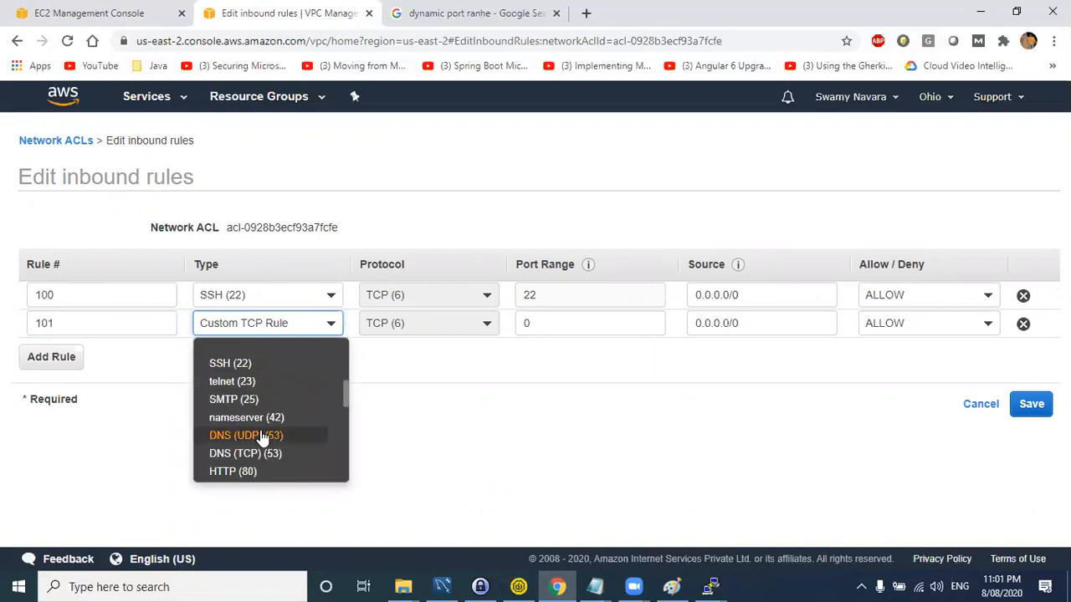
pyautogui.scroll(-1, 263, 431)
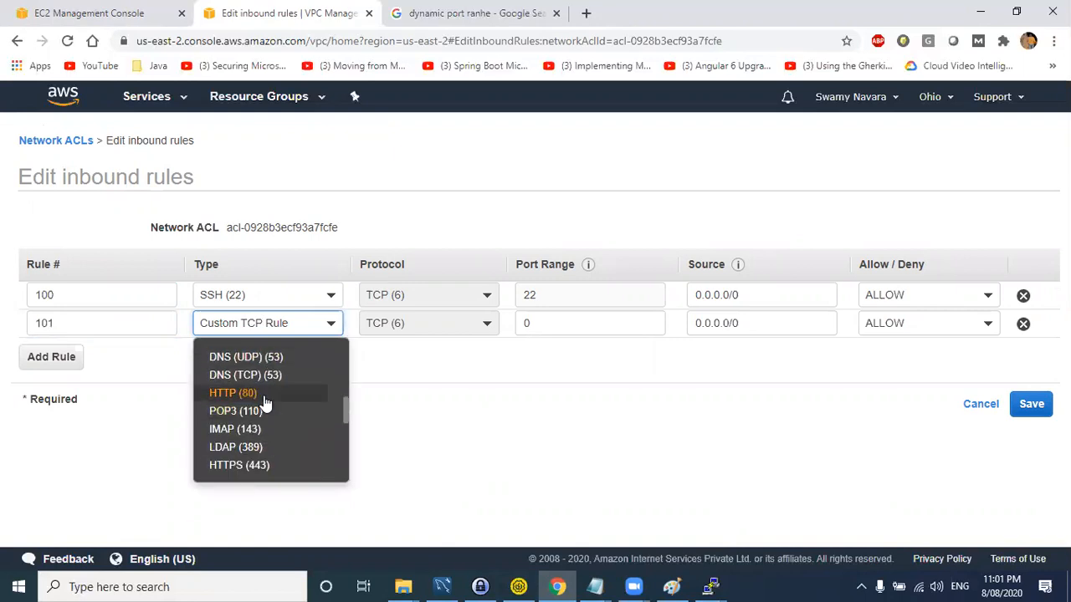
pyautogui.click(234, 393)
pyautogui.click(278, 334)
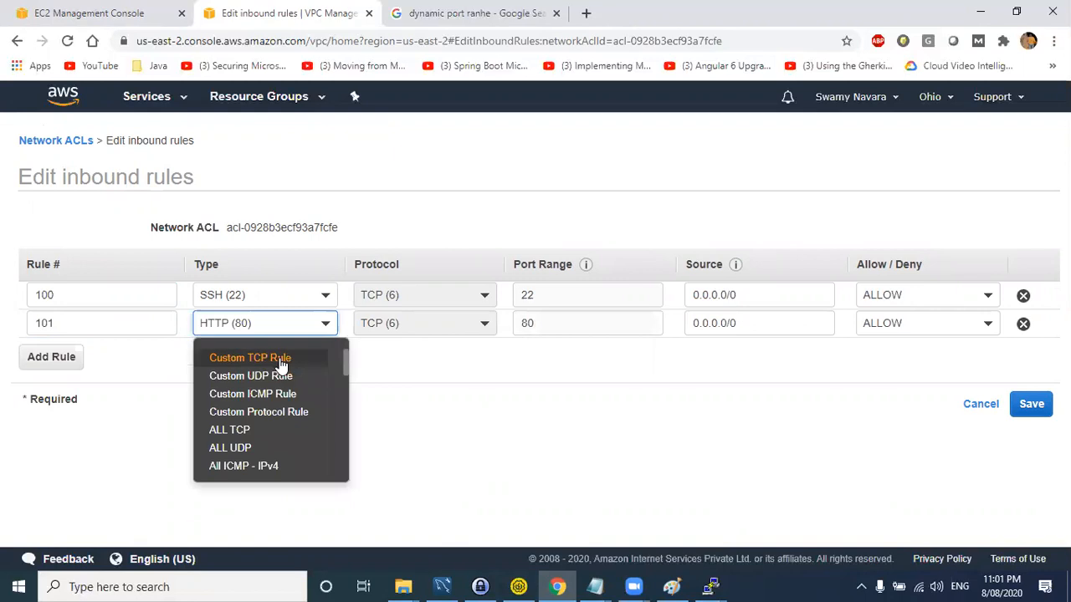
pyautogui.click(302, 358)
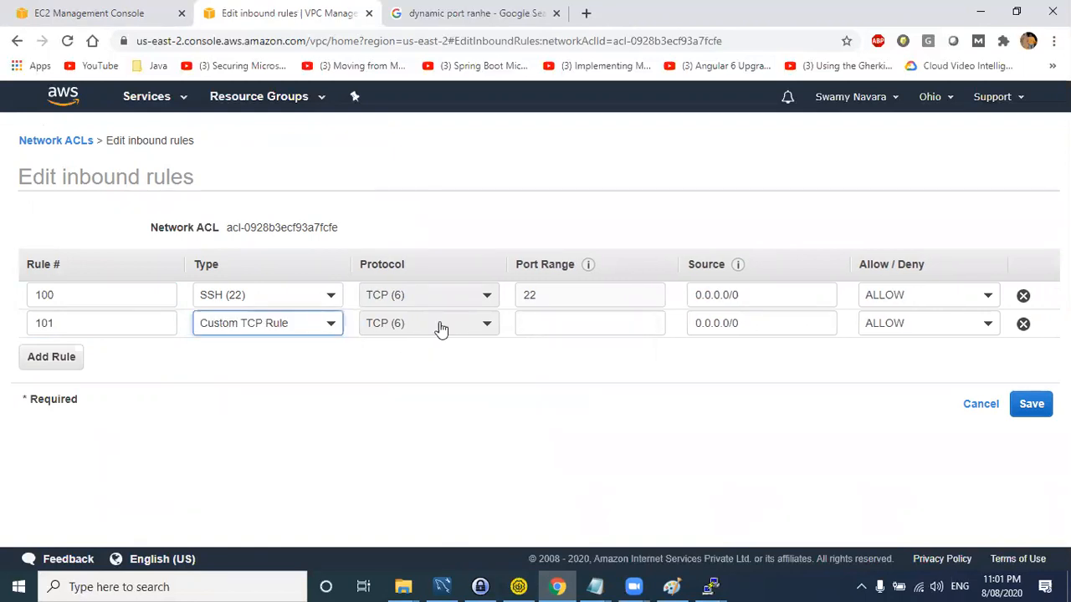
pyautogui.click(566, 320)
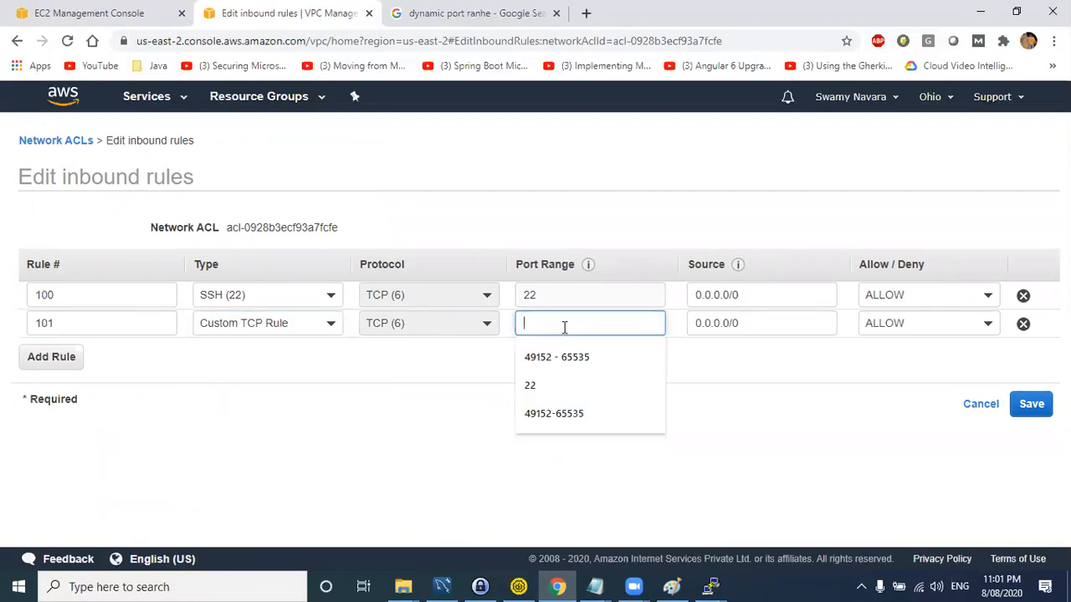
pyautogui.click(324, 333)
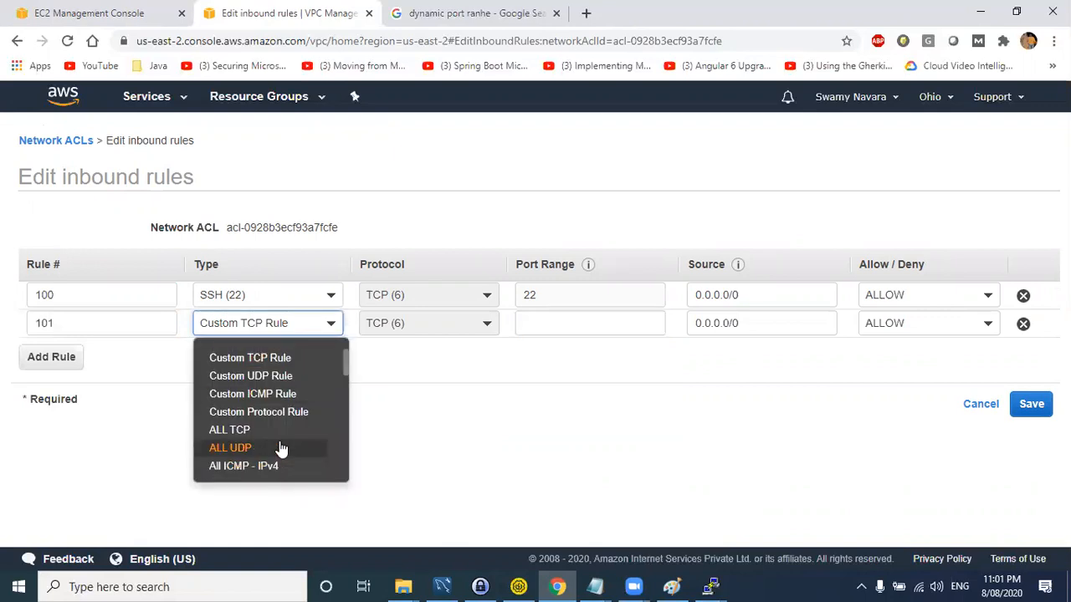
pyautogui.scroll(-2, 281, 439)
pyautogui.scroll(-1, 281, 397)
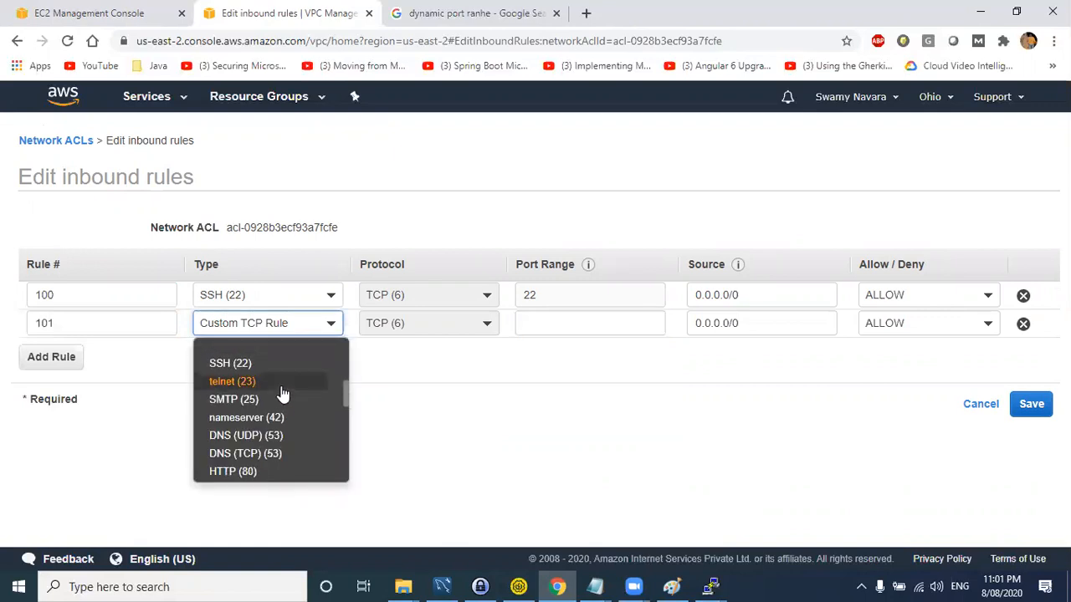
pyautogui.click(251, 470)
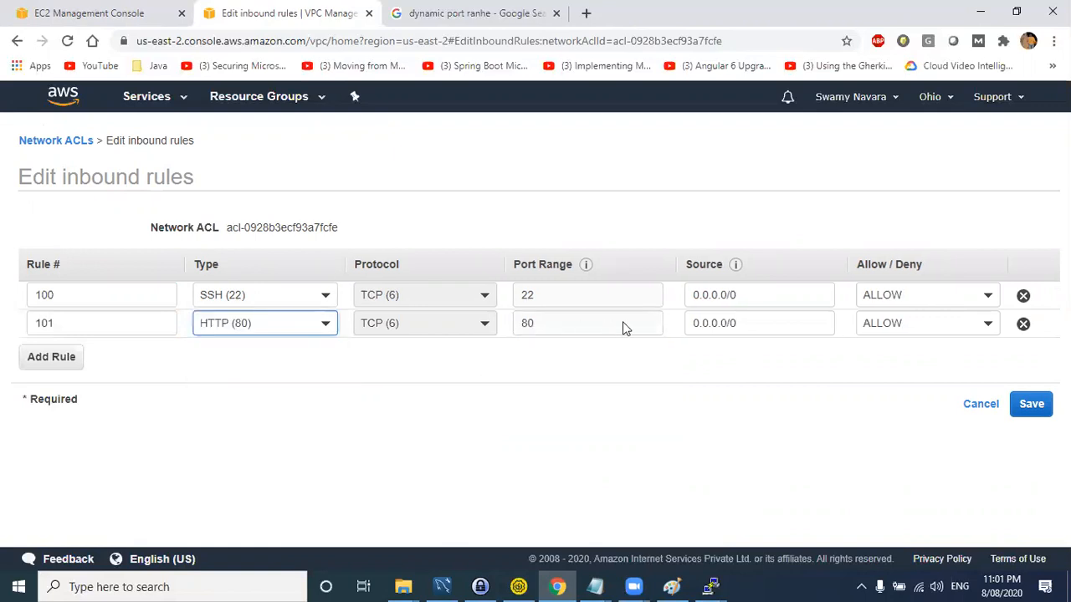
# - Set the source of rule 101 to 10.1.0.0/16
pyautogui.moveTo(736, 323); pyautogui.dragTo(691, 323)
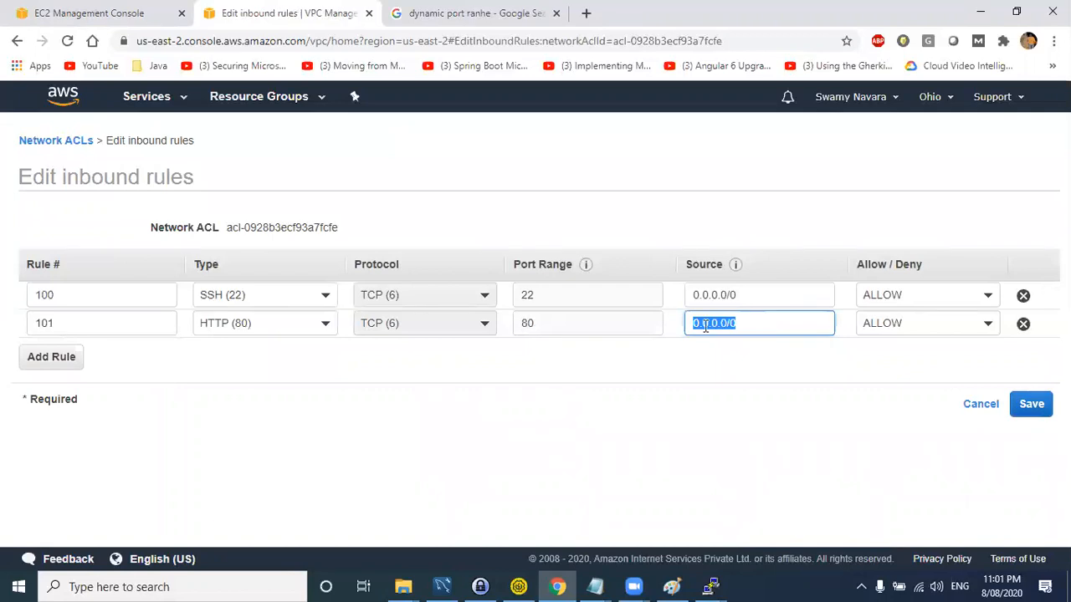
pyautogui.click(706, 326)
pyautogui.write('10')
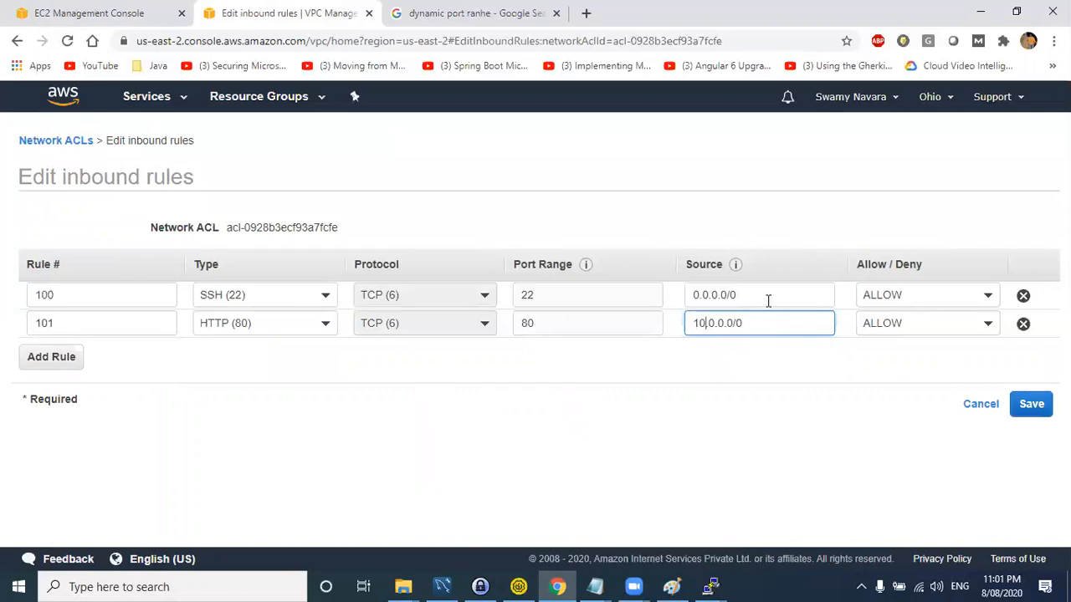
pyautogui.write('.1')
pyautogui.press('Delete')
pyautogui.press('Delete')
pyautogui.click(76, 358)
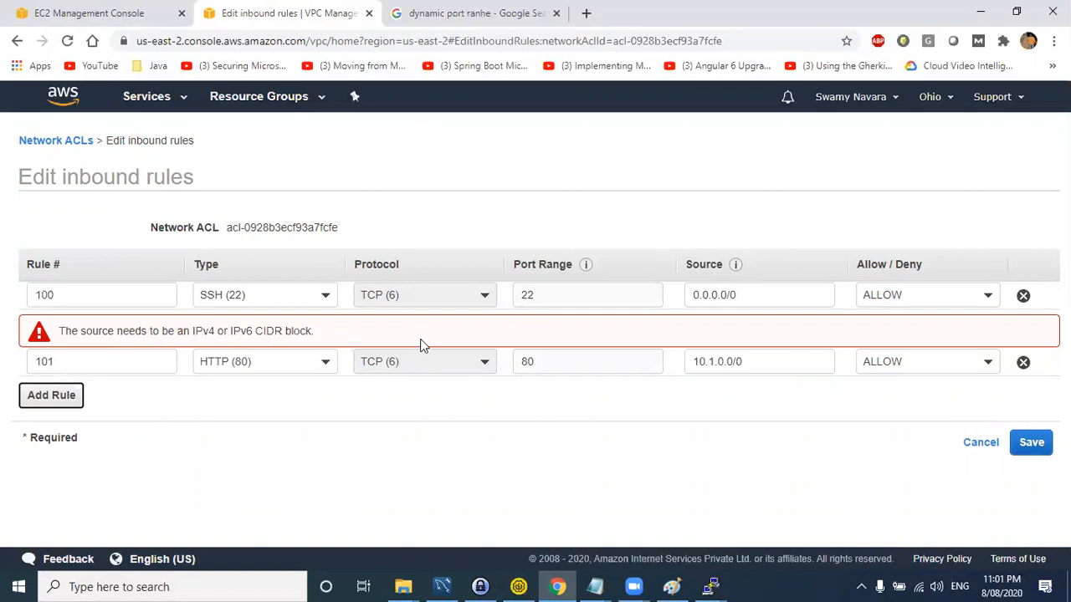
pyautogui.click(740, 361)
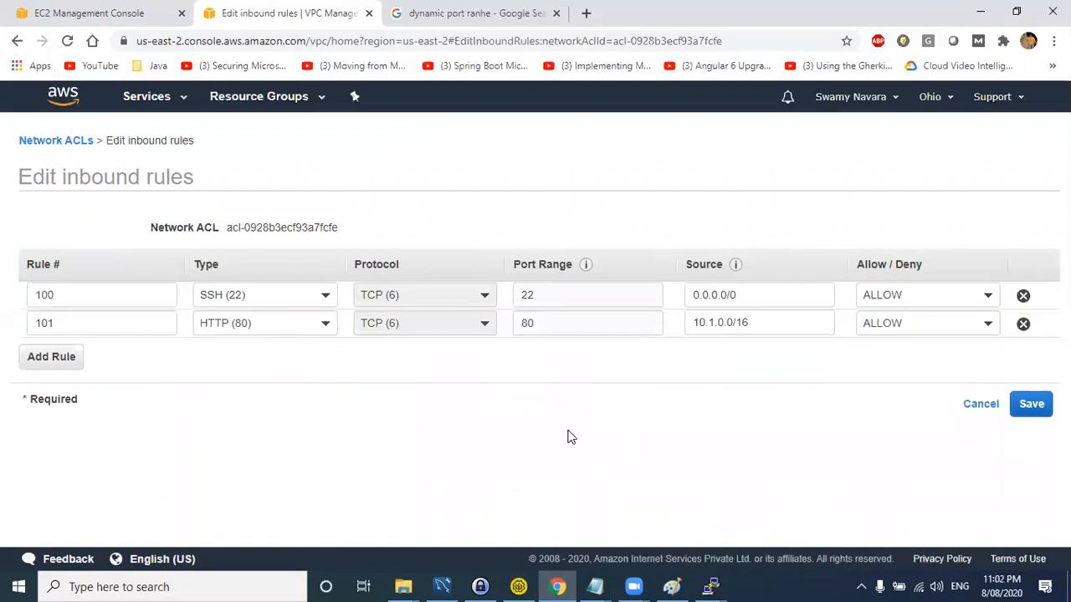
# - Add inbound rule 102 of type HTTP (80) below rule 101
pyautogui.click(59, 369)
pyautogui.click(110, 354)
pyautogui.write('102')
pyautogui.click(258, 352)
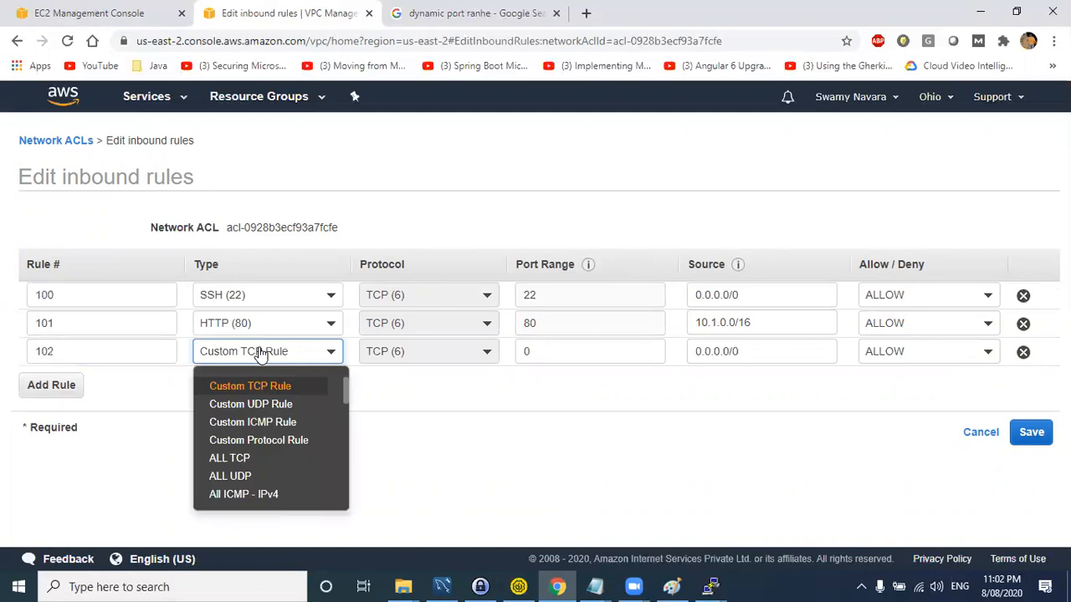
pyautogui.scroll(-4, 259, 477)
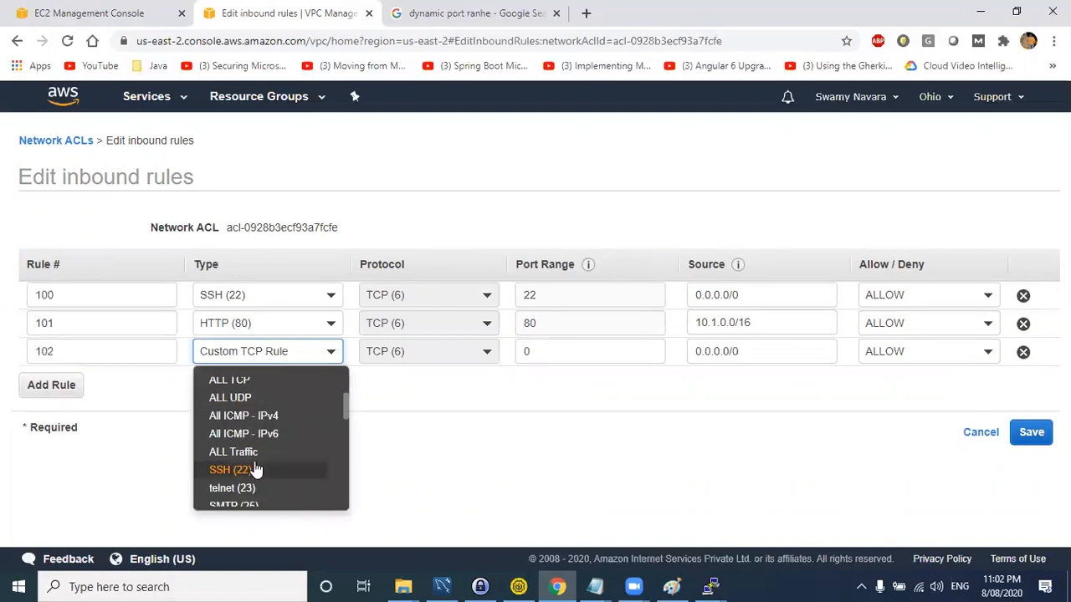
pyautogui.click(246, 498)
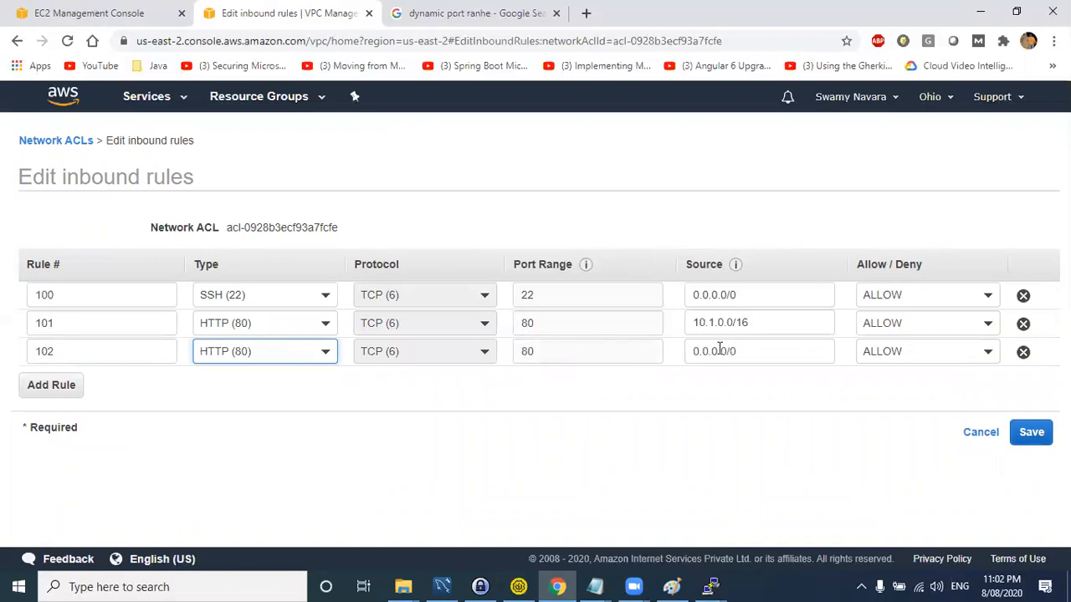
# - Set rule 102's source to 10.1.0.0/16 with DENY, and save the inbound rules
pyautogui.click(694, 351)
pyautogui.write('1.0.0/')
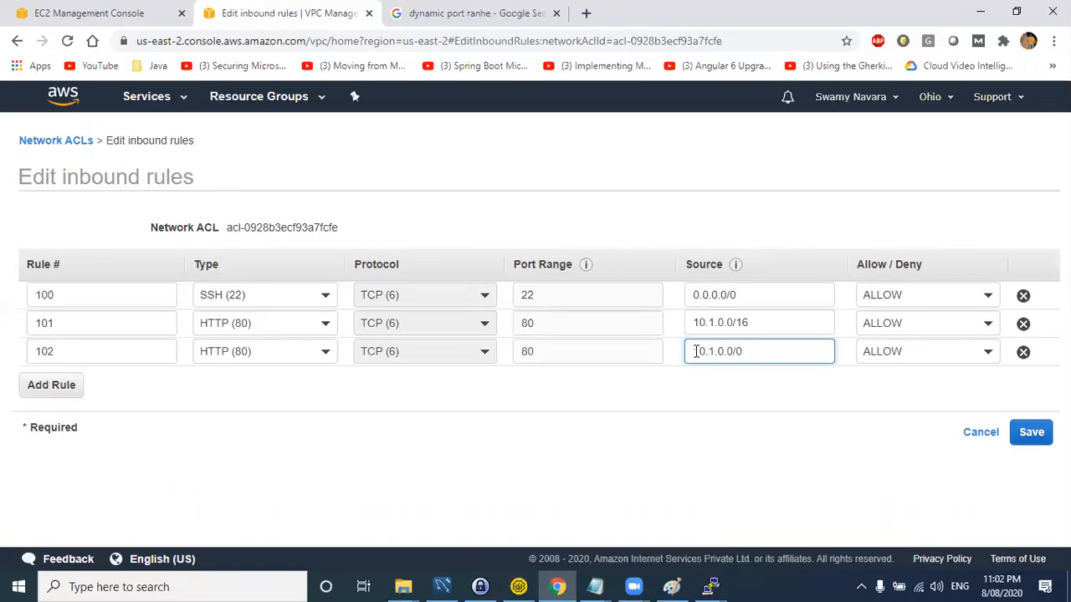
pyautogui.write('16')
pyautogui.click(888, 360)
pyautogui.click(879, 404)
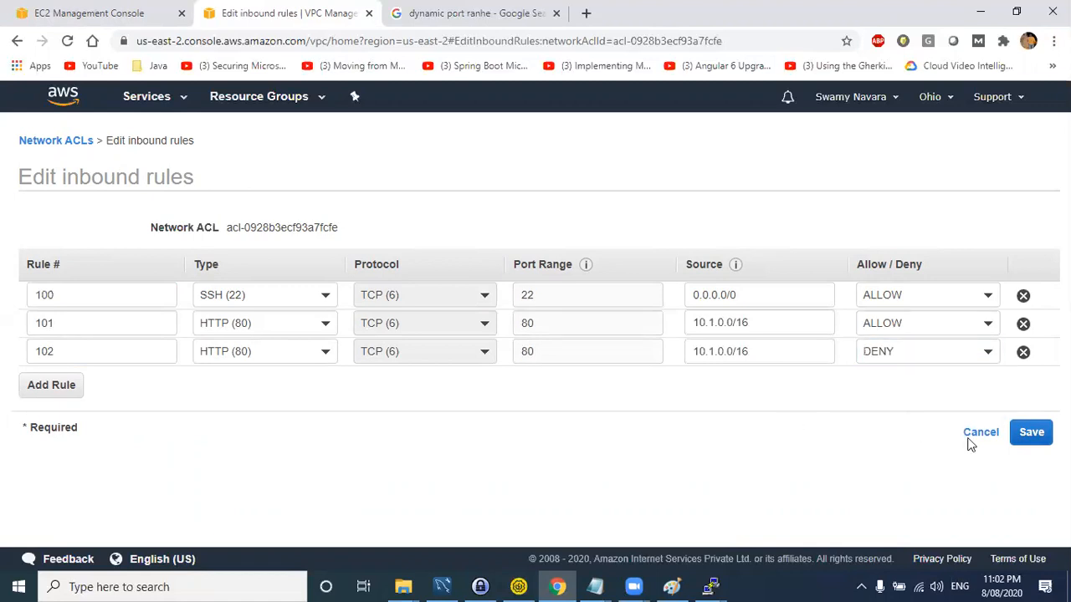
pyautogui.click(1020, 430)
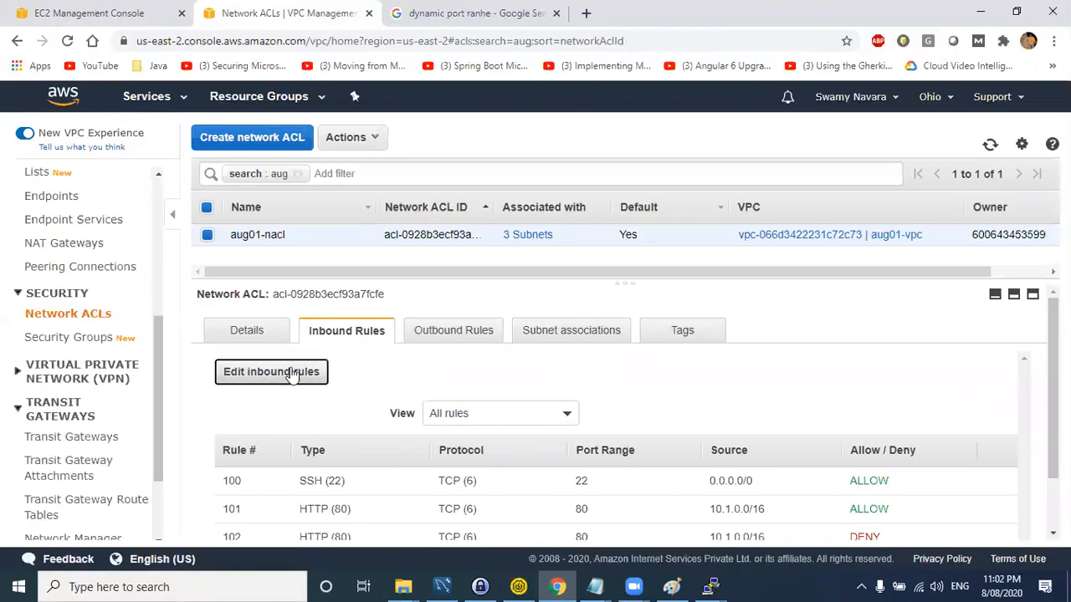
# - Reopen the inbound rules for editing and annotate the HTTP types and the ALLOW and DENY settings of rules 101 and 102
pyautogui.click(282, 373)
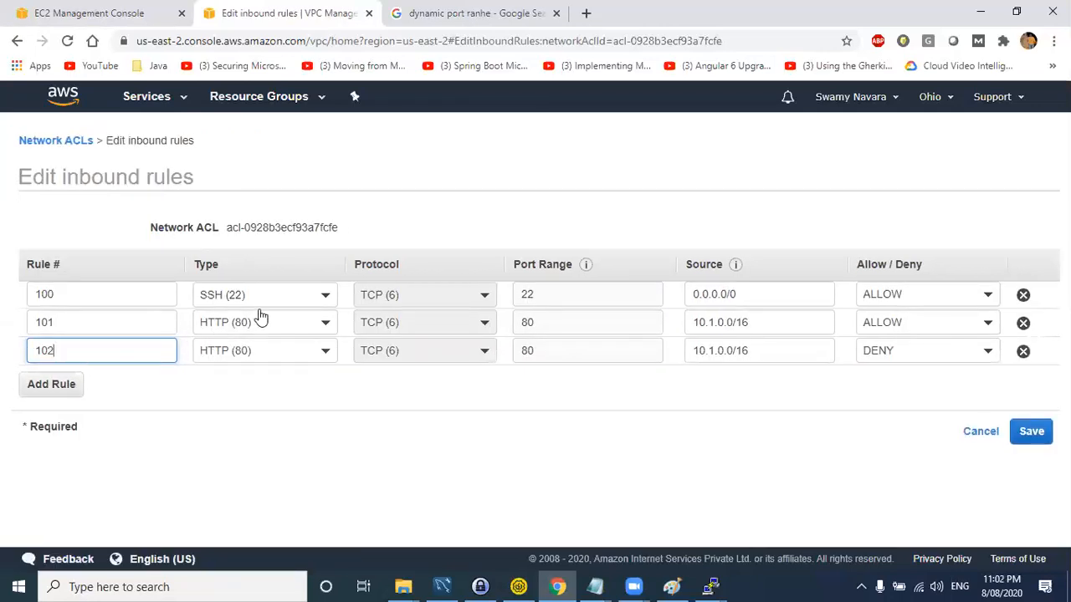
pyautogui.click(790, 34)
pyautogui.moveTo(257, 315)
pyautogui.mouseDown()
pyautogui.moveTo(190, 318)
pyautogui.moveTo(239, 334)
pyautogui.moveTo(268, 320)
pyautogui.mouseUp()
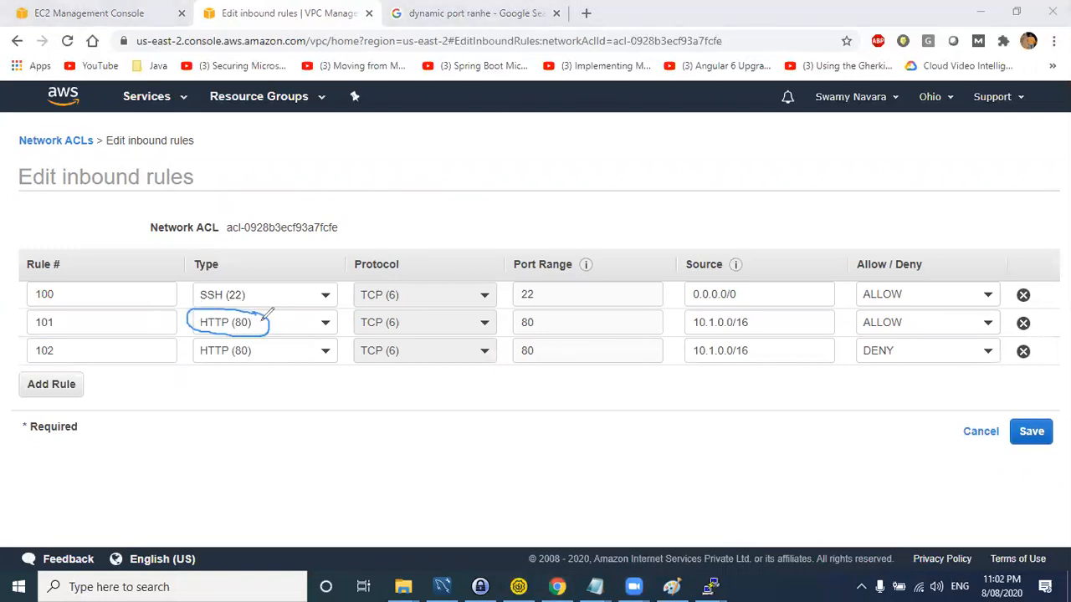
pyautogui.moveTo(904, 316); pyautogui.dragTo(937, 303)
pyautogui.moveTo(278, 354)
pyautogui.mouseDown()
pyautogui.moveTo(205, 343)
pyautogui.moveTo(204, 358)
pyautogui.moveTo(276, 353)
pyautogui.mouseUp()
pyautogui.moveTo(893, 356); pyautogui.dragTo(930, 331)
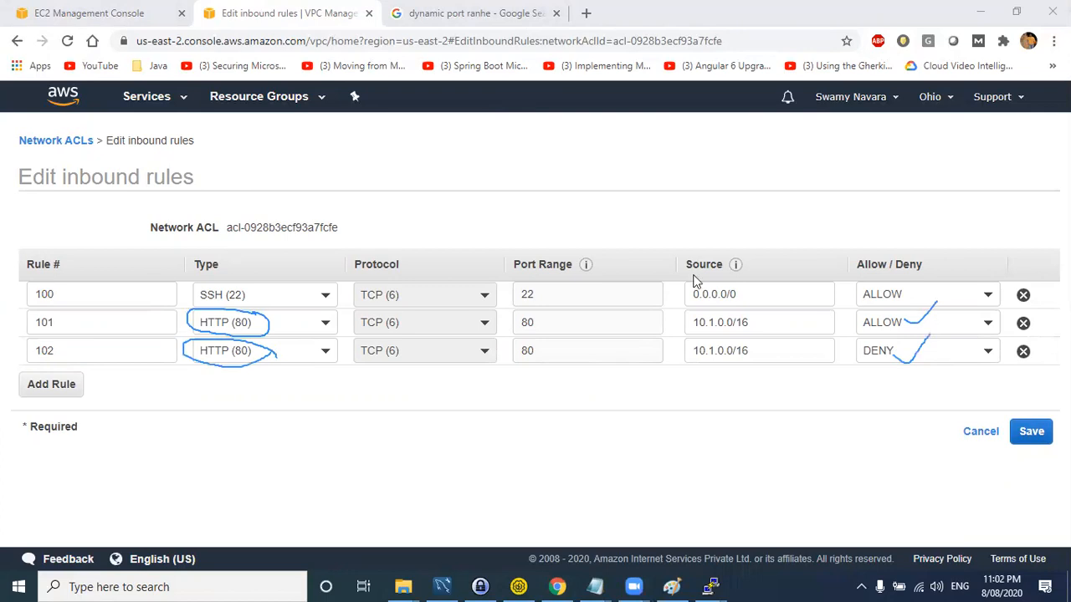
# - Clear the annotations and switch to the LabNotes file in Notepad to review the note on NACL rule order
pyautogui.hotkey('alt', 'Tab')
pyautogui.click(744, 165)
pyautogui.hotkey('alt', 'Tab')
pyautogui.click(847, 165)
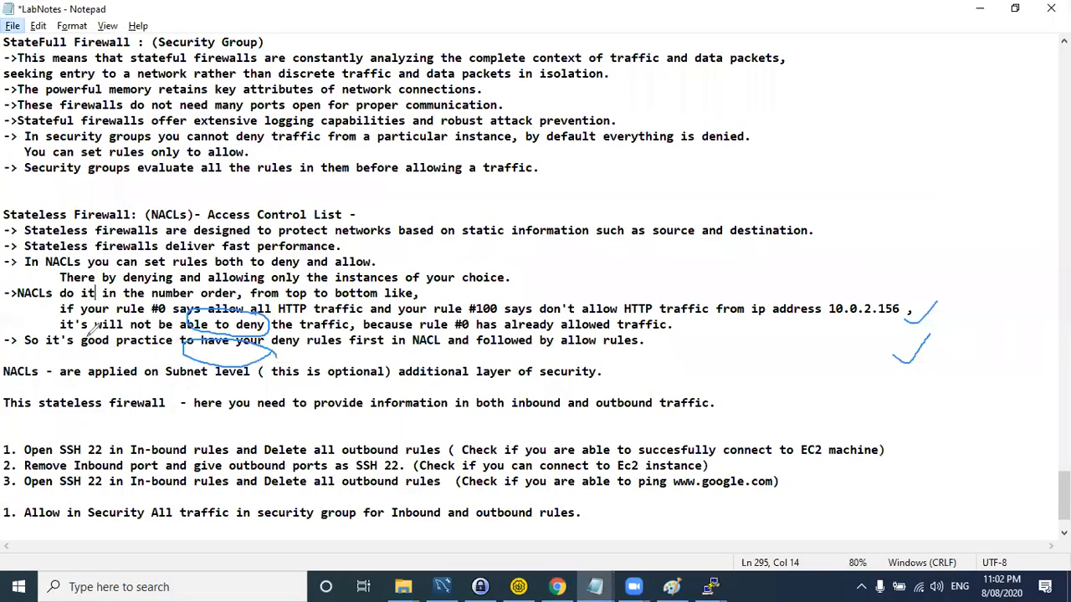
pyautogui.click(533, 149)
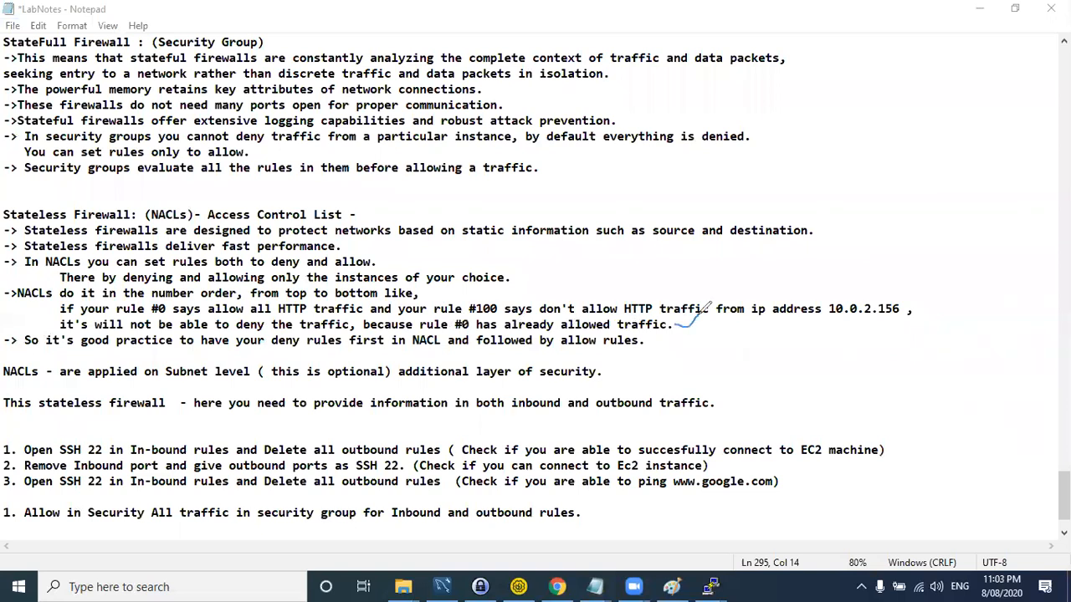
# - Return to the inbound rules in Chrome, mark rule 101's HTTP type, source and ALLOW setting, and cross out rule 102's DENY
pyautogui.hotkey('alt', 'Tab')
pyautogui.hotkey('alt', 'Tab')
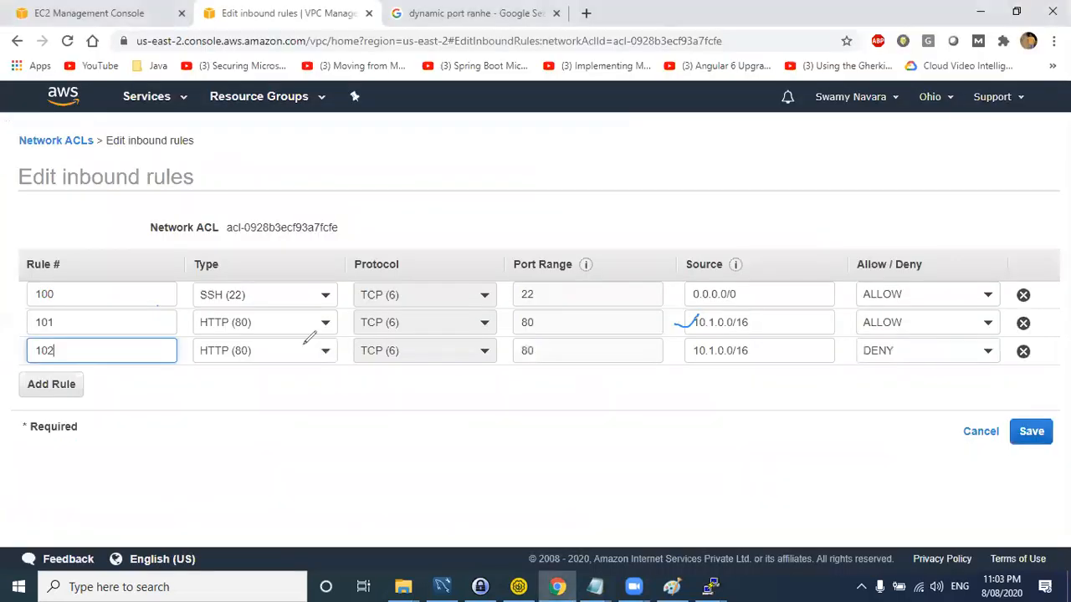
pyautogui.moveTo(868, 322); pyautogui.dragTo(884, 312)
pyautogui.moveTo(894, 348)
pyautogui.mouseDown()
pyautogui.moveTo(903, 352)
pyautogui.moveTo(894, 344)
pyautogui.moveTo(863, 365)
pyautogui.mouseUp()
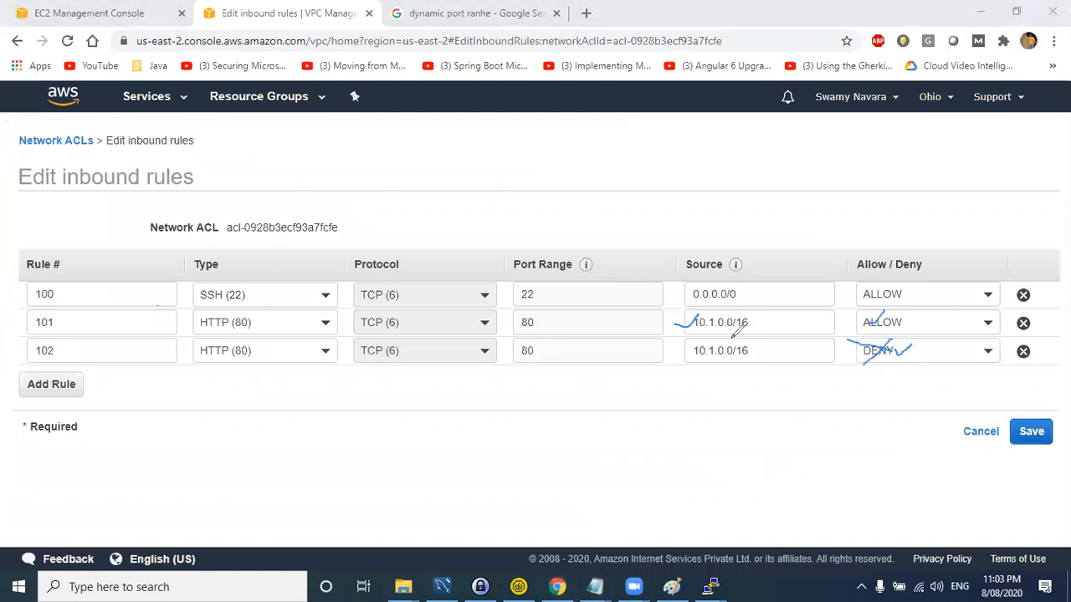
pyautogui.moveTo(283, 320)
pyautogui.mouseDown()
pyautogui.moveTo(216, 313)
pyautogui.moveTo(213, 332)
pyautogui.moveTo(280, 315)
pyautogui.mouseUp()
pyautogui.moveTo(744, 322); pyautogui.dragTo(782, 308)
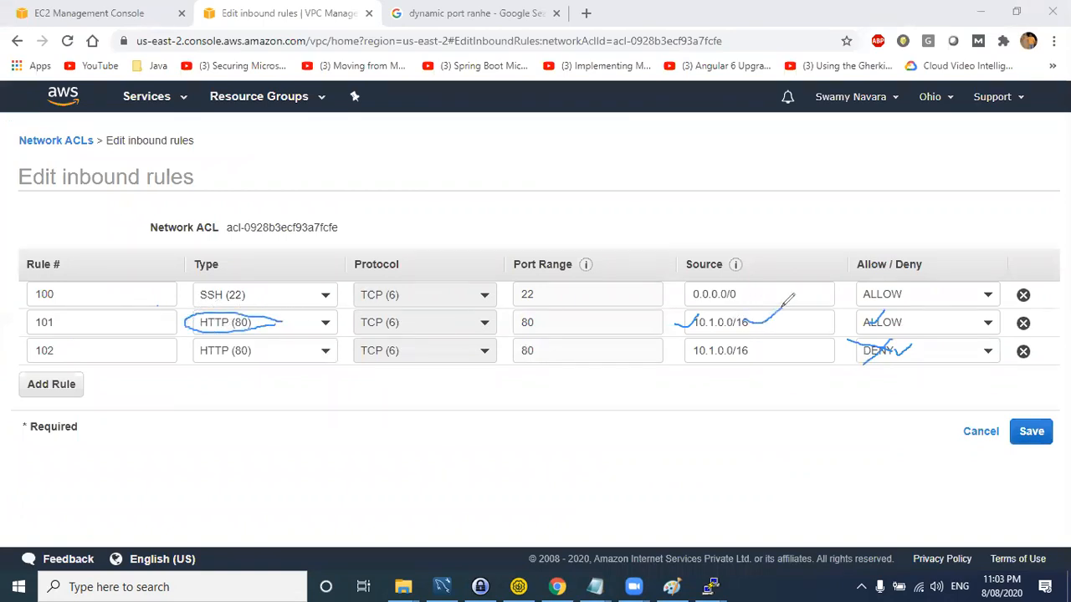
pyautogui.moveTo(907, 320); pyautogui.dragTo(935, 300)
# - Mark a cross beside rule 102's source and type, and tick rule 101's HTTP type
pyautogui.moveTo(768, 340)
pyautogui.mouseDown()
pyautogui.moveTo(758, 358)
pyautogui.moveTo(768, 356)
pyautogui.mouseUp()
pyautogui.moveTo(710, 356); pyautogui.dragTo(721, 343)
pyautogui.hotkey('ctrl', 'z')
pyautogui.hotkey('alt', 'Tab')
pyautogui.moveTo(261, 319); pyautogui.dragTo(278, 310)
pyautogui.moveTo(298, 355)
pyautogui.mouseDown()
pyautogui.moveTo(316, 351)
pyautogui.moveTo(308, 371)
pyautogui.mouseUp()
pyautogui.moveTo(259, 319); pyautogui.dragTo(288, 307)
pyautogui.moveTo(293, 359)
pyautogui.mouseDown()
pyautogui.moveTo(311, 352)
pyautogui.moveTo(307, 366)
pyautogui.mouseUp()
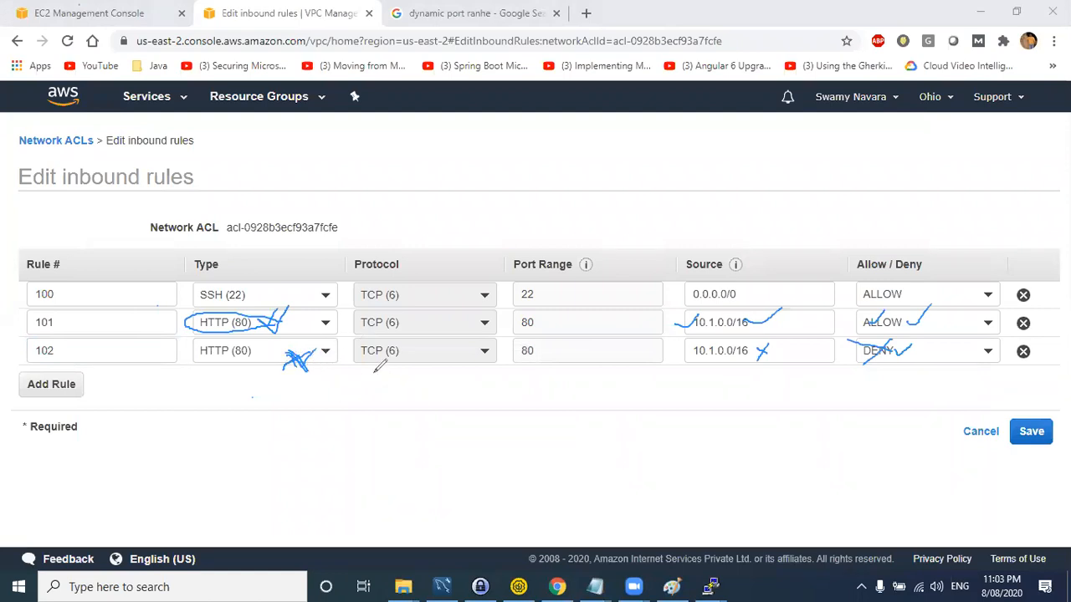
# - Check the rule-order note in Notepad, and draw arrows in Chrome swapping the DENY rule above the ALLOW rule
pyautogui.hotkey('alt', 'Tab')
pyautogui.click(866, 171)
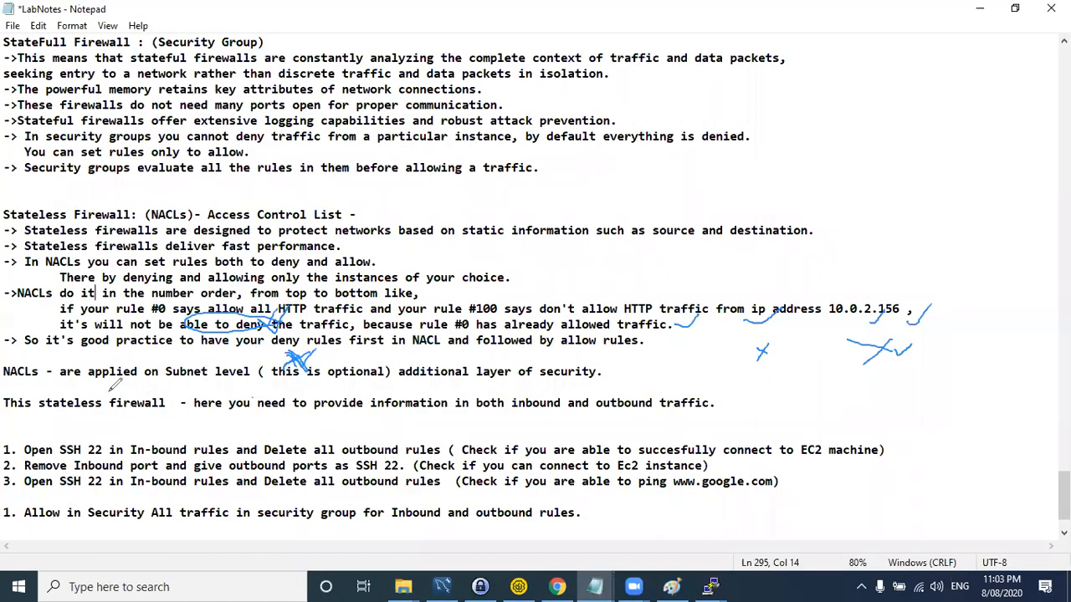
pyautogui.hotkey('alt', 'Tab')
pyautogui.hotkey('alt', 'Tab')
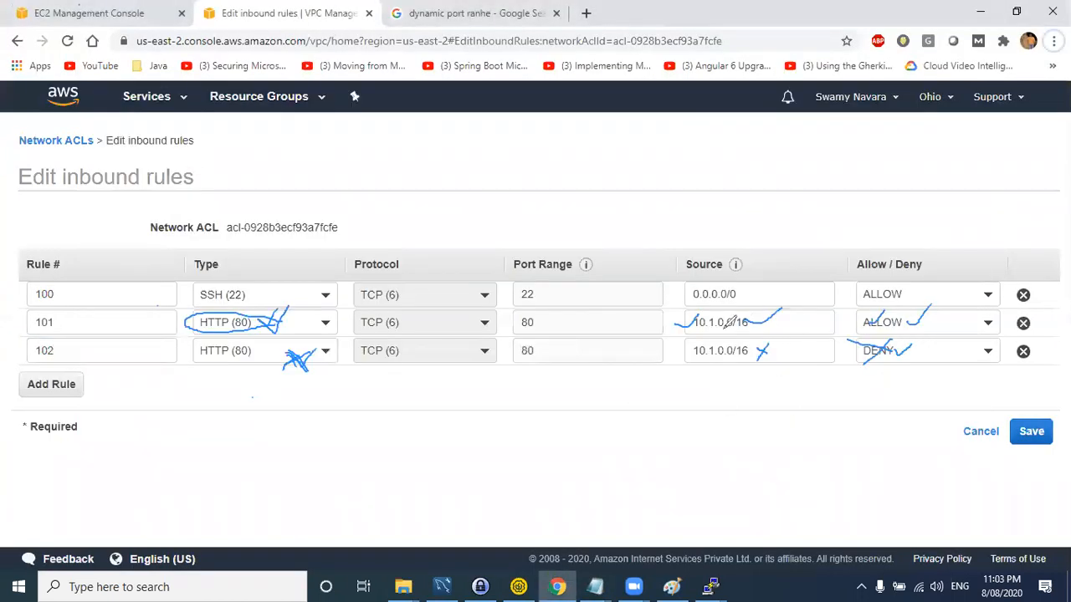
pyautogui.moveTo(939, 353)
pyautogui.mouseDown()
pyautogui.moveTo(977, 310)
pyautogui.moveTo(978, 321)
pyautogui.mouseUp()
pyautogui.moveTo(851, 330)
pyautogui.mouseDown()
pyautogui.moveTo(832, 385)
pyautogui.moveTo(857, 386)
pyautogui.moveTo(848, 393)
pyautogui.mouseUp()
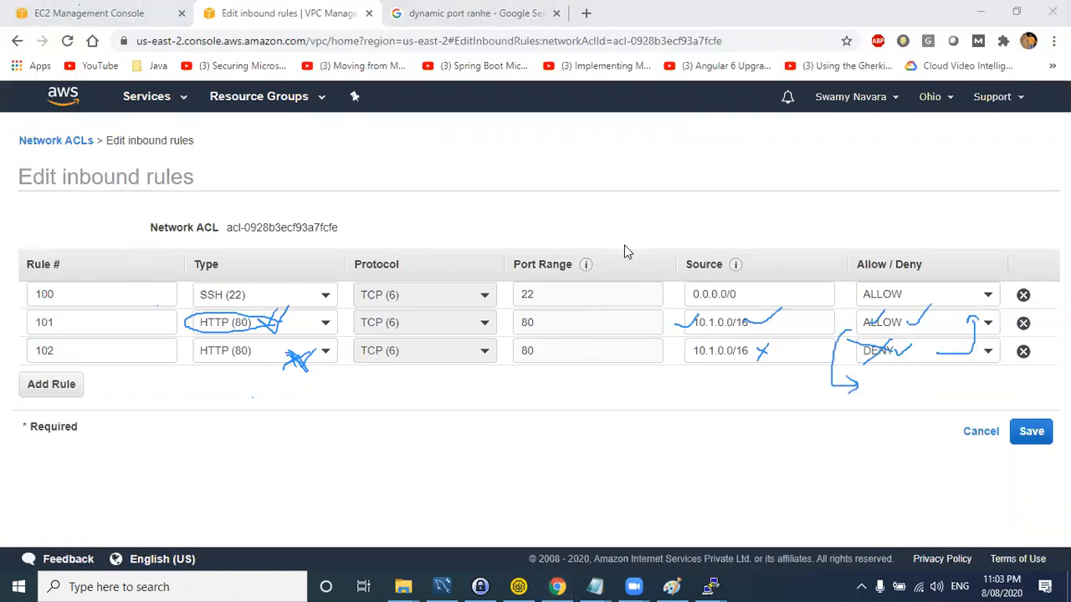
# - Underline the LabNotes line about placing deny rules first in the NACL, and clear all annotations
pyautogui.hotkey('alt', 'Tab')
pyautogui.click(386, 173)
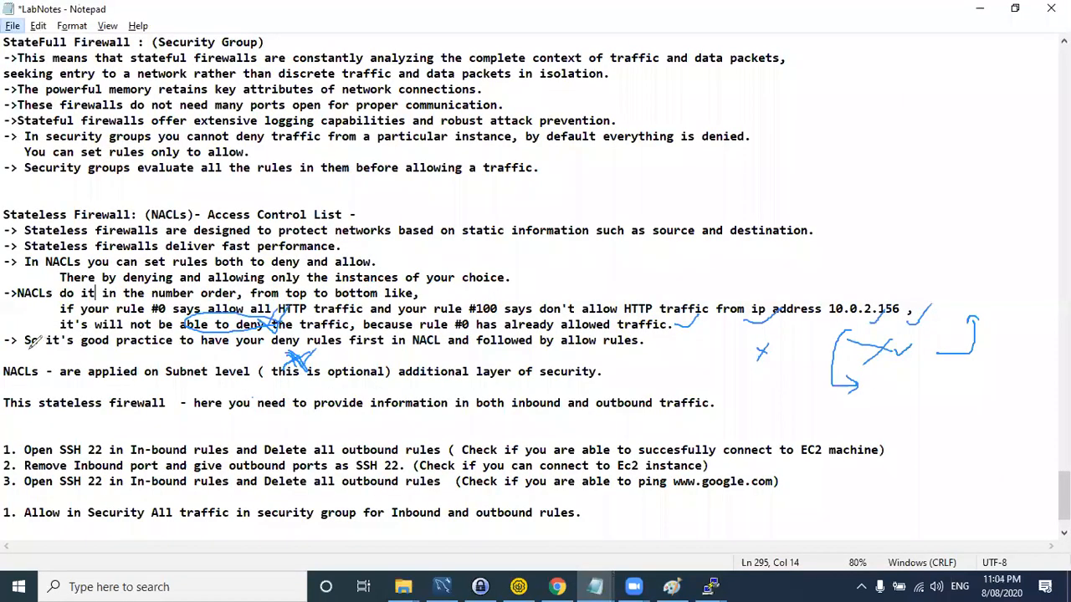
pyautogui.moveTo(30, 344); pyautogui.dragTo(642, 341)
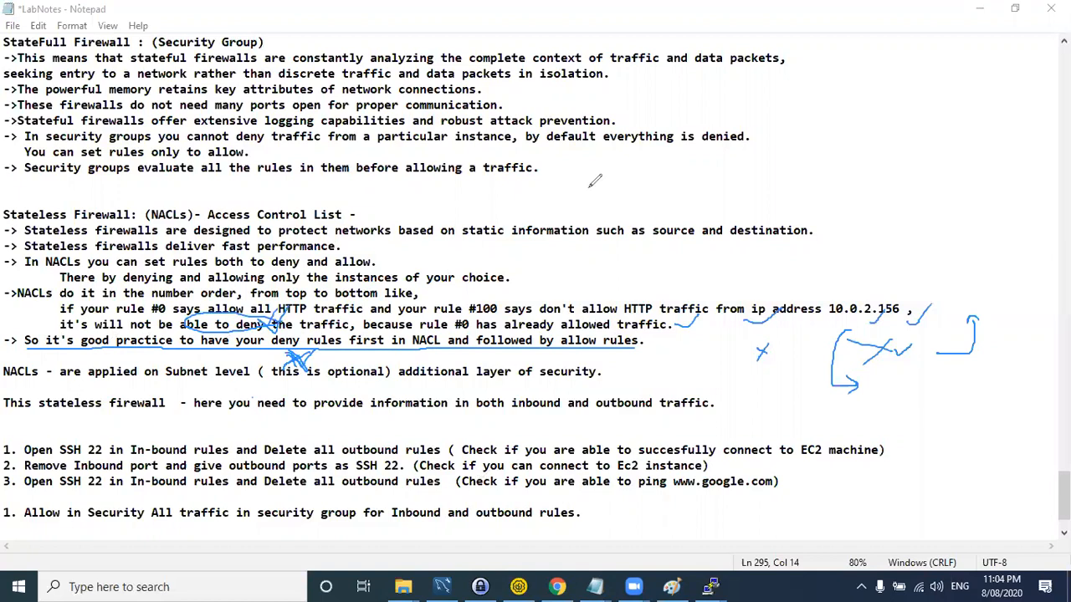
pyautogui.click(747, 116)
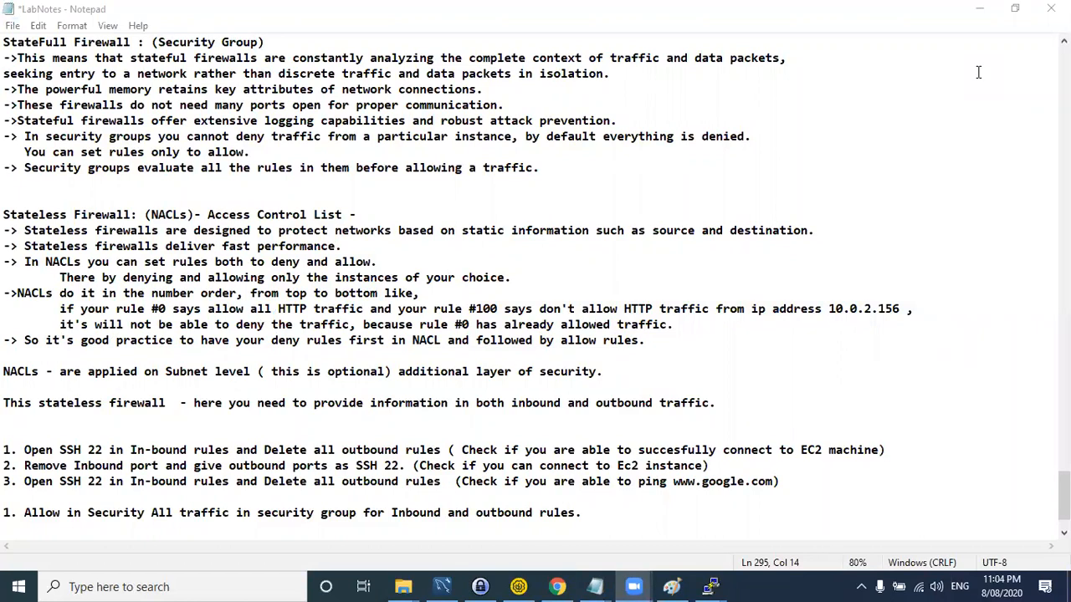
pyautogui.click(977, 10)
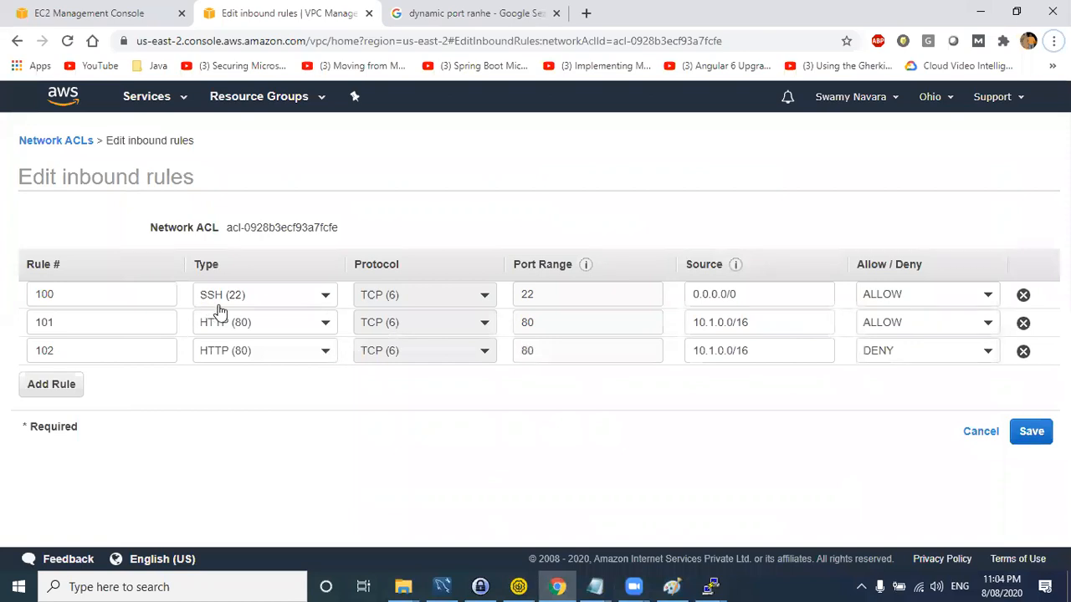
pyautogui.click(281, 301)
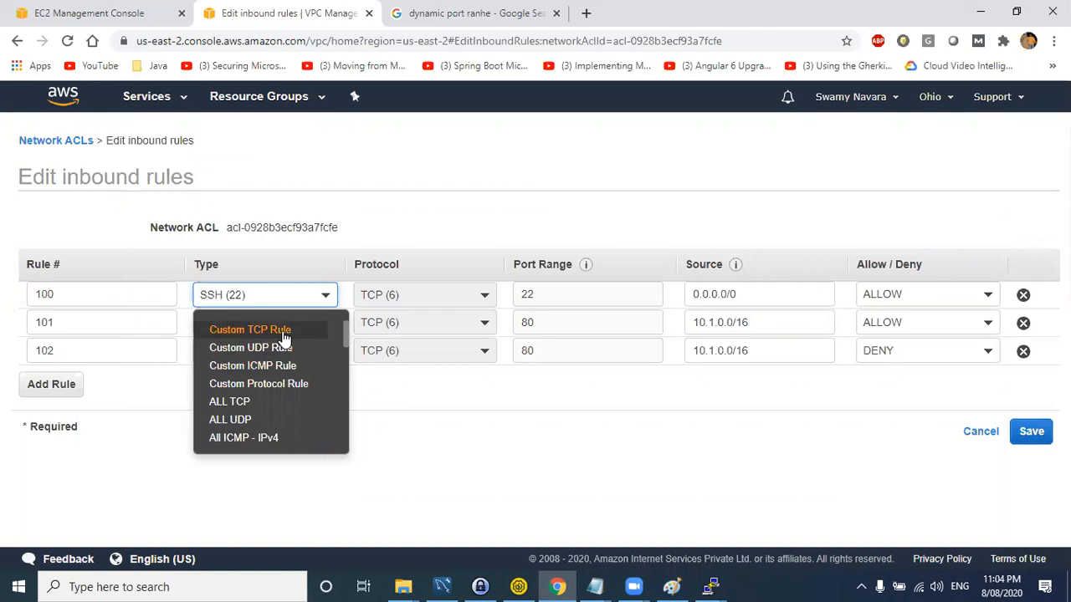
pyautogui.click(277, 334)
pyautogui.click(521, 297)
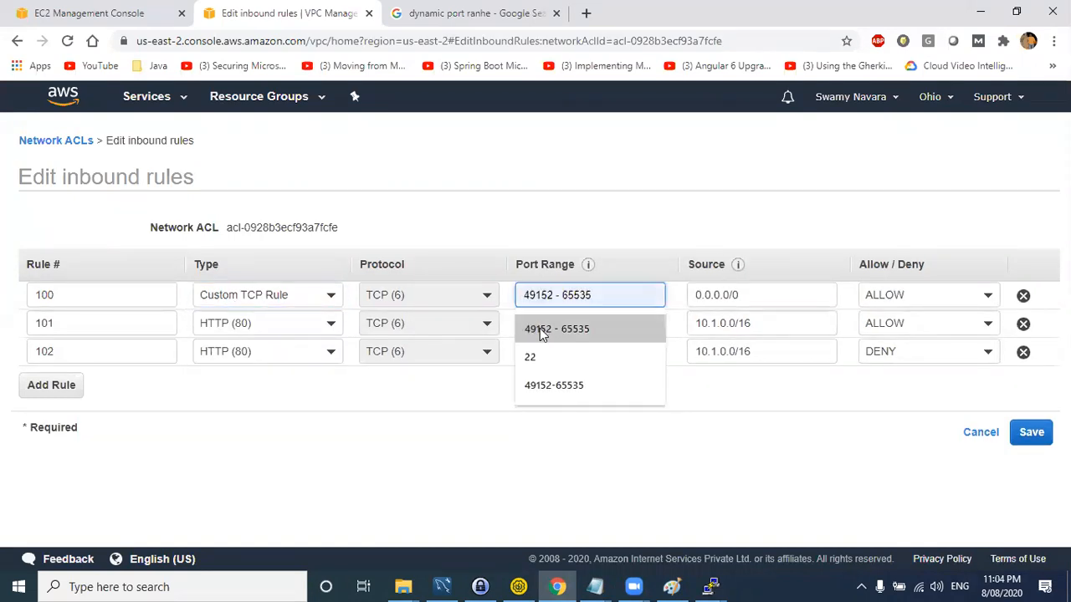
pyautogui.click(542, 330)
pyautogui.moveTo(563, 294); pyautogui.dragTo(600, 295)
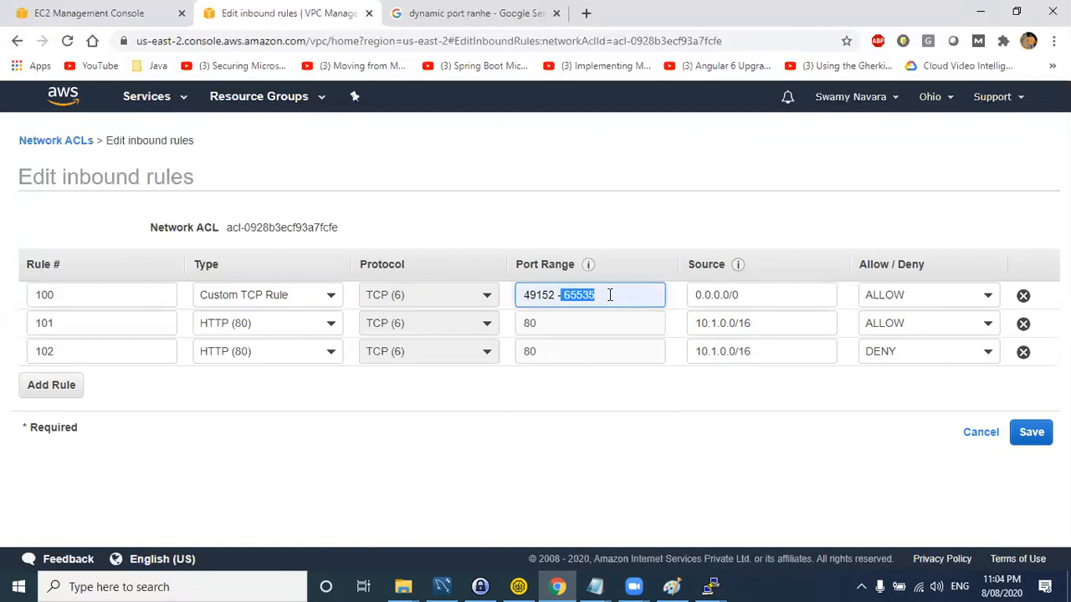
pyautogui.write('4')
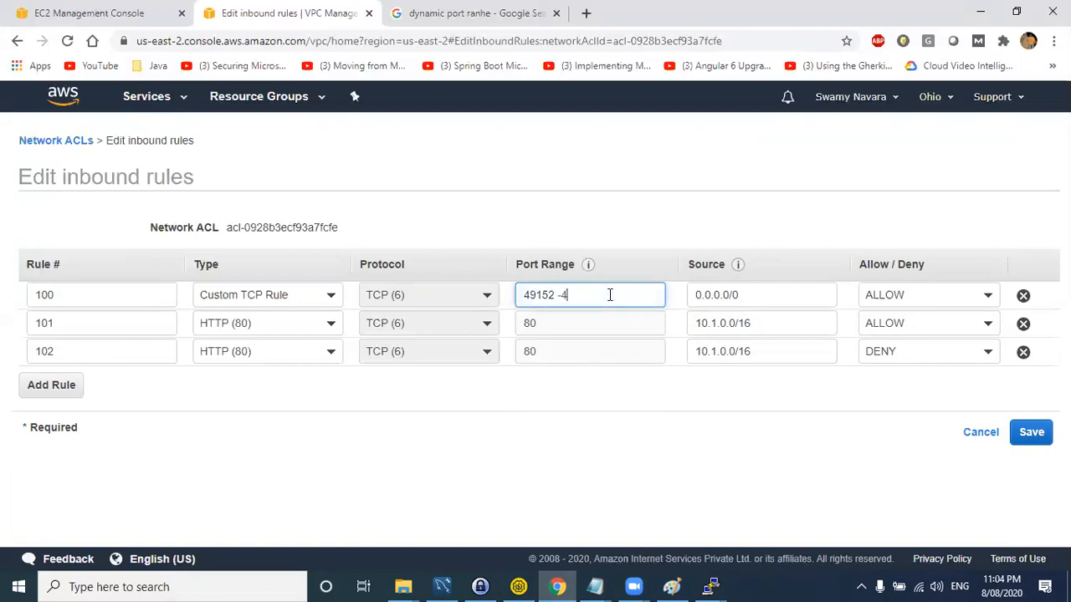
pyautogui.press('BackSpace')
pyautogui.write('51256')
pyautogui.moveTo(606, 294); pyautogui.dragTo(515, 299)
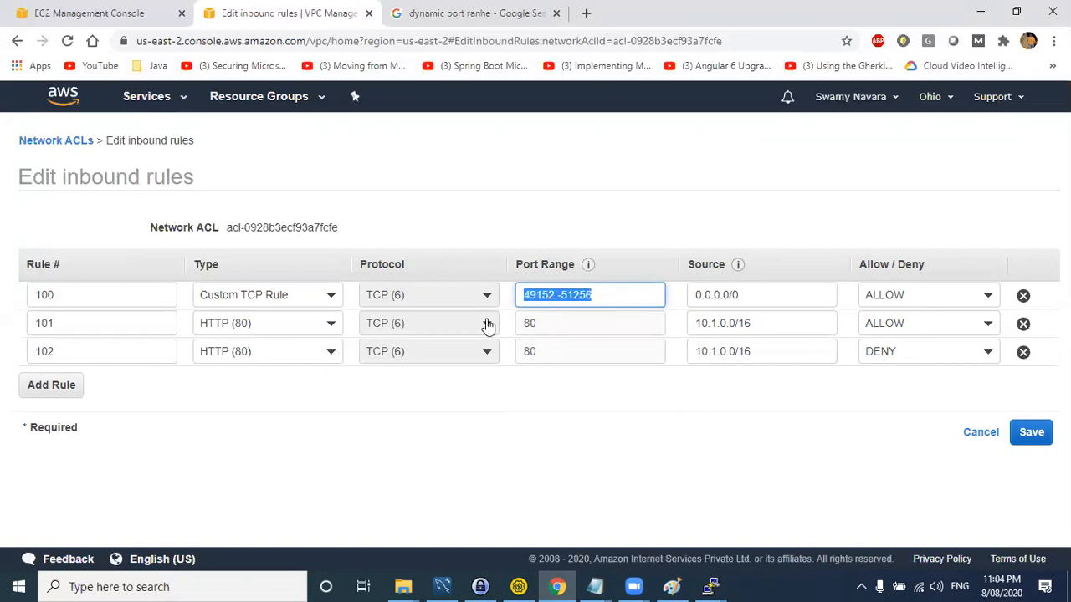
# - Add inbound rule 103 as a Custom TCP Rule with port range 50256 - 65352
pyautogui.click(56, 386)
pyautogui.click(65, 379)
pyautogui.write('10')
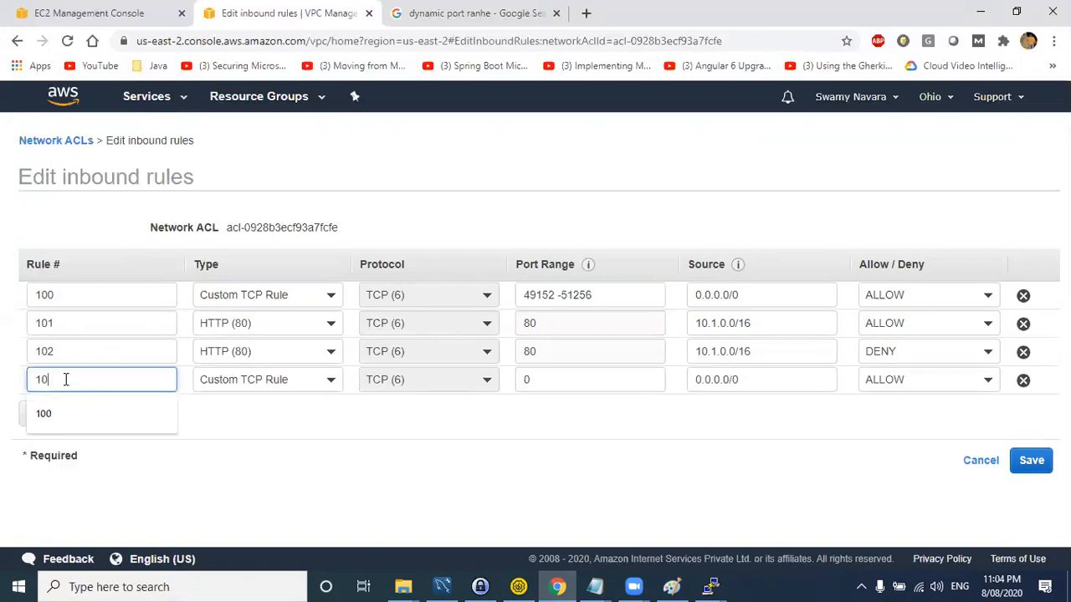
pyautogui.write('3')
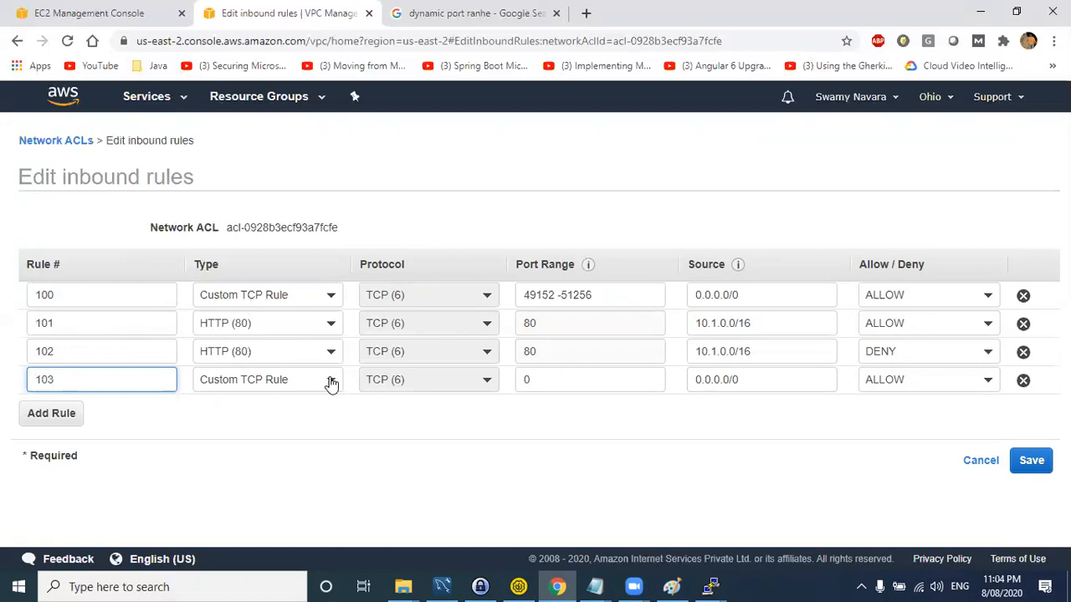
pyautogui.click(529, 381)
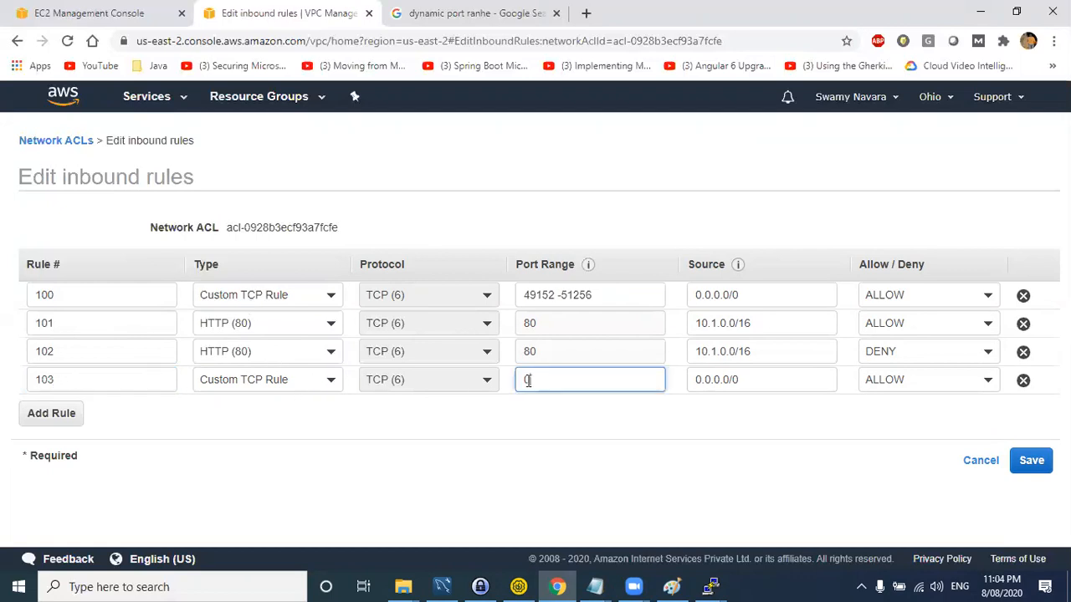
pyautogui.moveTo(620, 294); pyautogui.dragTo(558, 294)
pyautogui.doubleClick(518, 383)
pyautogui.write('51256')
pyautogui.click(561, 418)
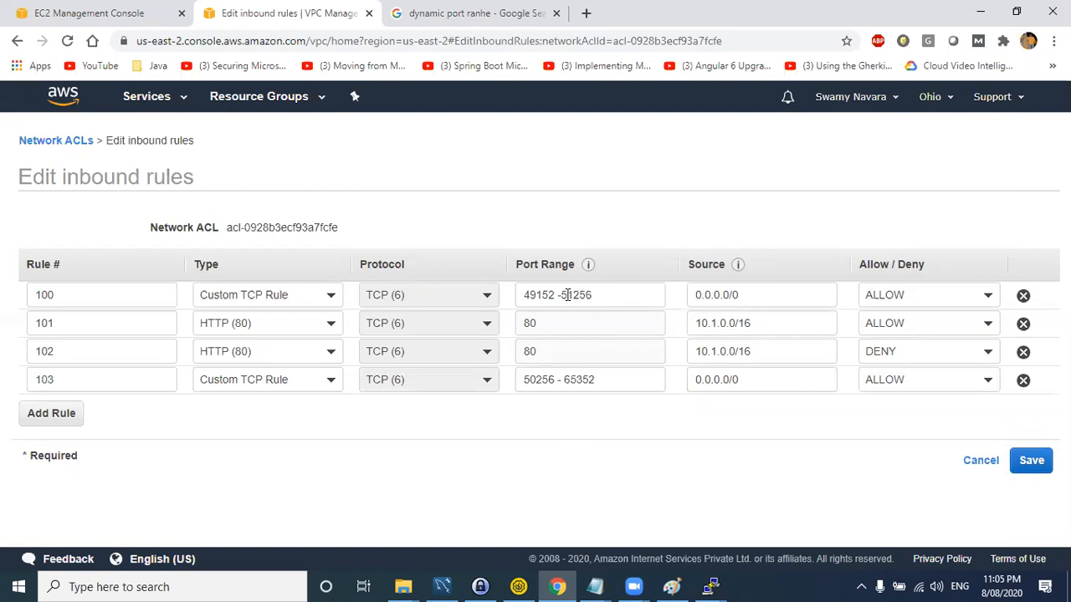
# - Compare the port ranges of rules 100 and 103
pyautogui.moveTo(595, 295); pyautogui.dragTo(520, 293)
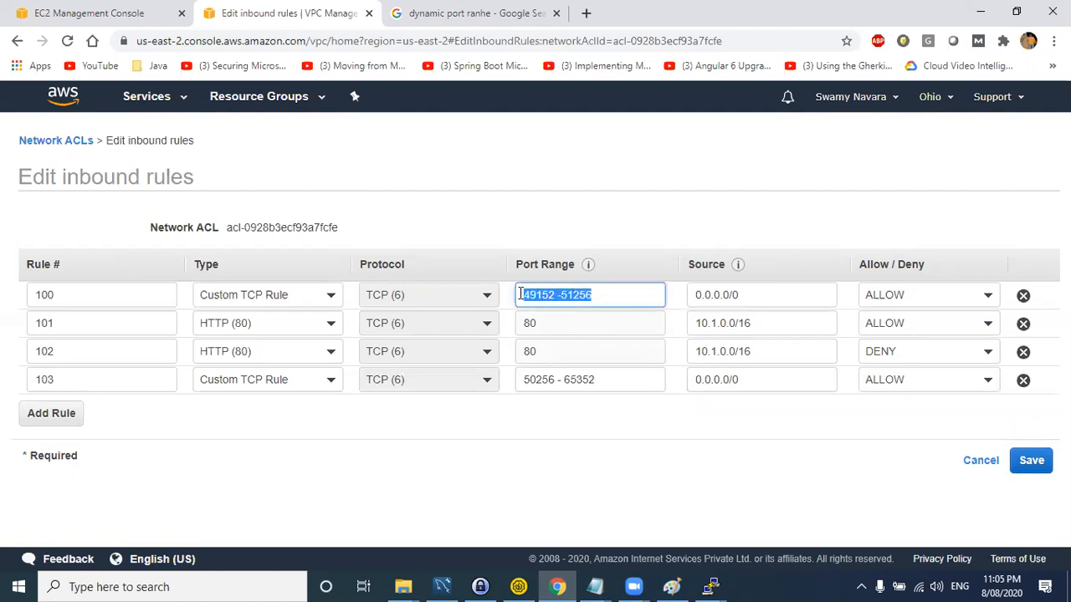
pyautogui.moveTo(593, 378); pyautogui.dragTo(521, 379)
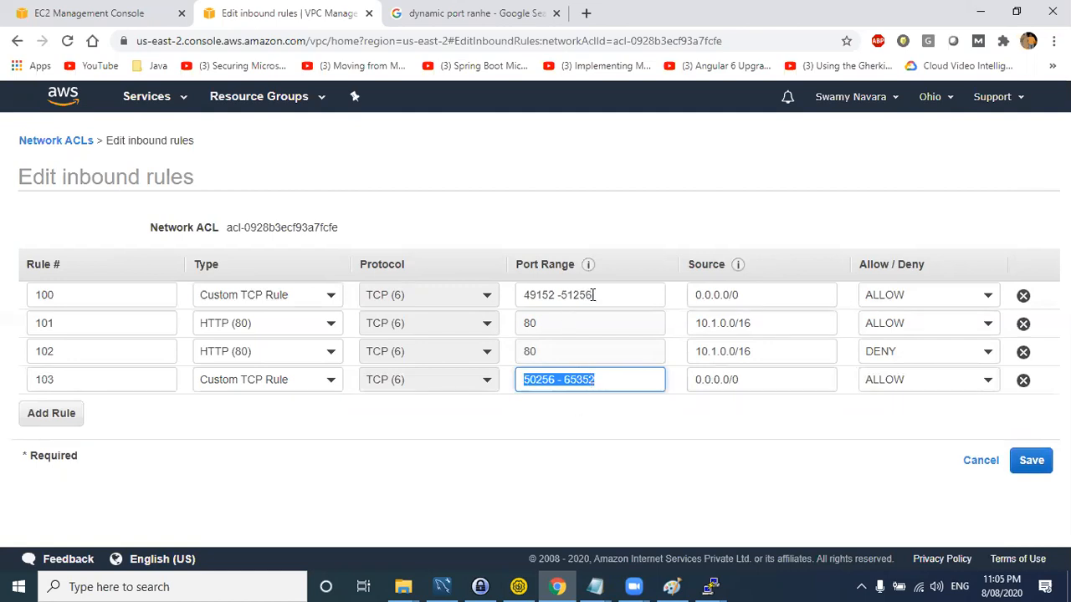
pyautogui.moveTo(596, 294); pyautogui.dragTo(519, 295)
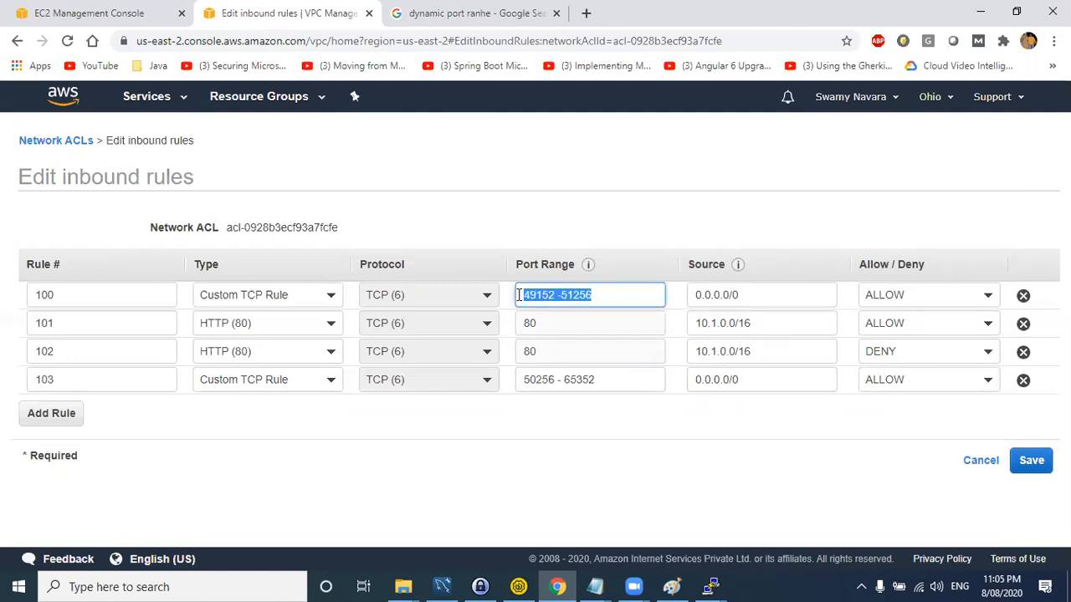
pyautogui.click(603, 295)
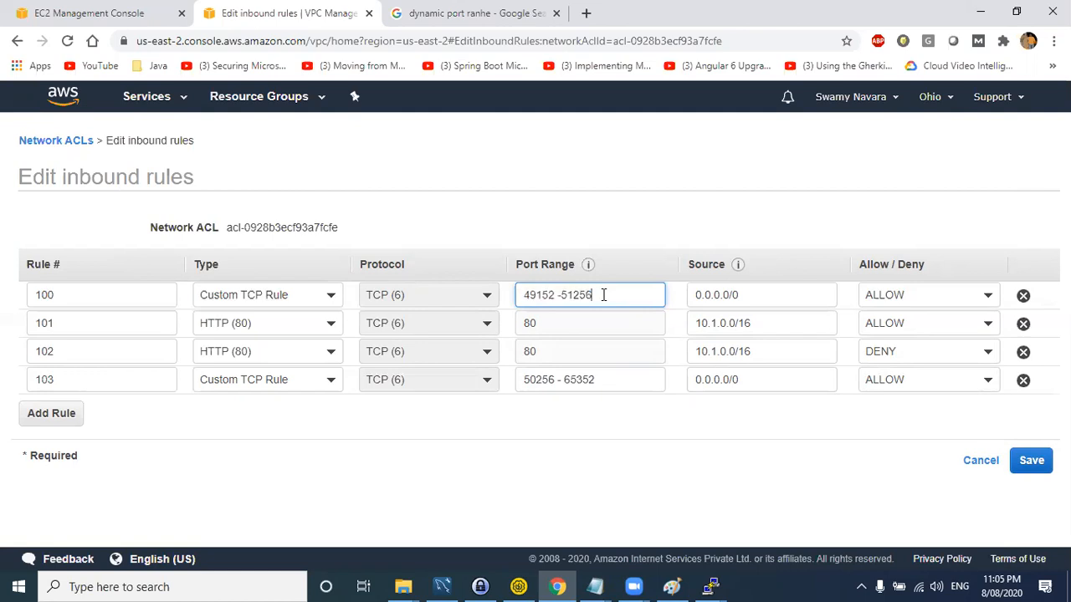
# - Copy the starting port 50256 from rule 103's port range into a new Notepad document
pyautogui.moveTo(615, 378); pyautogui.dragTo(521, 379)
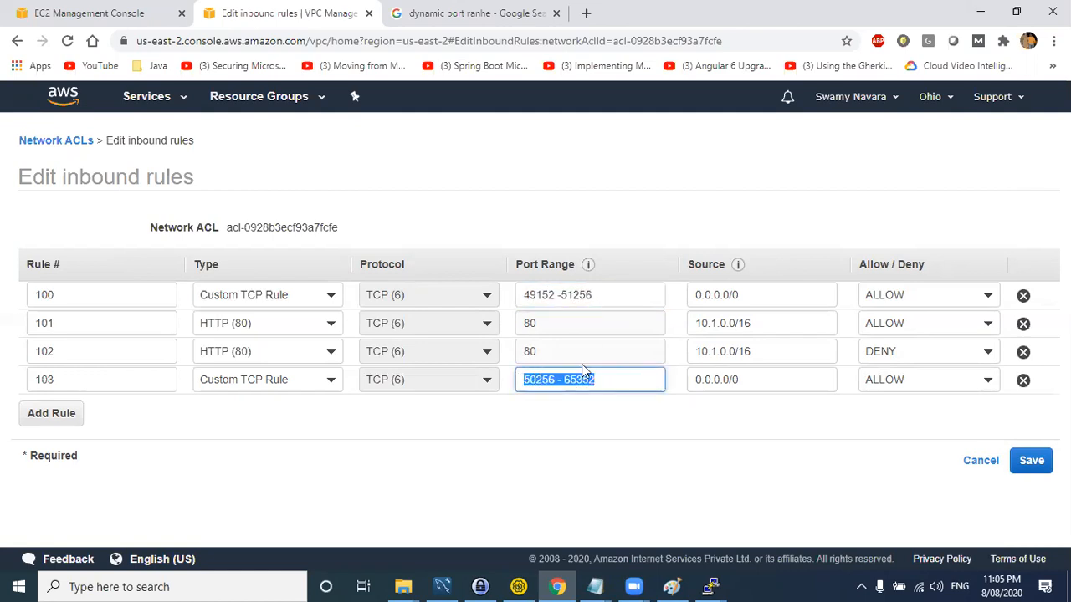
pyautogui.click(536, 379)
pyautogui.moveTo(523, 380); pyautogui.dragTo(552, 381)
pyautogui.hotkey('ctrl', 'c')
pyautogui.press('super')
pyautogui.write('no')
pyautogui.press('Return')
pyautogui.hotkey('ctrl', 'v')
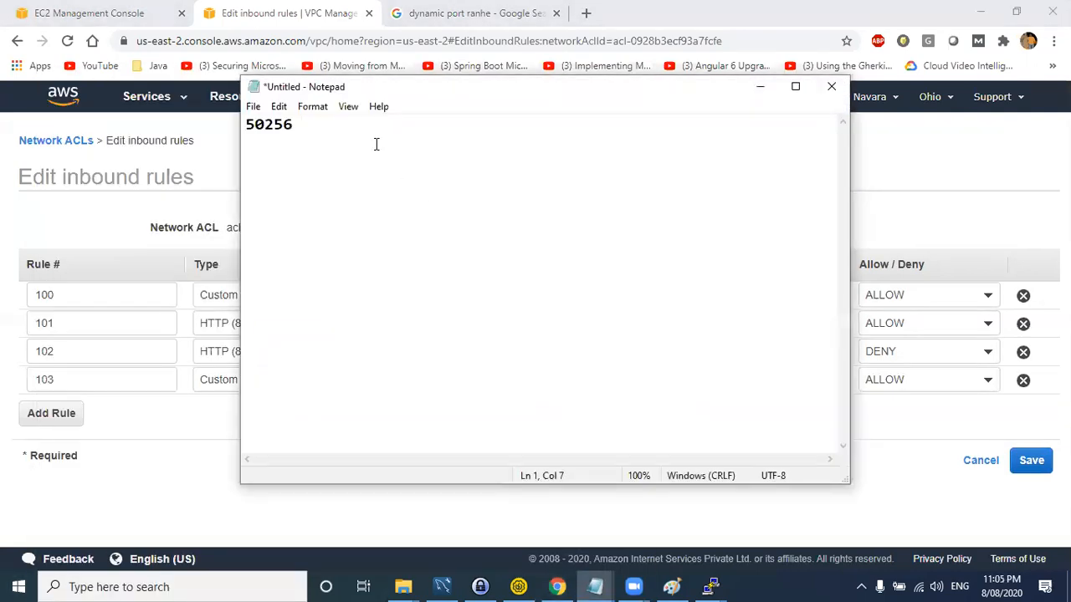
# - Add a dash and rule 100's copied ending port -51256 after 50256 in the Notepad note, and return to Chrome
pyautogui.hotkey('alt', 'Tab')
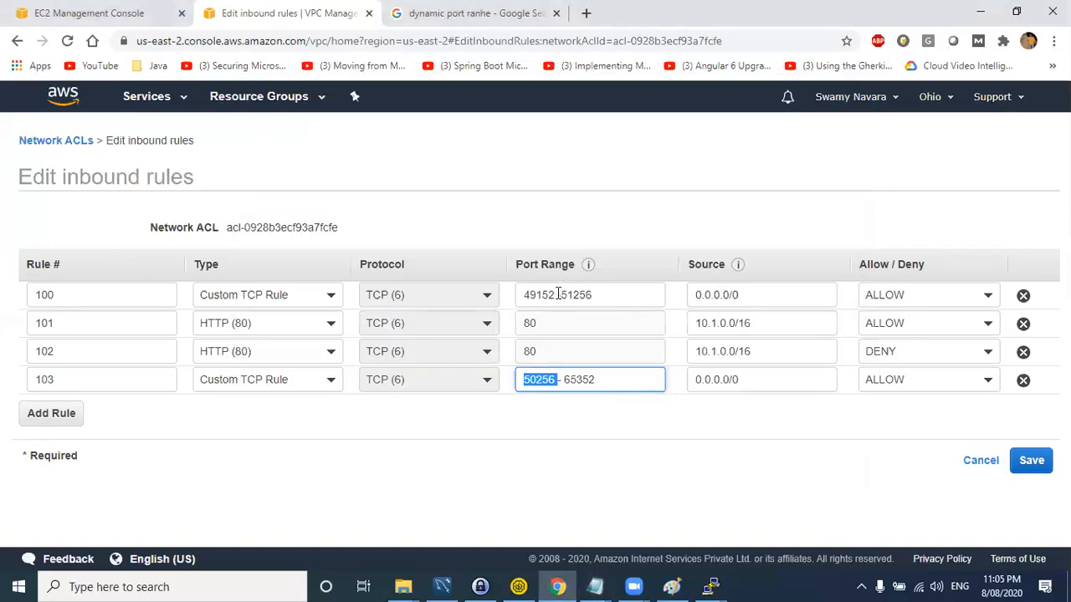
pyautogui.moveTo(558, 295); pyautogui.dragTo(608, 295)
pyautogui.hotkey('ctrl', 'c')
pyautogui.hotkey('alt', 'Tab')
pyautogui.hotkey('ctrl', 'v')
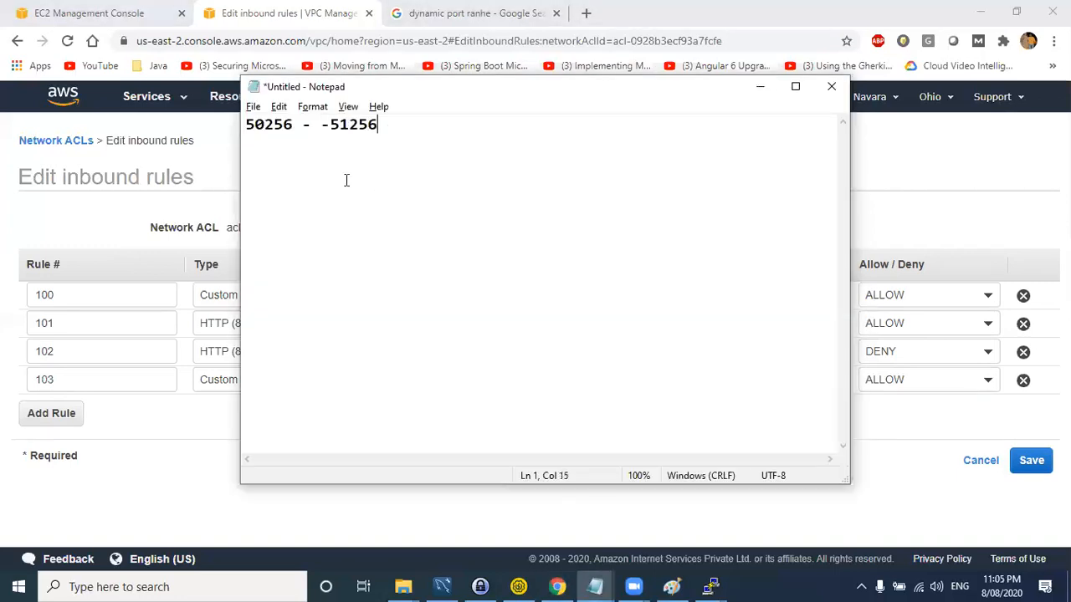
pyautogui.moveTo(378, 124); pyautogui.dragTo(249, 123)
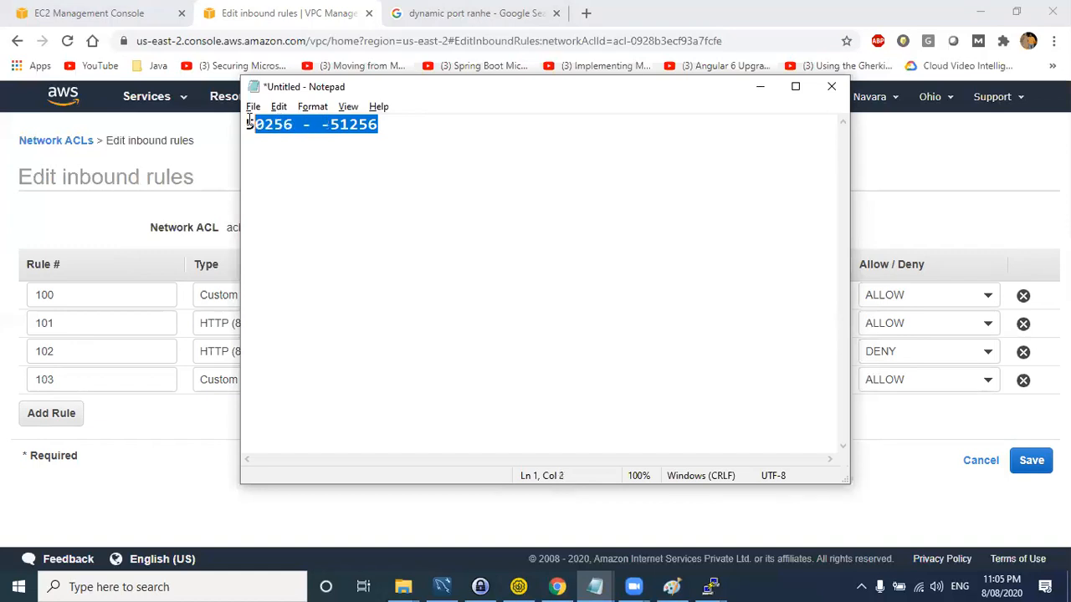
pyautogui.click(309, 125)
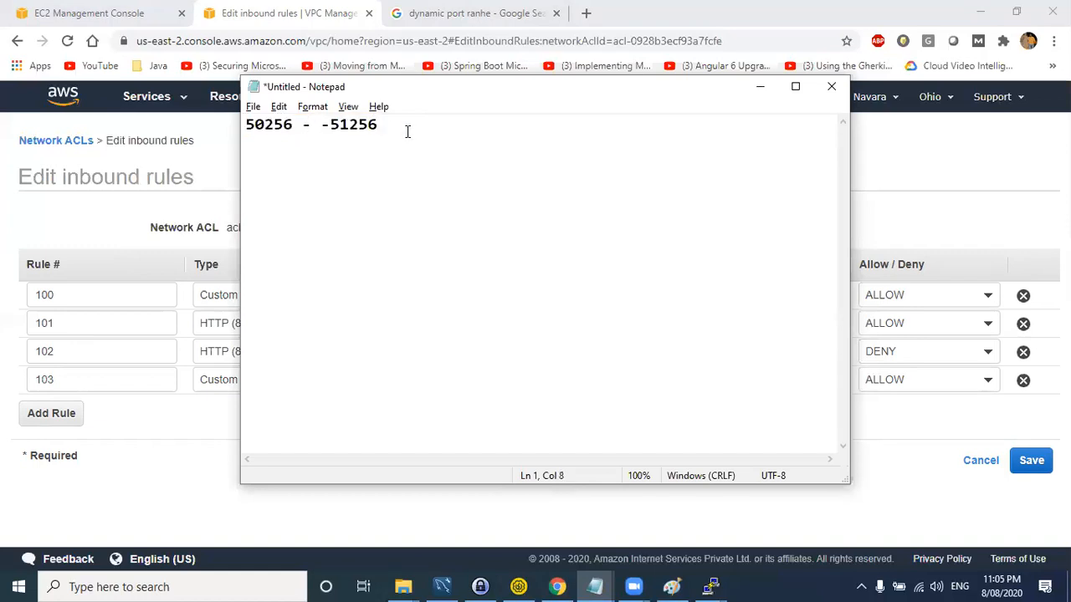
pyautogui.click(993, 230)
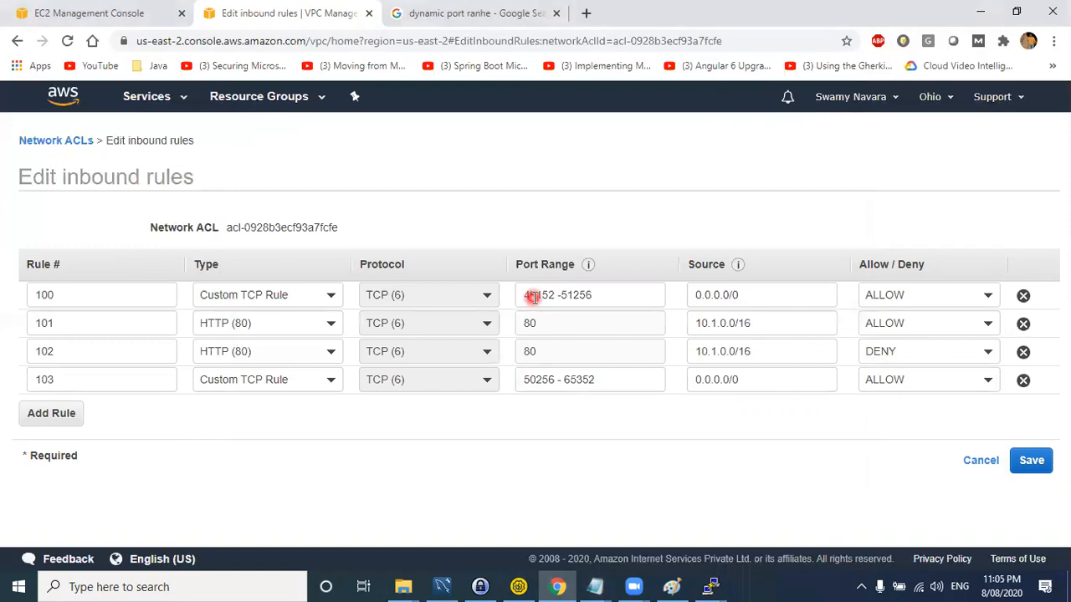
pyautogui.moveTo(525, 294); pyautogui.dragTo(537, 293)
pyautogui.click(564, 294)
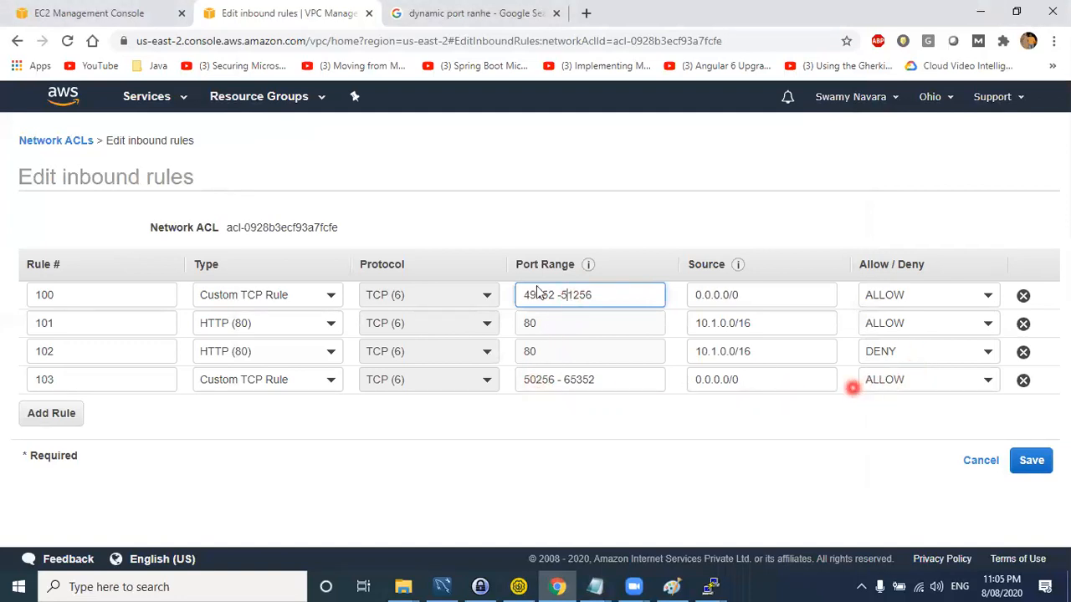
pyautogui.hotkey('alt', 'Tab')
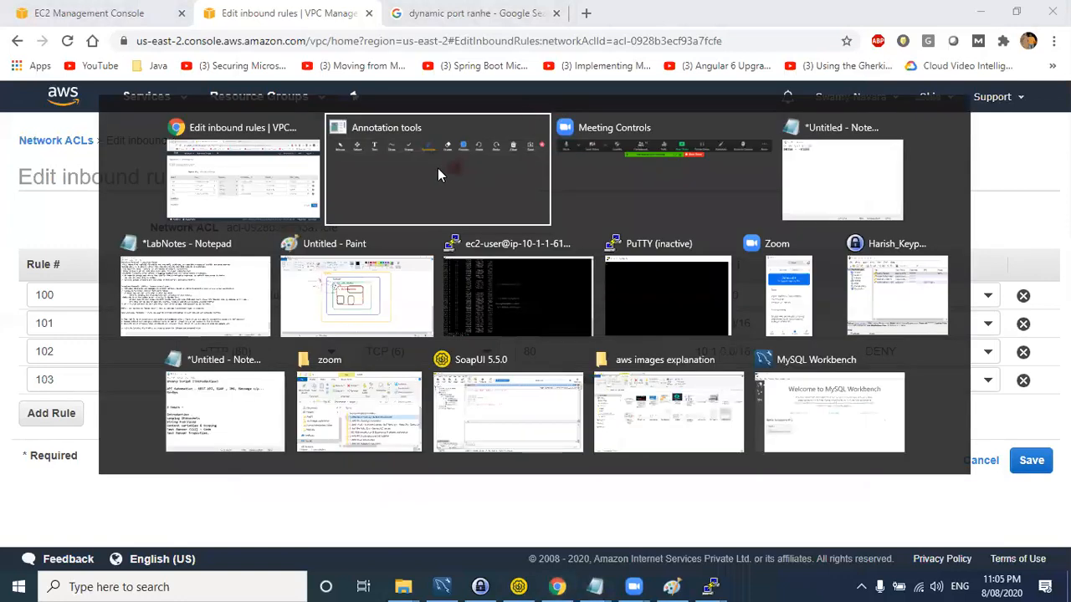
pyautogui.click(225, 192)
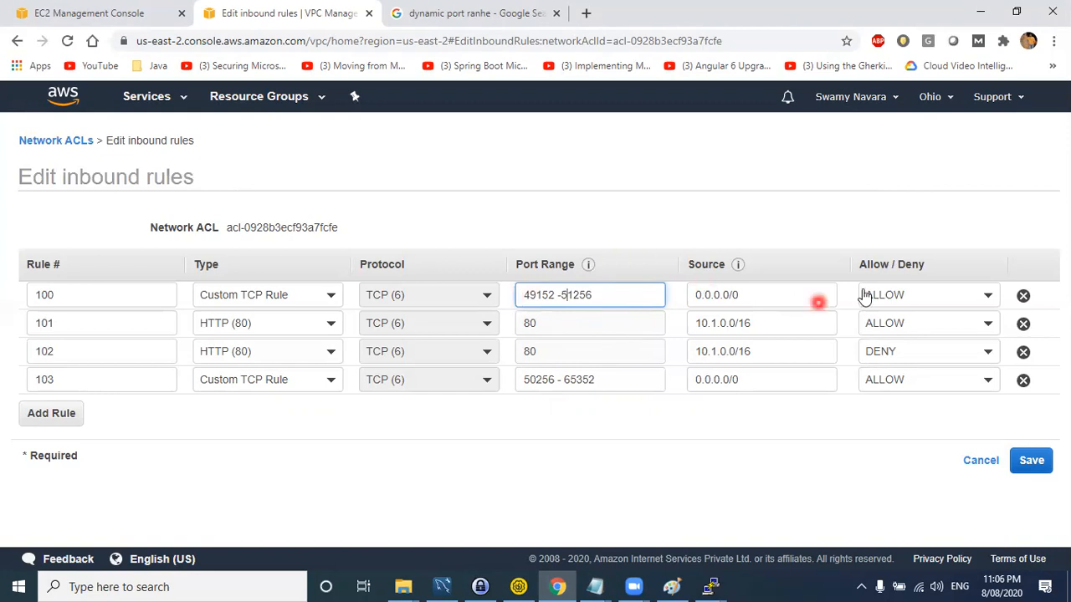
pyautogui.click(929, 297)
pyautogui.click(906, 348)
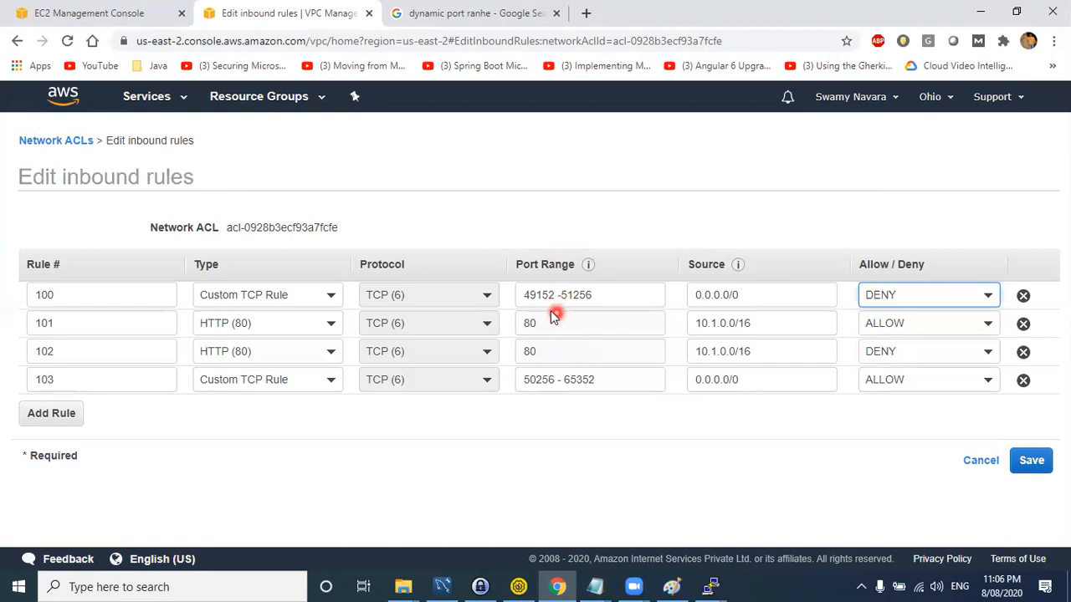
# - Examine how the denied port range of rule 100 overlaps the allowed port range of rule 103
pyautogui.moveTo(526, 295); pyautogui.dragTo(592, 296)
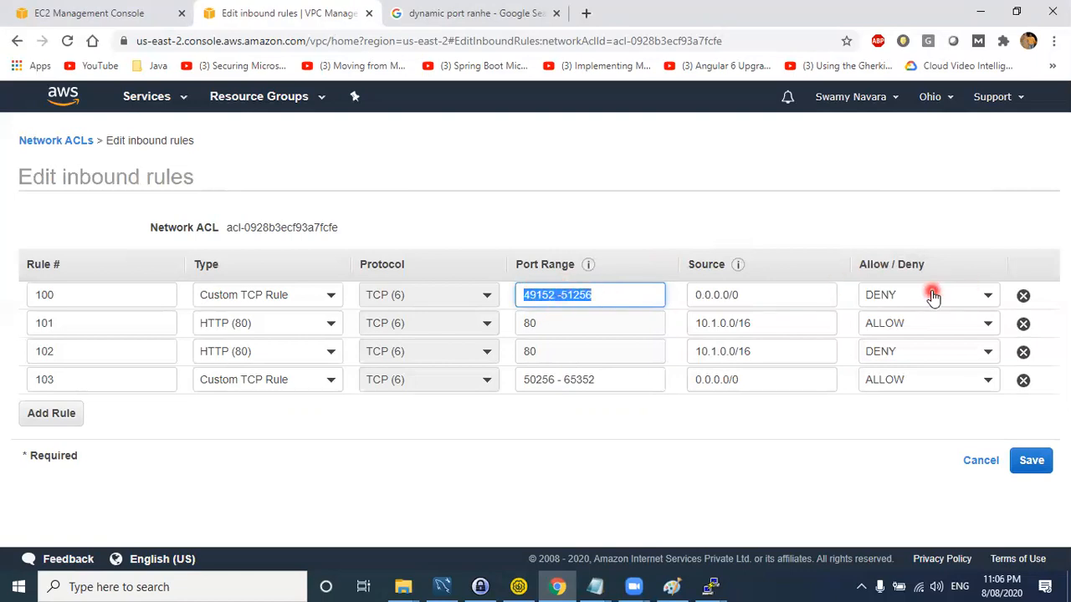
pyautogui.moveTo(532, 383); pyautogui.dragTo(601, 382)
pyautogui.moveTo(521, 381); pyautogui.dragTo(598, 377)
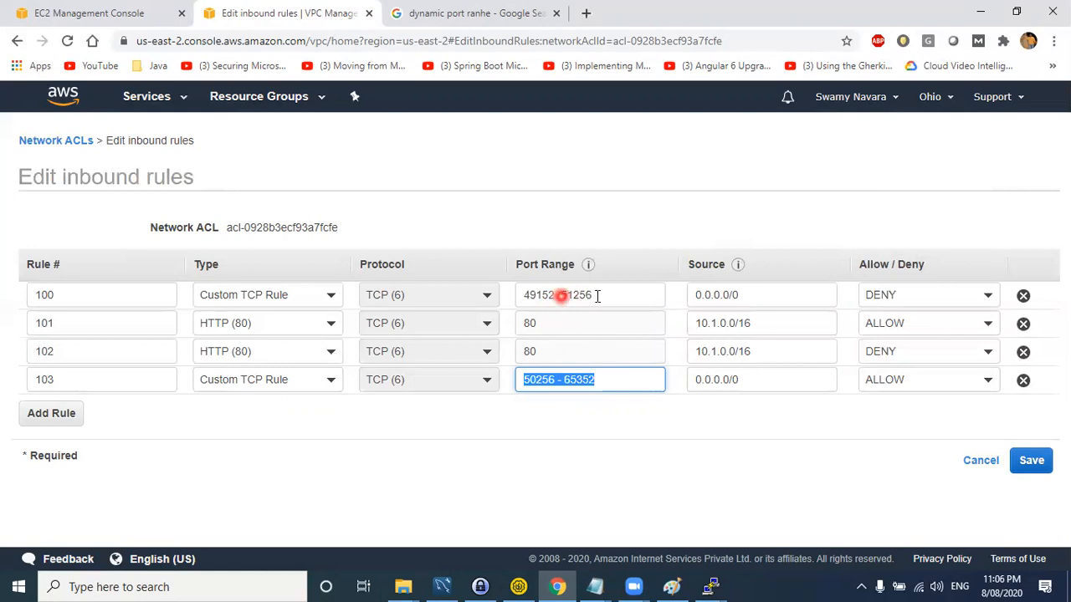
pyautogui.click(596, 295)
pyautogui.moveTo(590, 295); pyautogui.dragTo(502, 295)
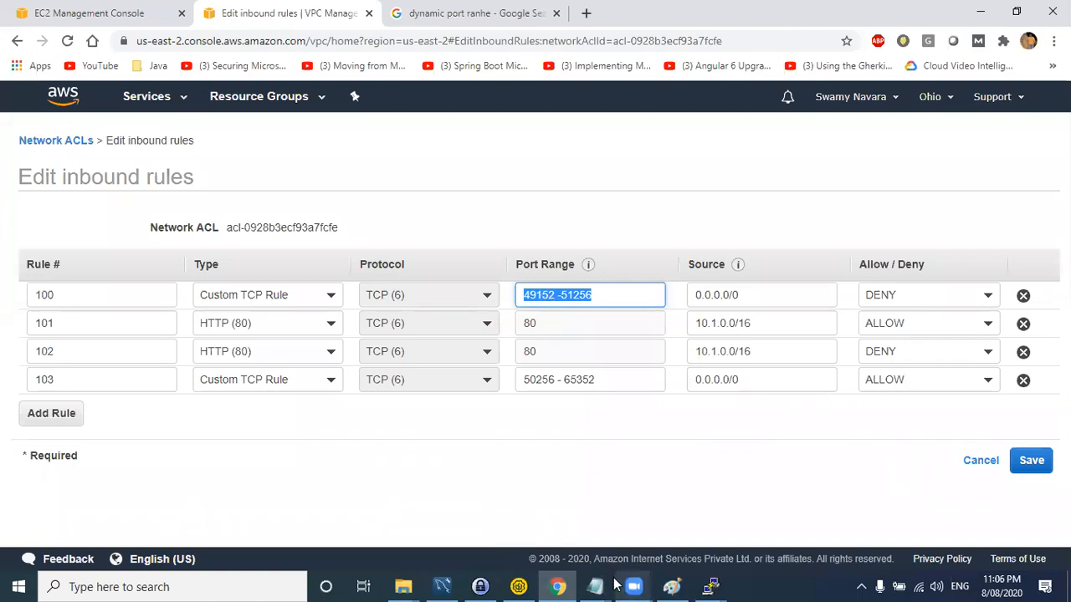
# - Switch to the LabNotes document in Notepad and highlight the Stateless Firewall (NACLs) section for review
pyautogui.click(584, 506)
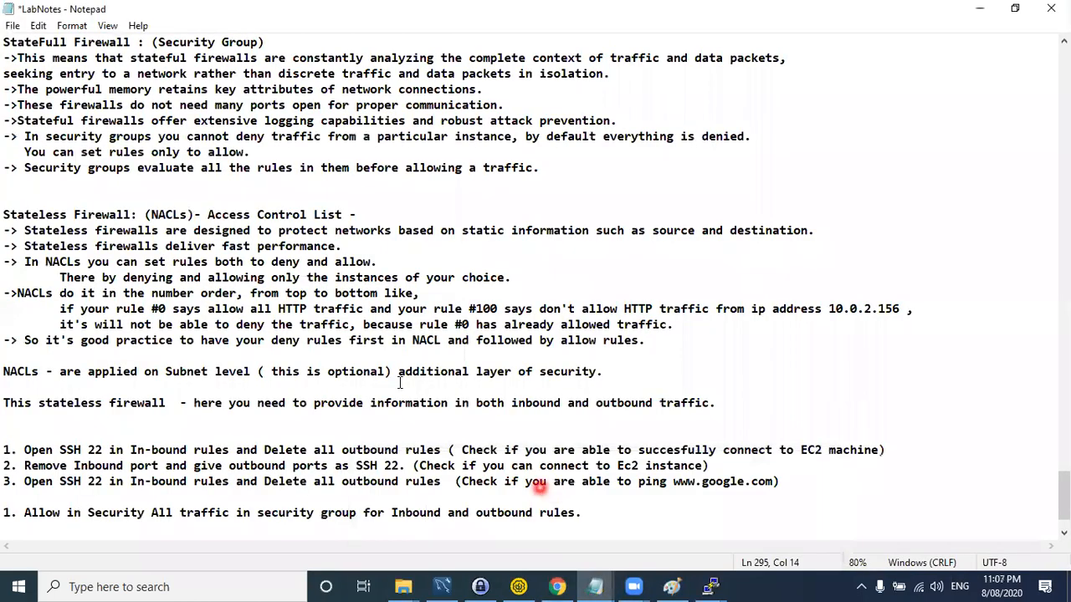
pyautogui.moveTo(4, 215); pyautogui.dragTo(115, 421)
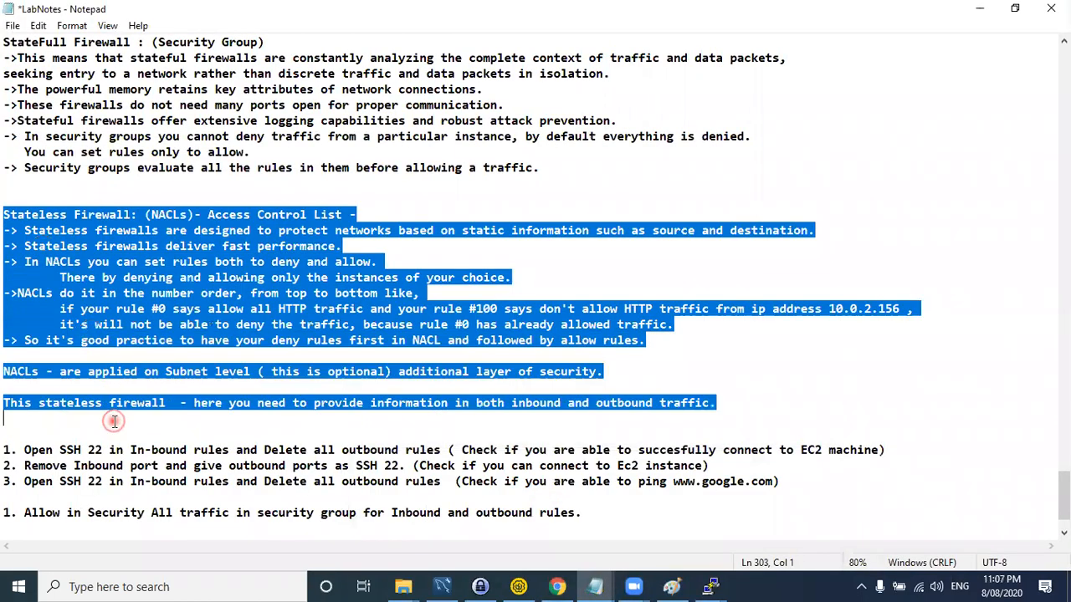
pyautogui.click(198, 377)
pyautogui.moveTo(18, 215); pyautogui.dragTo(59, 373)
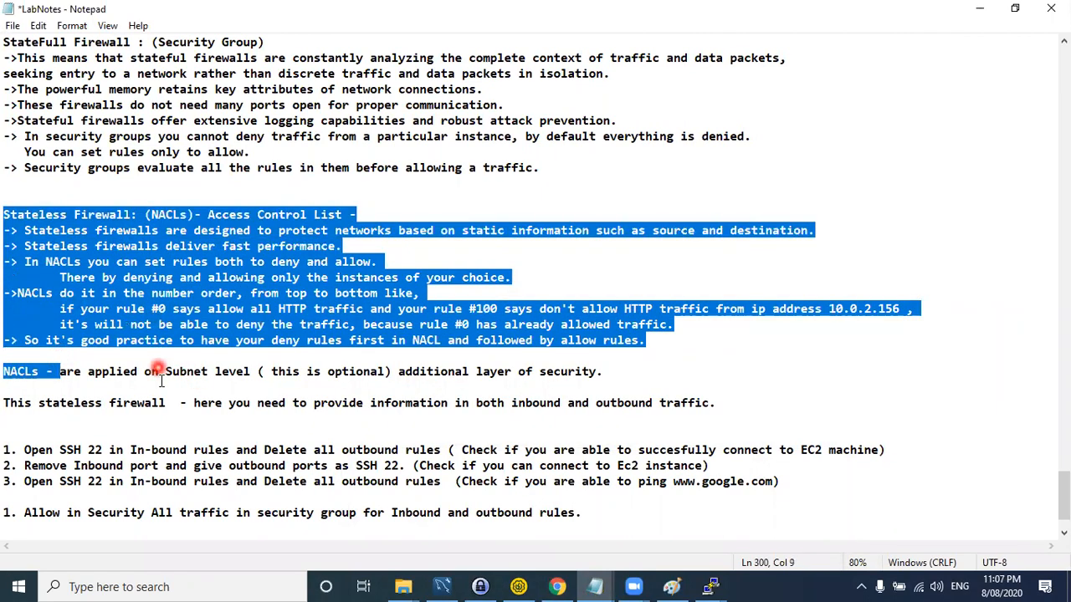
pyautogui.click(277, 300)
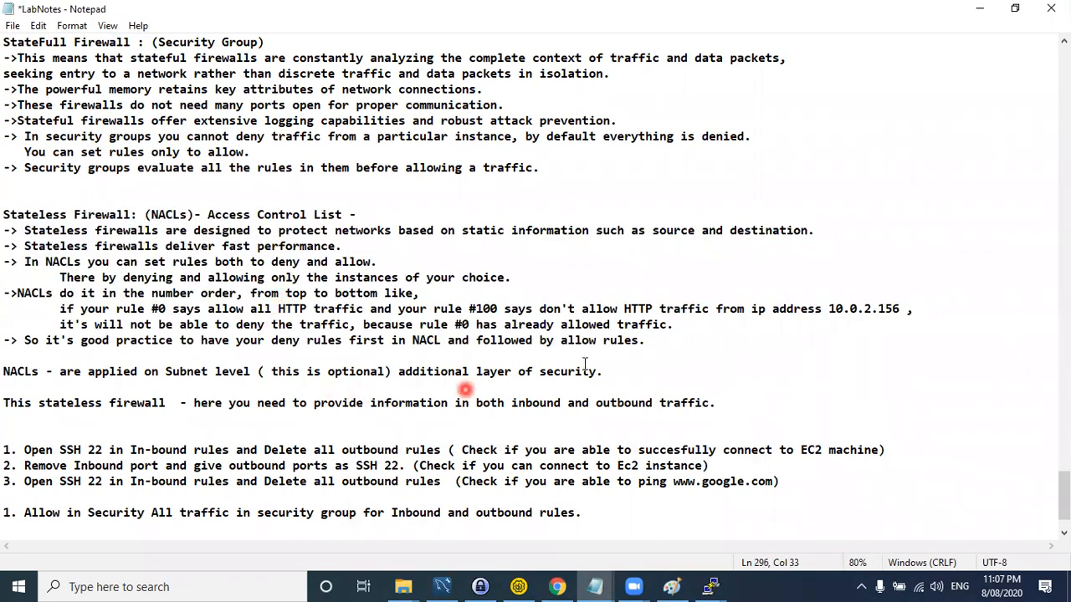
# - Review the LabNotes lines on NACL number order and the practice of placing deny rules before allow rules
pyautogui.moveTo(657, 341); pyautogui.dragTo(9, 342)
pyautogui.click(363, 342)
pyautogui.moveTo(655, 342); pyautogui.dragTo(6, 293)
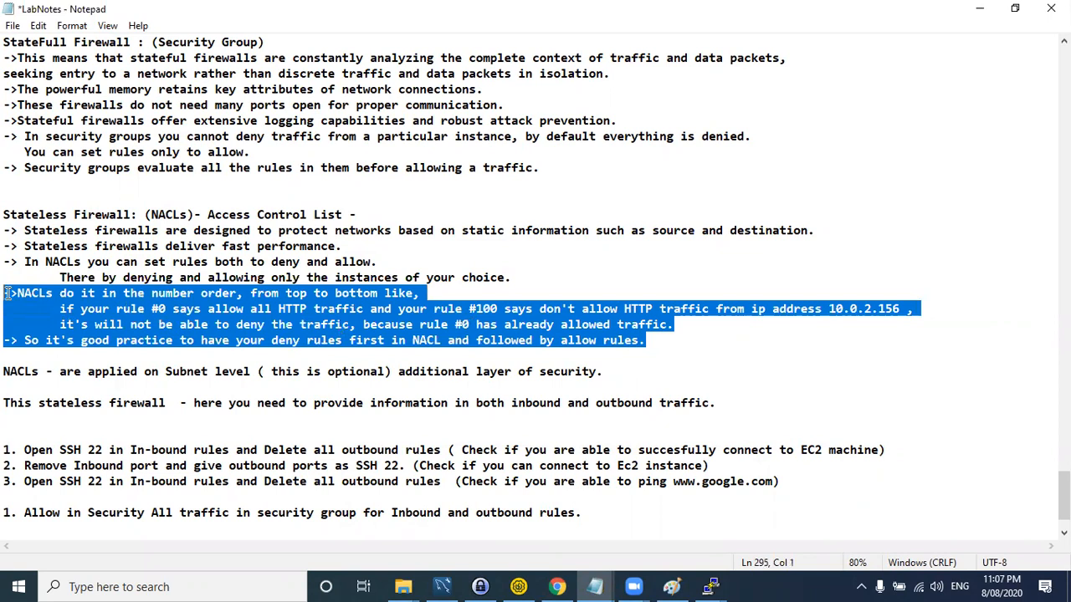
pyautogui.click(99, 345)
pyautogui.moveTo(25, 341); pyautogui.dragTo(647, 341)
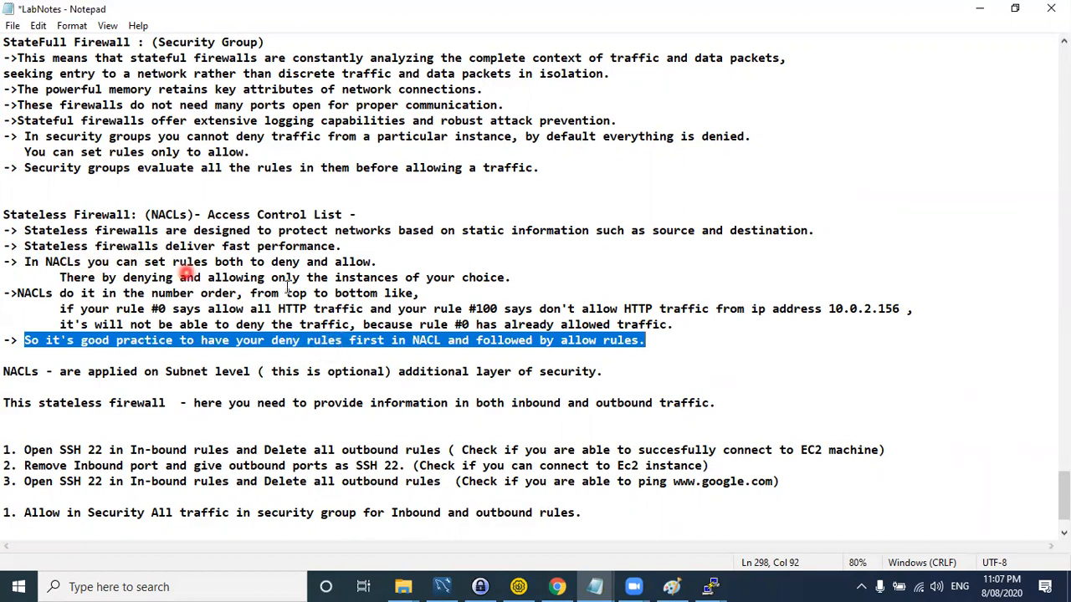
pyautogui.click(224, 344)
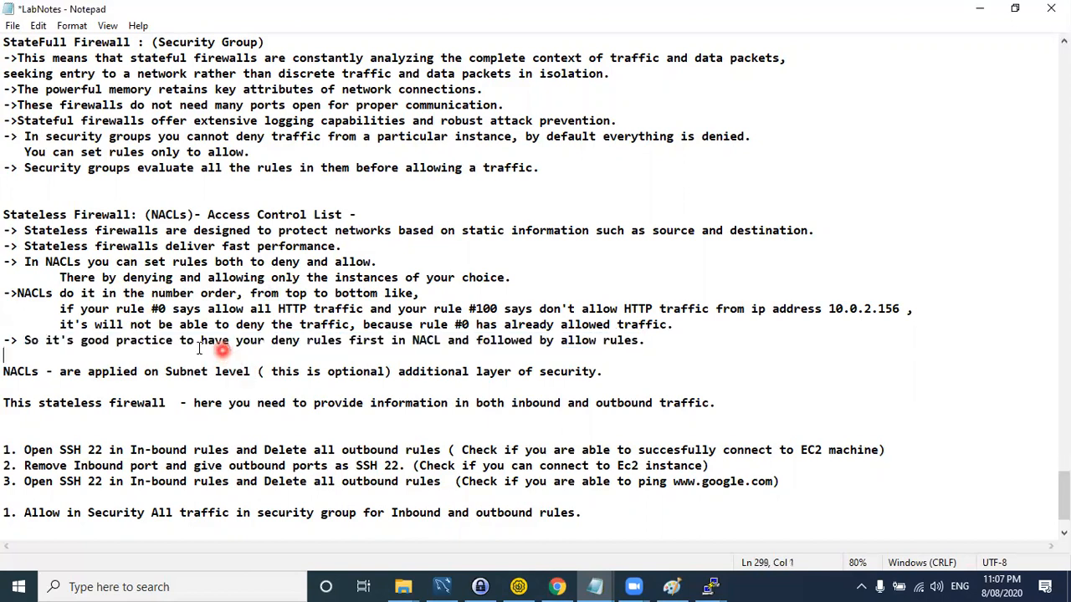
pyautogui.moveTo(88, 341); pyautogui.dragTo(636, 340)
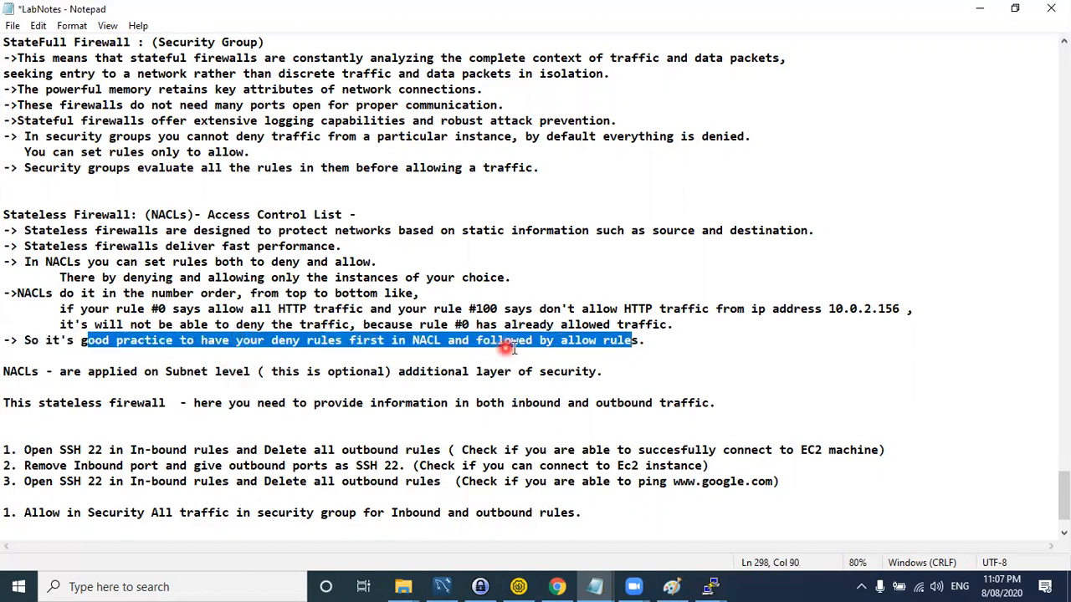
pyautogui.click(405, 351)
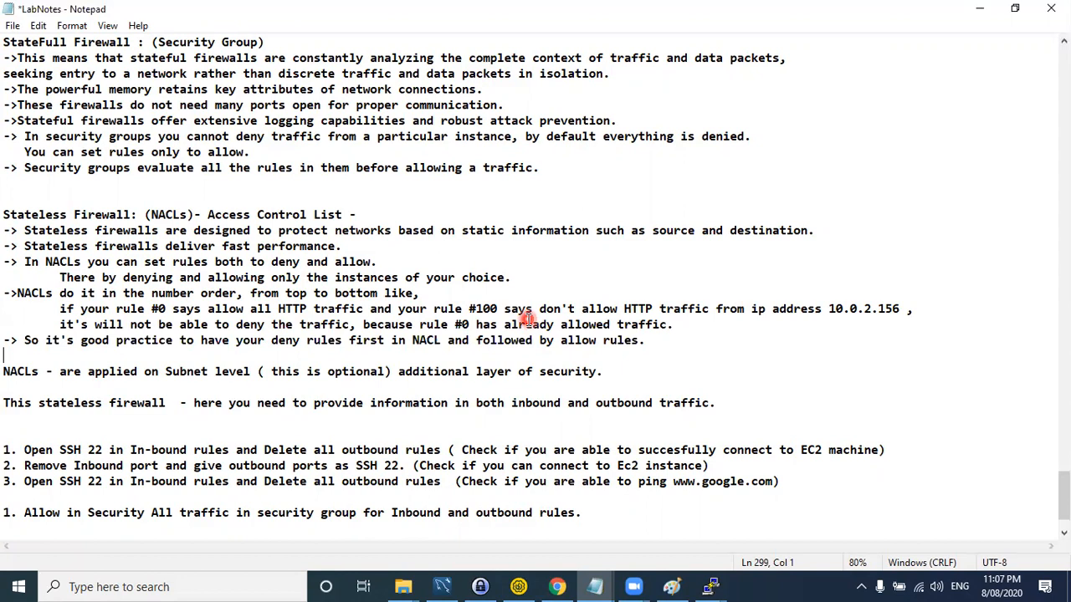
# - Return to the inbound rules in Chrome and remove rules 100, 101, 102 and 103
pyautogui.click(675, 583)
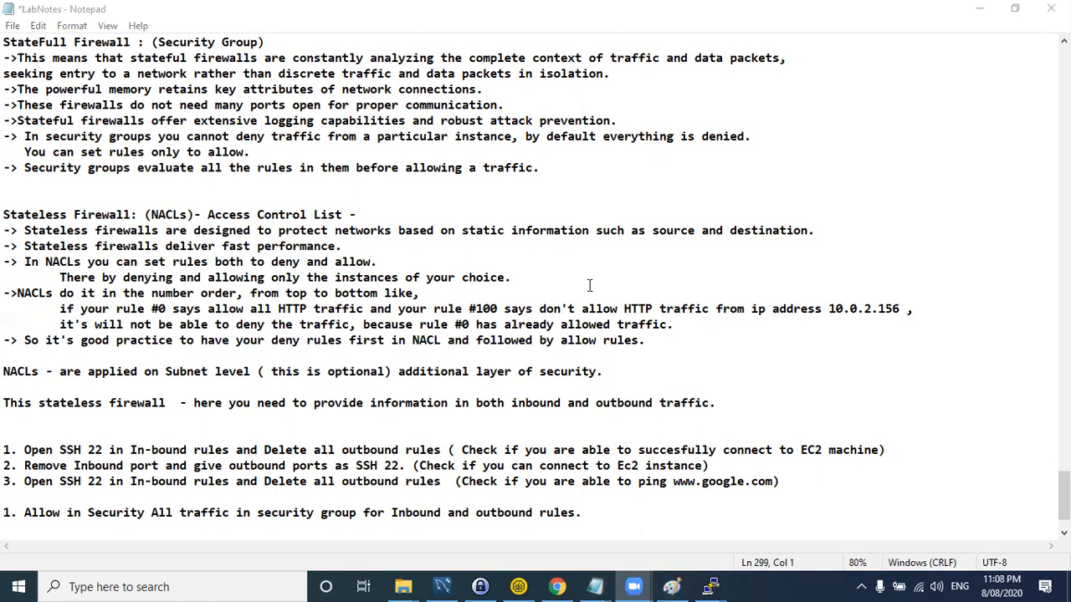
pyautogui.click(980, 8)
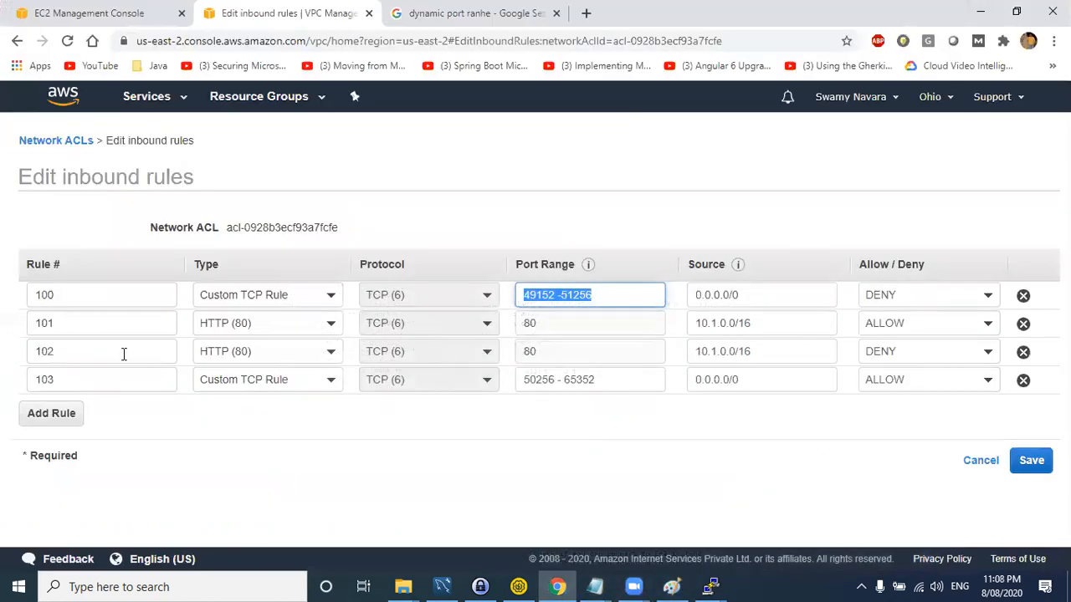
pyautogui.click(1023, 296)
pyautogui.click(1023, 296)
pyautogui.click(1023, 296)
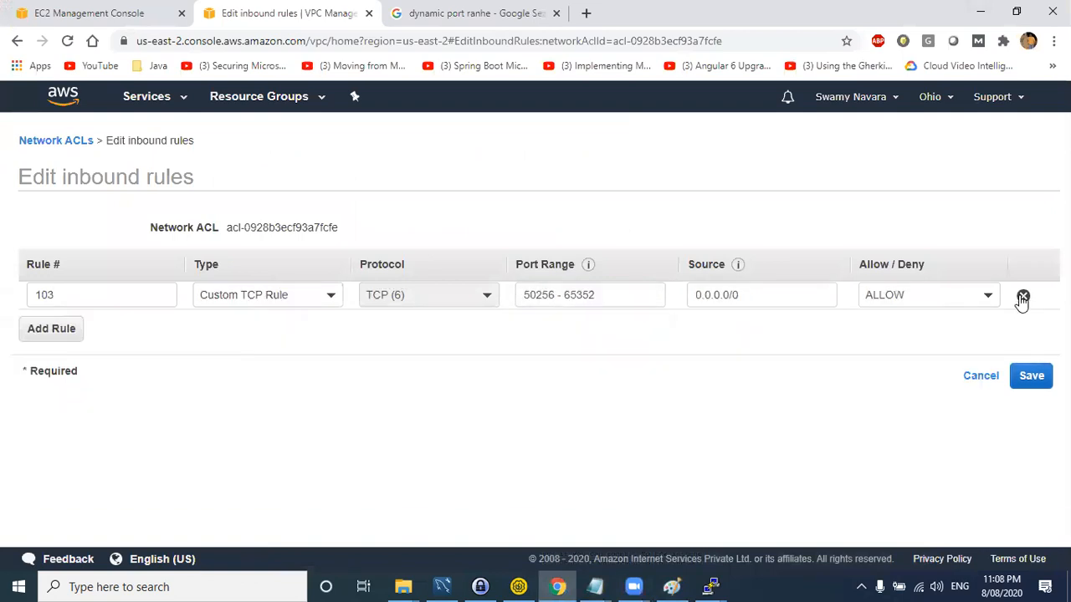
pyautogui.click(1023, 296)
pyautogui.click(519, 345)
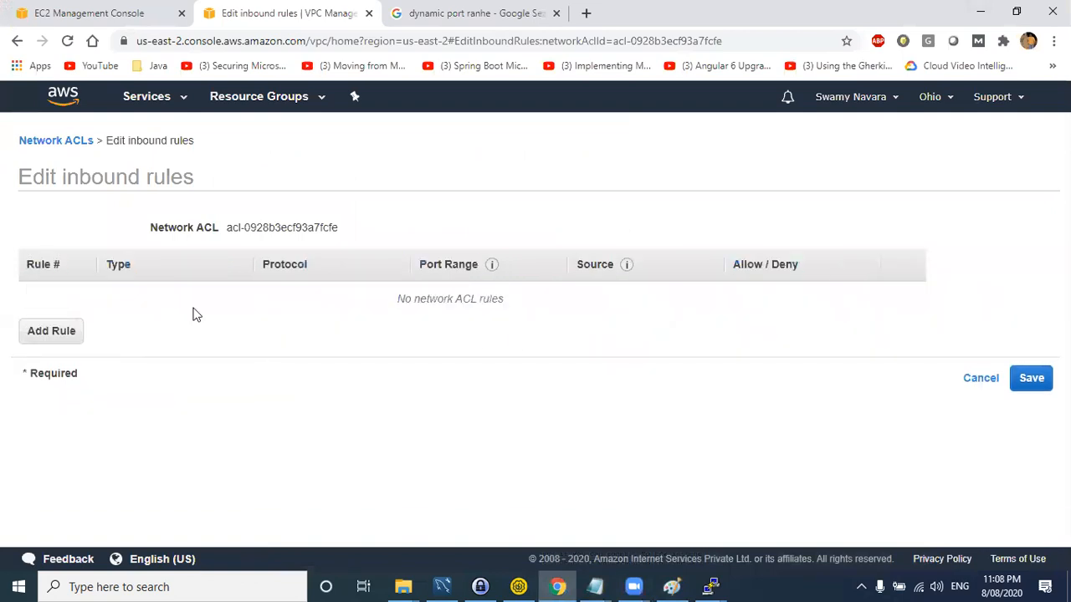
# - Add inbound rule 100 allowing ALL Traffic from 0.0.0.0/0, and save the inbound rules
pyautogui.click(60, 331)
pyautogui.click(103, 295)
pyautogui.write('100')
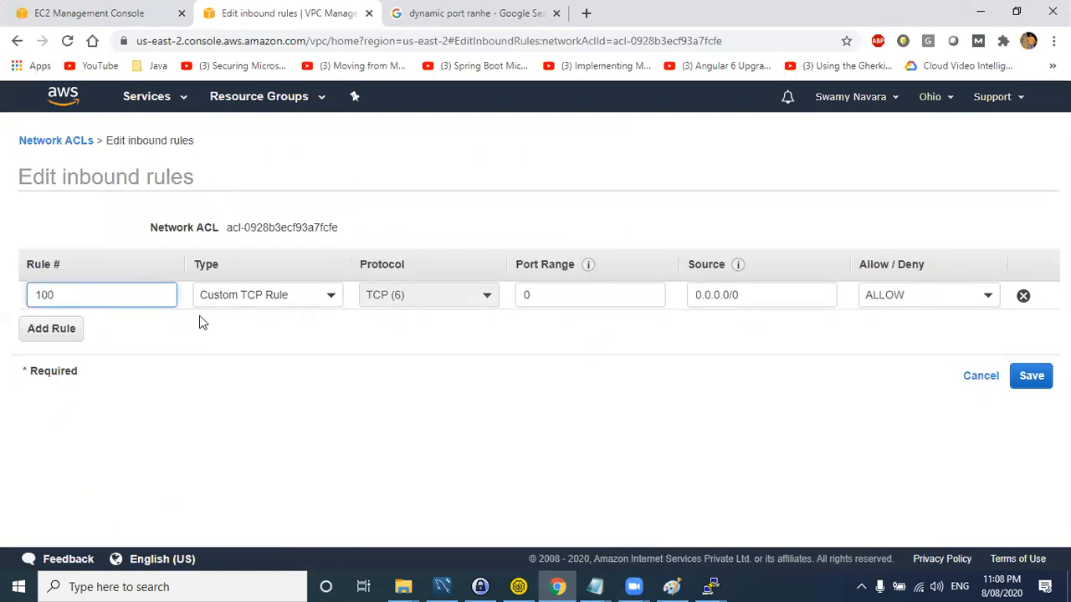
pyautogui.click(285, 294)
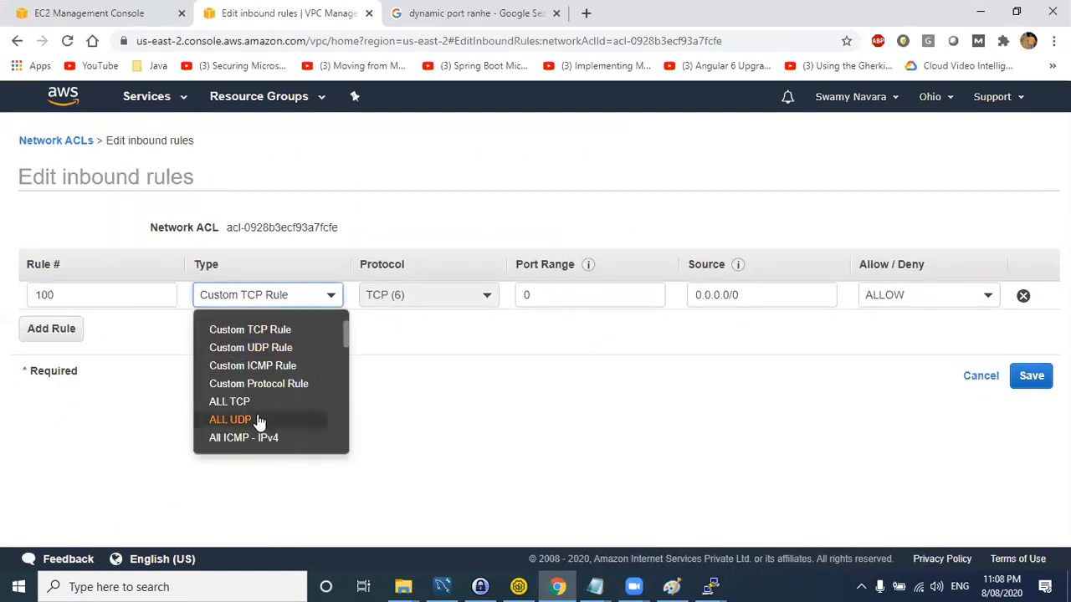
pyautogui.scroll(-3, 263, 406)
pyautogui.scroll(2, 262, 406)
pyautogui.scroll(-2, 263, 407)
pyautogui.scroll(2, 259, 402)
pyautogui.click(258, 399)
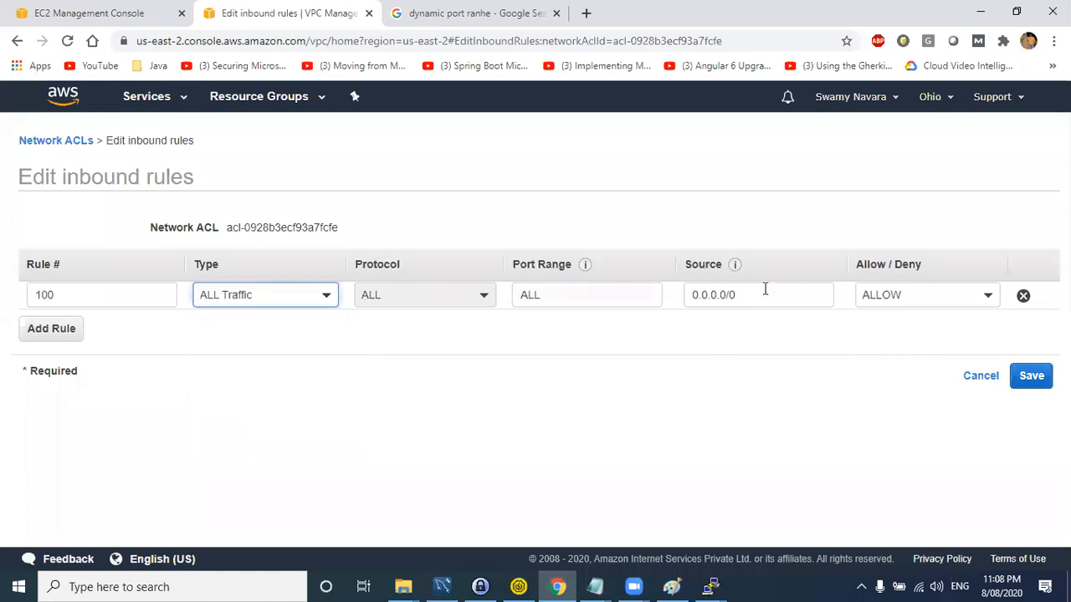
pyautogui.click(1033, 376)
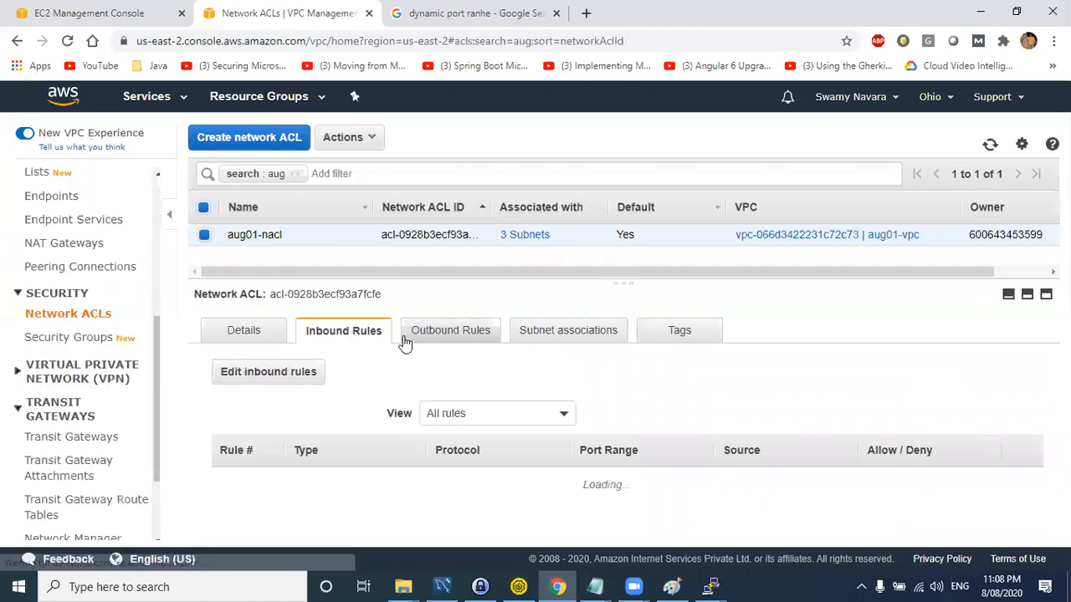
# - Change aug01-nacl's outbound rule 100 to ALL Traffic and save the outbound rules
pyautogui.click(422, 338)
pyautogui.click(275, 371)
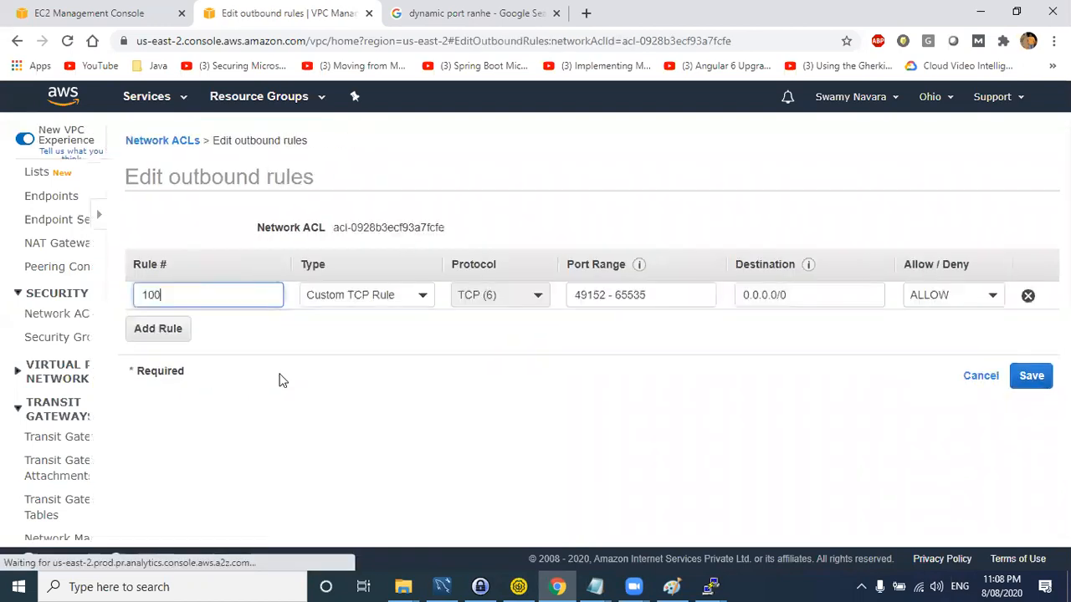
pyautogui.click(328, 301)
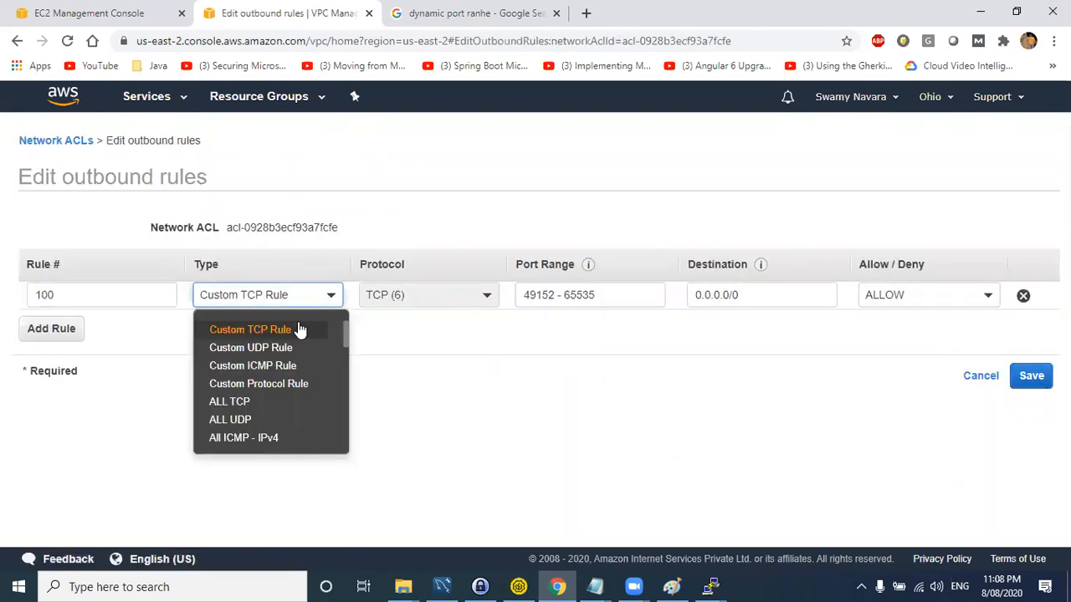
pyautogui.scroll(-1, 272, 416)
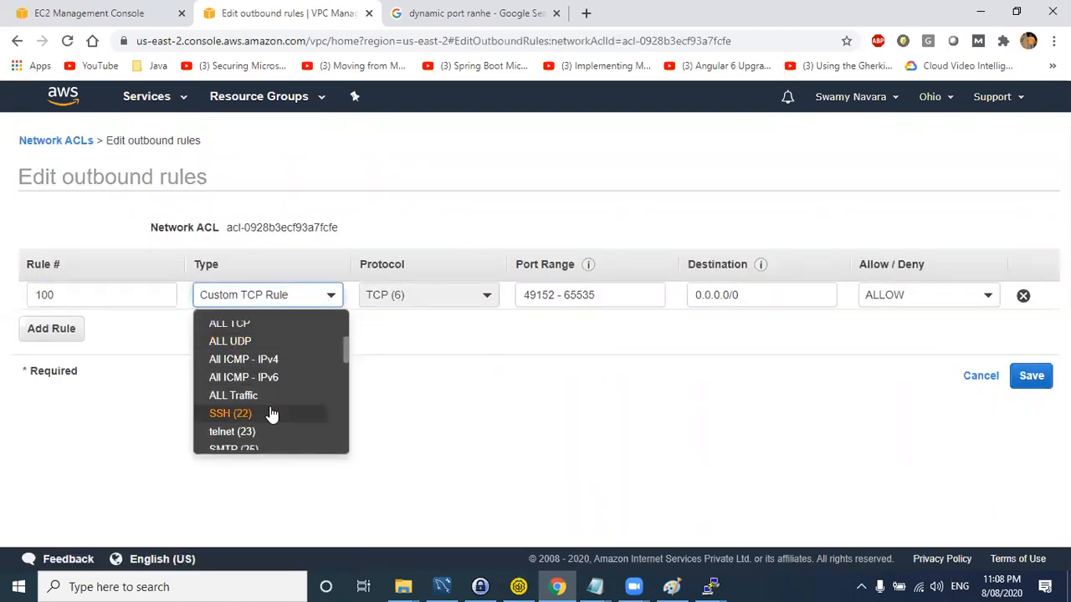
pyautogui.click(268, 395)
pyautogui.click(1031, 377)
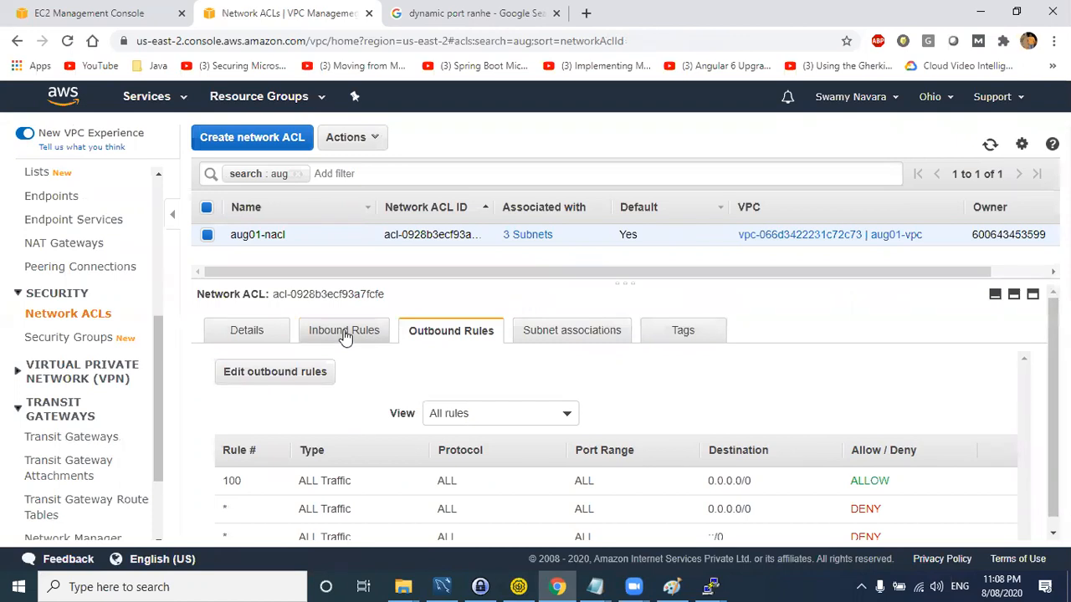
# - Review aug01-nacl's inbound and outbound rules alongside the security group's inbound rules, and return to the network ACLs
pyautogui.click(346, 333)
pyautogui.click(447, 332)
pyautogui.click(74, 339)
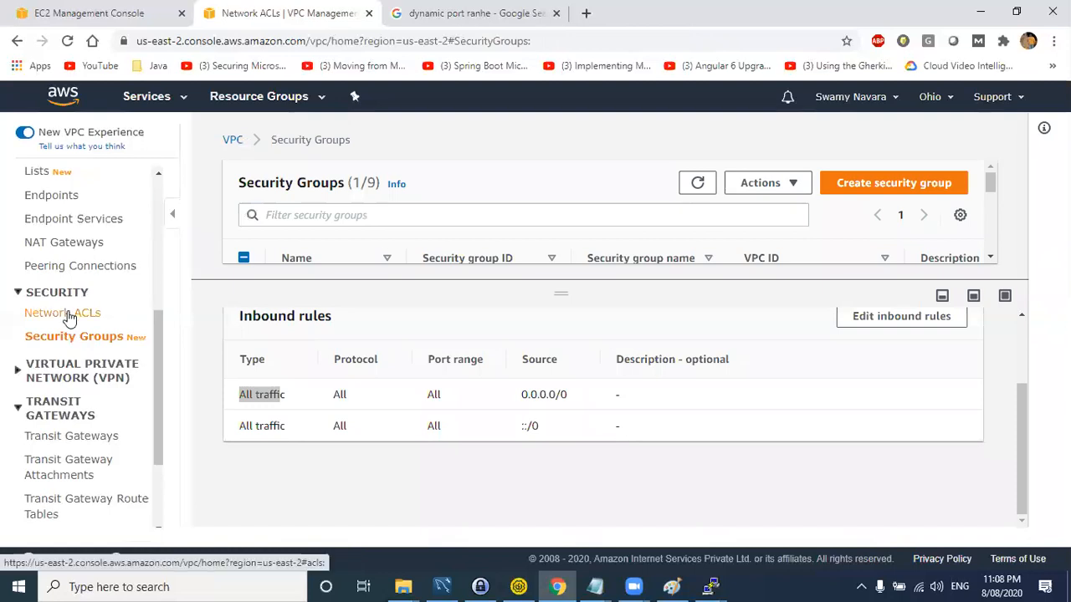
pyautogui.click(69, 316)
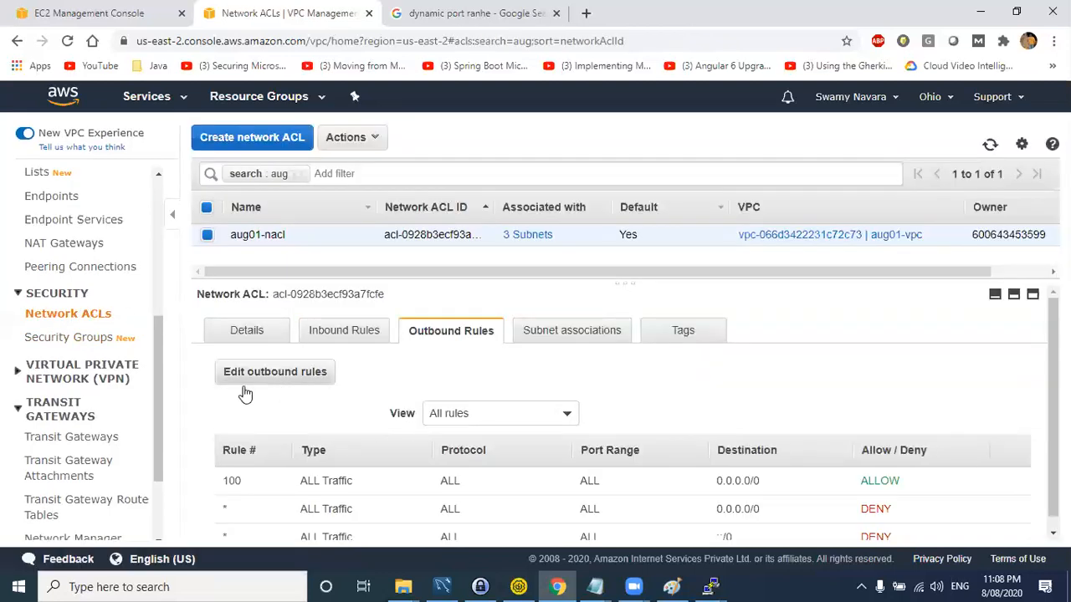
# - Open aug01-nacl's outbound rules for editing, examine rule 100's Allow/Deny options and rule number, and cancel the edit
pyautogui.click(311, 378)
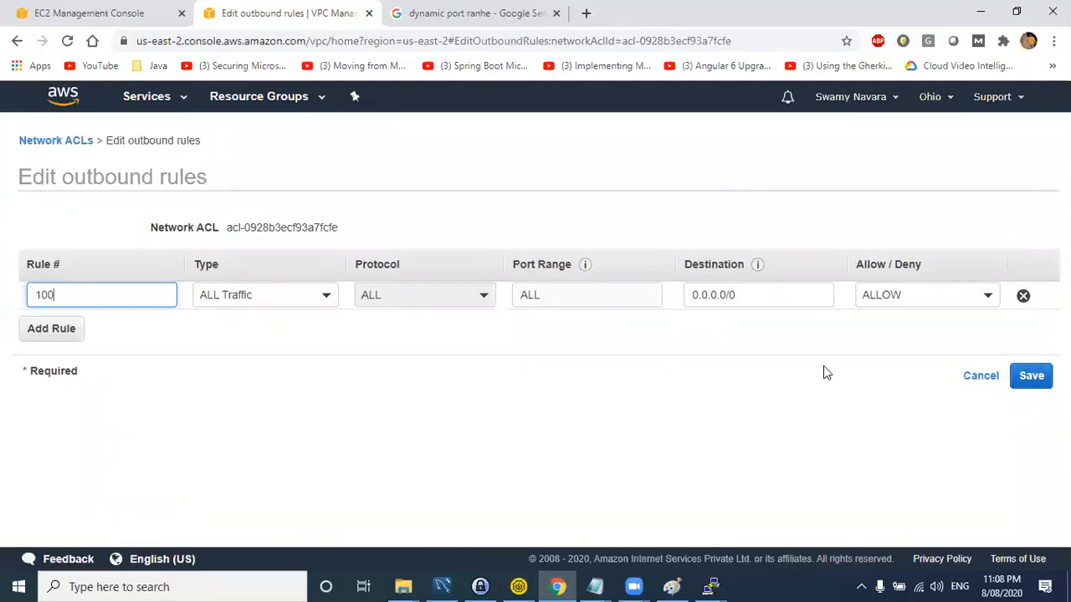
pyautogui.click(893, 299)
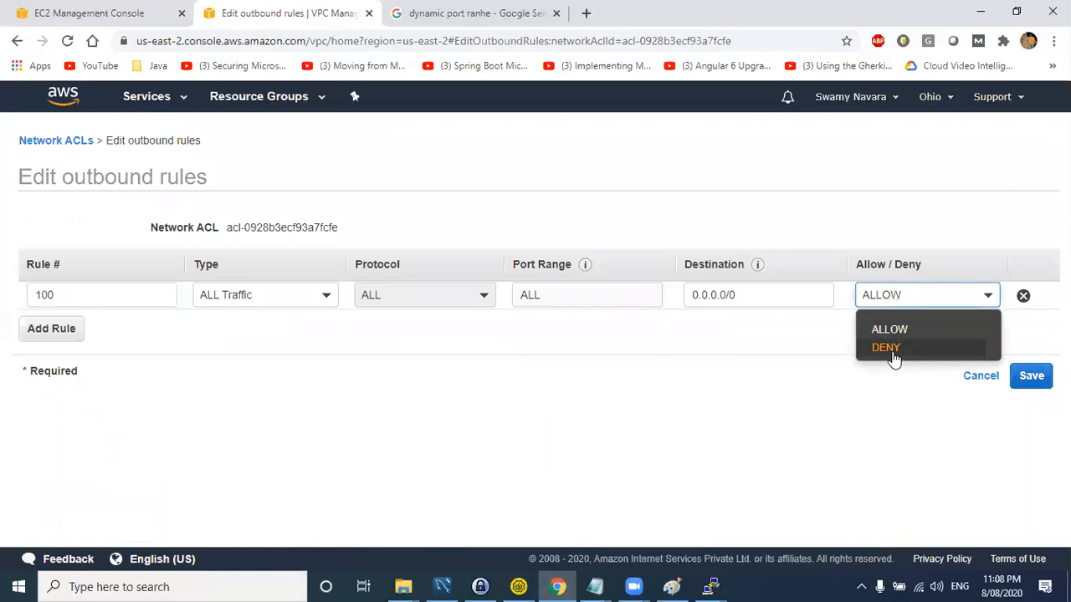
pyautogui.click(797, 403)
pyautogui.doubleClick(54, 295)
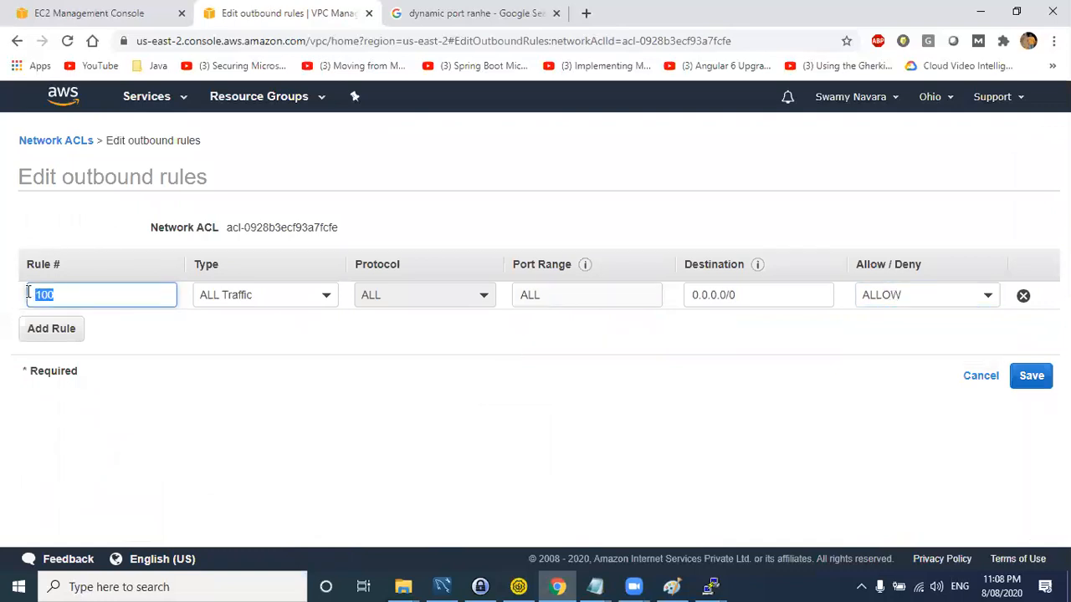
pyautogui.click(61, 294)
pyautogui.doubleClick(54, 295)
pyautogui.click(979, 376)
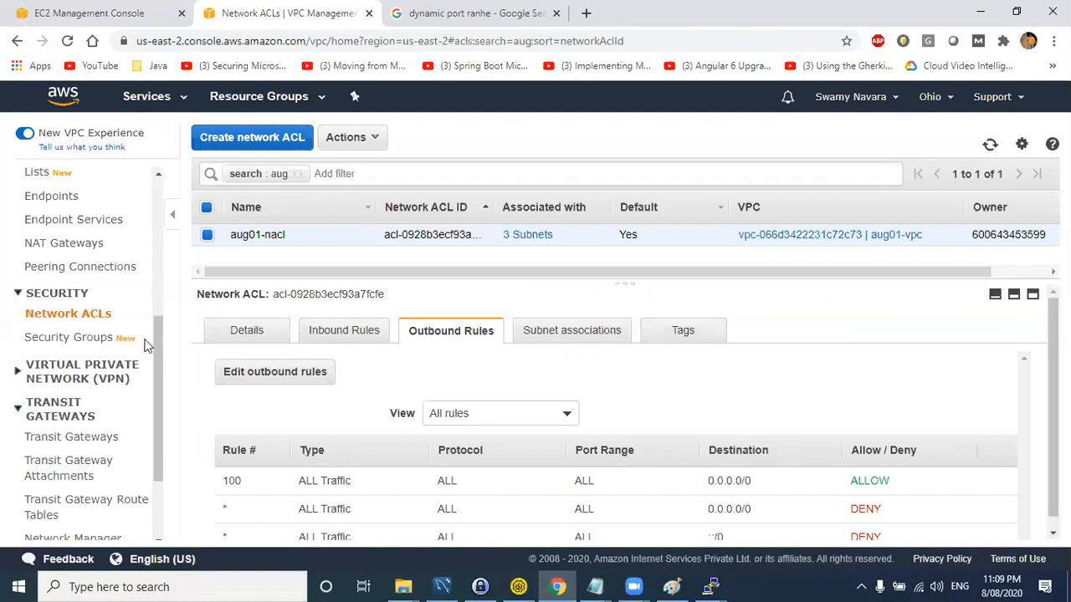
# - Open aug01-sg's inbound rules for editing and set the first All traffic rule's source to Anywhere
pyautogui.click(63, 338)
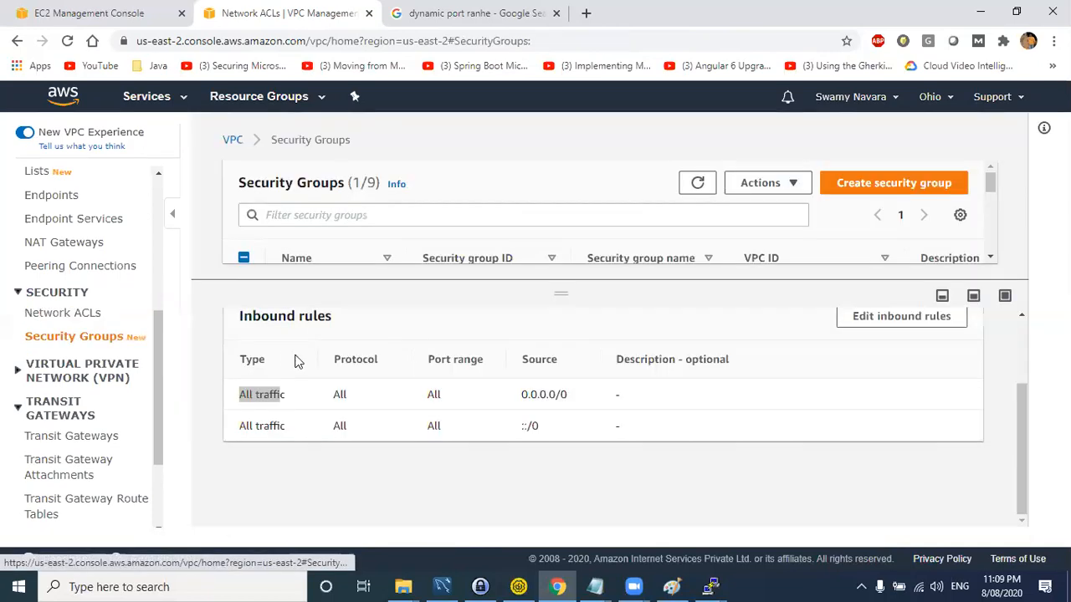
pyautogui.click(931, 316)
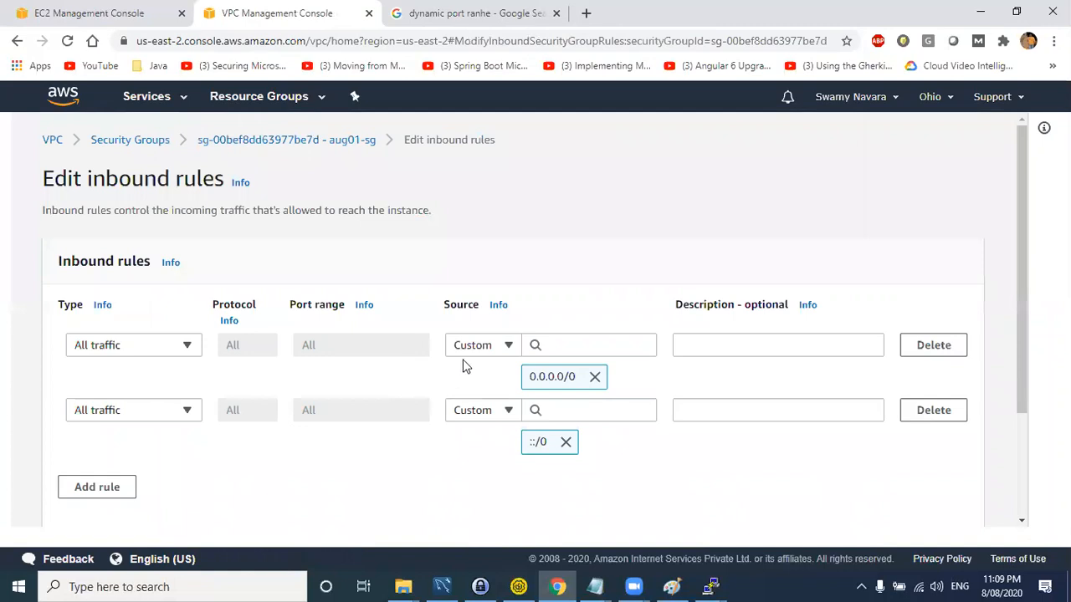
pyautogui.click(503, 346)
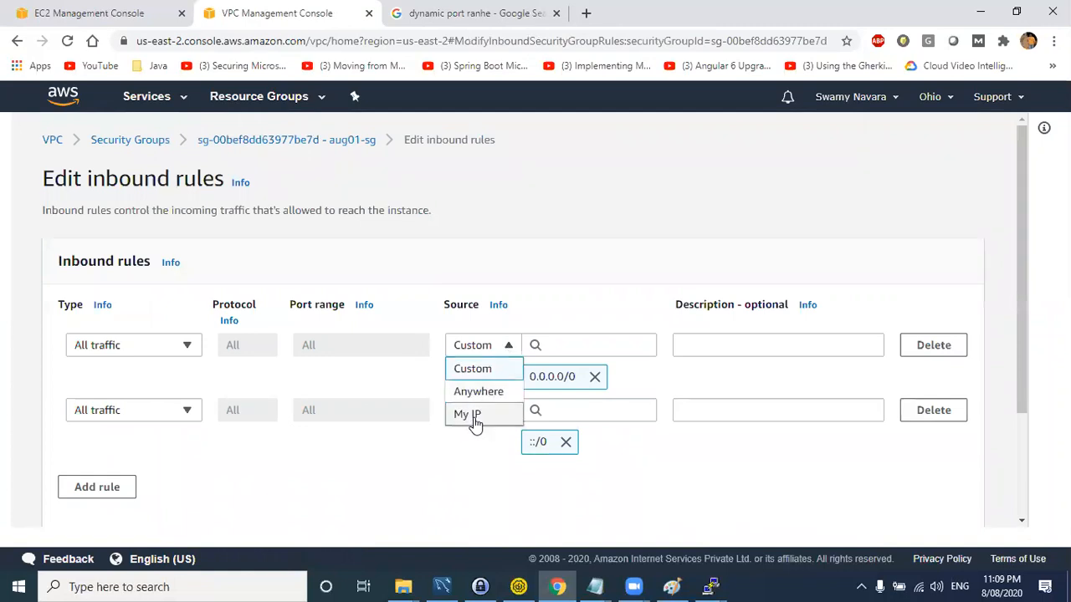
pyautogui.click(476, 377)
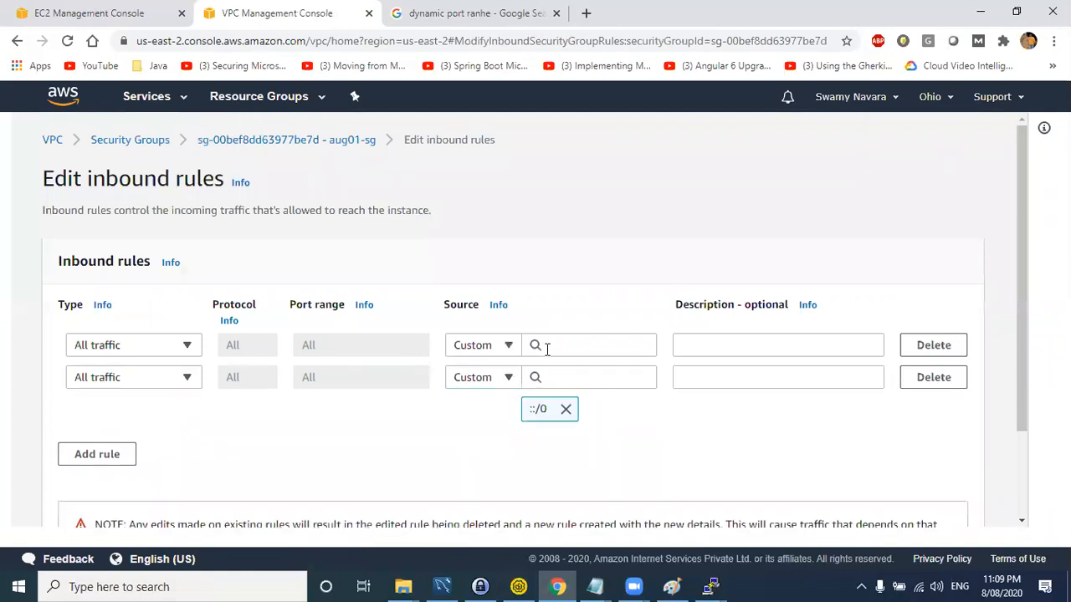
pyautogui.click(506, 347)
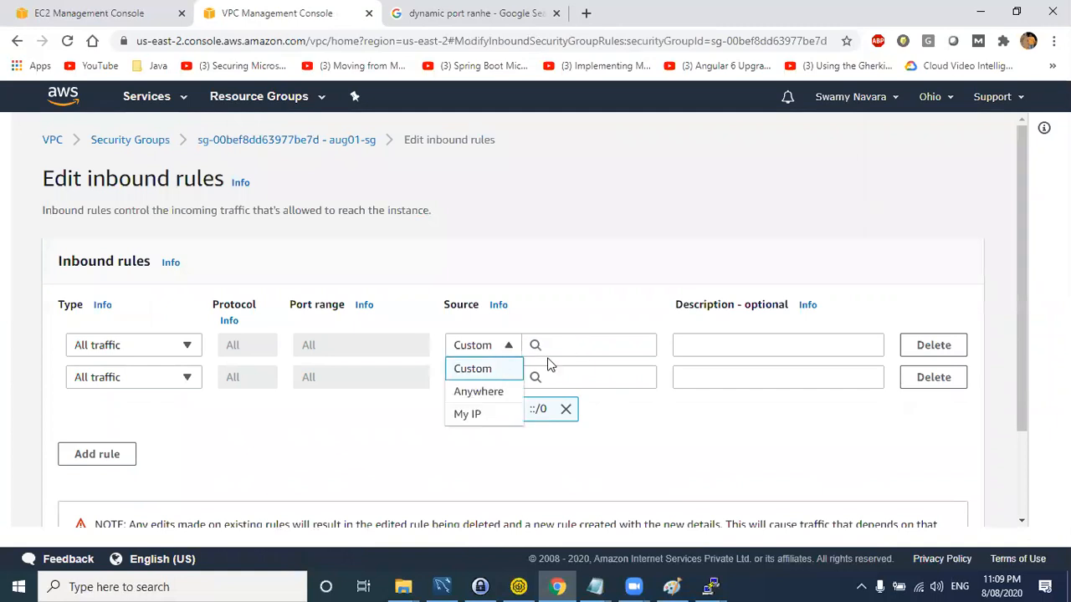
pyautogui.click(492, 393)
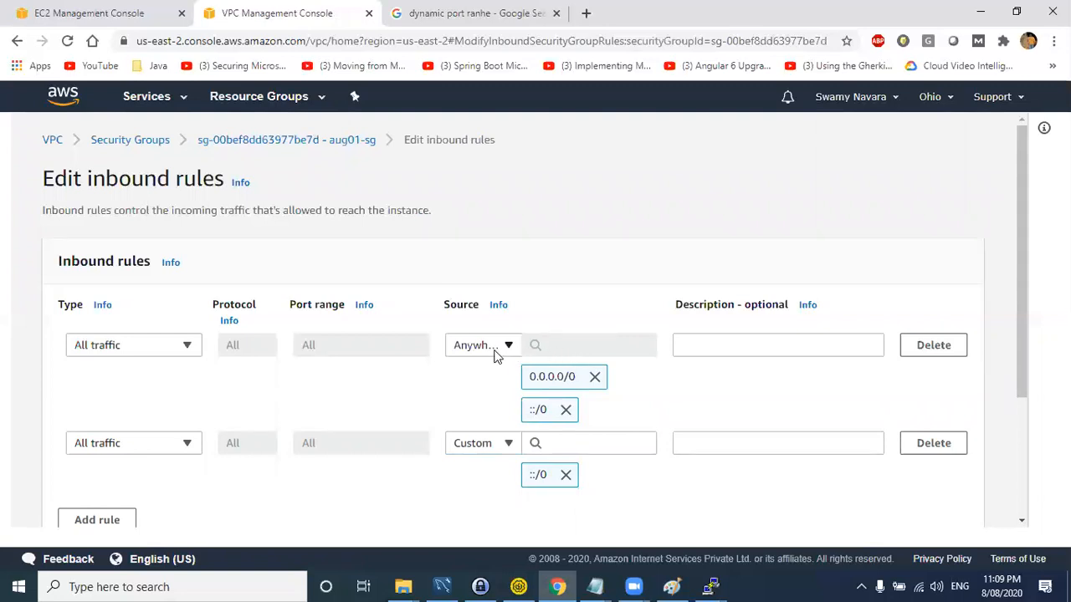
# - Change the first All traffic rule's source to My IP and examine the address it fills in
pyautogui.tripleClick(555, 377)
pyautogui.click(496, 349)
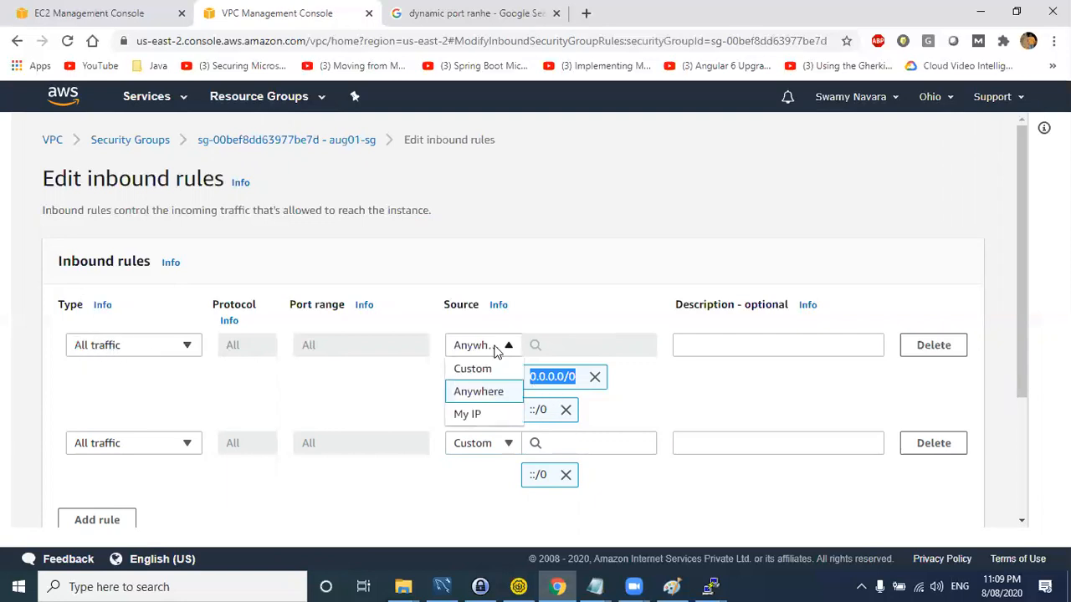
pyautogui.click(495, 416)
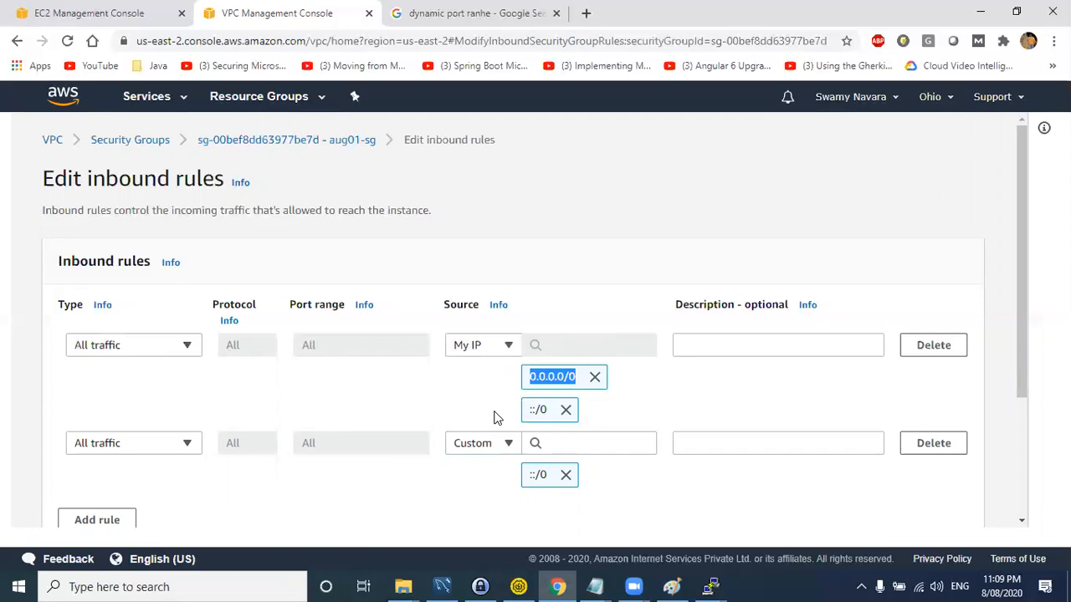
pyautogui.moveTo(560, 391); pyautogui.dragTo(536, 377)
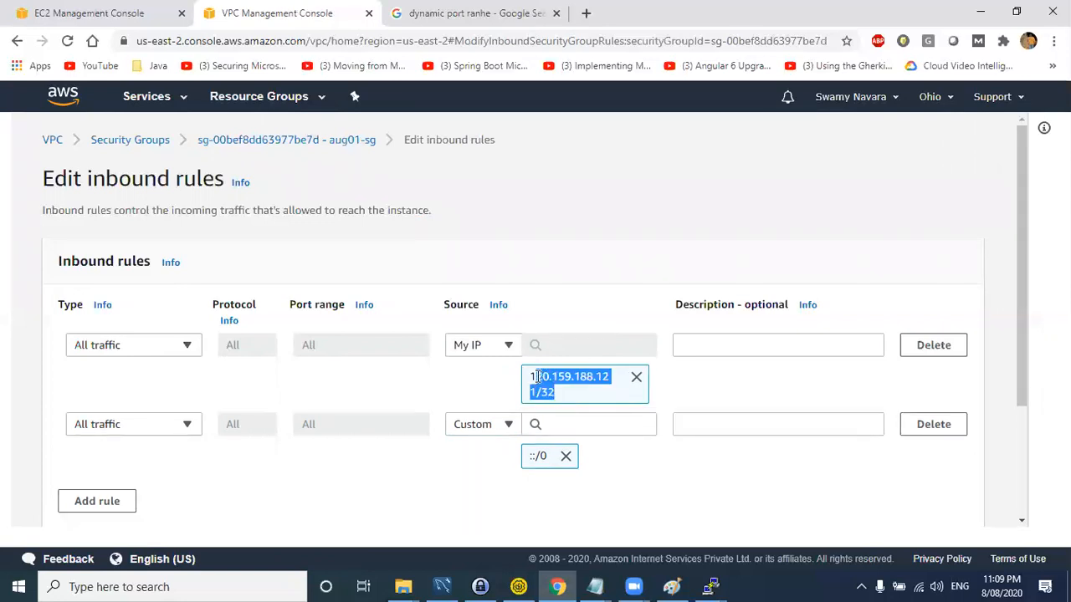
# - Set the first rule's source back to Anywhere, try to save the inbound rules, and cancel the edit
pyautogui.click(483, 353)
pyautogui.click(480, 391)
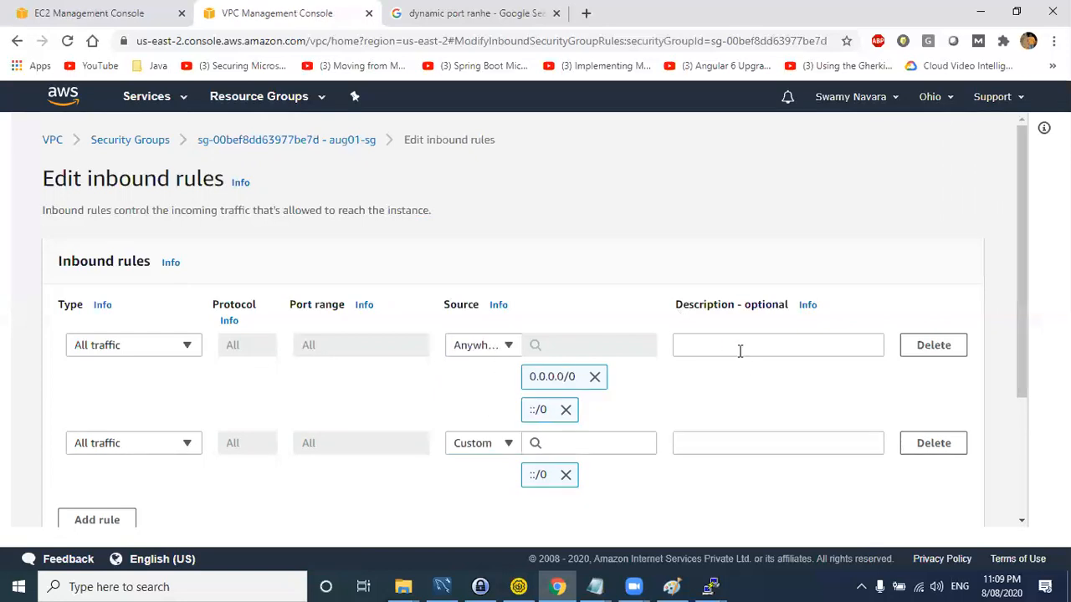
pyautogui.scroll(-2, 924, 502)
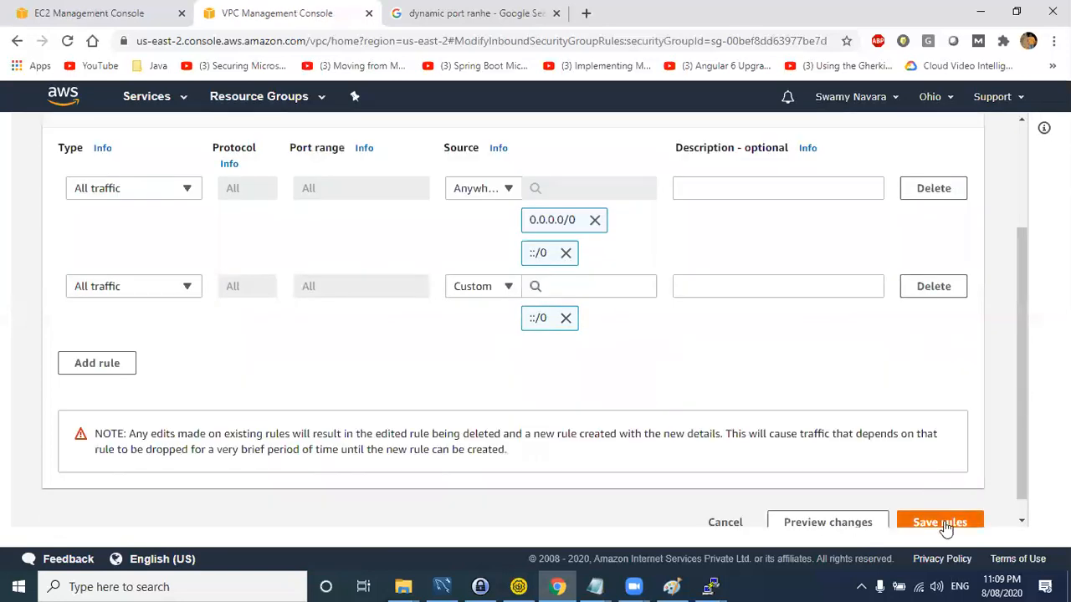
pyautogui.click(939, 522)
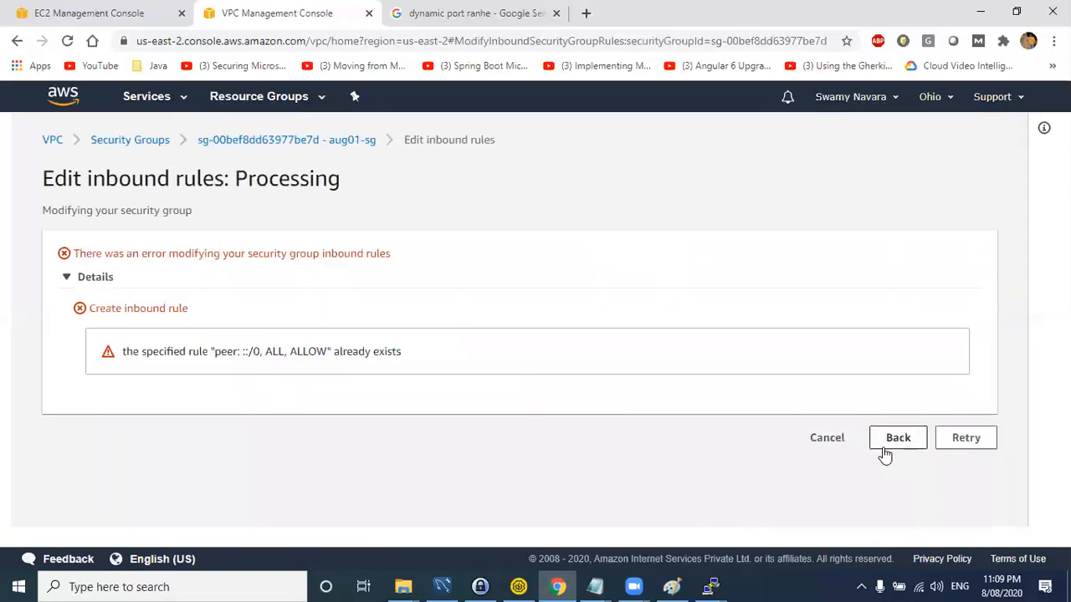
pyautogui.click(832, 442)
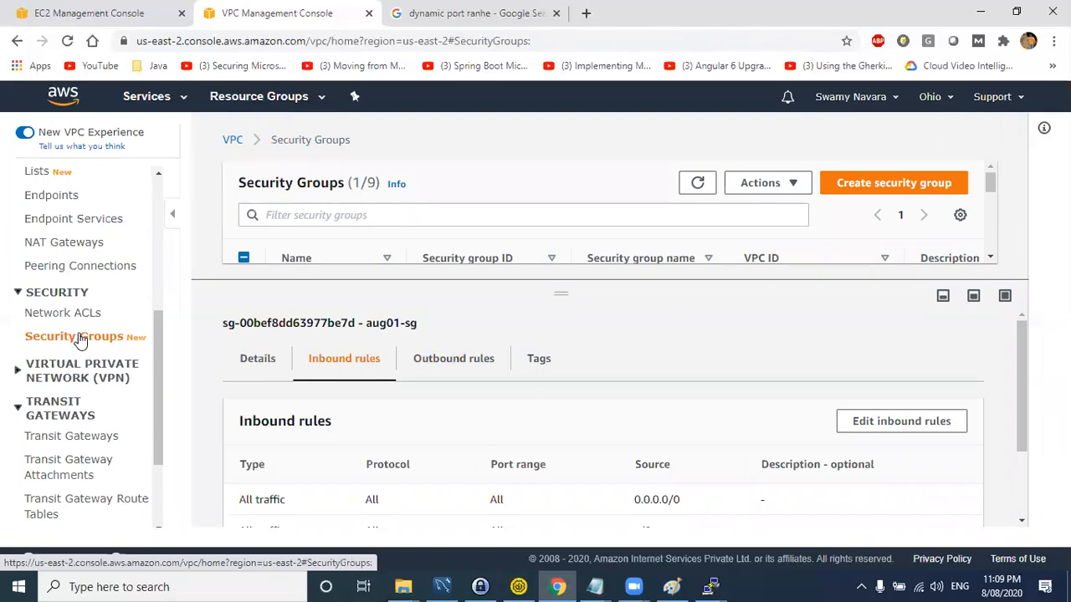
# - Switch to Paint and draw pencil marks over the EC2 Machine box, under the NACLs label and an arrow to the Subnet border
pyautogui.hotkey('alt', 'Tab')
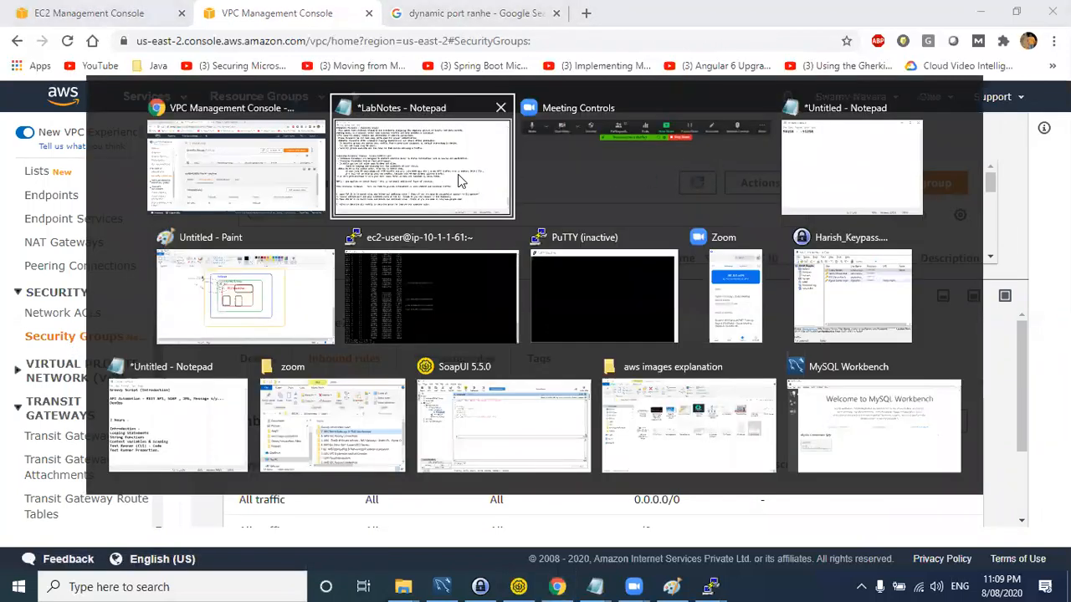
pyautogui.click(236, 324)
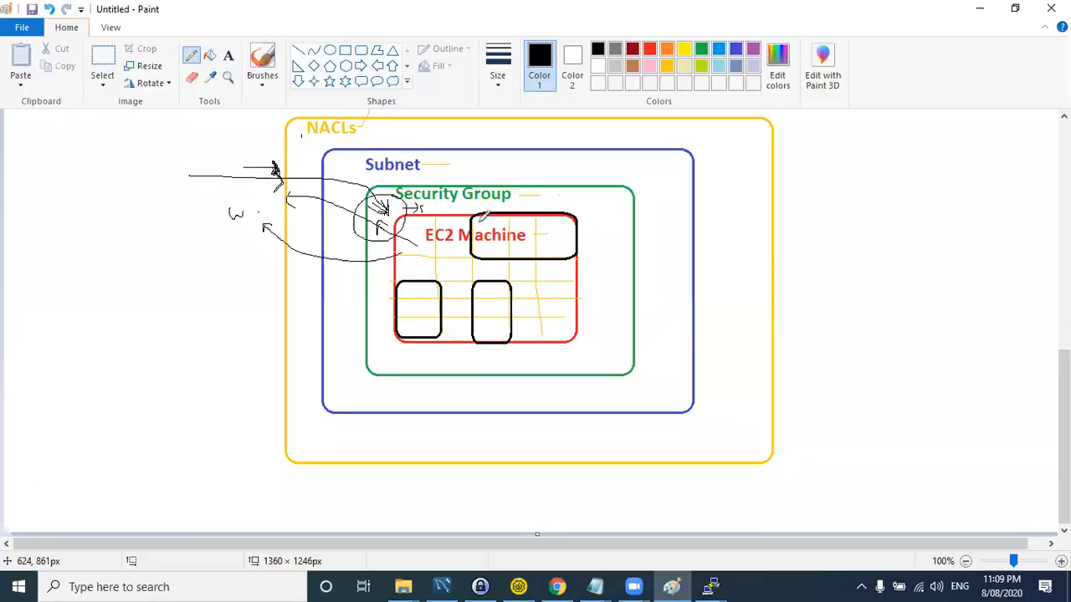
pyautogui.press('alt')
pyautogui.moveTo(491, 213)
pyautogui.mouseDown()
pyautogui.moveTo(510, 238)
pyautogui.moveTo(470, 247)
pyautogui.moveTo(494, 212)
pyautogui.moveTo(530, 251)
pyautogui.mouseUp()
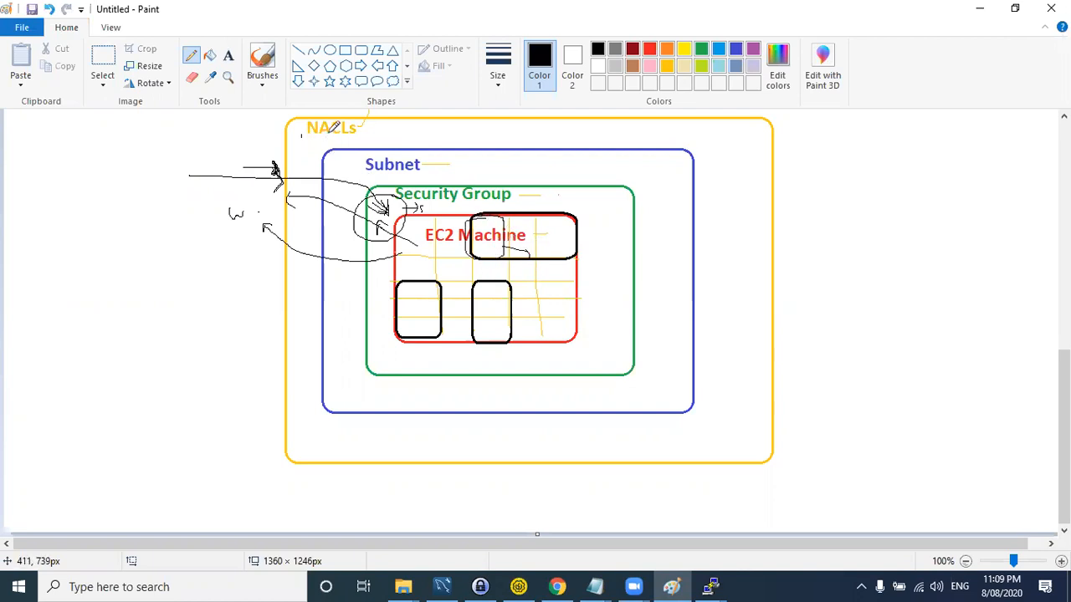
pyautogui.moveTo(318, 139); pyautogui.dragTo(404, 140)
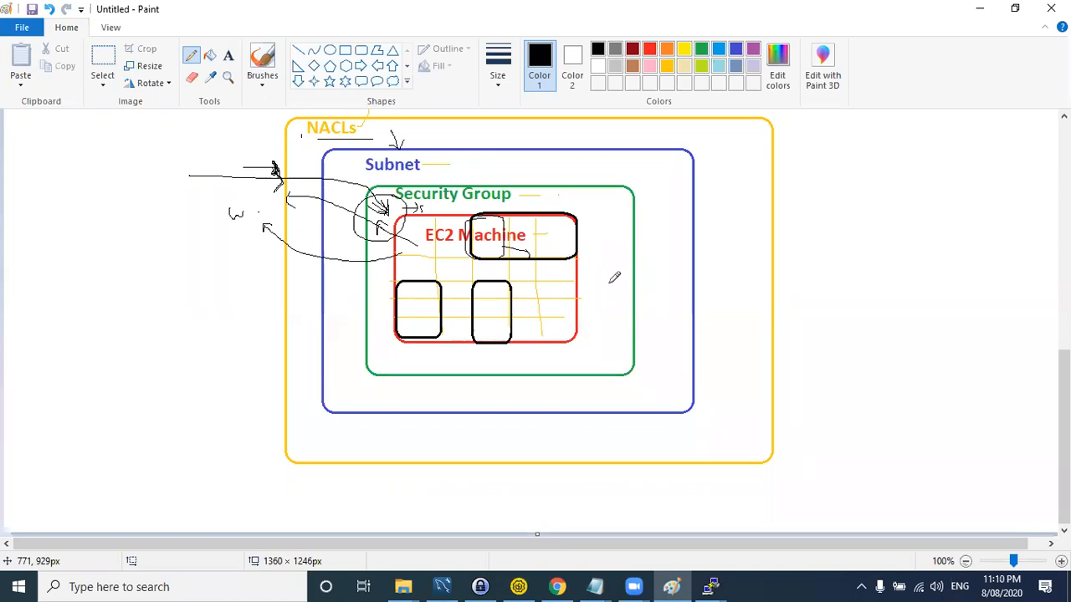
# - Switch to LabNotes in Notepad and add the heading "Test for Security Groups:" above the three SSH 22 tests
pyautogui.hotkey('alt', 'Tab')
pyautogui.hotkey('alt', 'Tab')
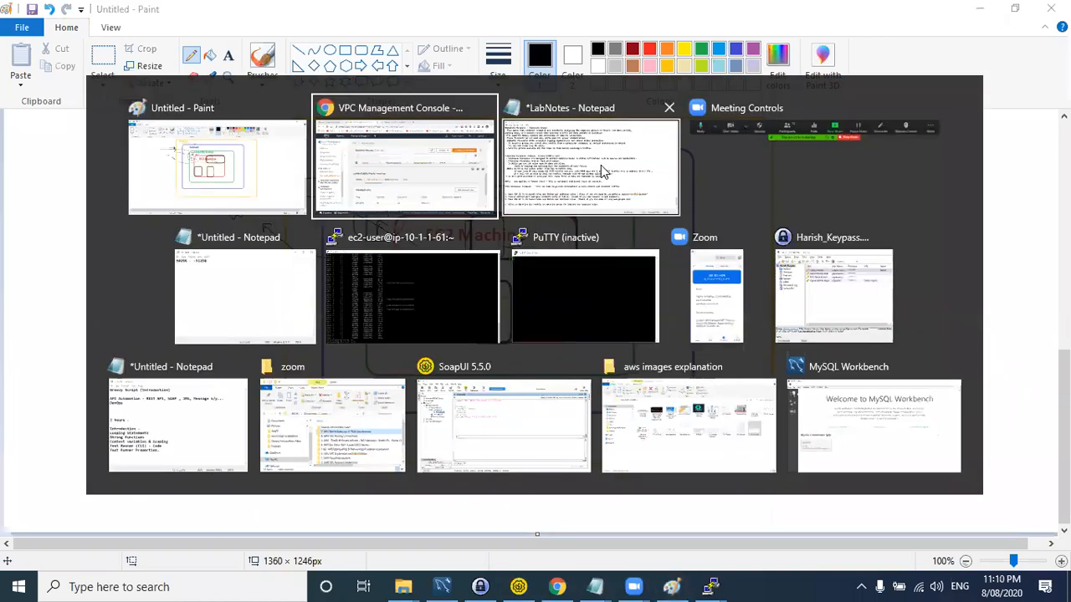
pyautogui.click(18, 422)
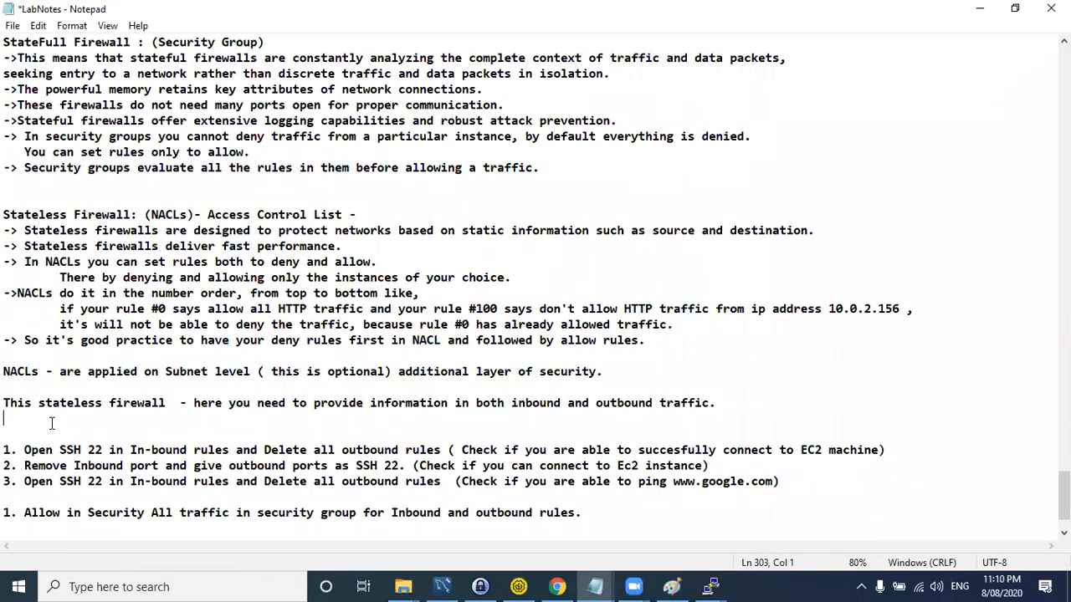
pyautogui.press('Return')
pyautogui.write('Test ')
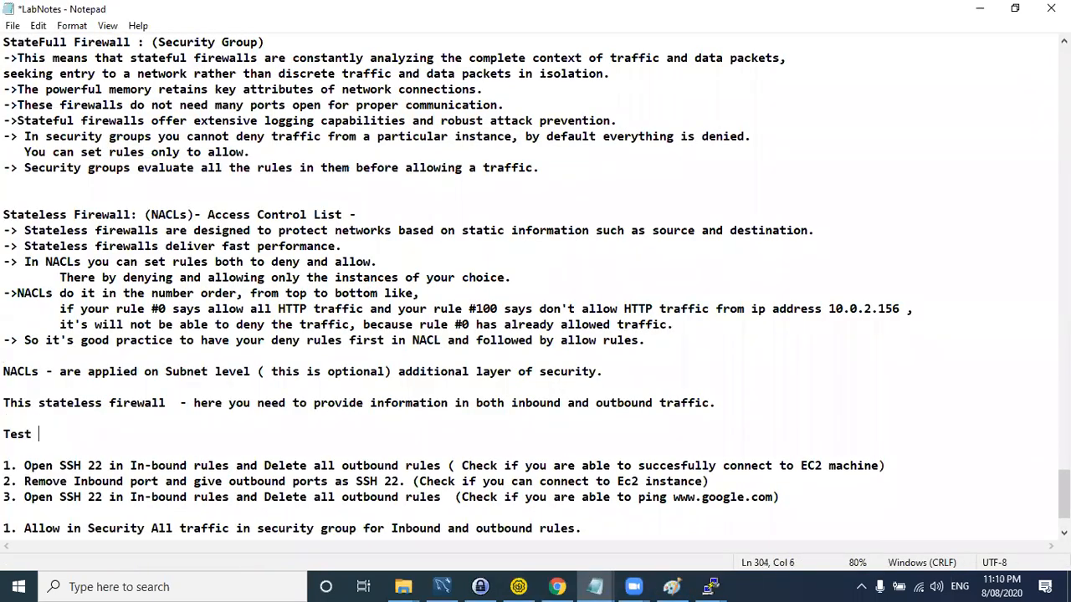
pyautogui.write('or Securioty Groups:')
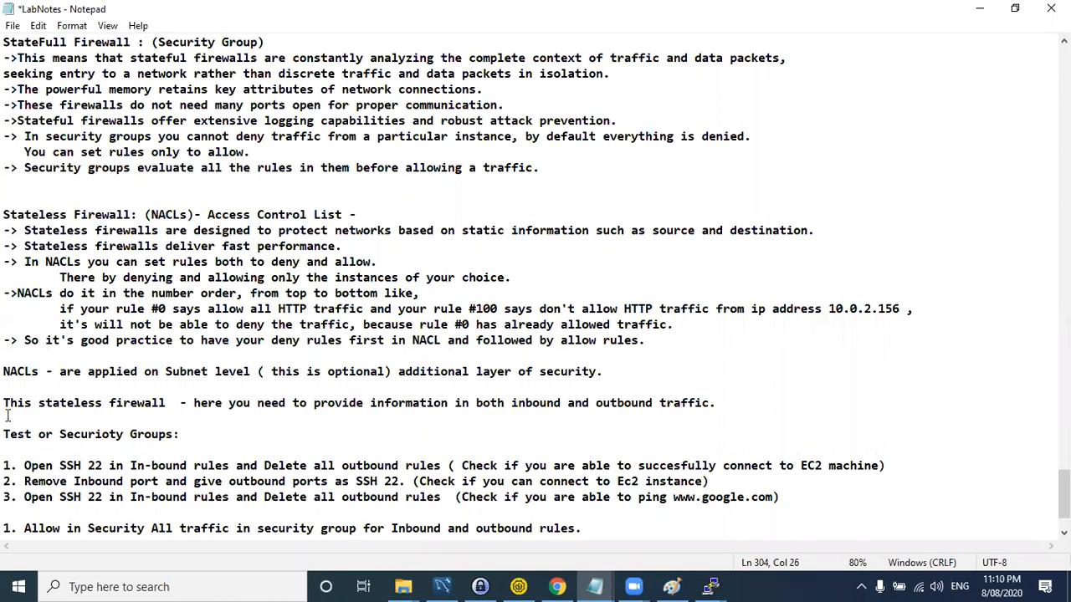
pyautogui.press('BackSpace')
pyautogui.moveTo(174, 434); pyautogui.dragTo(5, 434)
pyautogui.click(40, 435)
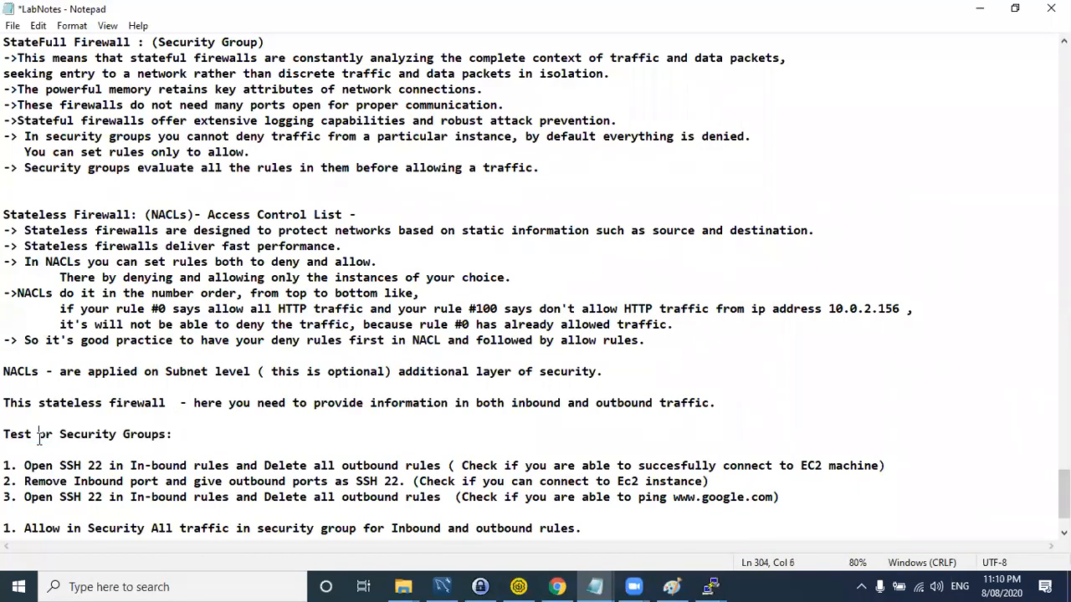
pyautogui.write('f')
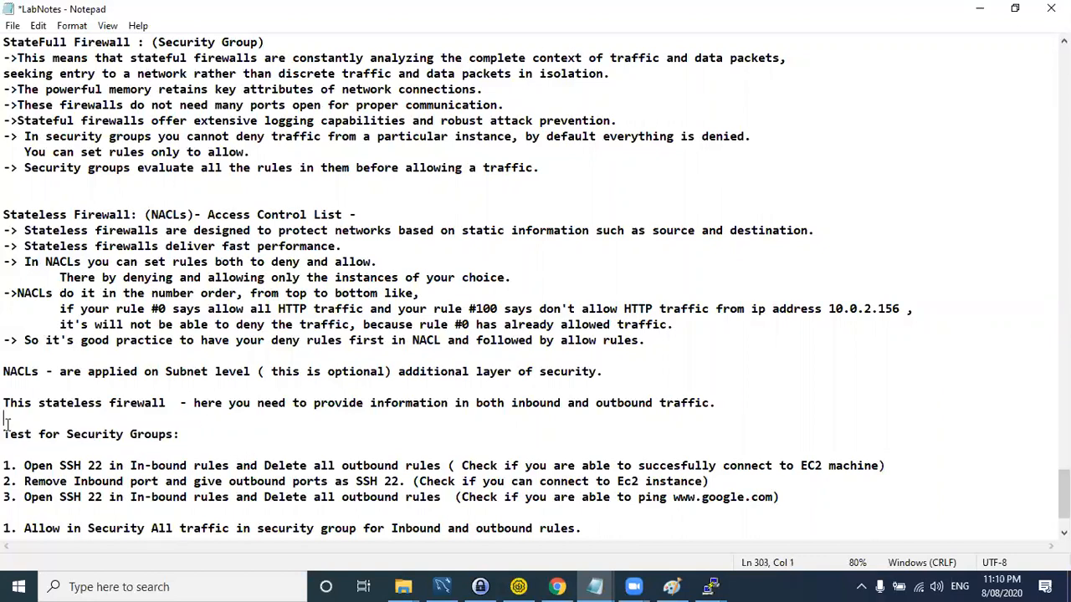
# - Copy the security groups heading above the allow-all-traffic item and reword the copy as "Test for NACLs:"
pyautogui.moveTo(180, 435); pyautogui.dragTo(4, 434)
pyautogui.hotkey('ctrl', 'c')
pyautogui.click(90, 513)
pyautogui.press('Return')
pyautogui.hotkey('ctrl', 'v')
pyautogui.press('Return')
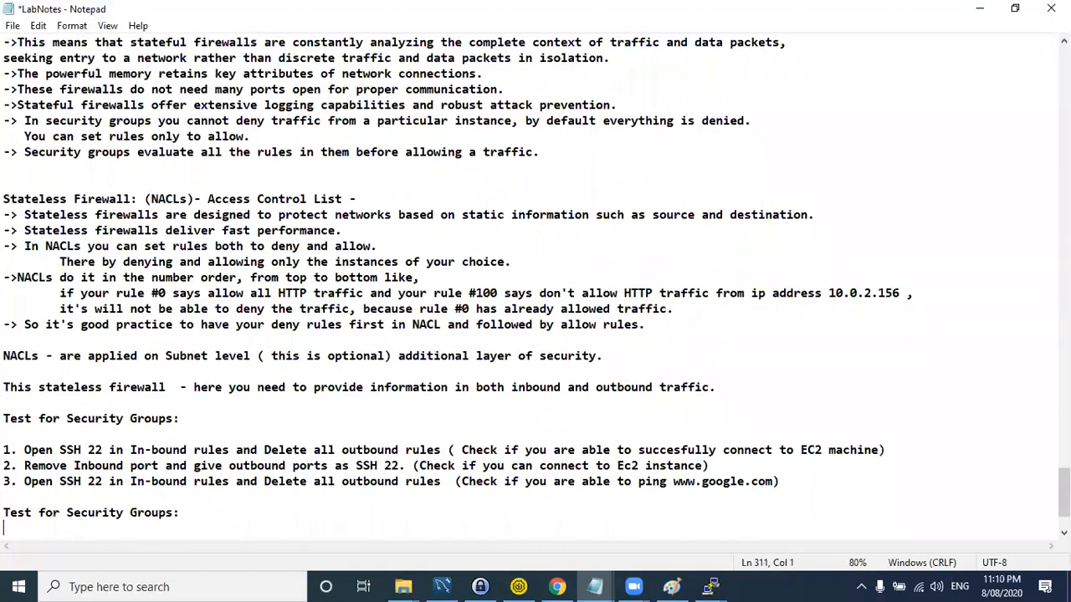
pyautogui.doubleClick(89, 513)
pyautogui.write('NACLs')
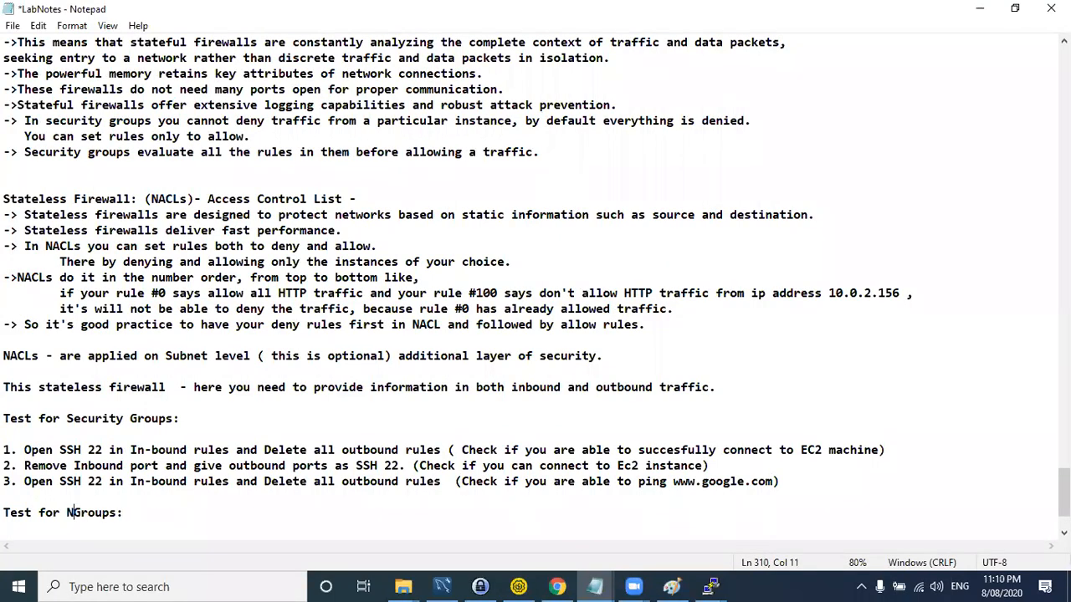
pyautogui.press('Delete')
pyautogui.press('Delete')
pyautogui.press('Delete')
pyautogui.press('Delete')
# - Insert two blank lines between the third security group test and the "Test for NACLs:" heading
pyautogui.scroll(-2, 117, 507)
pyautogui.click(57, 403)
pyautogui.press('Return')
pyautogui.press('Return')
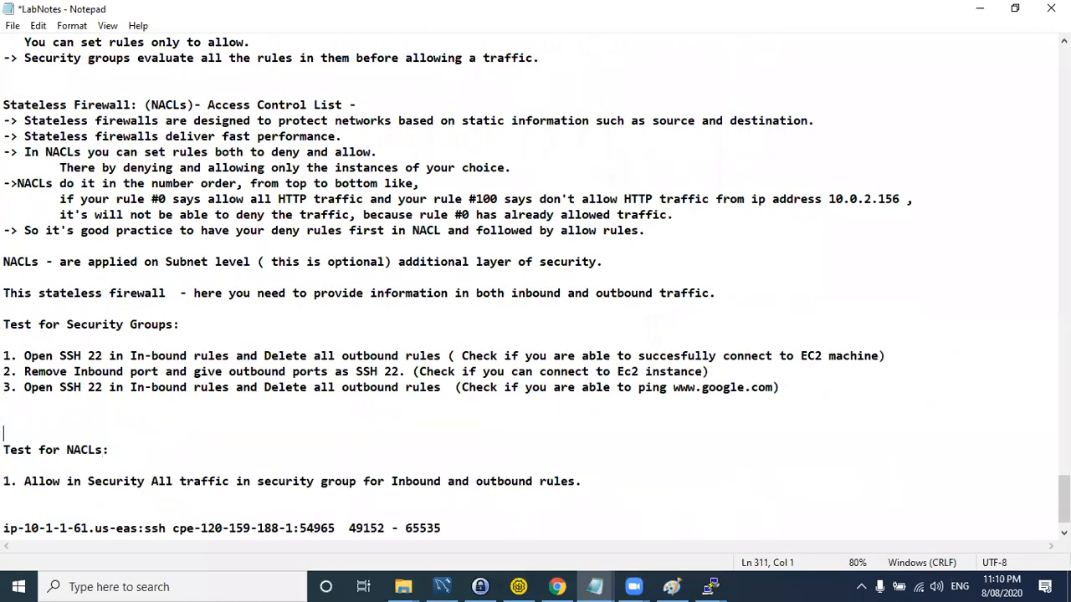
# - Check the current time and date in the Windows calendar, and return to the LabNotes text
pyautogui.click(24, 496)
pyautogui.click(1001, 586)
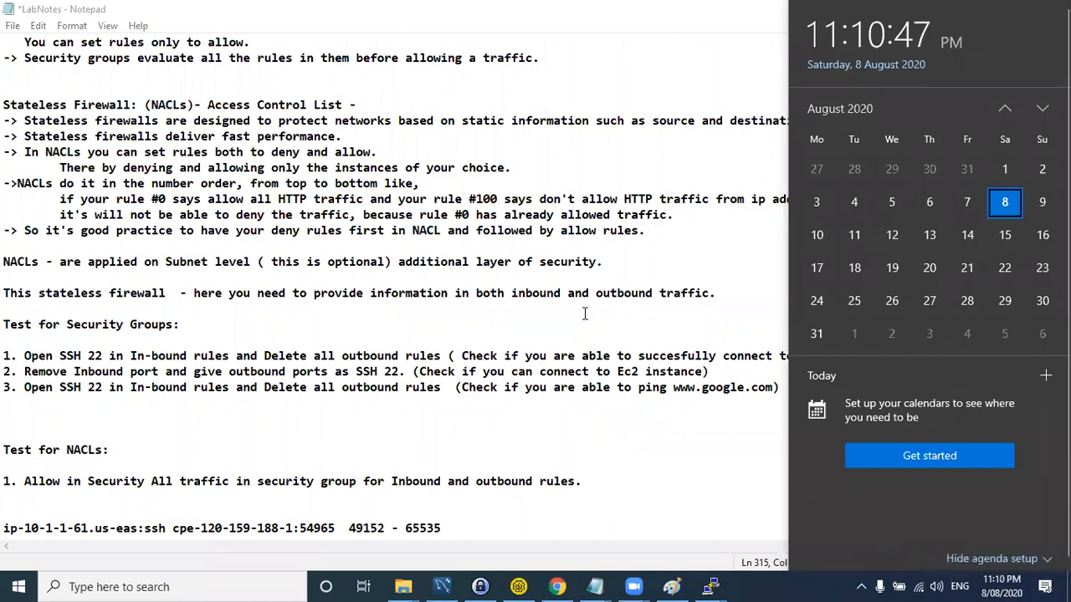
pyautogui.click(330, 353)
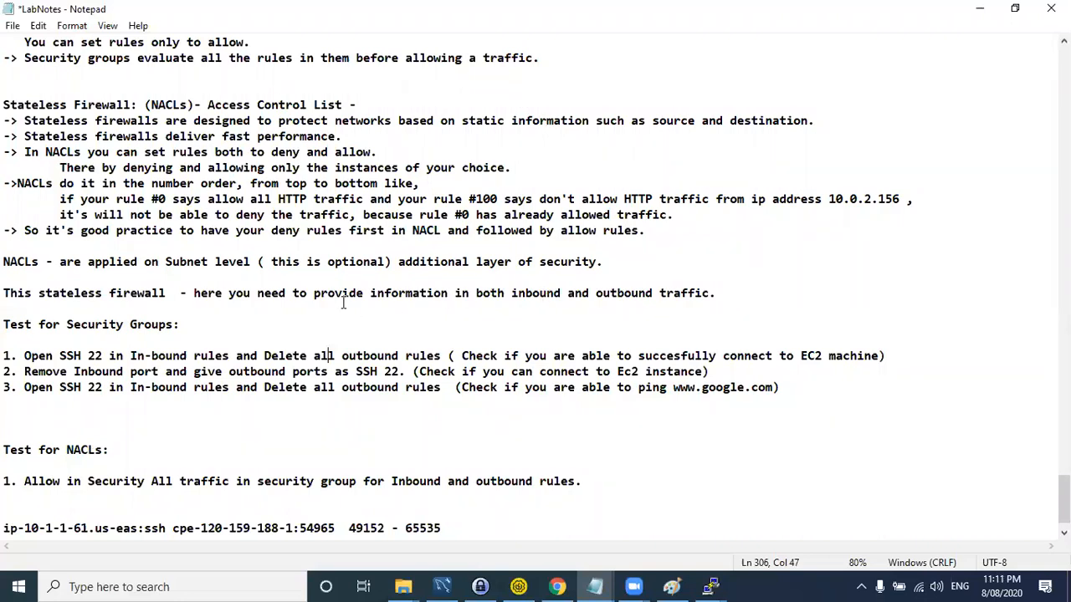
# - Delete the SSH connection line with the 49152 - 65535 port range and the blank lines below the NACLs test item
pyautogui.click(51, 498)
pyautogui.scroll(-1, 267, 497)
pyautogui.moveTo(441, 497); pyautogui.dragTo(5, 466)
pyautogui.press('BackSpace')
pyautogui.press('BackSpace')
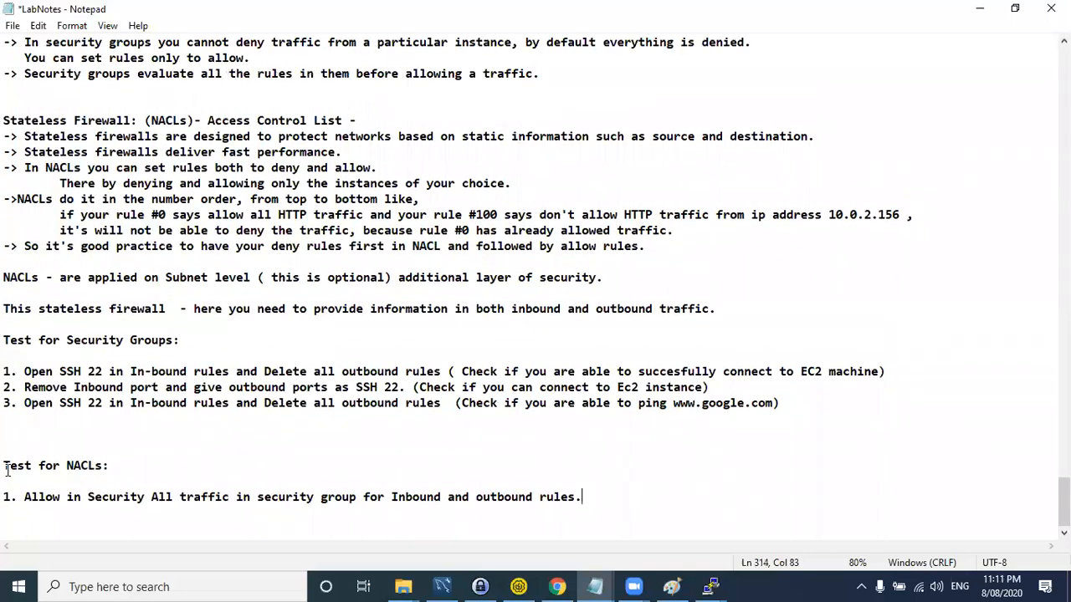
# - Start a second numbered item under the "Test for NACLs:" heading and save the LabNotes file
pyautogui.press('BackSpace')
pyautogui.click(19, 474)
pyautogui.click(602, 498)
pyautogui.press('Return')
pyautogui.hotkey('ctrl', 's')
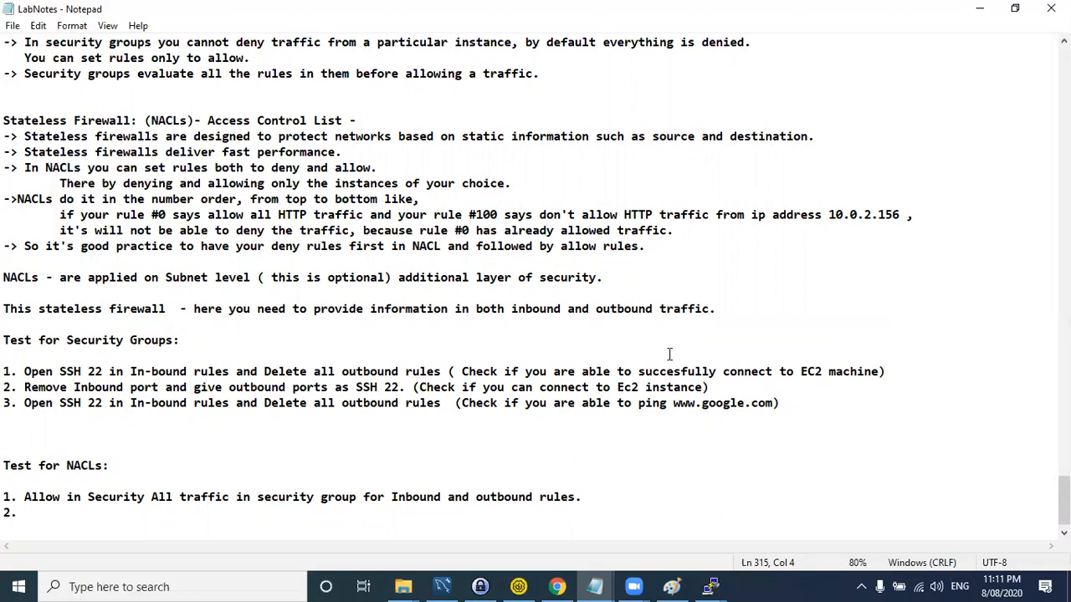
# - Switch to the Paint diagram and draw a small rounded rectangle, about 37 x 11 px, just above the NACLs label
pyautogui.click(979, 8)
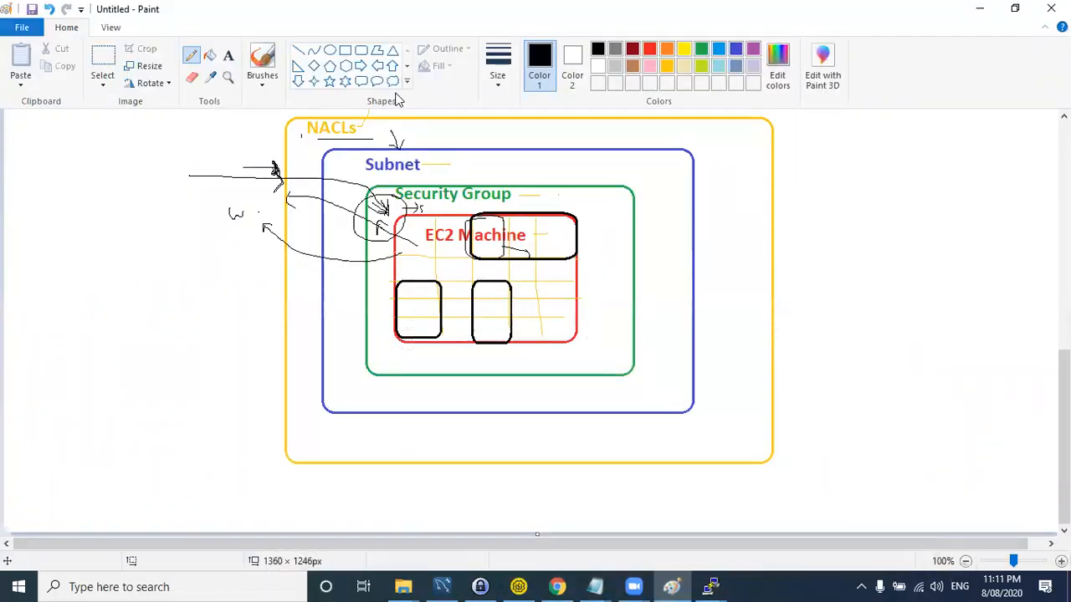
pyautogui.click(360, 50)
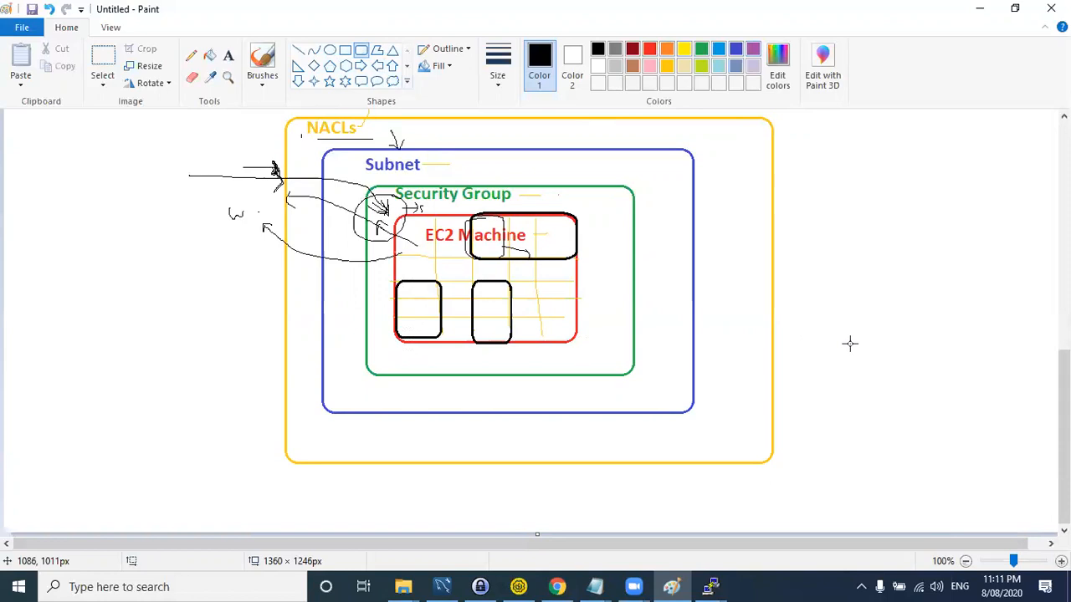
pyautogui.moveTo(274, 118); pyautogui.dragTo(305, 109)
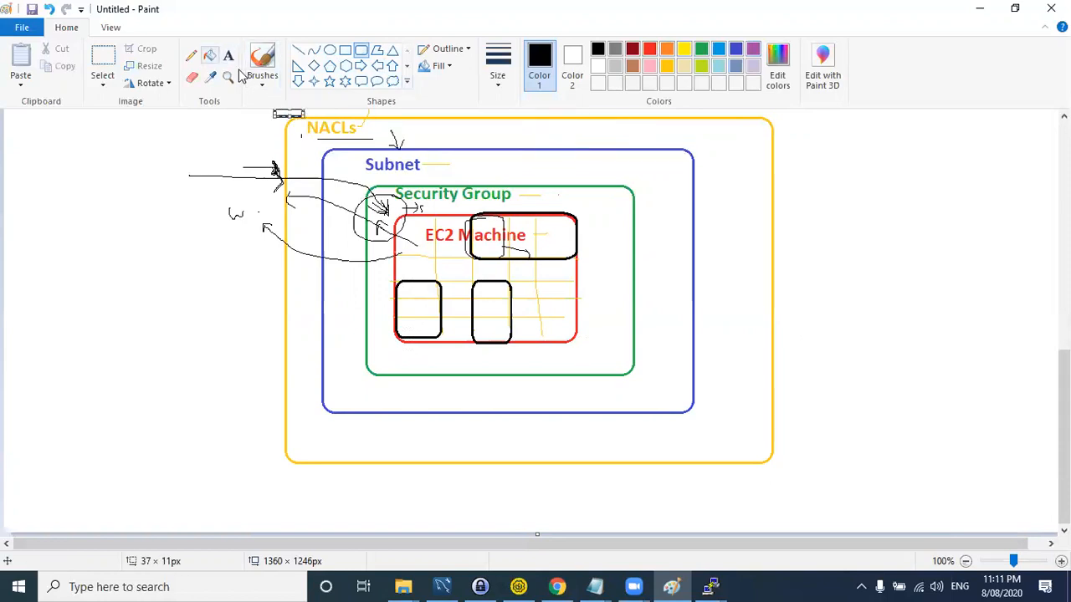
# - Circle the NACLs label with the brush, add a tick beside it, and double-underline the Security Group label
pyautogui.click(278, 77)
pyautogui.click(262, 106)
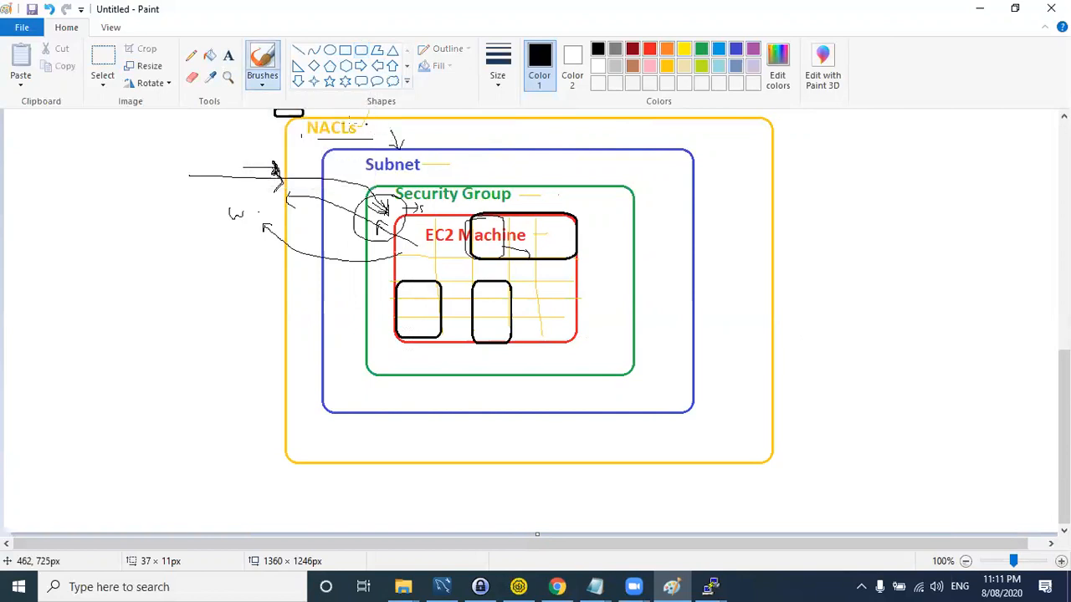
pyautogui.moveTo(303, 135)
pyautogui.mouseDown()
pyautogui.moveTo(357, 111)
pyautogui.moveTo(294, 125)
pyautogui.moveTo(306, 136)
pyautogui.mouseUp()
pyautogui.moveTo(371, 120); pyautogui.dragTo(400, 109)
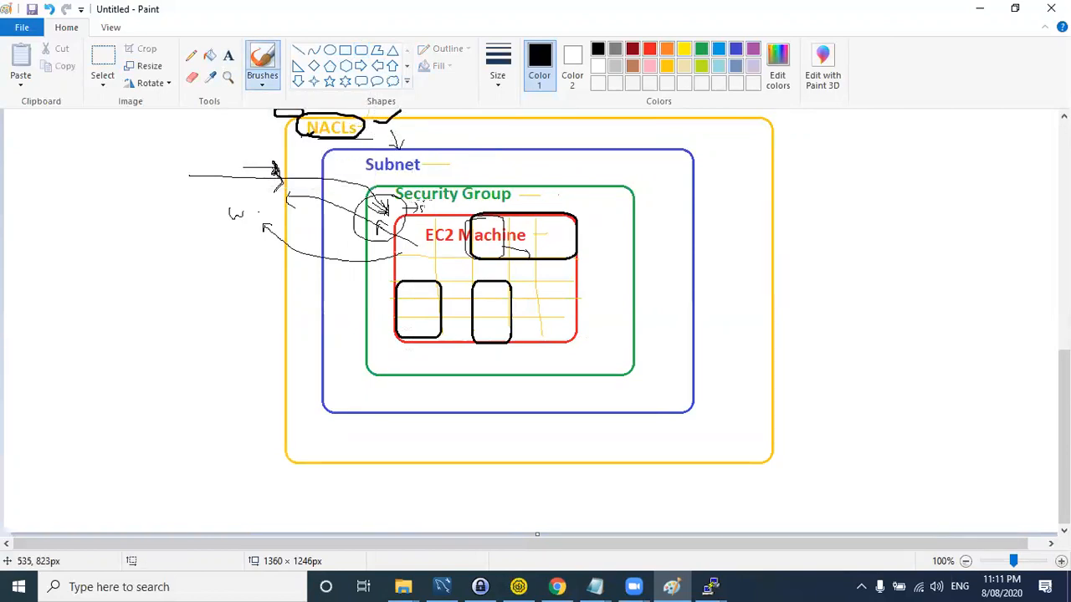
pyautogui.moveTo(398, 203); pyautogui.dragTo(464, 202)
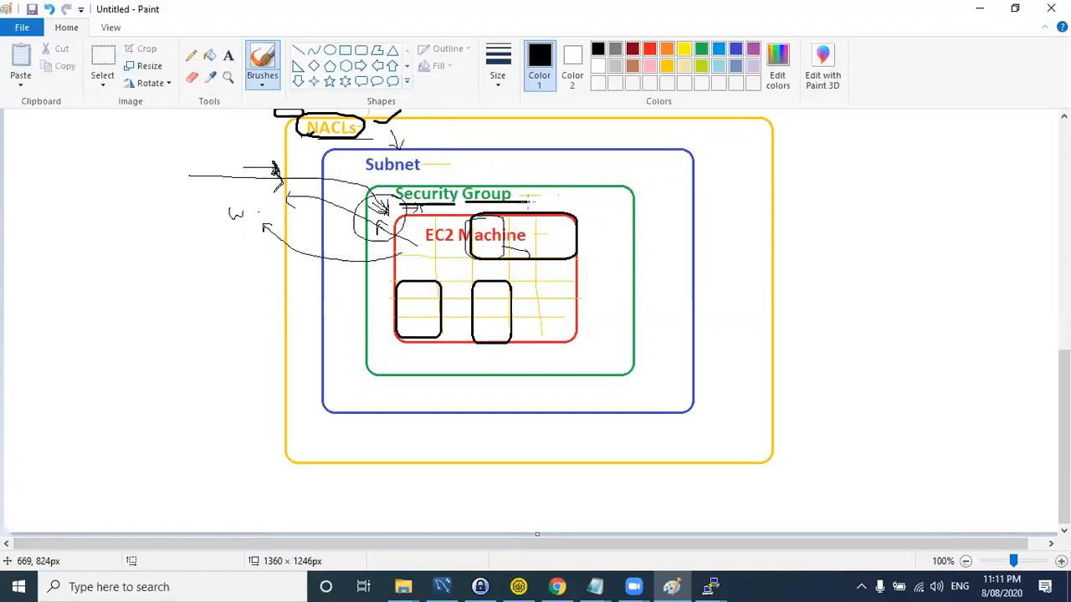
pyautogui.moveTo(394, 210); pyautogui.dragTo(522, 207)
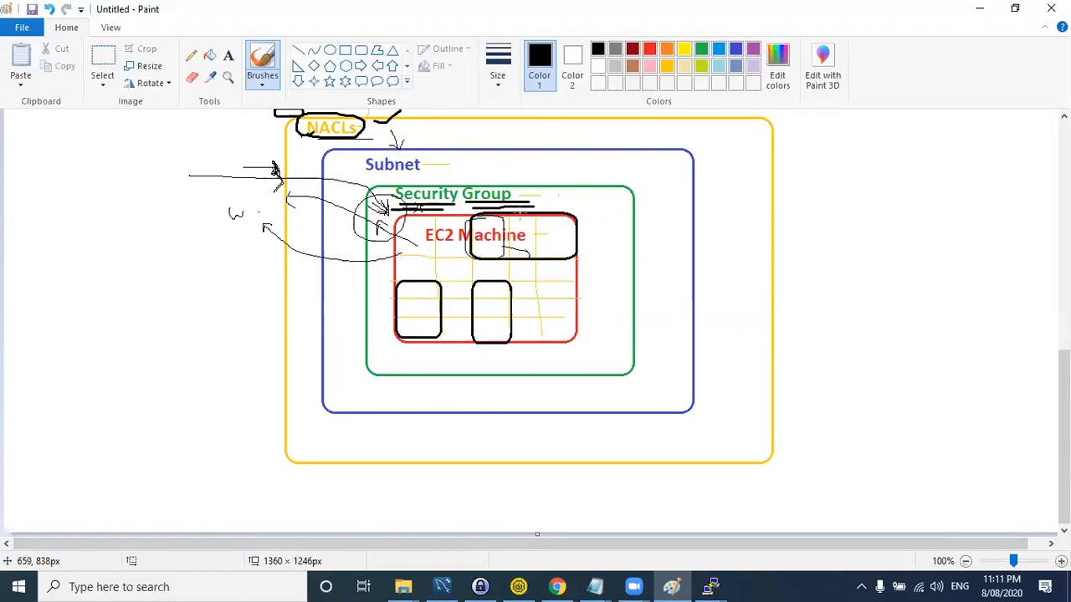
# - Brush two bracketed columns of ticks and crosses along the NACLs rectangle's right edge, numbering the upper one 1 and the lower one 2
pyautogui.moveTo(762, 209)
pyautogui.mouseDown()
pyautogui.moveTo(795, 193)
pyautogui.moveTo(798, 264)
pyautogui.mouseUp()
pyautogui.moveTo(791, 245)
pyautogui.mouseDown()
pyautogui.moveTo(784, 258)
pyautogui.moveTo(816, 263)
pyautogui.mouseUp()
pyautogui.moveTo(825, 190)
pyautogui.mouseDown()
pyautogui.moveTo(845, 223)
pyautogui.moveTo(823, 272)
pyautogui.mouseUp()
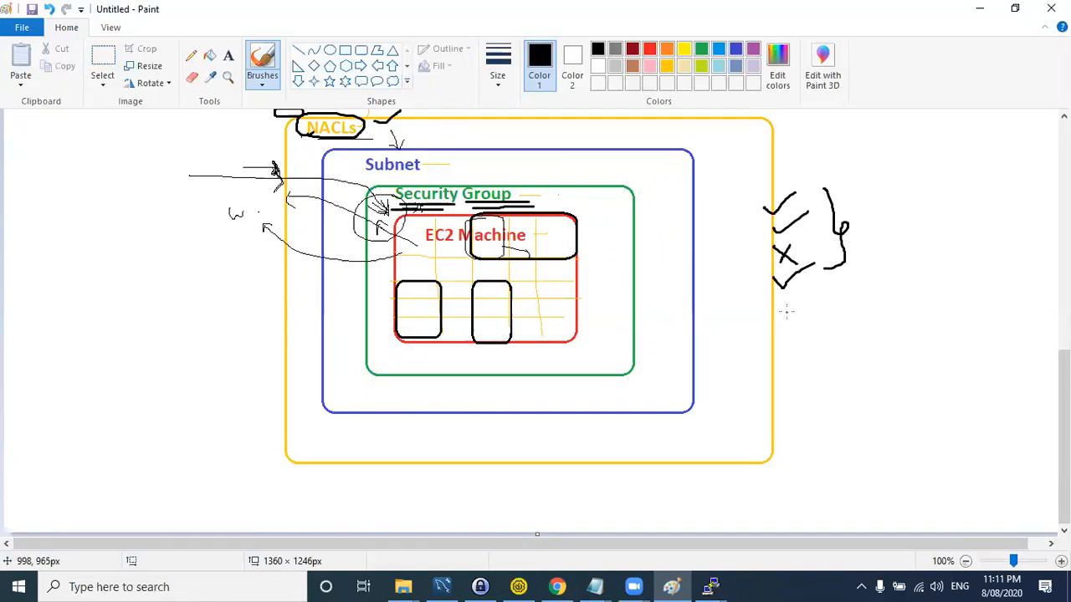
pyautogui.moveTo(773, 323); pyautogui.dragTo(804, 309)
pyautogui.moveTo(785, 350); pyautogui.dragTo(797, 365)
pyautogui.moveTo(797, 348); pyautogui.dragTo(787, 364)
pyautogui.moveTo(792, 372)
pyautogui.mouseDown()
pyautogui.moveTo(776, 385)
pyautogui.moveTo(812, 378)
pyautogui.mouseUp()
pyautogui.moveTo(820, 308)
pyautogui.mouseDown()
pyautogui.moveTo(847, 381)
pyautogui.moveTo(829, 392)
pyautogui.mouseUp()
pyautogui.moveTo(867, 209); pyautogui.dragTo(867, 224)
pyautogui.moveTo(866, 328); pyautogui.dragTo(887, 344)
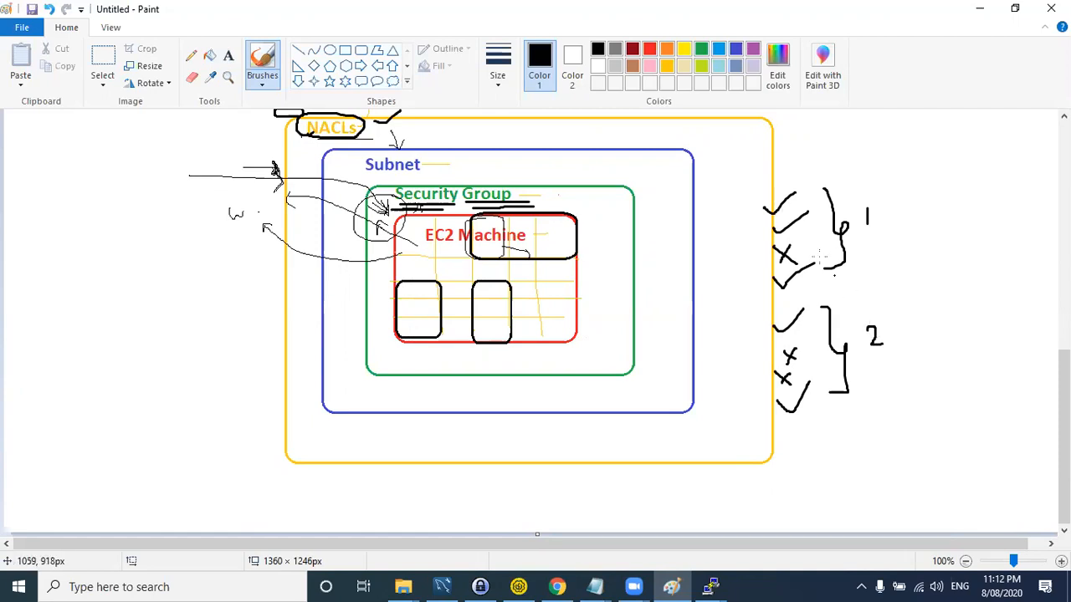
# - Draw two large circles beside the numbered brackets, with three small ovals inside the upper one and four inside the lower one
pyautogui.moveTo(914, 169)
pyautogui.mouseDown()
pyautogui.moveTo(908, 196)
pyautogui.moveTo(932, 169)
pyautogui.moveTo(914, 169)
pyautogui.moveTo(972, 171)
pyautogui.moveTo(942, 167)
pyautogui.moveTo(959, 259)
pyautogui.moveTo(876, 165)
pyautogui.mouseUp()
pyautogui.moveTo(920, 219)
pyautogui.mouseDown()
pyautogui.moveTo(926, 242)
pyautogui.moveTo(913, 216)
pyautogui.mouseUp()
pyautogui.moveTo(905, 308)
pyautogui.mouseDown()
pyautogui.moveTo(937, 447)
pyautogui.moveTo(921, 268)
pyautogui.moveTo(897, 325)
pyautogui.moveTo(922, 335)
pyautogui.moveTo(935, 311)
pyautogui.moveTo(962, 309)
pyautogui.mouseUp()
pyautogui.moveTo(944, 352)
pyautogui.mouseDown()
pyautogui.moveTo(933, 385)
pyautogui.moveTo(945, 350)
pyautogui.moveTo(964, 339)
pyautogui.mouseUp()
# - Draw arrows linking an oval in the lower circle to bracket 2, and bracket 2 to an oval in the upper circle
pyautogui.moveTo(856, 350)
pyautogui.mouseDown()
pyautogui.moveTo(848, 347)
pyautogui.moveTo(892, 237)
pyautogui.moveTo(901, 250)
pyautogui.mouseUp()
pyautogui.moveTo(851, 347); pyautogui.dragTo(935, 365)
pyautogui.moveTo(846, 345)
pyautogui.mouseDown()
pyautogui.moveTo(831, 351)
pyautogui.moveTo(844, 346)
pyautogui.moveTo(843, 329)
pyautogui.moveTo(855, 357)
pyautogui.mouseUp()
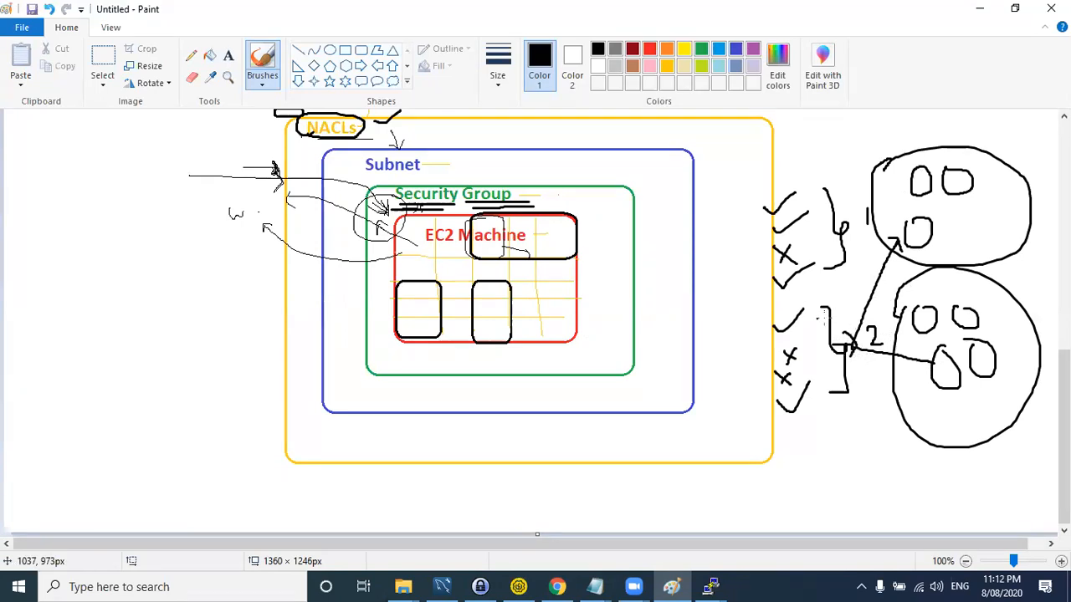